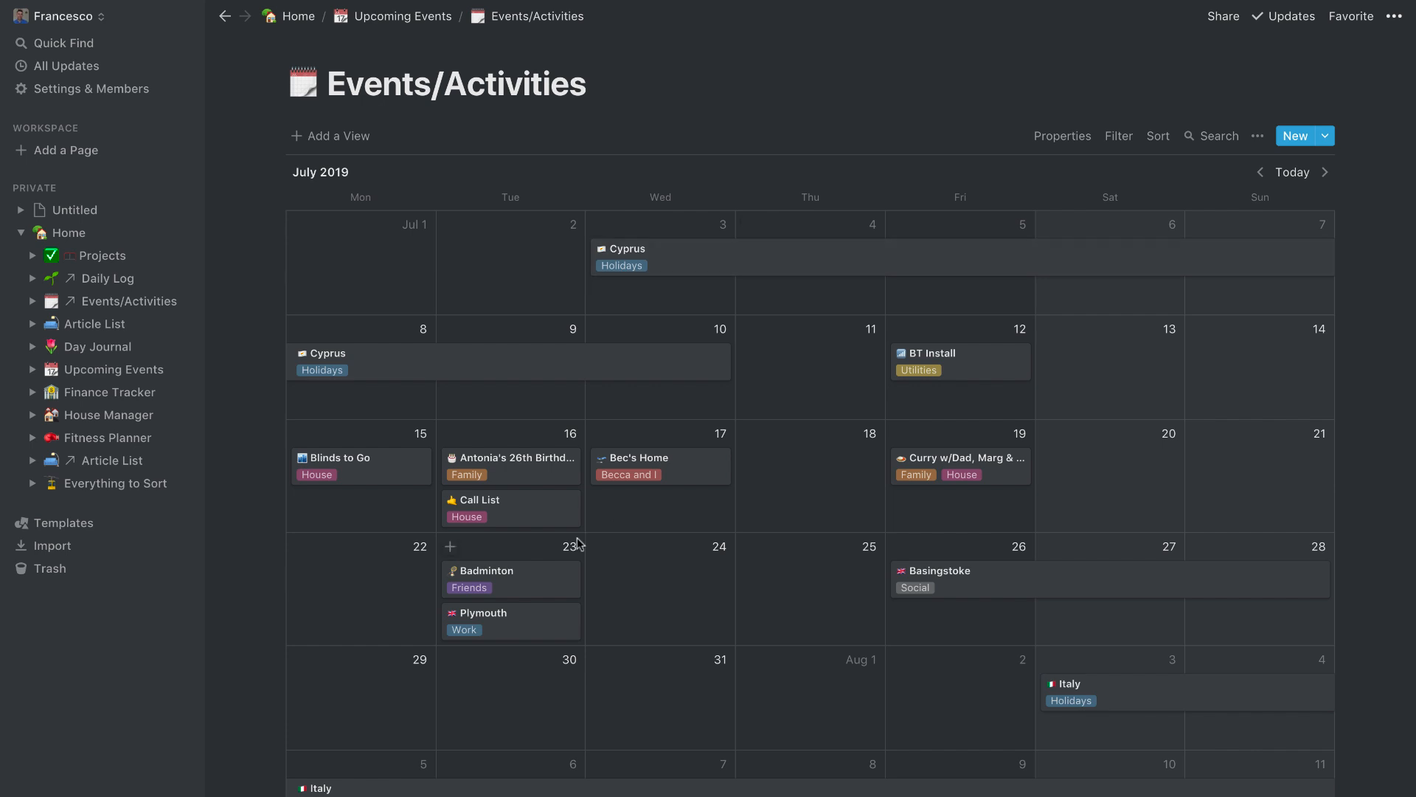
# Step: Look through the events in the Events/Activities calendar from July to October 2019
pyautogui.scroll(-6, 759, 594)
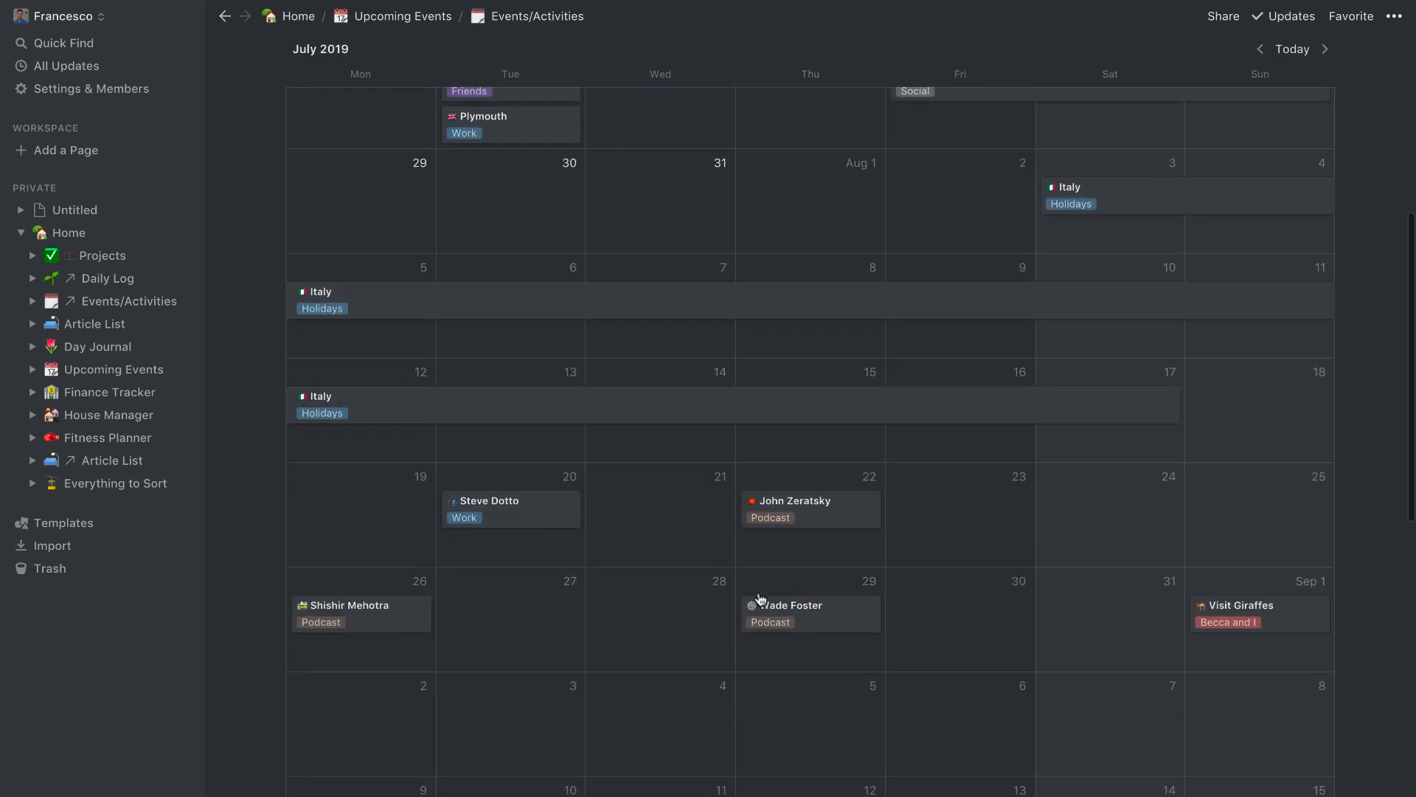
pyautogui.scroll(1, 530, 405)
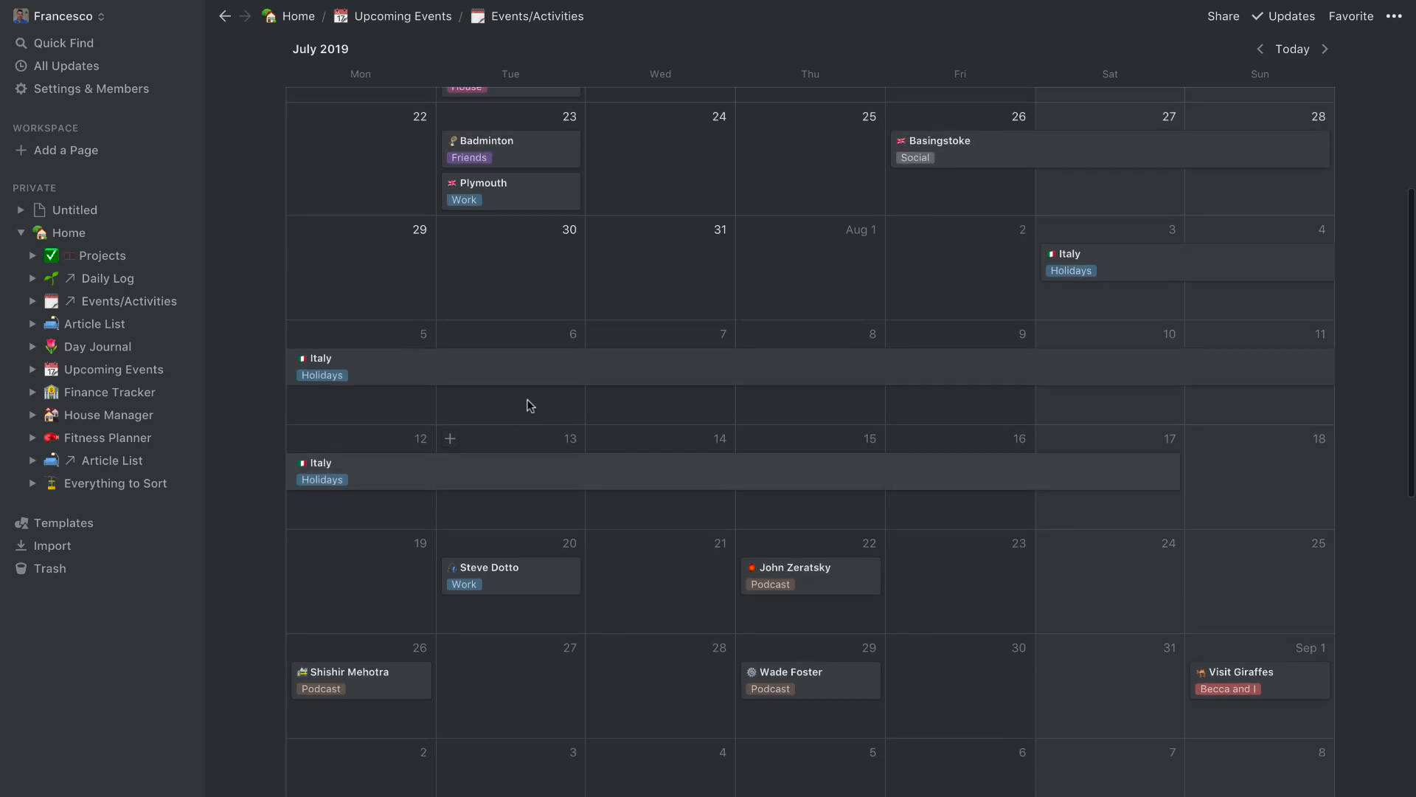
pyautogui.scroll(1, 530, 405)
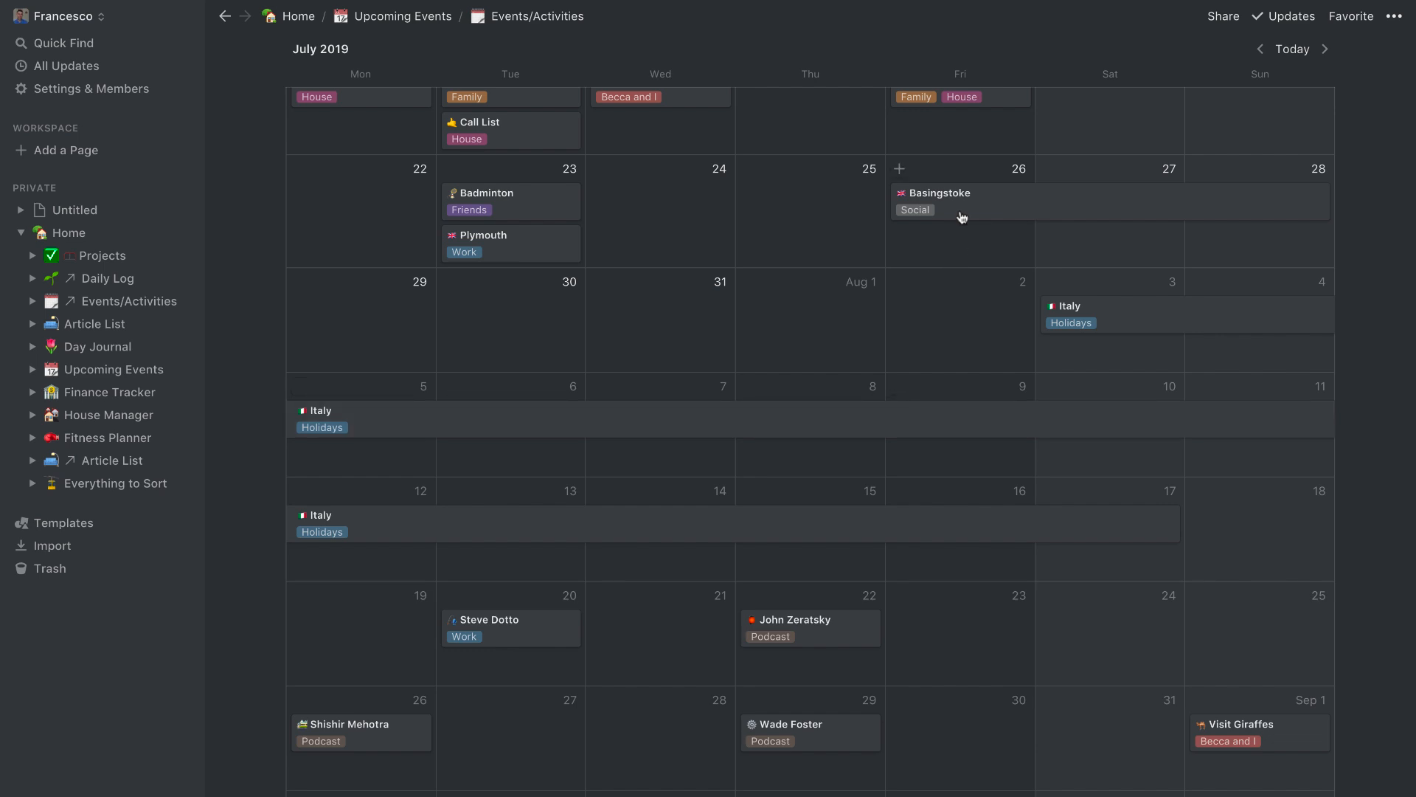
pyautogui.scroll(3, 848, 317)
pyautogui.scroll(-12, 848, 318)
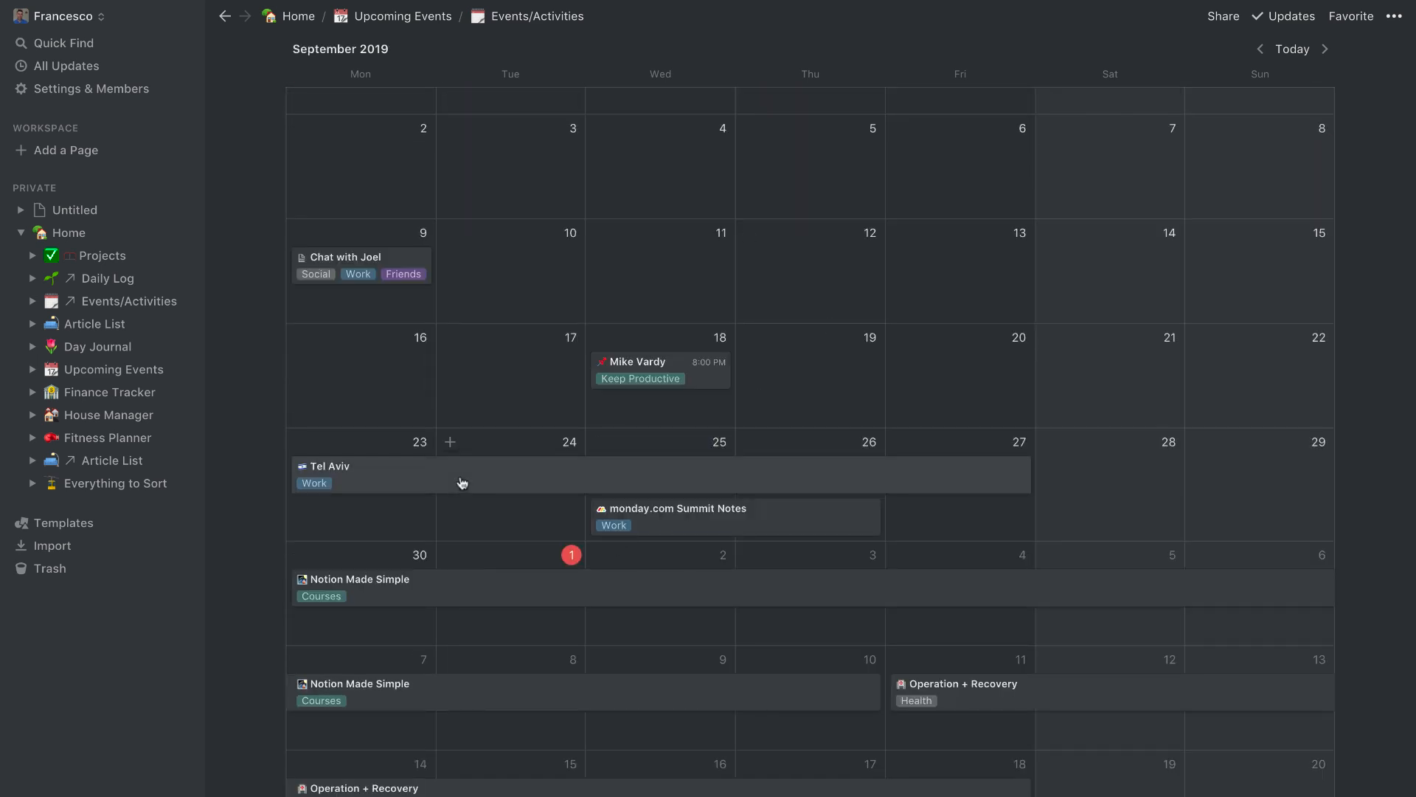
pyautogui.scroll(-3, 664, 506)
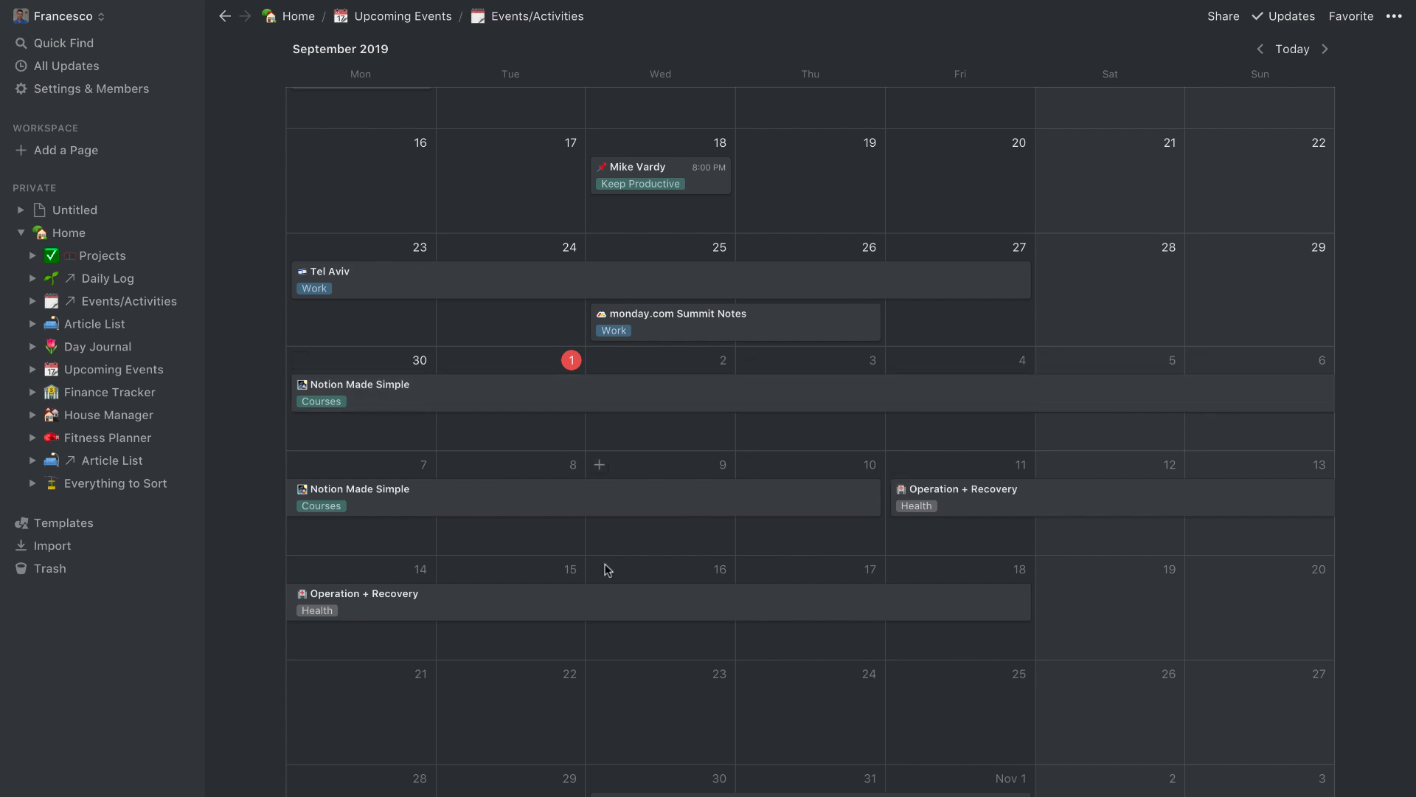
pyautogui.scroll(-6, 605, 569)
pyautogui.scroll(20, 606, 570)
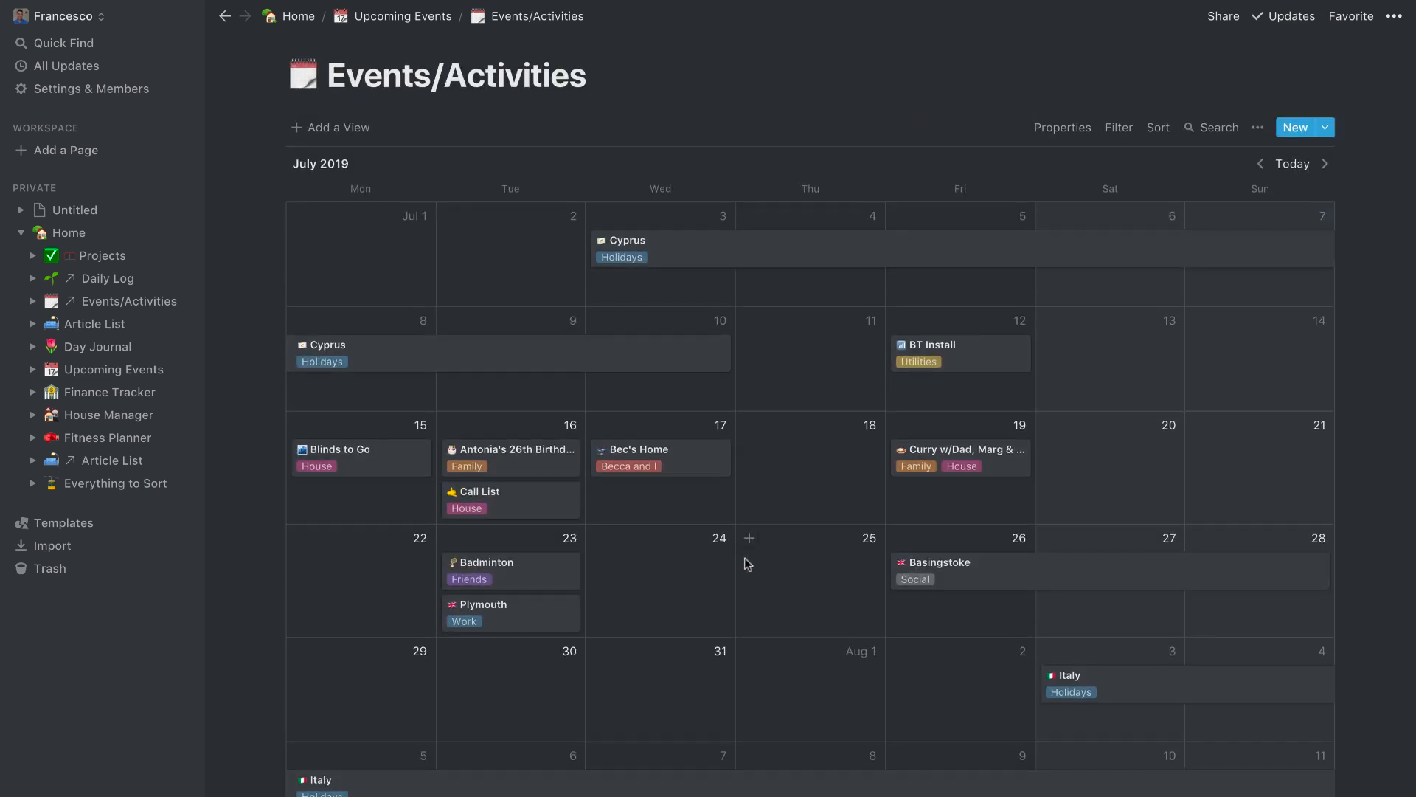
pyautogui.scroll(-8, 686, 538)
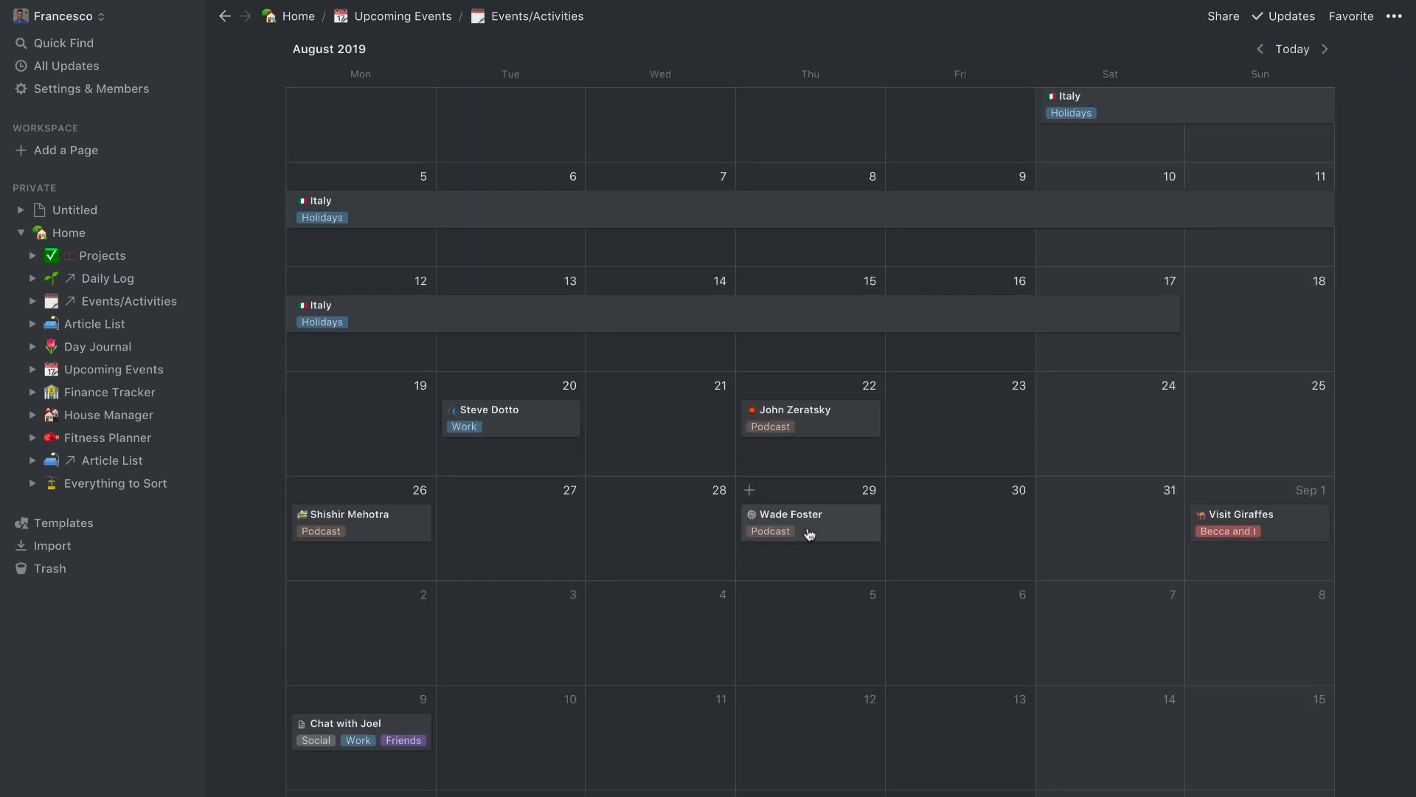
# Step: Open the podcast event on August 22, 2019, read its notes and interview questions, and close it
pyautogui.click(811, 432)
pyautogui.scroll(-1, 669, 649)
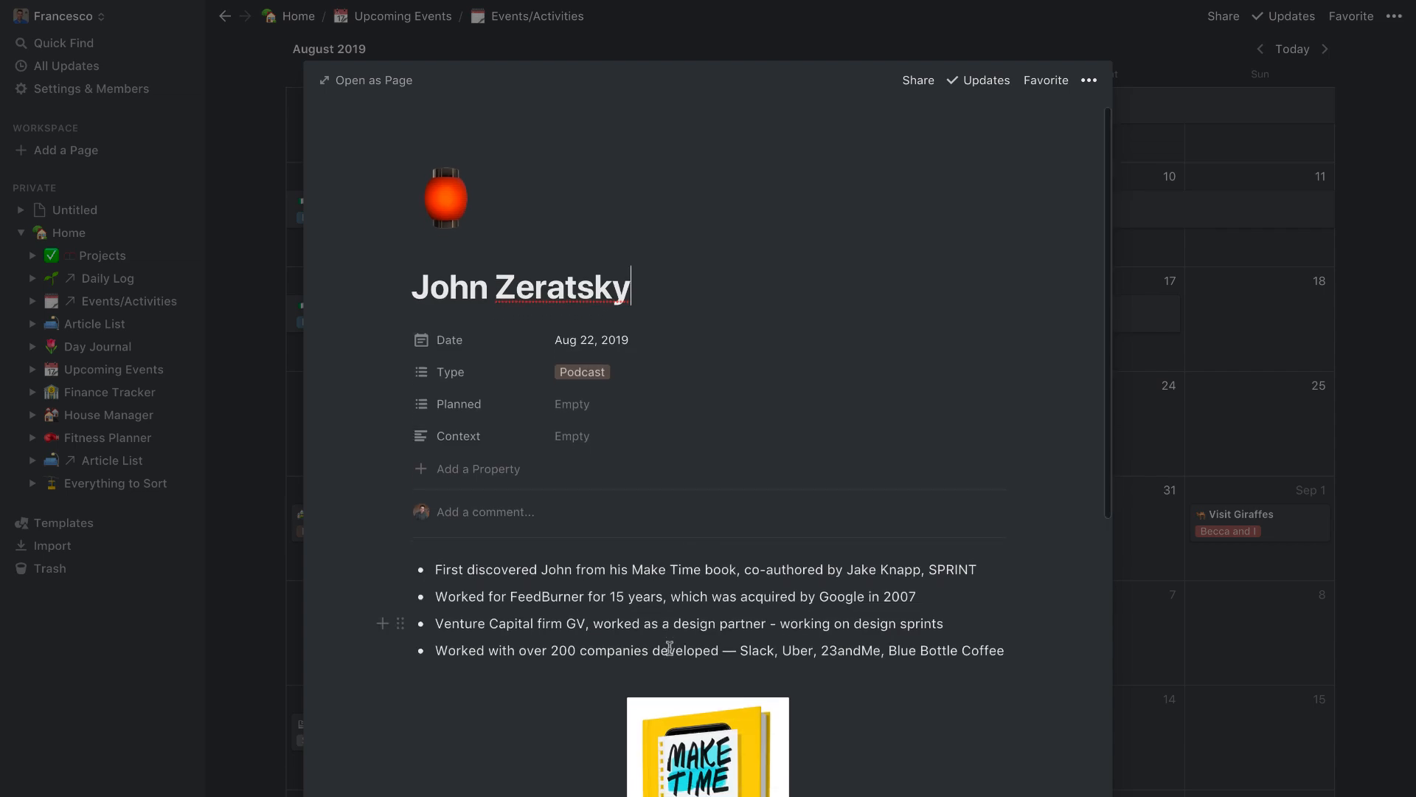
pyautogui.click(634, 286)
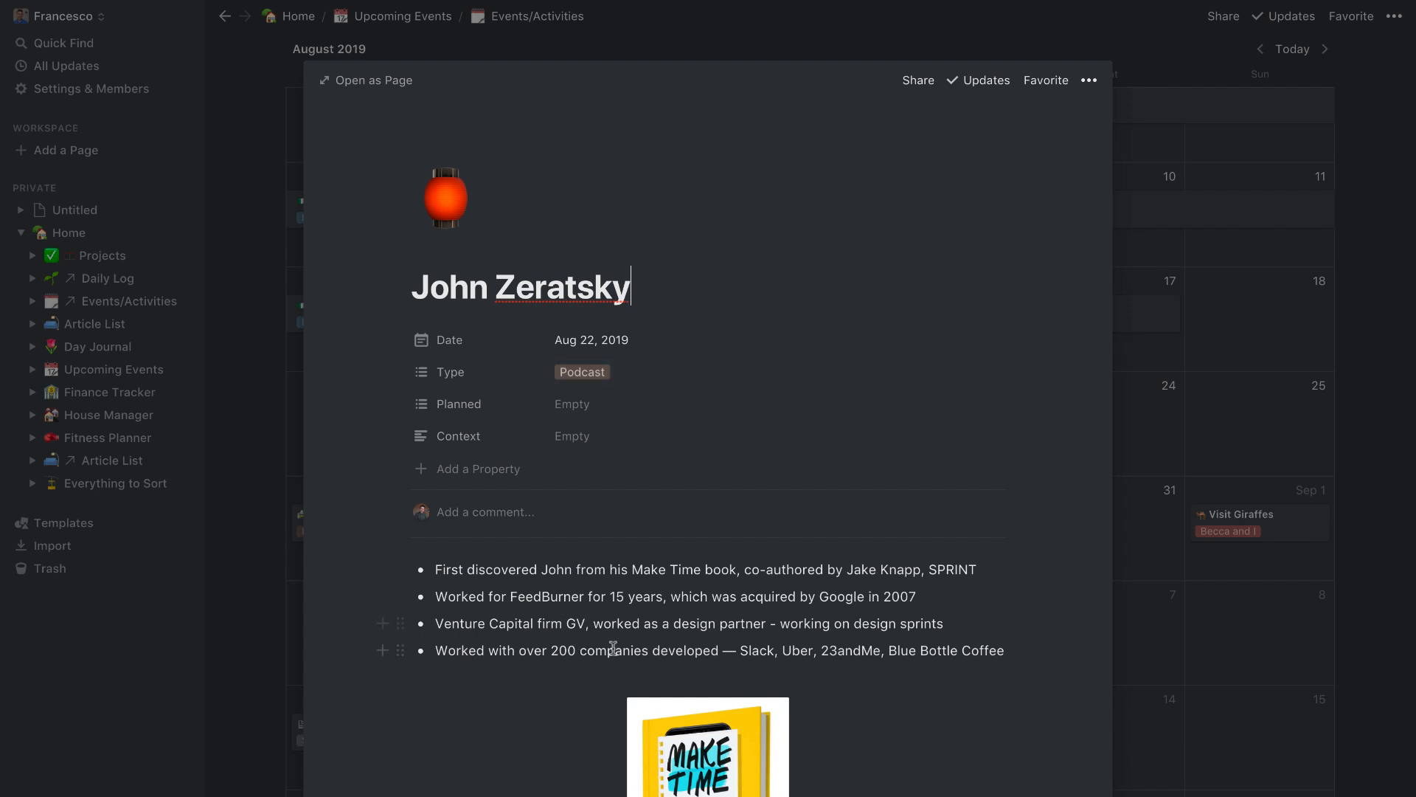
pyautogui.scroll(-5, 613, 648)
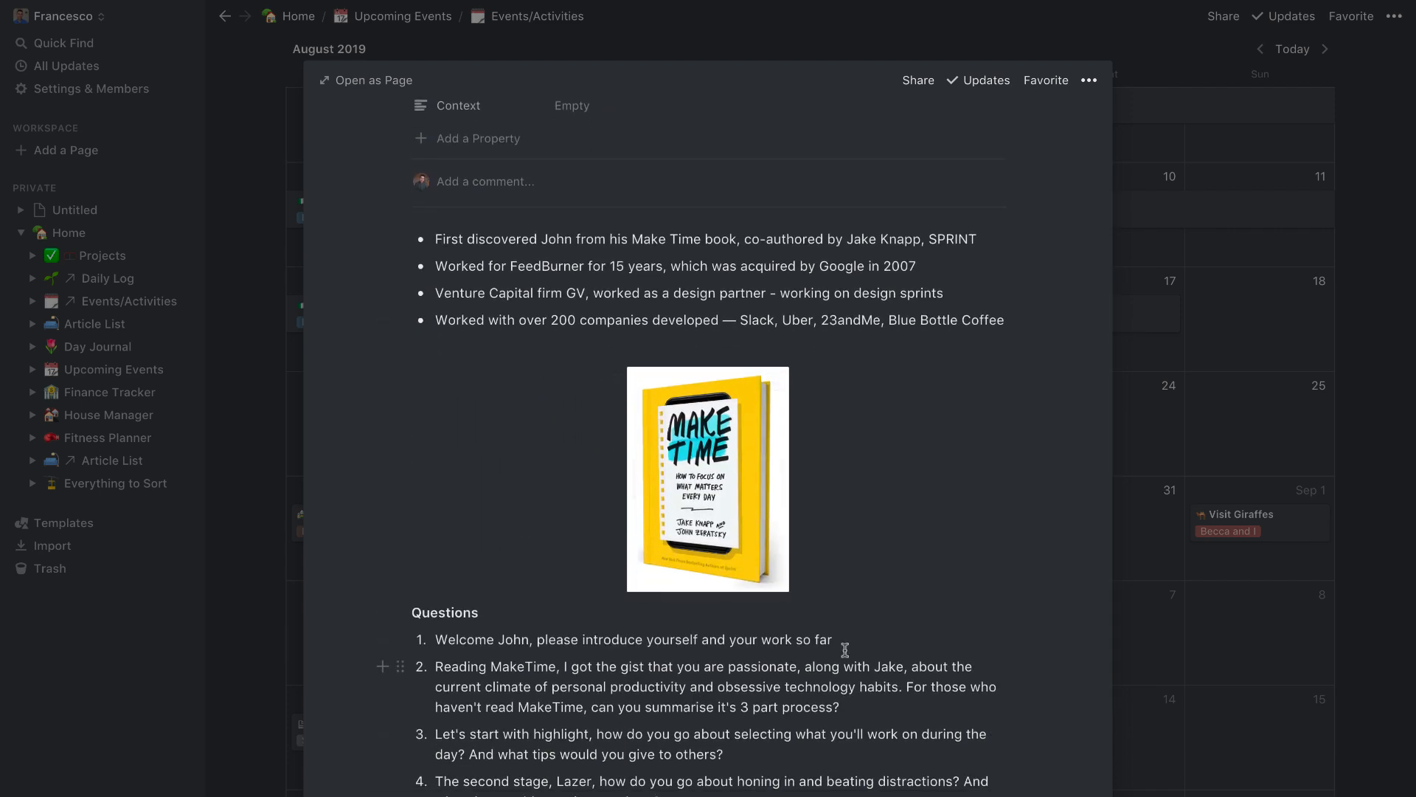
pyautogui.scroll(3, 931, 528)
pyautogui.scroll(2, 931, 528)
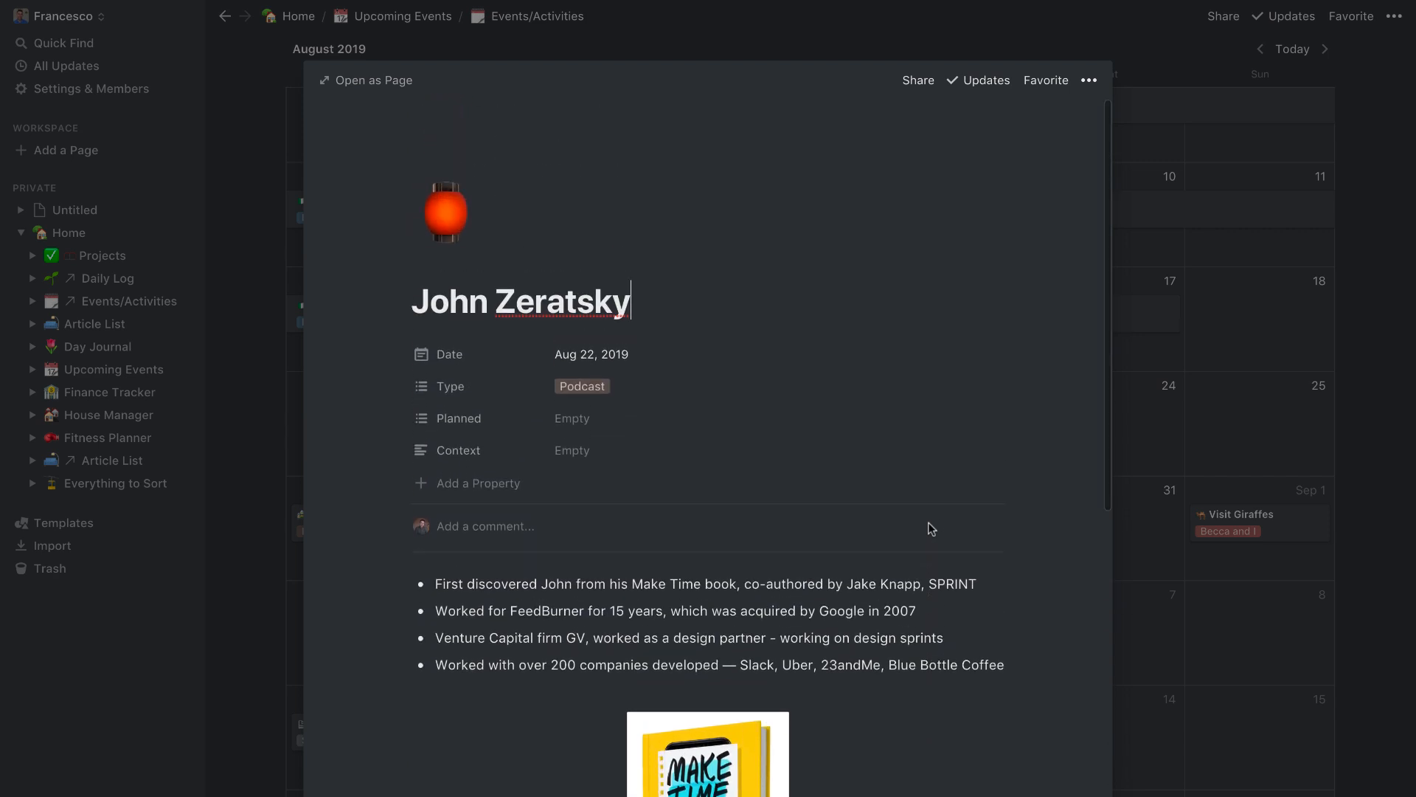
pyautogui.click(1307, 458)
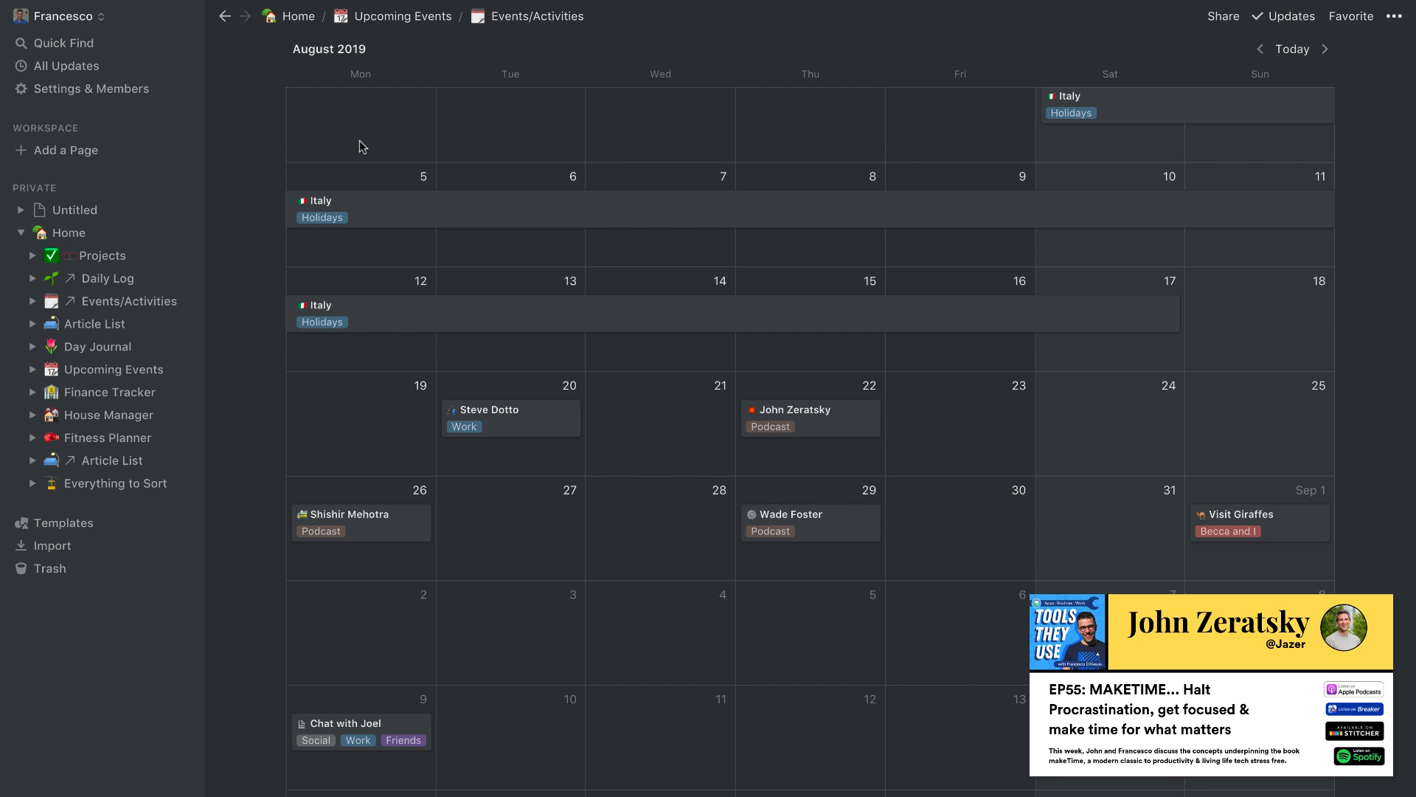
# Step: On the Home page, change the Events/Activities list filter under Upcoming Events to Date Is Today
pyautogui.click(299, 16)
pyautogui.scroll(-5, 458, 398)
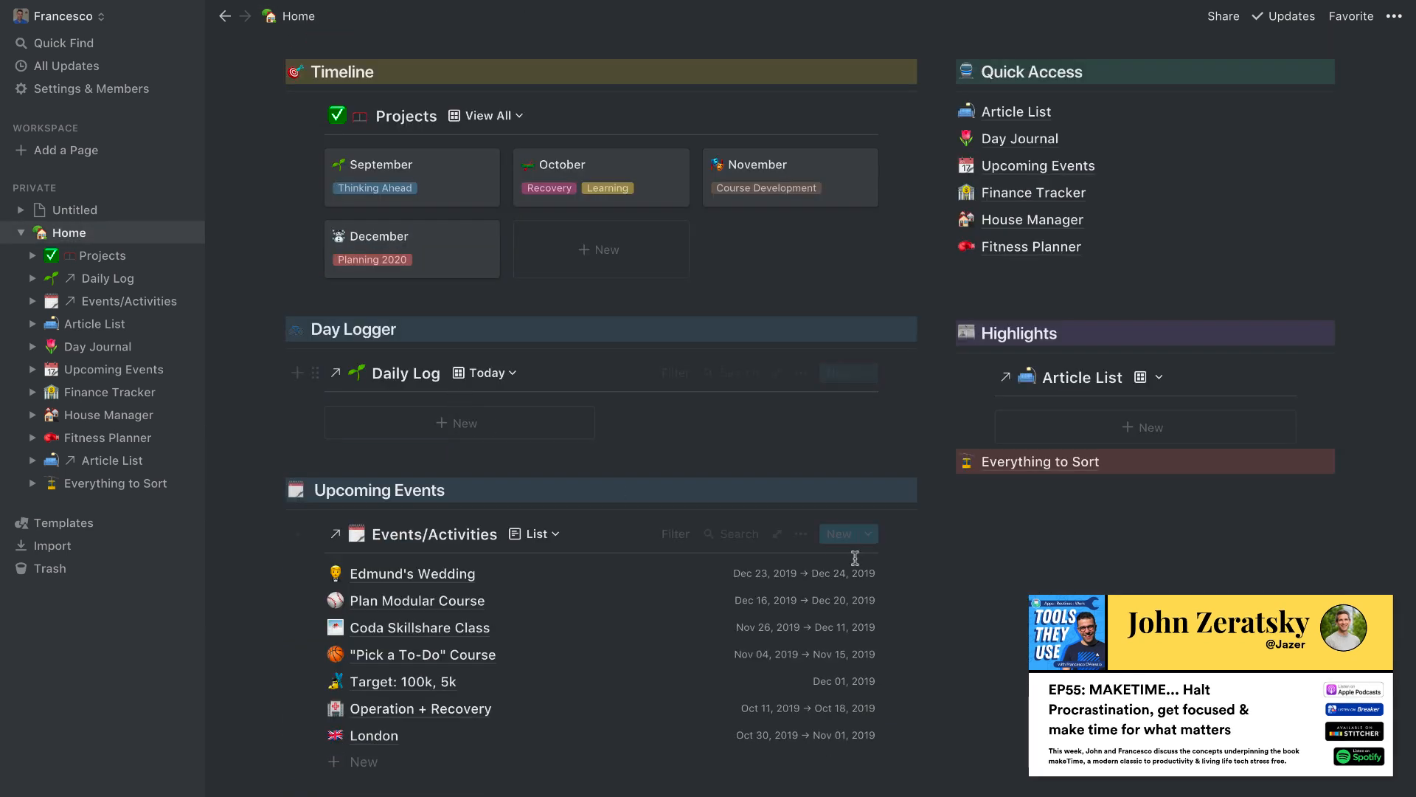
pyautogui.click(676, 534)
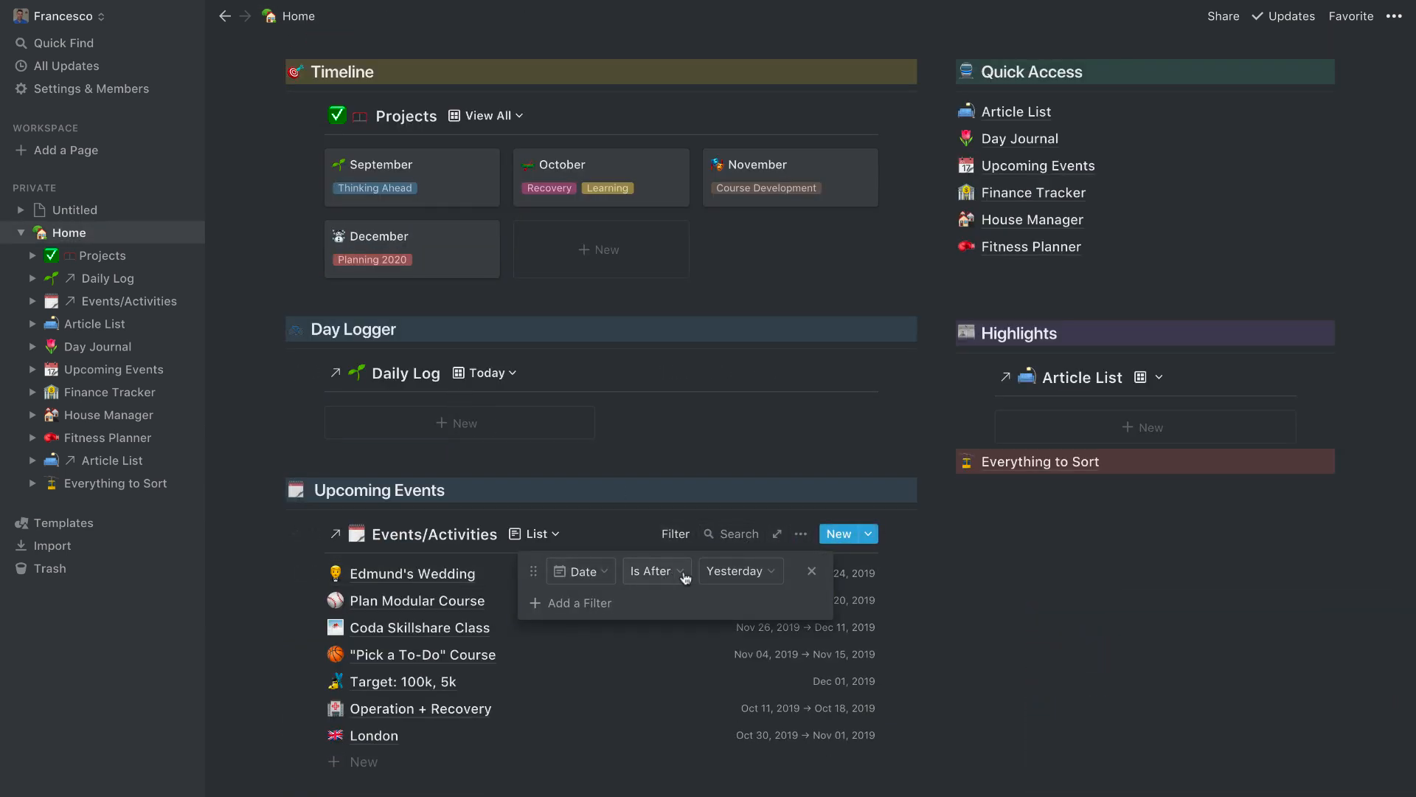
pyautogui.click(678, 572)
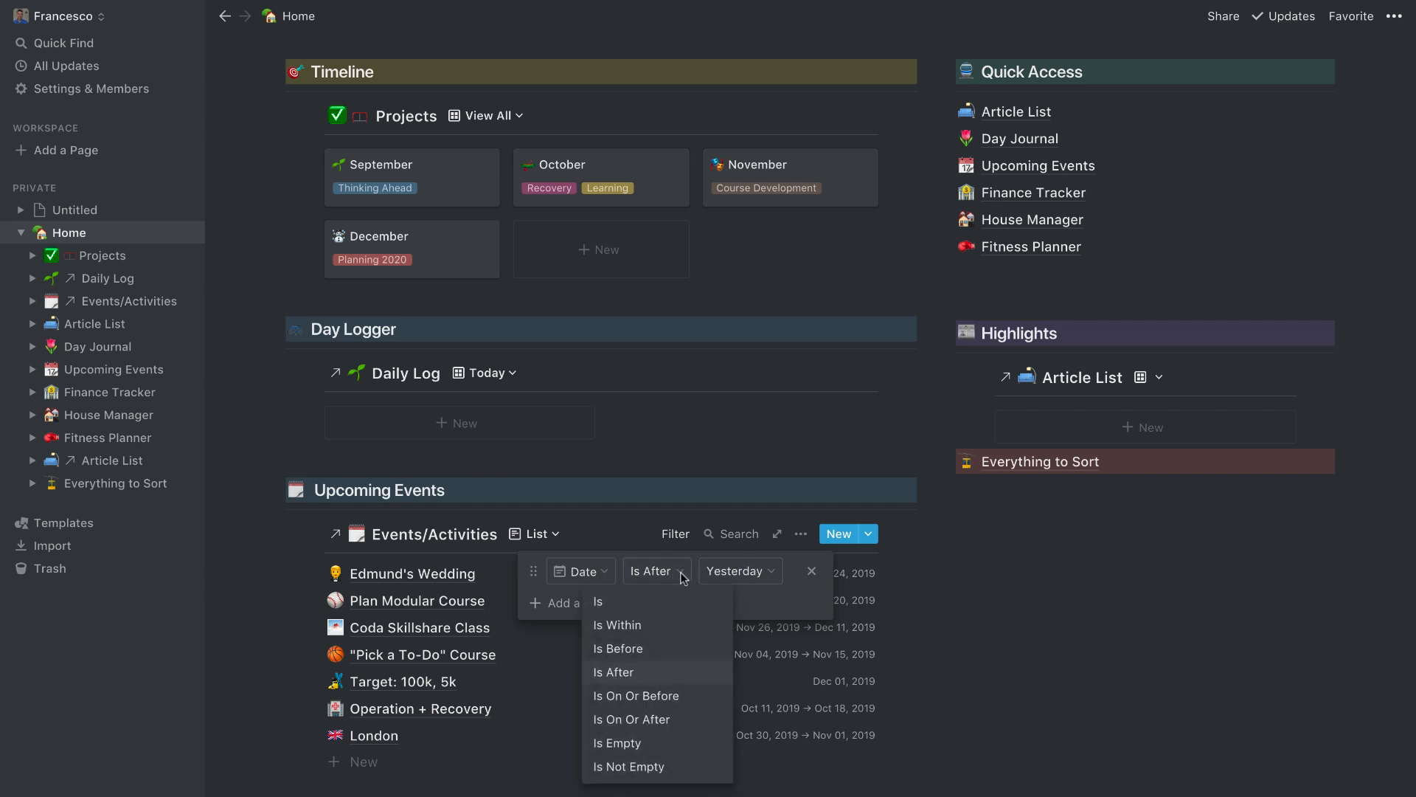
pyautogui.click(668, 605)
pyautogui.click(728, 583)
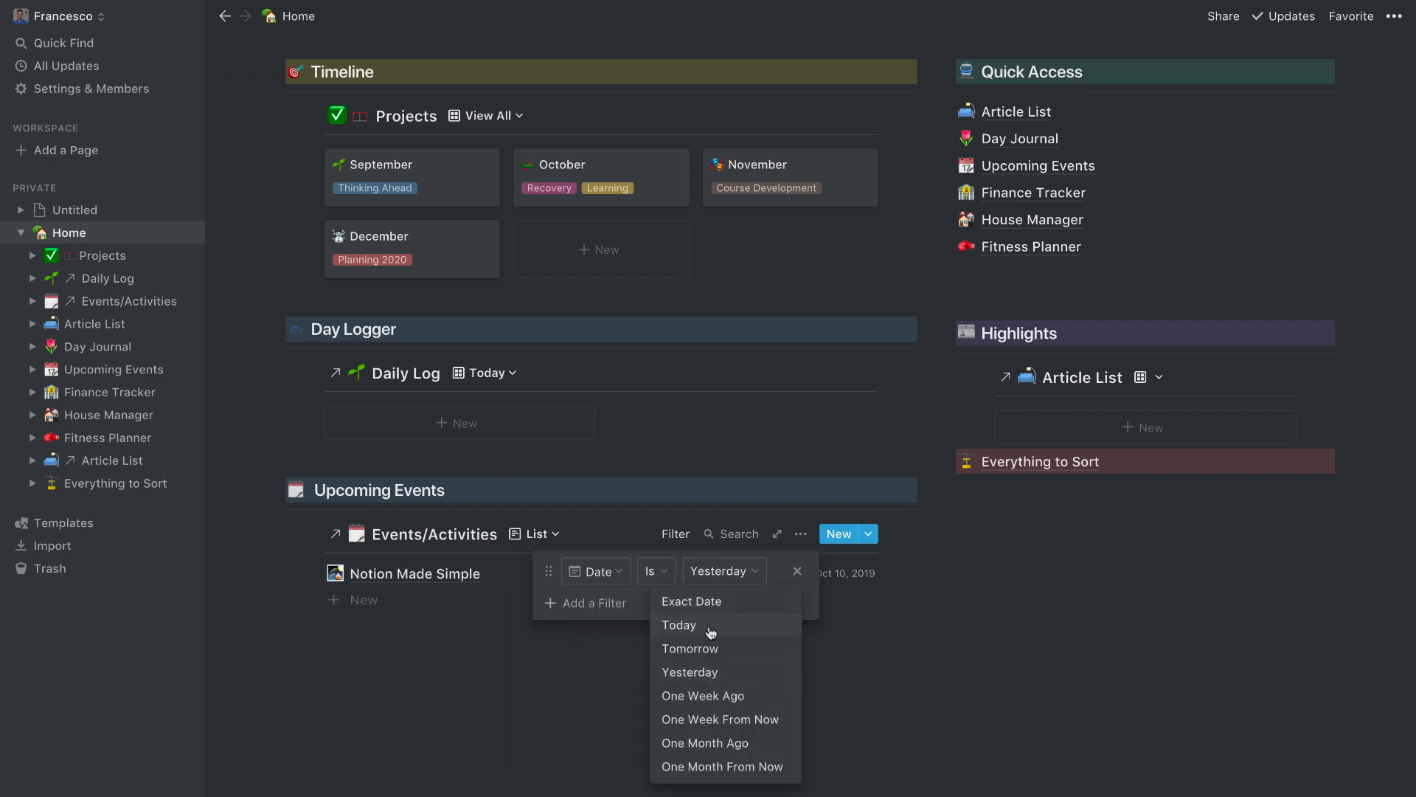
pyautogui.click(710, 632)
pyautogui.click(708, 573)
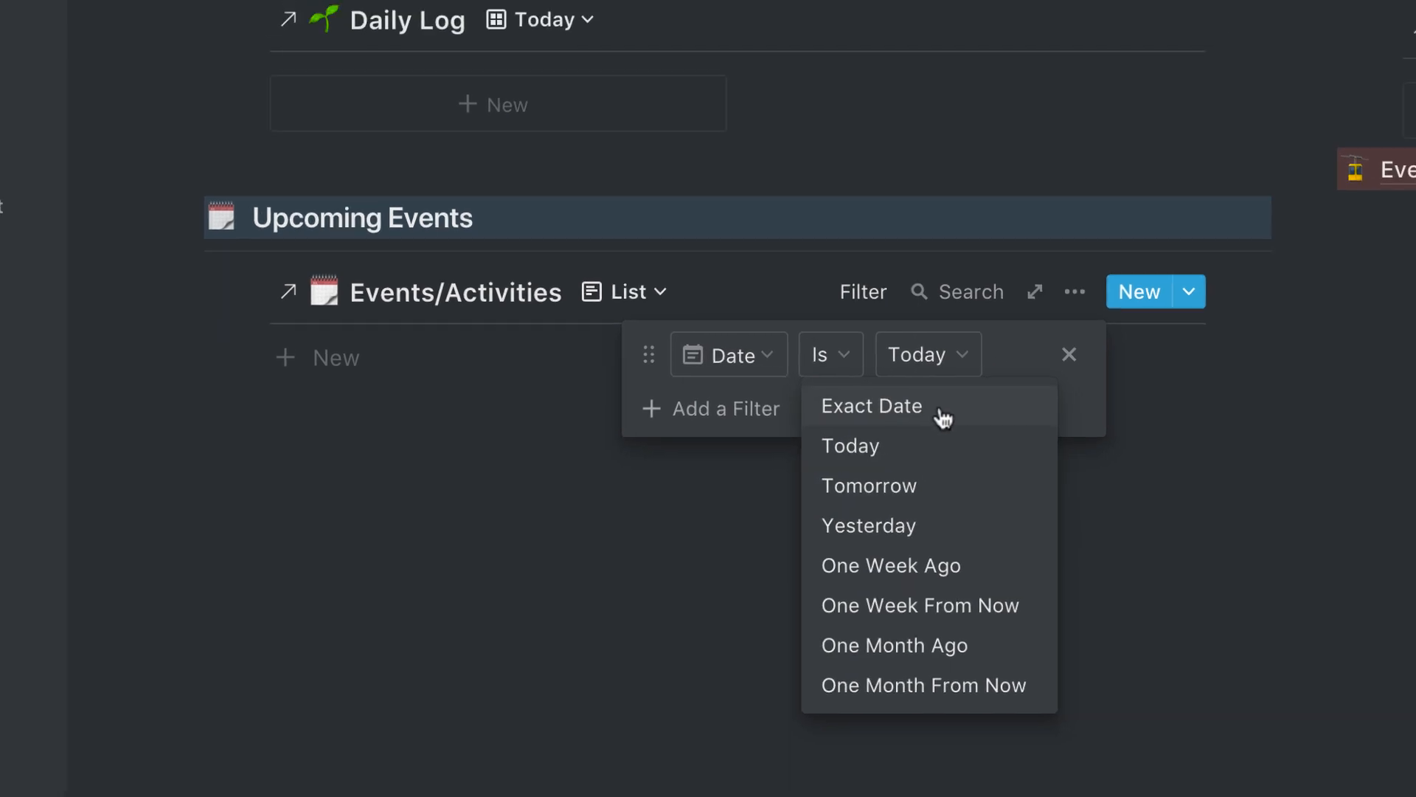
# Step: Remove the date filter from the Events/Activities list under Upcoming Events
pyautogui.click(1076, 348)
pyautogui.click(1077, 348)
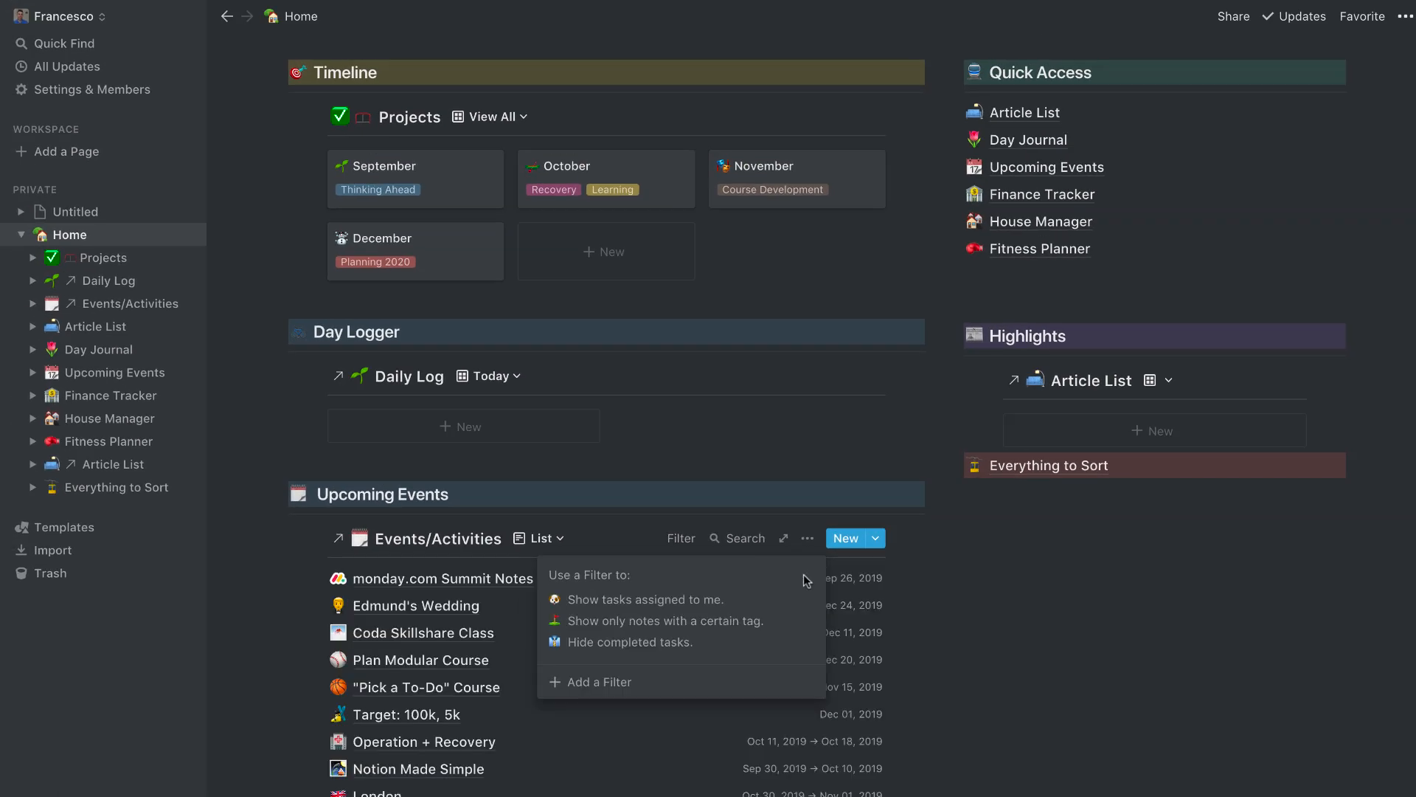
pyautogui.click(560, 549)
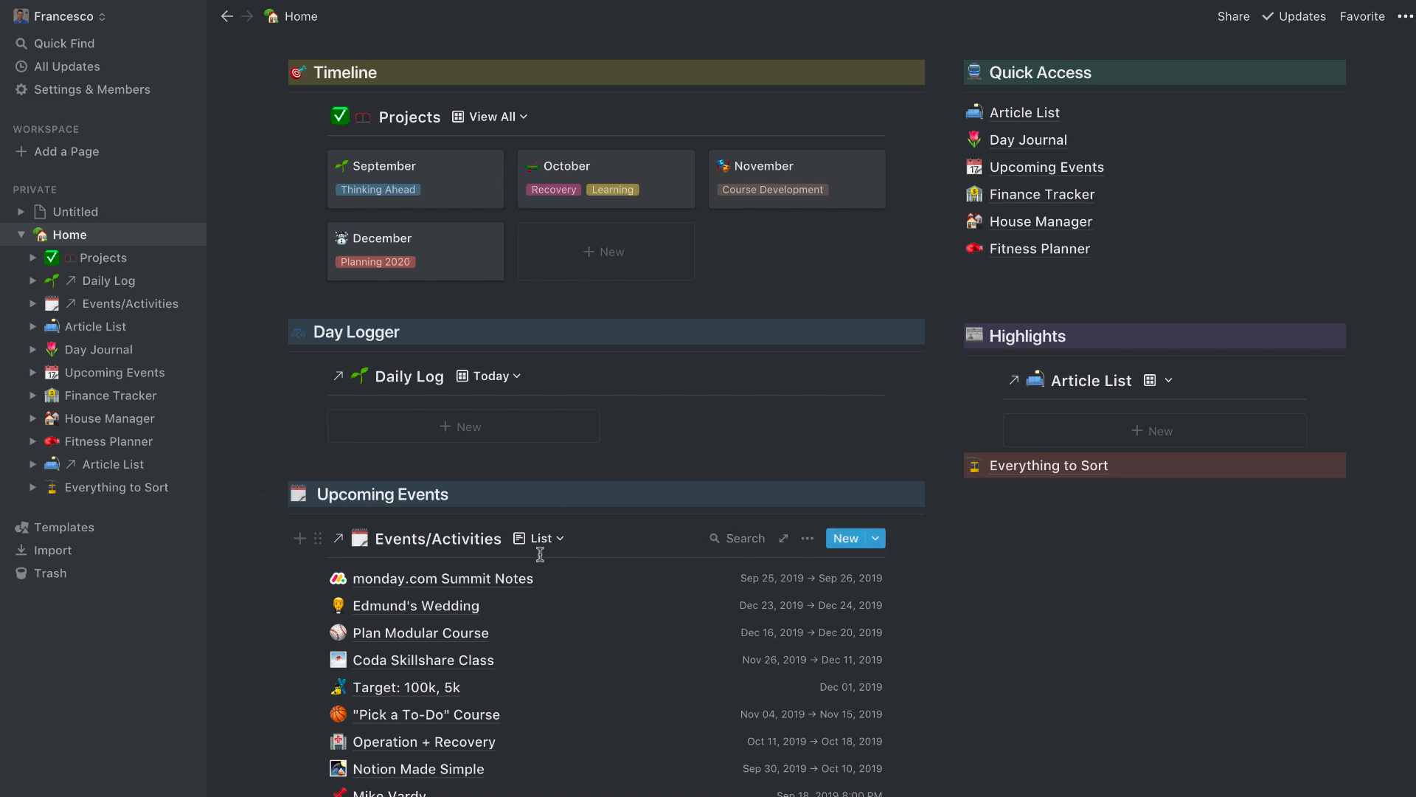
# Step: Open the Operation + Recovery event from October 11 in the full Events/Activities calendar and view its available Type options
pyautogui.scroll(-8, 540, 554)
pyautogui.scroll(12, 543, 554)
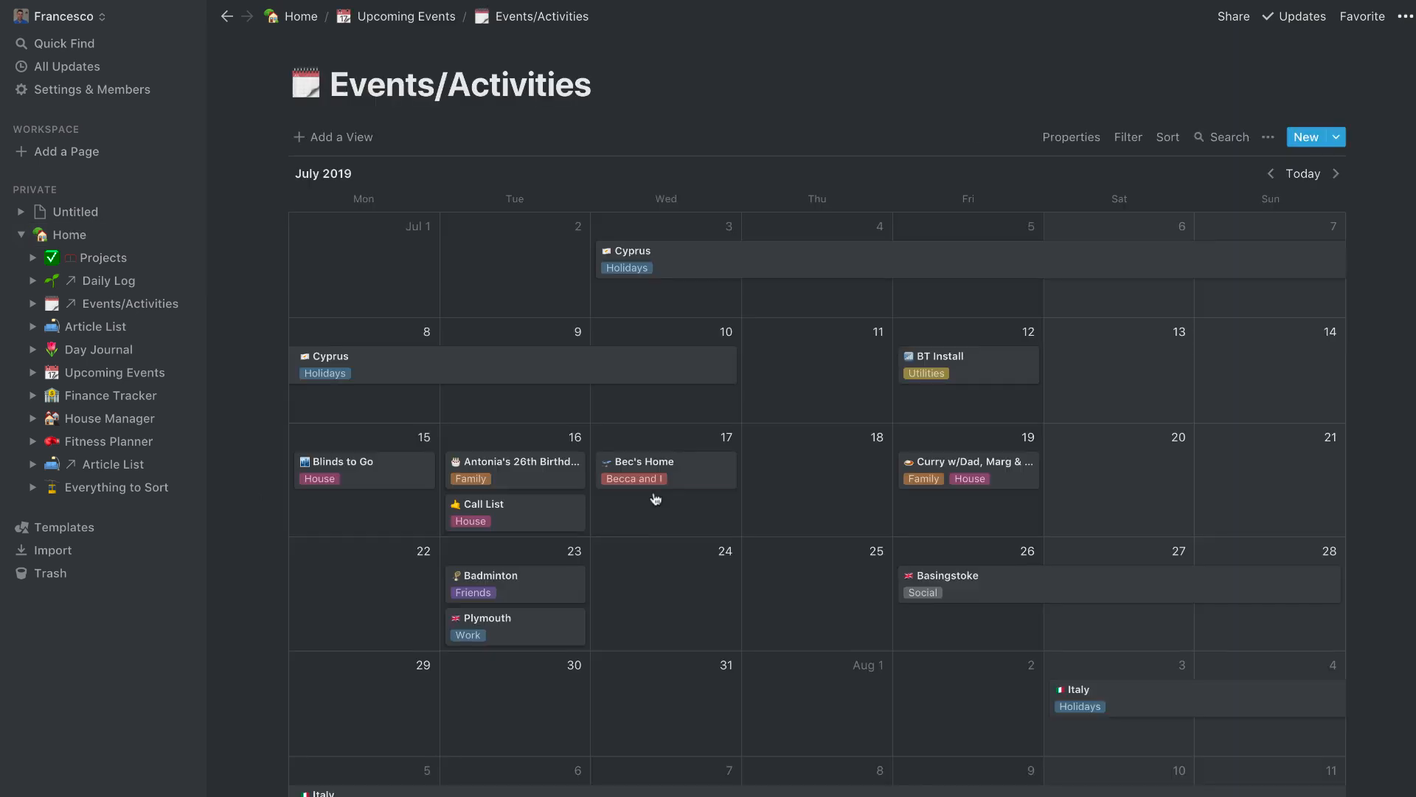
pyautogui.scroll(-8, 788, 558)
pyautogui.scroll(-10, 786, 555)
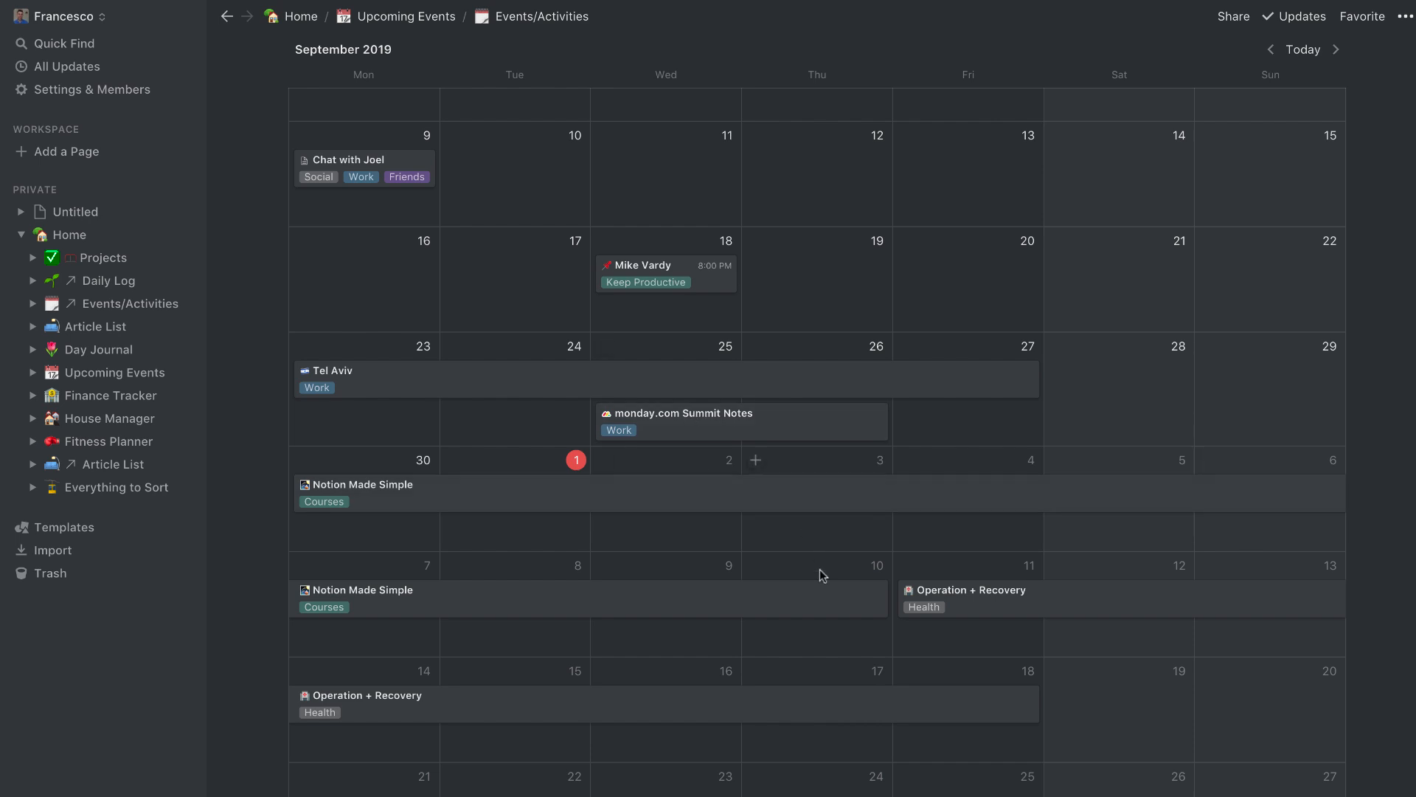
pyautogui.scroll(-3, 821, 571)
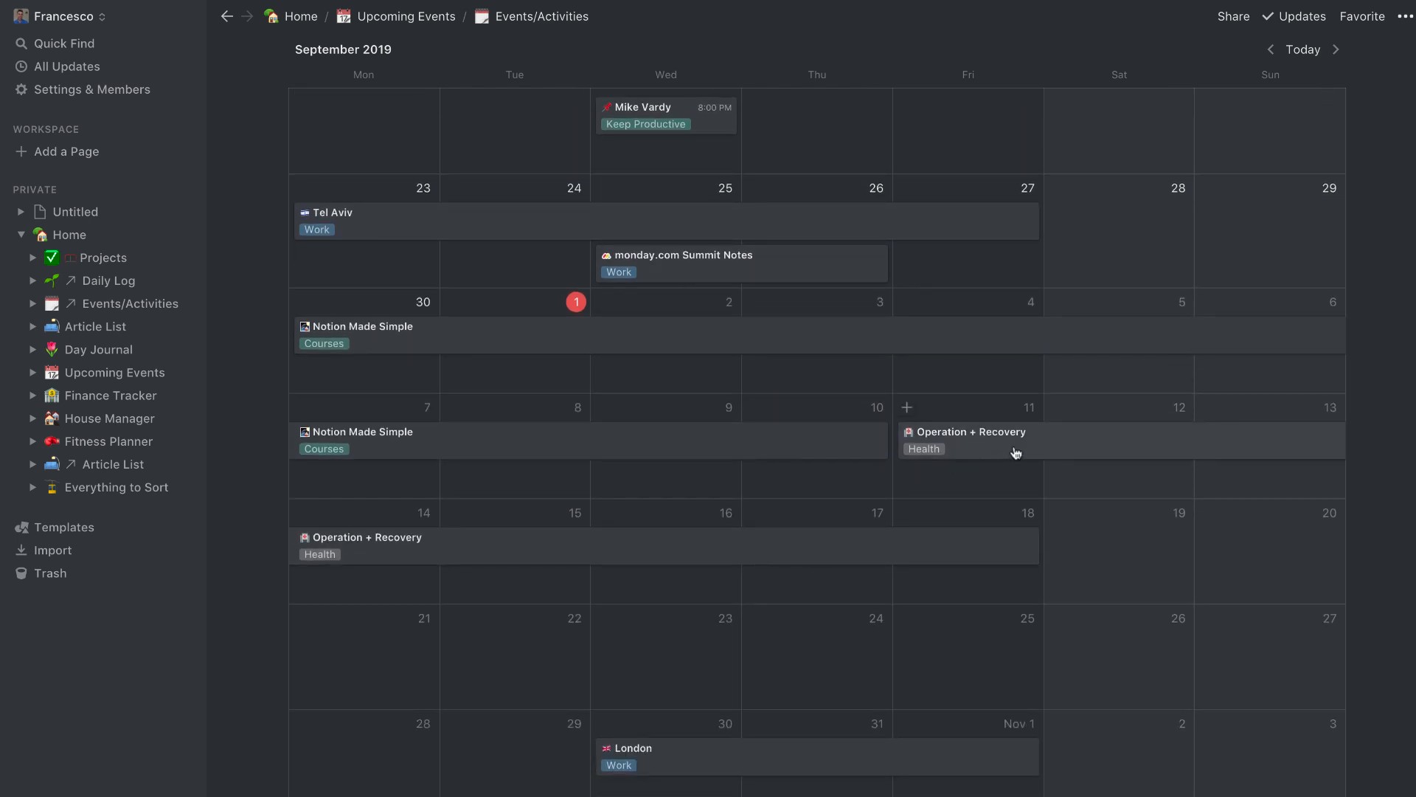
pyautogui.click(990, 446)
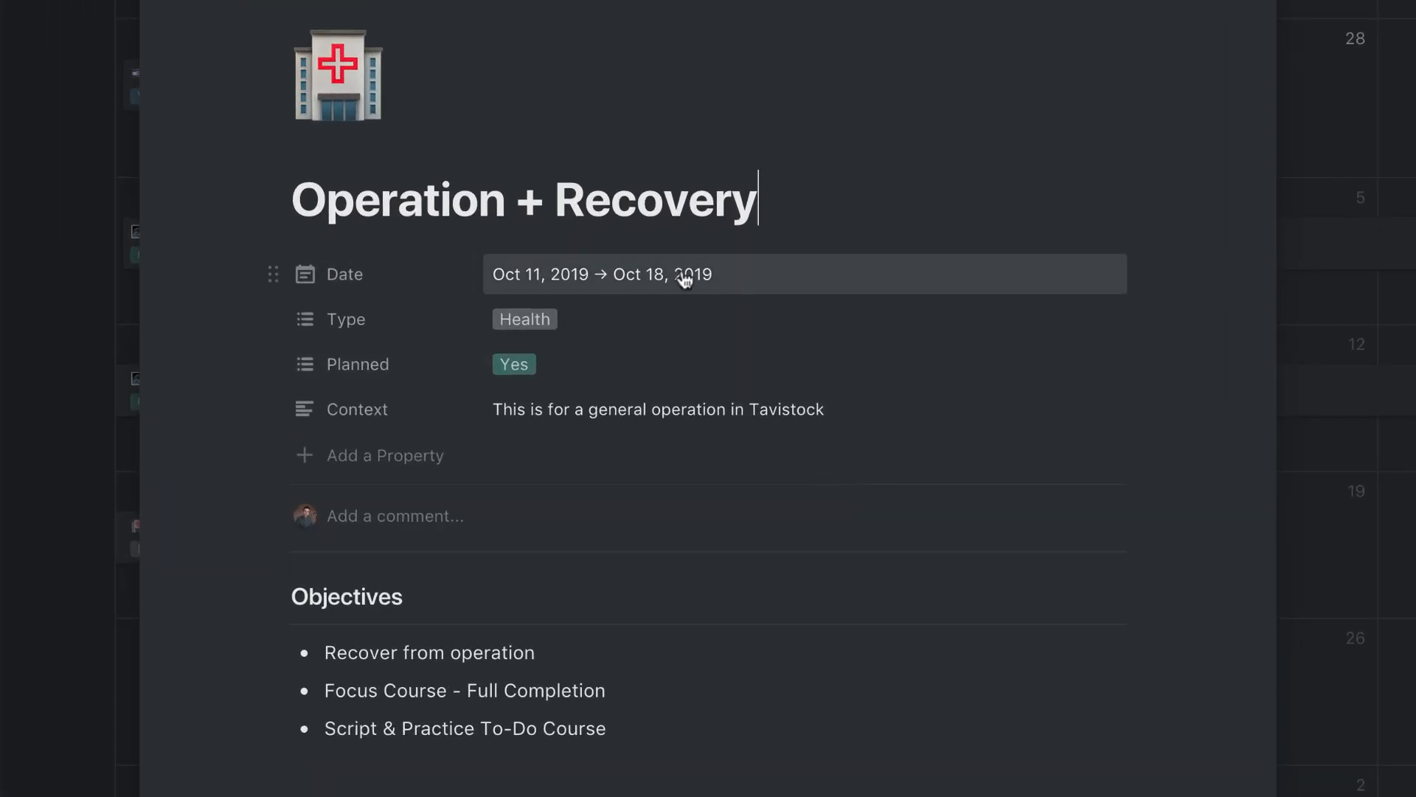
pyautogui.click(384, 316)
pyautogui.click(610, 319)
pyautogui.click(609, 321)
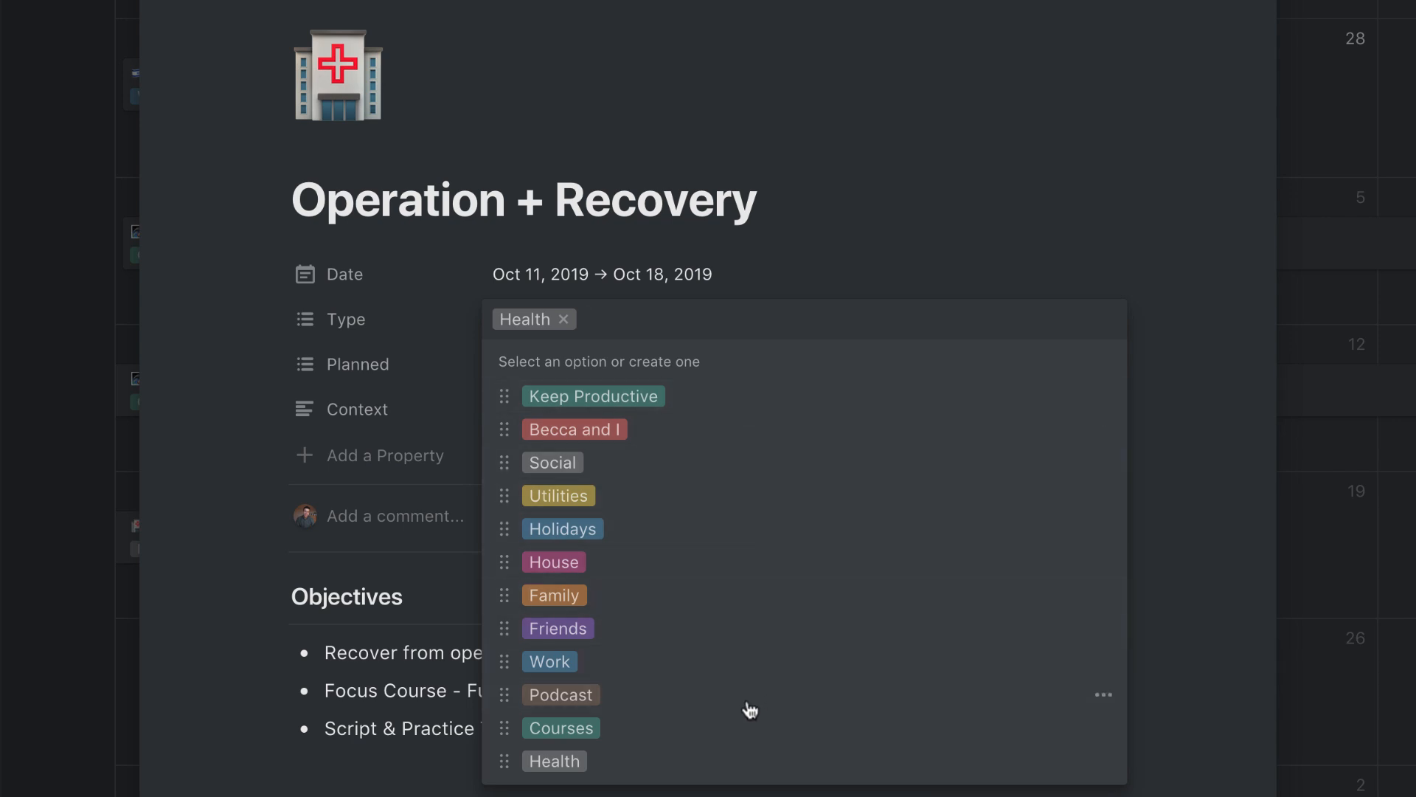
pyautogui.press('Escape')
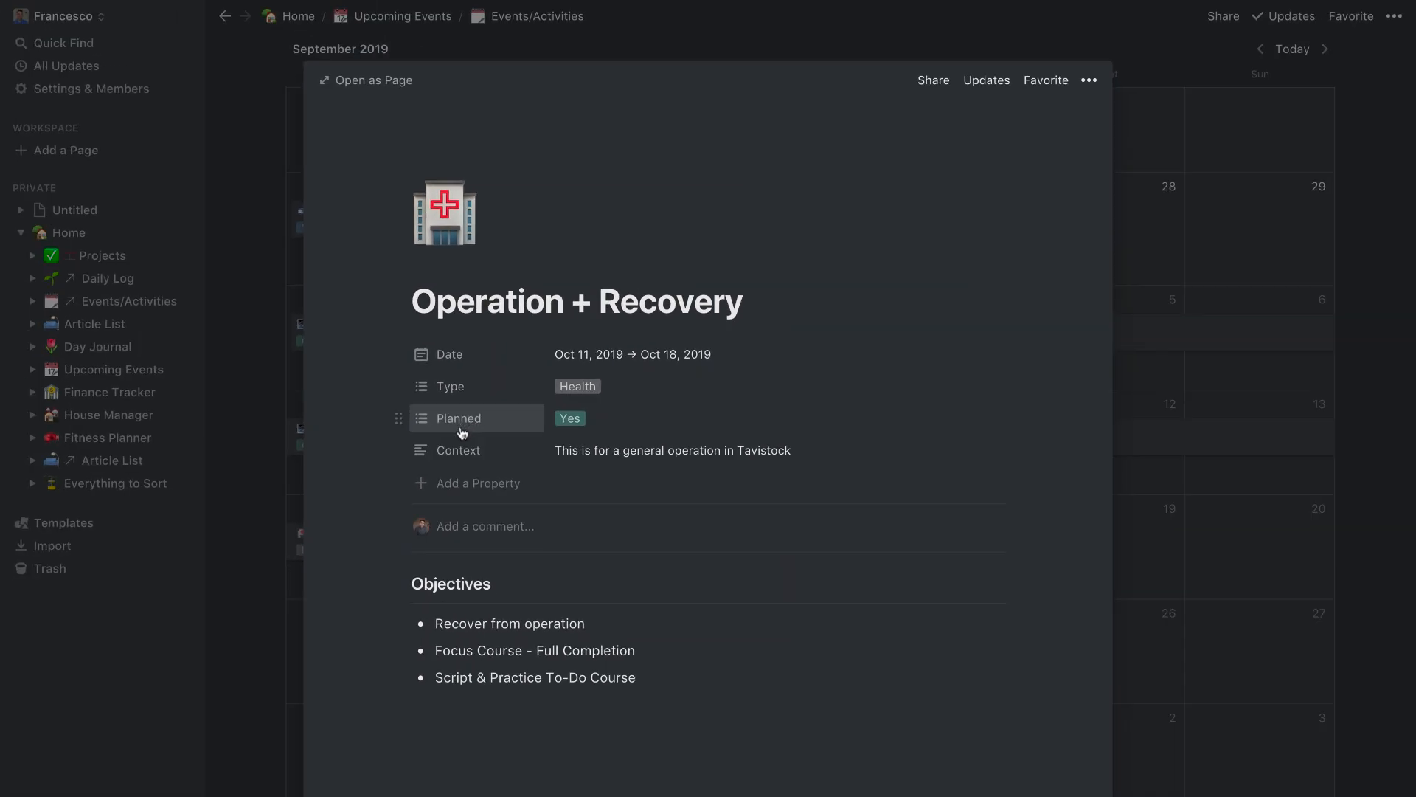
# Step: View the Planned options of the Operation + Recovery event and close the event
pyautogui.click(638, 416)
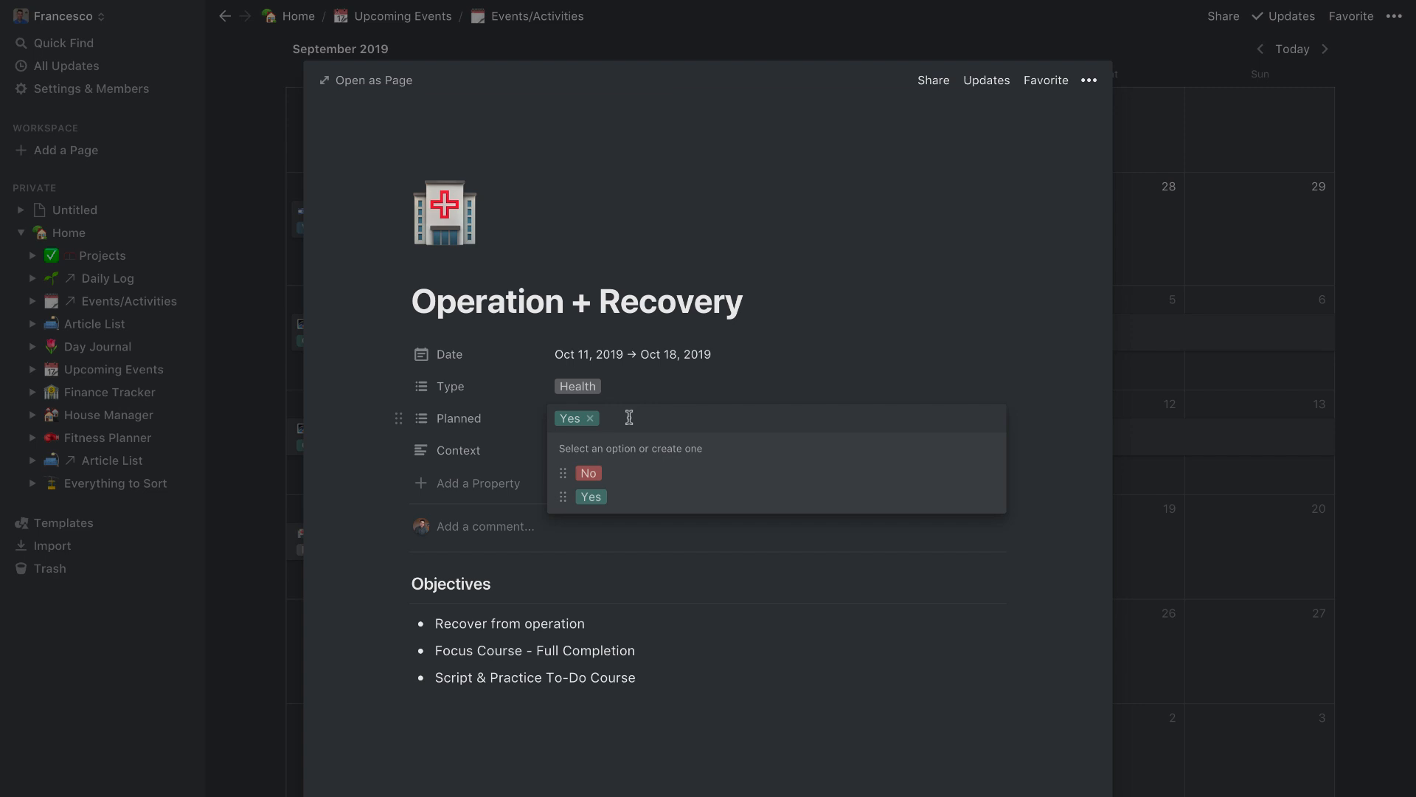
pyautogui.click(689, 402)
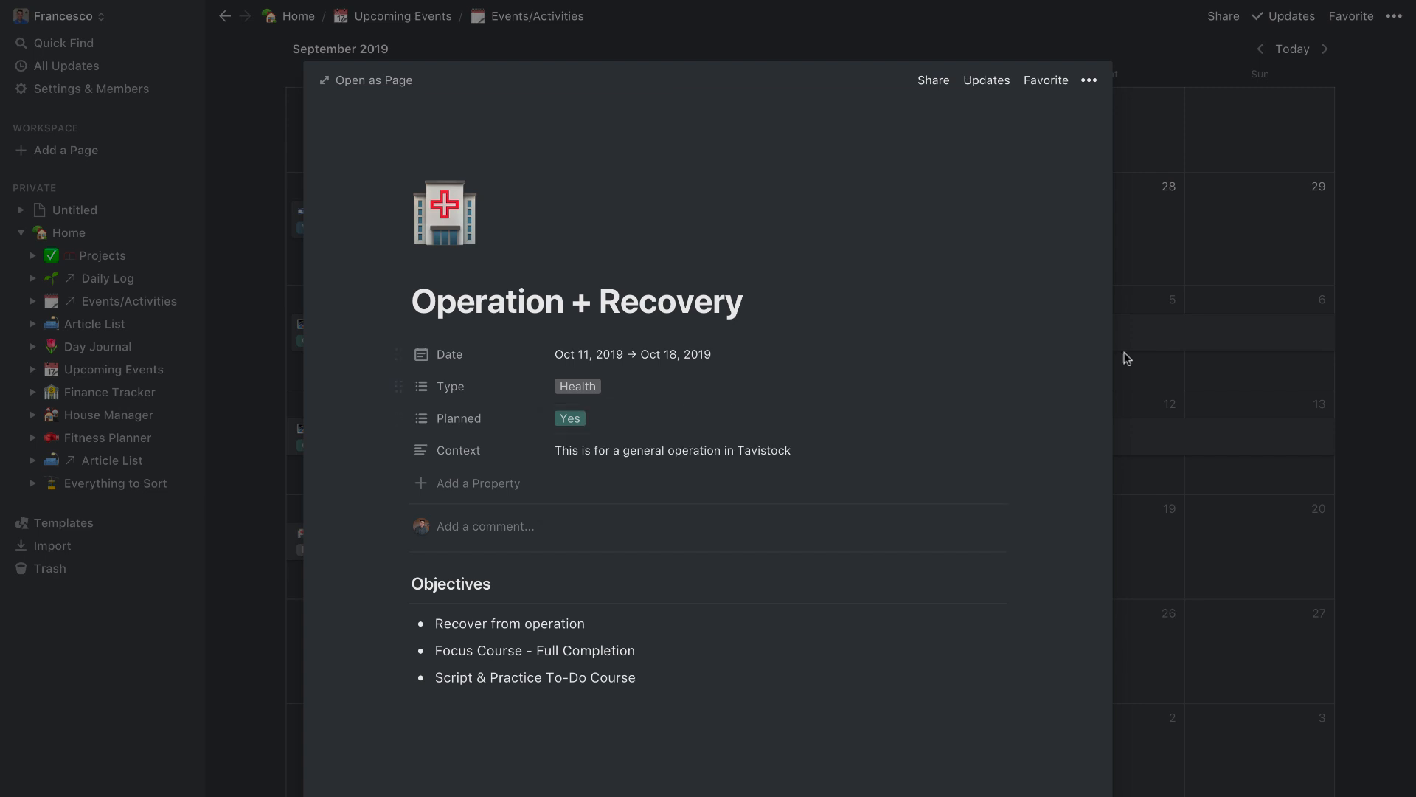
pyautogui.click(1118, 359)
# Step: Add a calendar event on October 24, 2019, titled "Meeting with" followed by the contact's first name
pyautogui.scroll(-5, 831, 610)
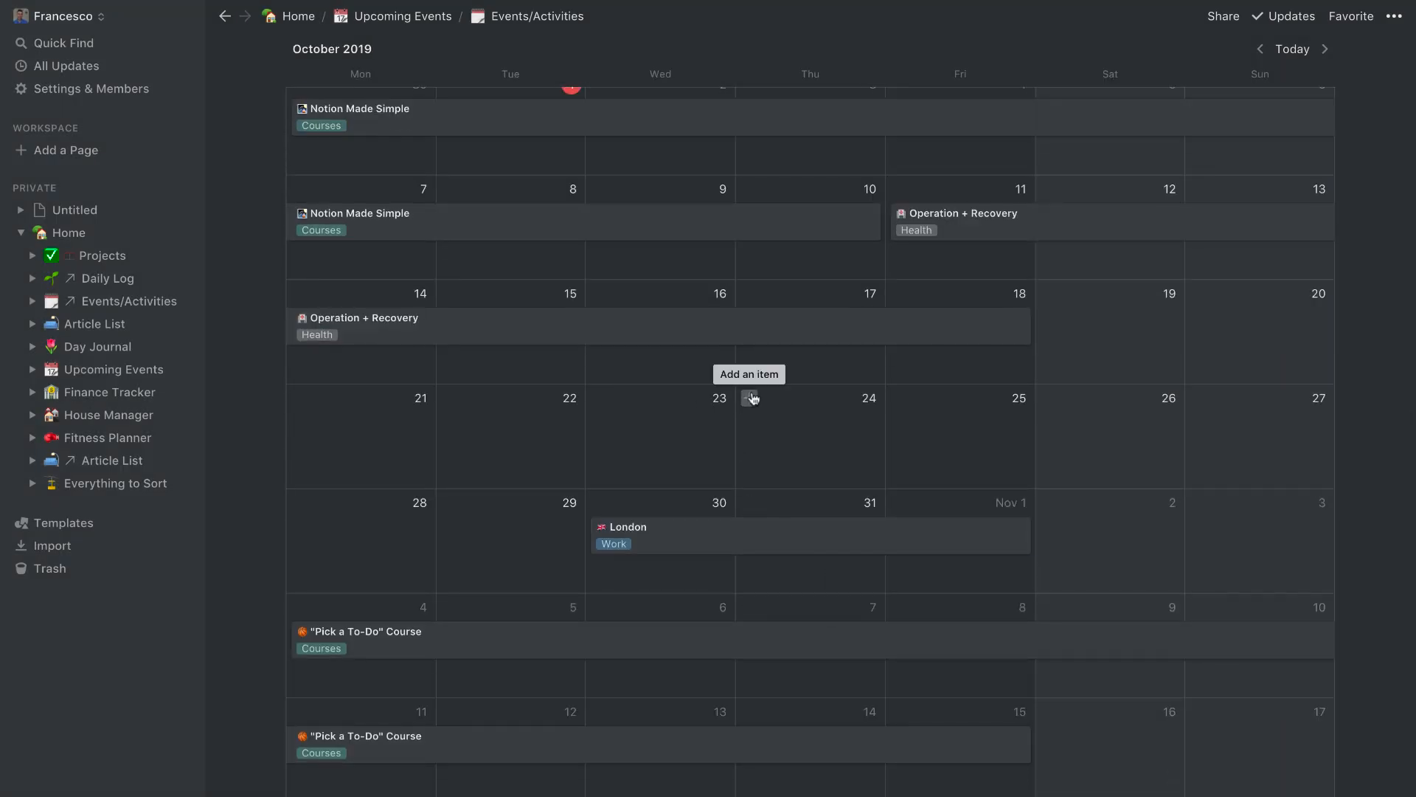
pyautogui.click(752, 398)
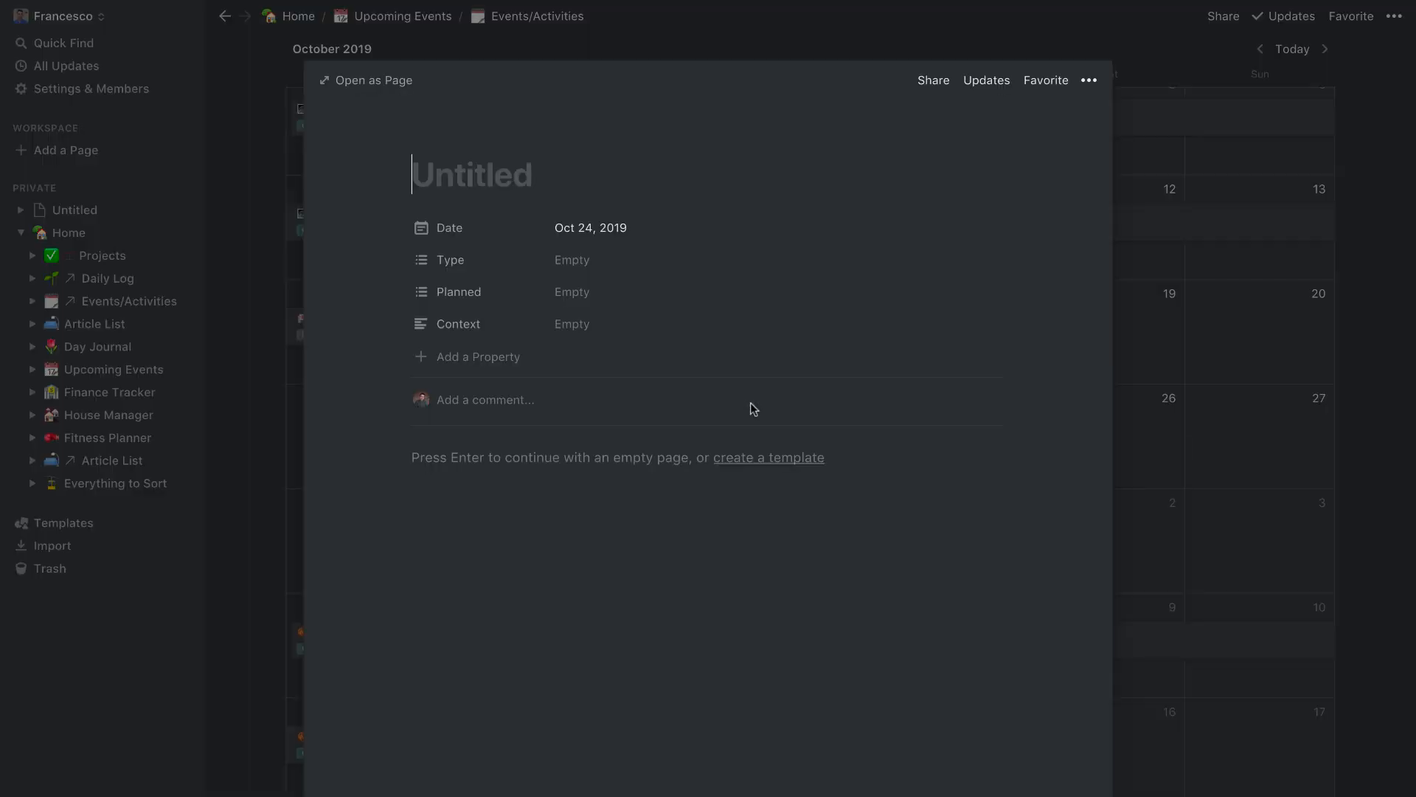
pyautogui.write('Meeting with')
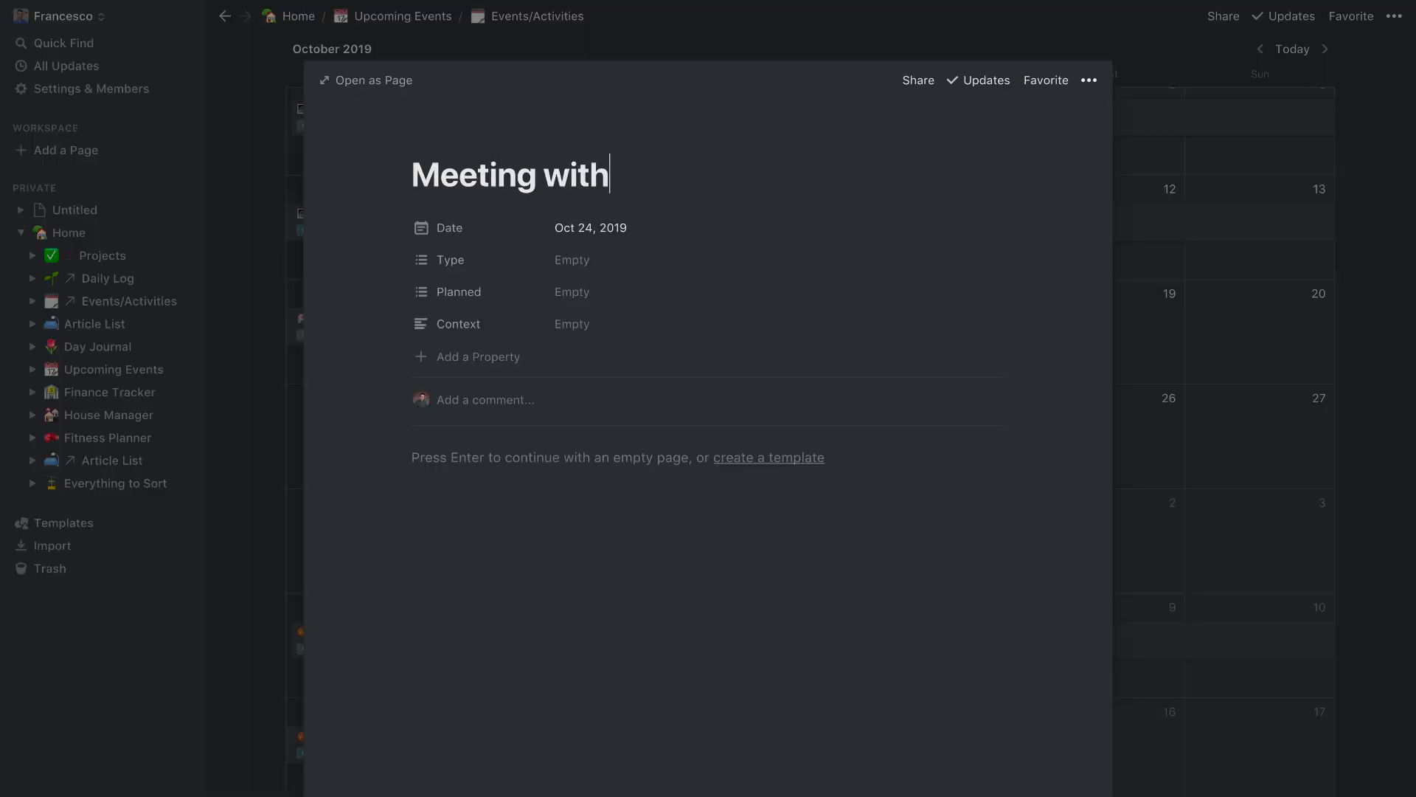
pyautogui.write(' Bob')
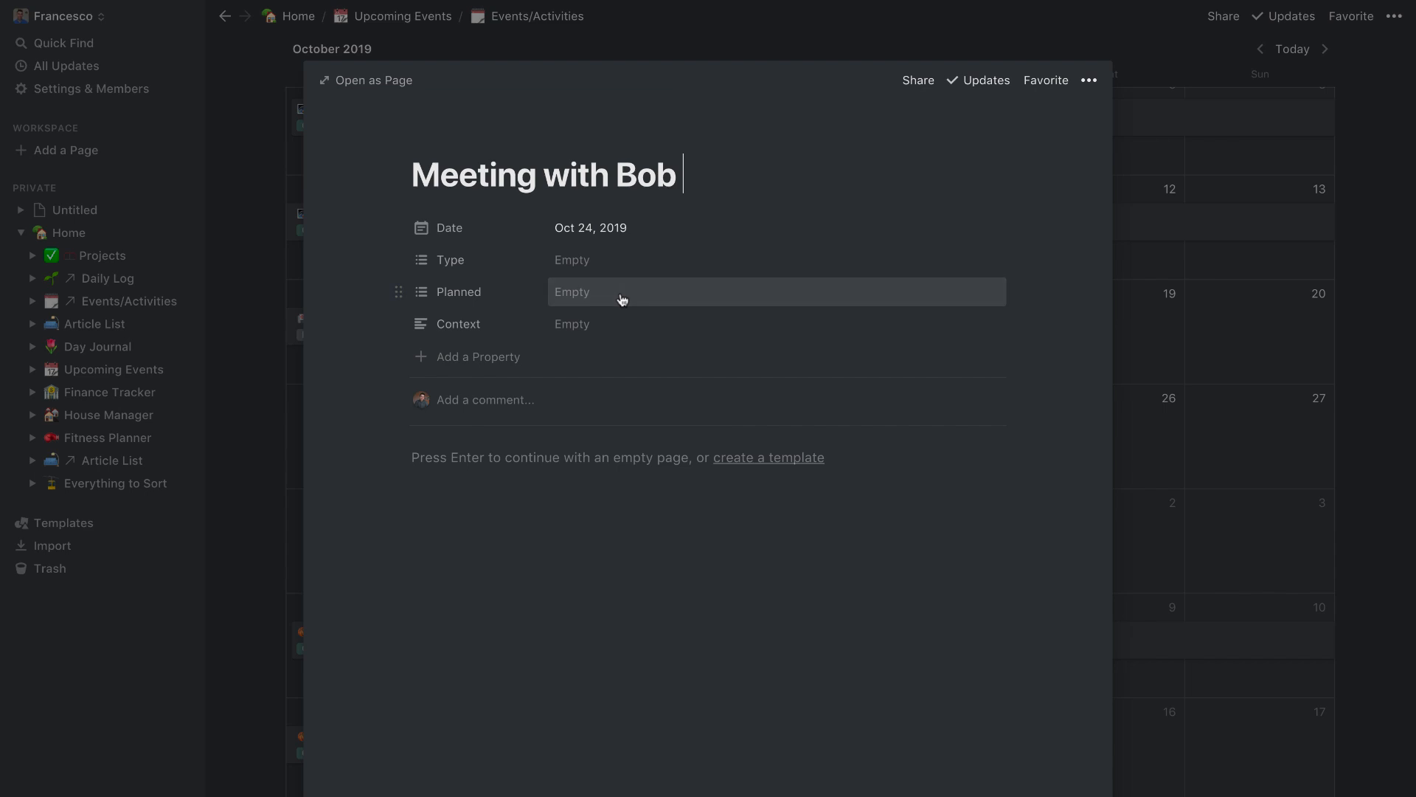
# Step: Set the new meeting's Planned property to No and its Type to Work, and close the event
pyautogui.click(621, 298)
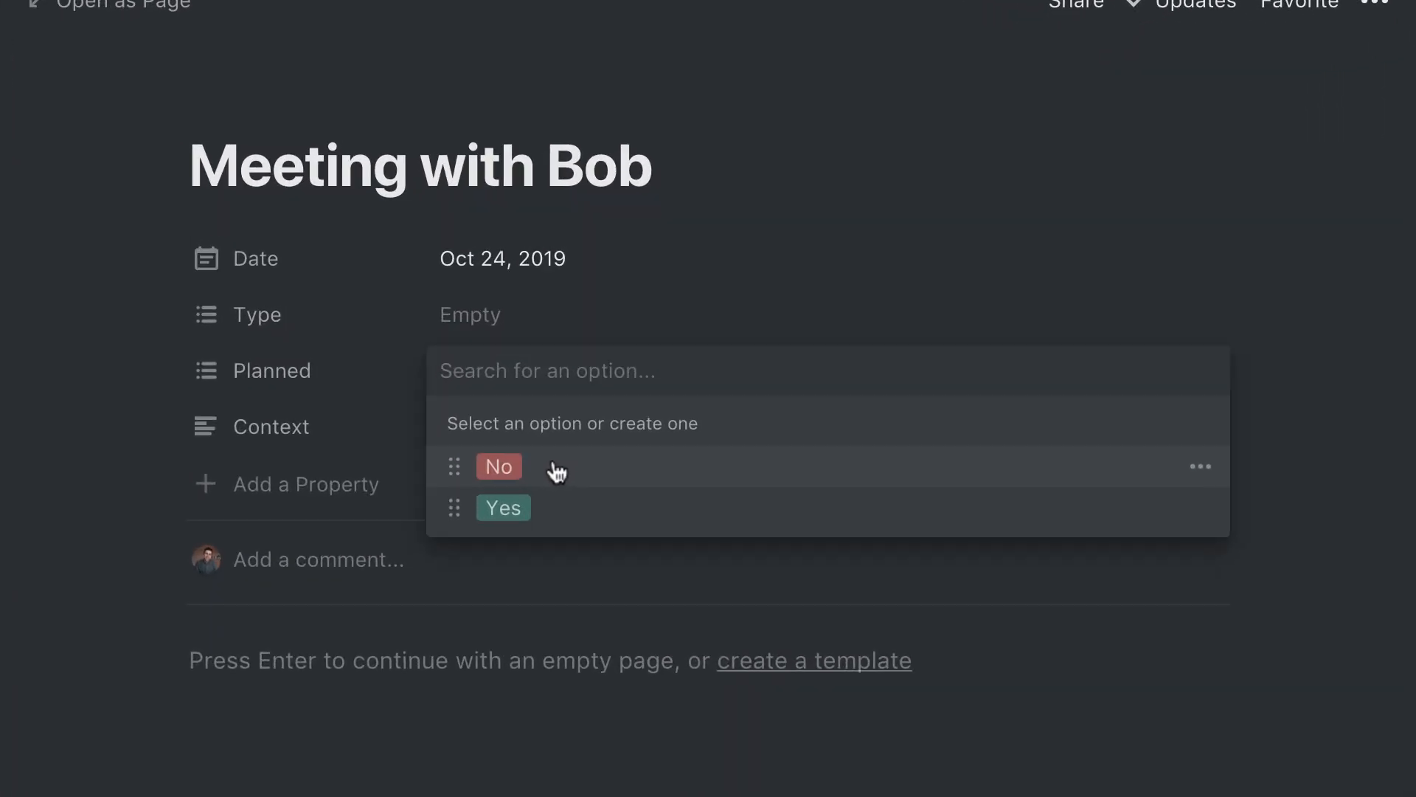
pyautogui.click(557, 472)
pyautogui.click(641, 307)
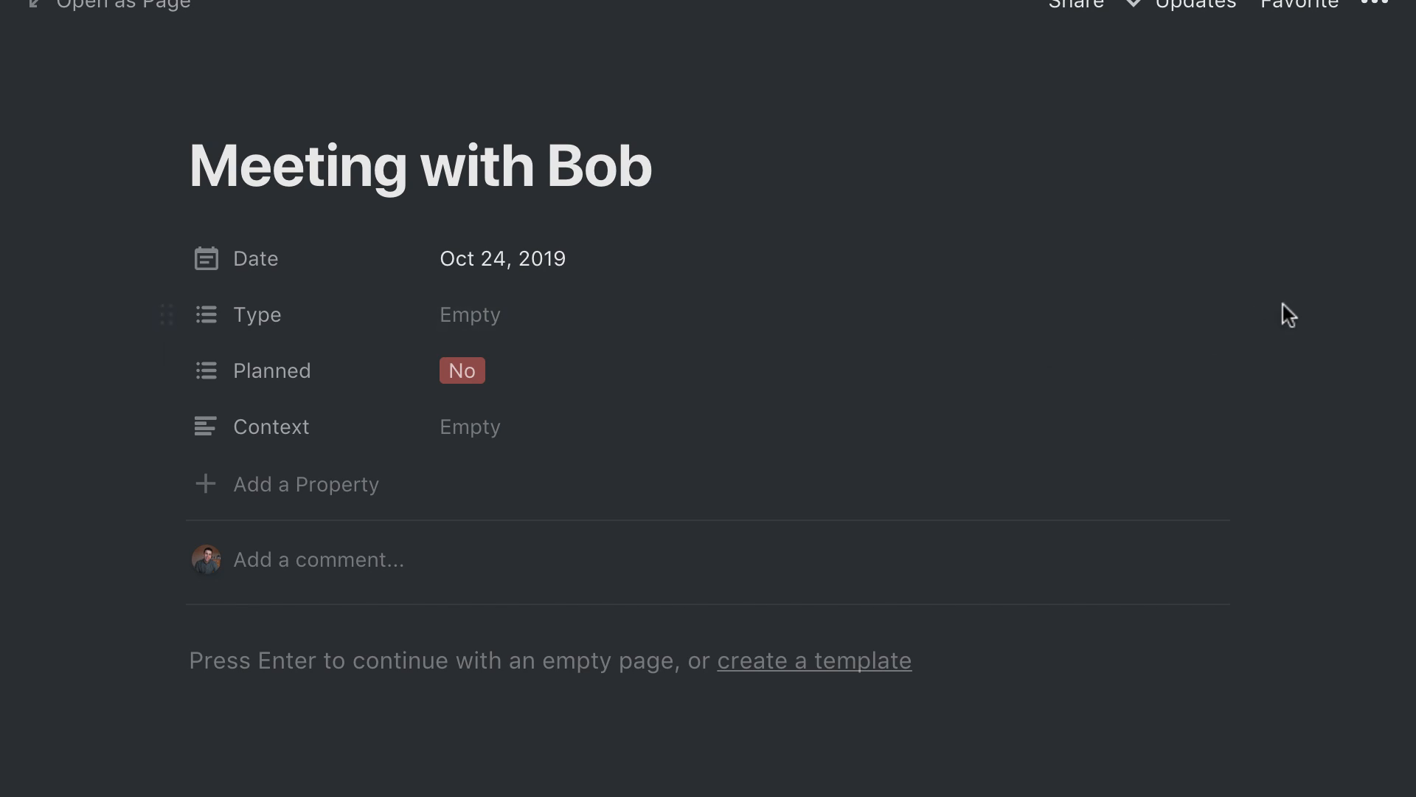
pyautogui.click(490, 313)
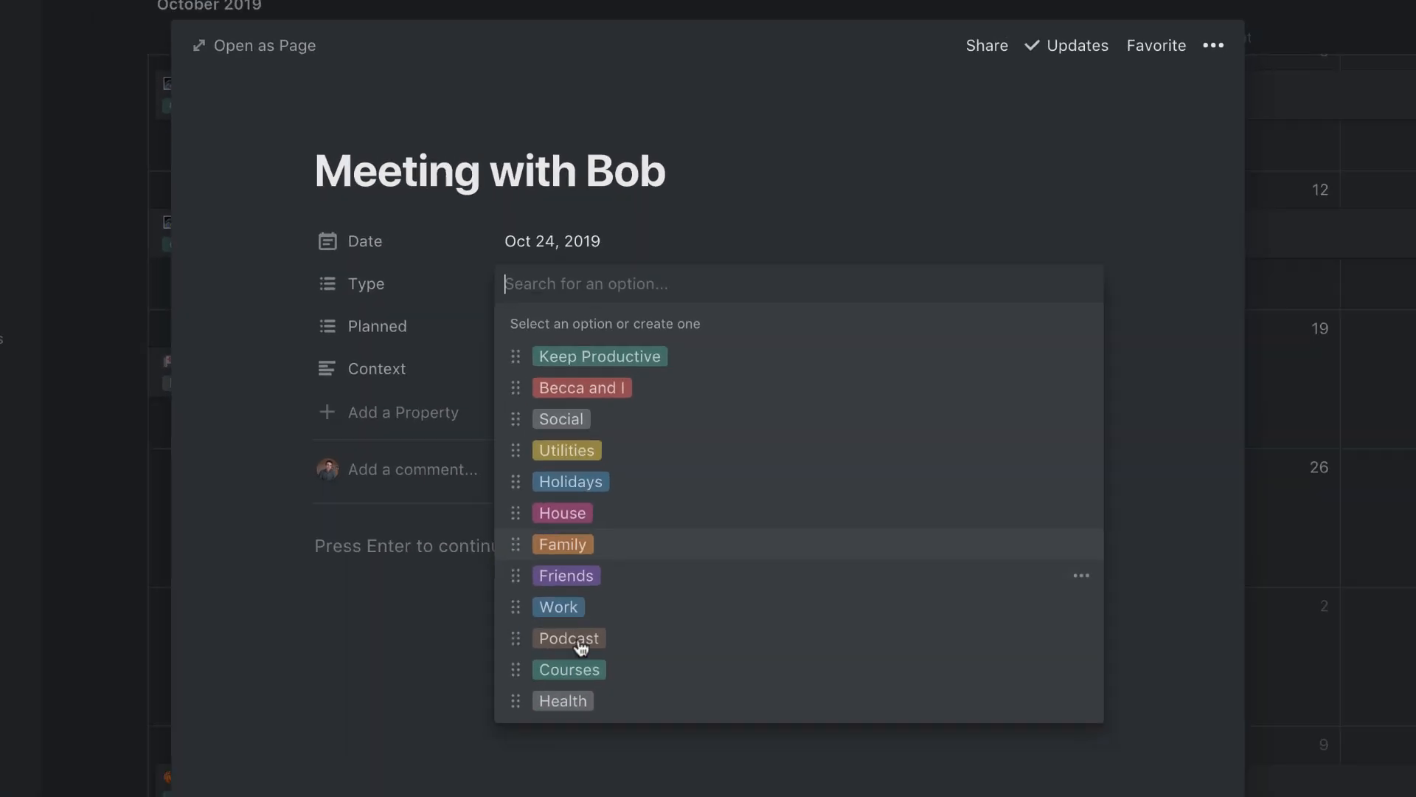
pyautogui.click(574, 624)
pyautogui.click(867, 212)
pyautogui.click(1388, 345)
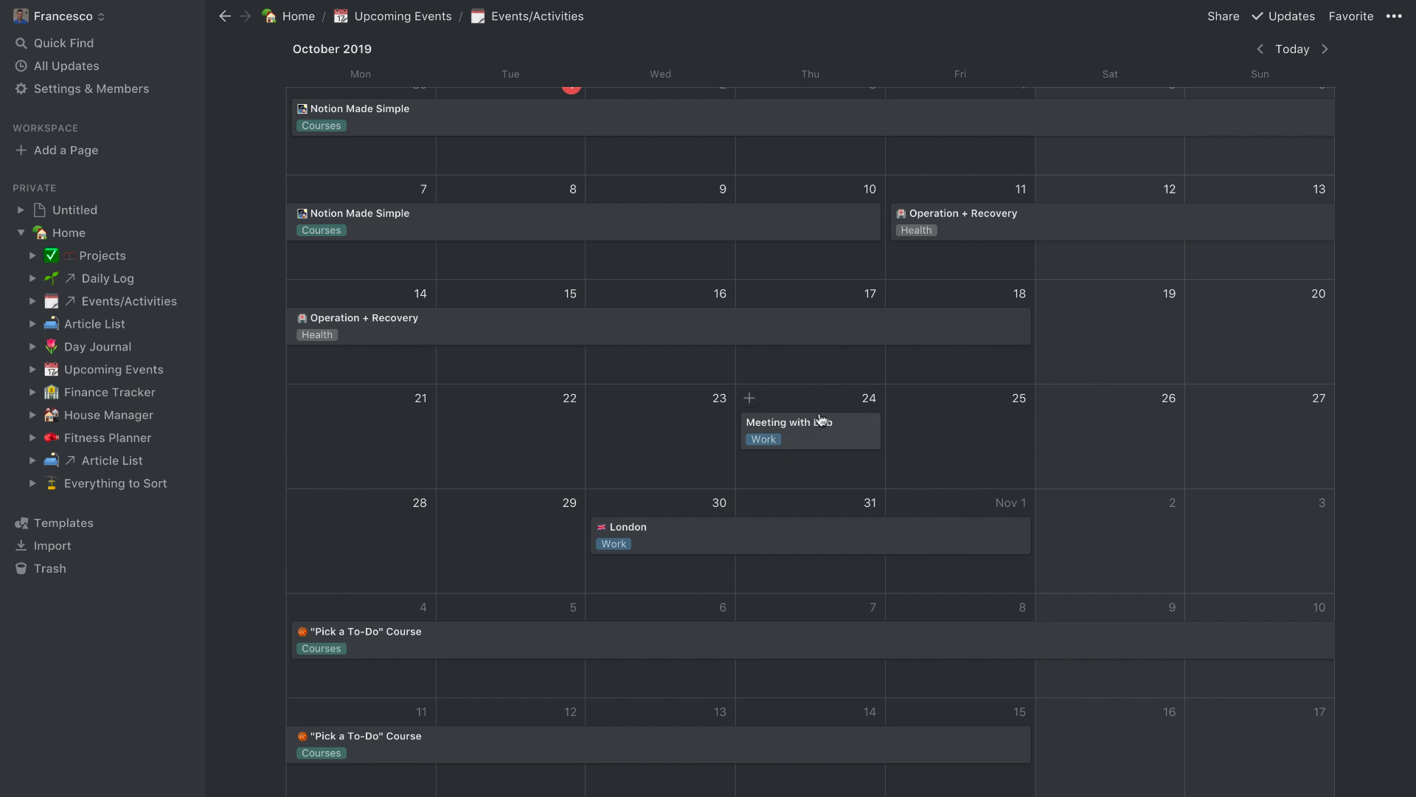
# Step: Open the London event from October 30 to view its properties, and close the event
pyautogui.scroll(1, 819, 412)
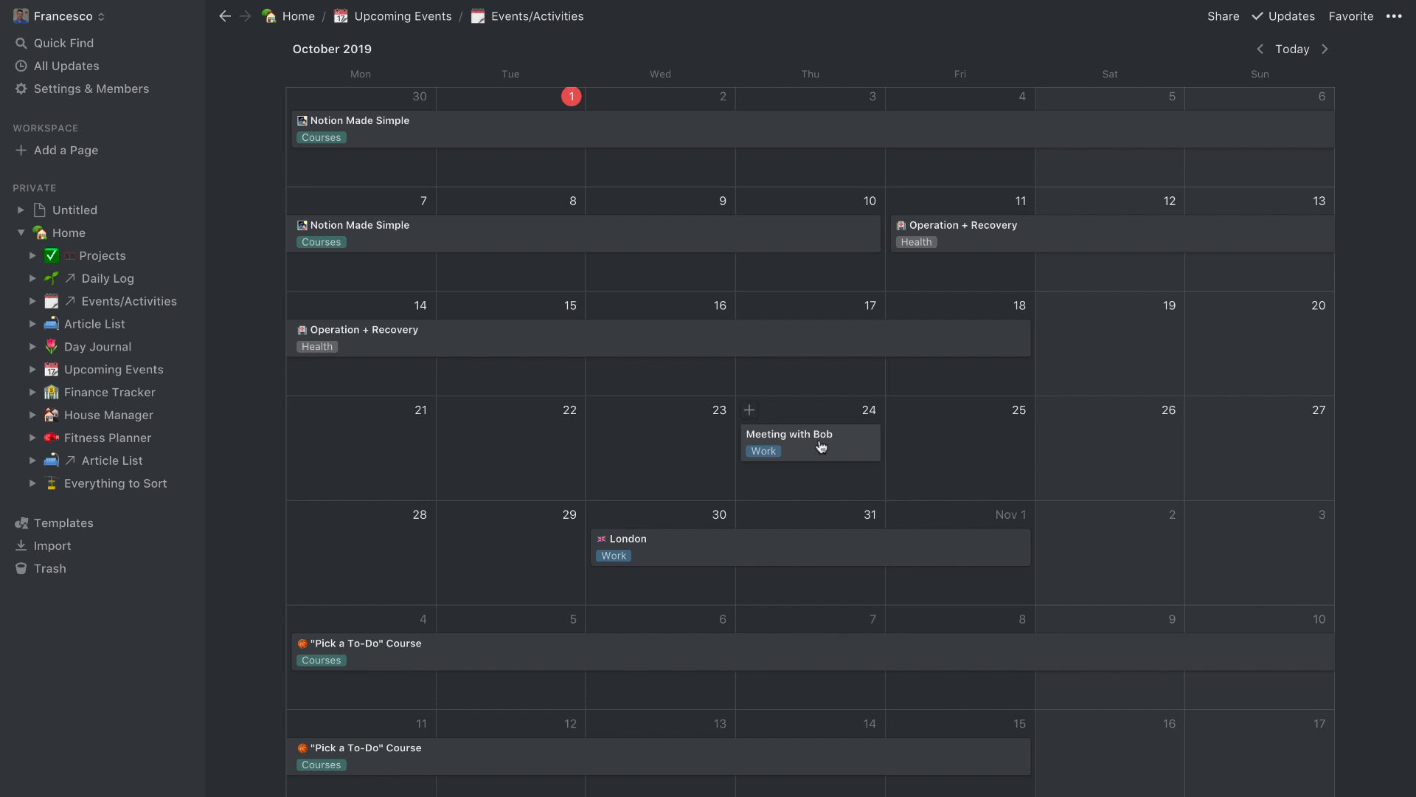
pyautogui.click(808, 562)
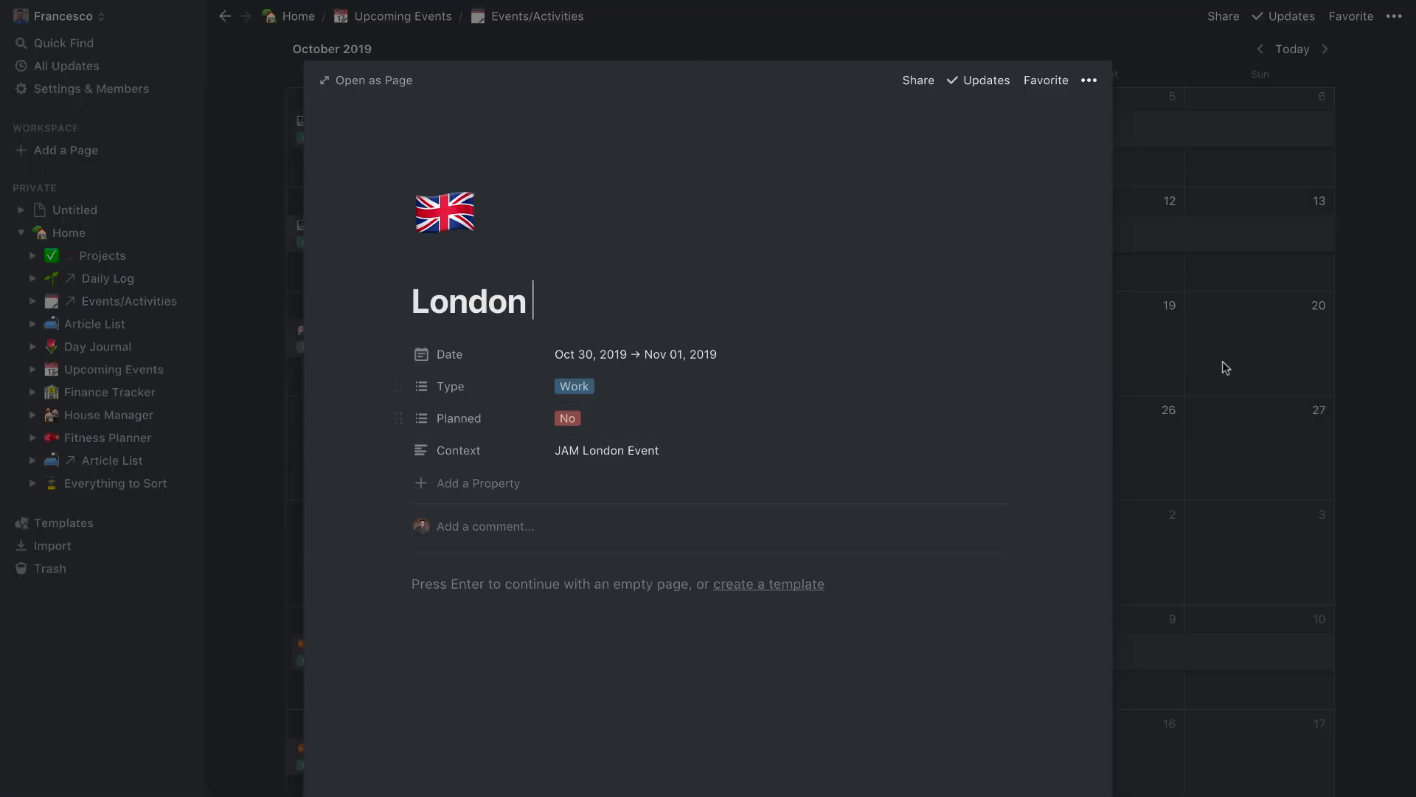
pyautogui.click(1045, 273)
# Step: Filter the Events/Activities calendar to events whose Planned property contains No
pyautogui.scroll(20, 1046, 288)
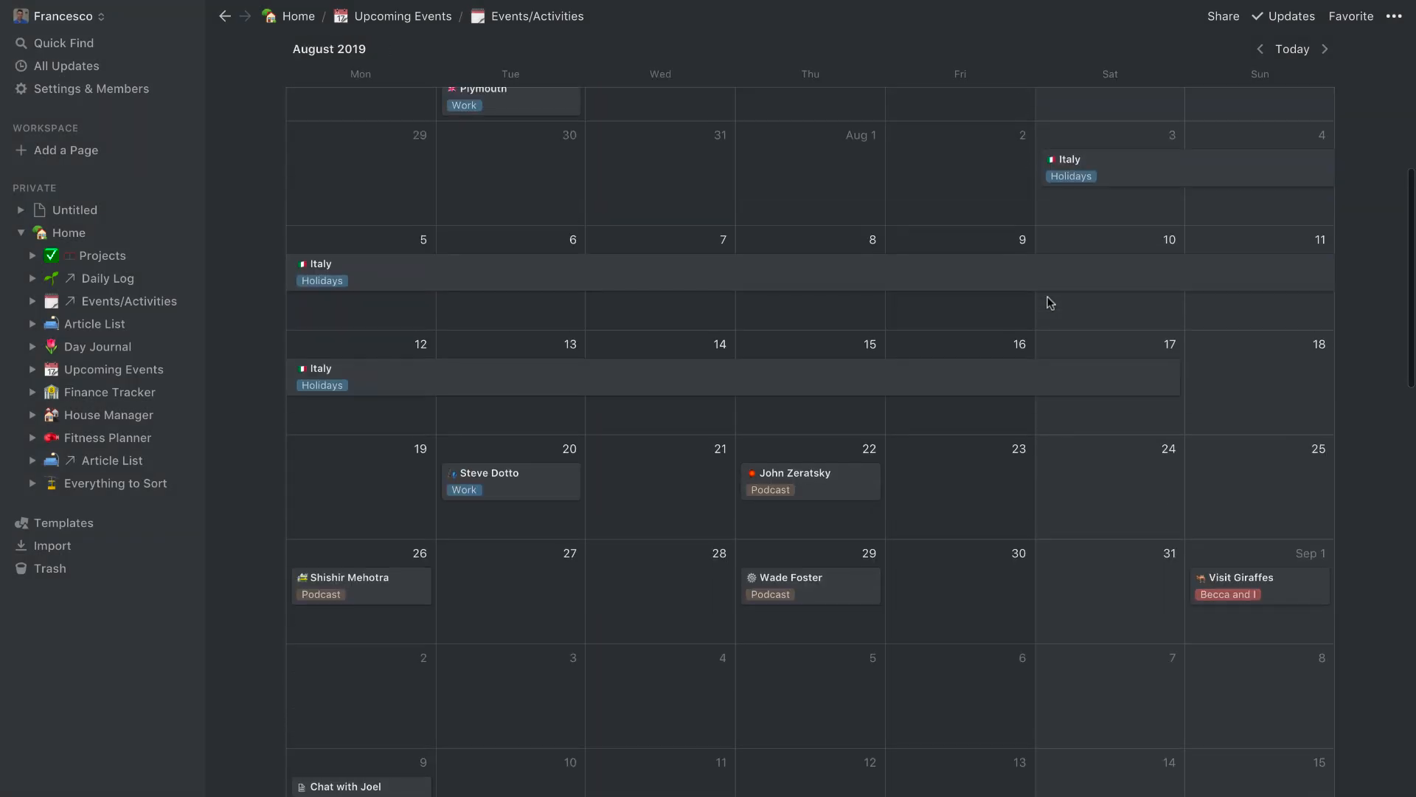
pyautogui.click(1118, 136)
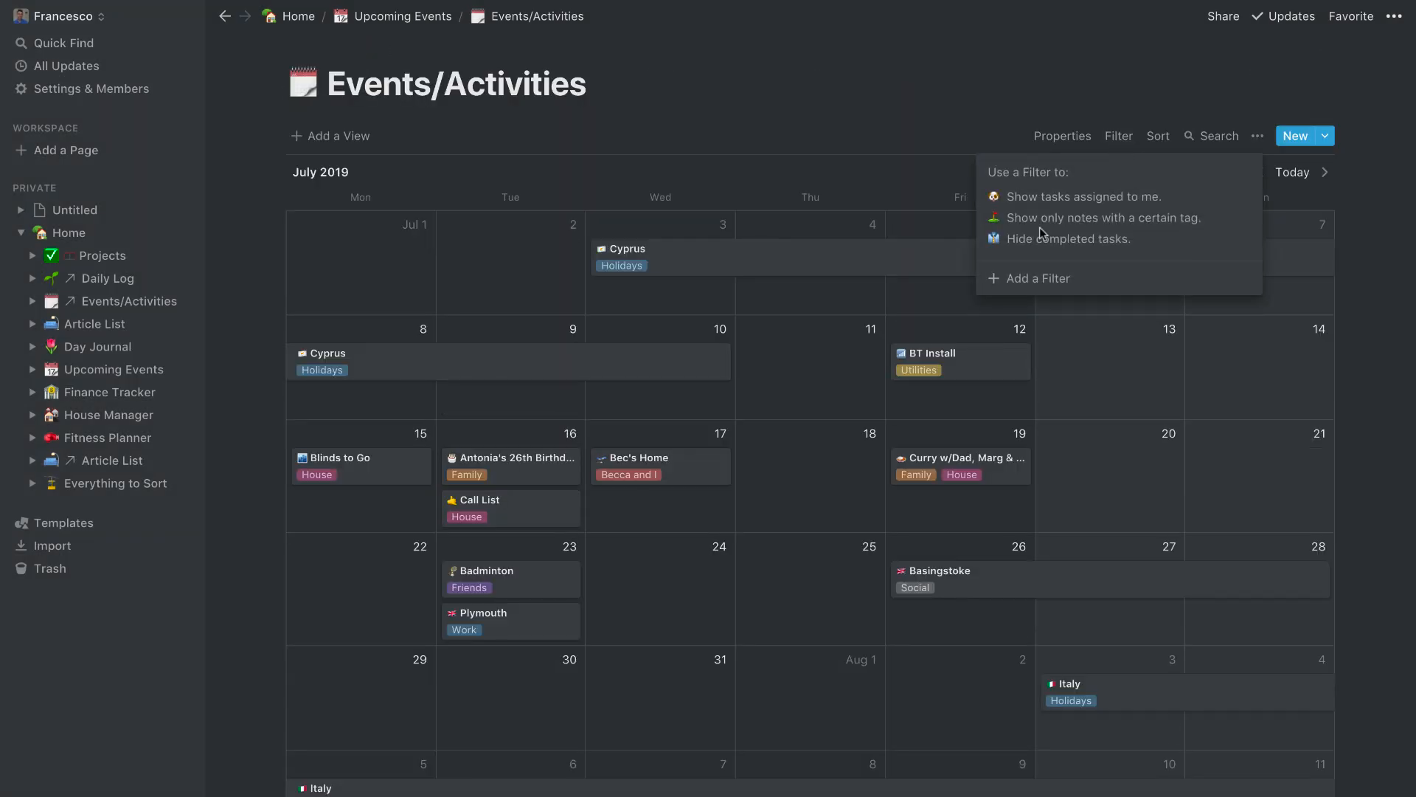
pyautogui.click(1034, 279)
pyautogui.click(1027, 174)
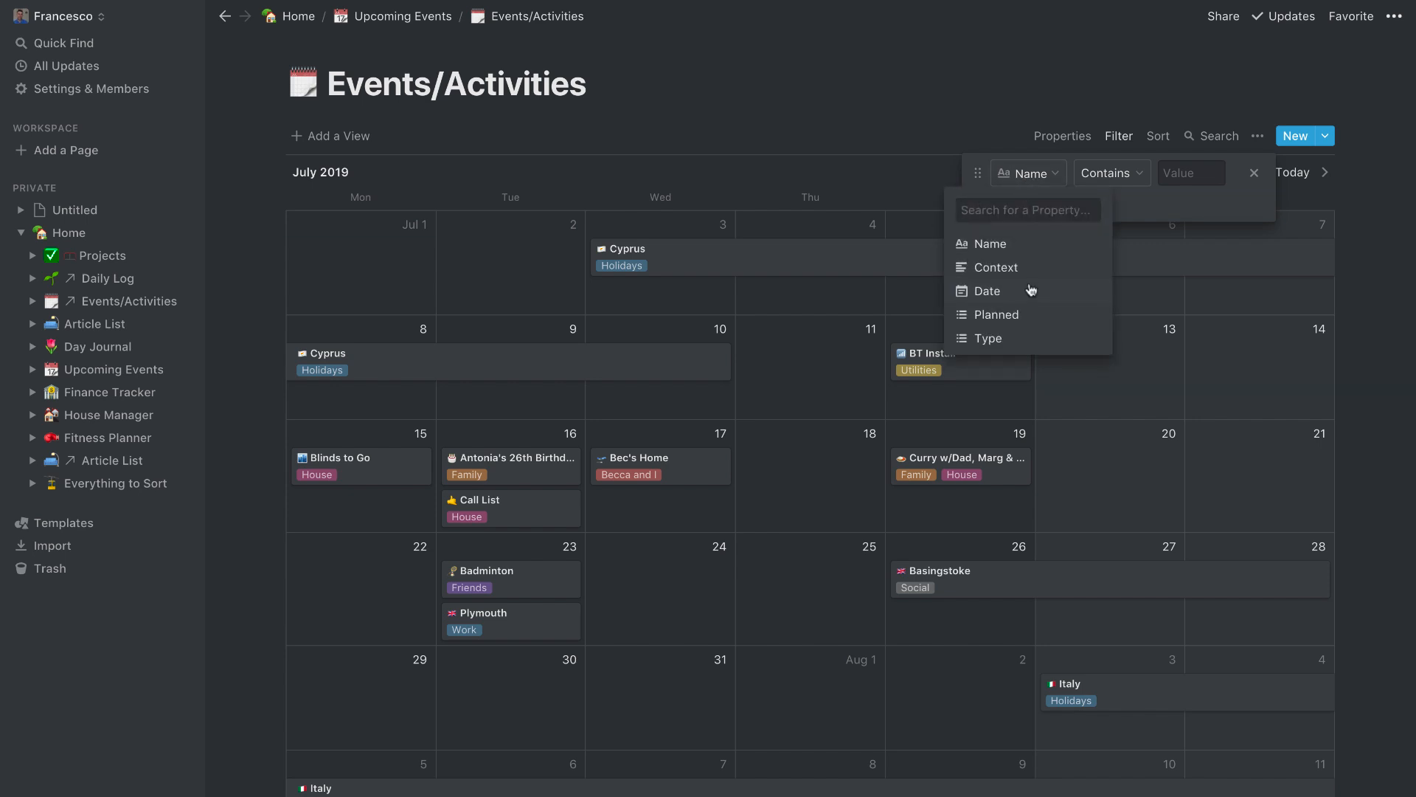
pyautogui.click(1196, 173)
pyautogui.click(1180, 263)
pyautogui.click(976, 342)
# Step: Review the unplanned events across the months of the filtered calendar
pyautogui.scroll(-20, 932, 493)
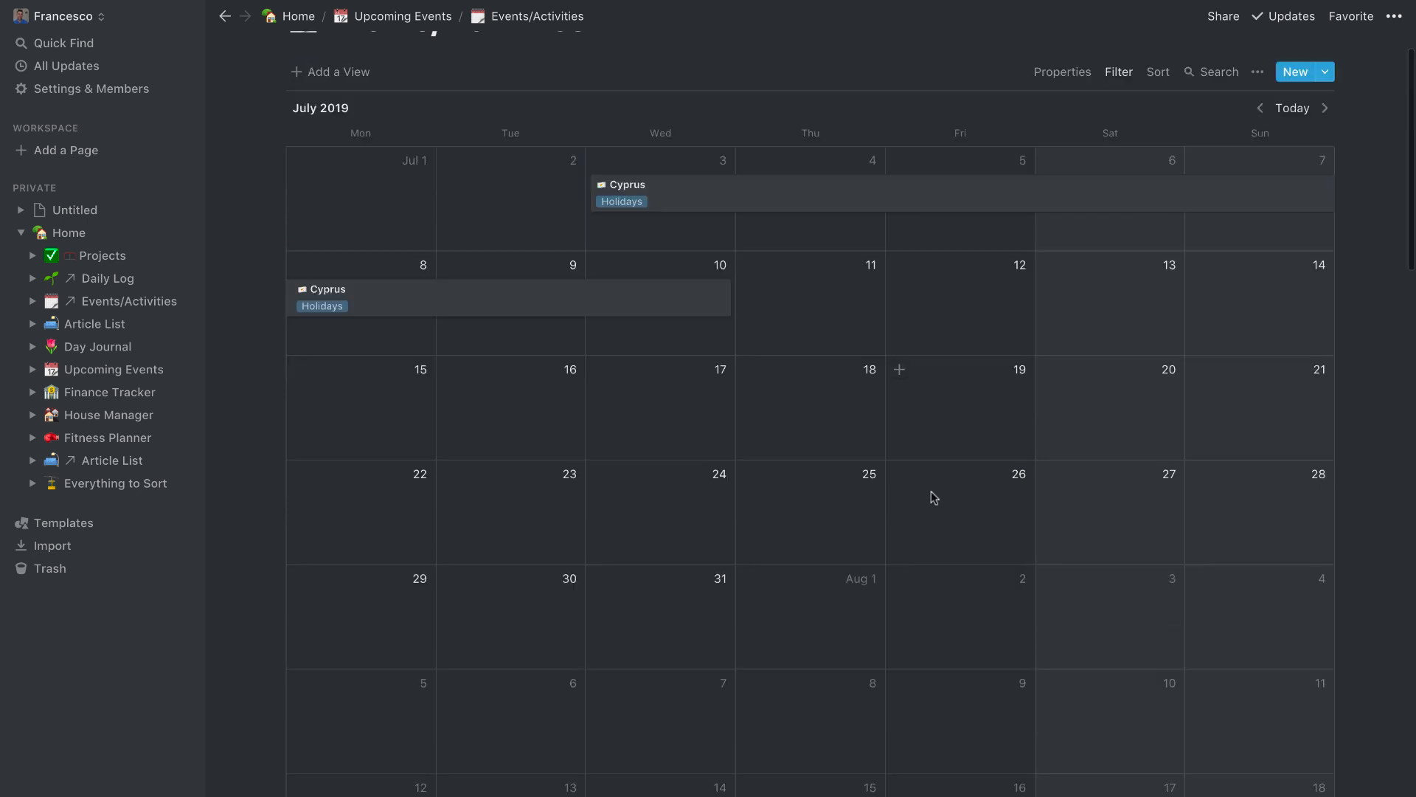
pyautogui.scroll(3, 933, 496)
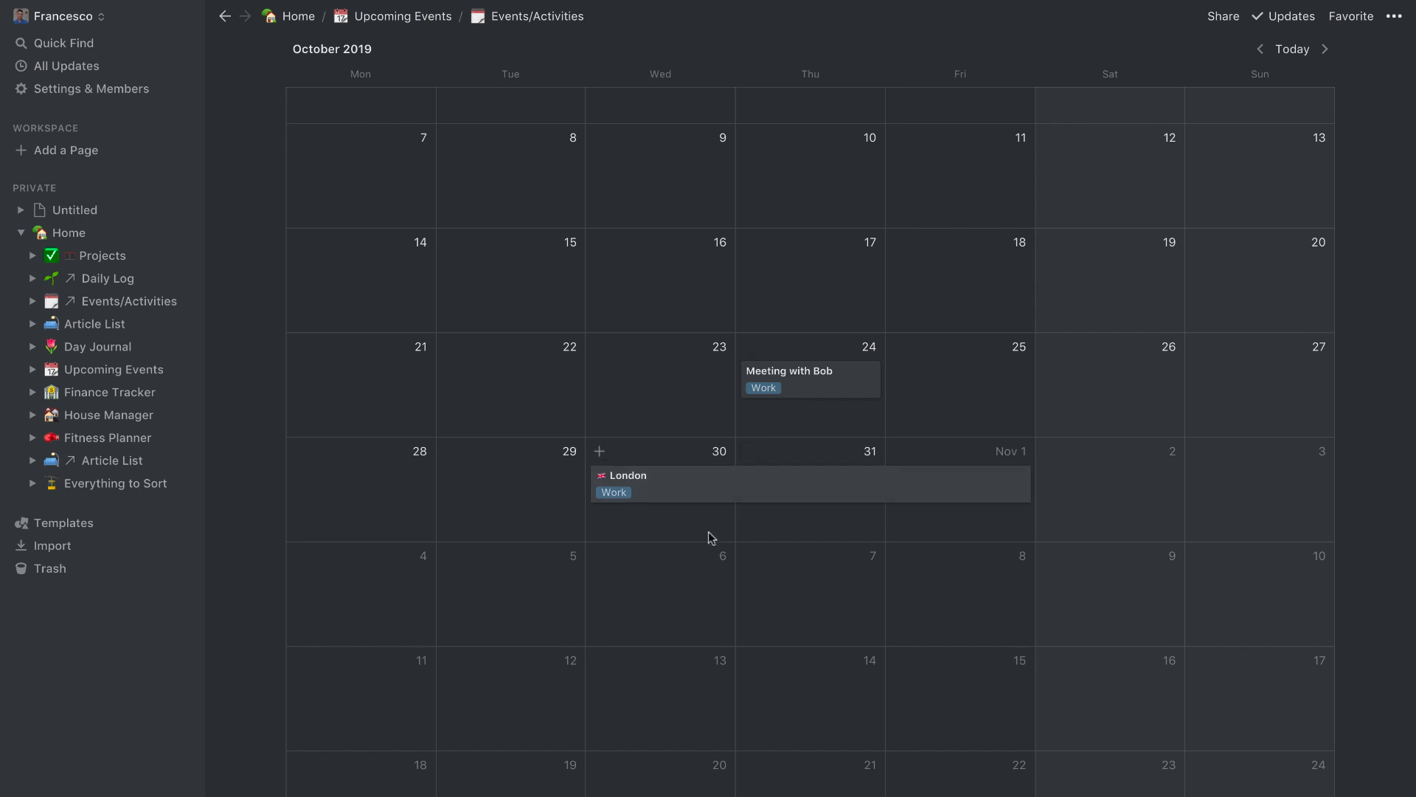
pyautogui.scroll(-10, 712, 537)
pyautogui.scroll(15, 712, 537)
pyautogui.scroll(-1, 714, 522)
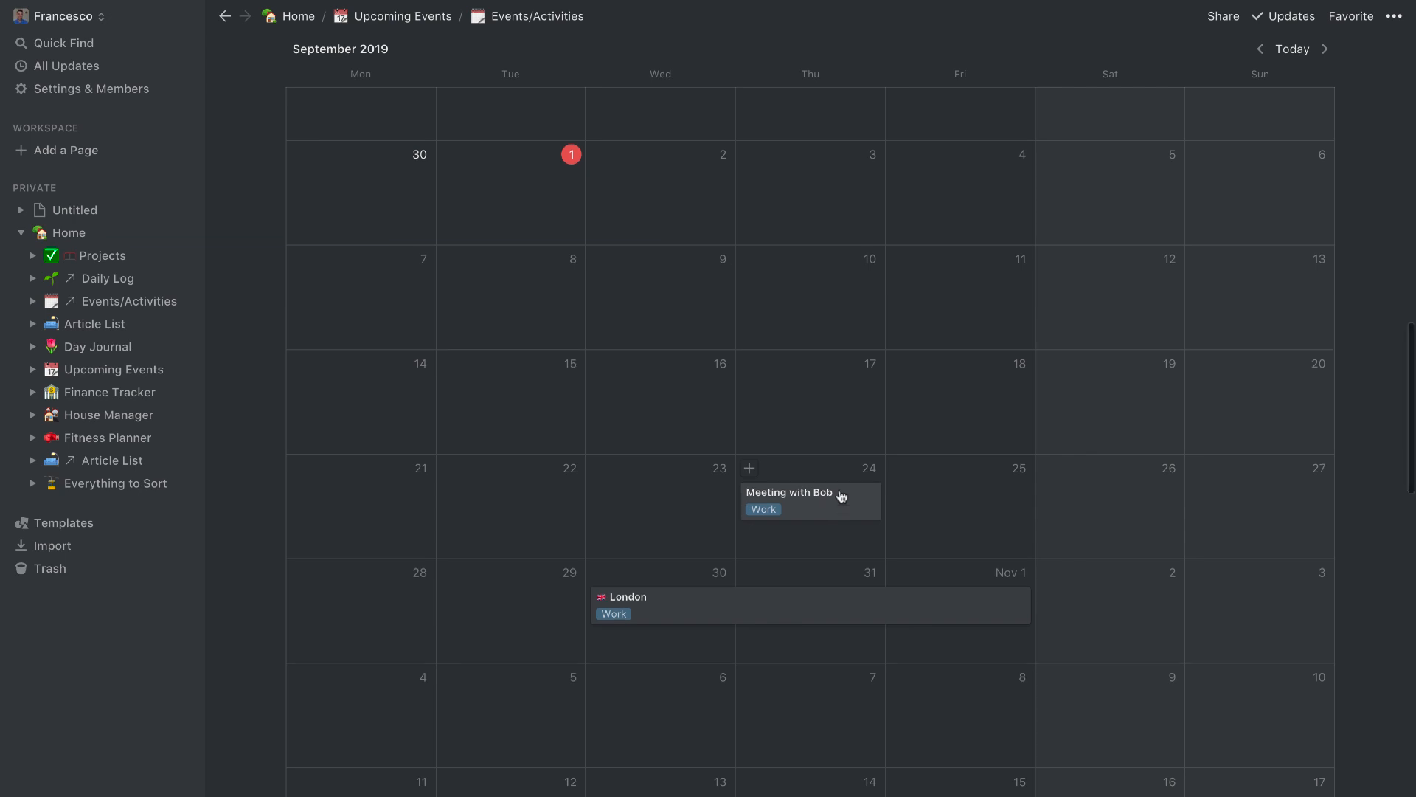
pyautogui.scroll(5, 946, 365)
pyautogui.scroll(10, 951, 317)
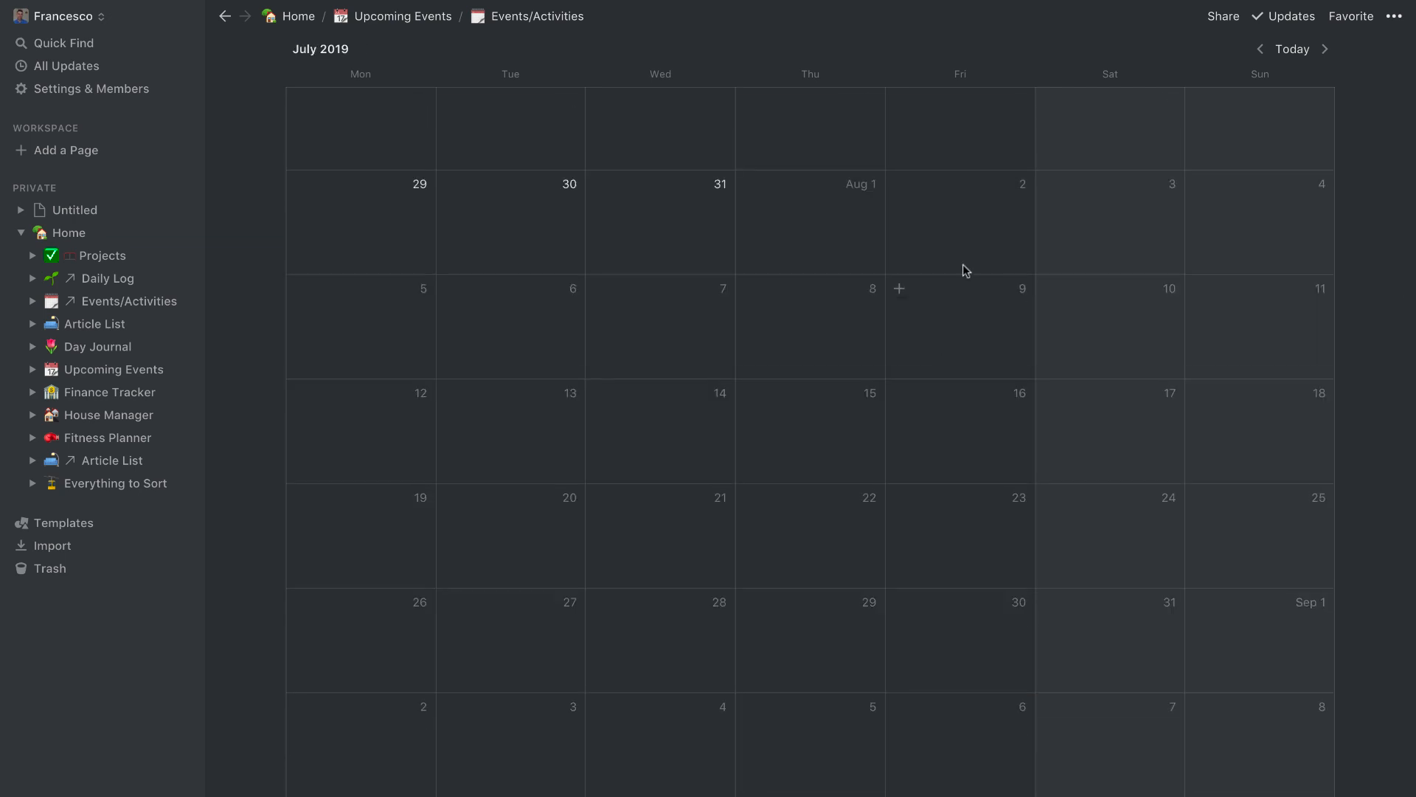
# Step: Remove the Planned filter from the Events/Activities calendar
pyautogui.click(1119, 136)
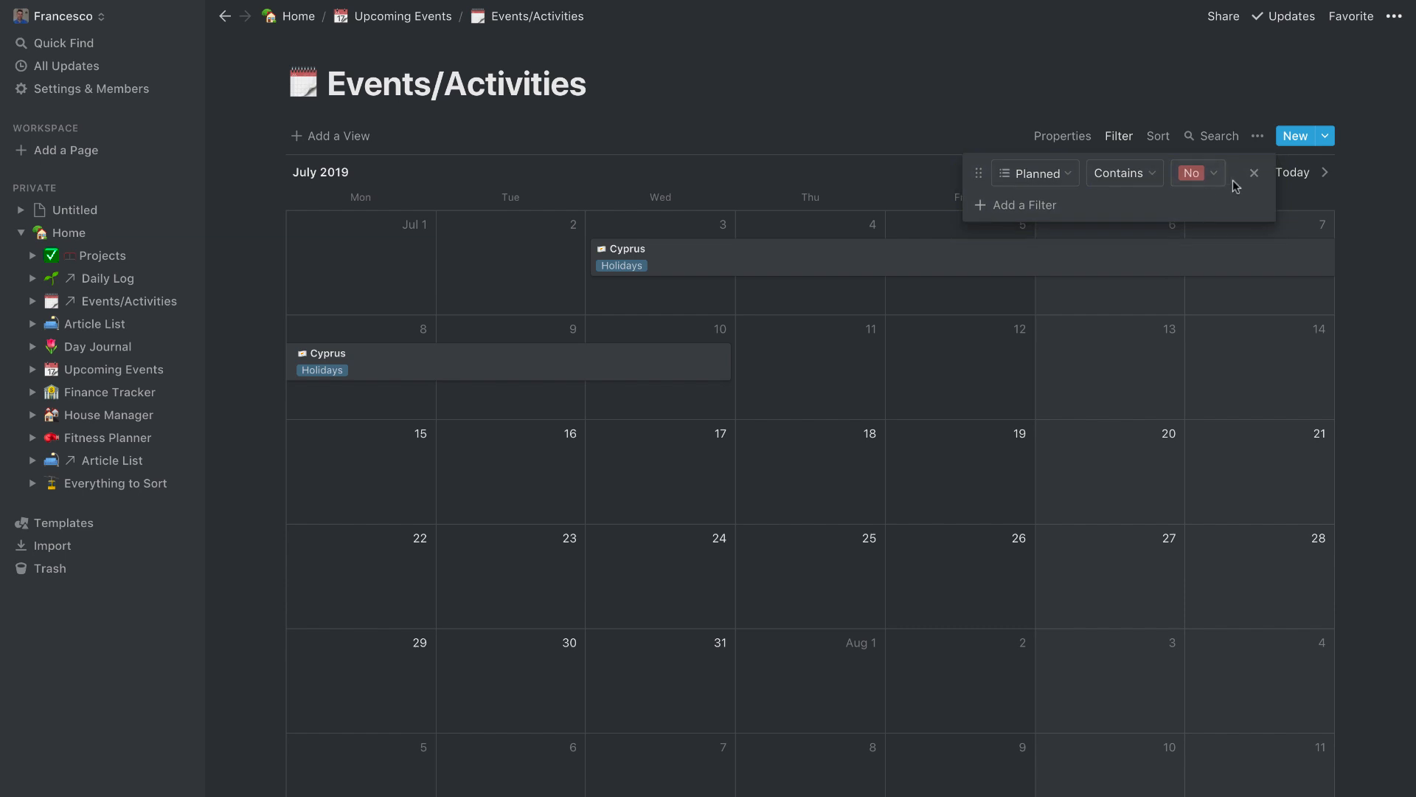
pyautogui.click(1255, 172)
pyautogui.click(940, 447)
# Step: Open the Operation + Recovery event from October 11 to read its Objectives, close it, and look back over the earlier months
pyautogui.scroll(-15, 844, 545)
pyautogui.scroll(10, 844, 545)
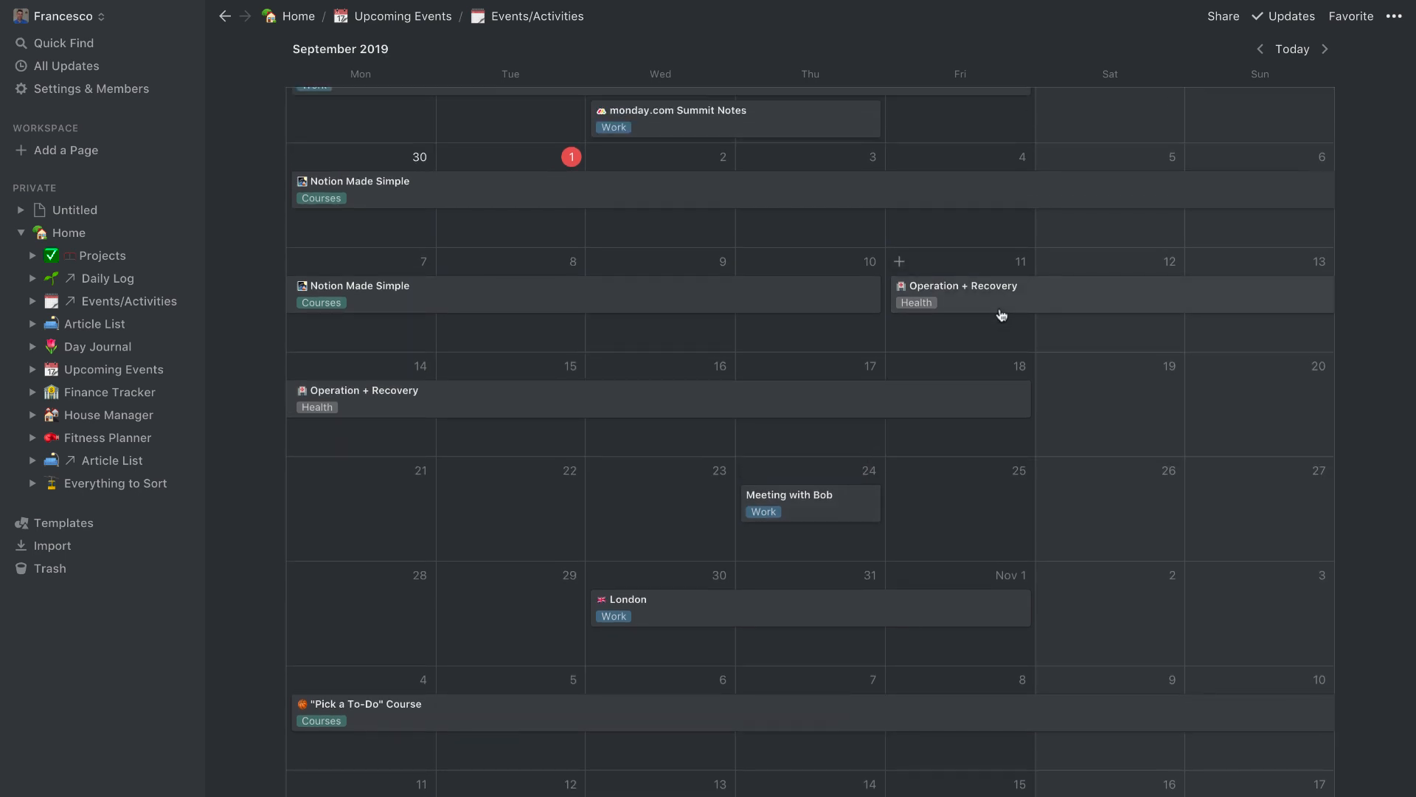
pyautogui.click(998, 306)
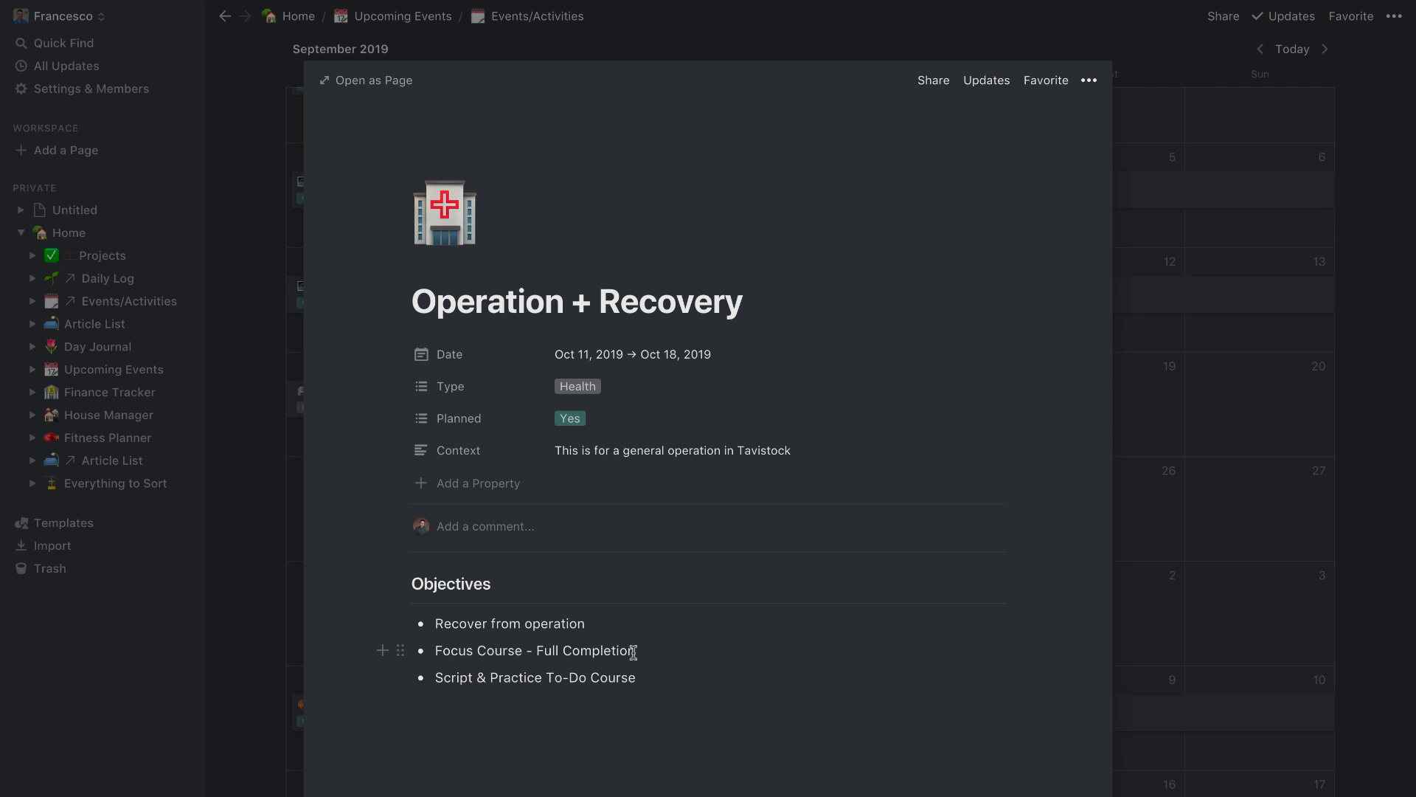
pyautogui.click(1281, 483)
pyautogui.scroll(2, 981, 415)
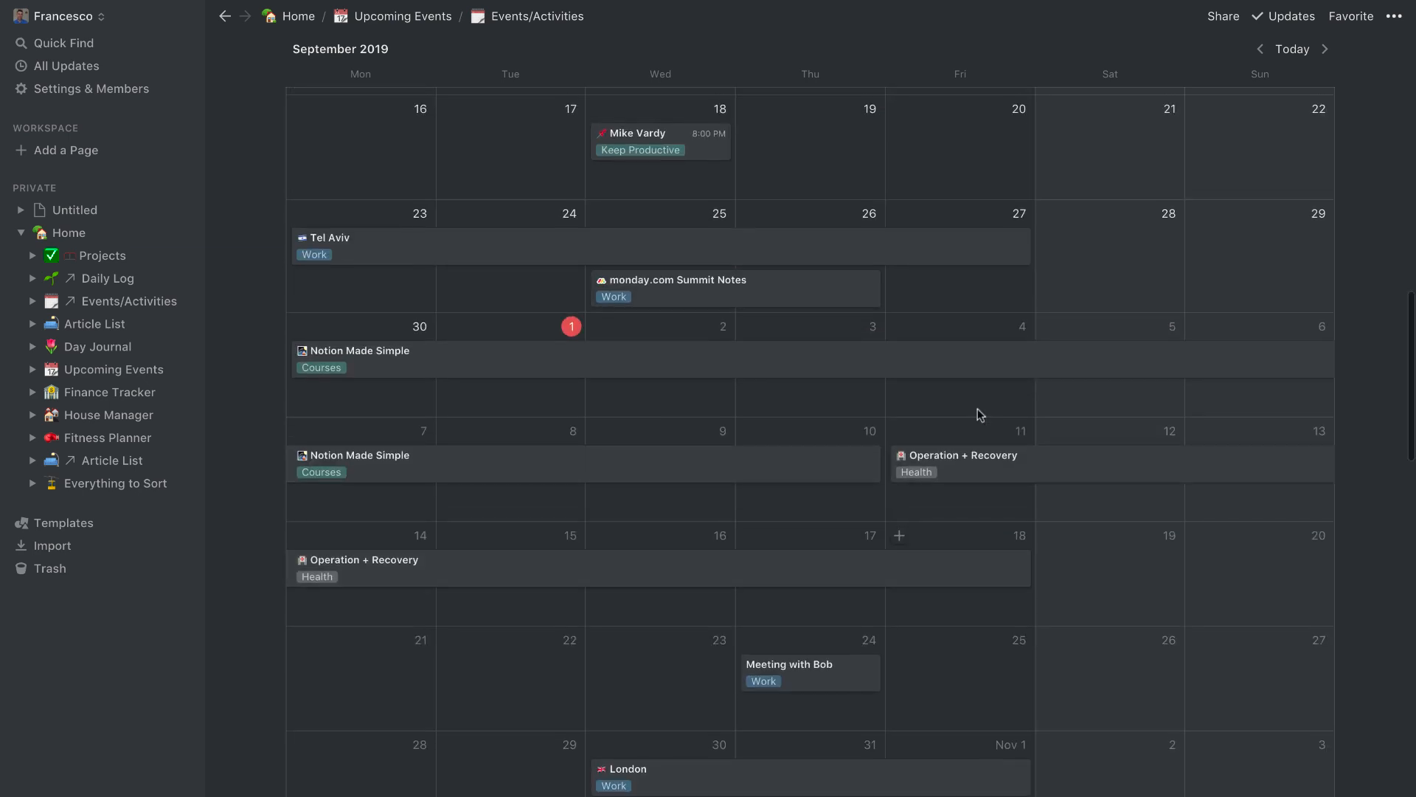
pyautogui.scroll(3, 980, 415)
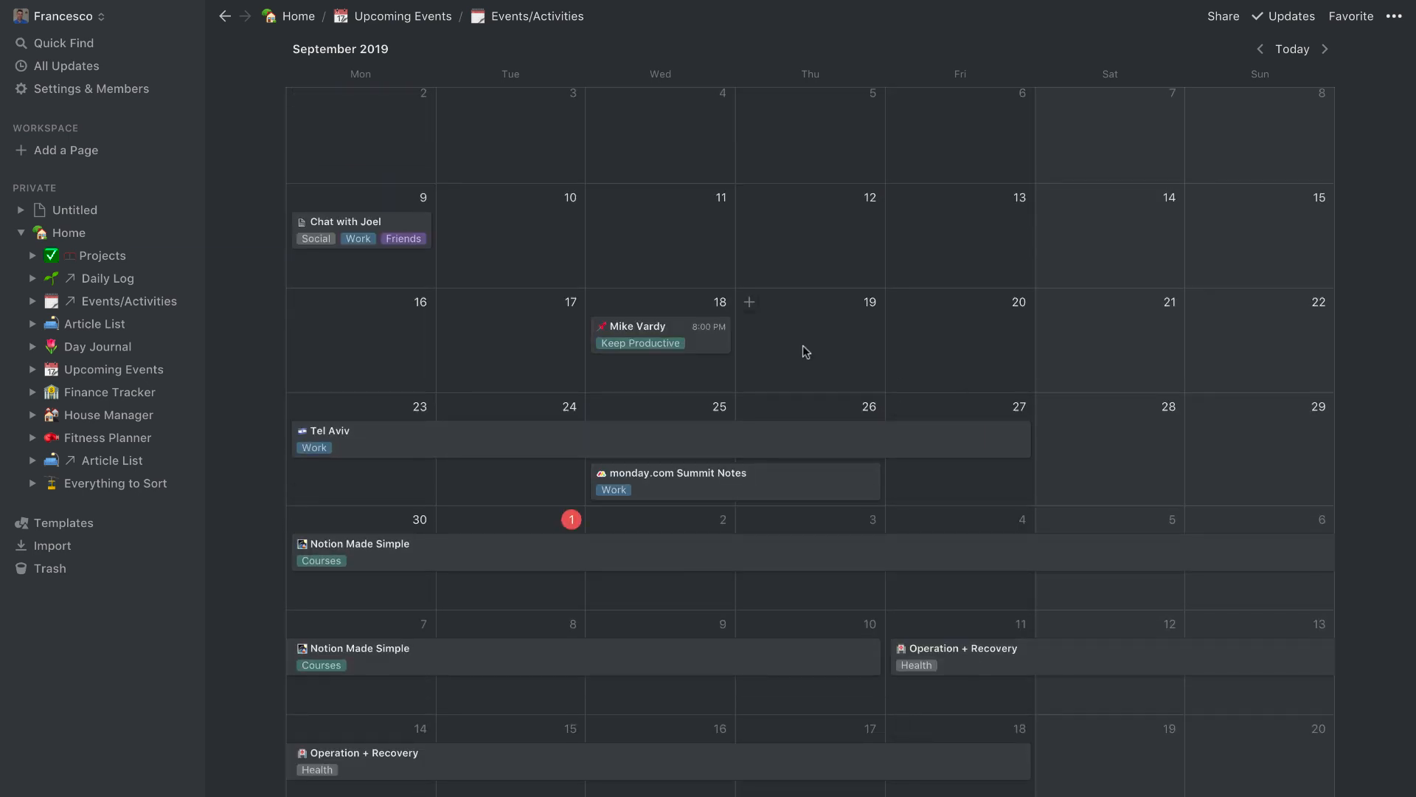
pyautogui.scroll(10, 802, 345)
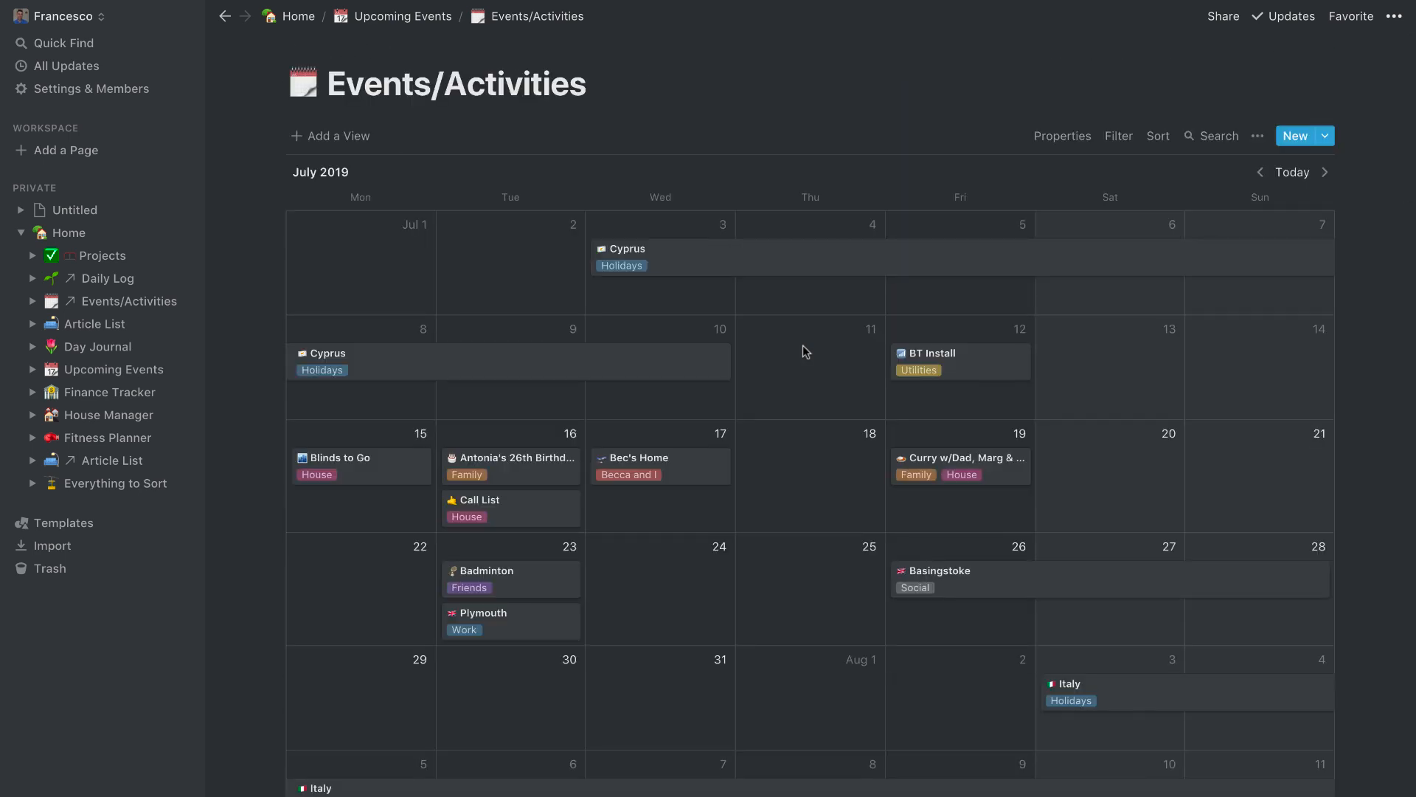
# Step: Title the untitled private page "Calendar" and give it the spiral calendar emoji as its icon
pyautogui.click(129, 220)
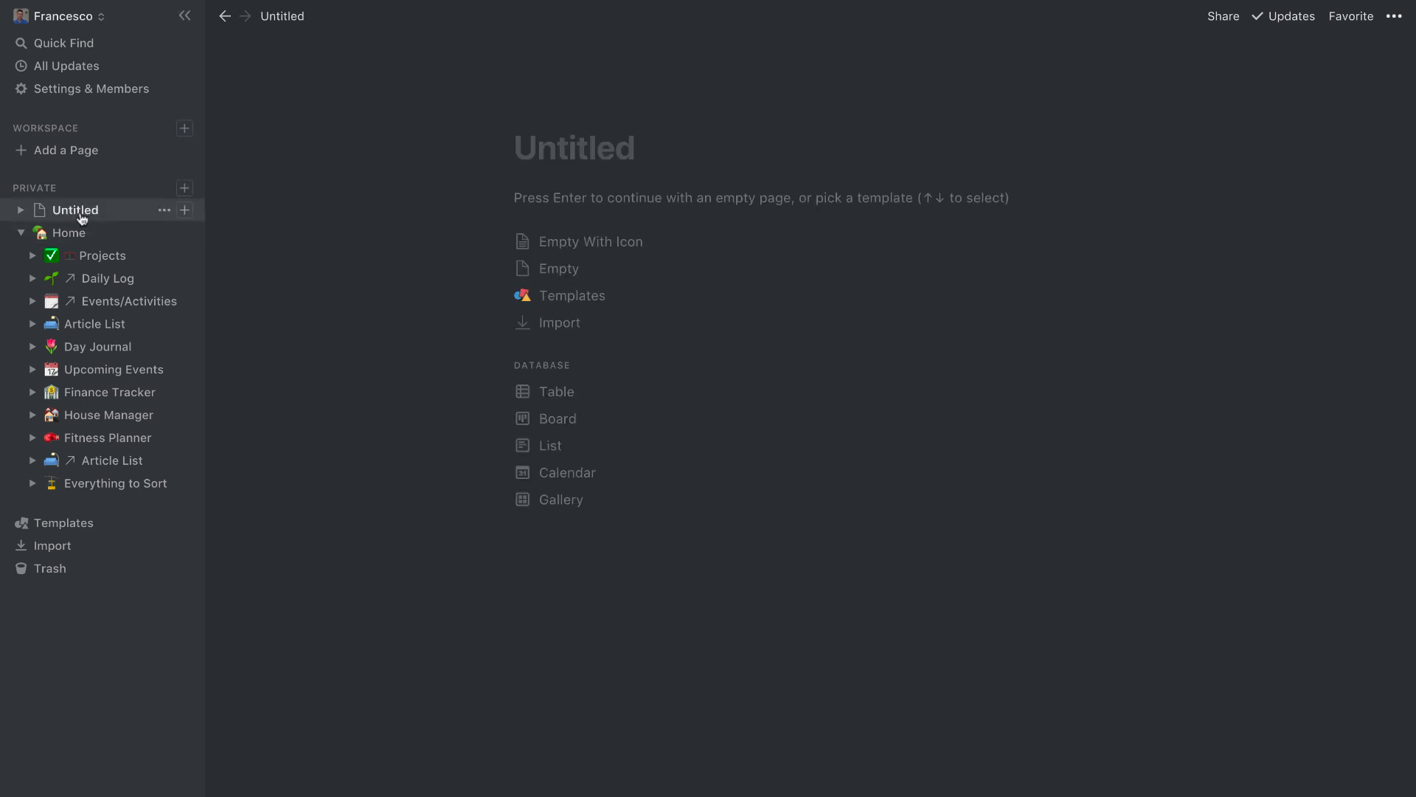
pyautogui.moveTo(563, 150)
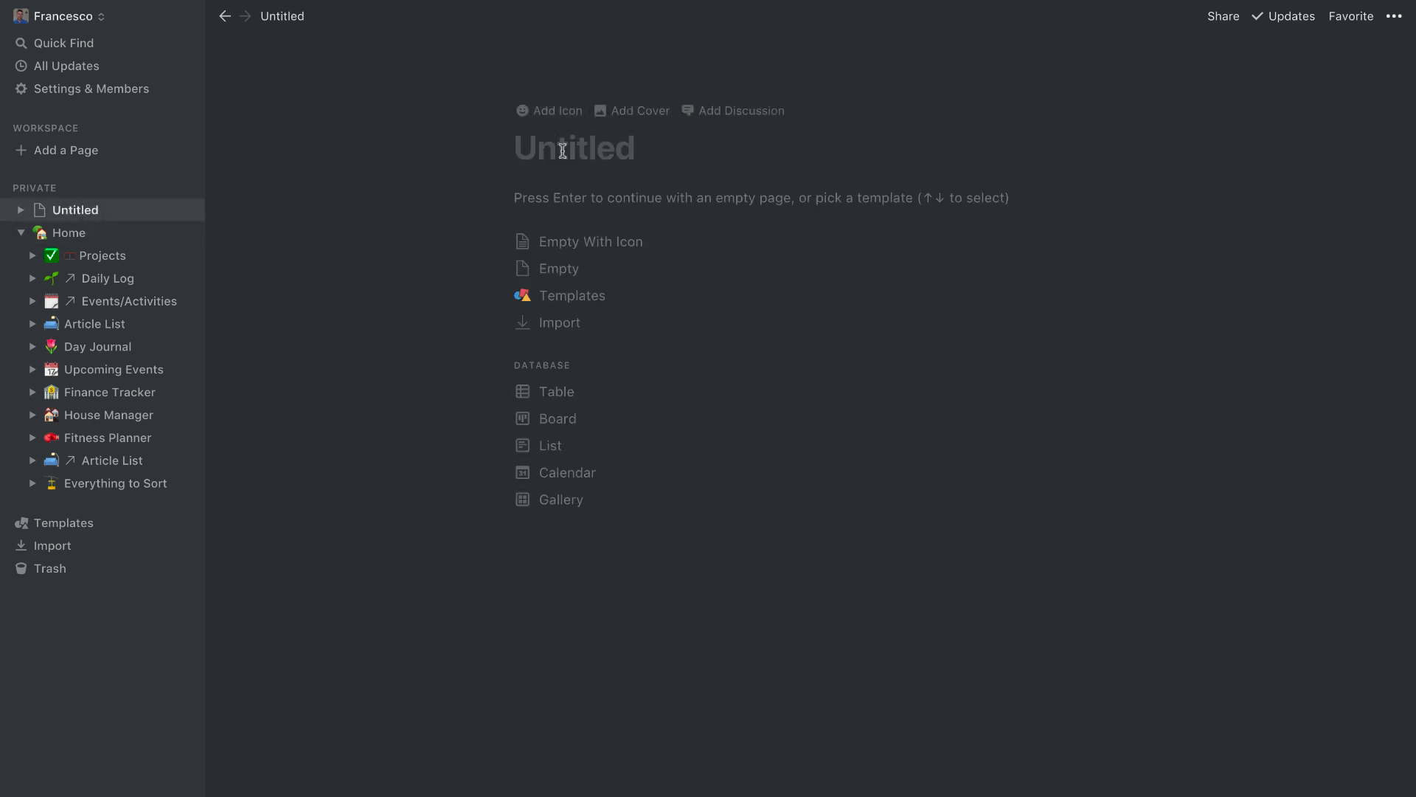
pyautogui.write('Calendar')
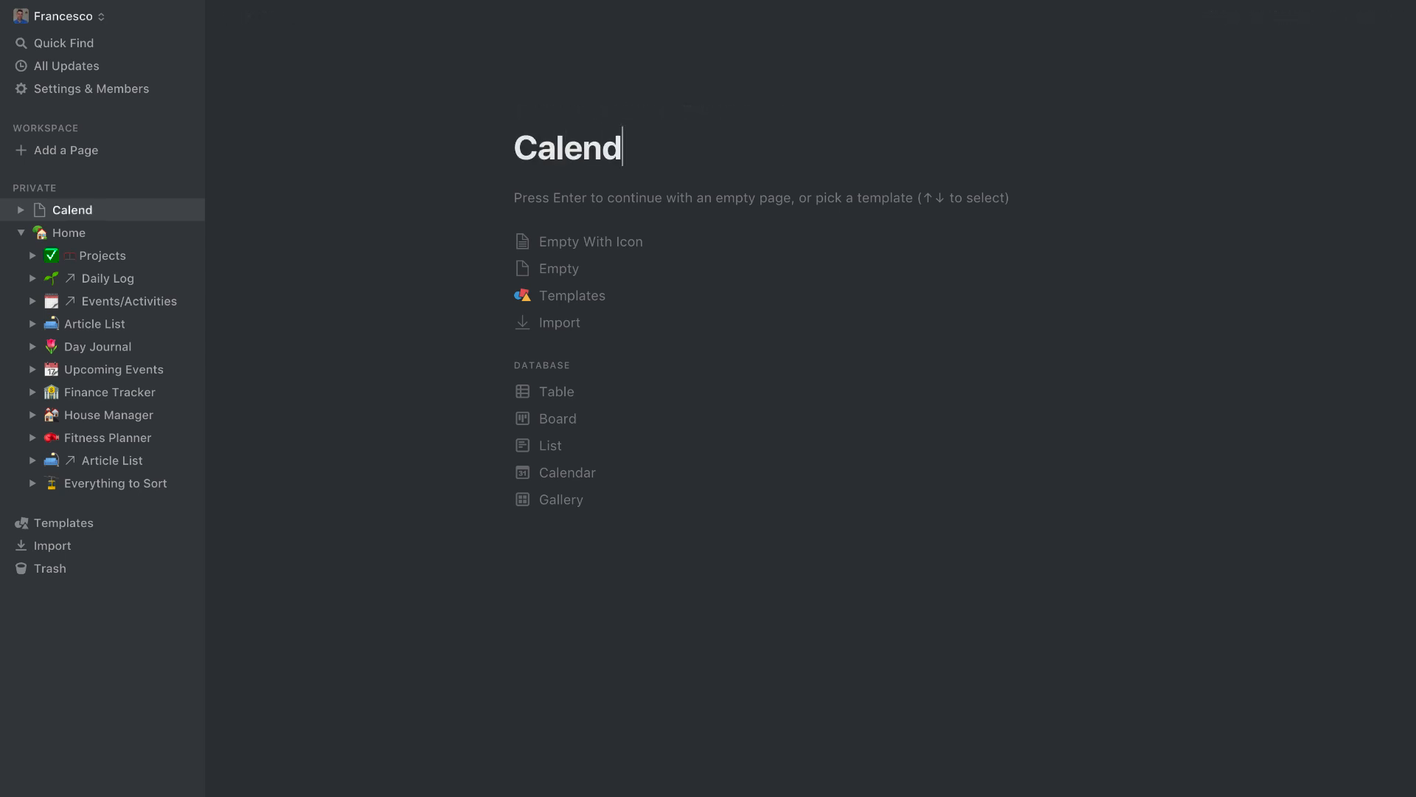
pyautogui.click(555, 111)
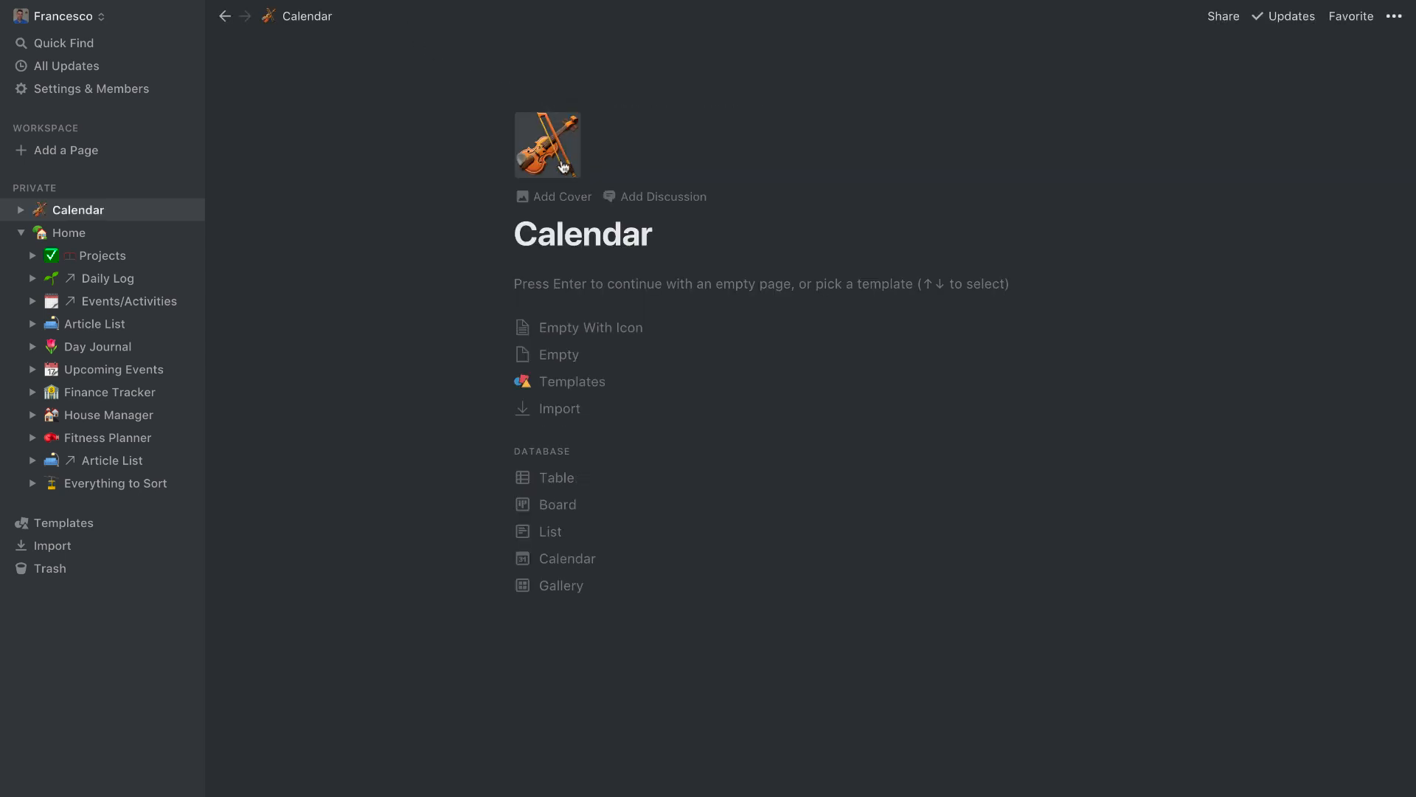
pyautogui.click(560, 159)
pyautogui.click(384, 300)
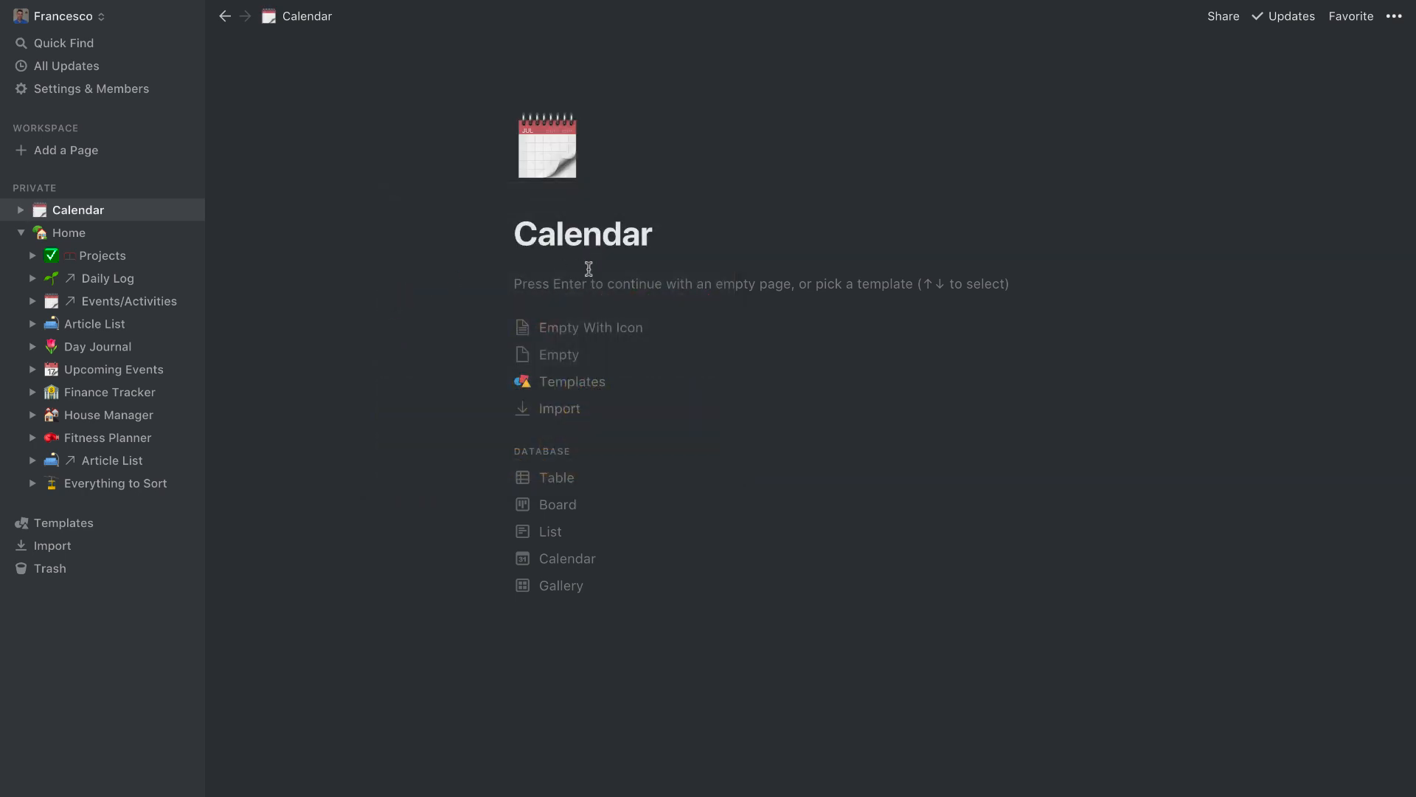
# Step: Insert an inline calendar database into the body of the Calendar page
pyautogui.click(645, 284)
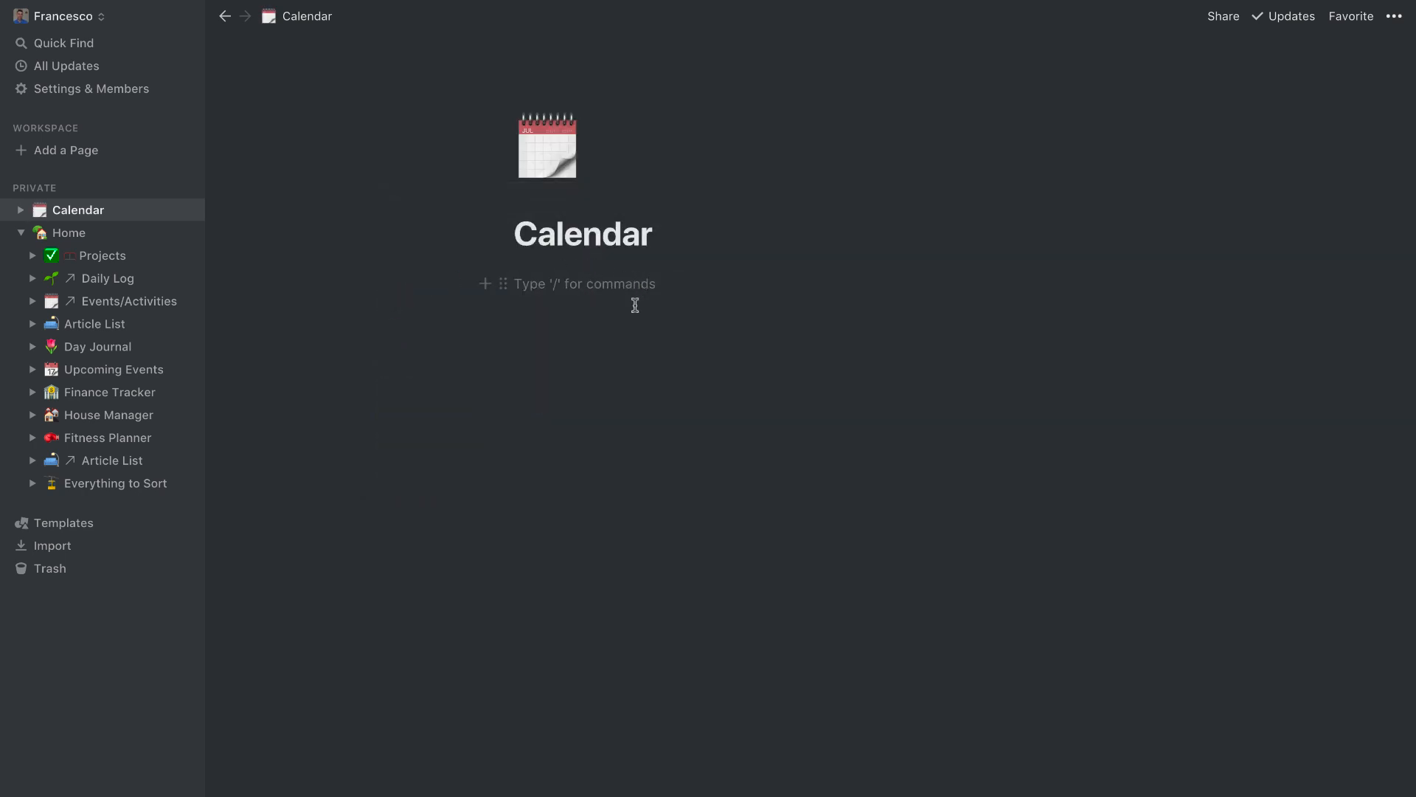
pyautogui.write('/cal')
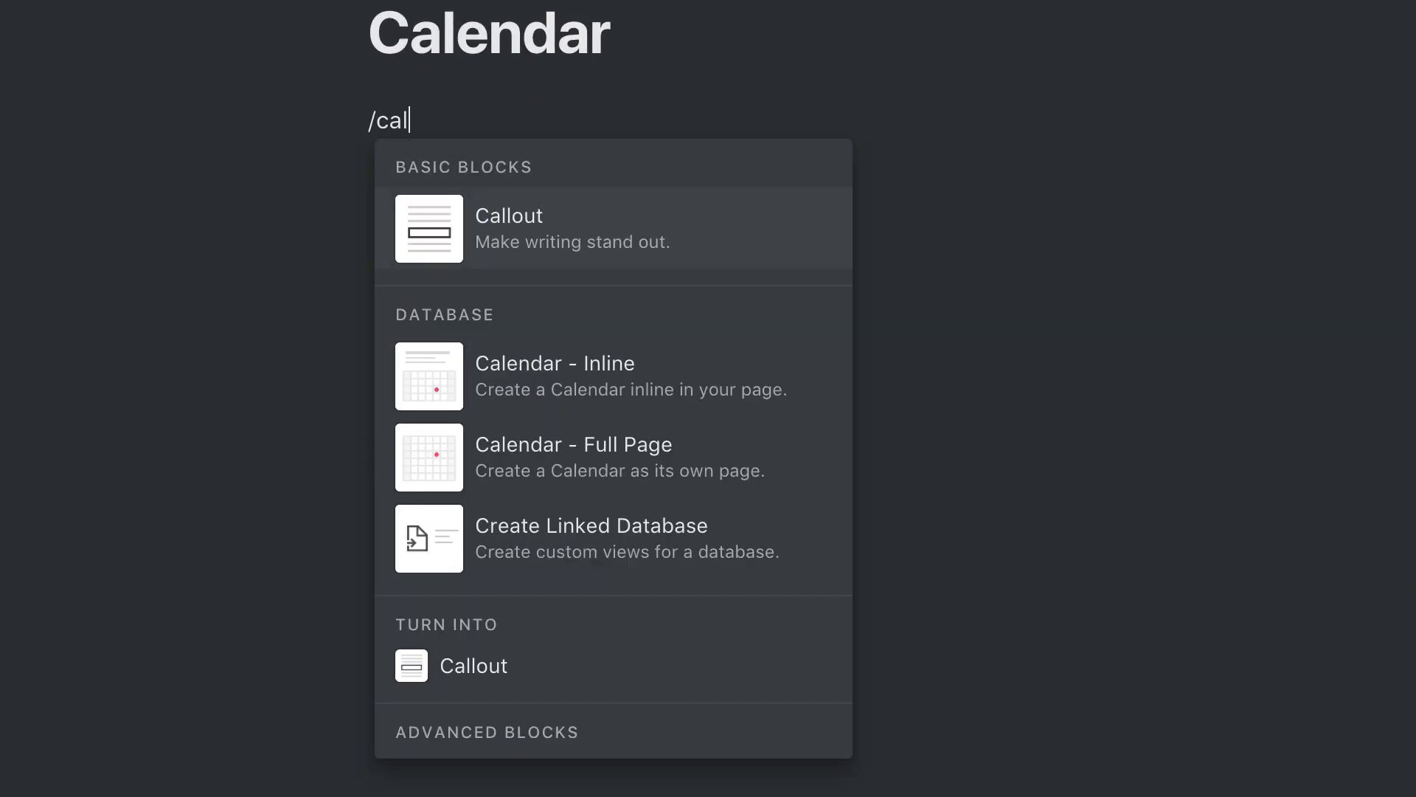
pyautogui.click(626, 361)
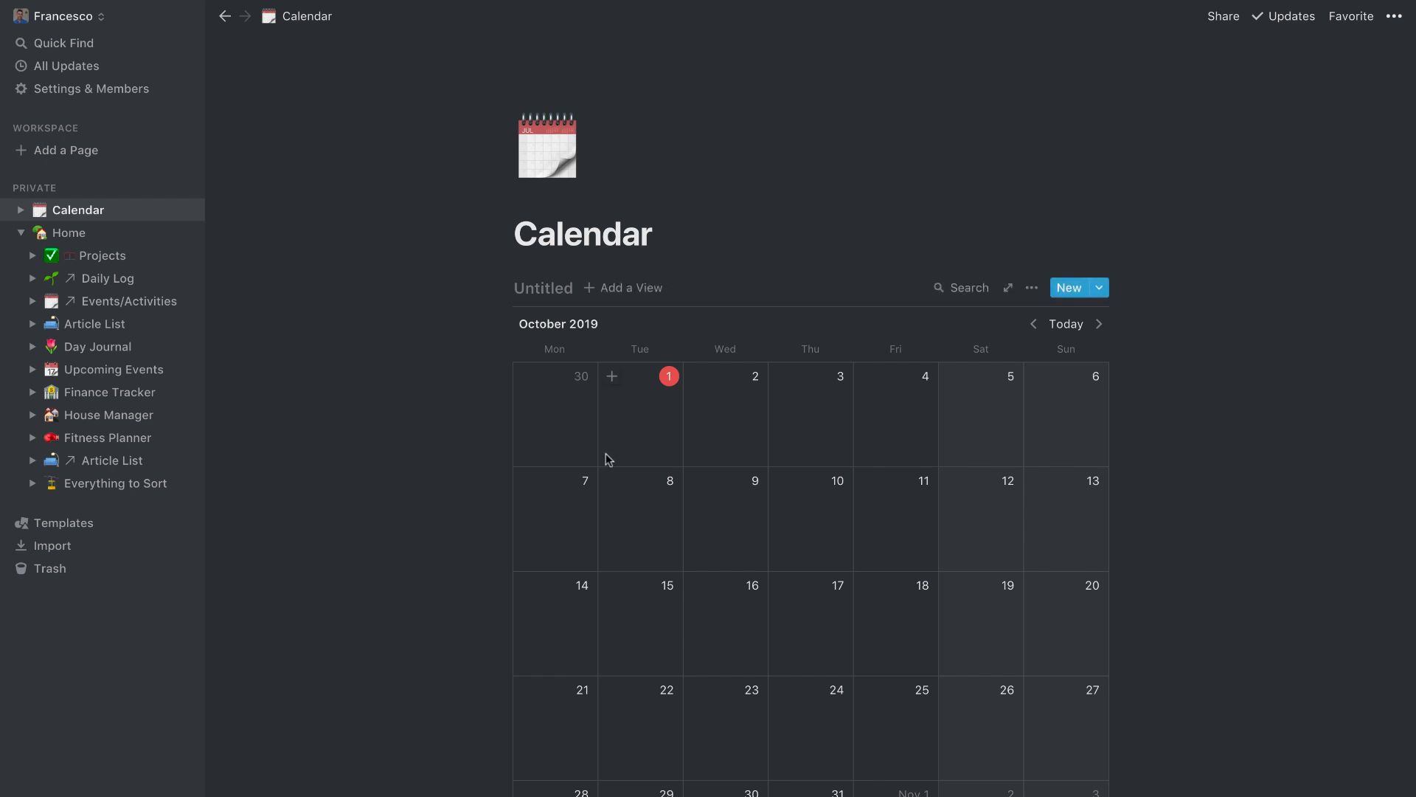
# Step: Examine the new inline calendar's month grid and its available database options
pyautogui.scroll(-1, 614, 562)
pyautogui.scroll(-1, 615, 563)
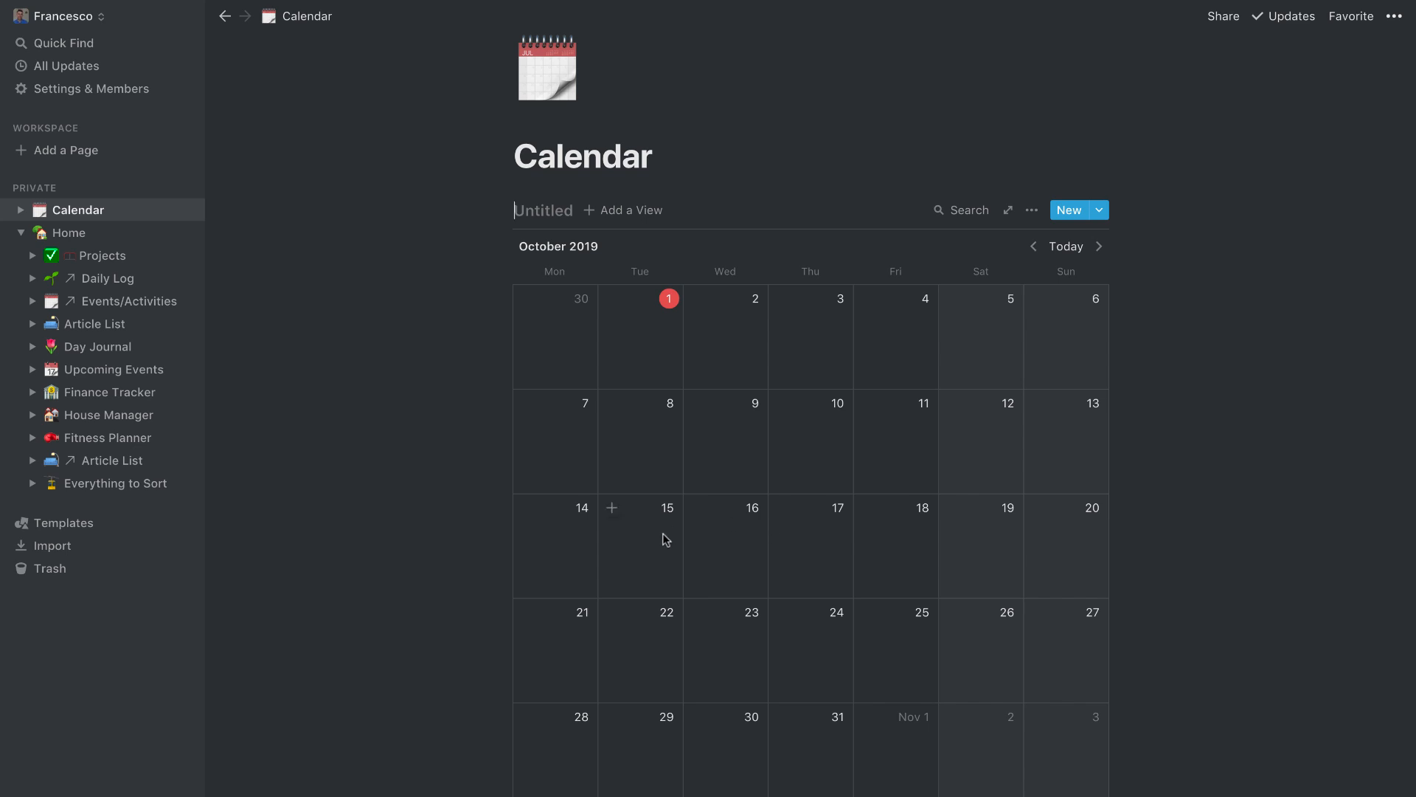
pyautogui.scroll(1, 554, 332)
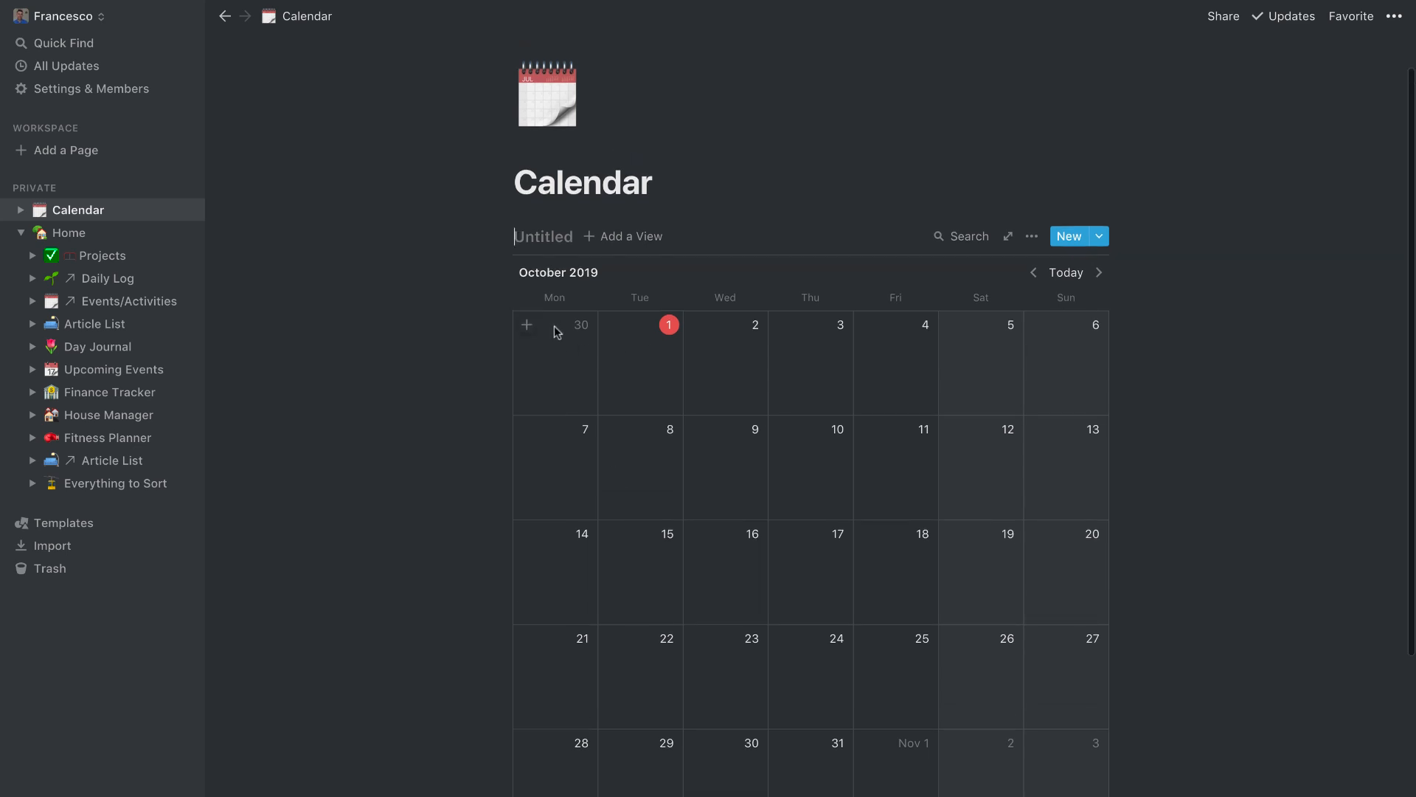
pyautogui.click(1031, 236)
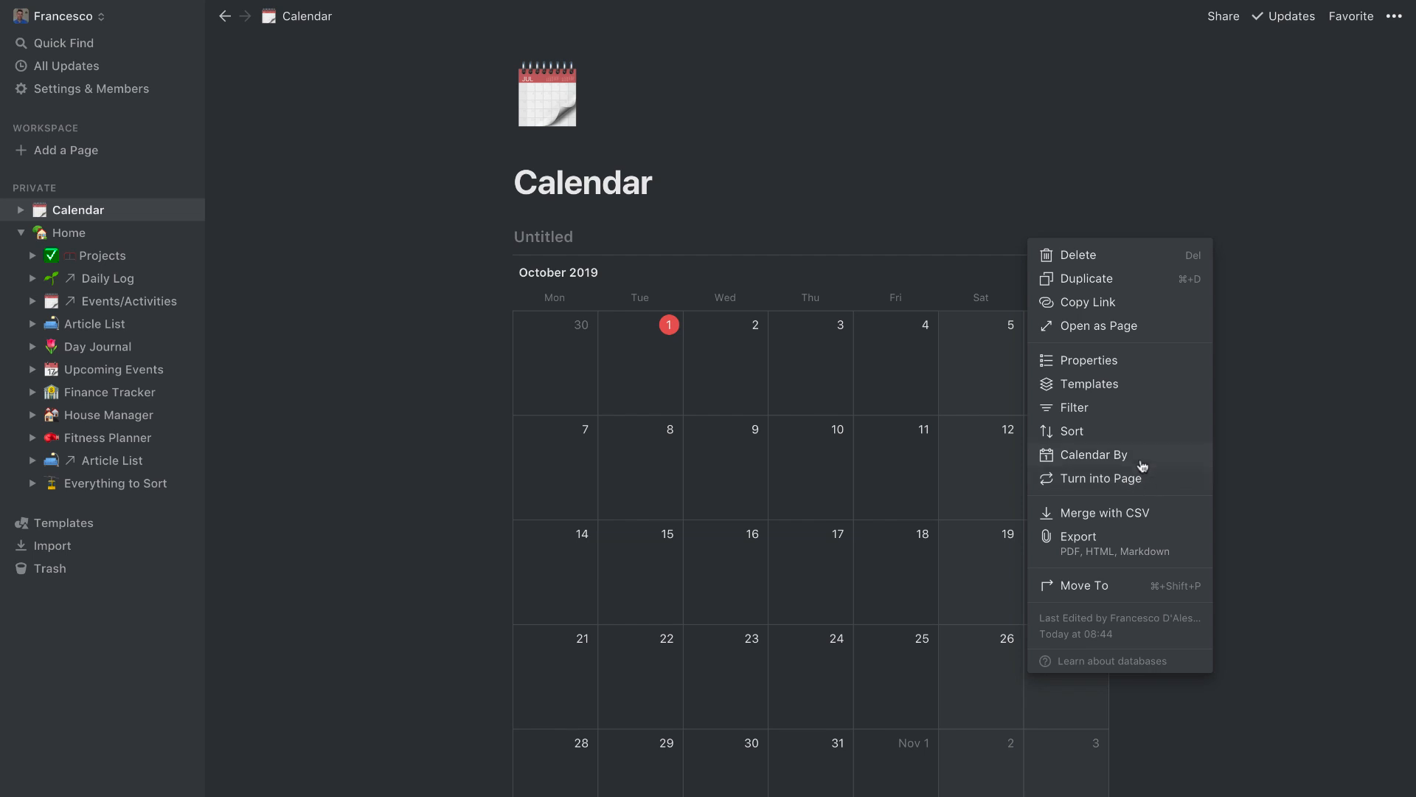
pyautogui.click(1145, 475)
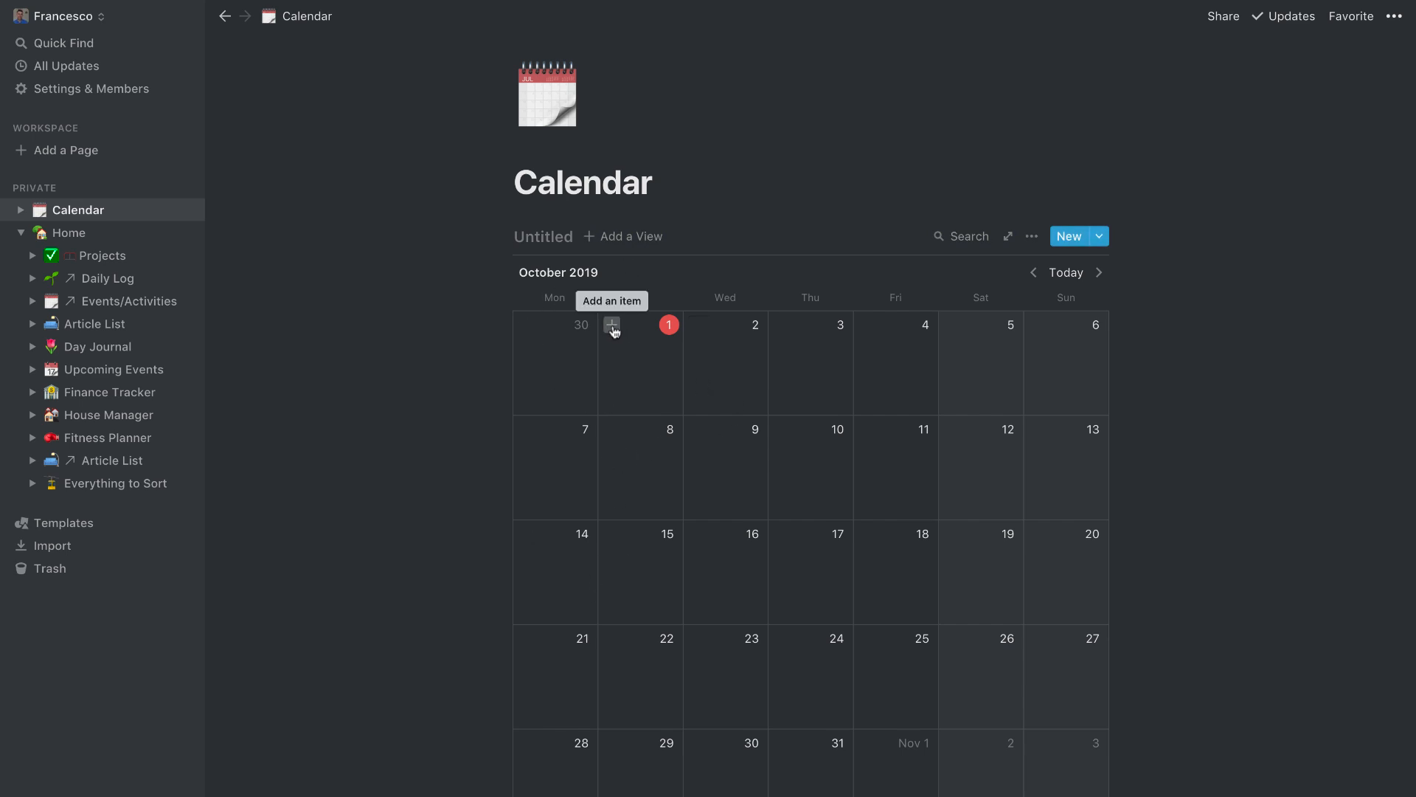
# Step: Add an item on October 1, 2019, titled "Tel Aviv" with the Israeli flag emoji as its icon
pyautogui.click(612, 325)
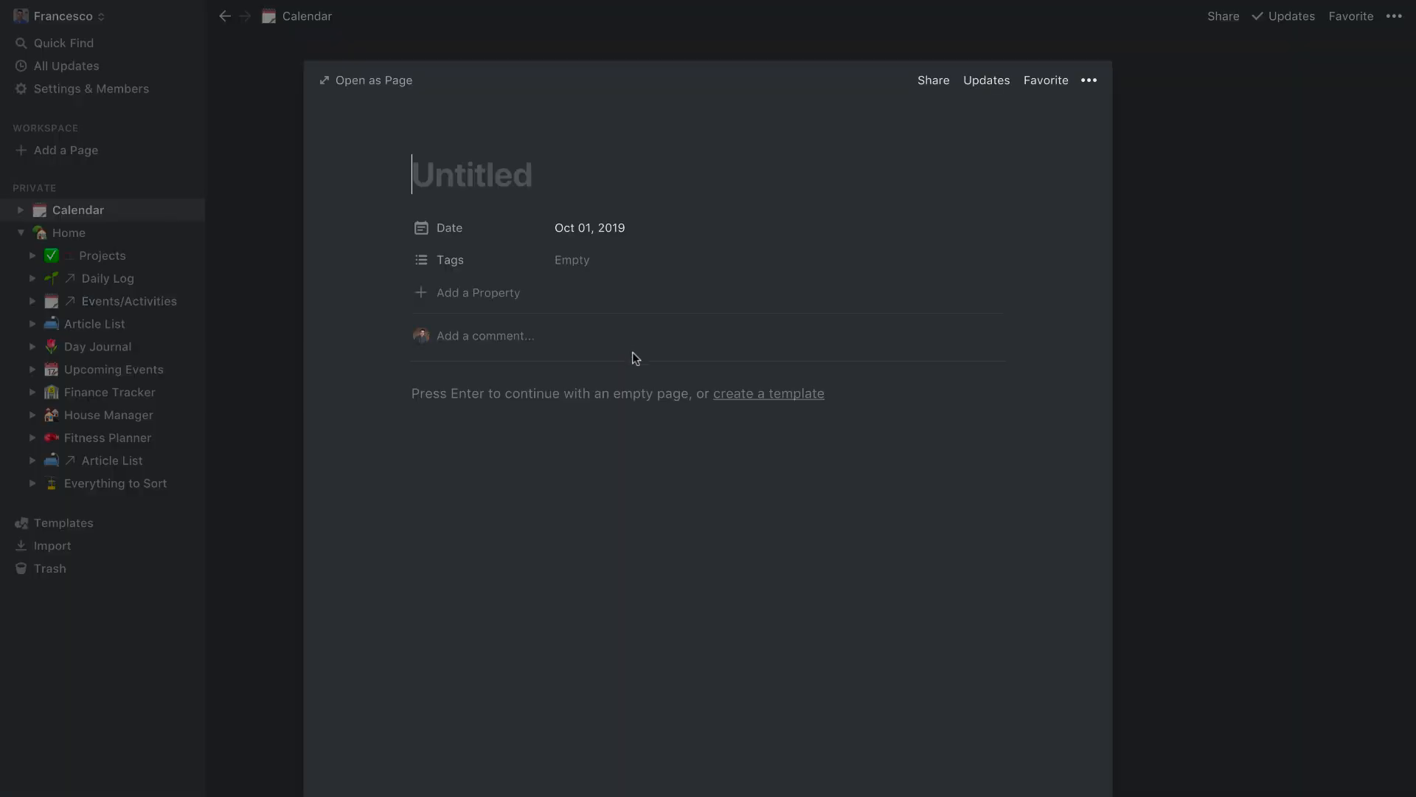
pyautogui.write('Tel Aviv')
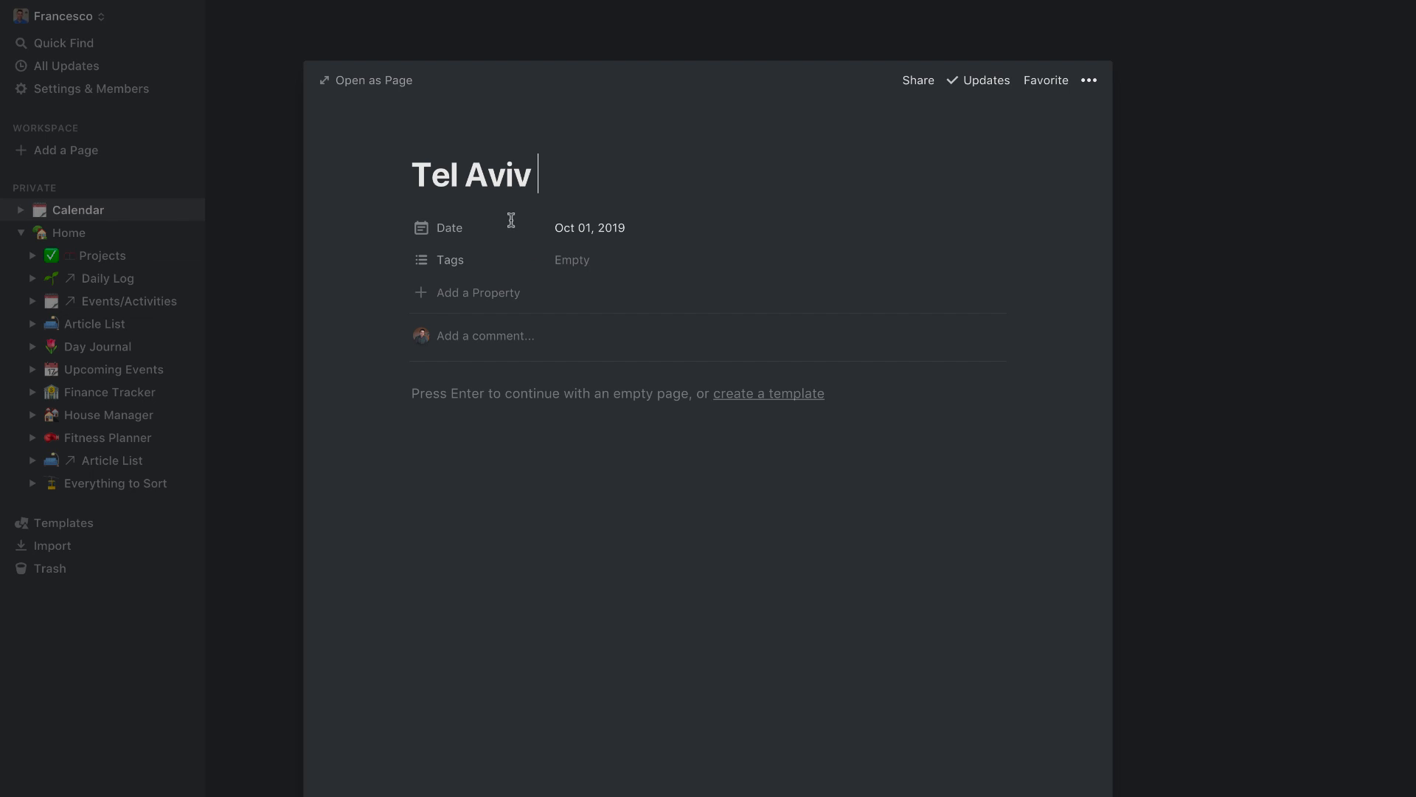
pyautogui.click(431, 139)
pyautogui.click(457, 232)
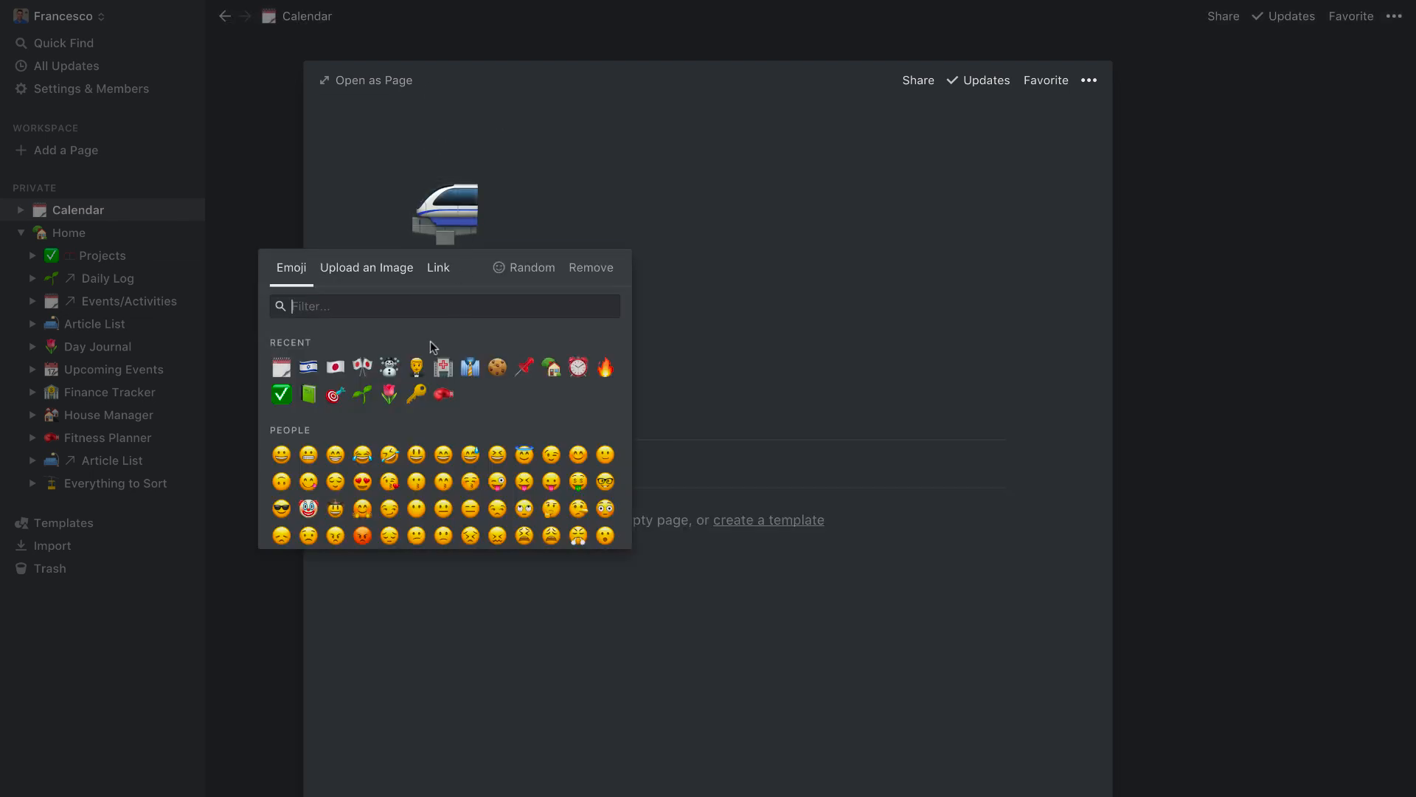
pyautogui.click(308, 367)
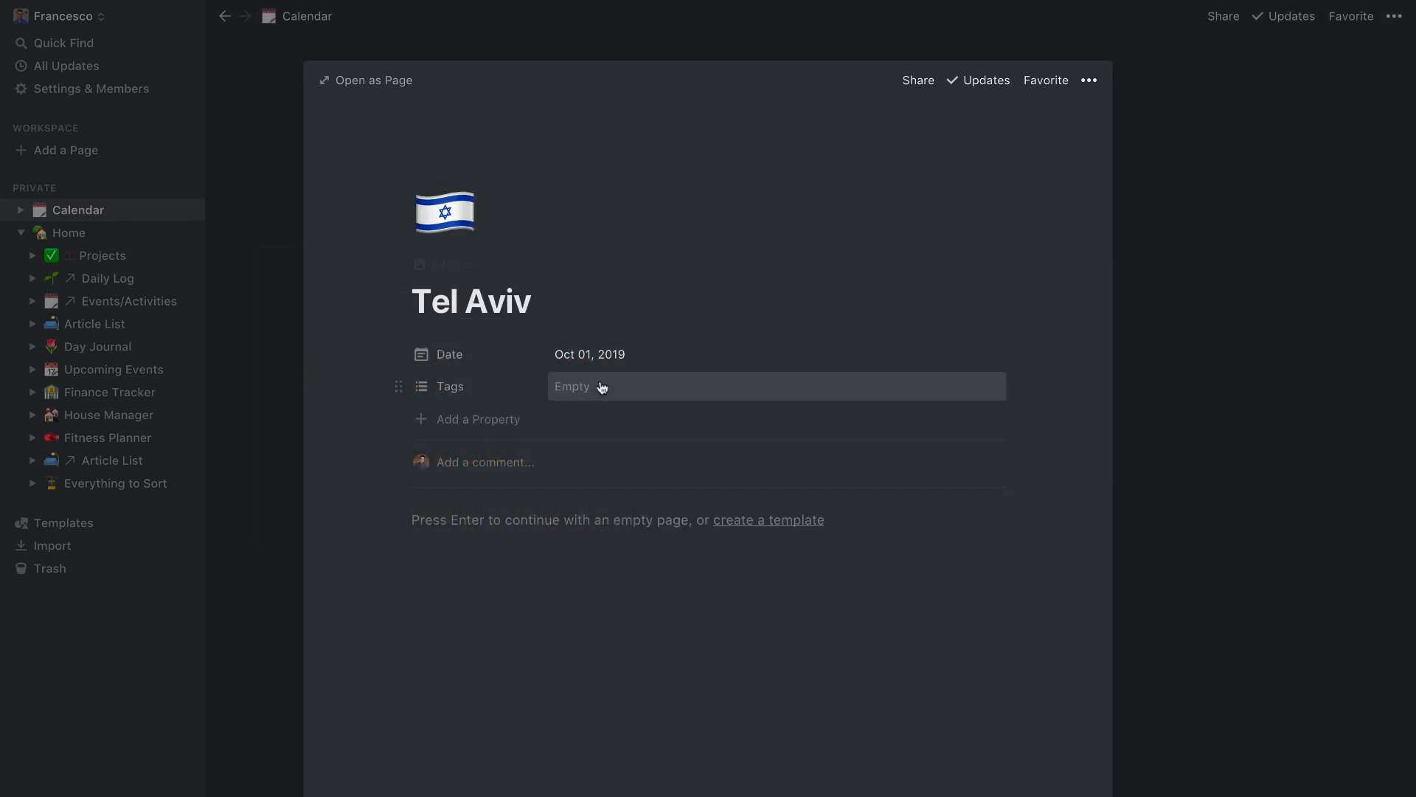
# Step: Create a Work tag in the Tel Aviv item's Tags property and close the item
pyautogui.click(602, 385)
pyautogui.write('Work')
pyautogui.press('Return')
pyautogui.click(670, 332)
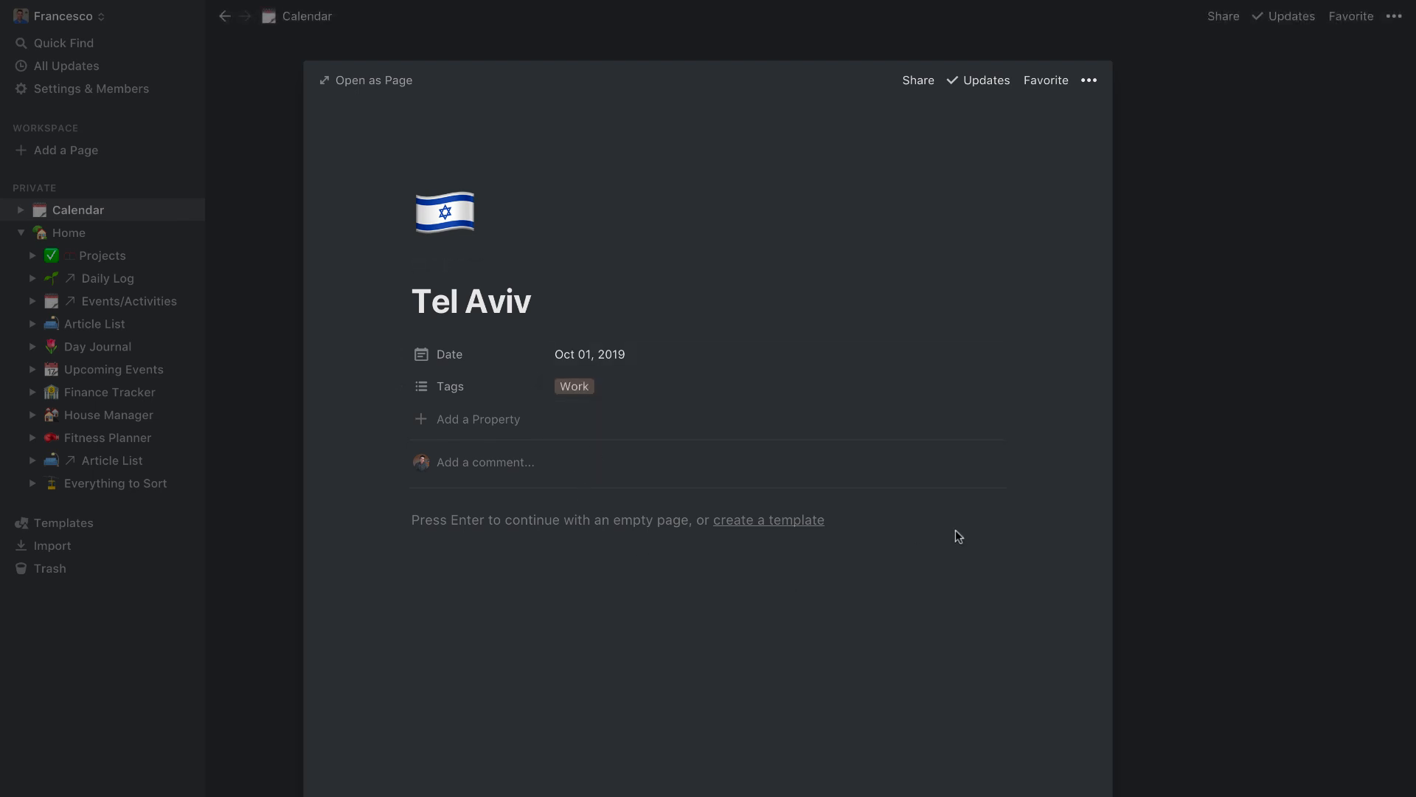
pyautogui.click(1171, 454)
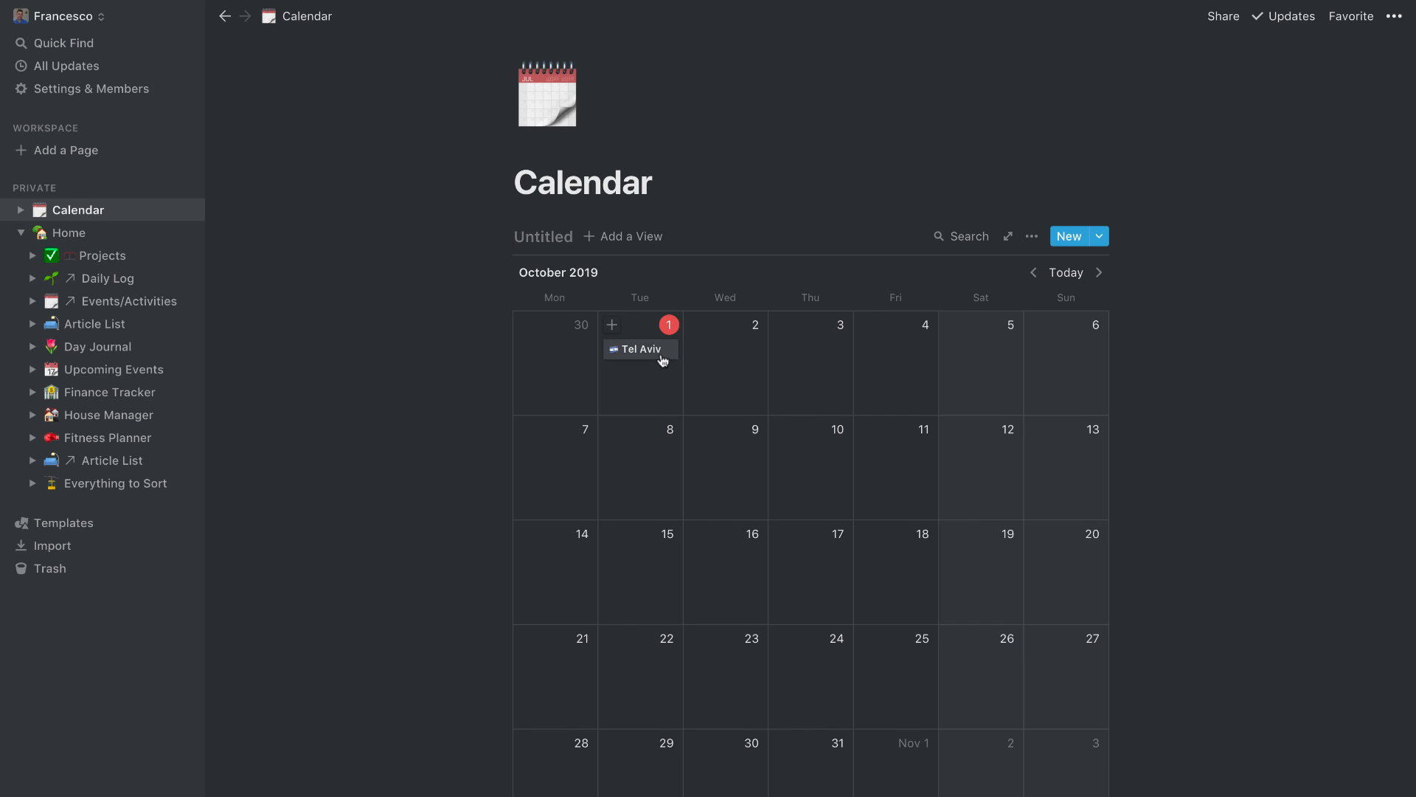
# Step: Show the Tags property on the items of the inline calendar
pyautogui.click(1032, 236)
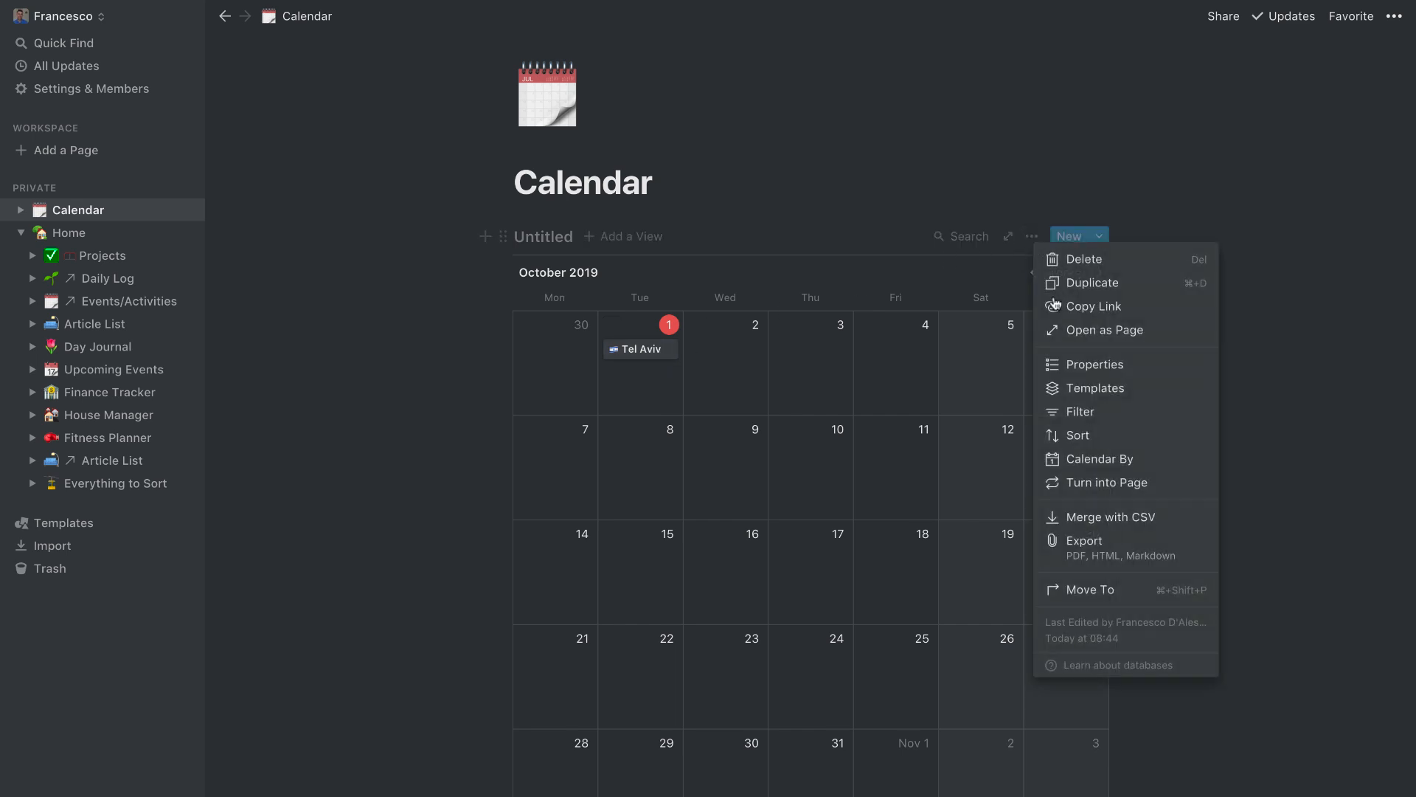
pyautogui.click(1094, 364)
pyautogui.click(976, 293)
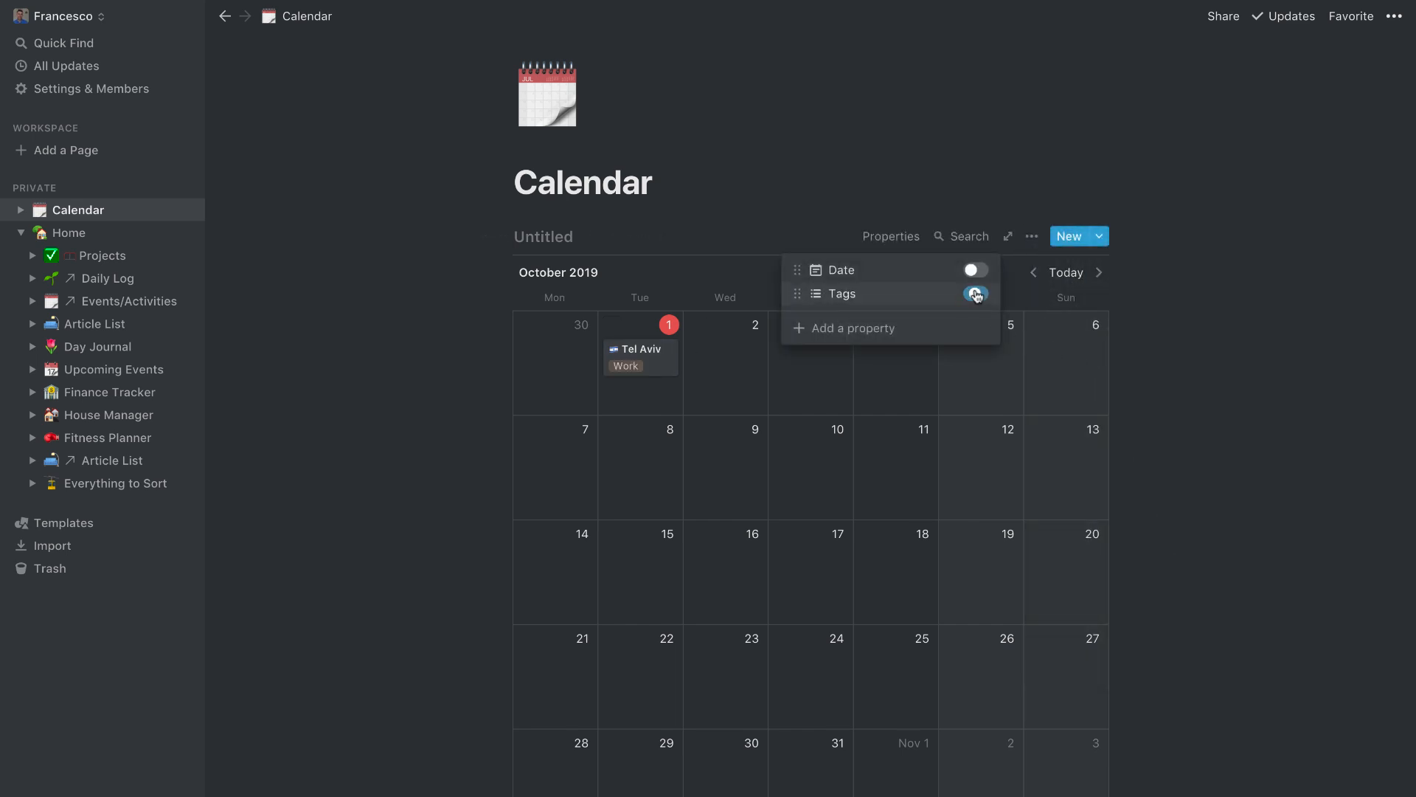
# Step: Show the Date property on the calendar items and extend the Tel Aviv event through October 6, 2019, checking its dates in the item
pyautogui.click(974, 270)
pyautogui.click(673, 352)
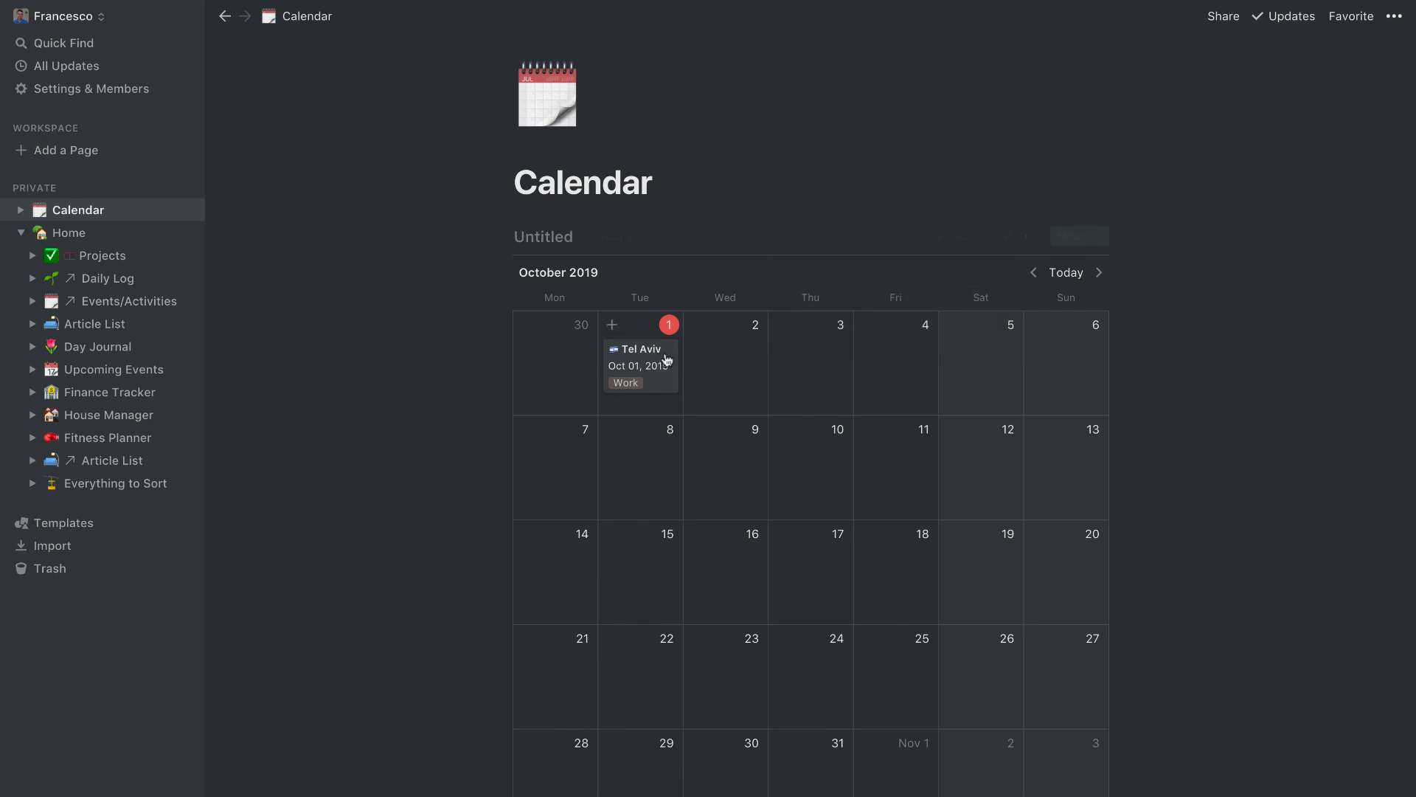
pyautogui.moveTo(673, 353); pyautogui.dragTo(1060, 364)
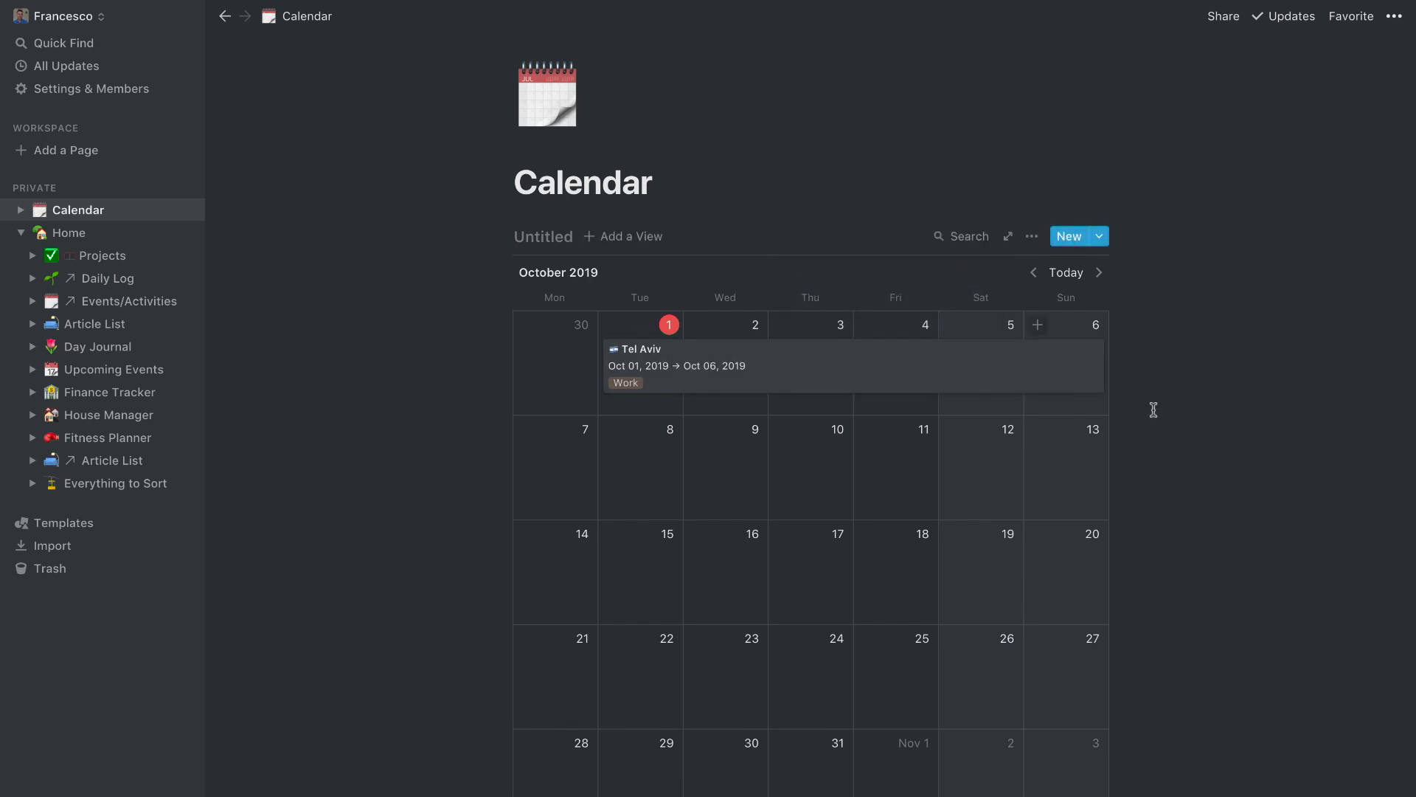
pyautogui.click(1088, 380)
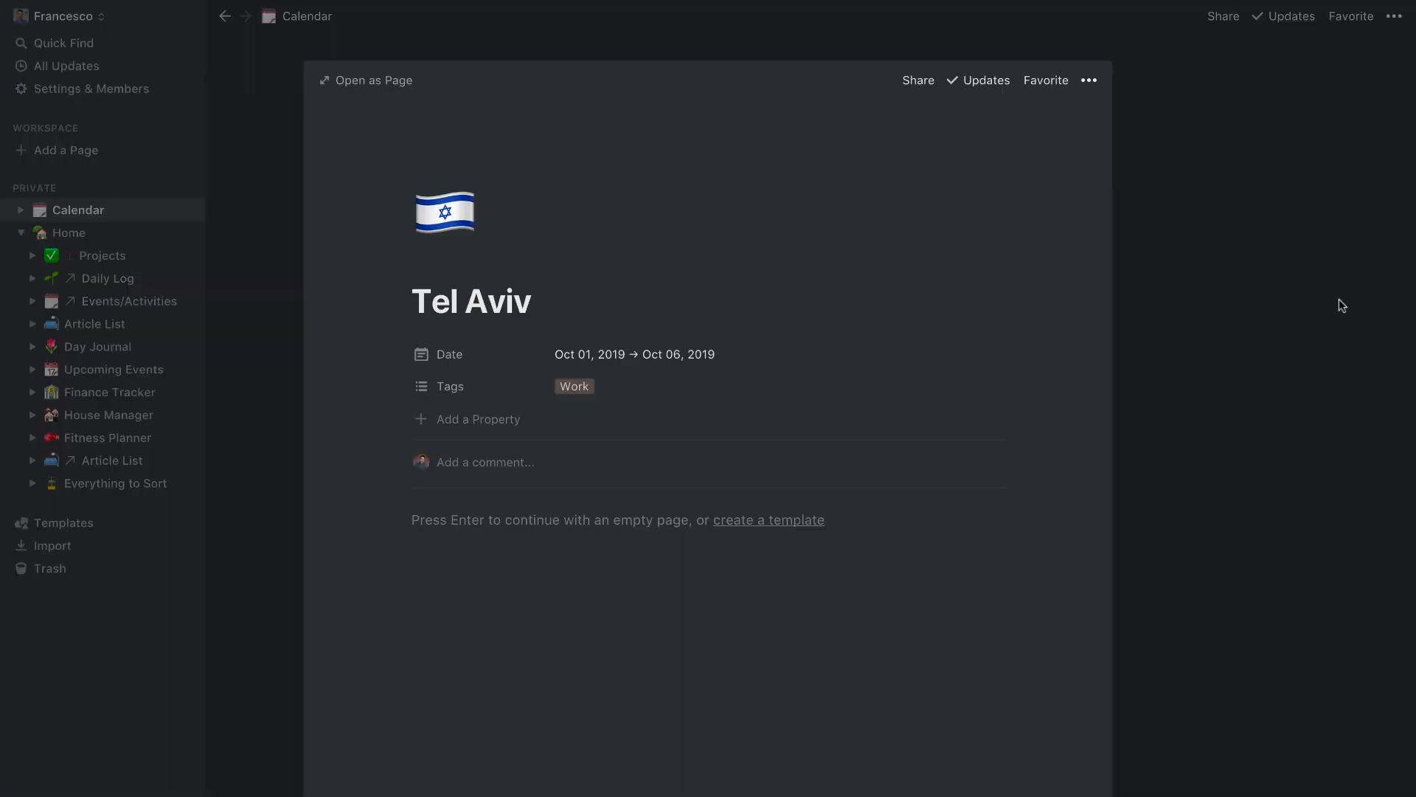
pyautogui.click(1339, 300)
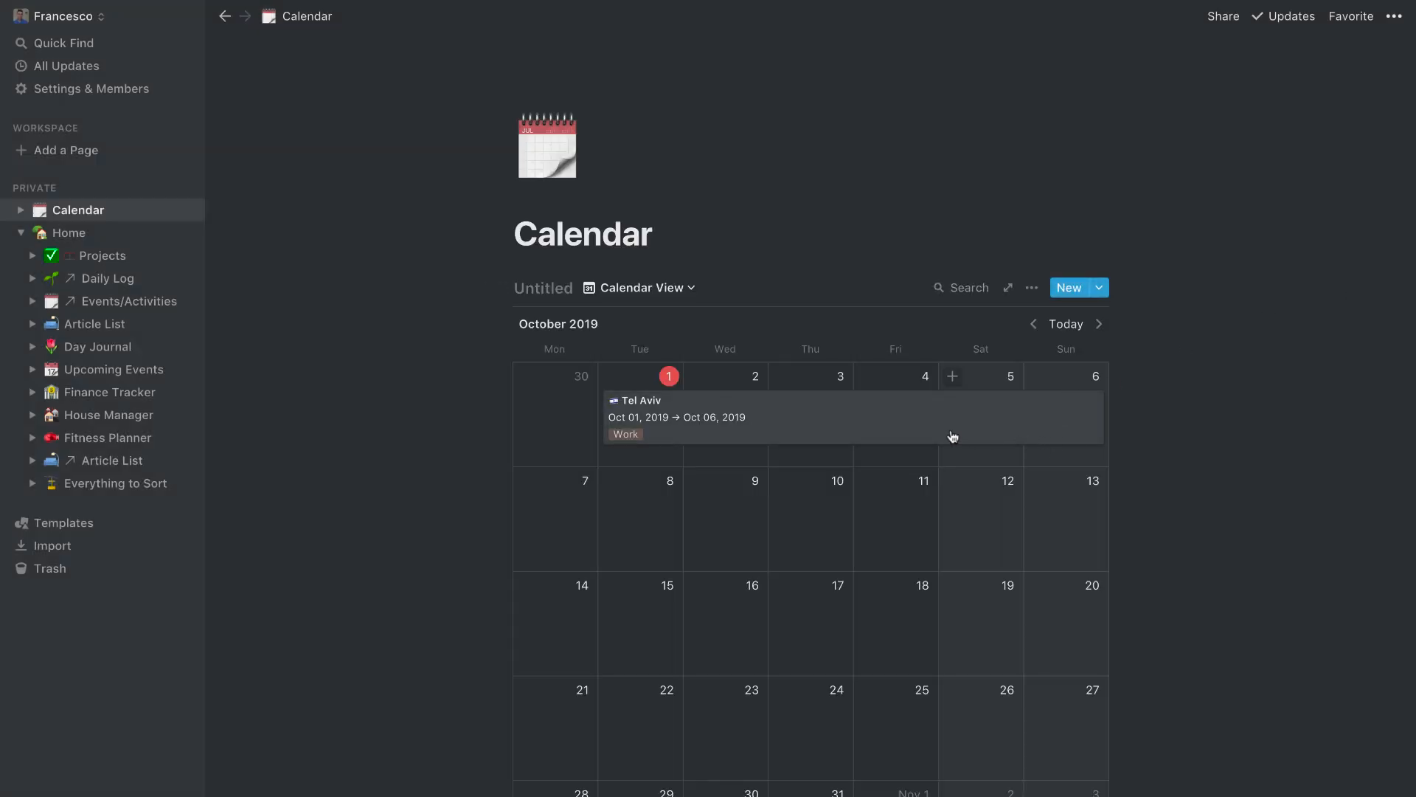
# Step: Create a new database template titled "Trip Planner" with the Work tag
pyautogui.click(1101, 287)
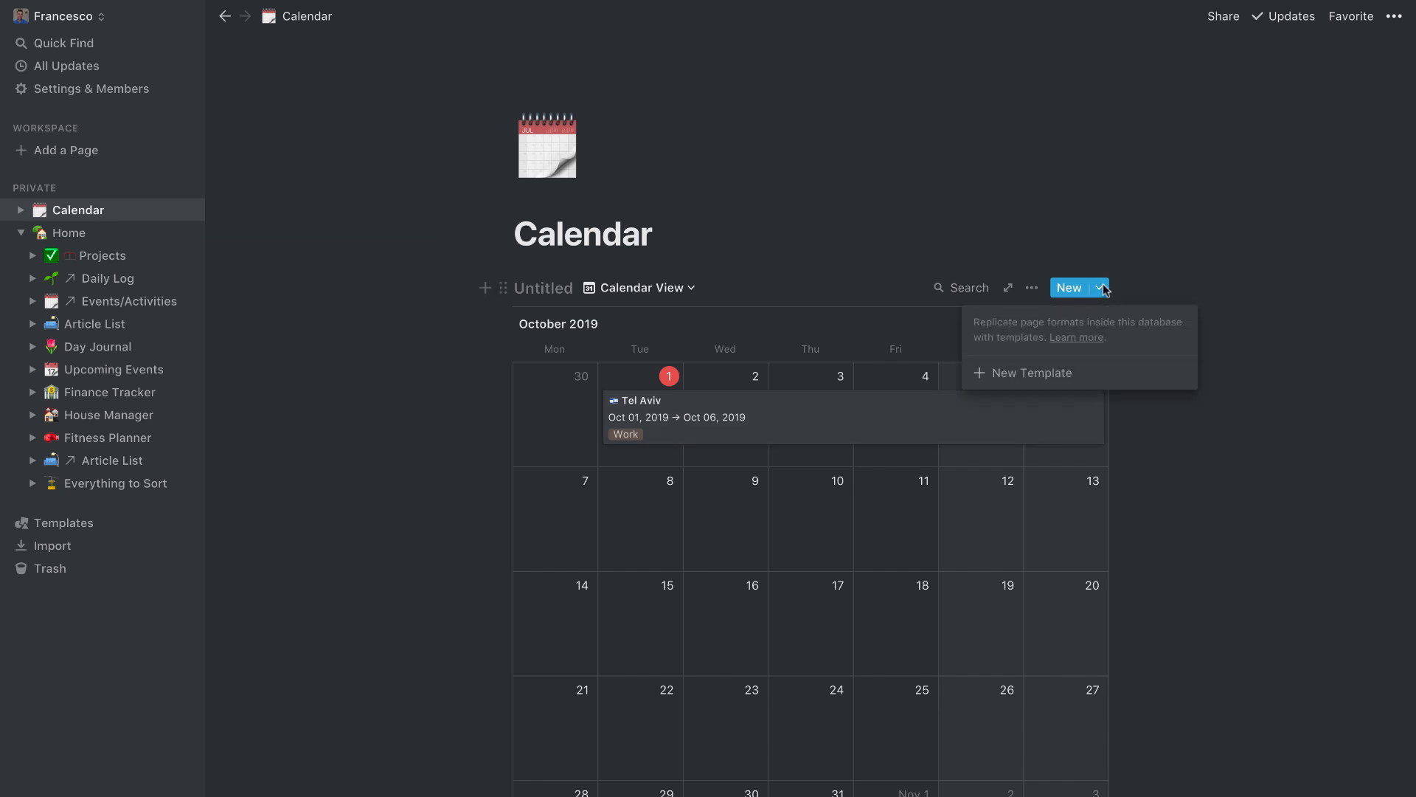
pyautogui.click(1041, 374)
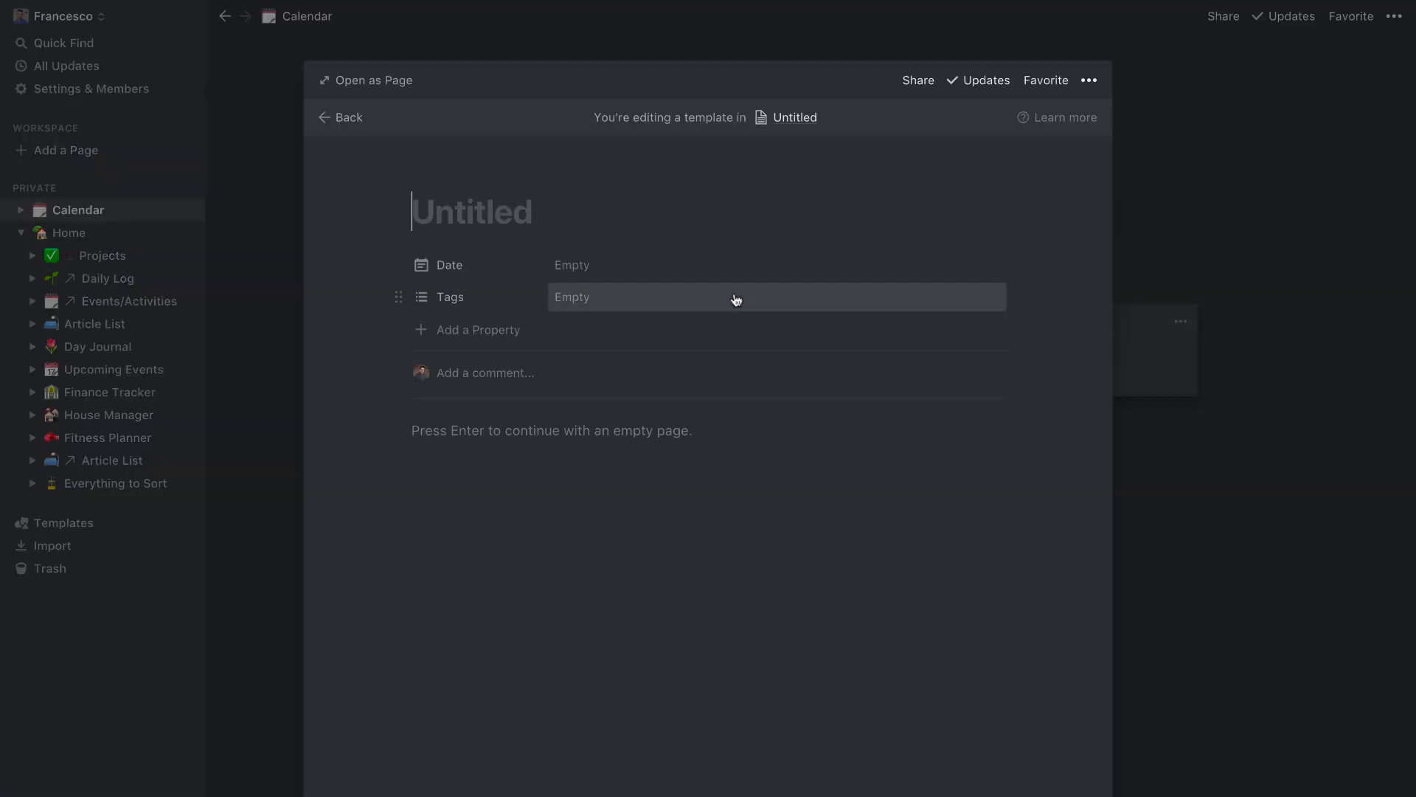
pyautogui.write('Trip Planner')
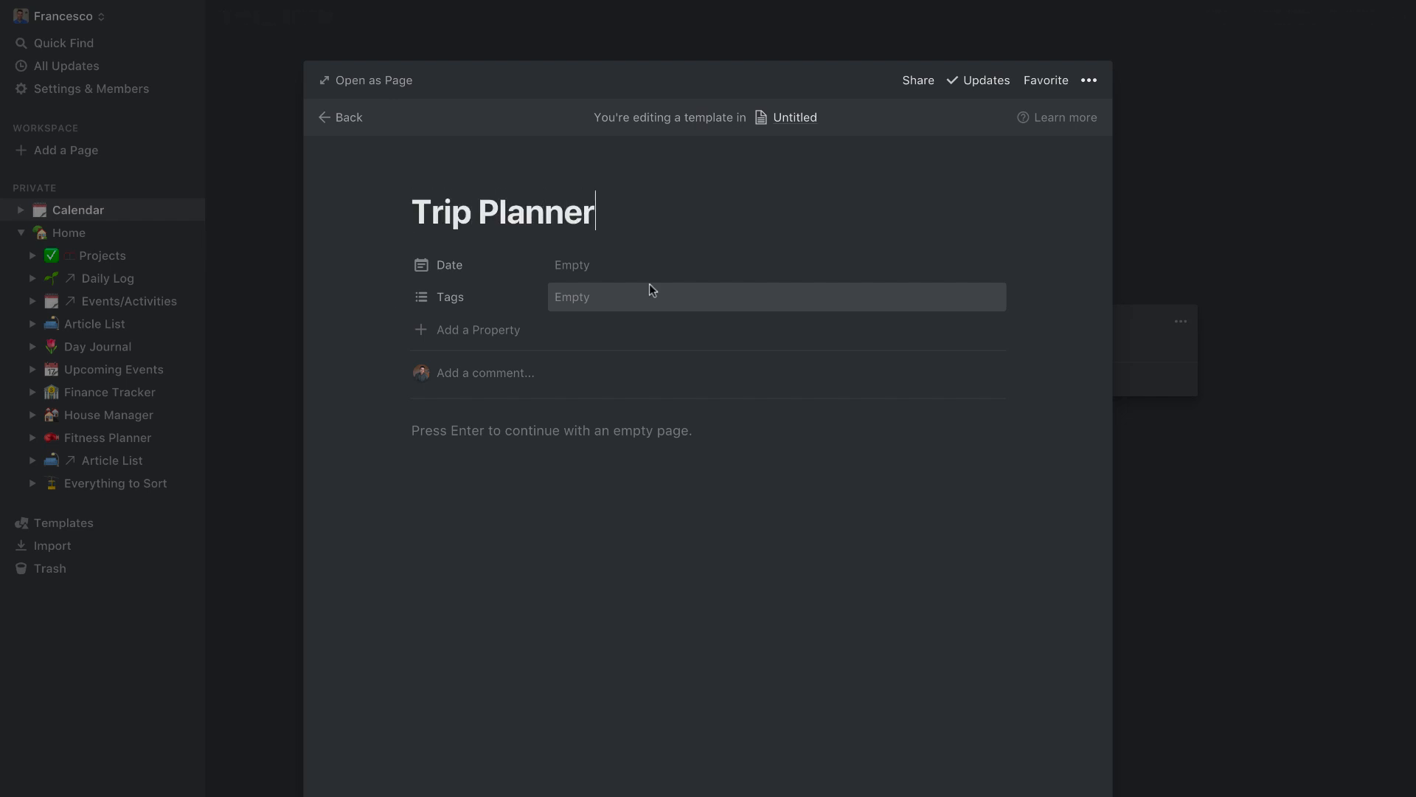
pyautogui.click(599, 299)
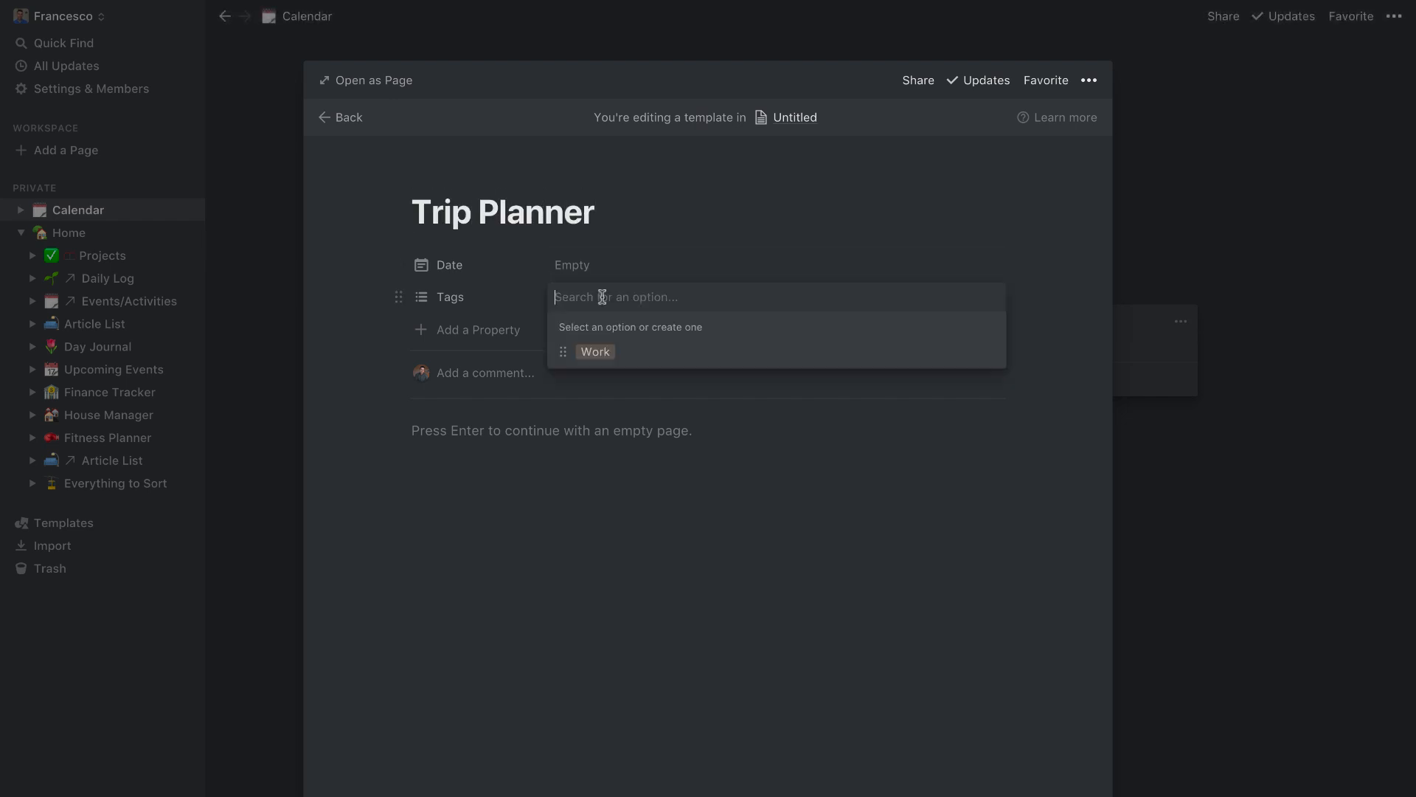
pyautogui.click(593, 356)
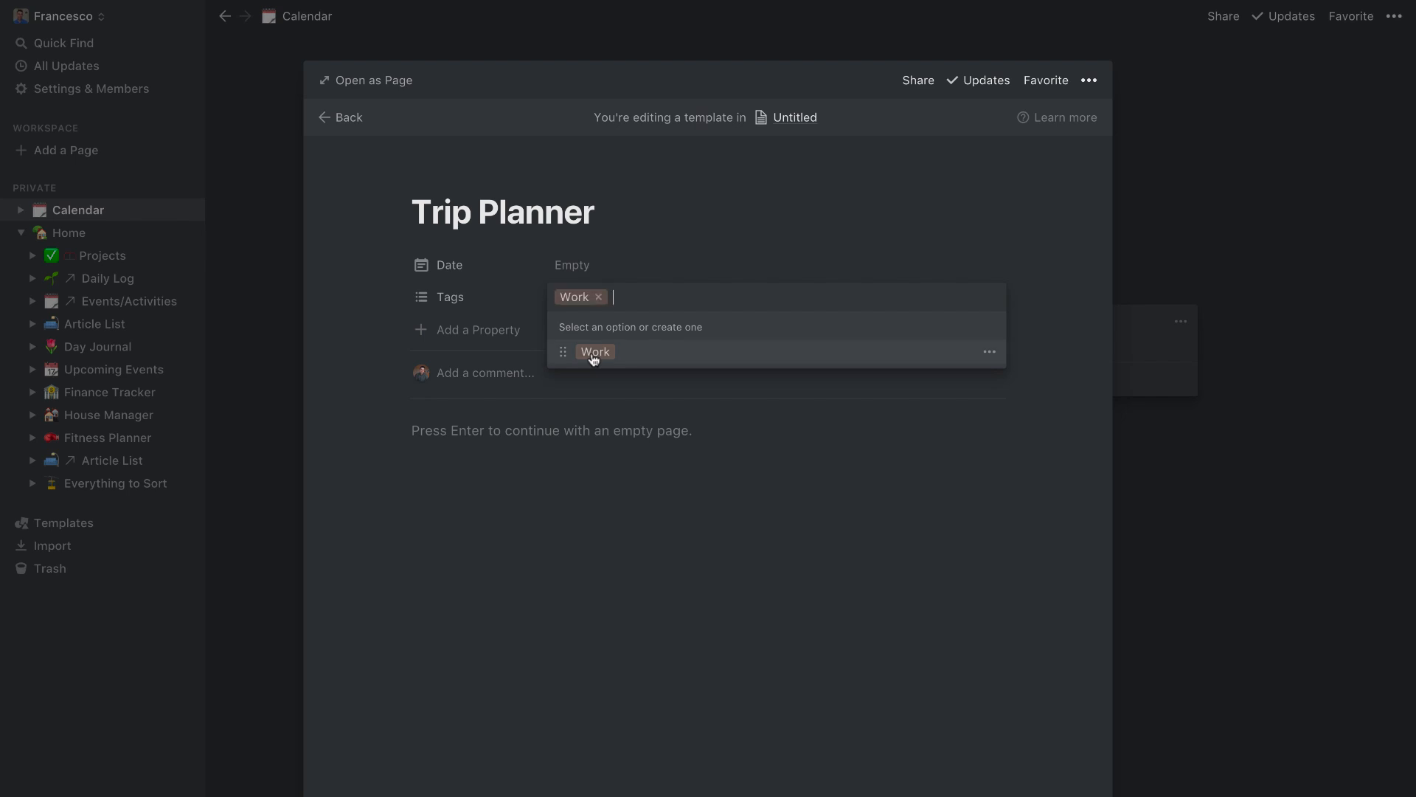
pyautogui.click(513, 270)
# Step: Start the template body with a Heading 2 reading "Packing List"
pyautogui.click(509, 417)
pyautogui.write('/sub')
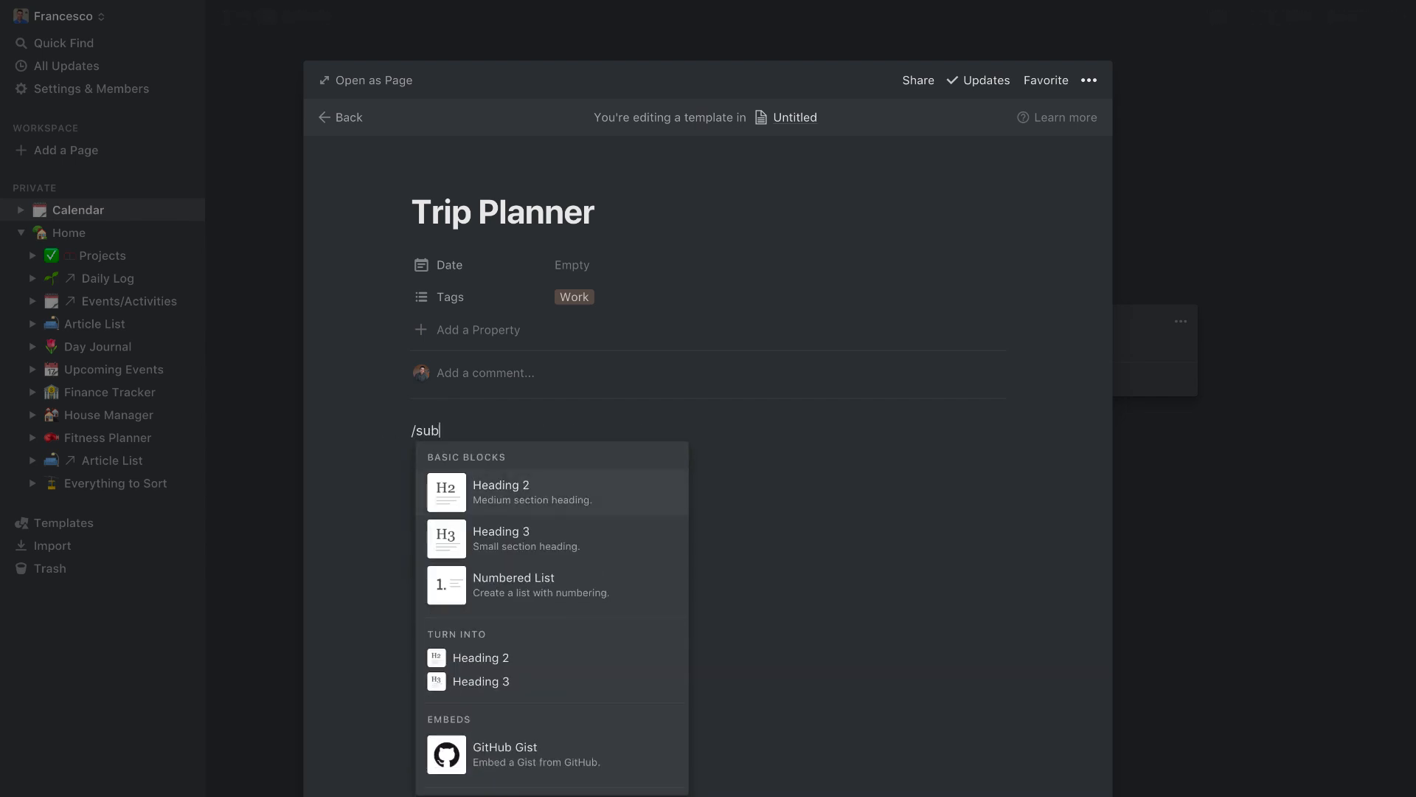
pyautogui.press('Return')
pyautogui.write('Packing')
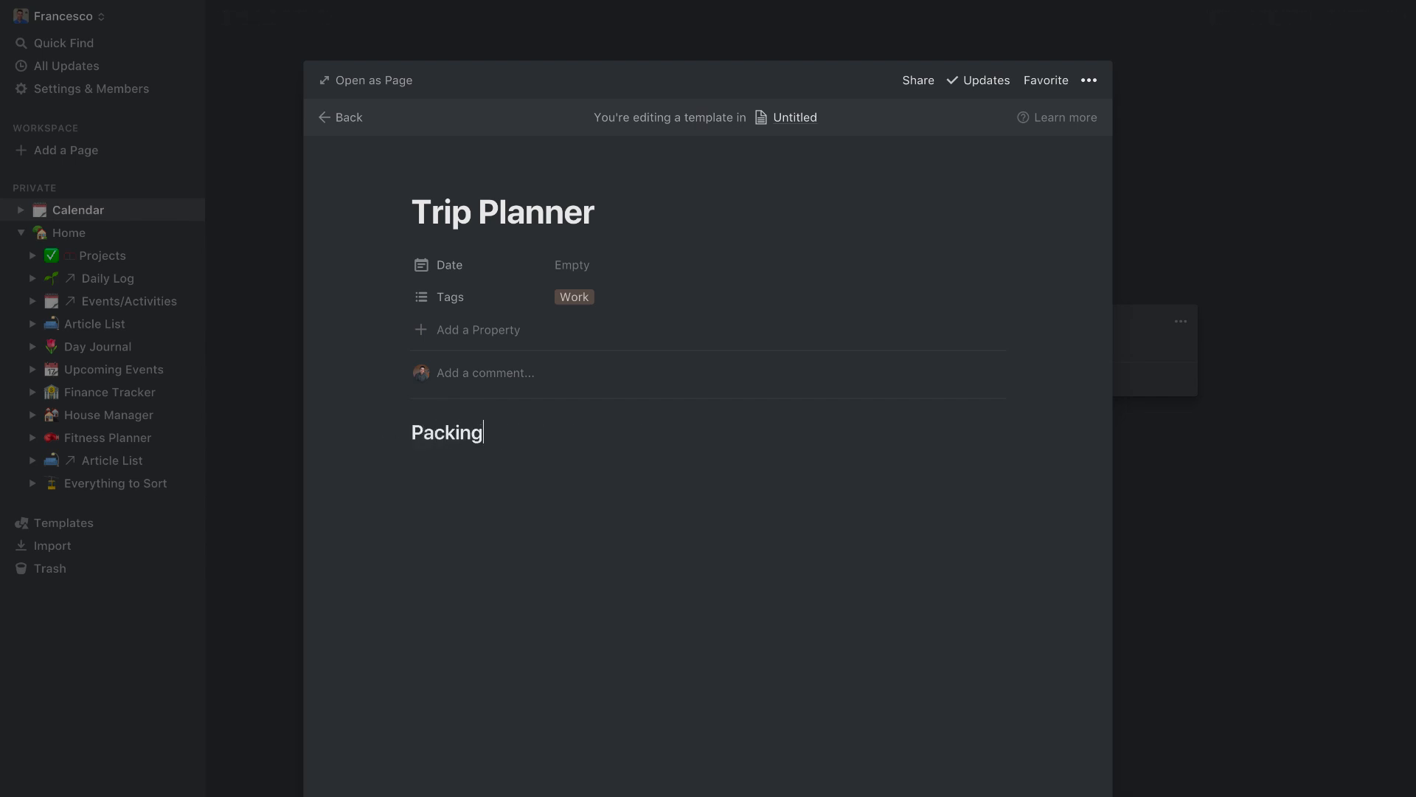
pyautogui.write(' List')
pyautogui.press('Return')
# Step: Paste the packing items, from Coats/jackets/rainwear to Sandals/flip-flops, under the Packing List heading and format them as a to-do list
pyautogui.write('/check')
pyautogui.press('Return')
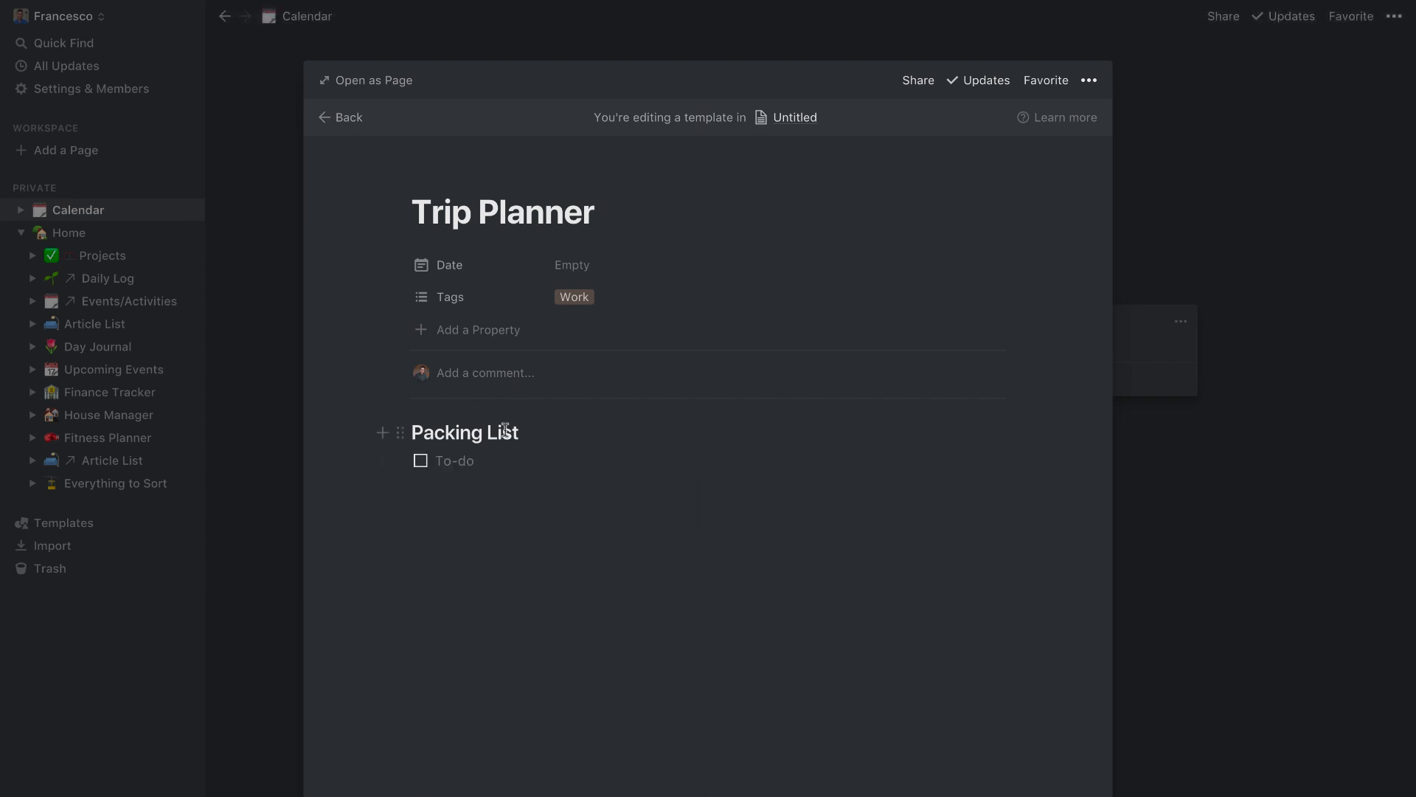
pyautogui.hotkey('ctrl', 'v')
pyautogui.press('BackSpace')
pyautogui.press('BackSpace')
pyautogui.moveTo(400, 461); pyautogui.dragTo(535, 728)
pyautogui.hotkey('ctrl', 'z')
pyautogui.click(572, 771)
pyautogui.press('Escape')
pyautogui.hotkey('ctrl', 'a')
pyautogui.click(400, 434)
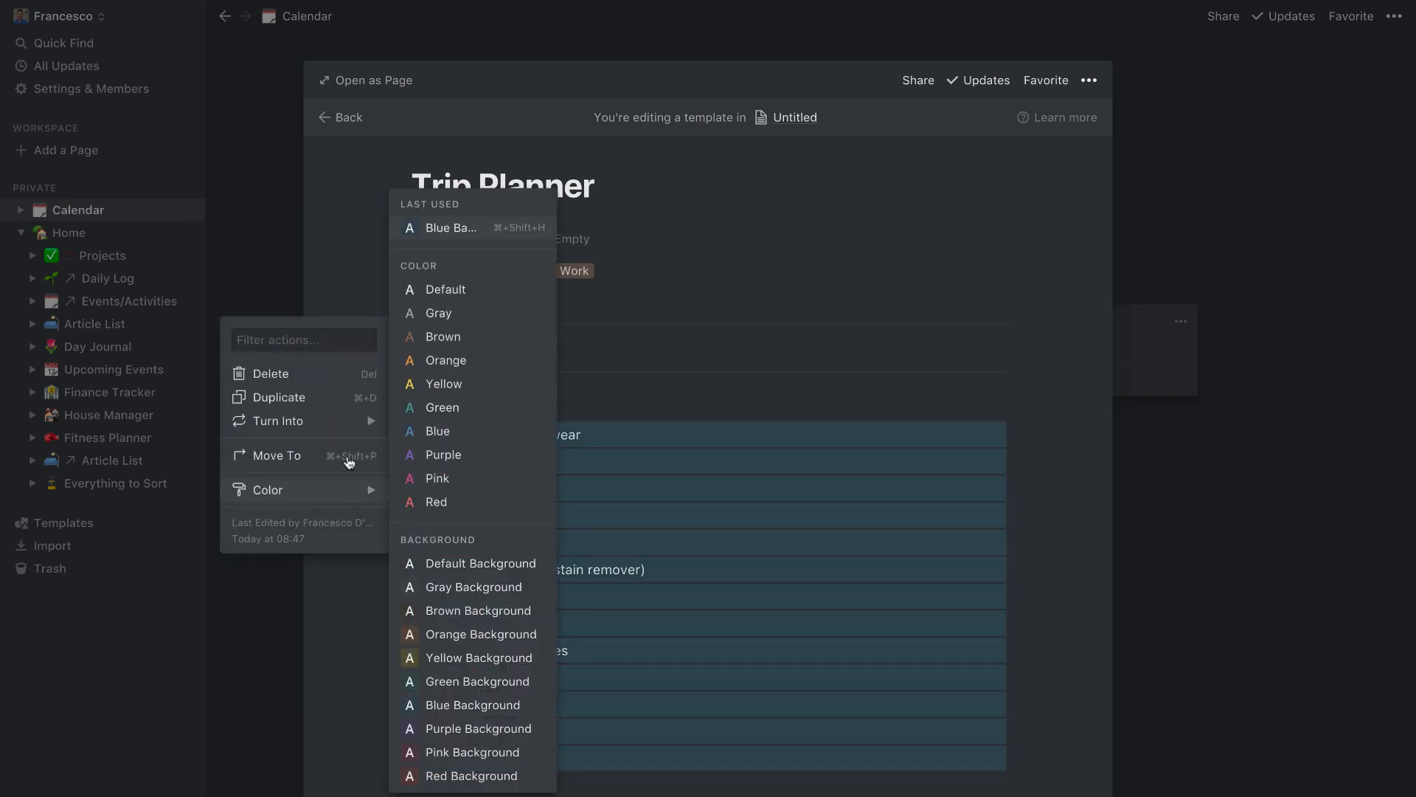
pyautogui.moveTo(341, 419)
pyautogui.click(467, 405)
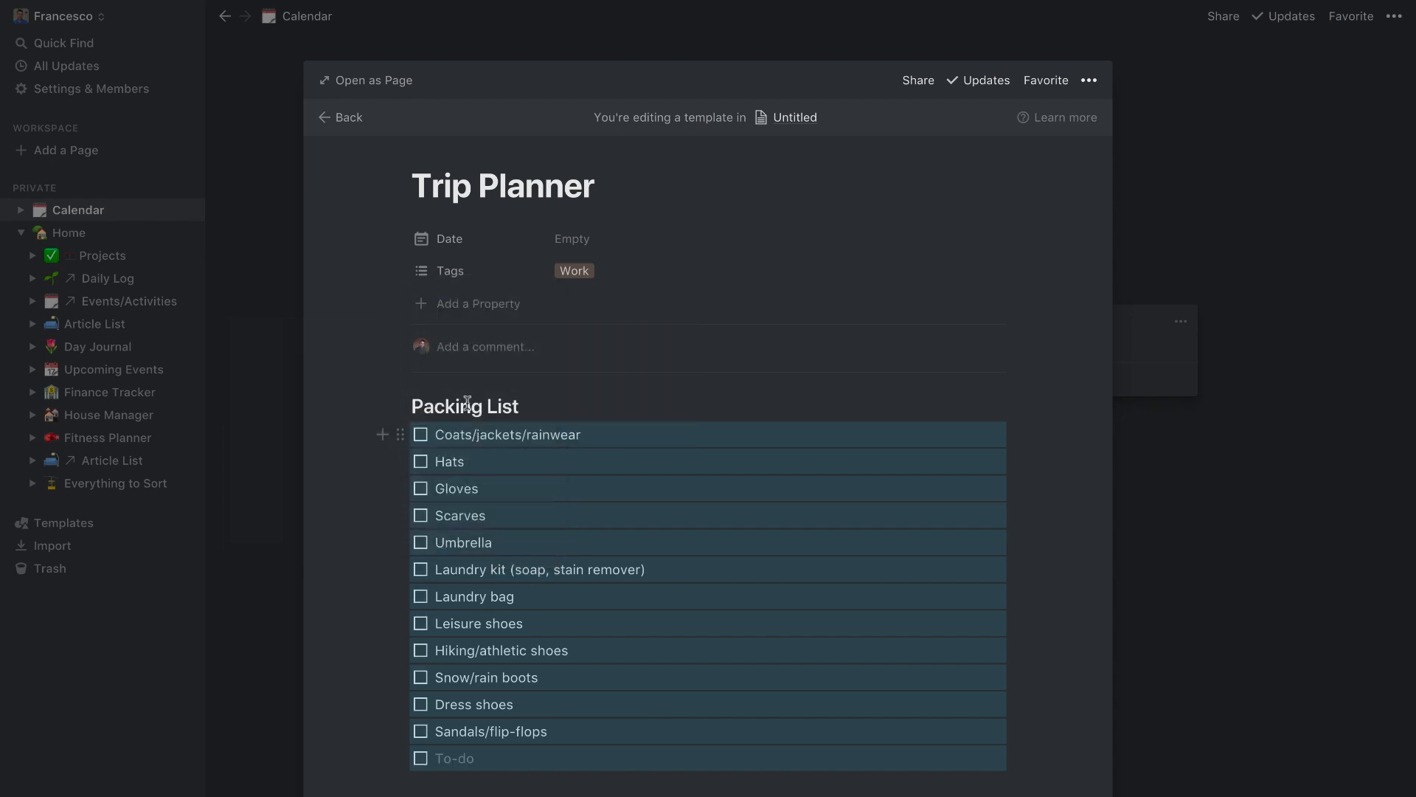
# Step: Insert a divider between the Packing List heading and its first to-do item
pyautogui.click(583, 409)
pyautogui.press('Return')
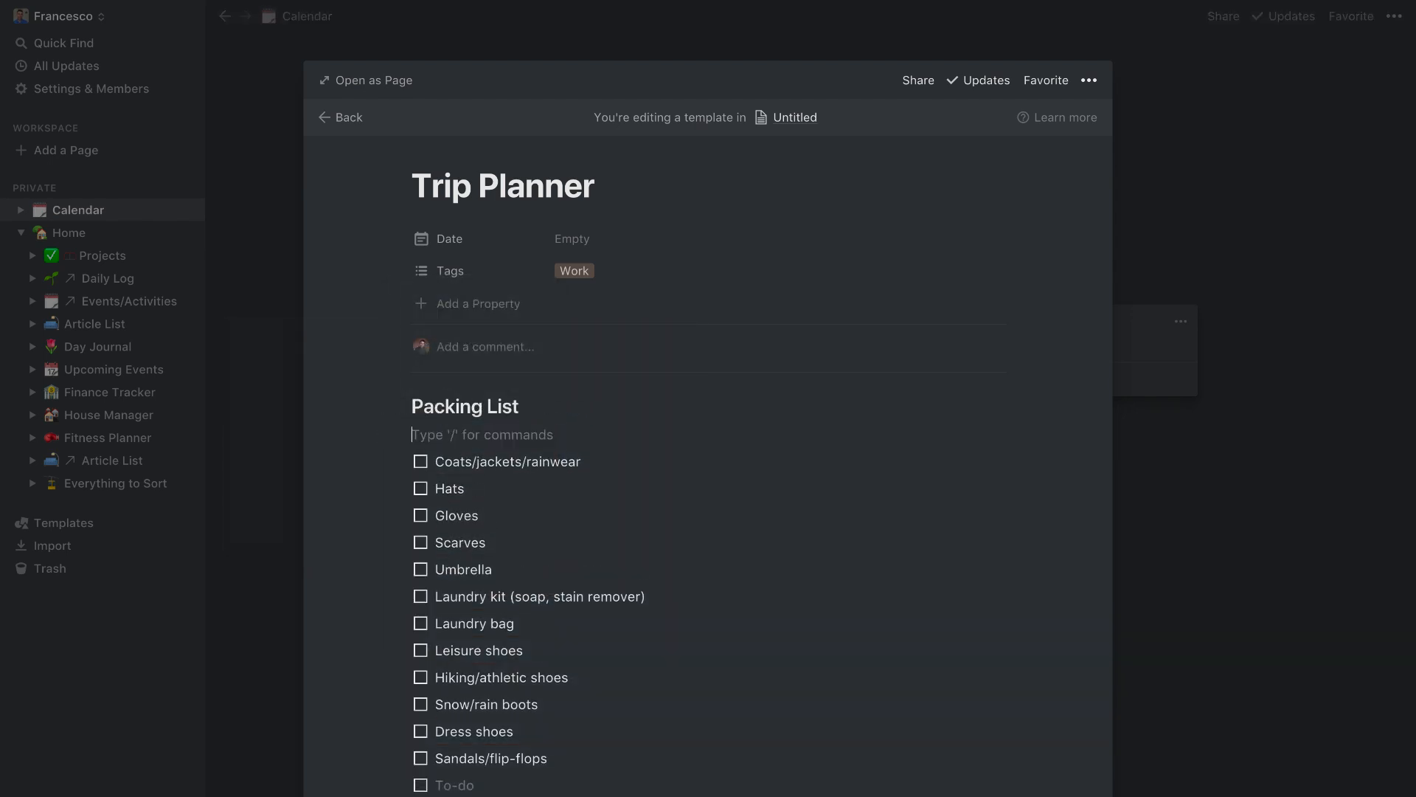
pyautogui.write('/d')
pyautogui.press('Return')
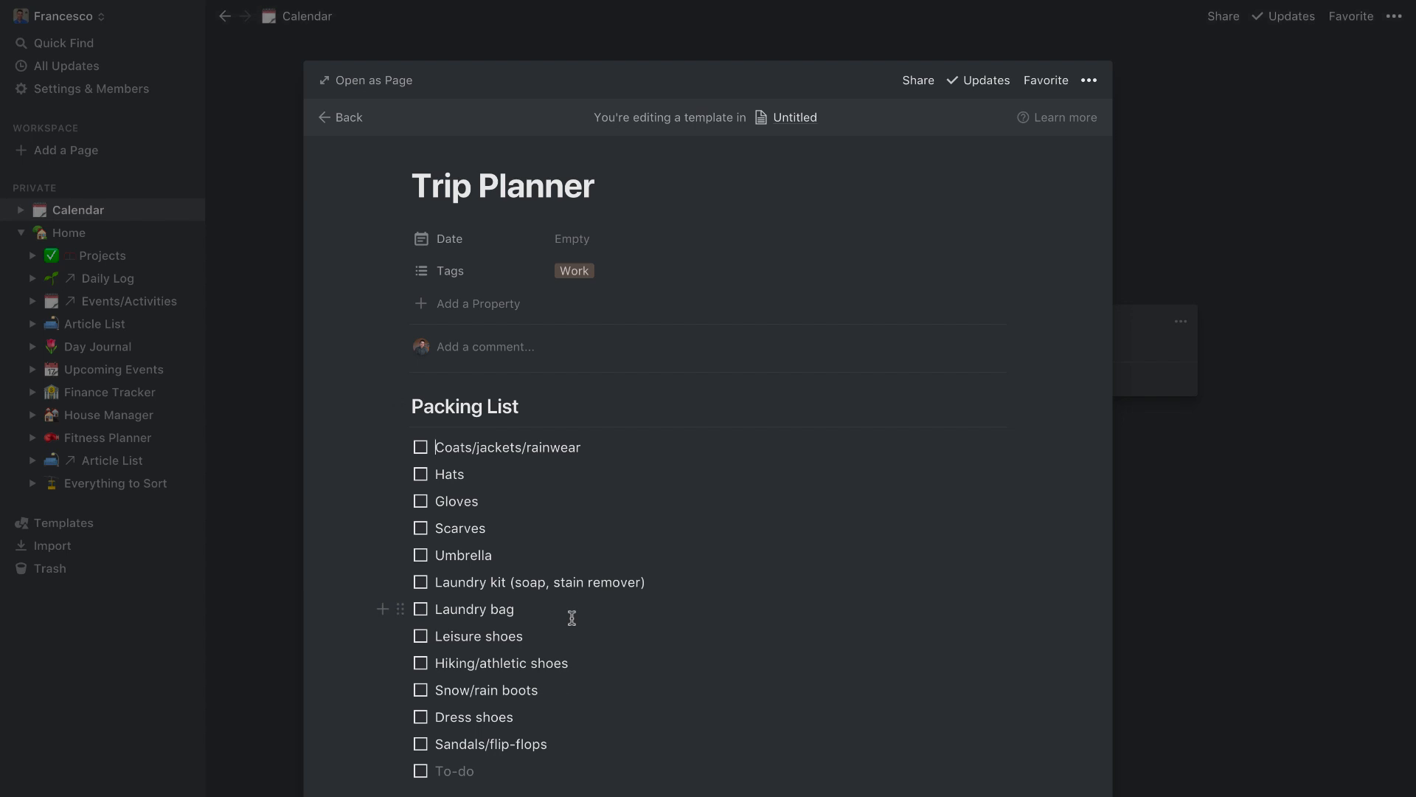
# Step: Remove the empty last to-do and add a Heading 2 "Timeline of Events" with a divider below the packing list
pyautogui.scroll(-1, 572, 616)
pyautogui.click(478, 745)
pyautogui.press('BackSpace')
pyautogui.press('Return')
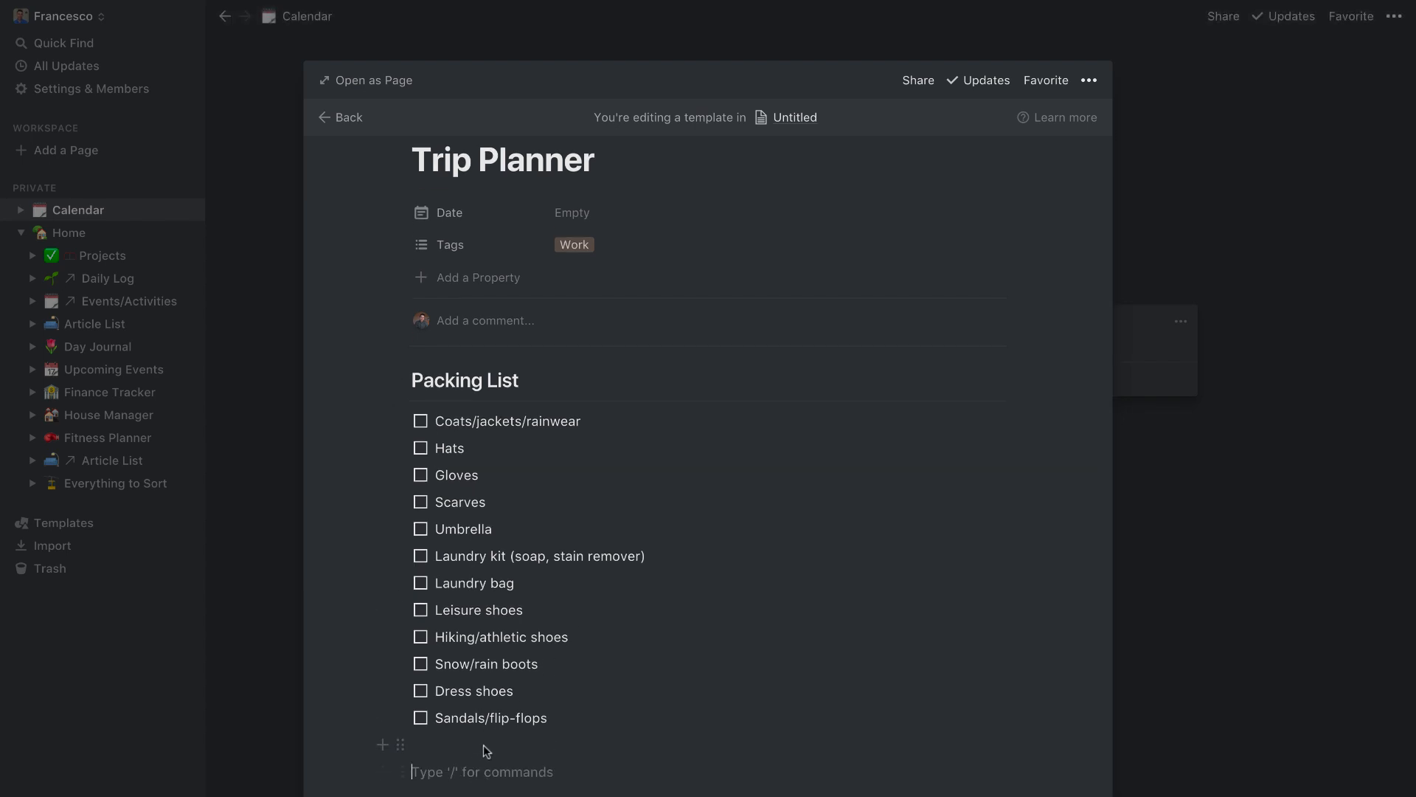
pyautogui.write('/su')
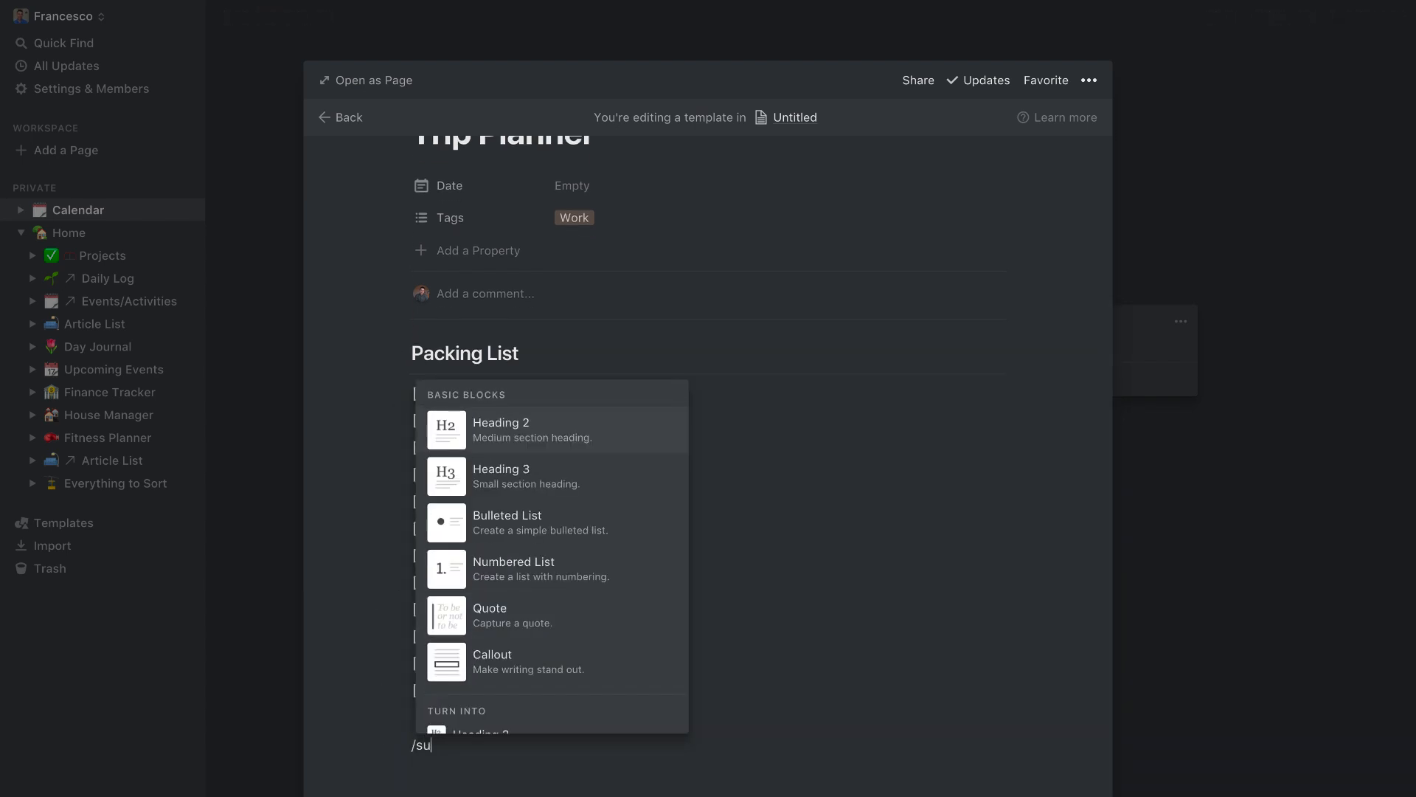
pyautogui.press('Return')
pyautogui.write('Timeline')
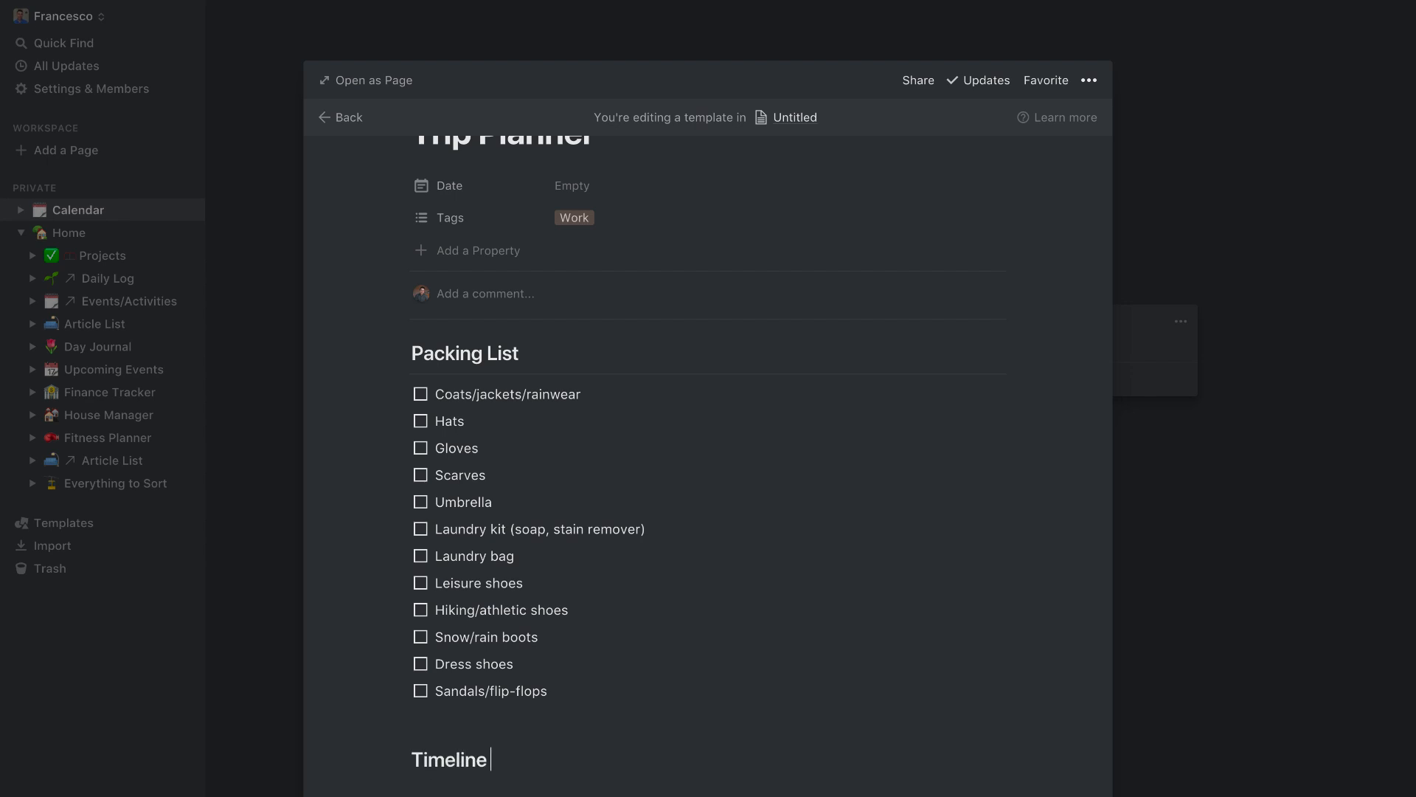
pyautogui.write(' of Events')
pyautogui.press('Return')
pyautogui.write('/')
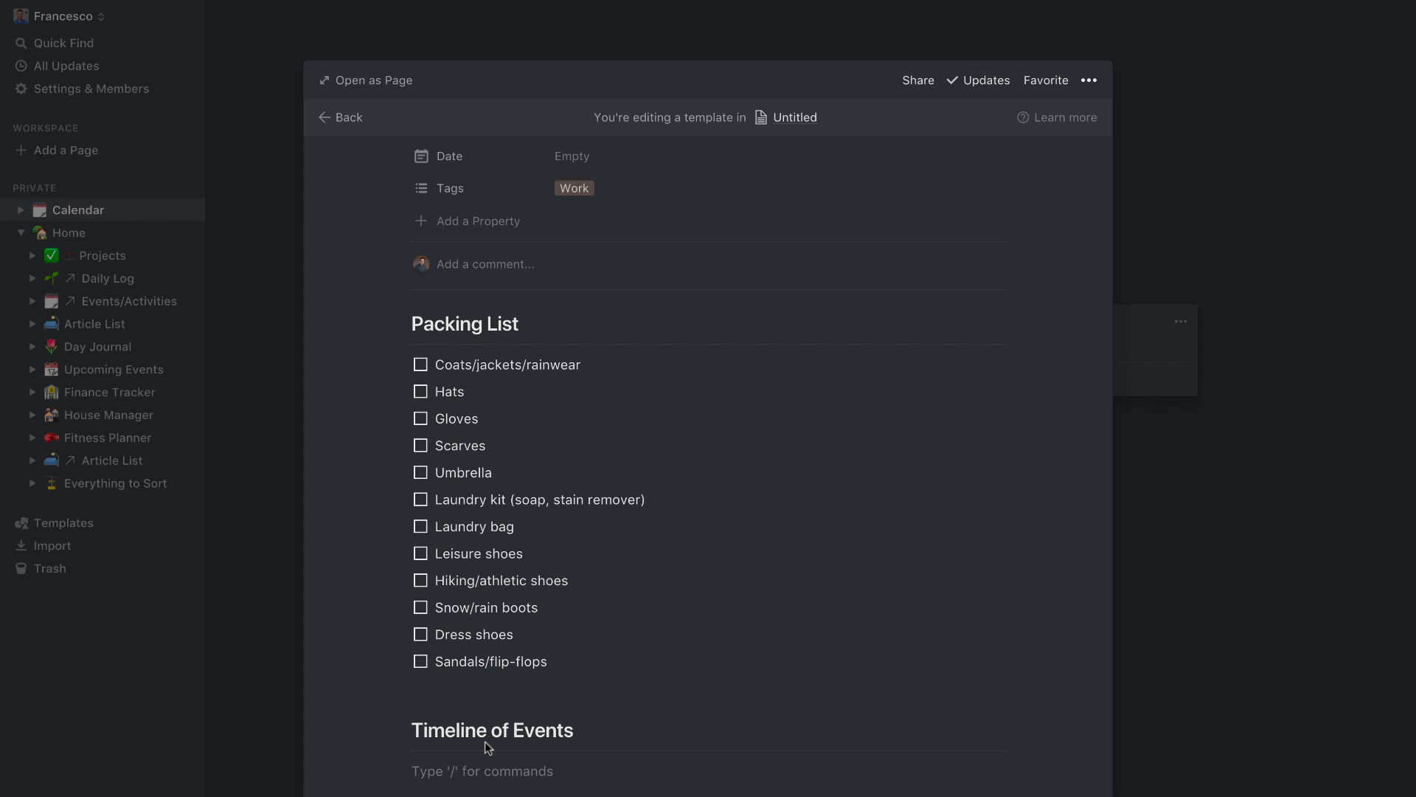
# Step: Add a toggle list block below the Timeline of Events heading
pyautogui.scroll(-1, 490, 731)
pyautogui.write('/')
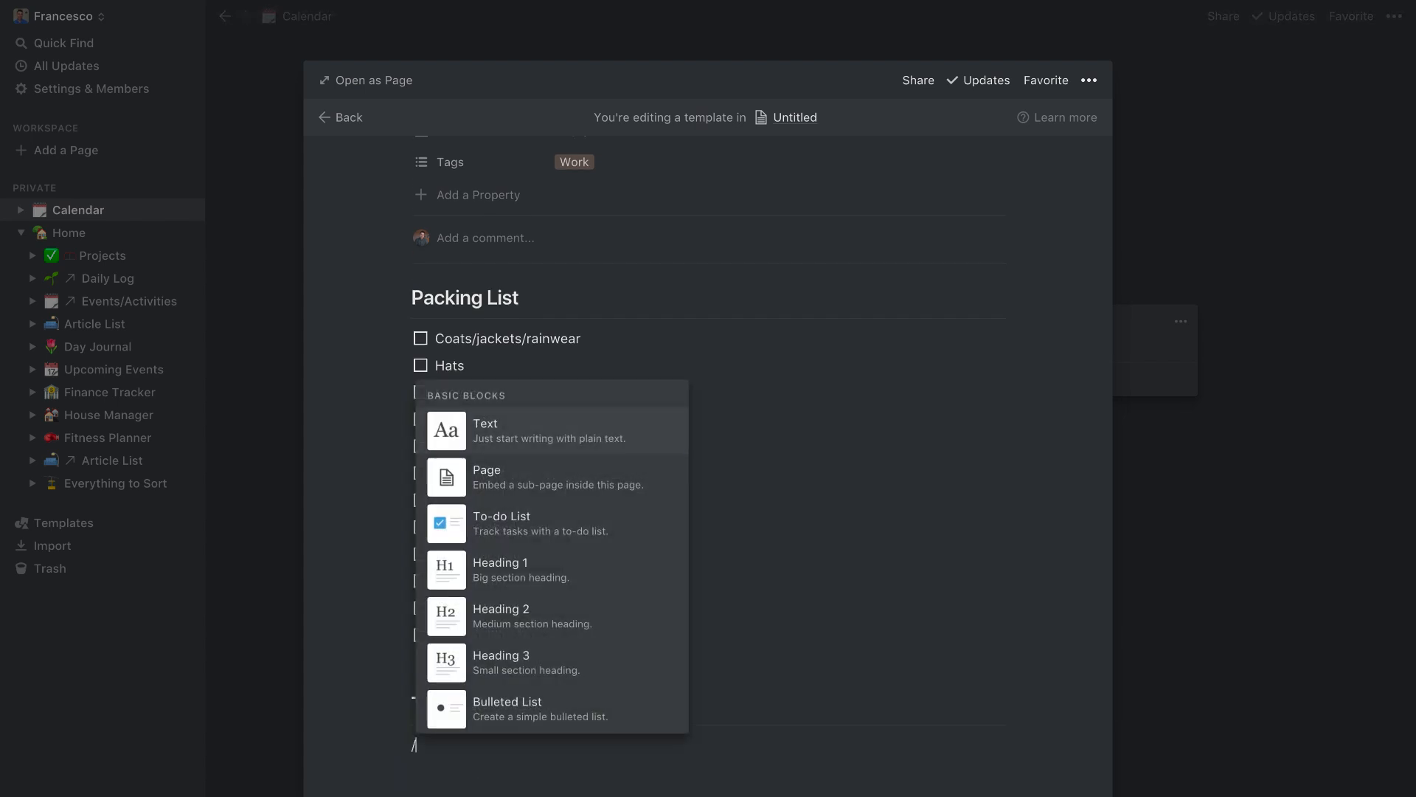
pyautogui.write('togl')
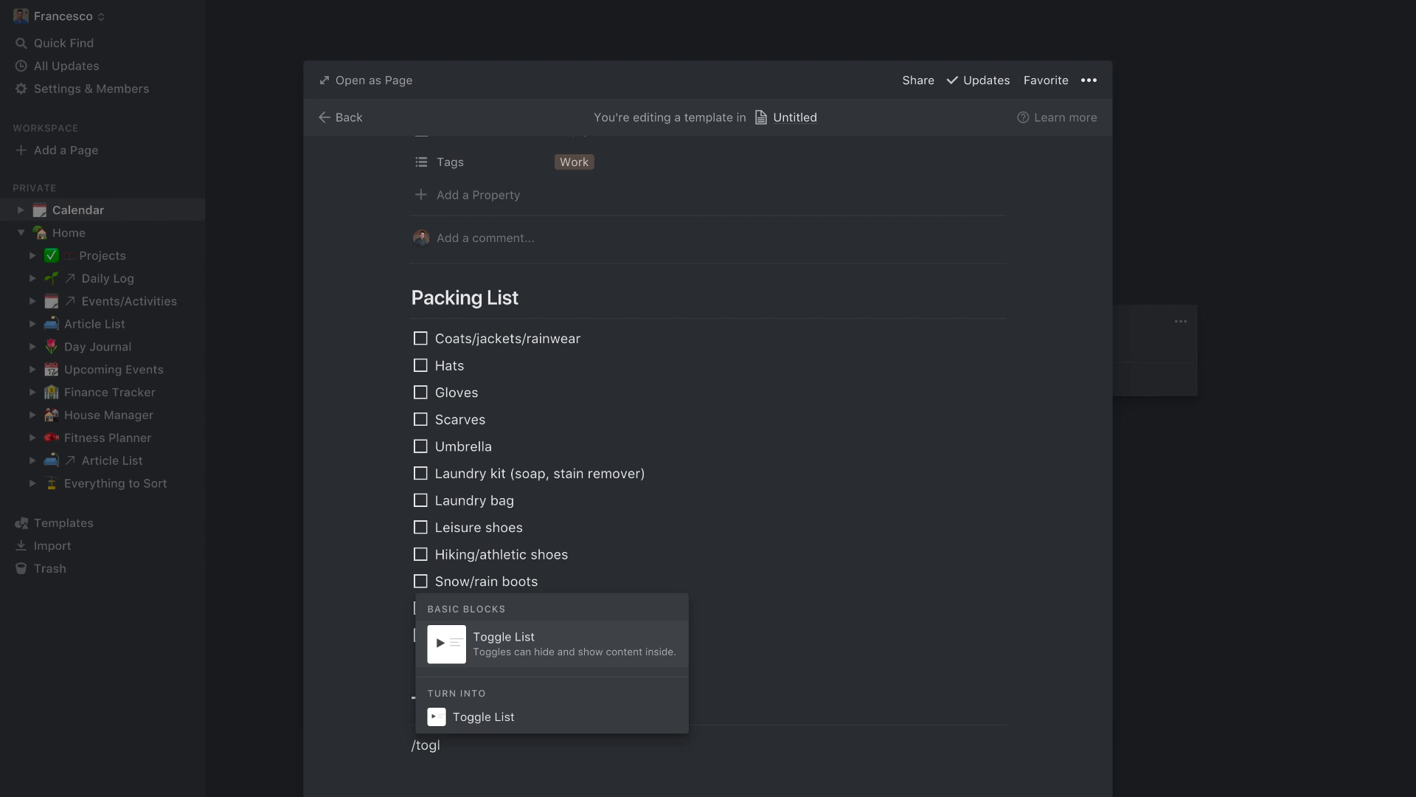
pyautogui.press('Return')
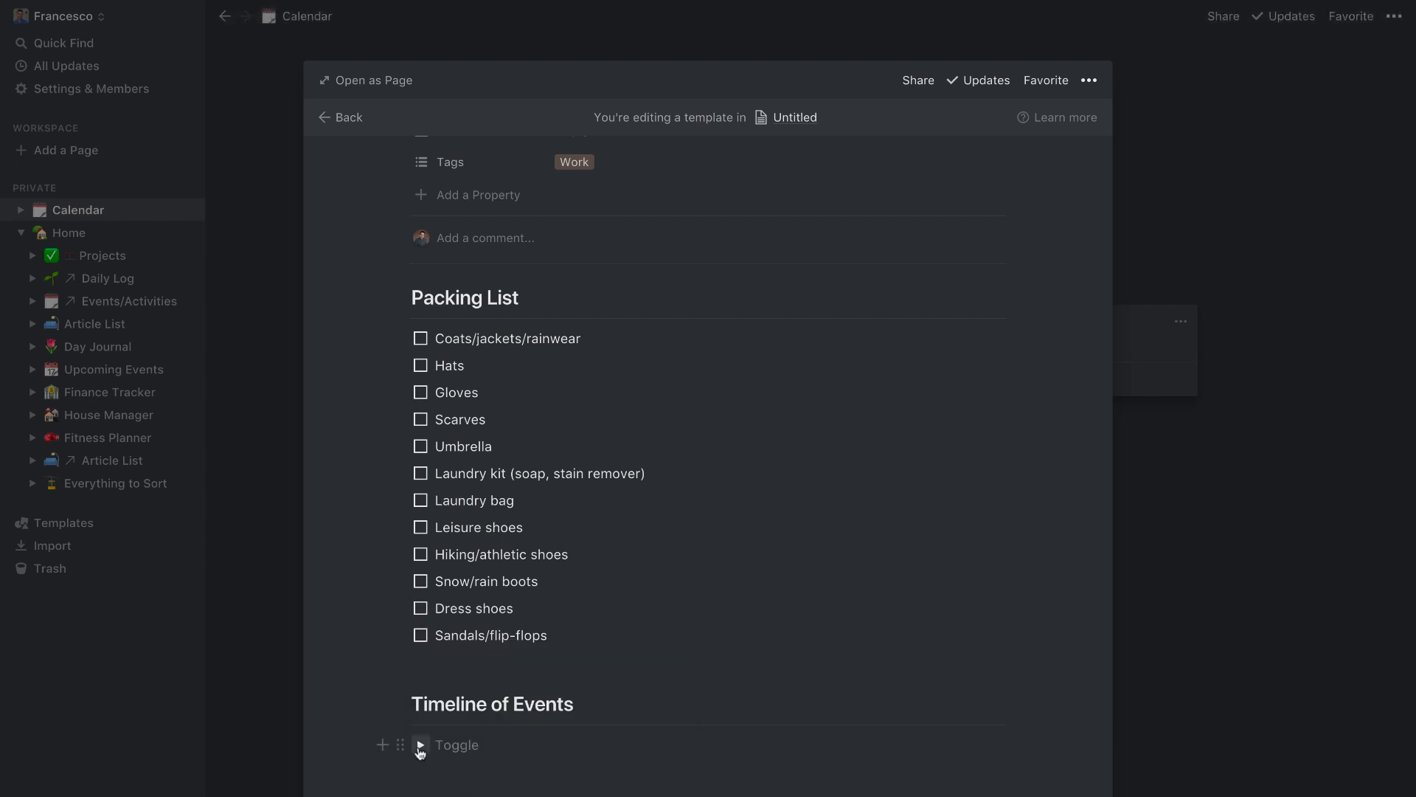
# Step: Move the Timeline of Events heading, divider and toggle into a second column beside the packing list
pyautogui.scroll(-1, 521, 750)
pyautogui.moveTo(401, 665); pyautogui.dragTo(462, 729)
pyautogui.moveTo(397, 677); pyautogui.dragTo(1011, 269)
pyautogui.moveTo(570, 441); pyautogui.dragTo(490, 714)
pyautogui.moveTo(402, 417); pyautogui.dragTo(559, 304)
# Step: Give the Packing List heading a green background and the Timeline of Events heading a purple background
pyautogui.click(398, 370)
pyautogui.moveTo(337, 459)
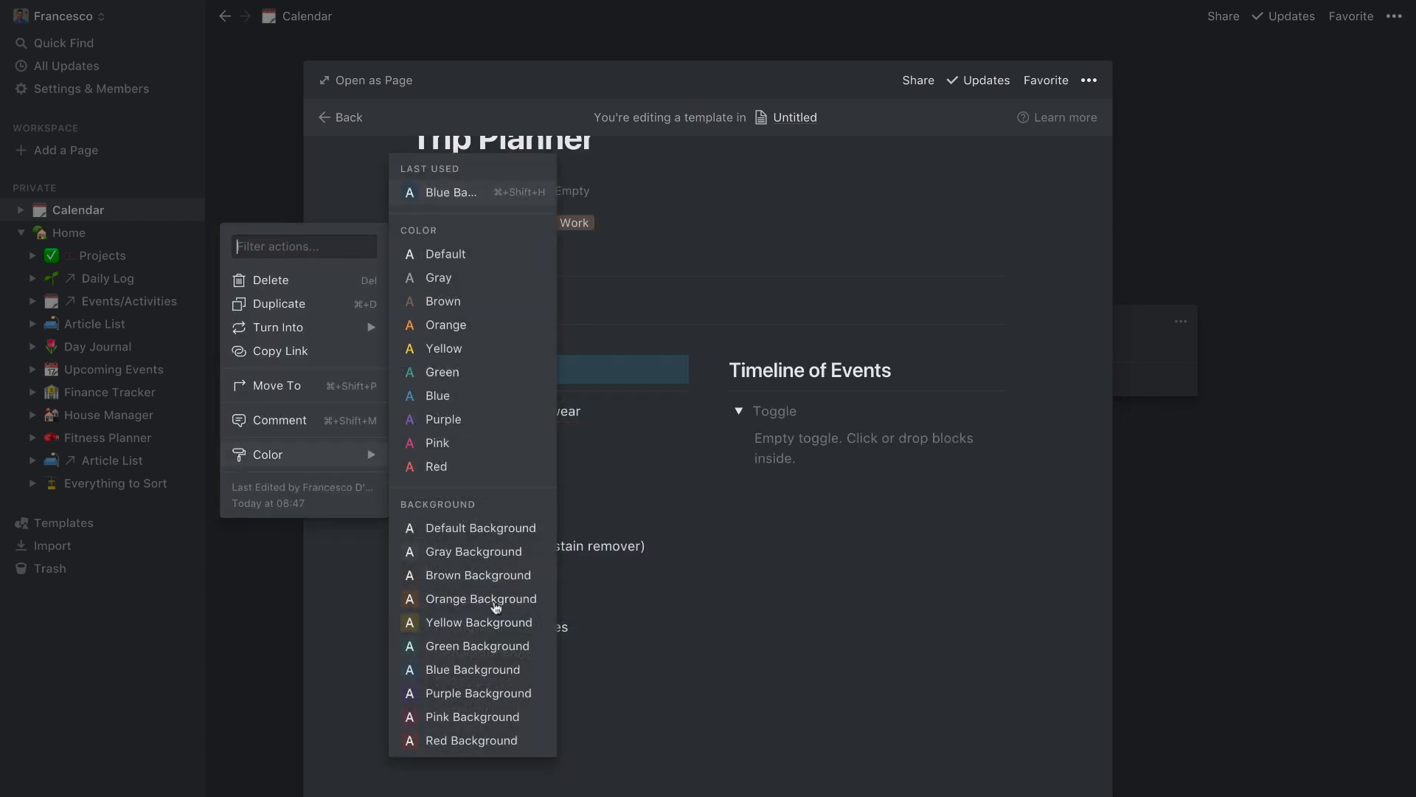
pyautogui.click(472, 647)
pyautogui.click(720, 369)
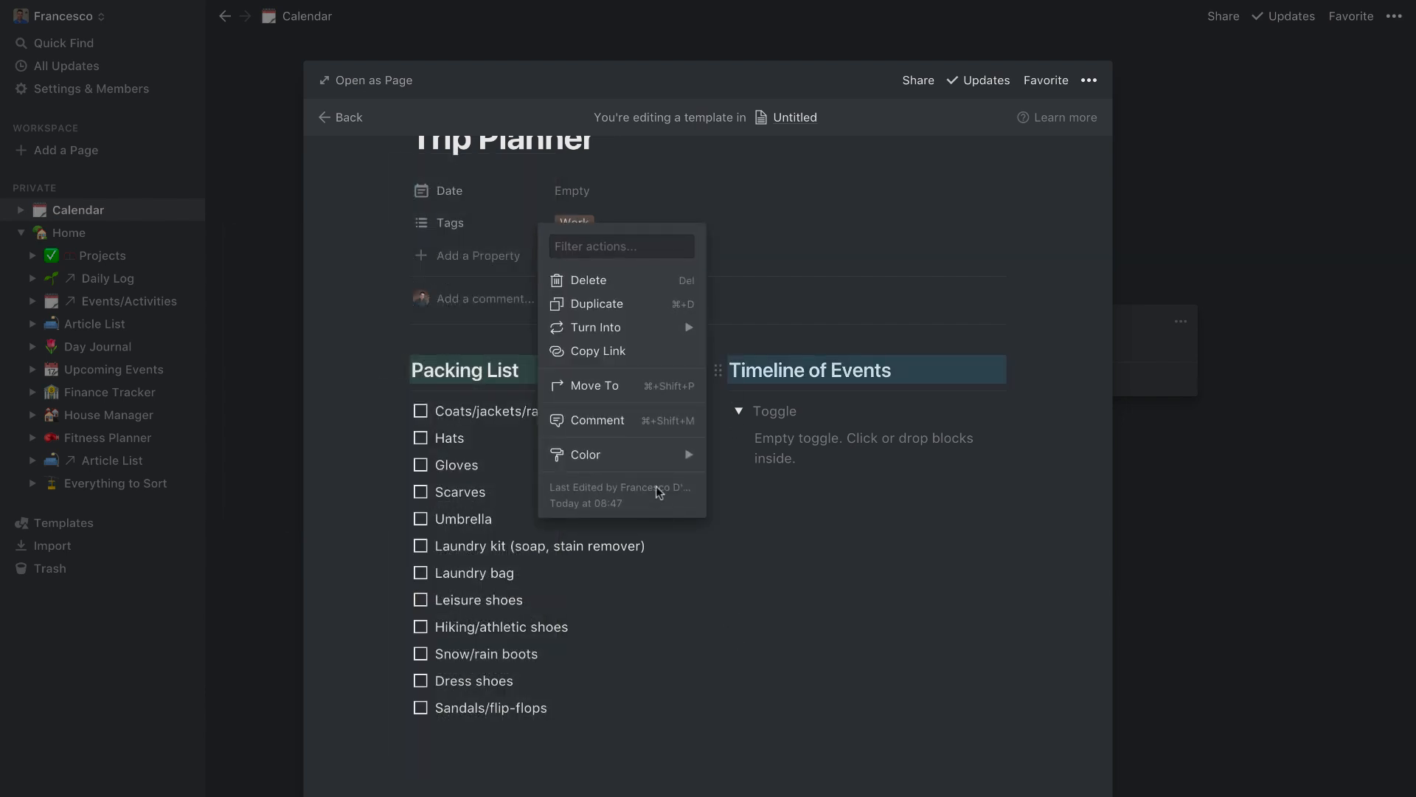
pyautogui.moveTo(627, 452)
pyautogui.click(790, 692)
# Step: Name the toggle under Timeline of Events "Itinerary"
pyautogui.click(809, 487)
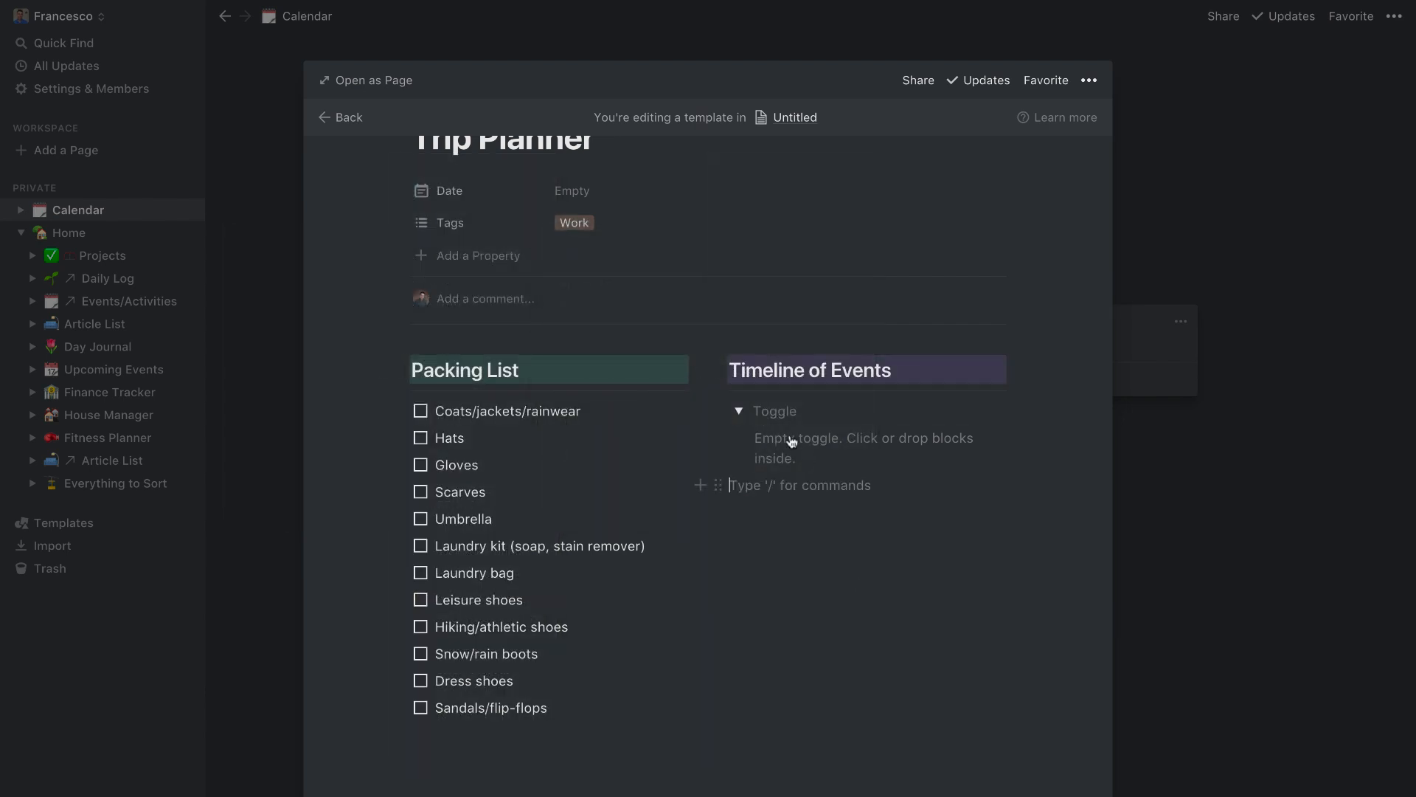
pyautogui.click(796, 455)
pyautogui.click(785, 411)
pyautogui.write('Iti')
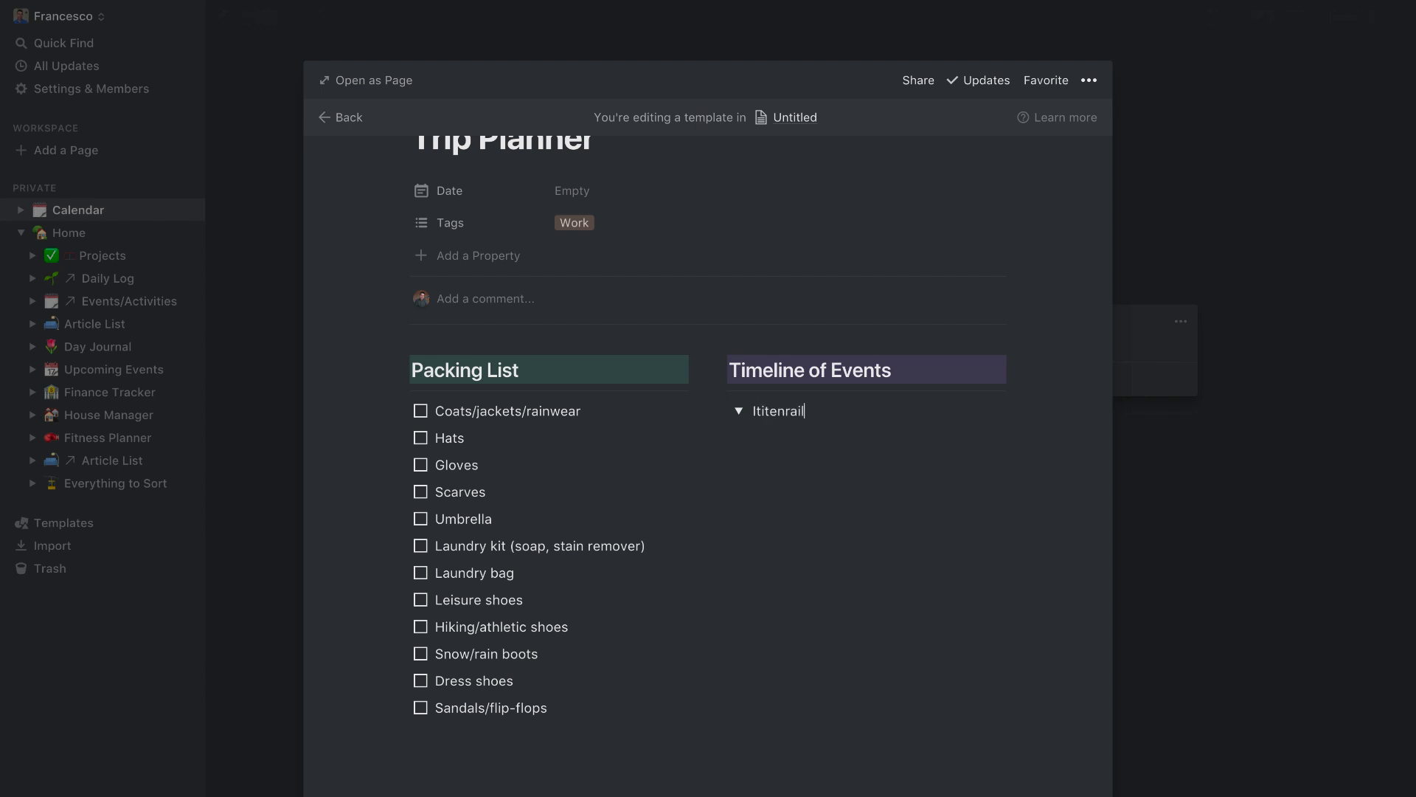
pyautogui.write('tenrail')
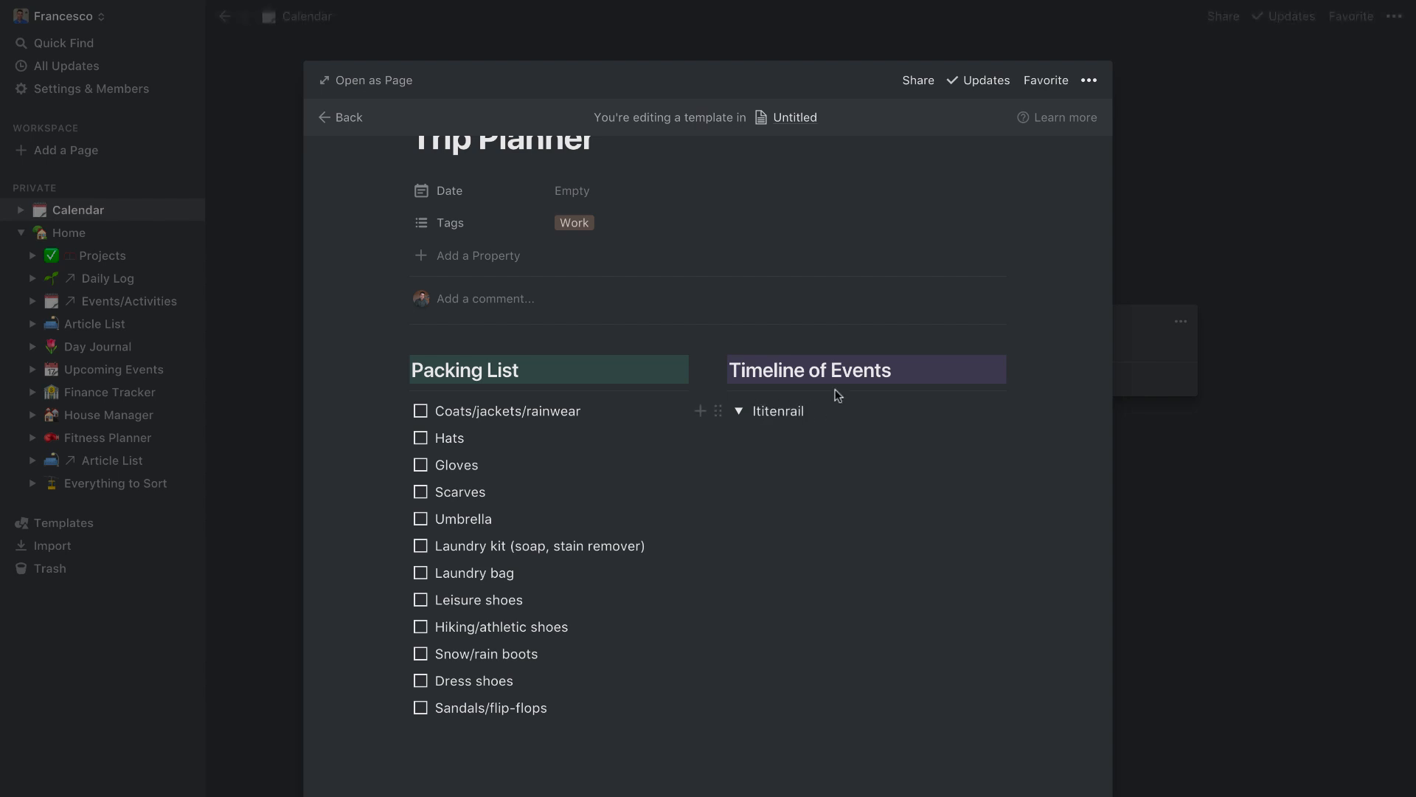
pyautogui.rightClick(780, 411)
pyautogui.press('Escape')
pyautogui.write('It')
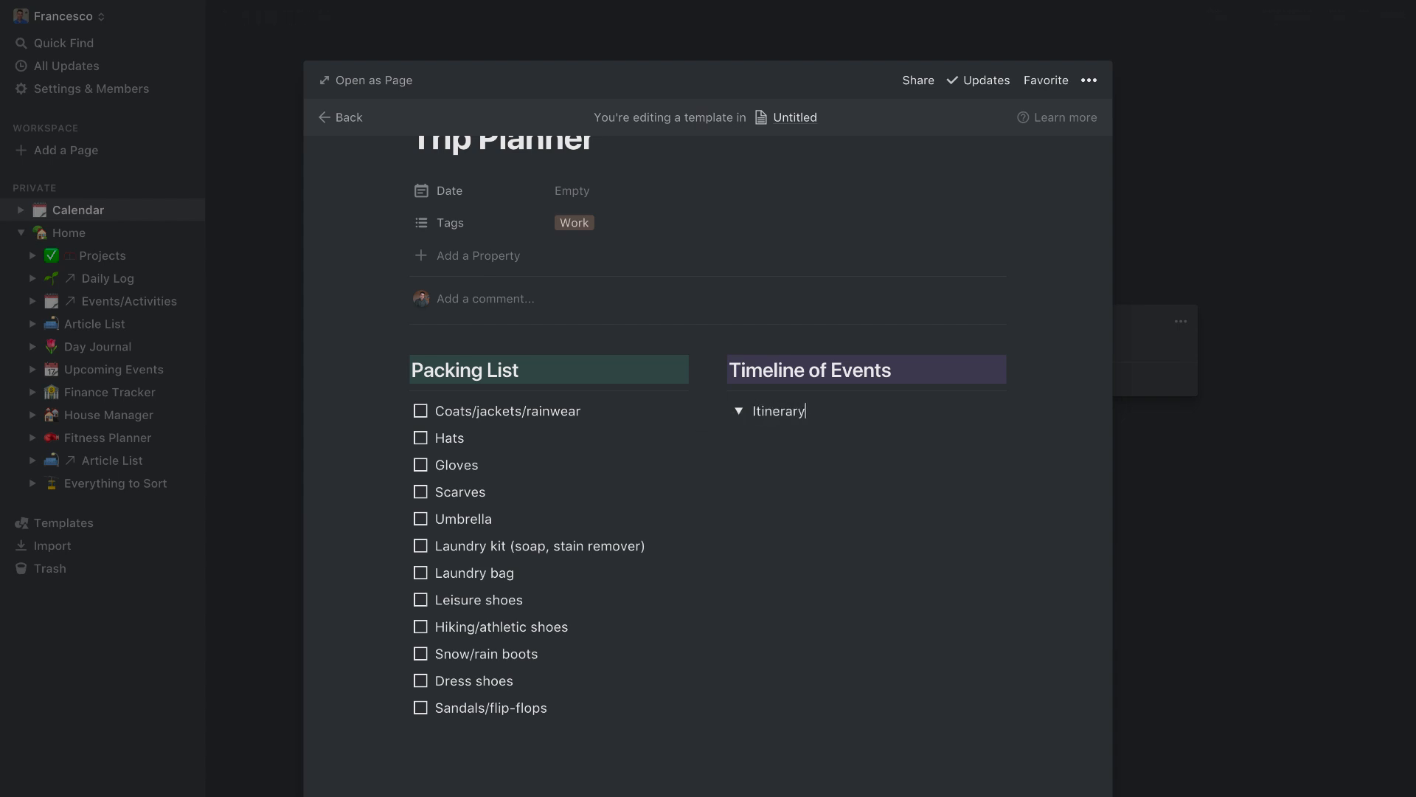
pyautogui.press('Return')
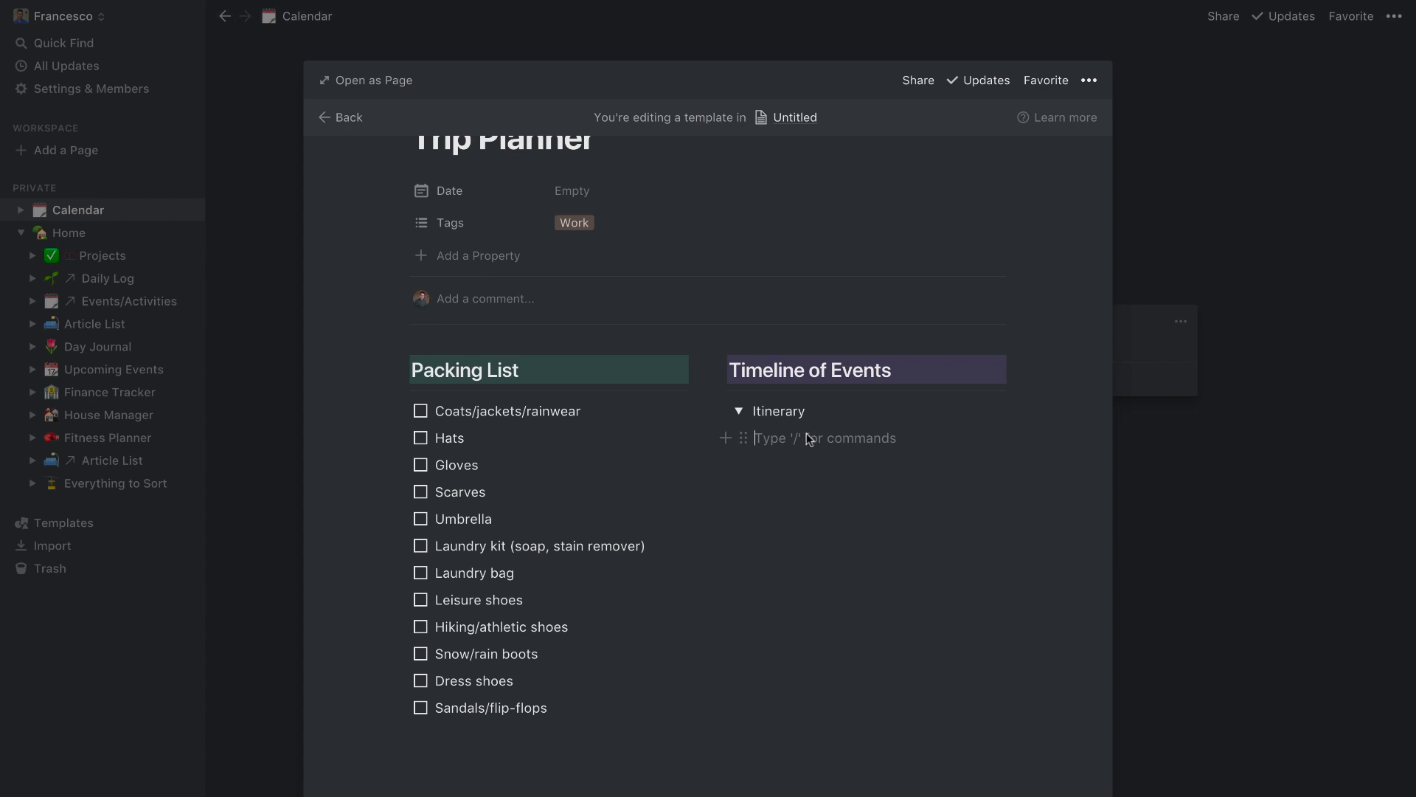
pyautogui.write('11Am -')
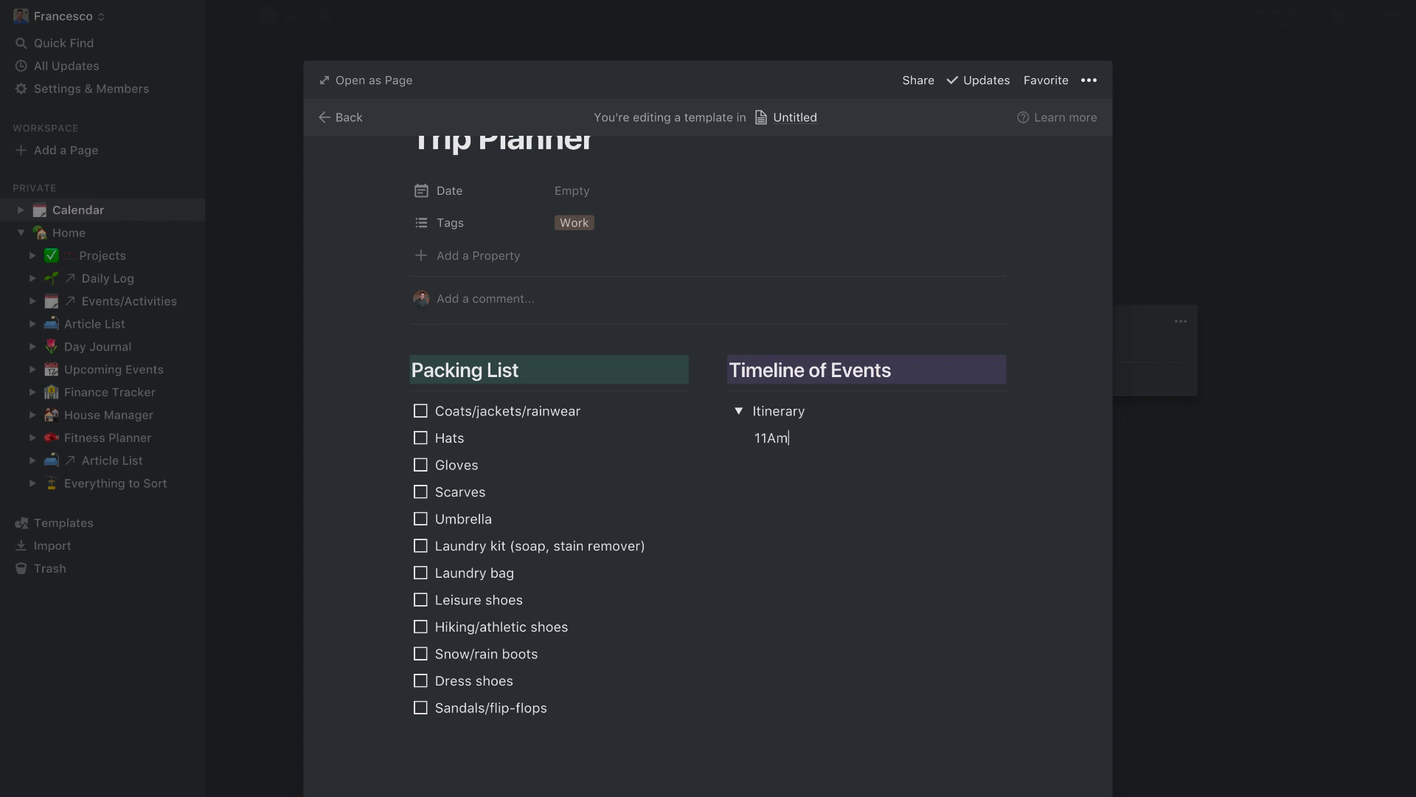
pyautogui.press('BackSpace')
pyautogui.press('BackSpace')
pyautogui.press('BackSpace')
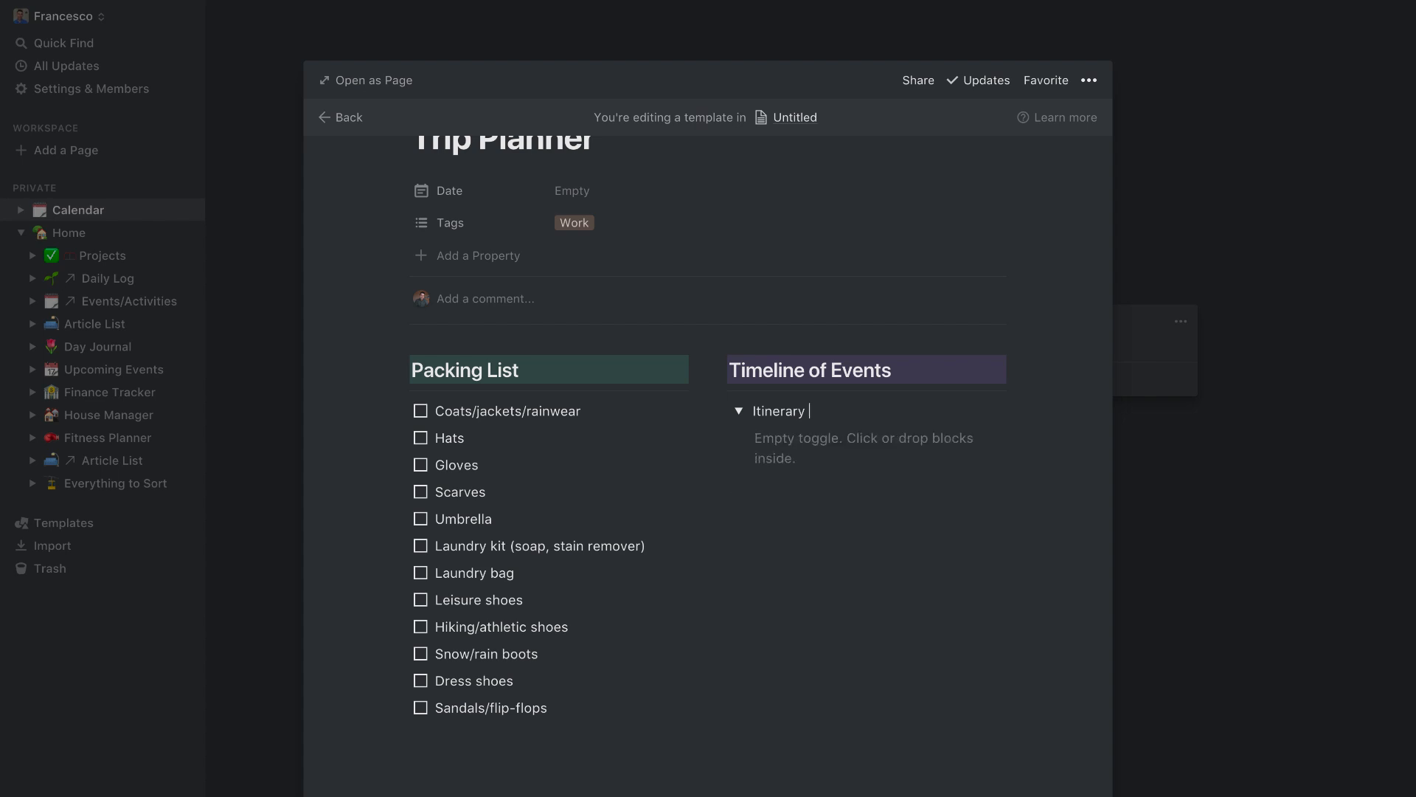
# Step: Add the line "Times for the event" inside the Itinerary toggle and return from the template to the calendar
pyautogui.press('Return')
pyautogui.write('Times for the event')
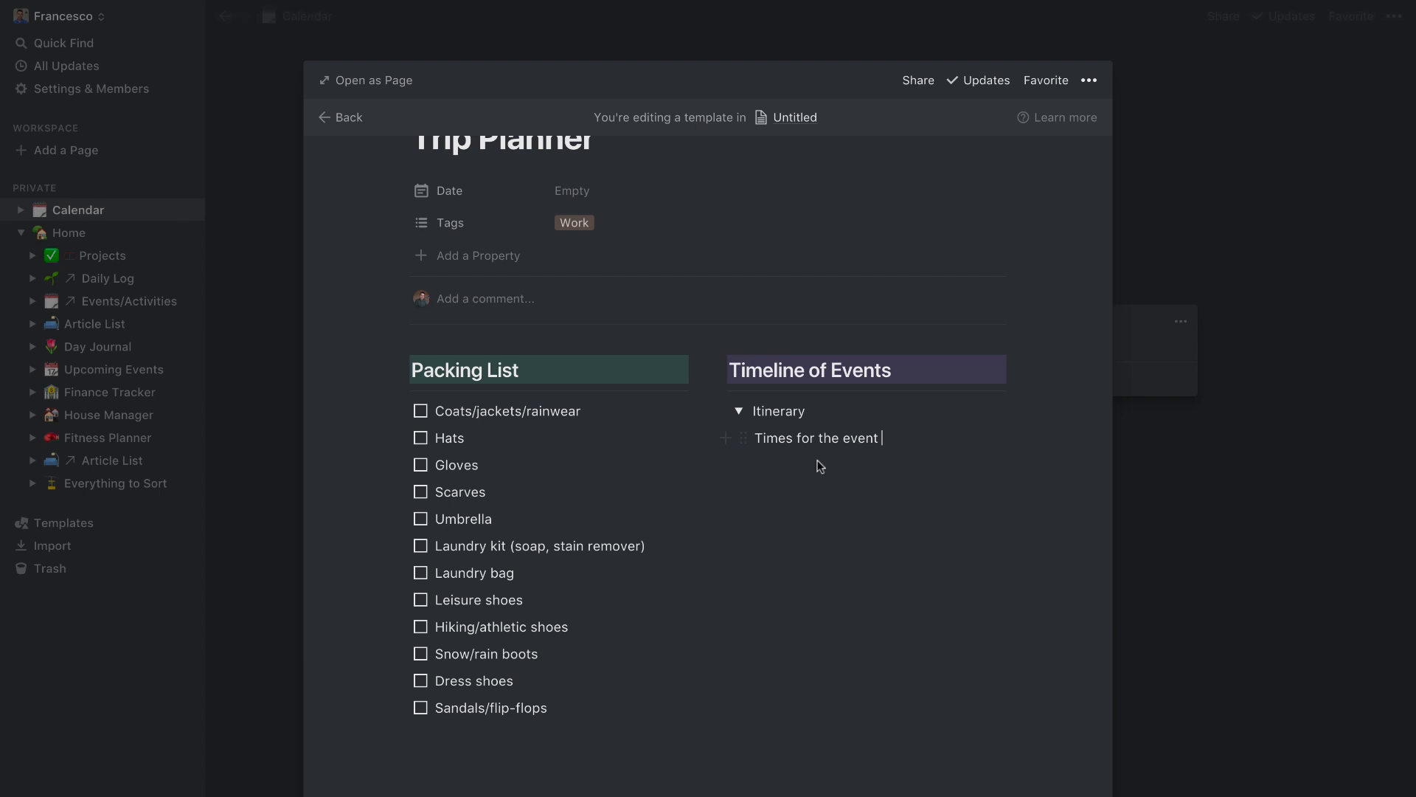
pyautogui.scroll(2, 782, 480)
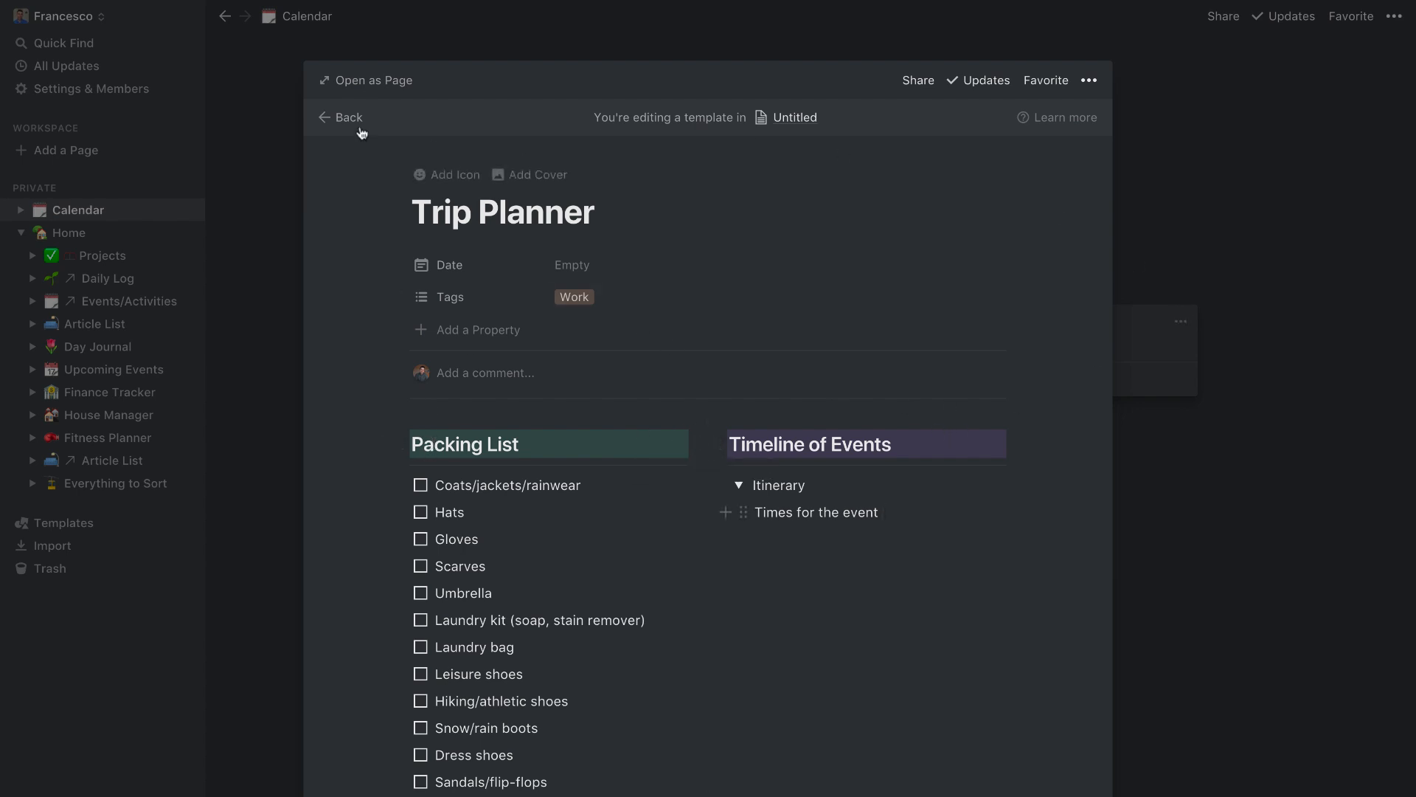
pyautogui.click(329, 118)
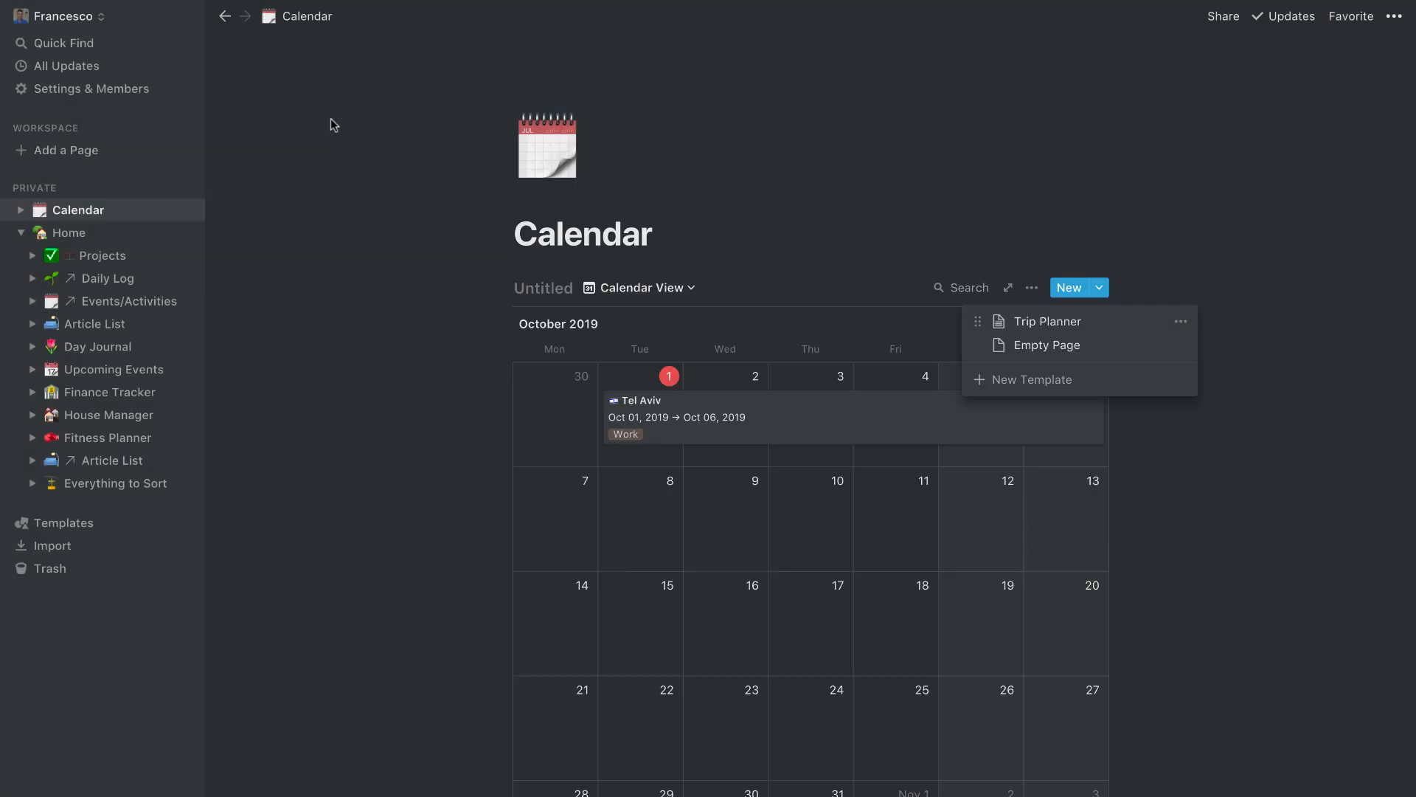
# Step: Open the Tel Aviv event from the calendar and apply the Trip Planner template to it
pyautogui.click(415, 352)
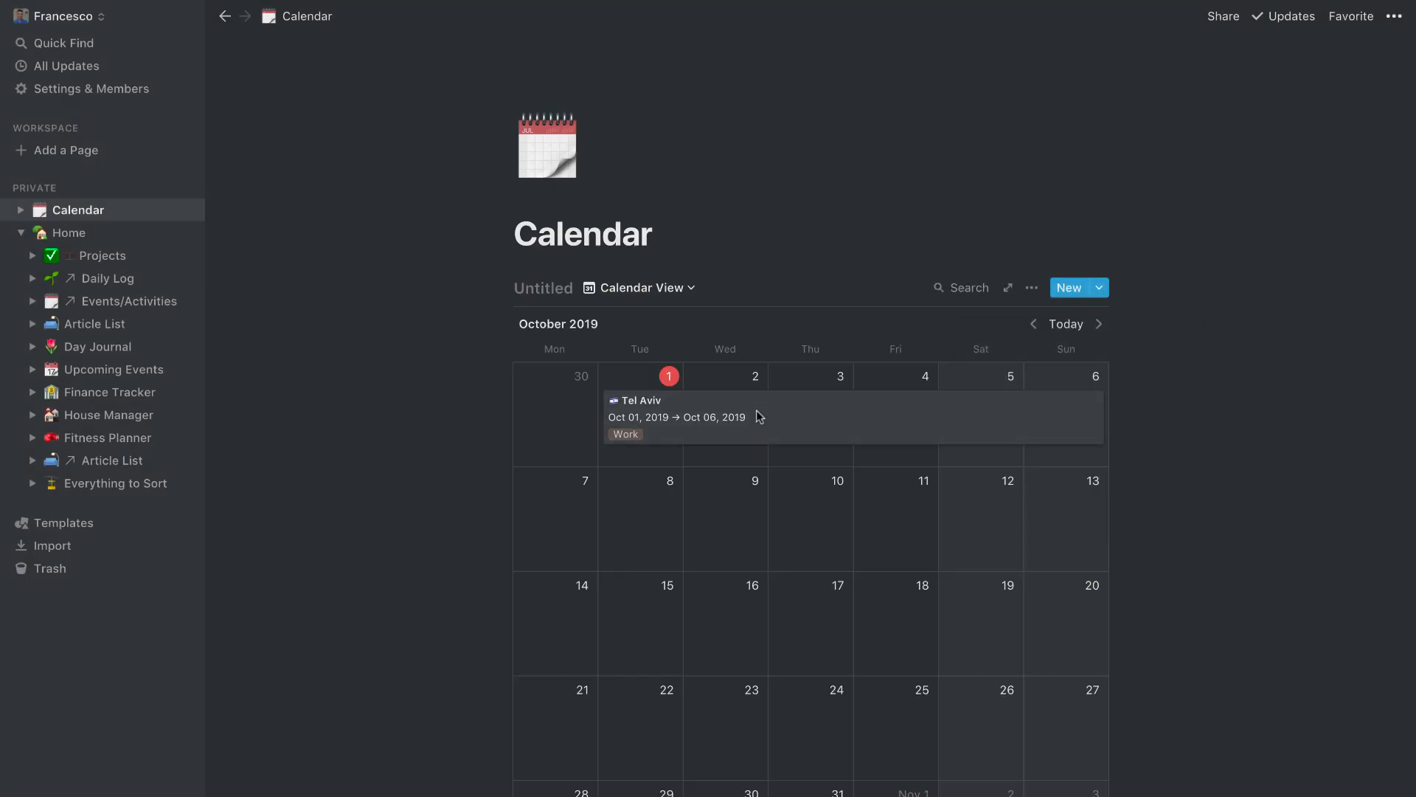
pyautogui.click(755, 410)
pyautogui.click(484, 574)
pyautogui.scroll(-2, 623, 554)
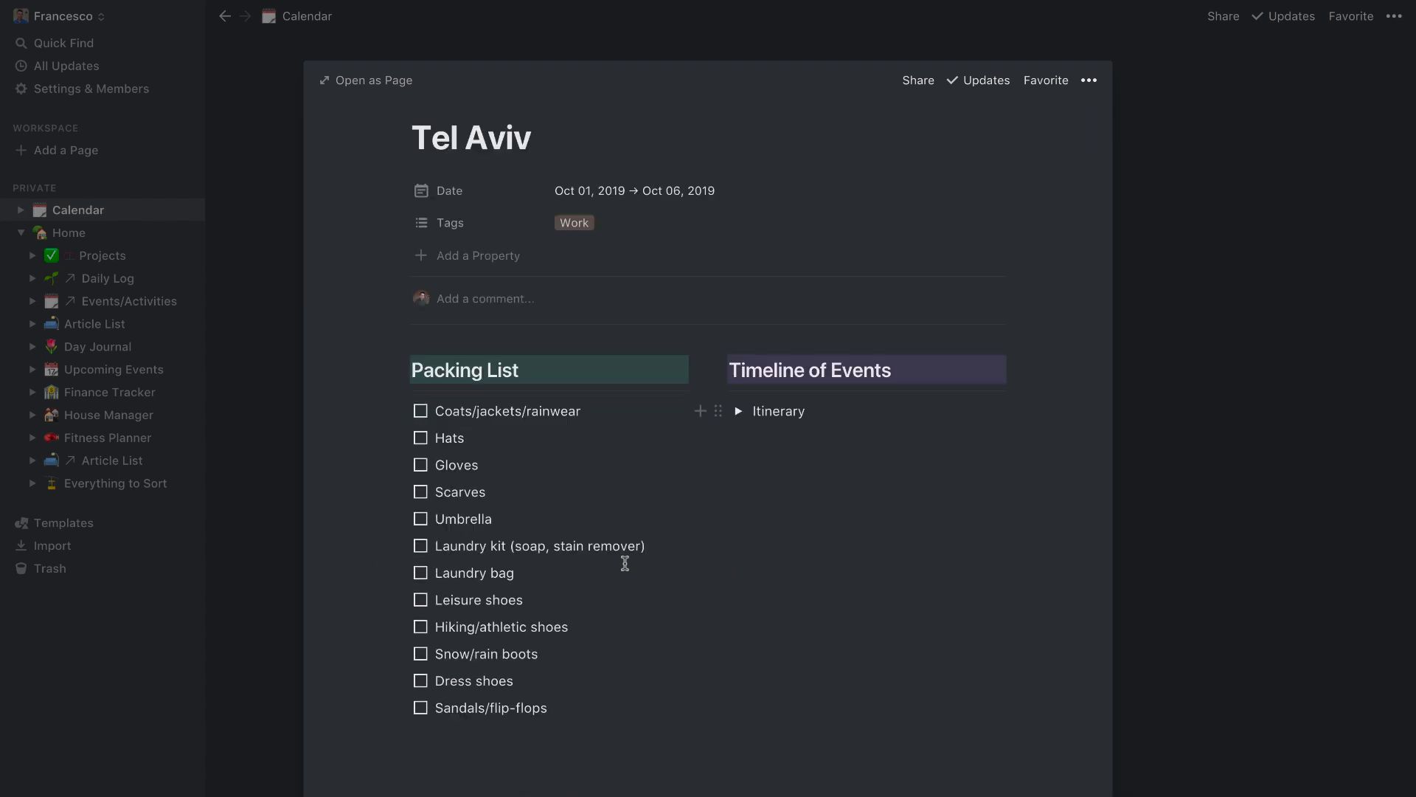
# Step: Check off Hats, Scarves and Umbrella in the Tel Aviv packing list
pyautogui.click(421, 437)
pyautogui.click(420, 492)
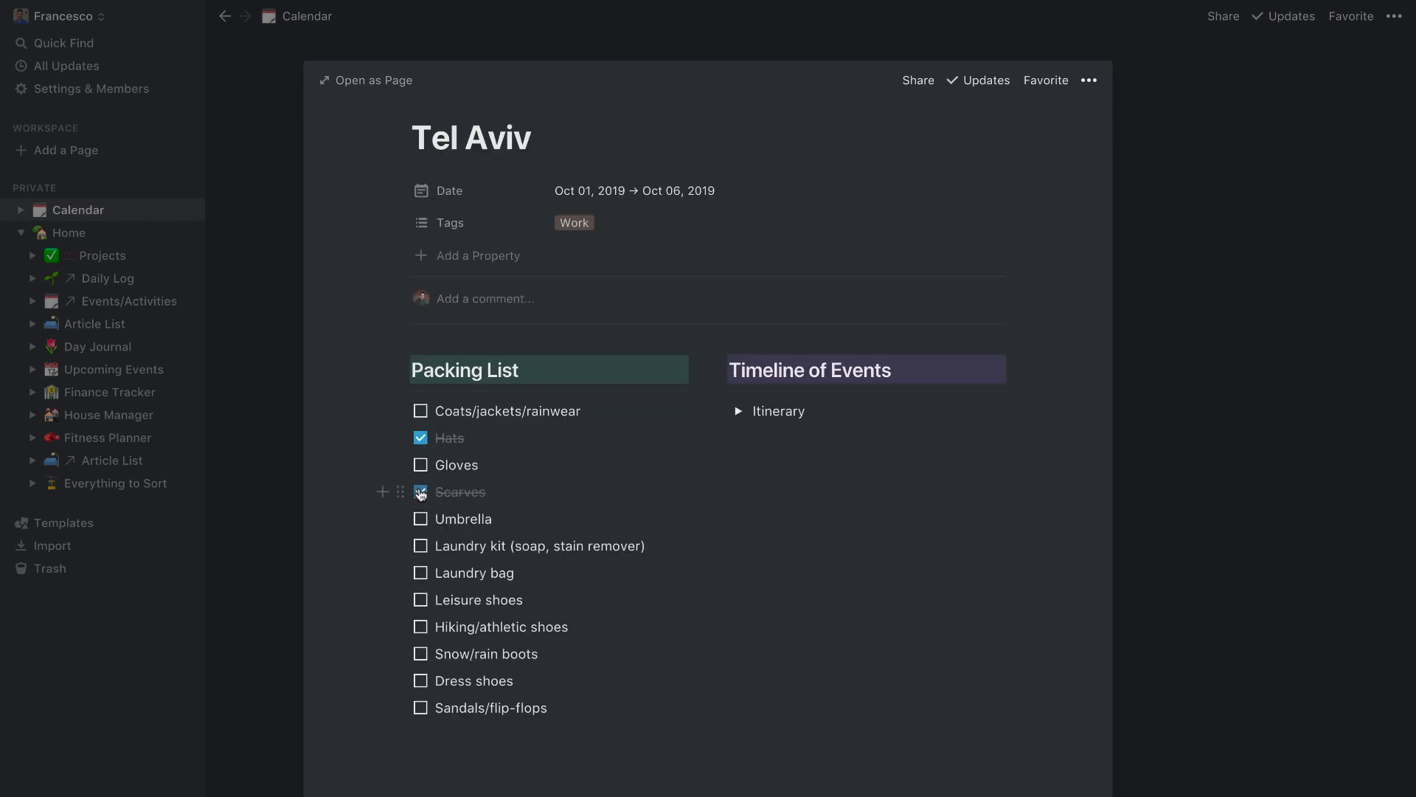
pyautogui.click(421, 519)
# Step: Add the bullet "11AM - Get flight from Luton" inside the Itinerary toggle and return to the calendar
pyautogui.moveTo(707, 465)
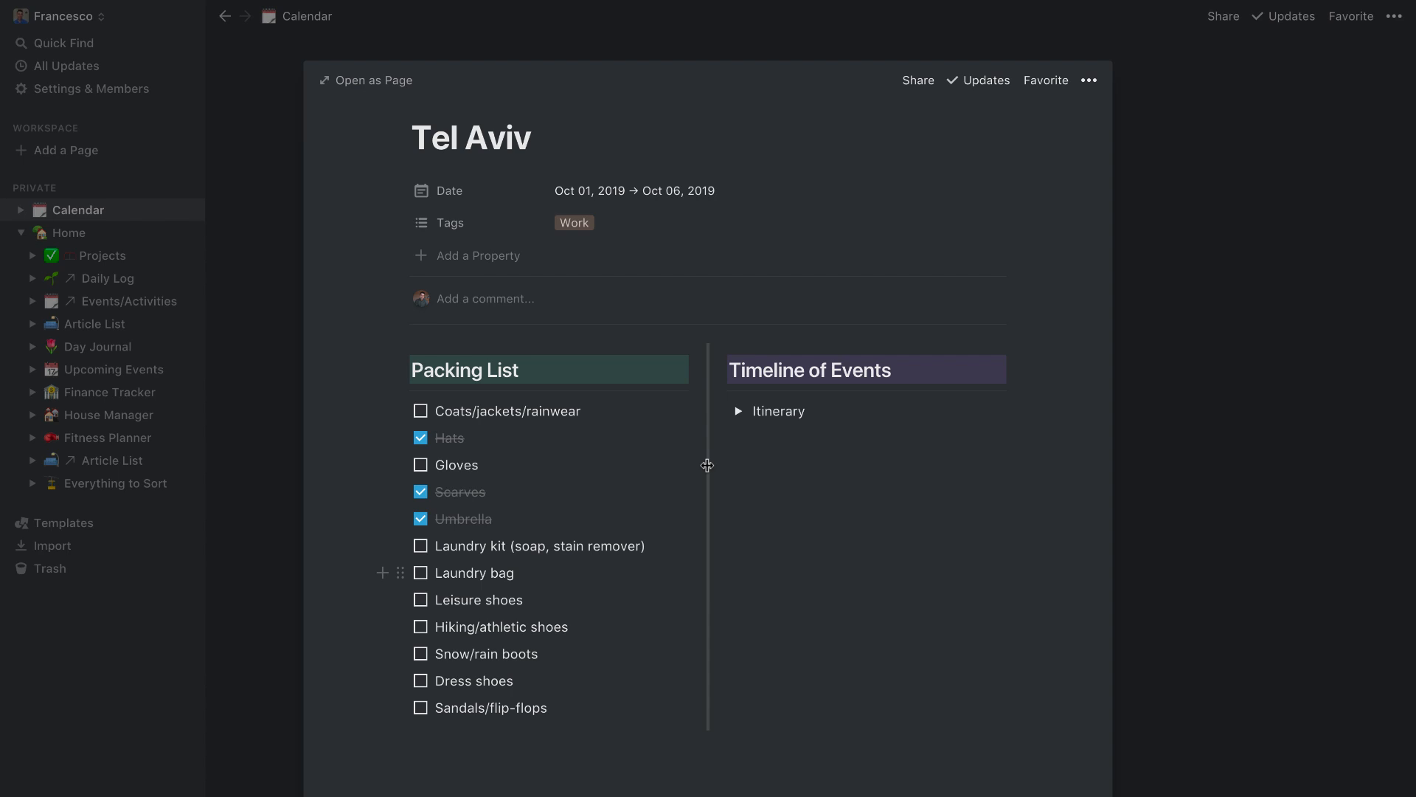
pyautogui.click(738, 411)
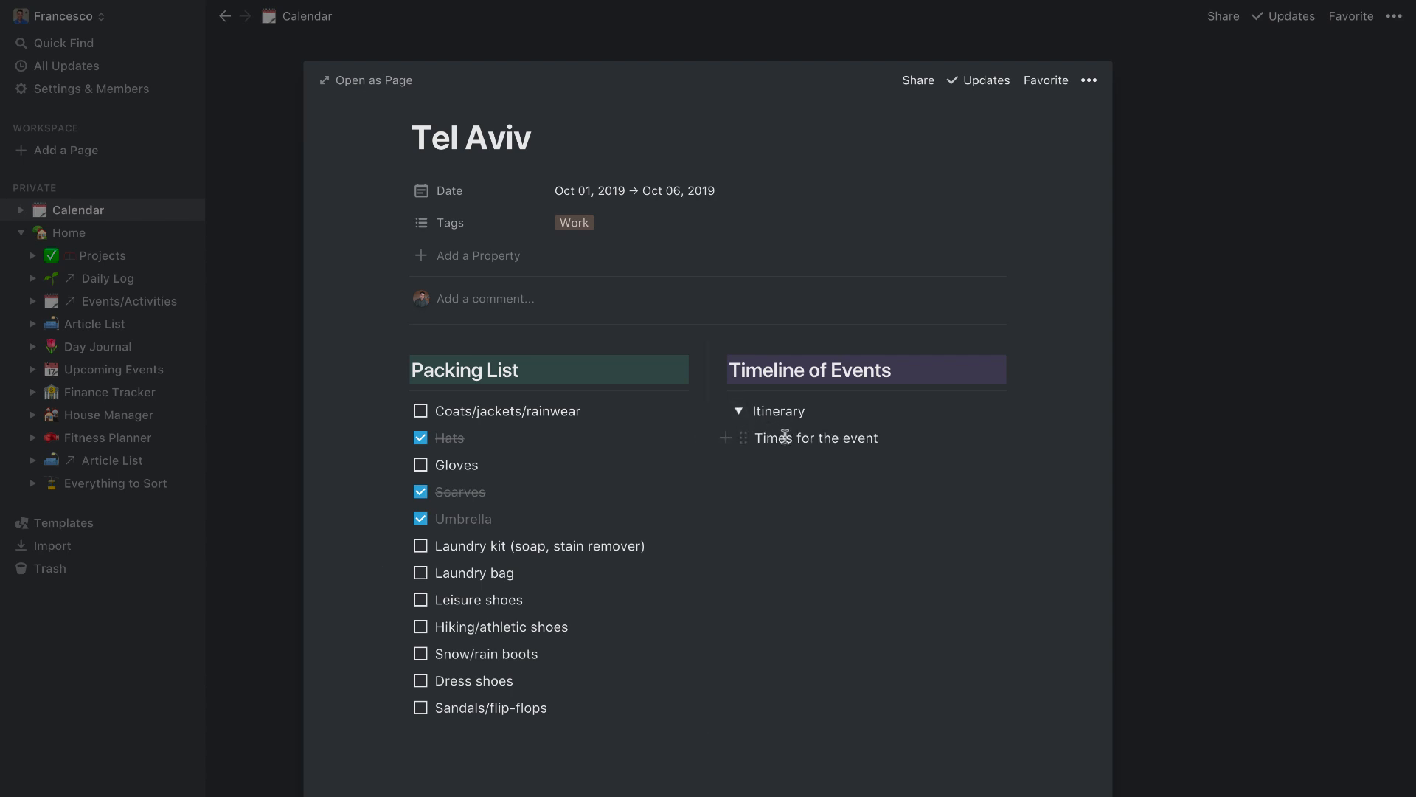
pyautogui.click(937, 440)
pyautogui.press('Return')
pyautogui.write('- 11AM')
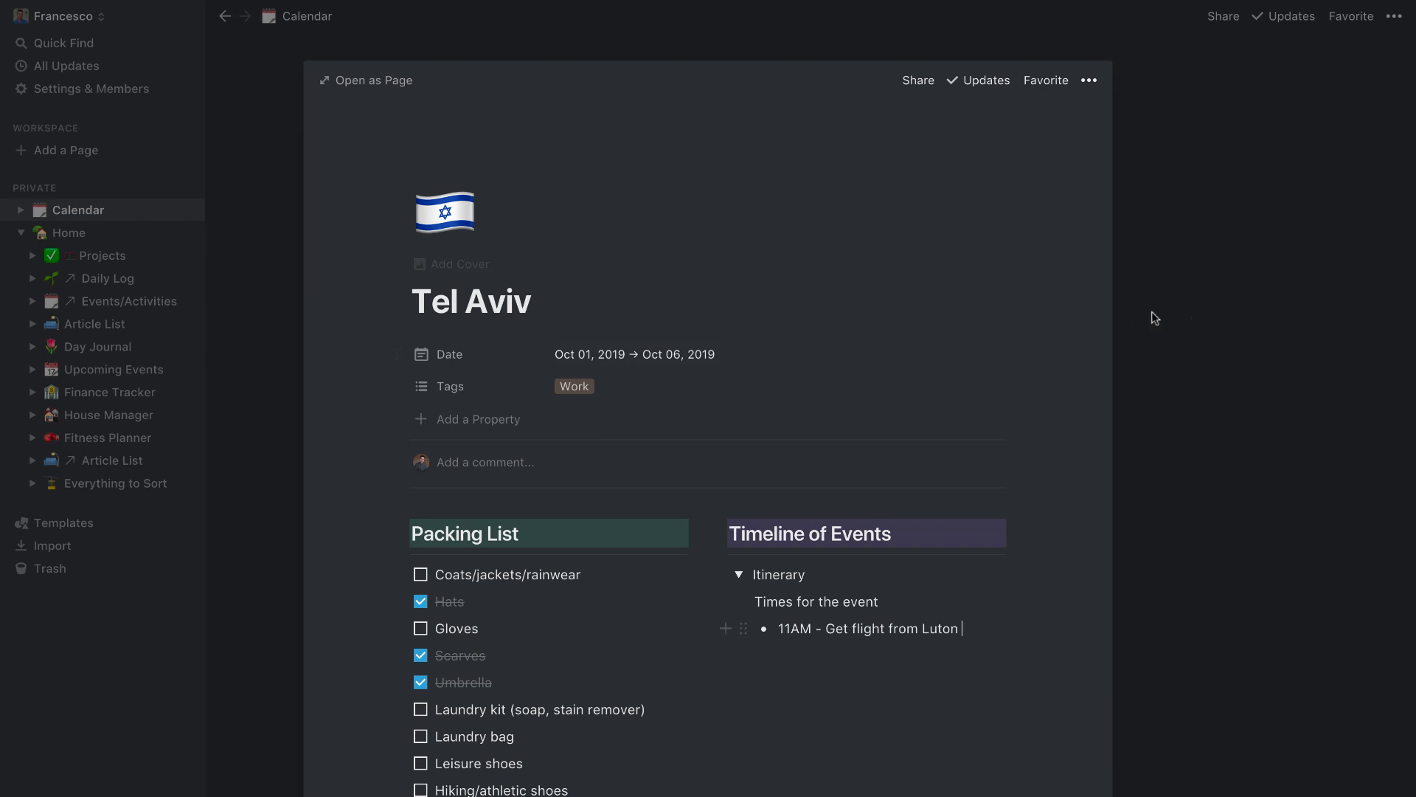
pyautogui.click(1202, 317)
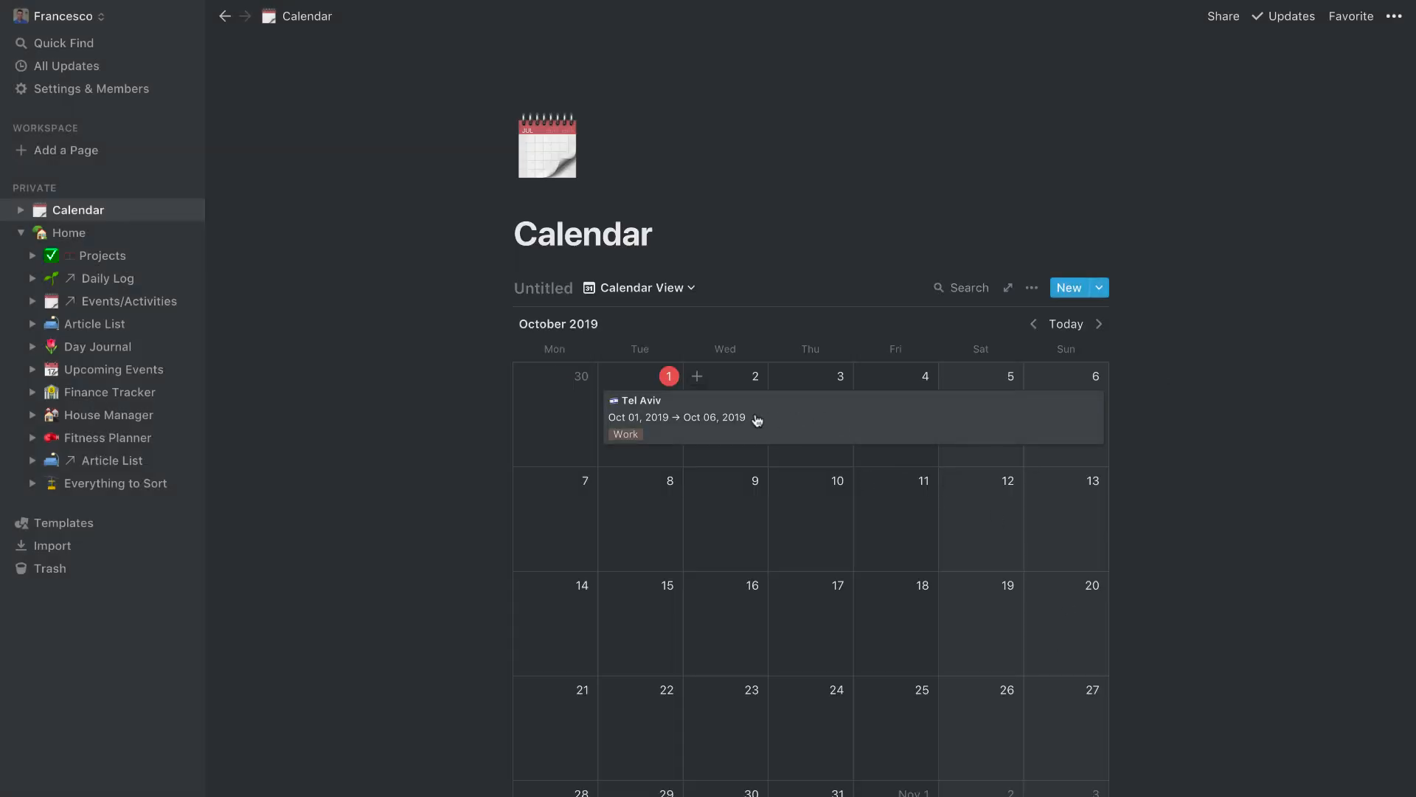
# Step: Switch the inline database from Calendar View to the gallery named Untitled View
pyautogui.click(659, 291)
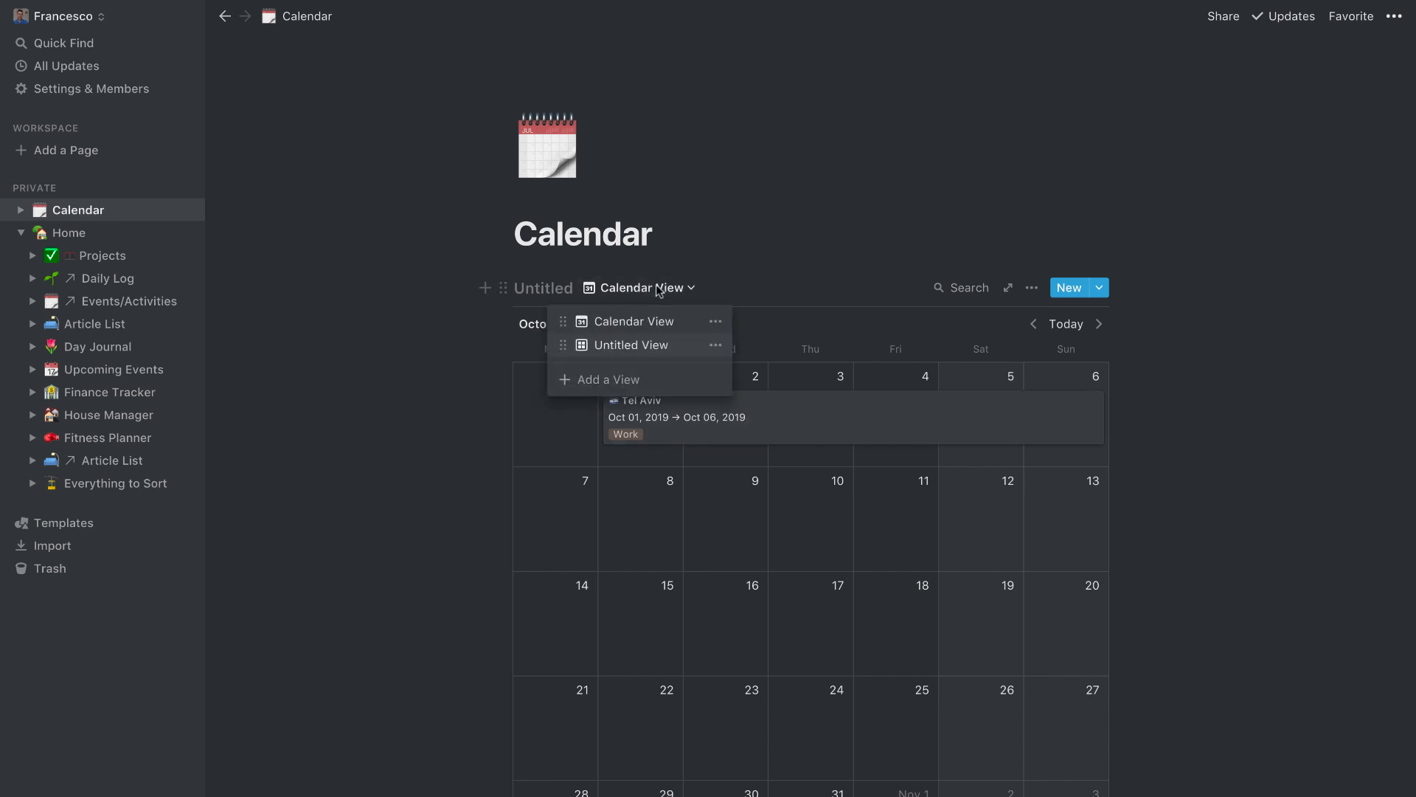
pyautogui.click(633, 344)
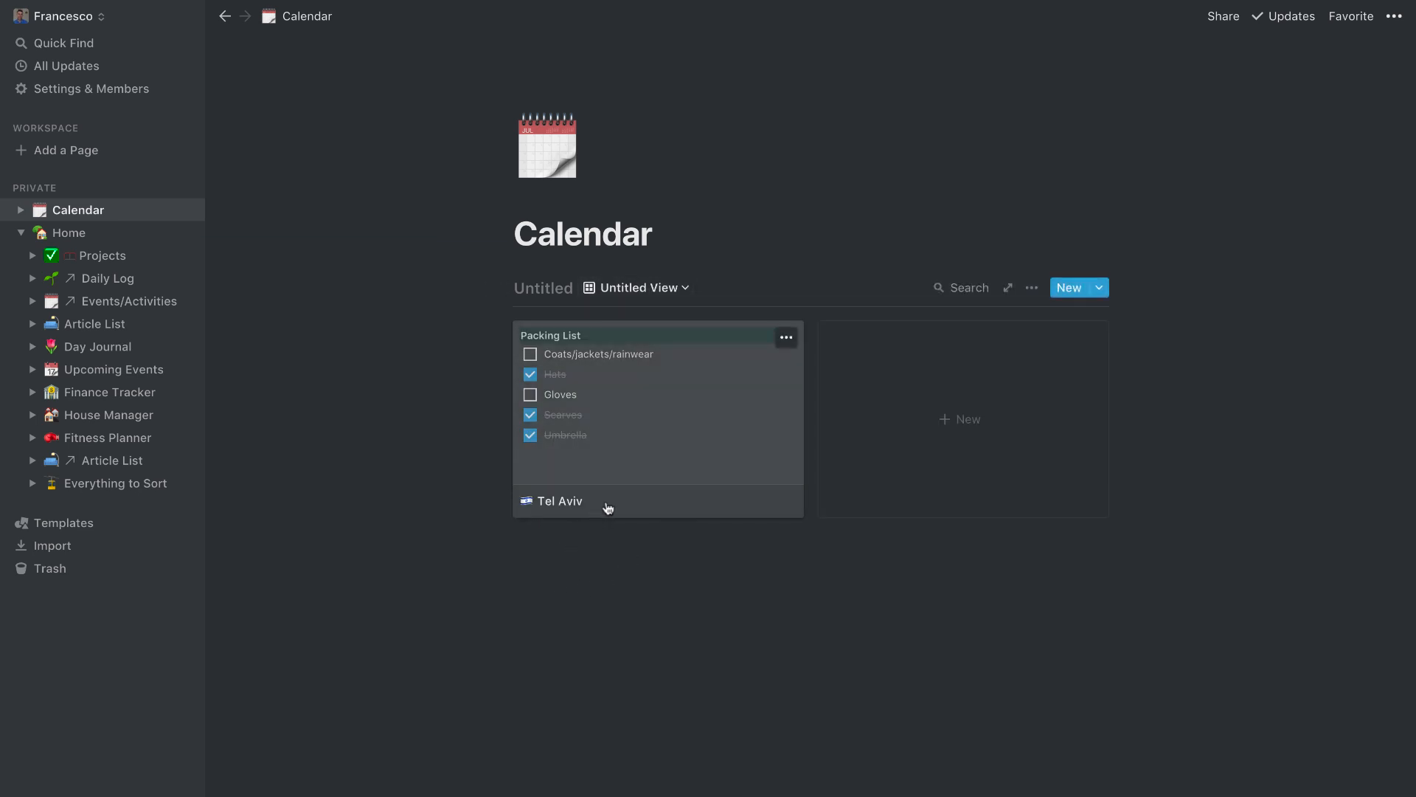
pyautogui.click(643, 287)
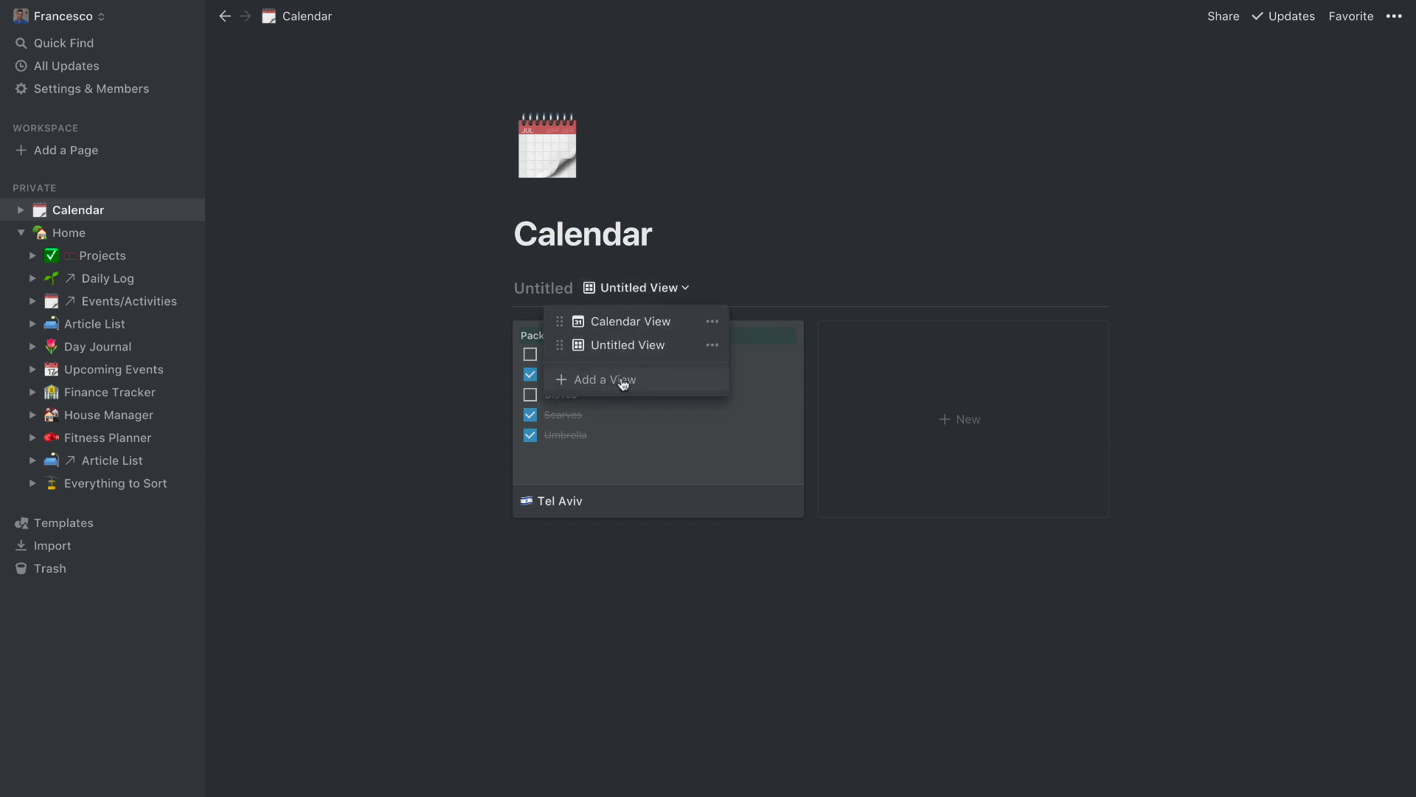
pyautogui.click(626, 483)
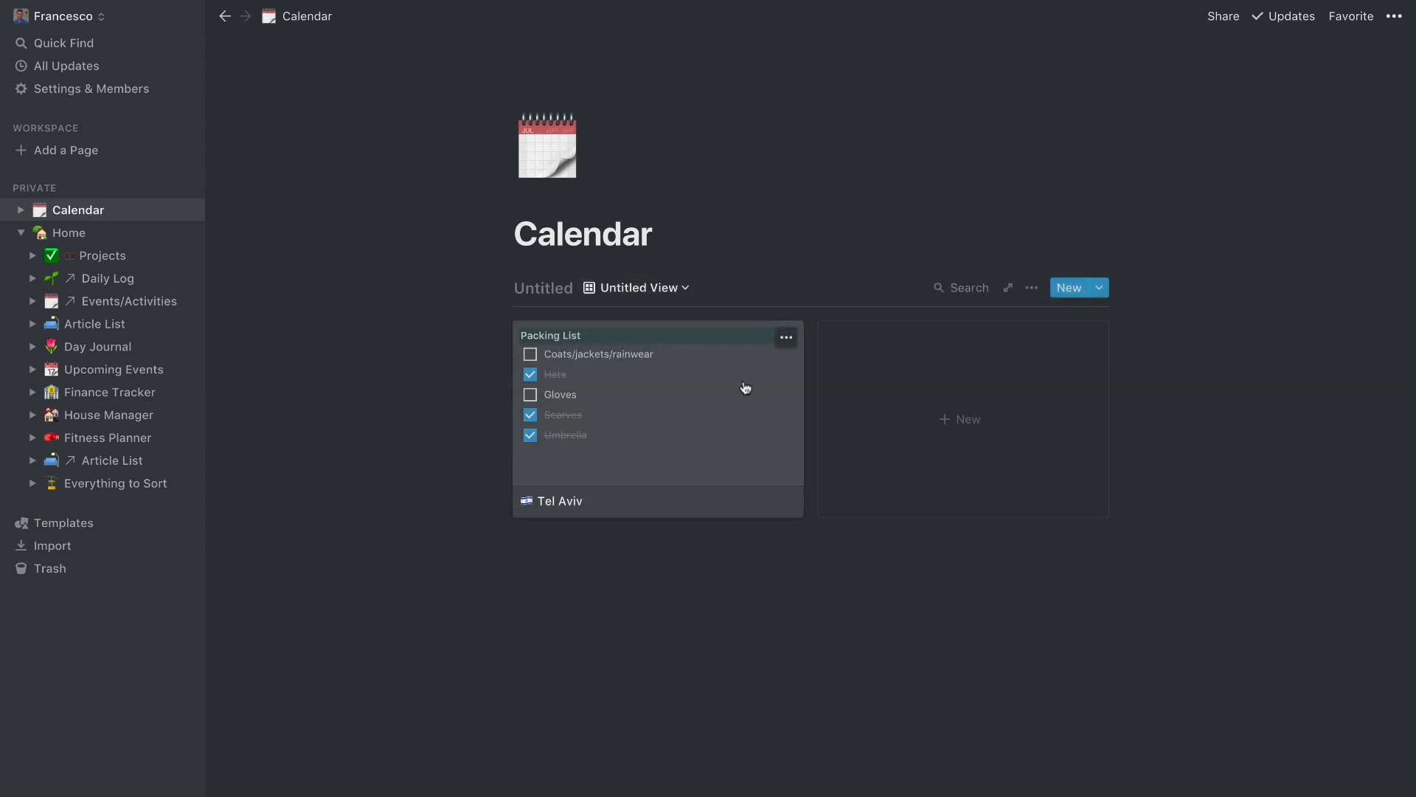
# Step: Give the Tel Aviv page an Unsplash cover of the city's coastline, found by searching "tel aviv", and return to the gallery
pyautogui.click(616, 399)
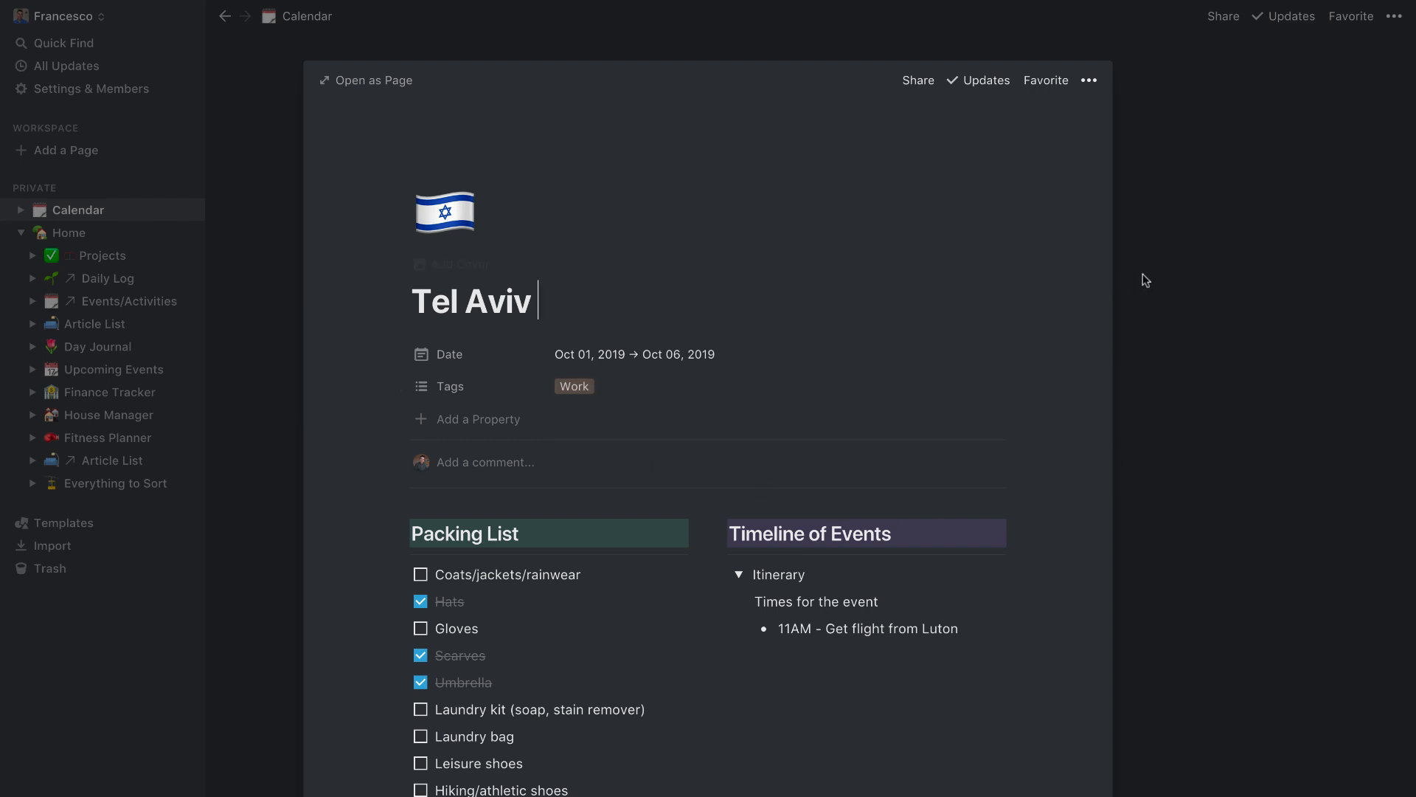
pyautogui.click(454, 266)
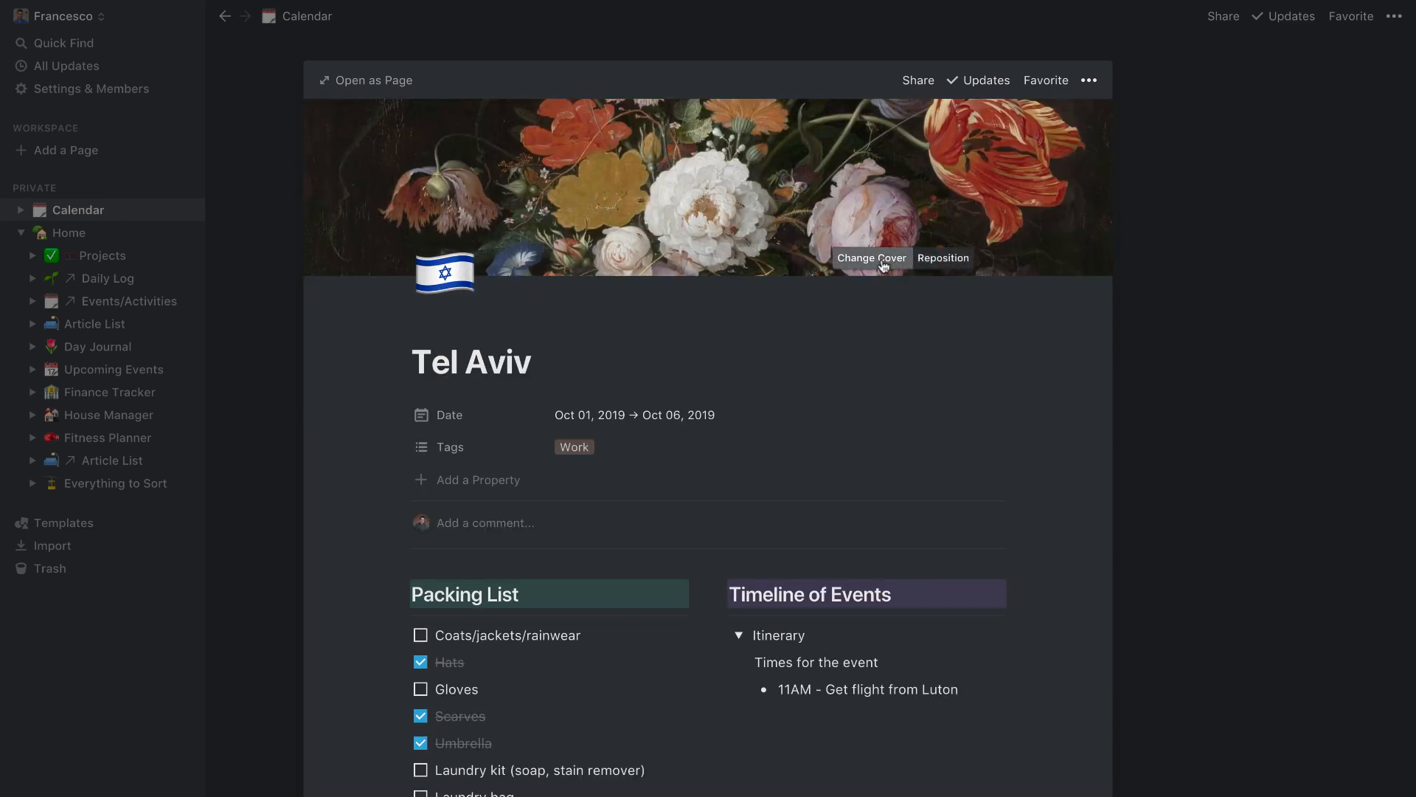
pyautogui.click(866, 260)
pyautogui.click(838, 291)
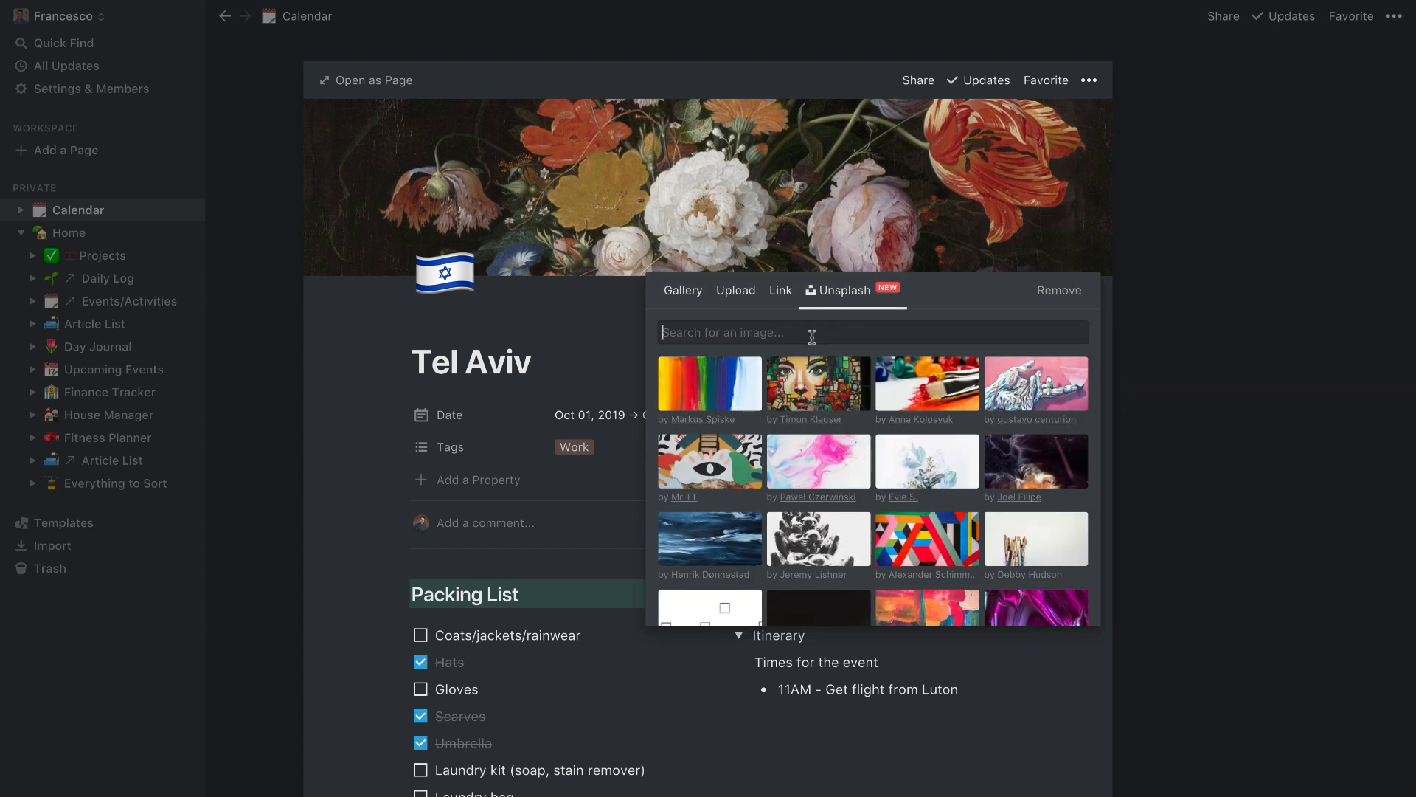
pyautogui.write('tel aviv')
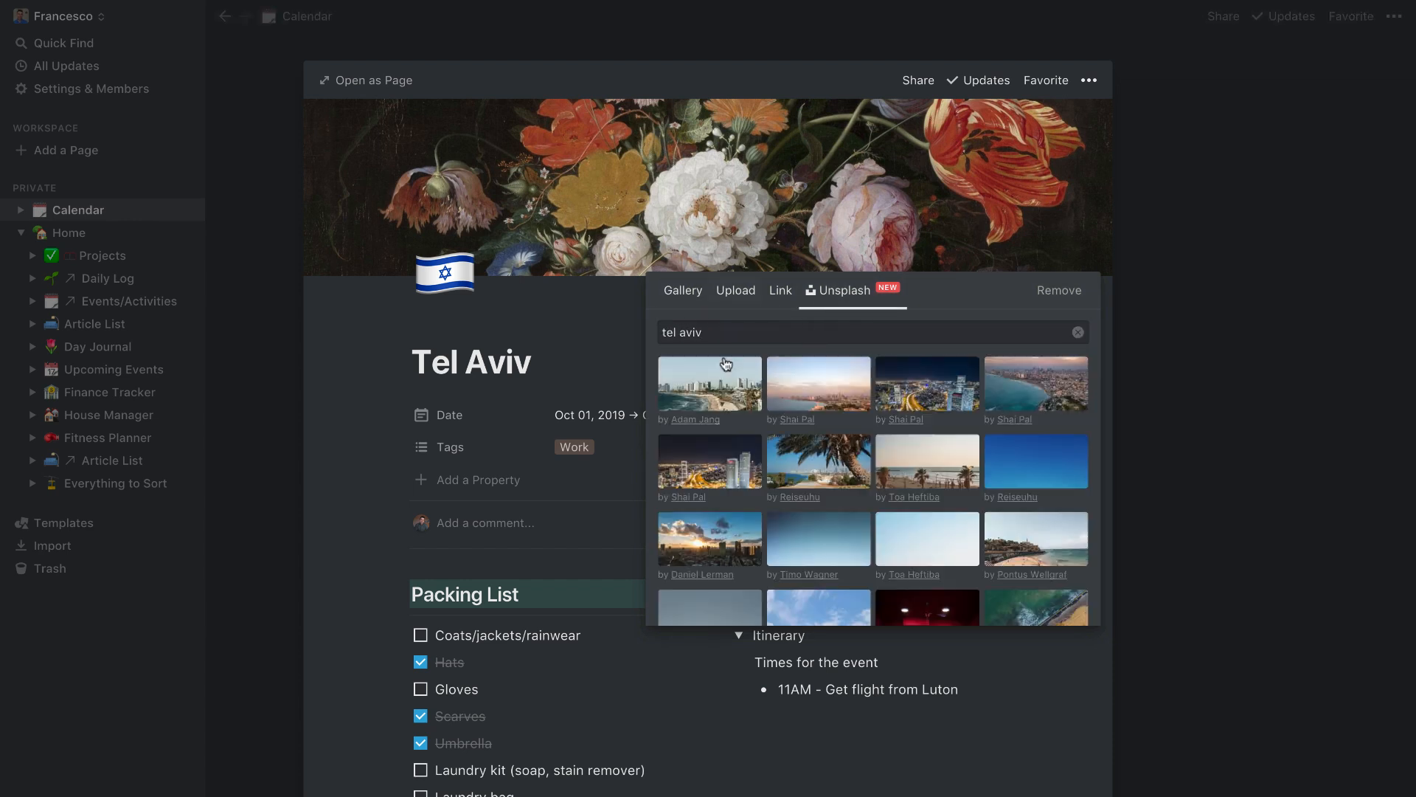
pyautogui.click(844, 407)
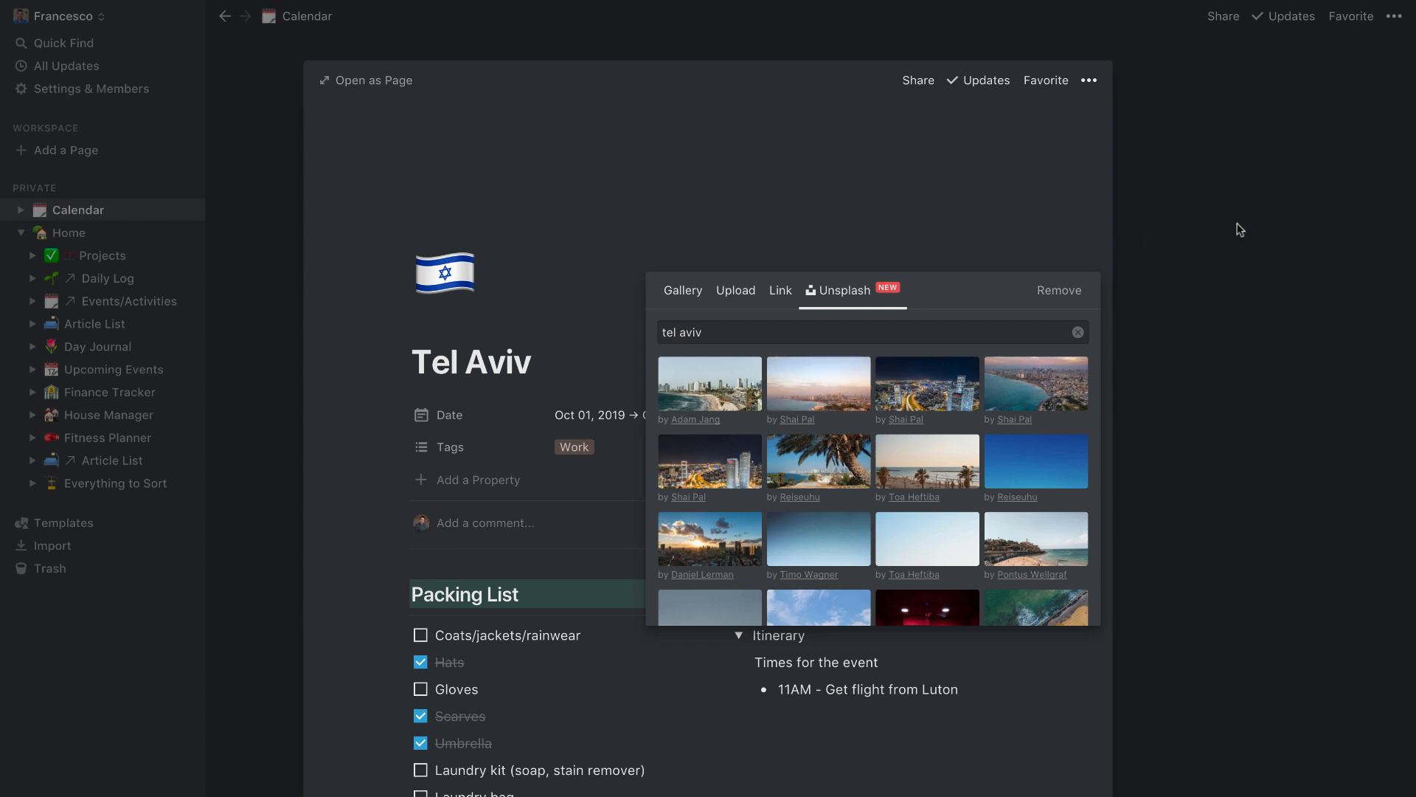
pyautogui.click(1263, 215)
pyautogui.click(1228, 282)
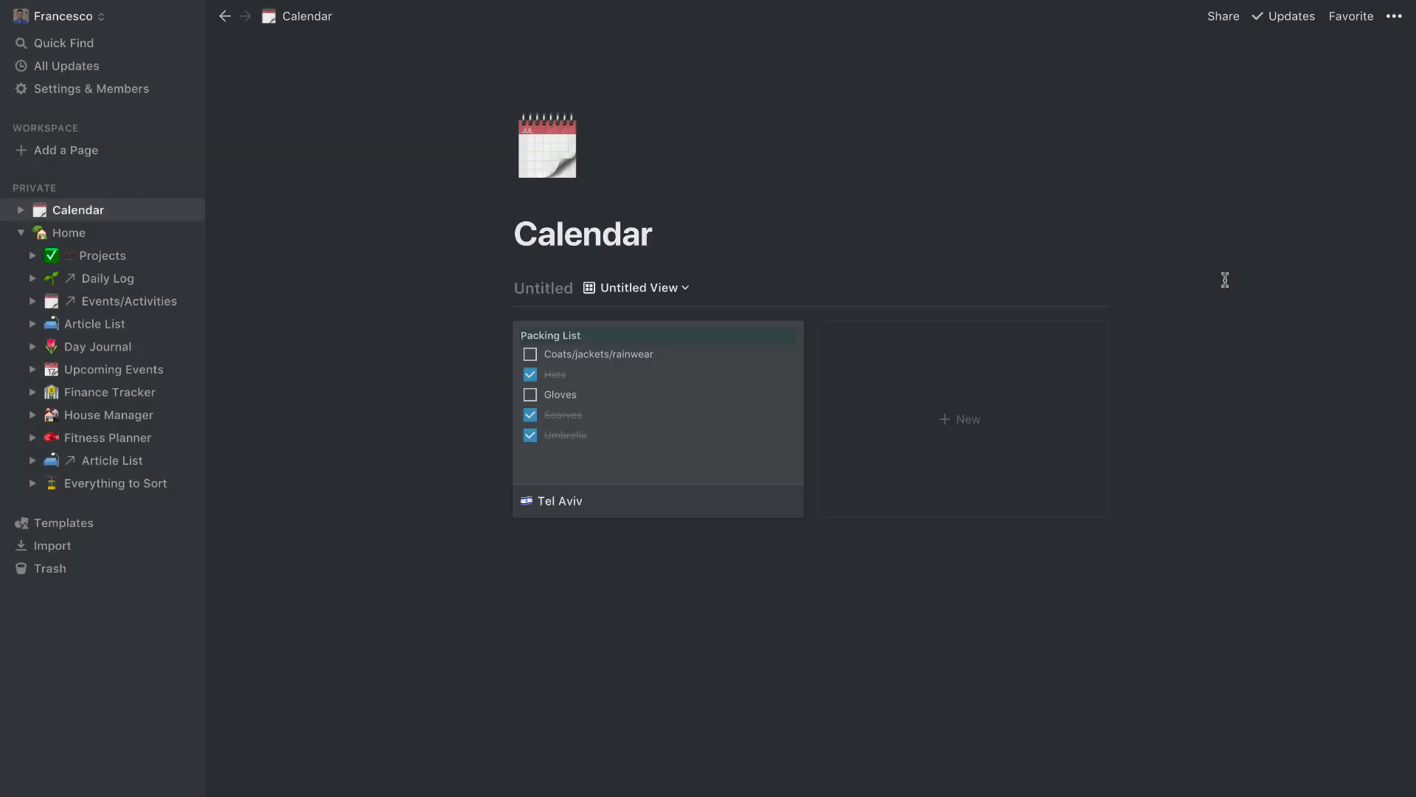
# Step: Set the gallery's card preview to Page Cover
pyautogui.click(1031, 289)
pyautogui.click(1079, 404)
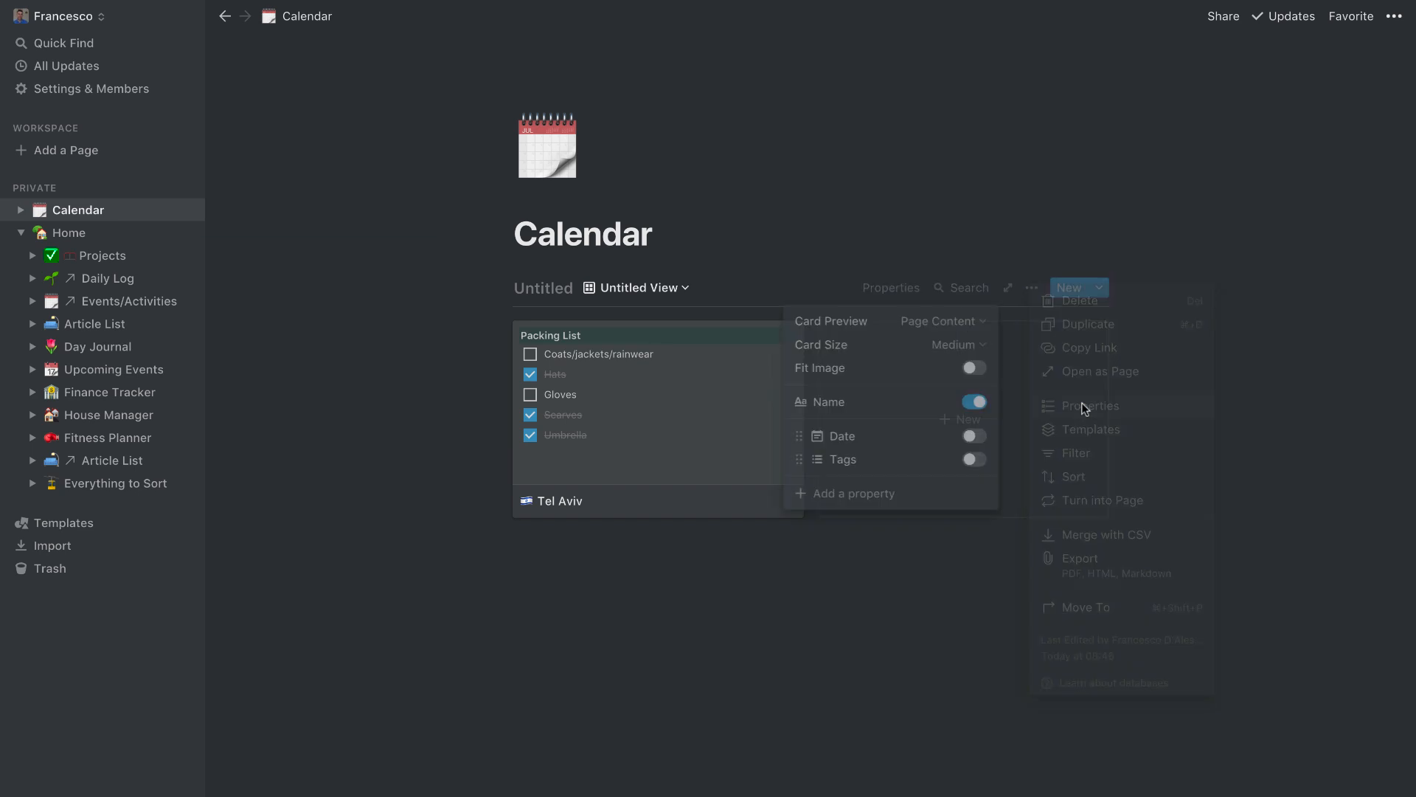
pyautogui.click(974, 328)
pyautogui.click(955, 372)
pyautogui.click(779, 655)
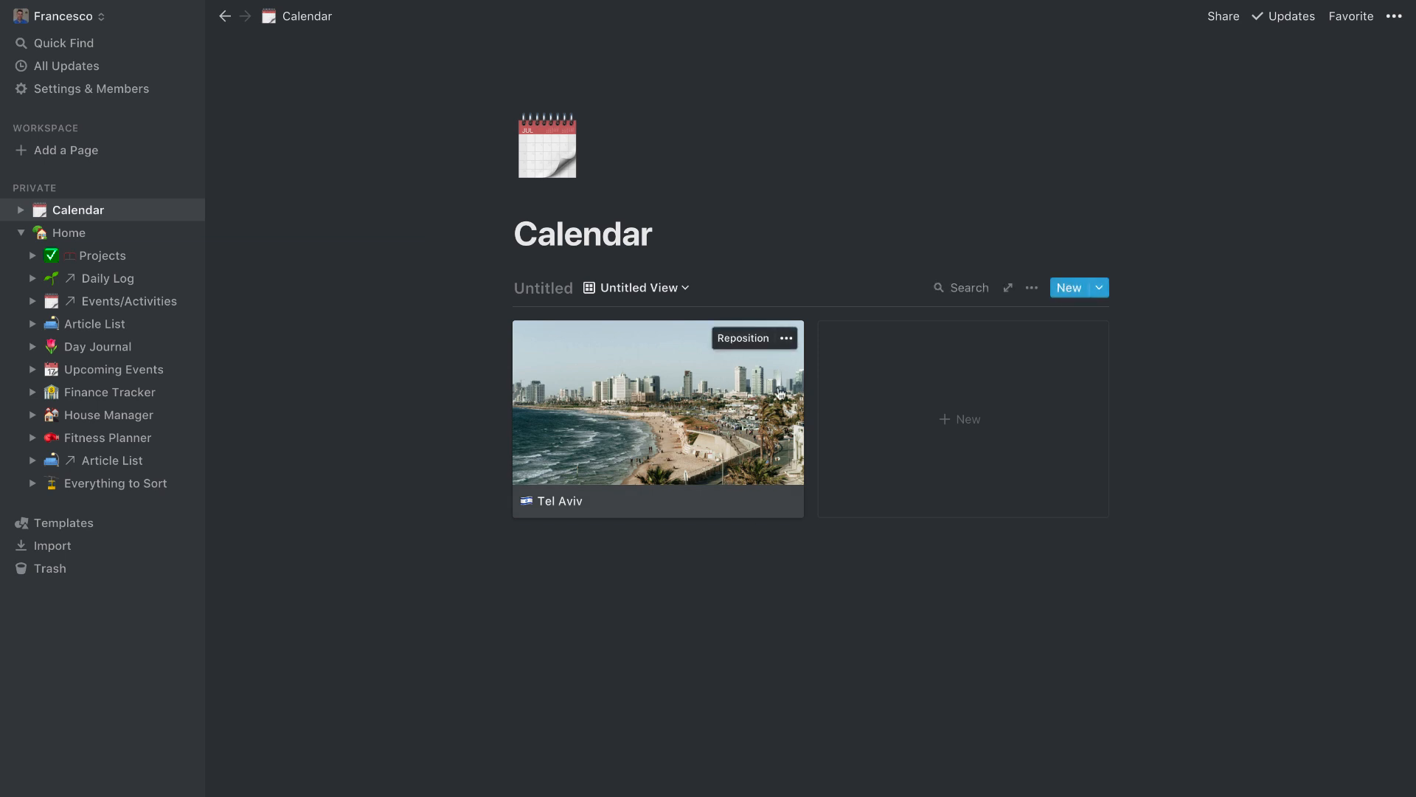
# Step: Create a new gallery card titled "Italy"
pyautogui.click(984, 397)
pyautogui.write('Itlay')
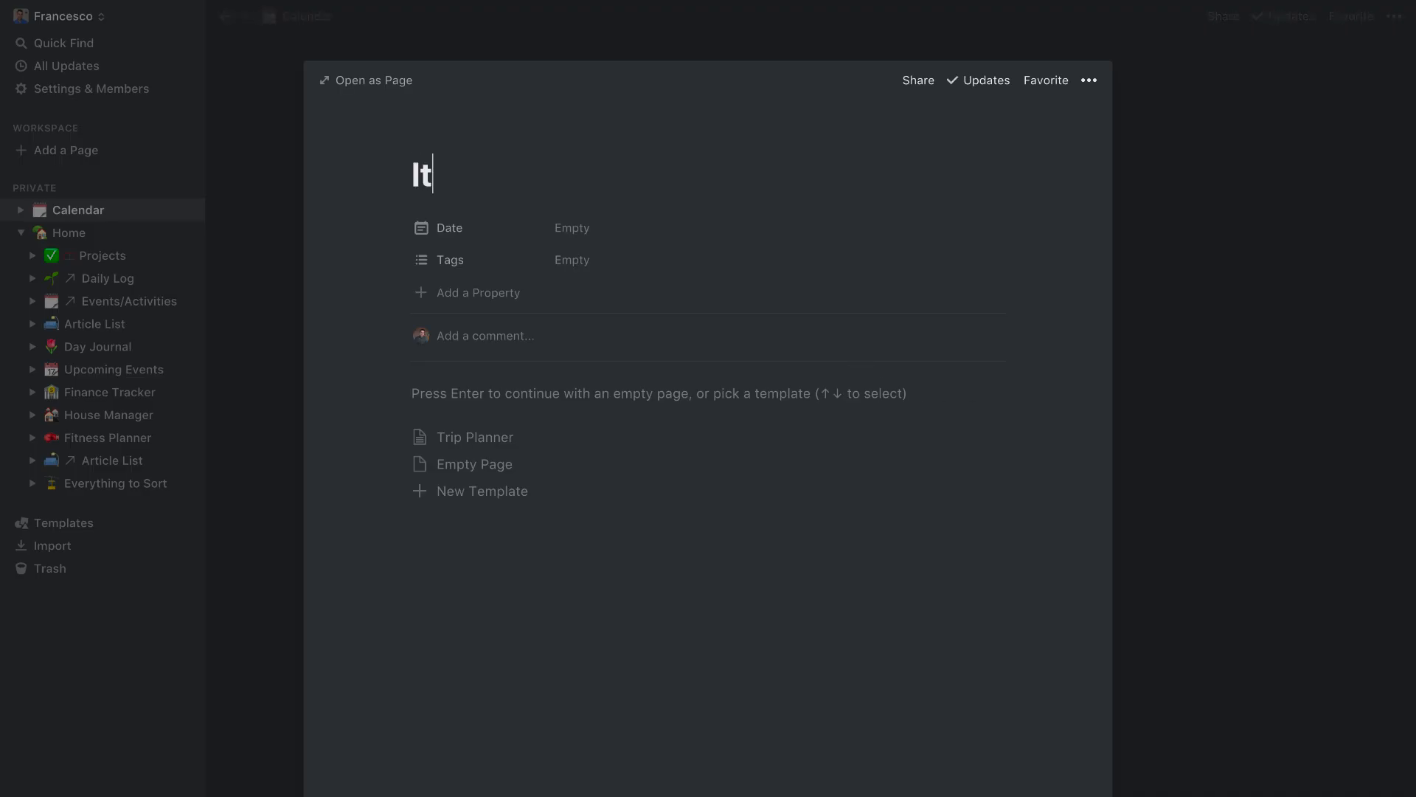
pyautogui.press('BackSpace')
pyautogui.press('BackSpace')
pyautogui.press('BackSpace')
pyautogui.write('aly')
# Step: Give the Italy page the Italian flag emoji as its icon and return to the gallery
pyautogui.click(442, 131)
pyautogui.click(454, 221)
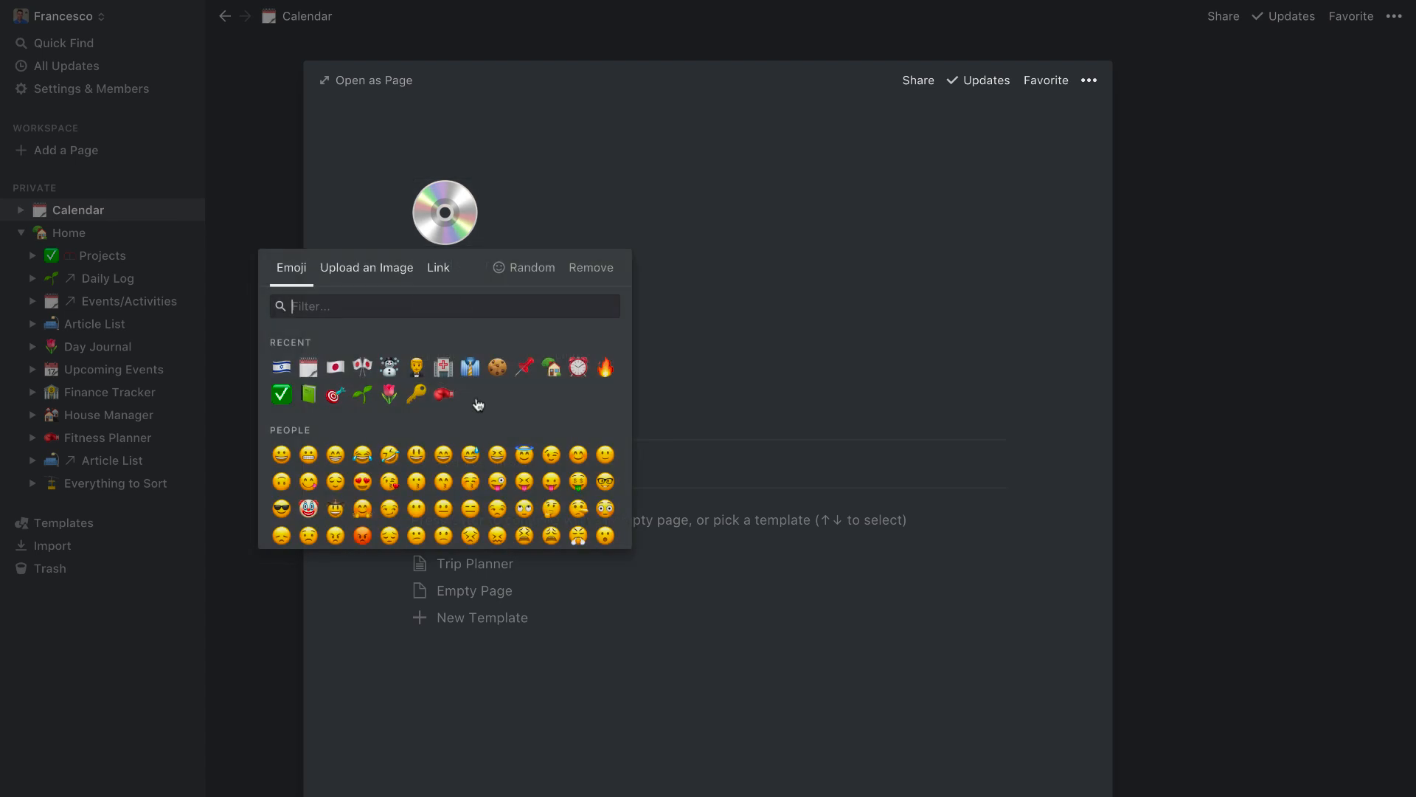
pyautogui.write('ital')
pyautogui.scroll(-2, 317, 511)
pyautogui.click(280, 518)
pyautogui.click(236, 422)
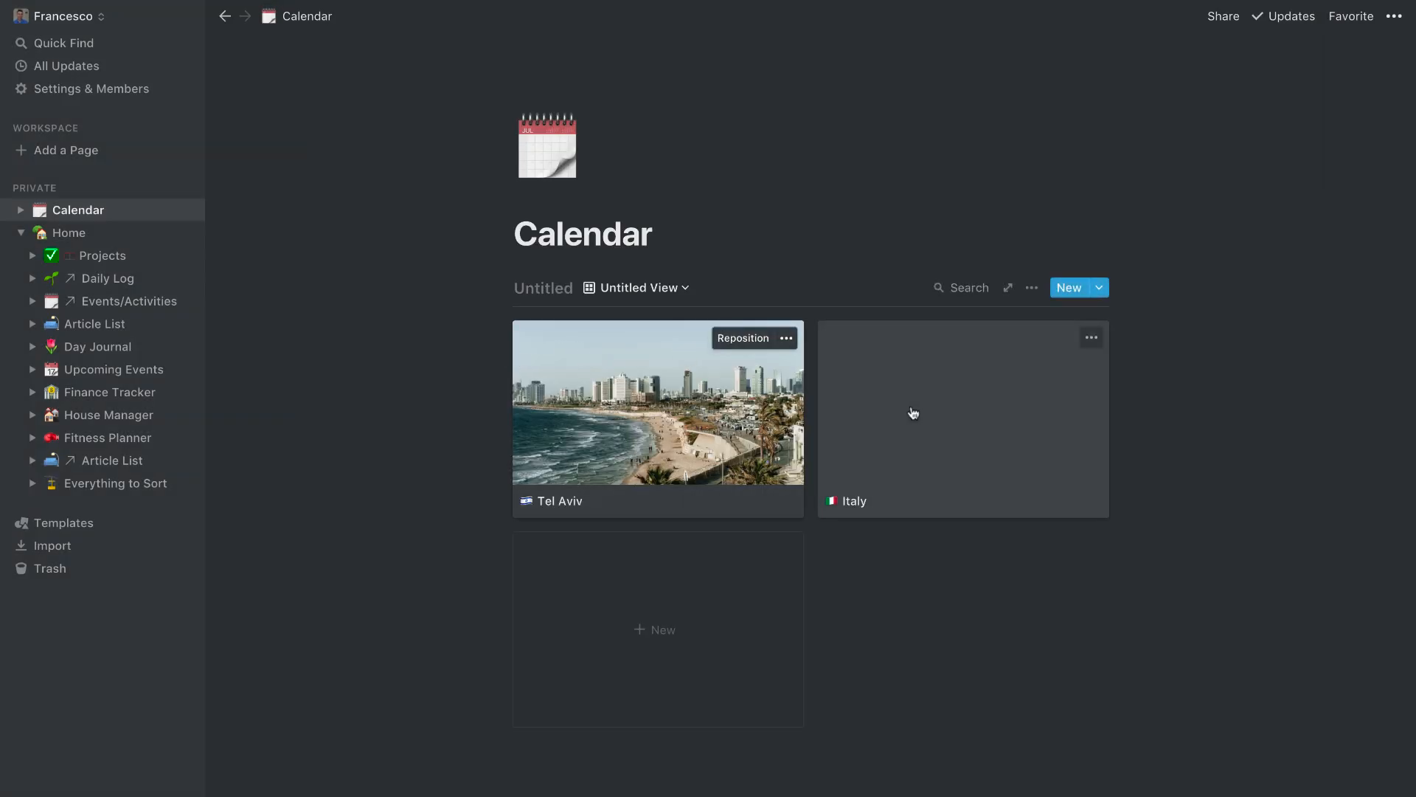
# Step: Set the Italy page's date range to Oct 22, 2019 through Oct 26, 2019
pyautogui.click(911, 410)
pyautogui.click(580, 360)
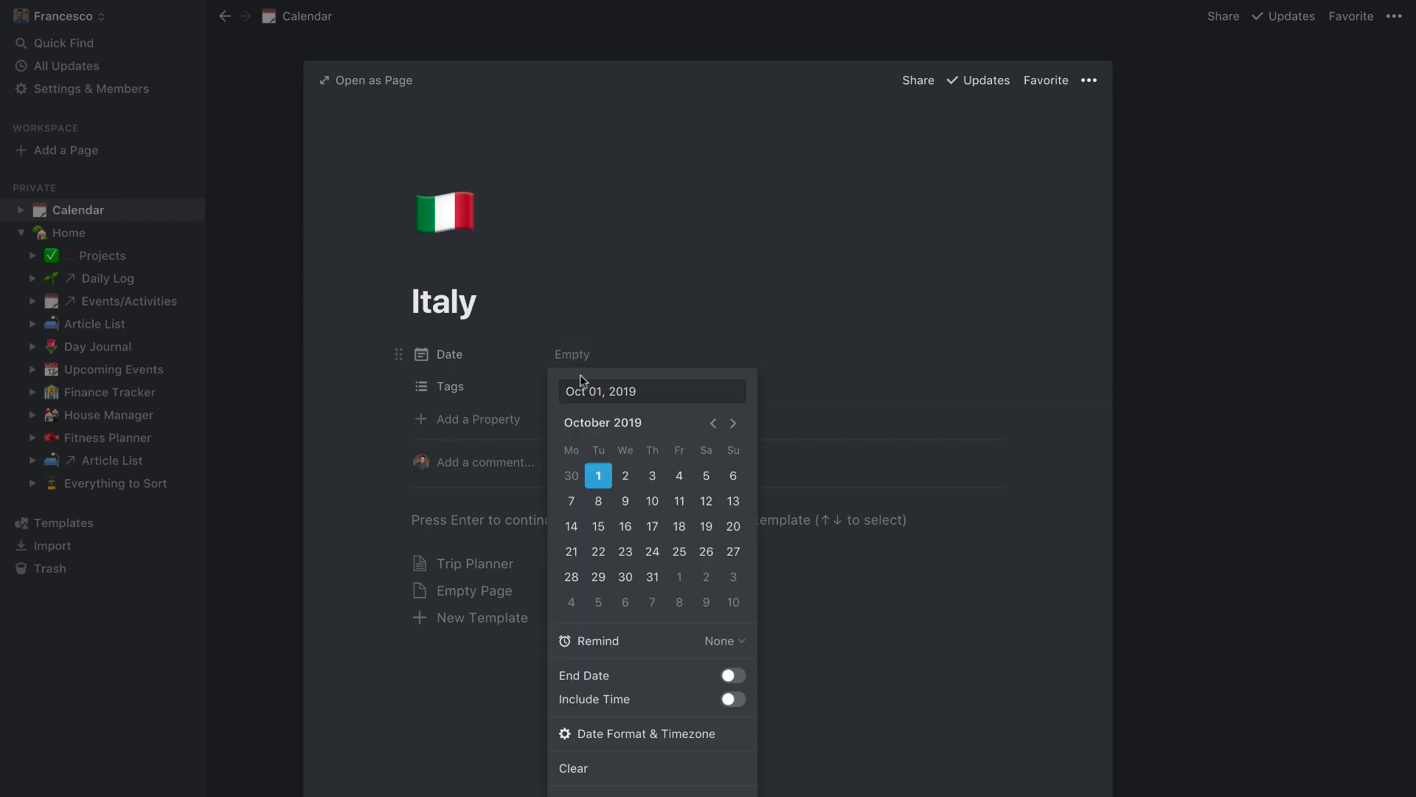
pyautogui.click(598, 551)
pyautogui.click(733, 675)
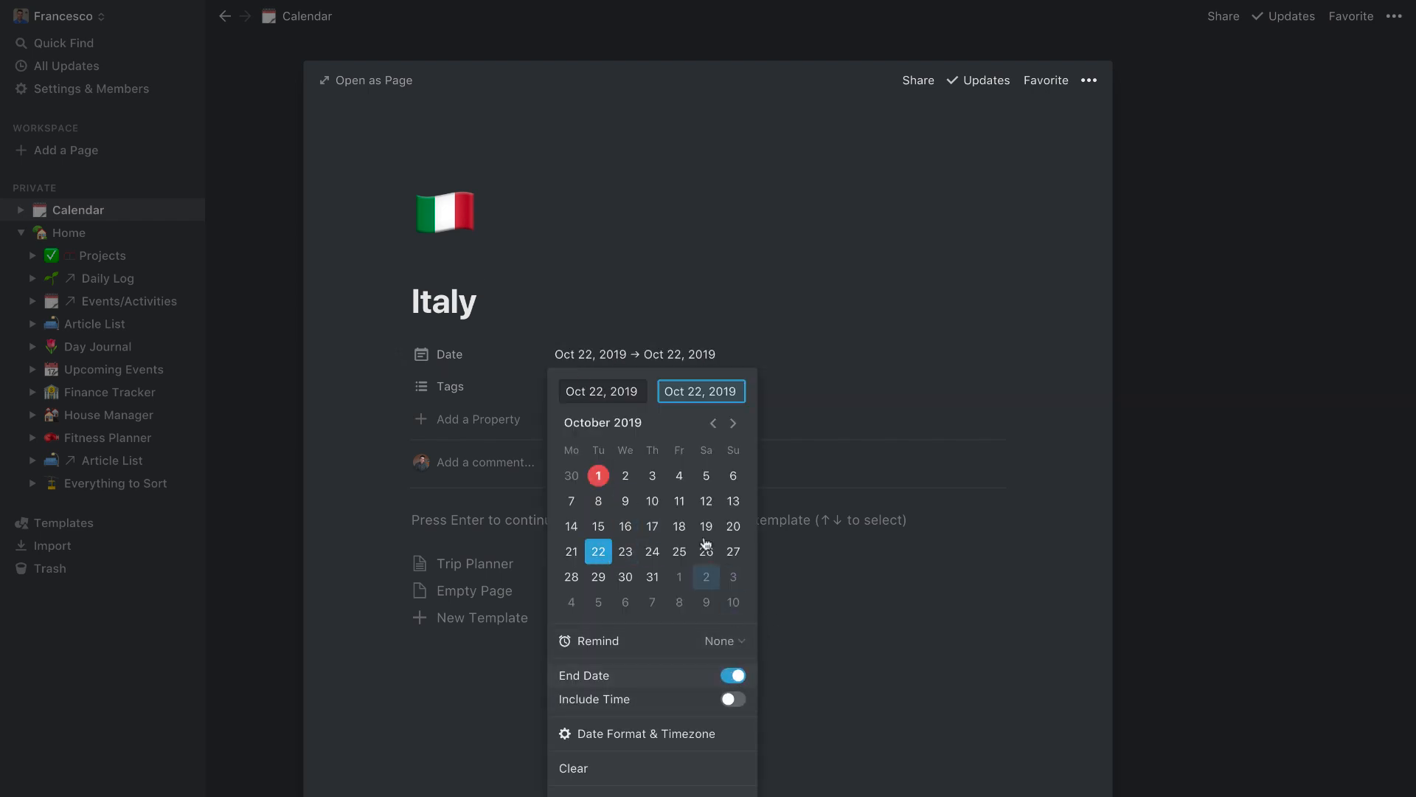
pyautogui.click(706, 551)
pyautogui.click(950, 431)
# Step: Tag the Italy page as Work and apply the Trip Planner template to it
pyautogui.click(617, 389)
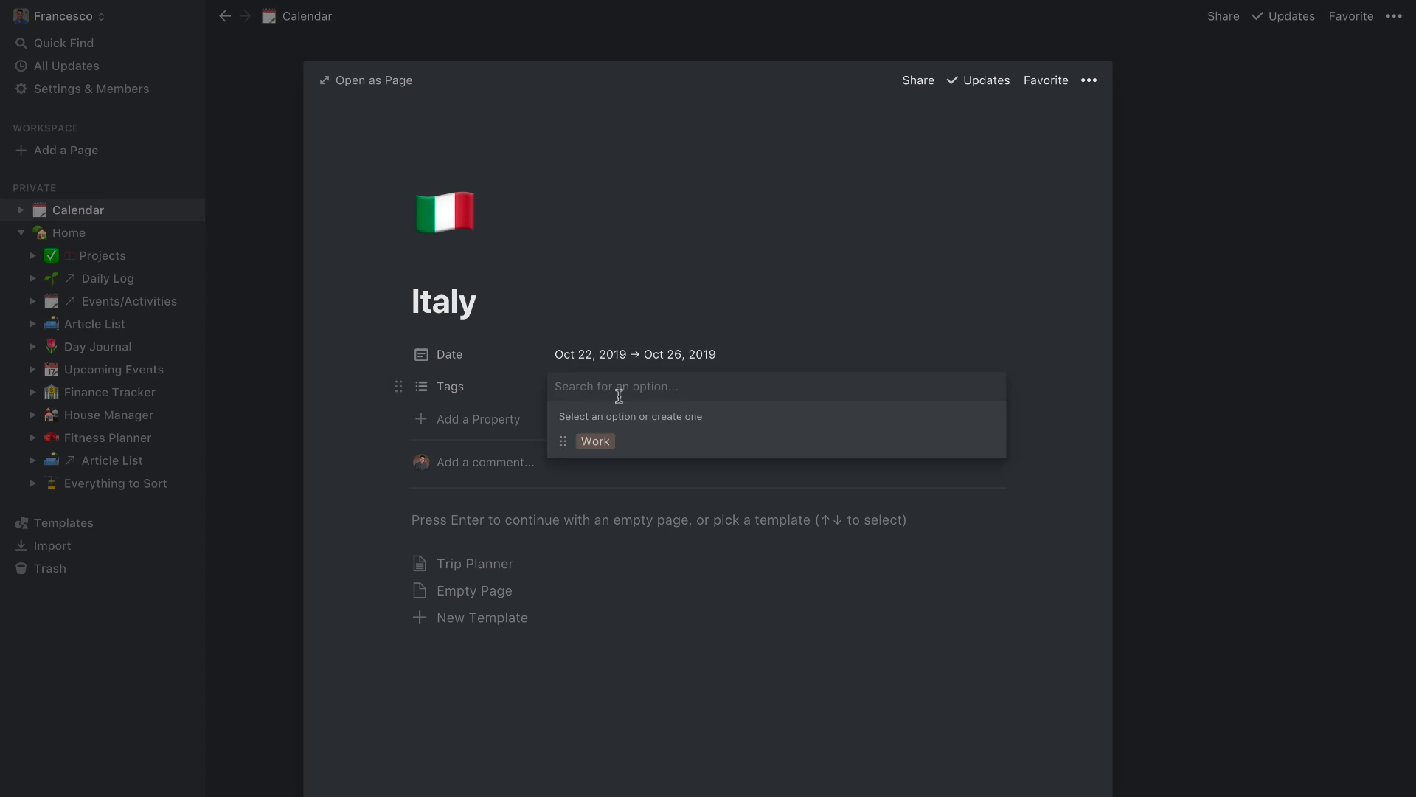
pyautogui.click(596, 441)
pyautogui.click(619, 575)
pyautogui.click(509, 572)
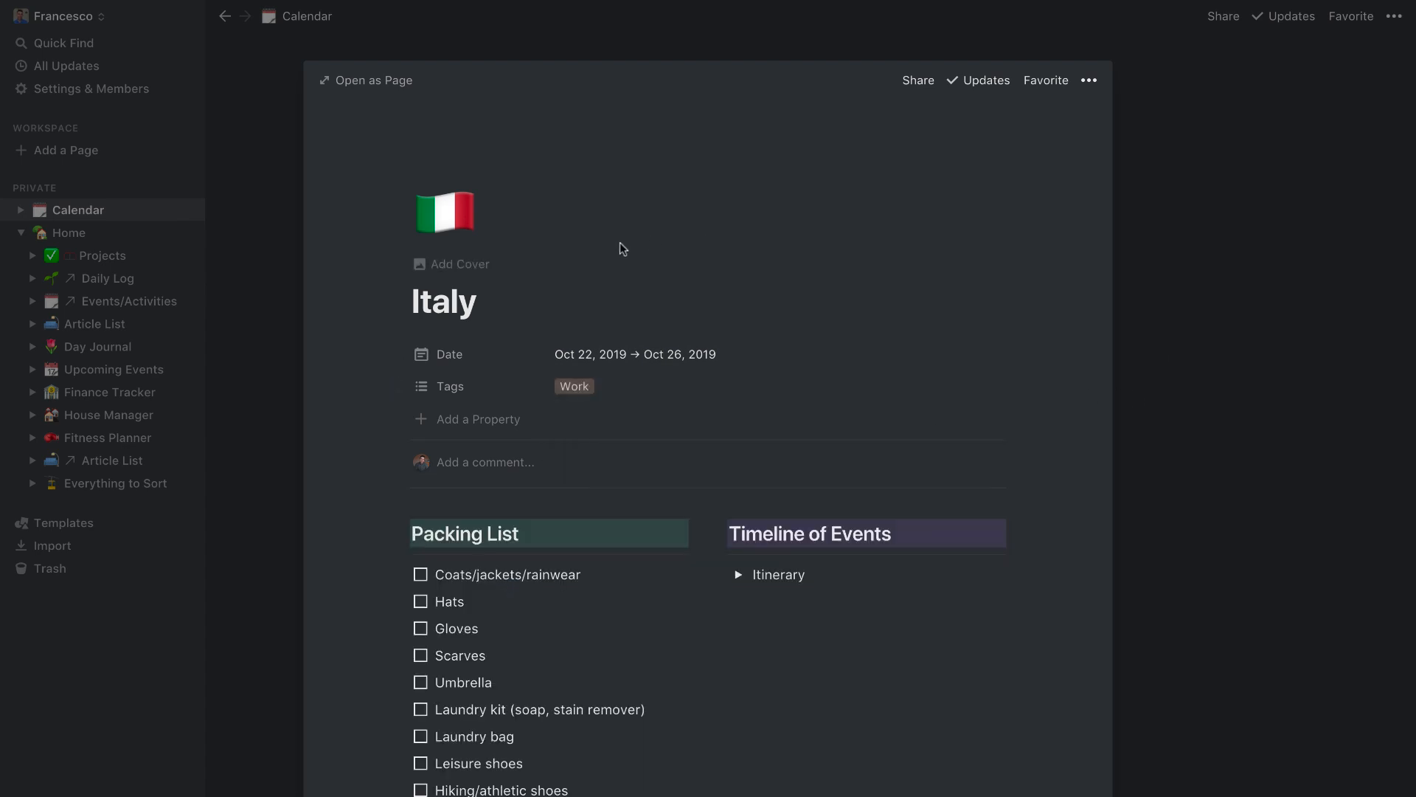
# Step: Give the Italy page an Unsplash cover of a cliffside coastal village, found by searching "italy", and return to the gallery
pyautogui.click(466, 263)
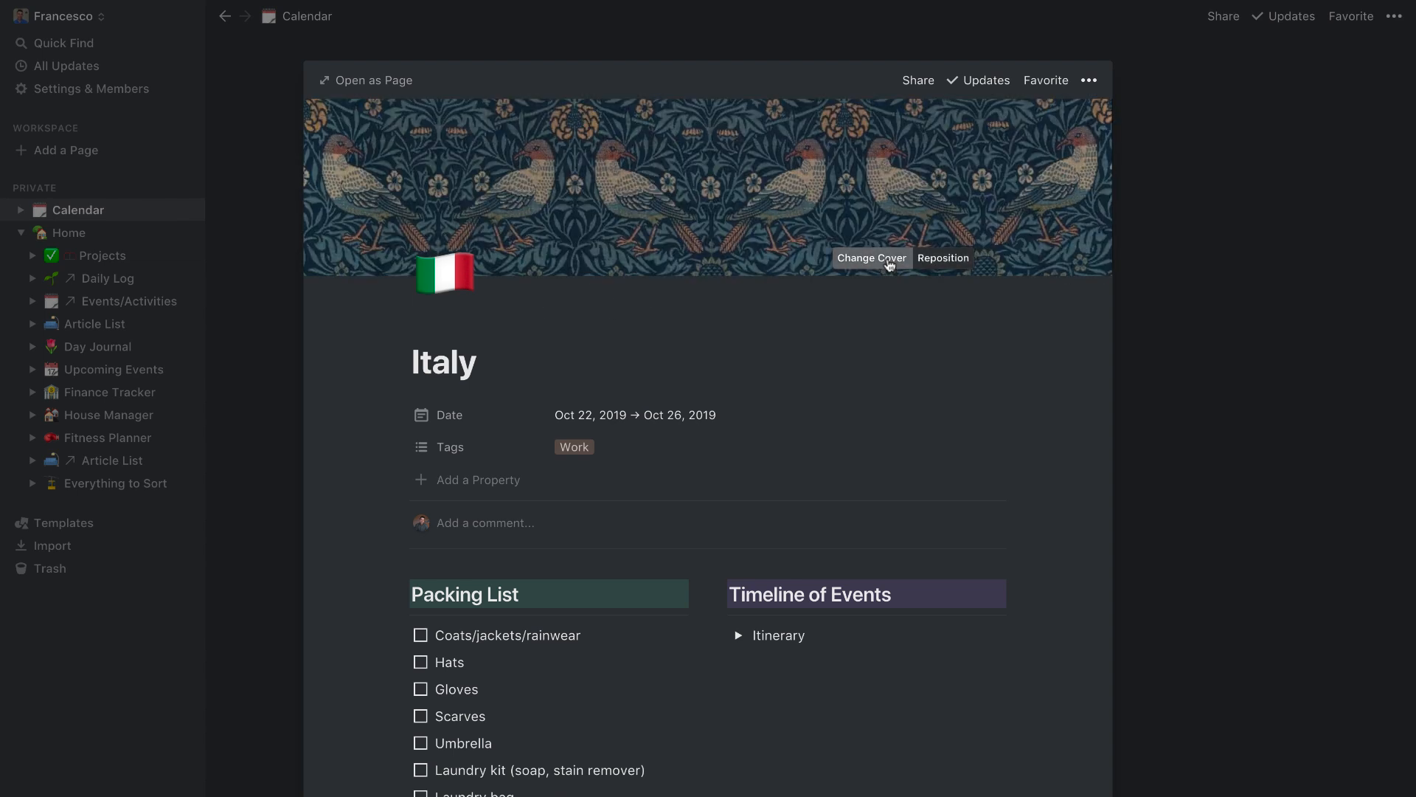
pyautogui.click(872, 258)
pyautogui.click(841, 290)
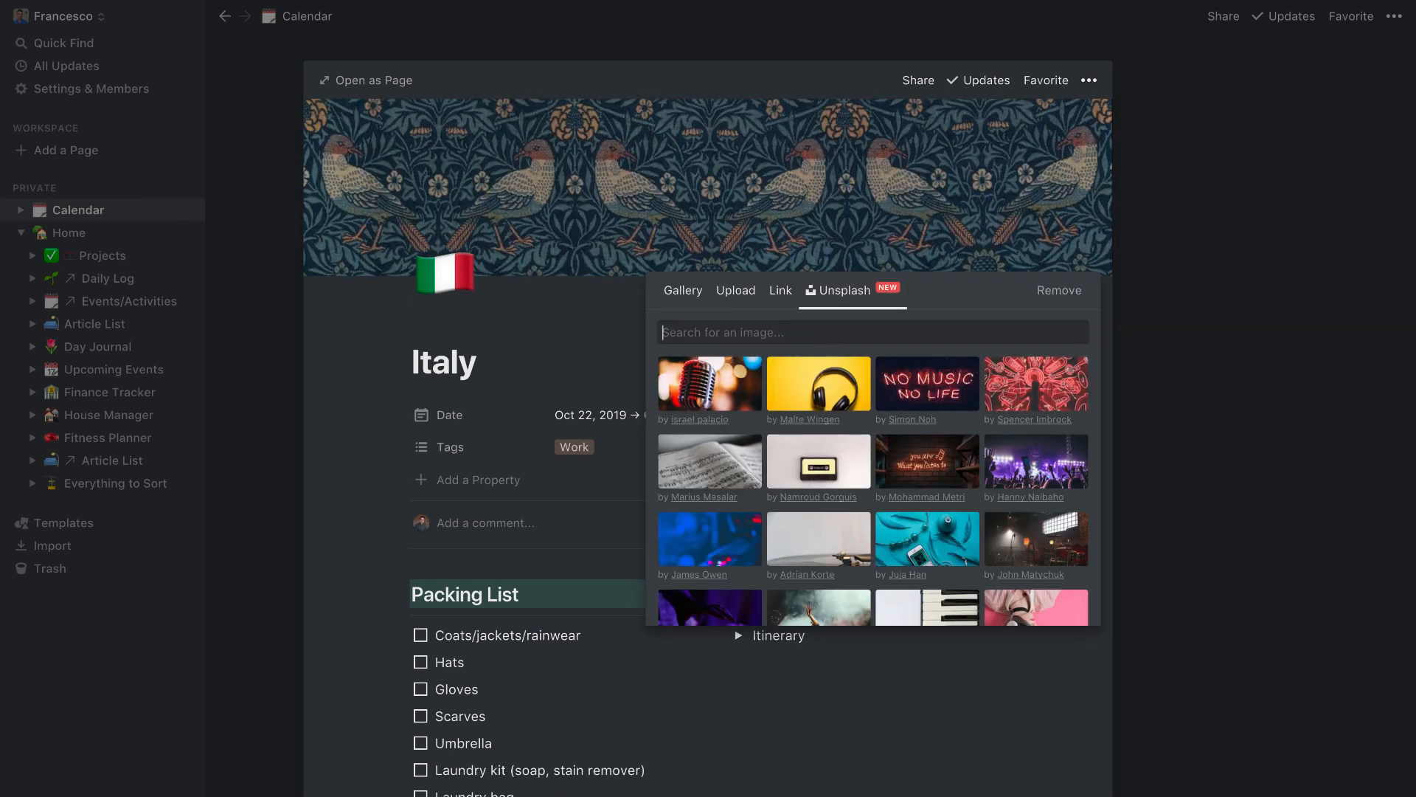
pyautogui.write('italy')
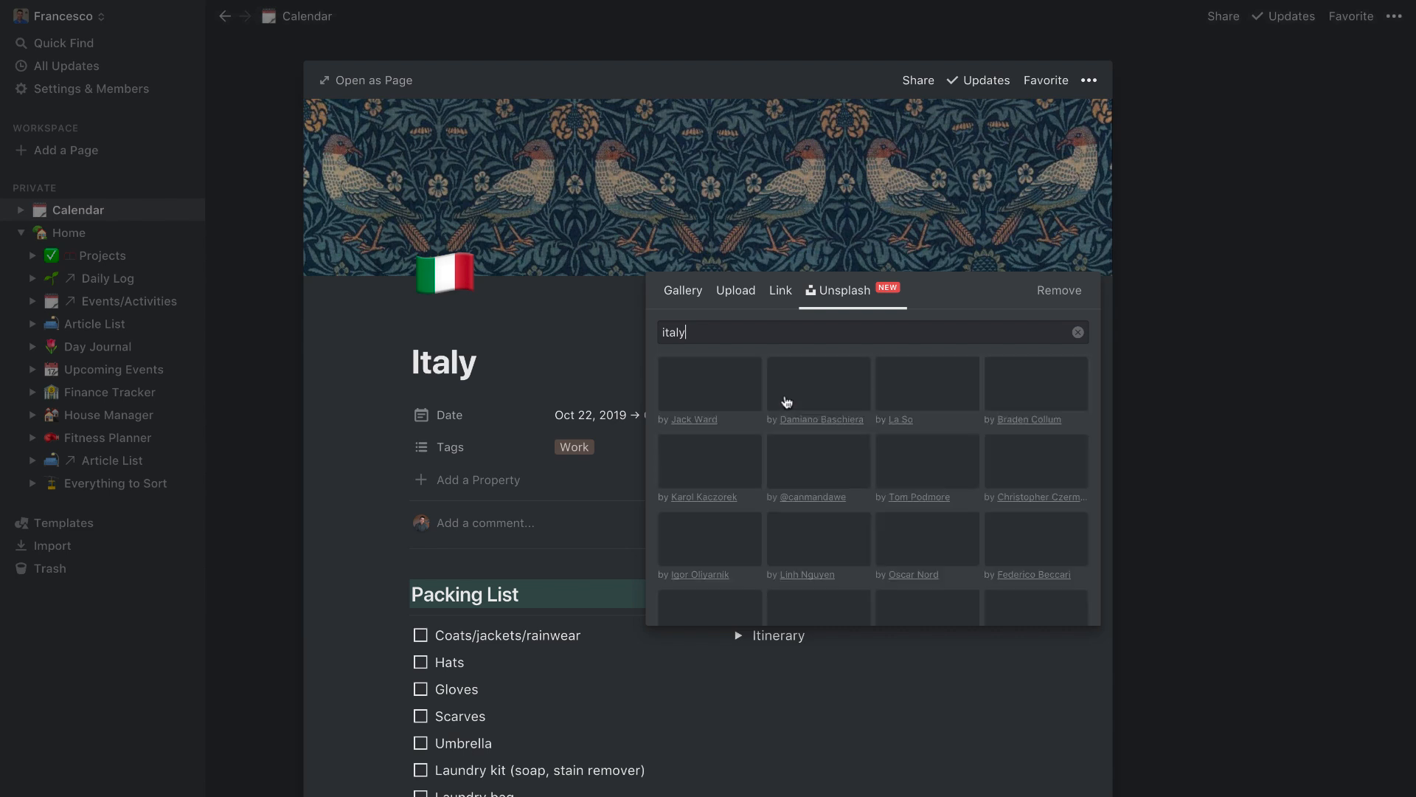
pyautogui.click(789, 394)
pyautogui.click(1336, 354)
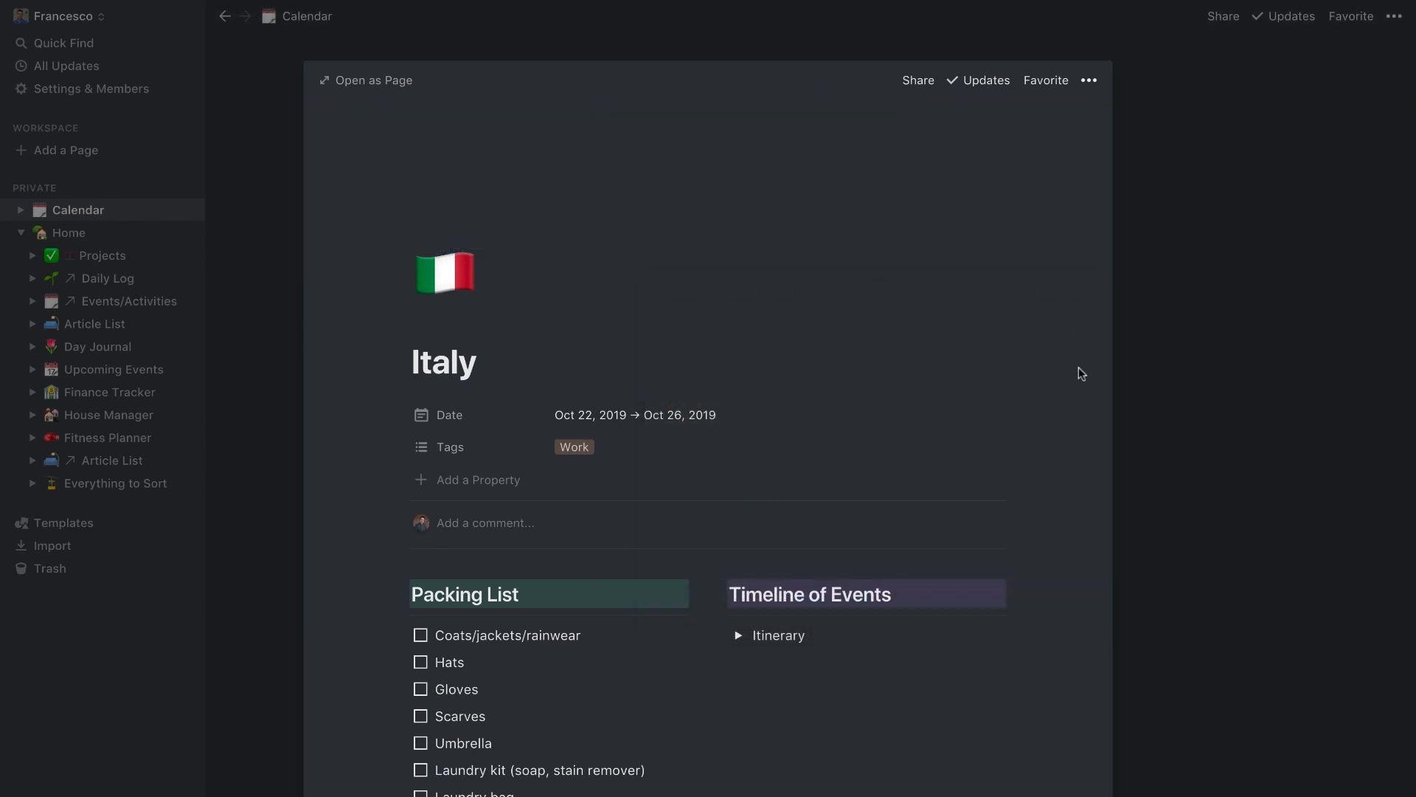
pyautogui.click(1185, 286)
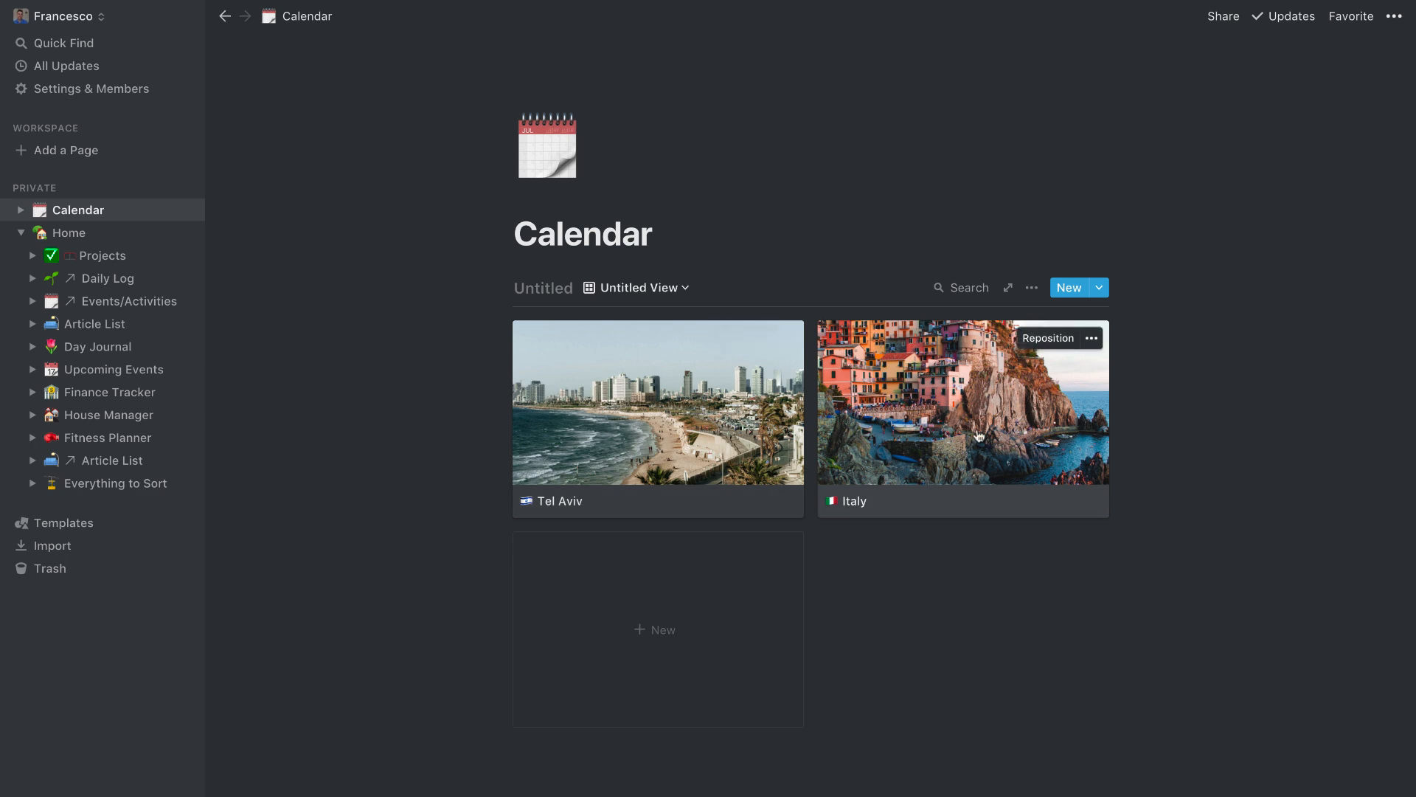
# Step: Set the gallery's card size to Small
pyautogui.click(1031, 288)
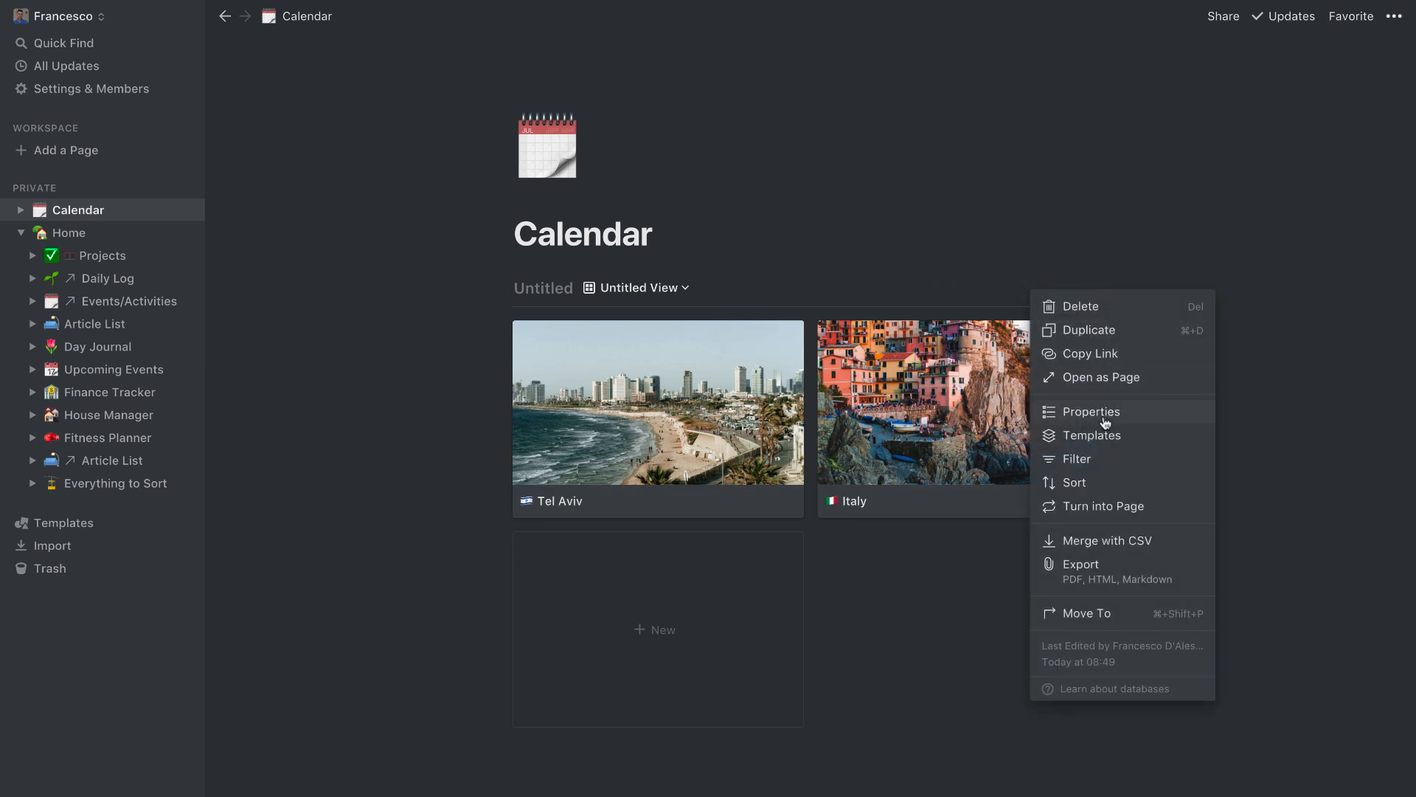
pyautogui.click(1073, 411)
pyautogui.click(964, 347)
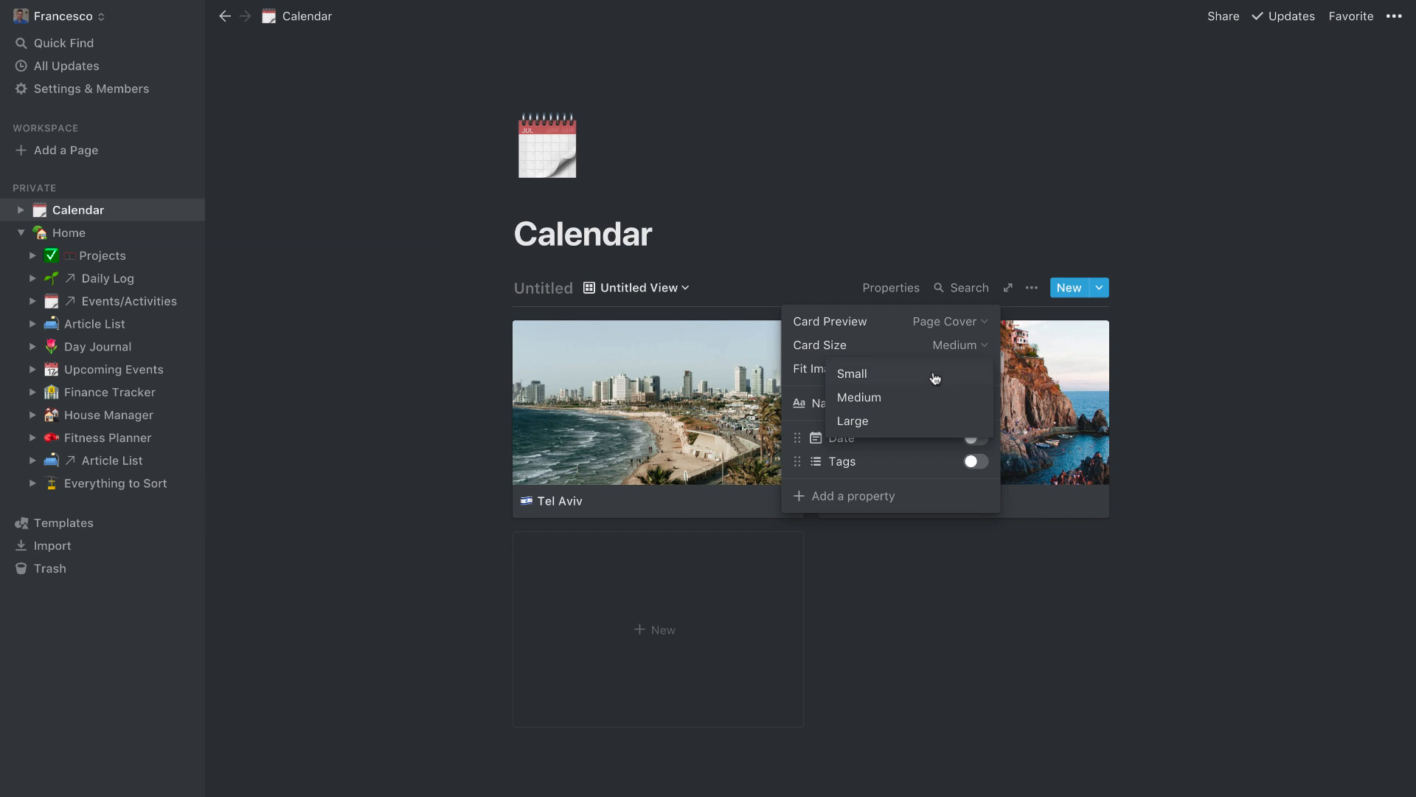
pyautogui.click(935, 376)
pyautogui.click(824, 614)
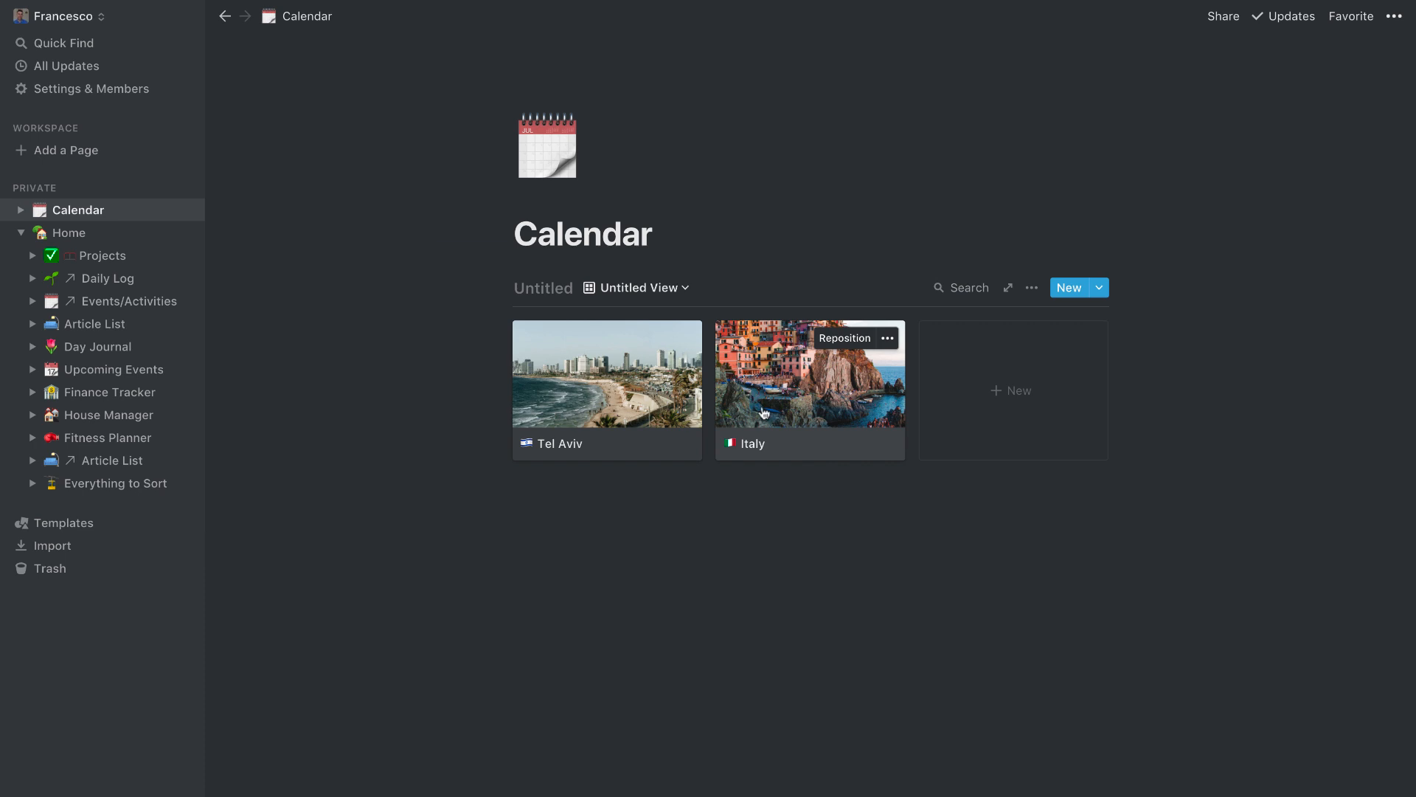
# Step: Show the Date and Tags properties on the gallery cards
pyautogui.click(1031, 288)
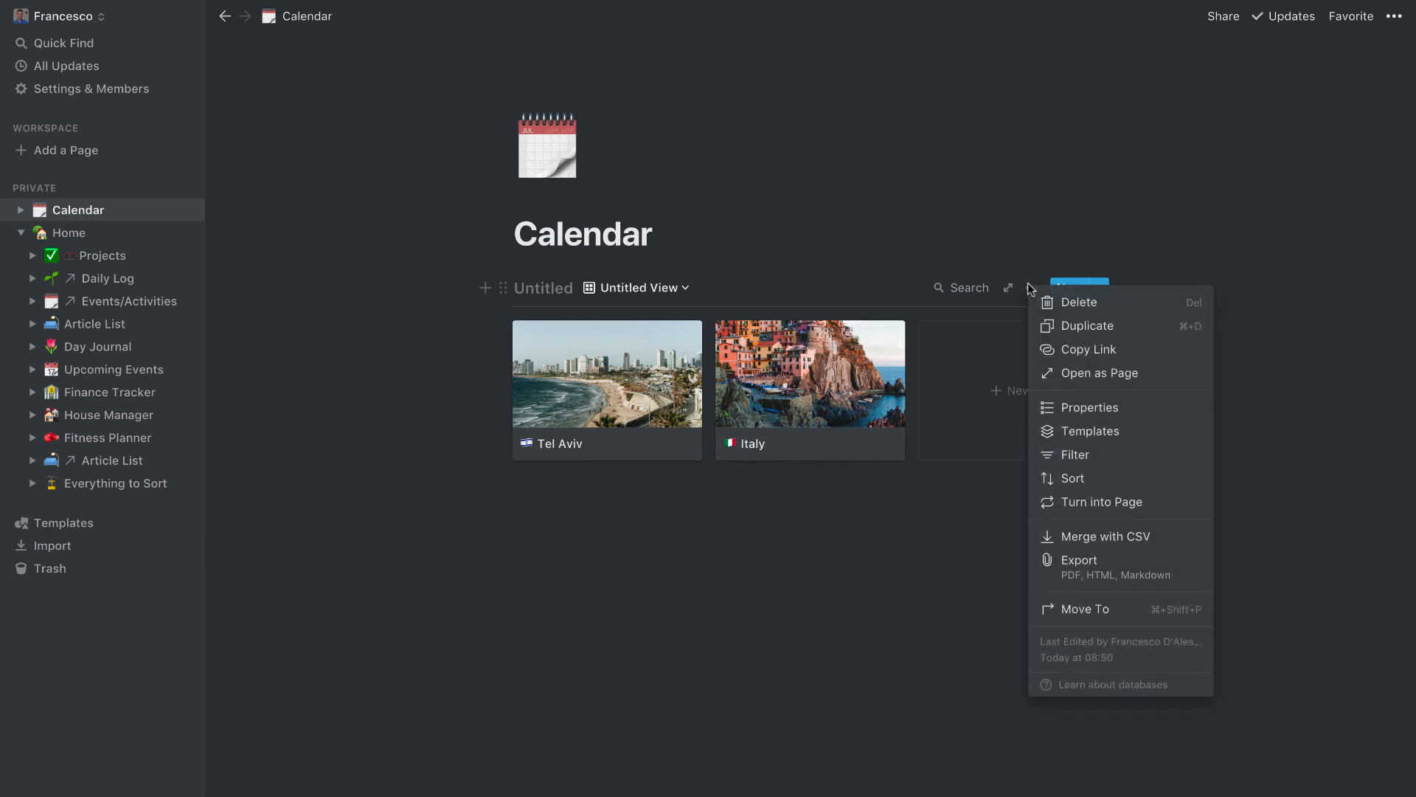
pyautogui.click(1078, 410)
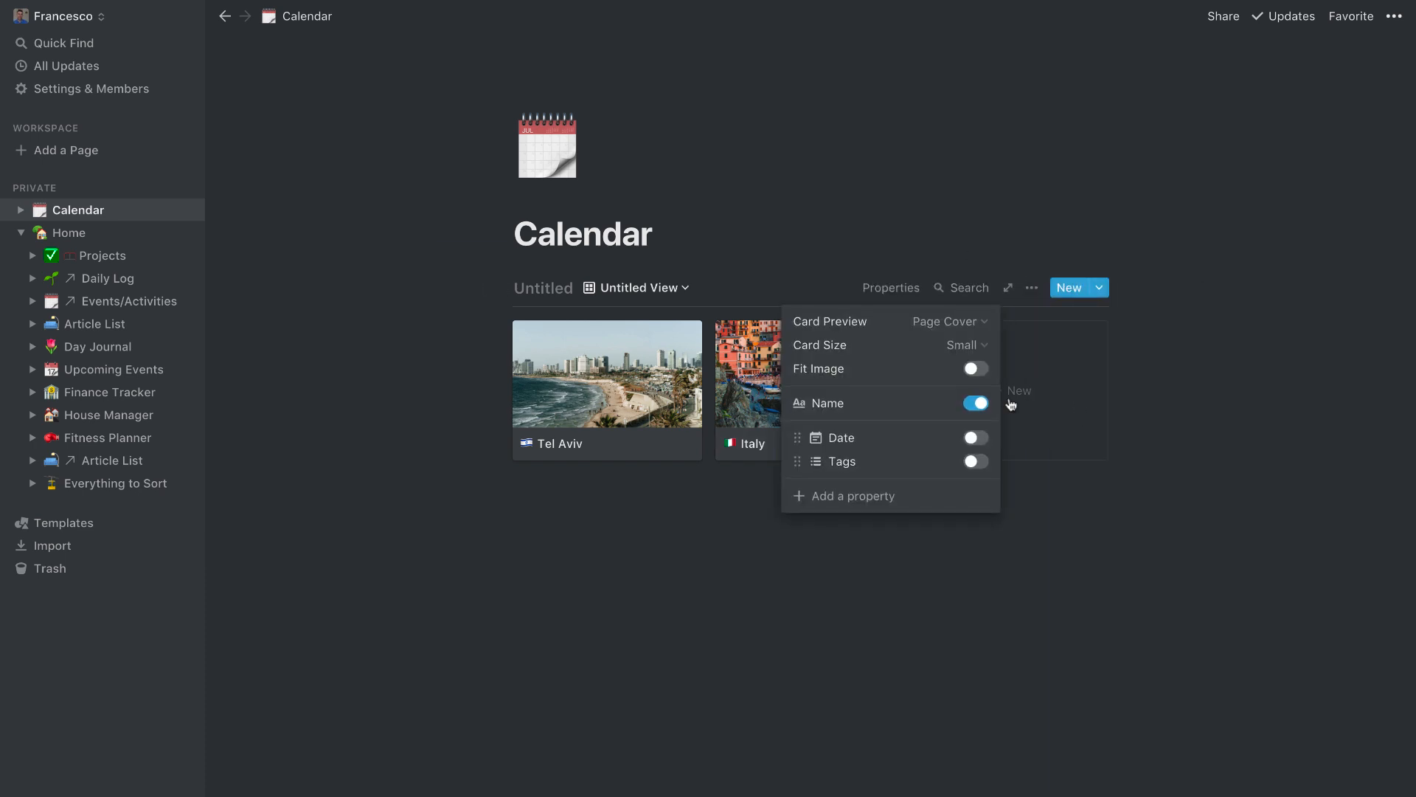
pyautogui.click(976, 438)
pyautogui.click(976, 461)
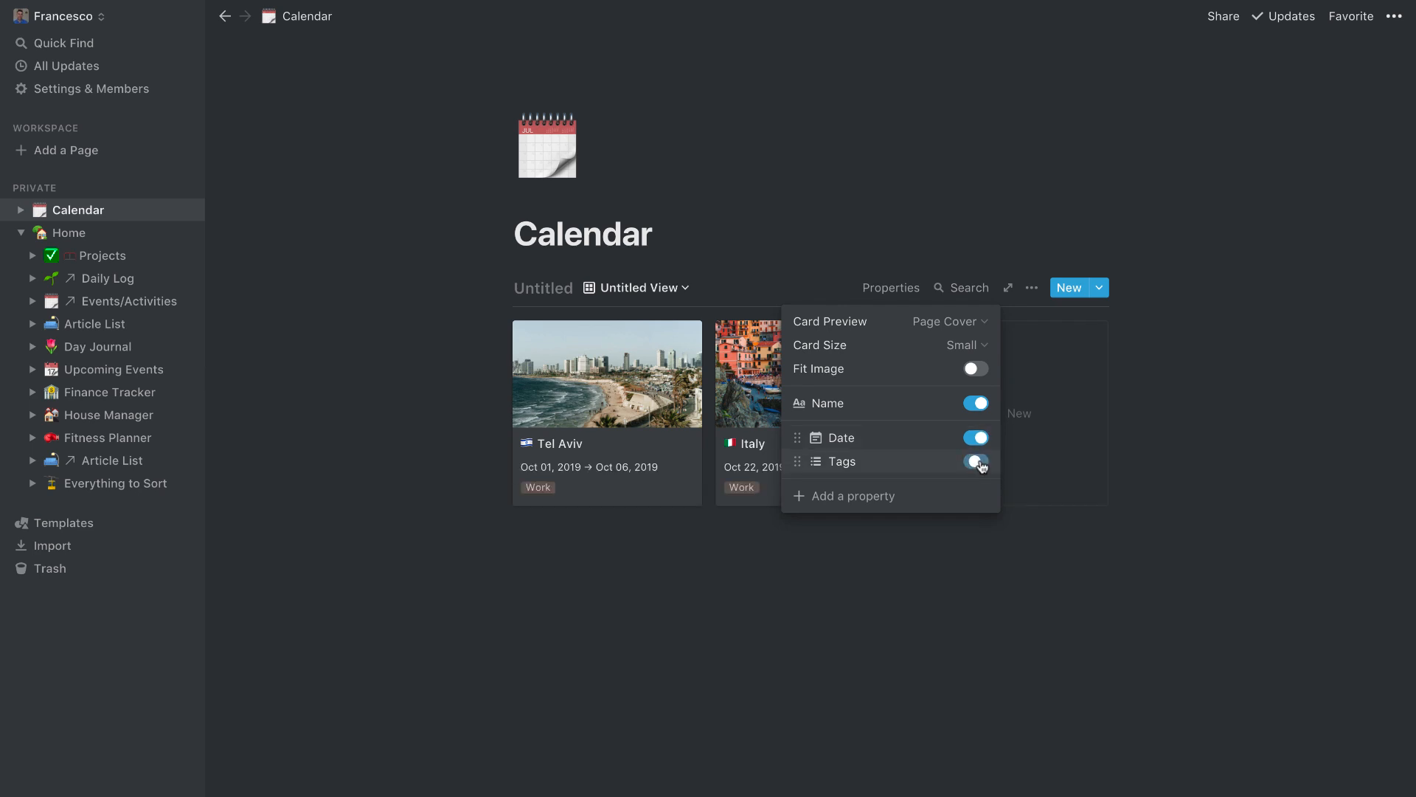
pyautogui.click(810, 608)
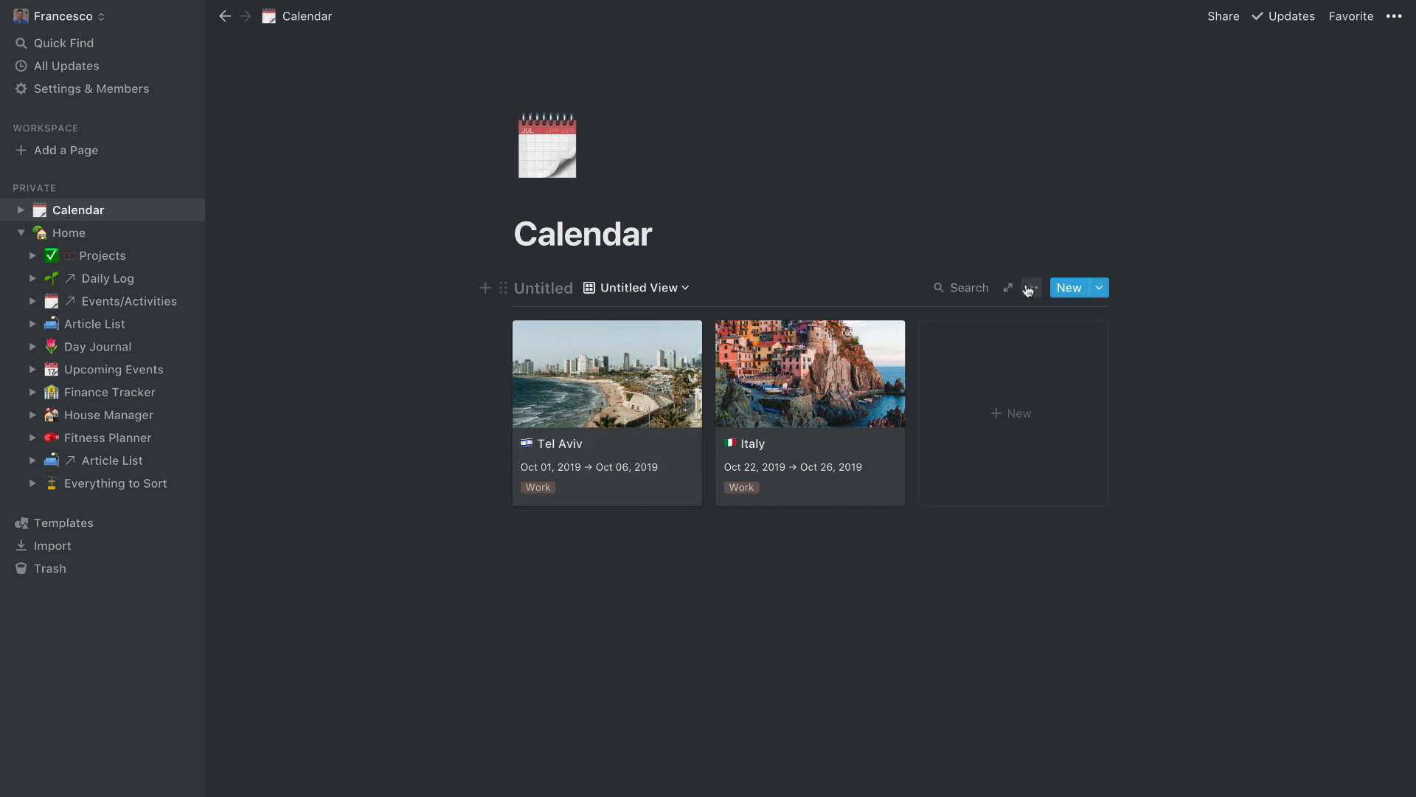
# Step: Add a gallery filter where Date Is the exact date Oct 01, 2019
pyautogui.click(1029, 289)
pyautogui.click(1091, 451)
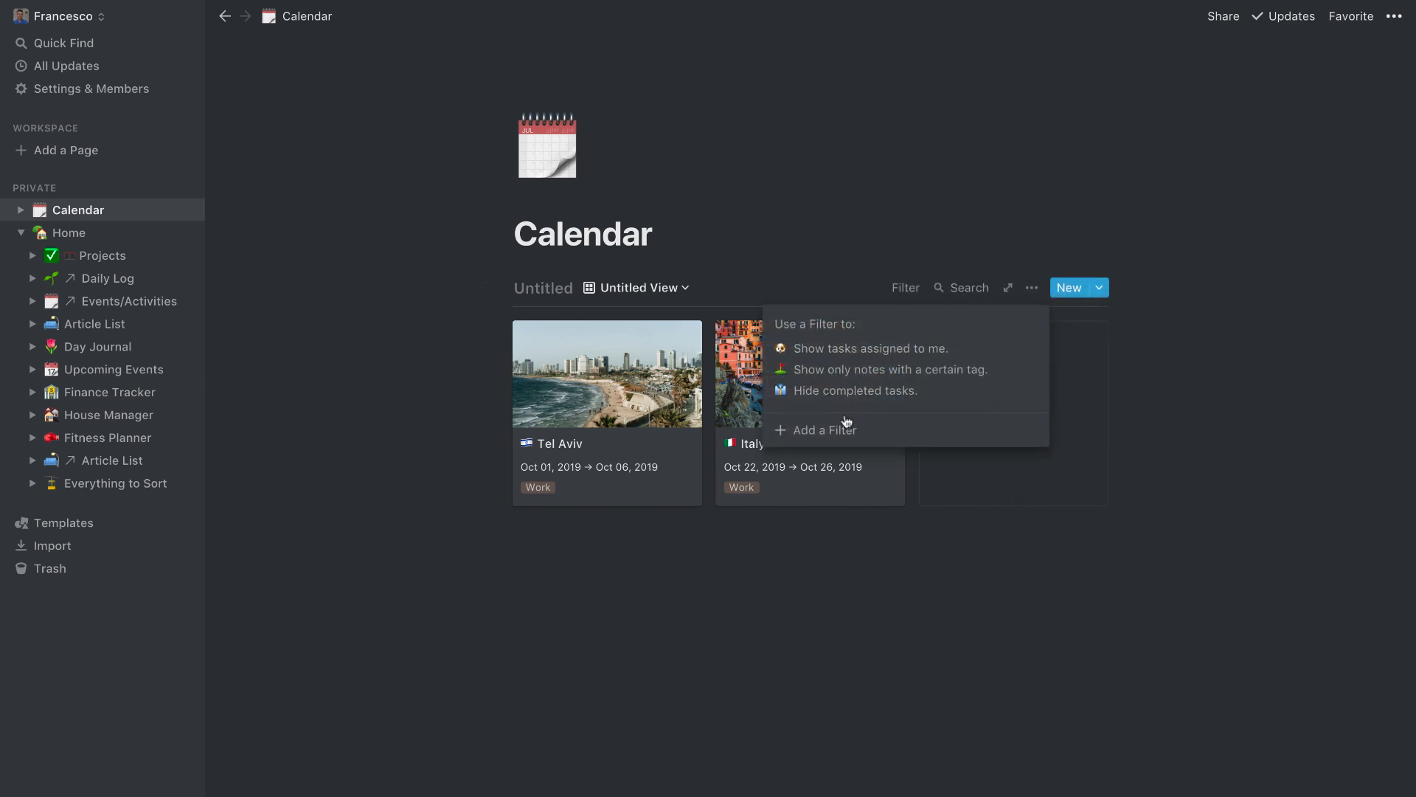
pyautogui.click(837, 428)
pyautogui.click(811, 331)
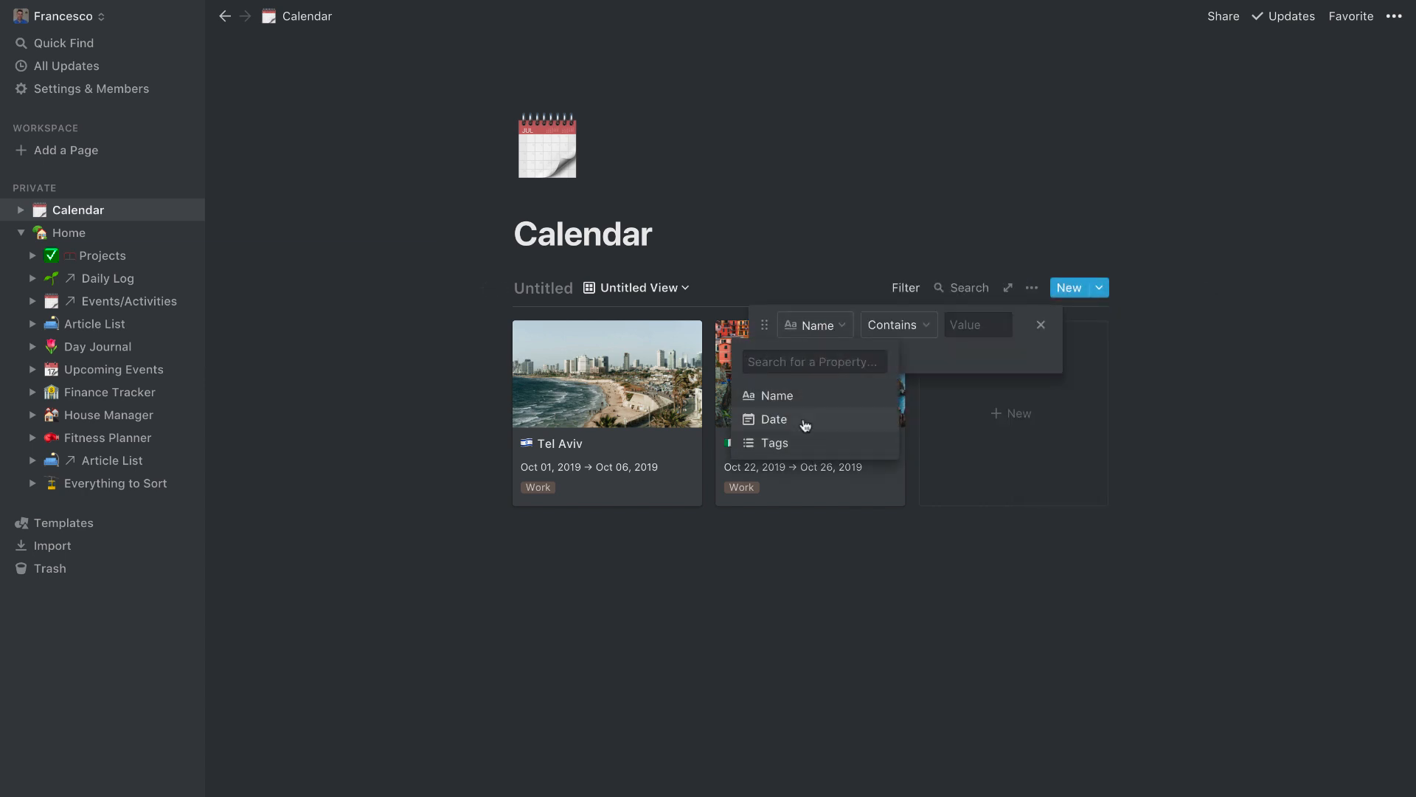
pyautogui.click(809, 419)
pyautogui.click(901, 326)
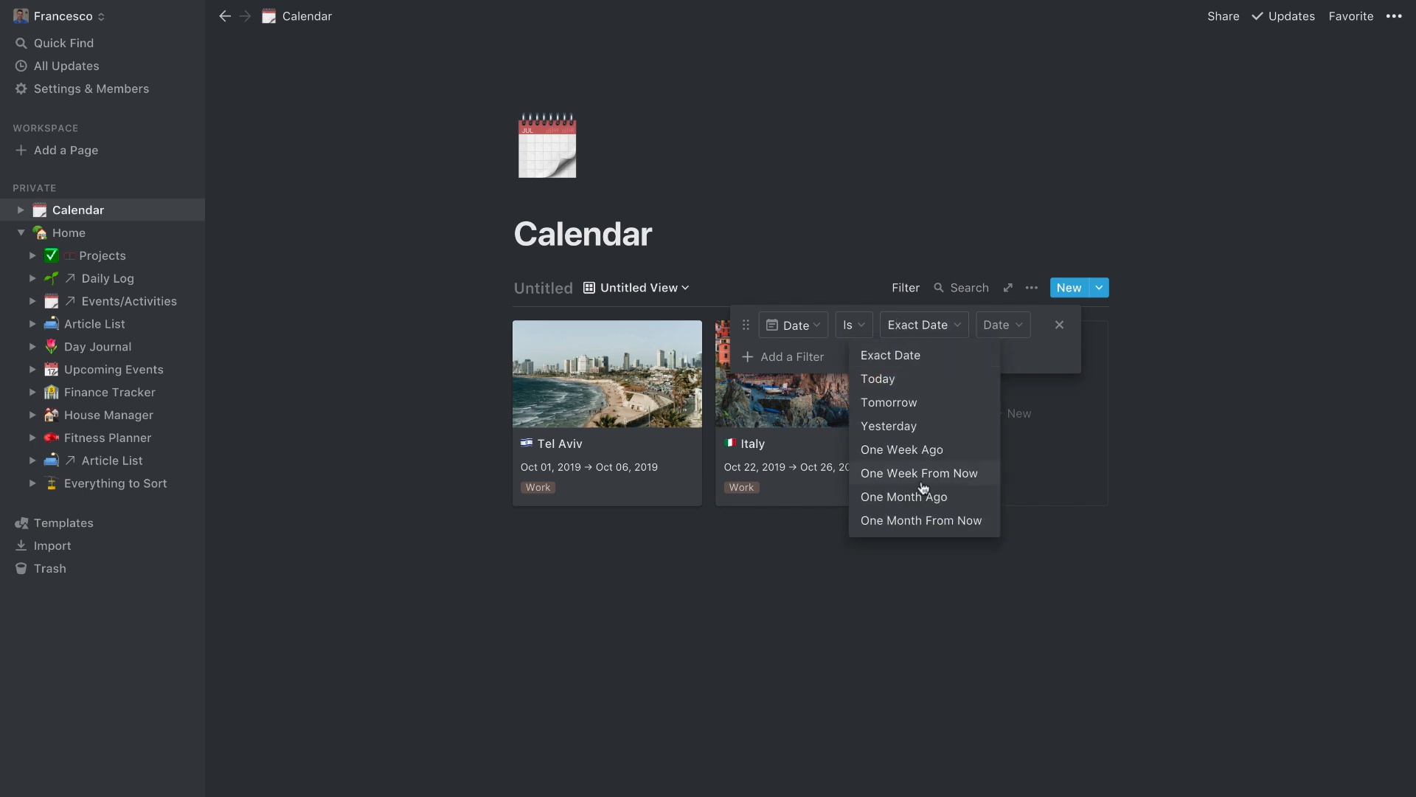
pyautogui.click(911, 363)
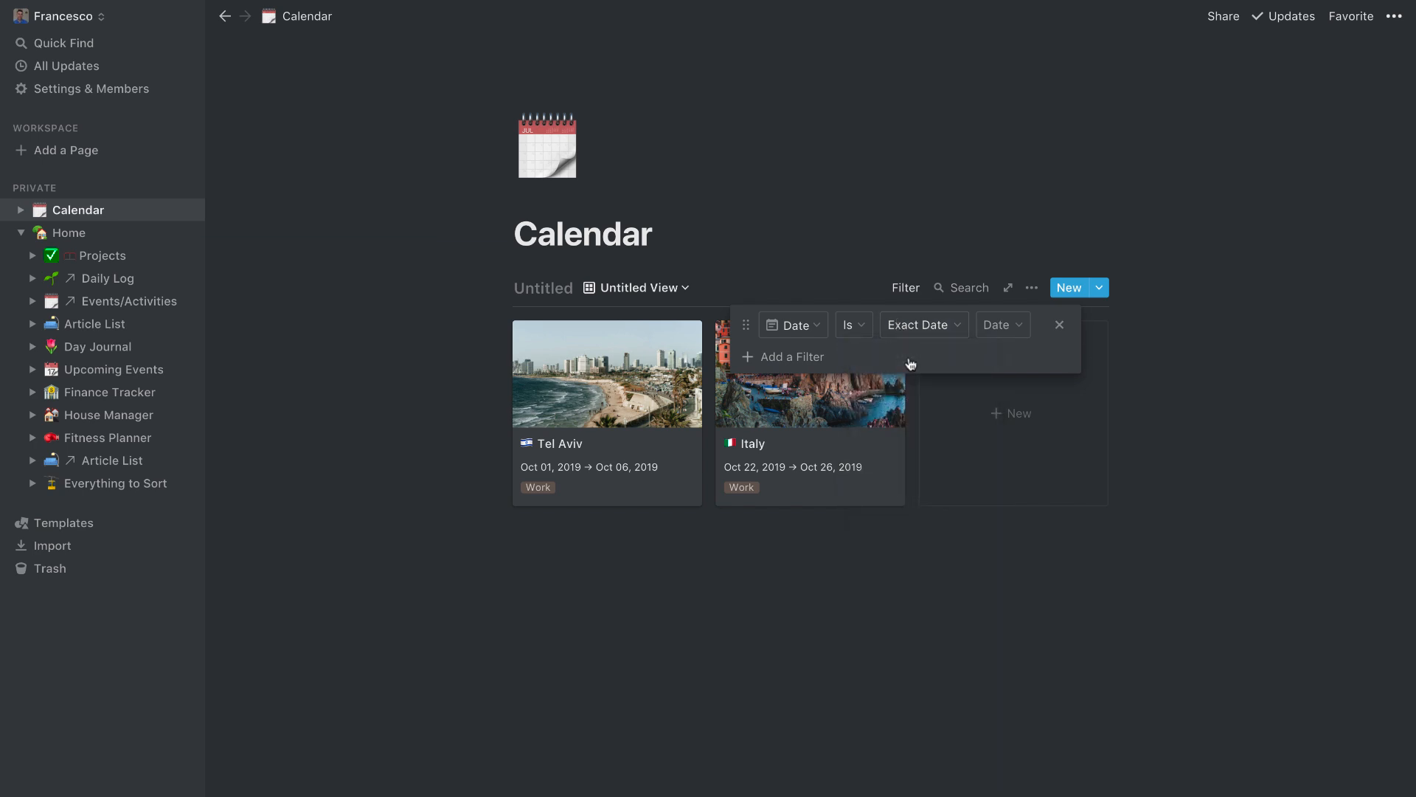
pyautogui.click(1026, 326)
pyautogui.click(1086, 364)
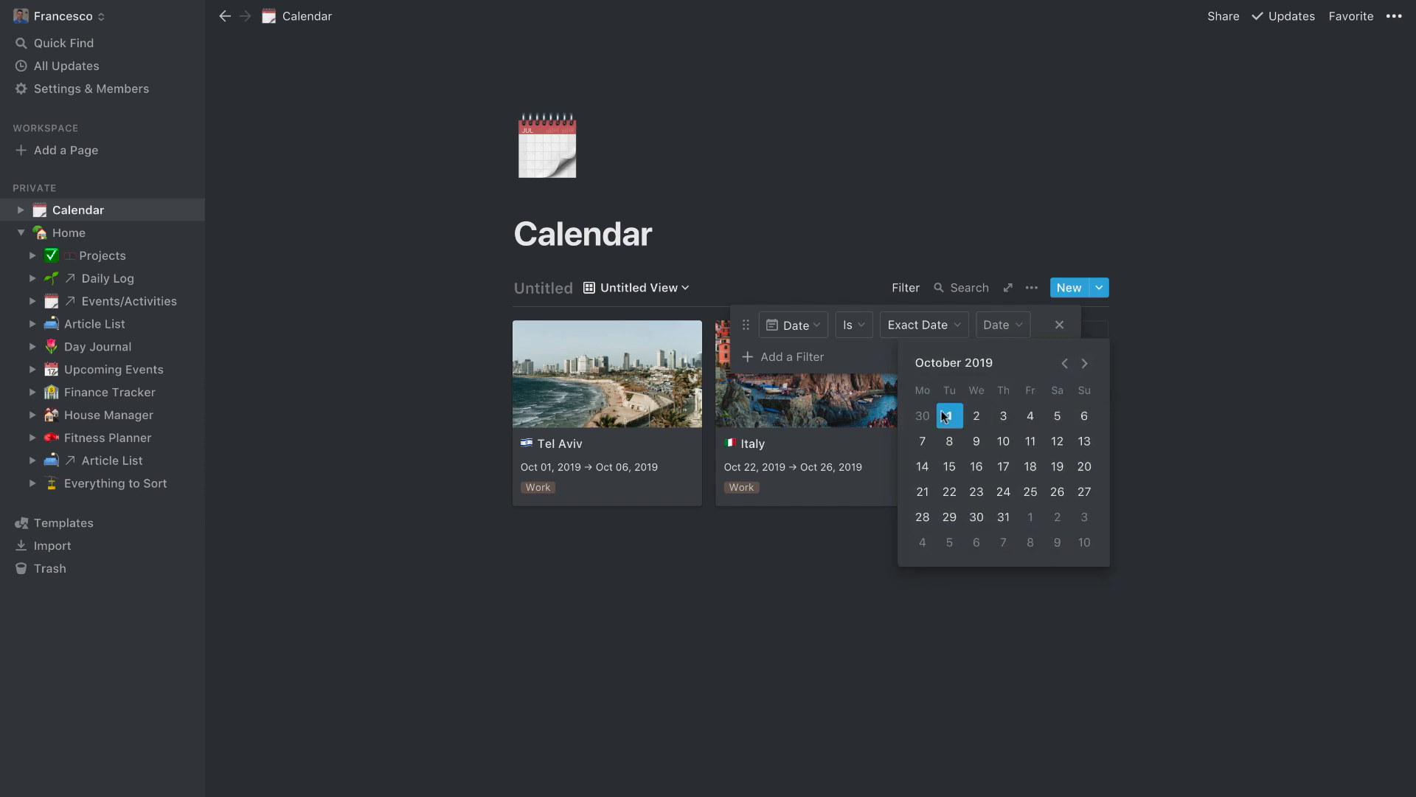
pyautogui.click(950, 415)
# Step: Add a second And filter where Date Is Before the exact date Oct 31, 2019
pyautogui.click(788, 365)
pyautogui.click(786, 362)
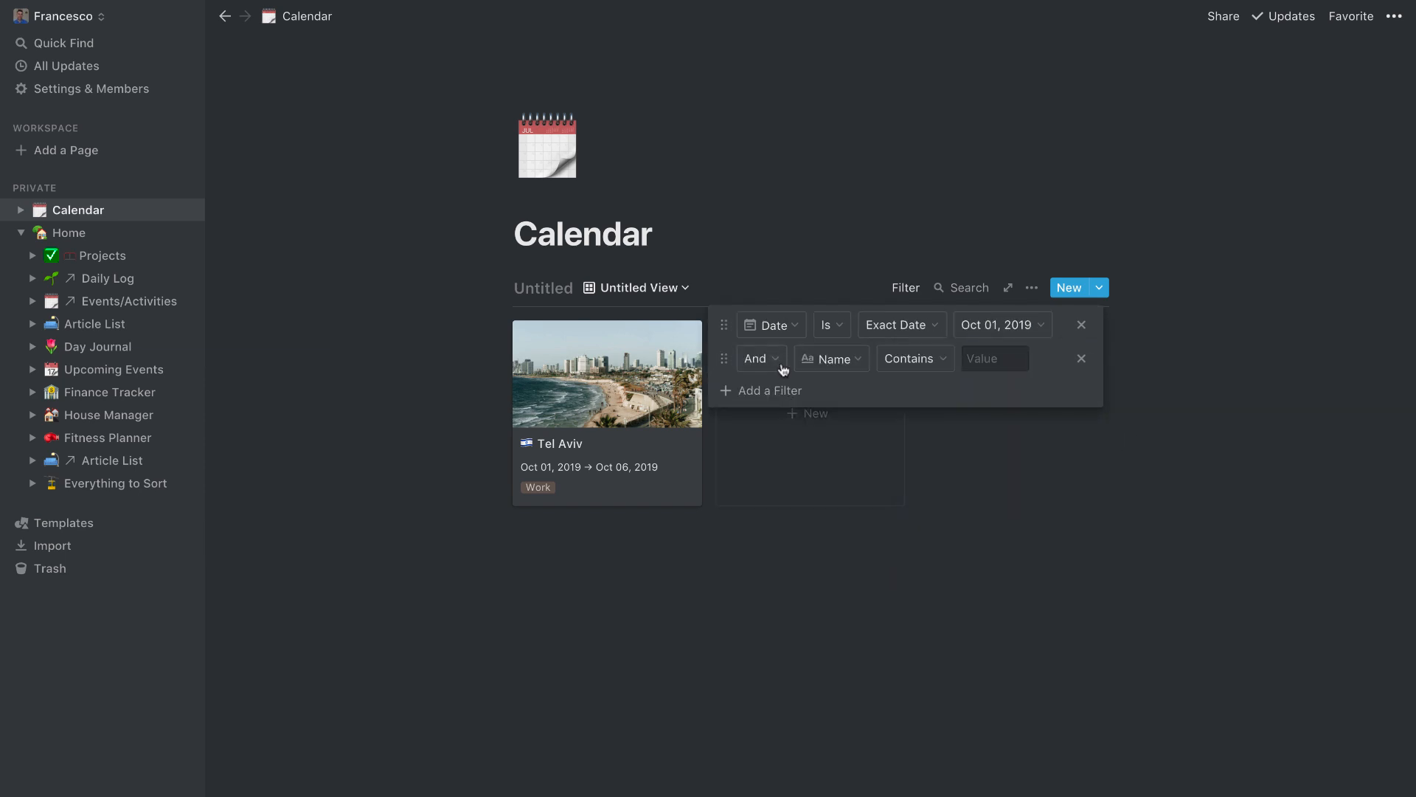
pyautogui.click(834, 364)
pyautogui.click(829, 452)
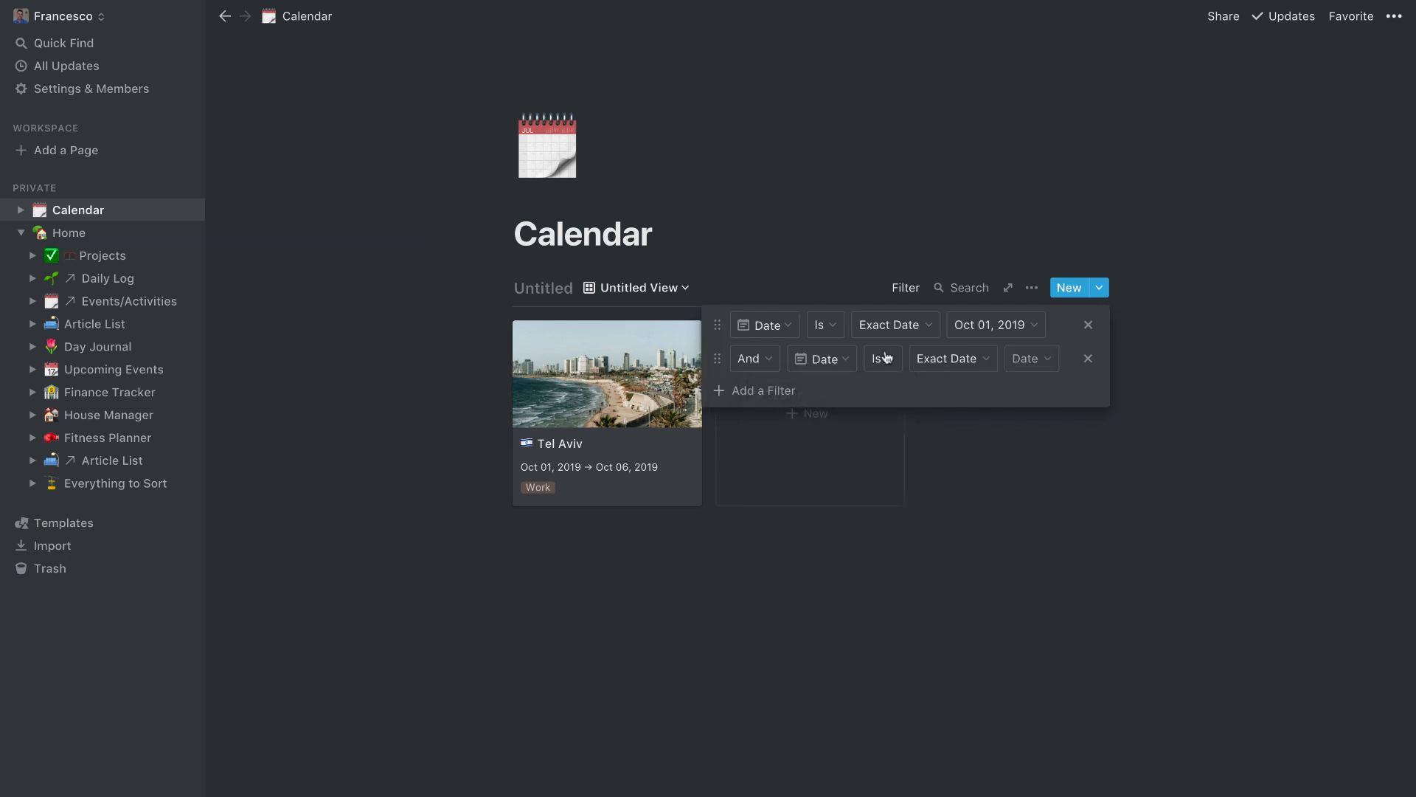
pyautogui.click(882, 358)
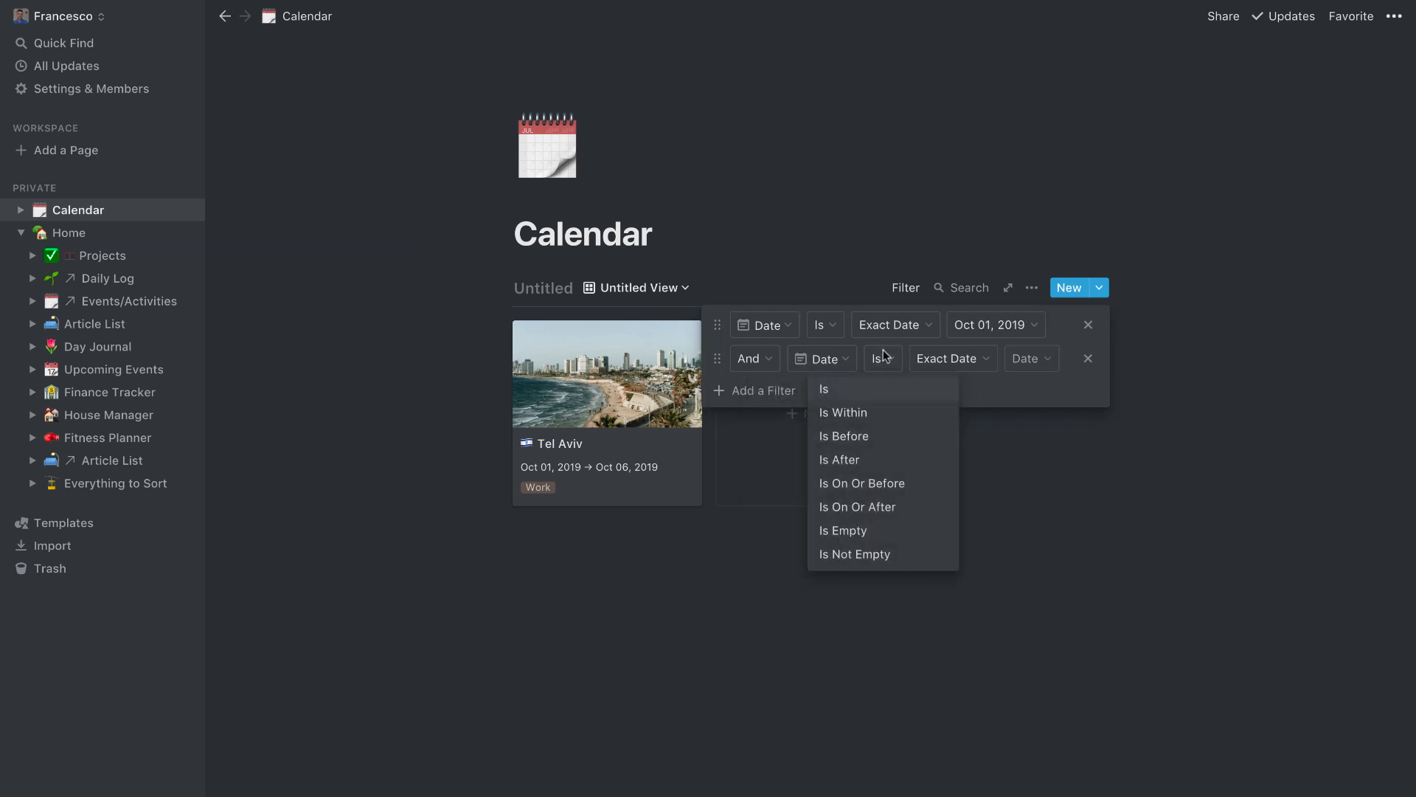
pyautogui.click(880, 439)
pyautogui.click(968, 361)
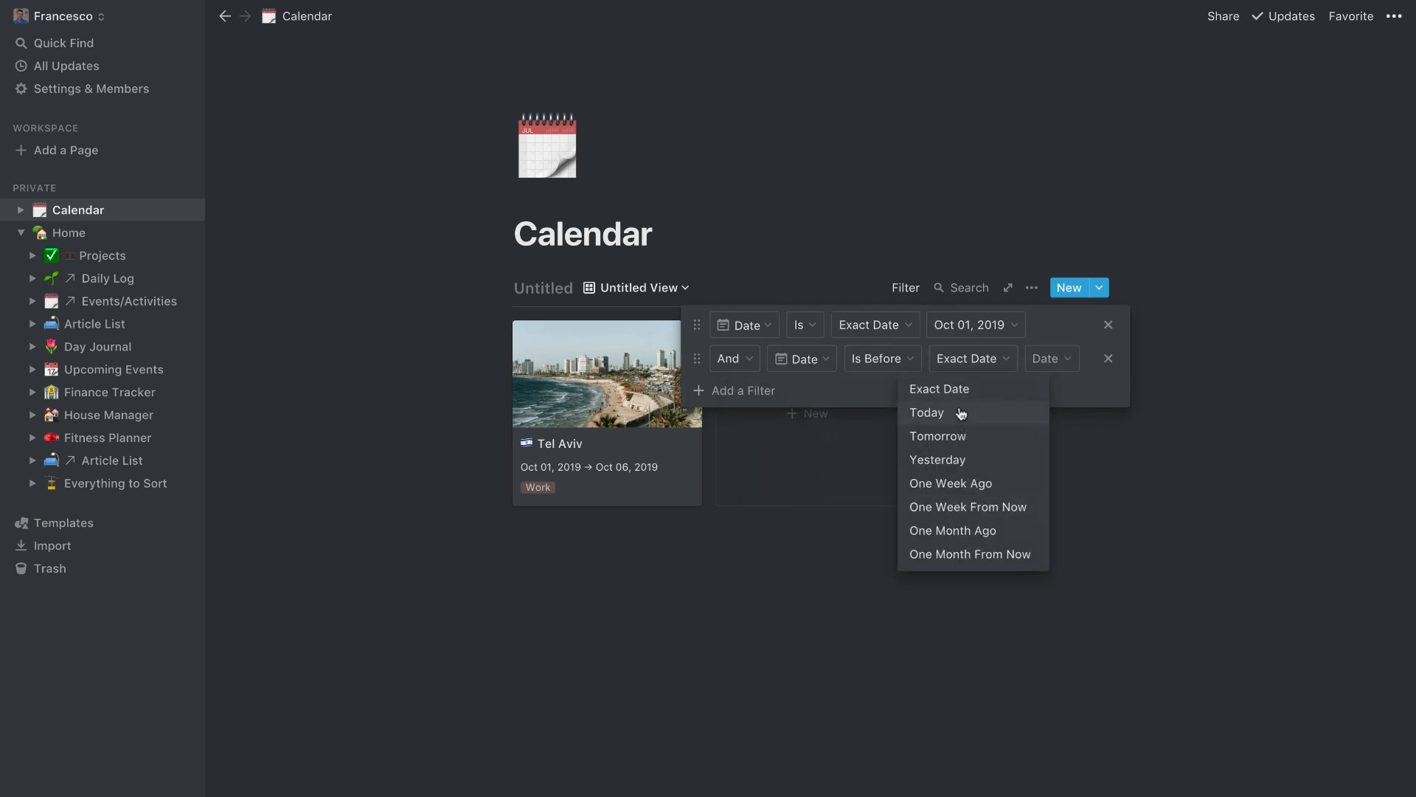
pyautogui.click(959, 395)
pyautogui.click(1046, 361)
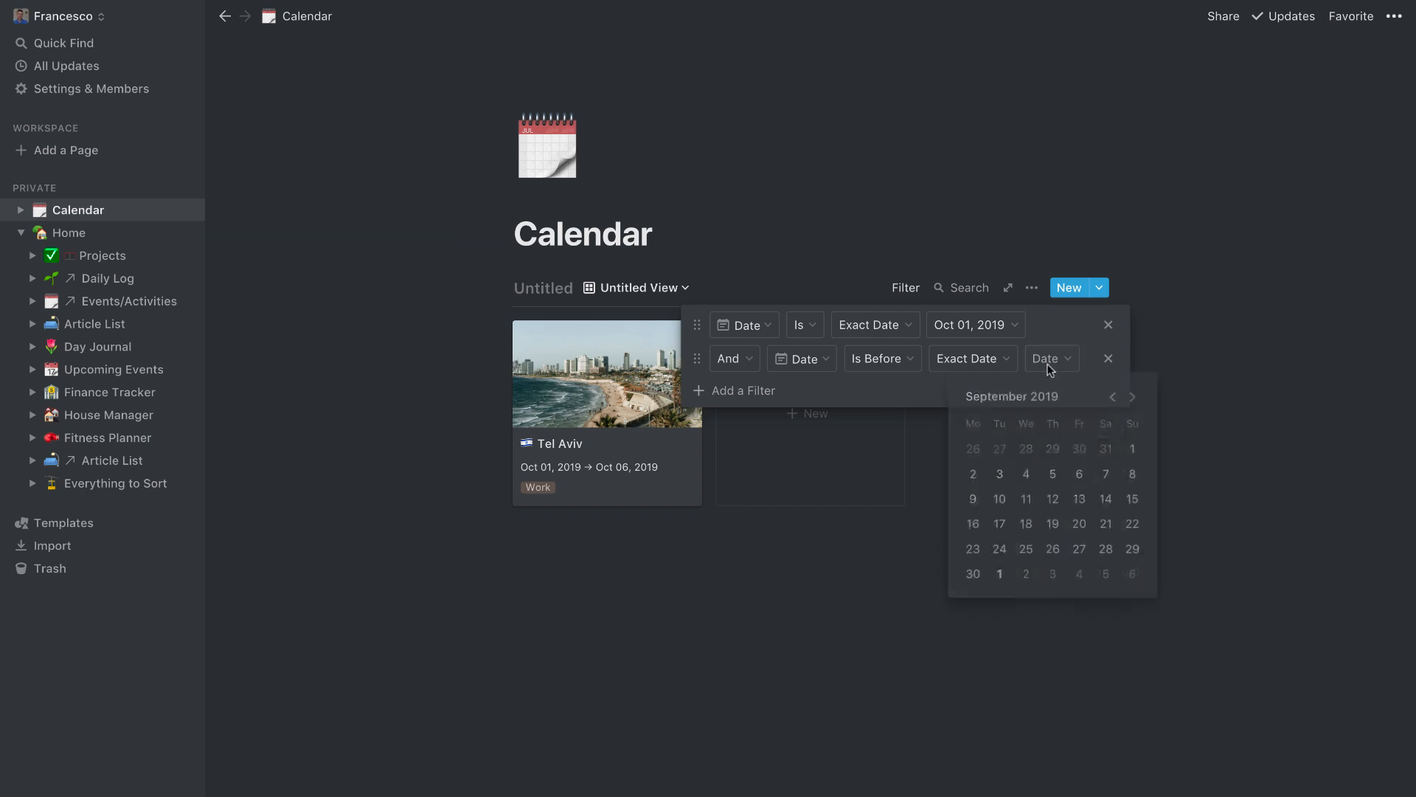
pyautogui.click(1136, 403)
pyautogui.click(1053, 553)
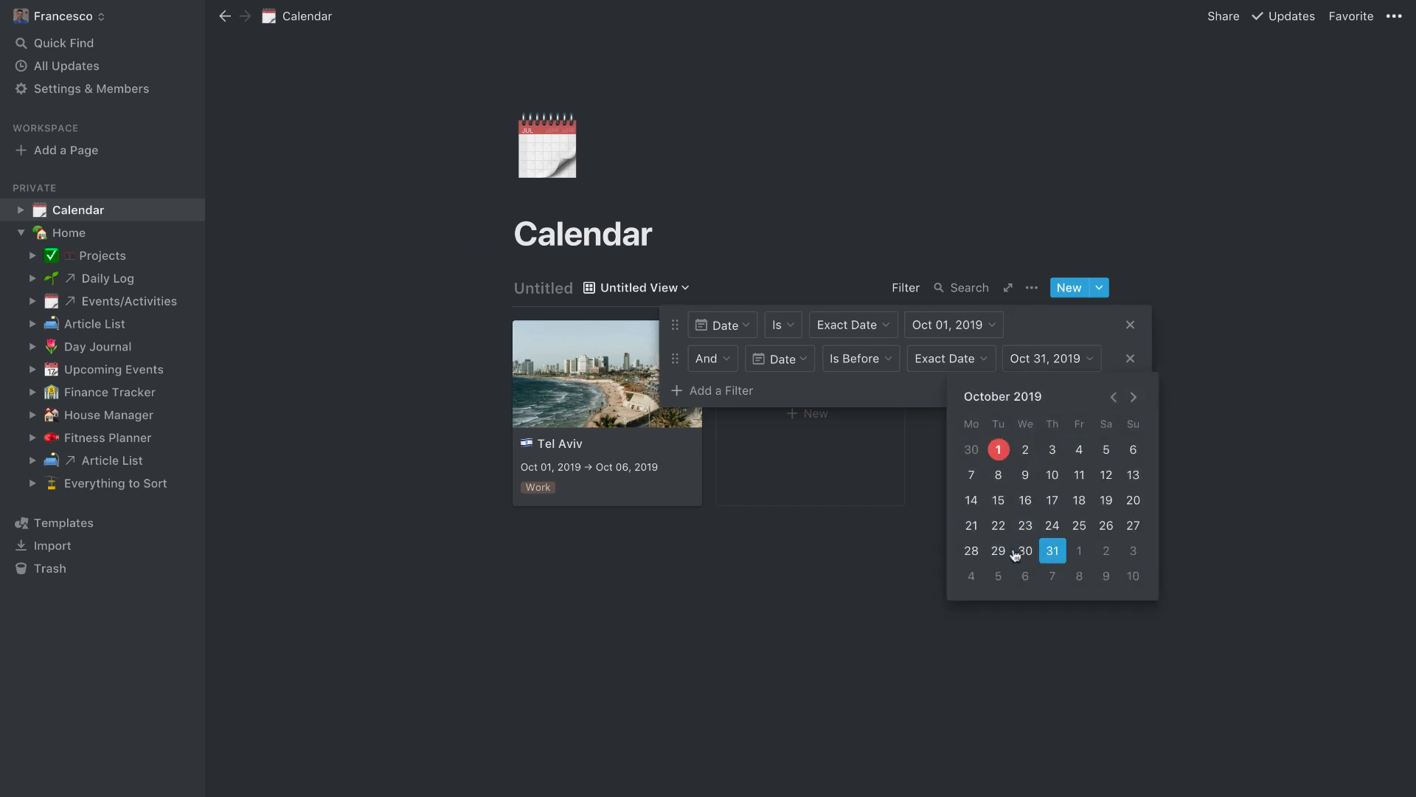
pyautogui.click(878, 575)
pyautogui.click(864, 568)
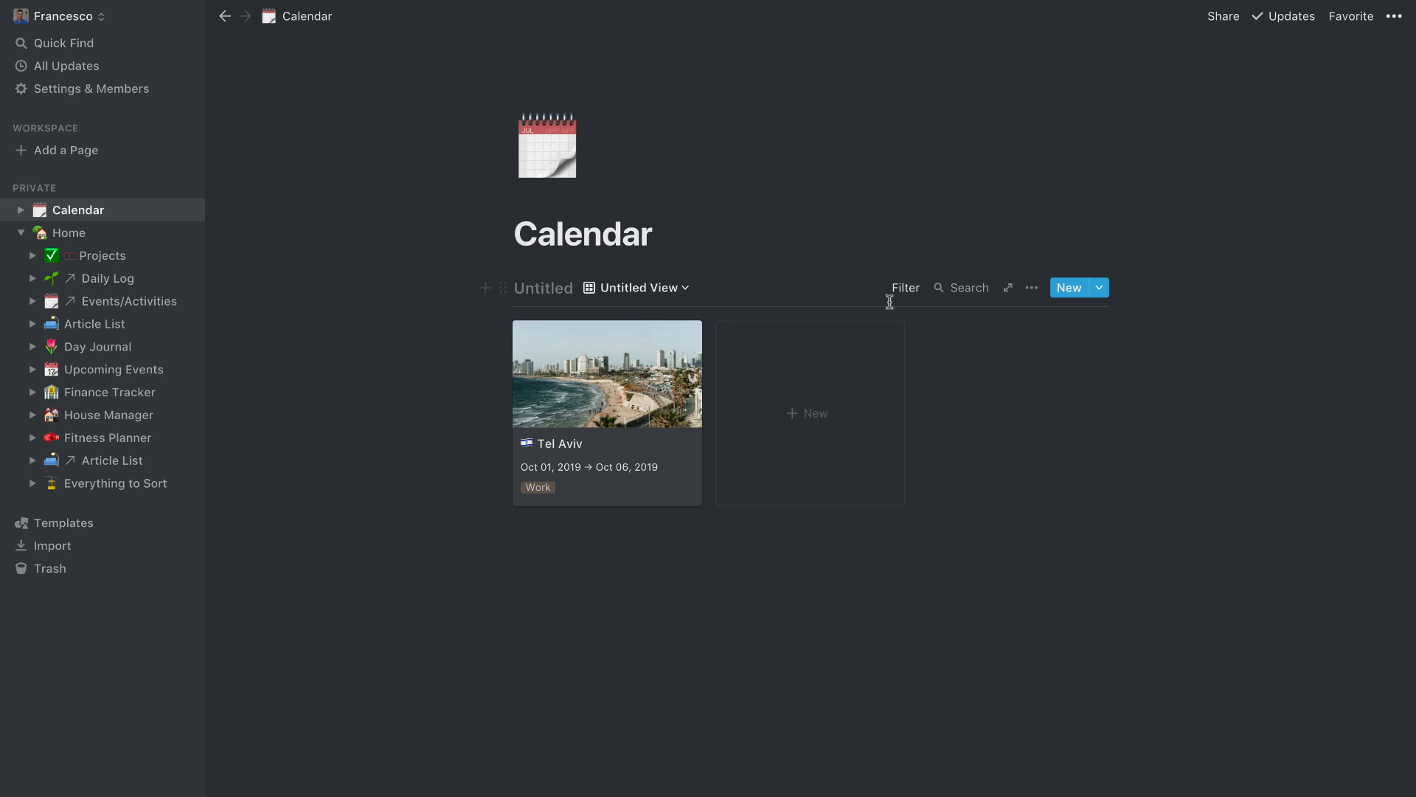
# Step: Switch to Calendar View to check the trips, then return to the gallery view
pyautogui.click(624, 291)
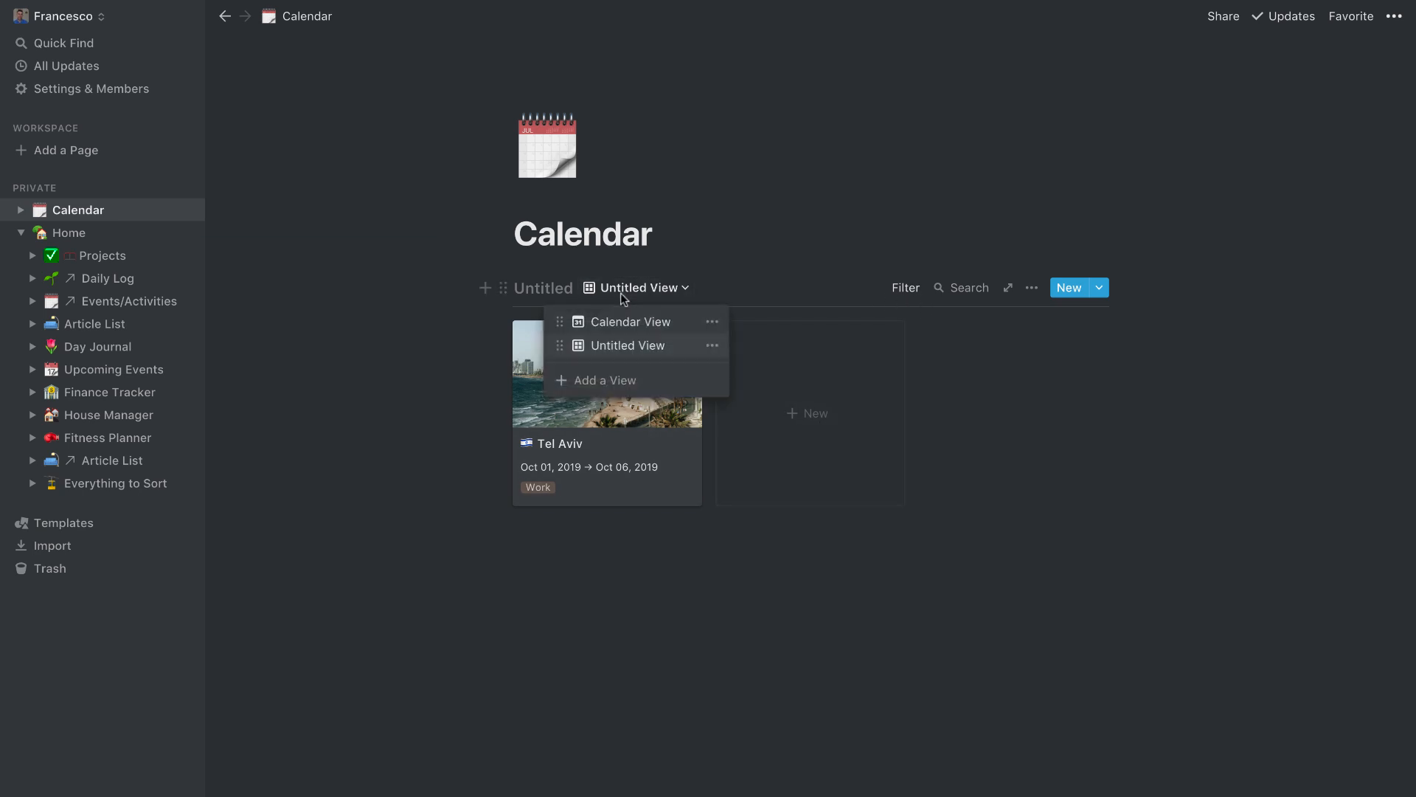
pyautogui.click(621, 323)
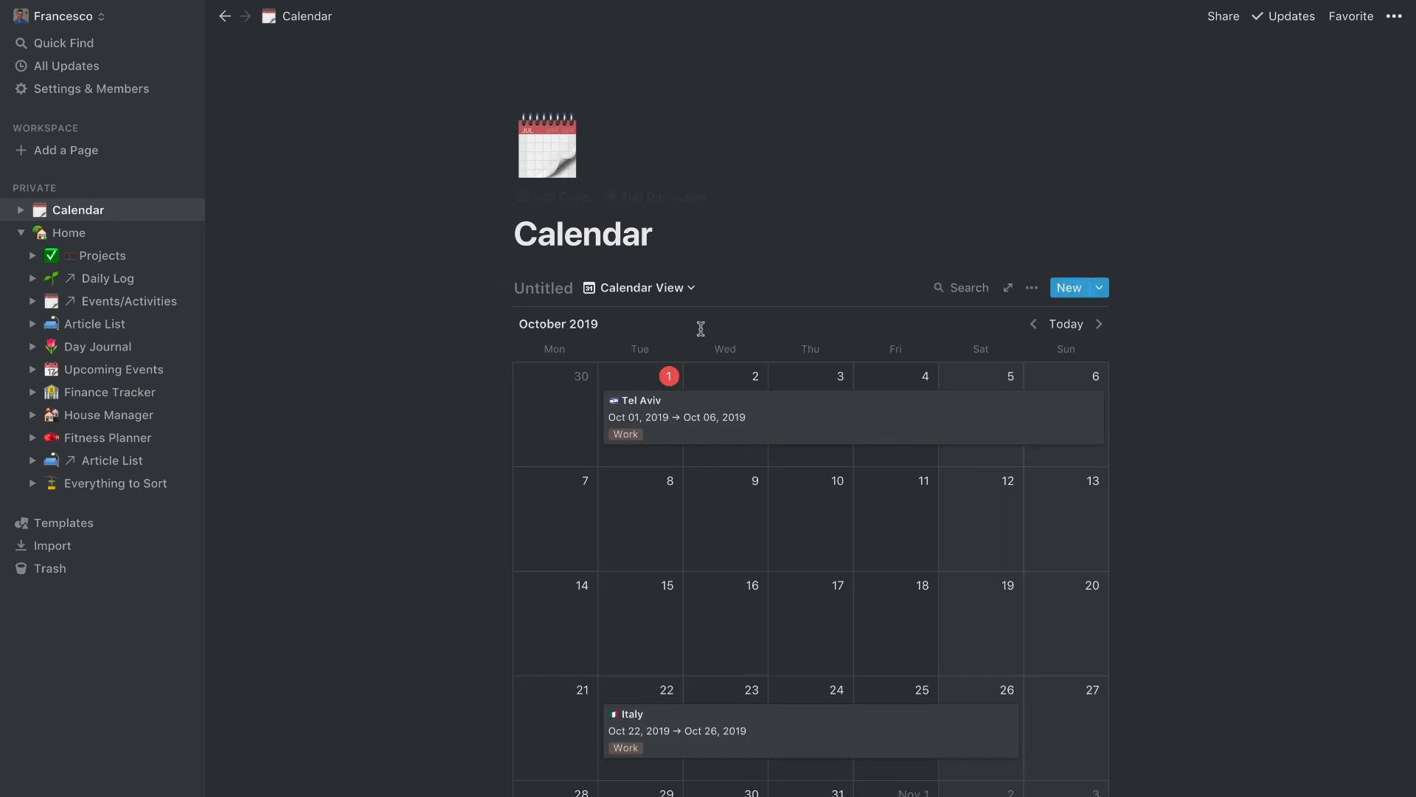
pyautogui.click(654, 294)
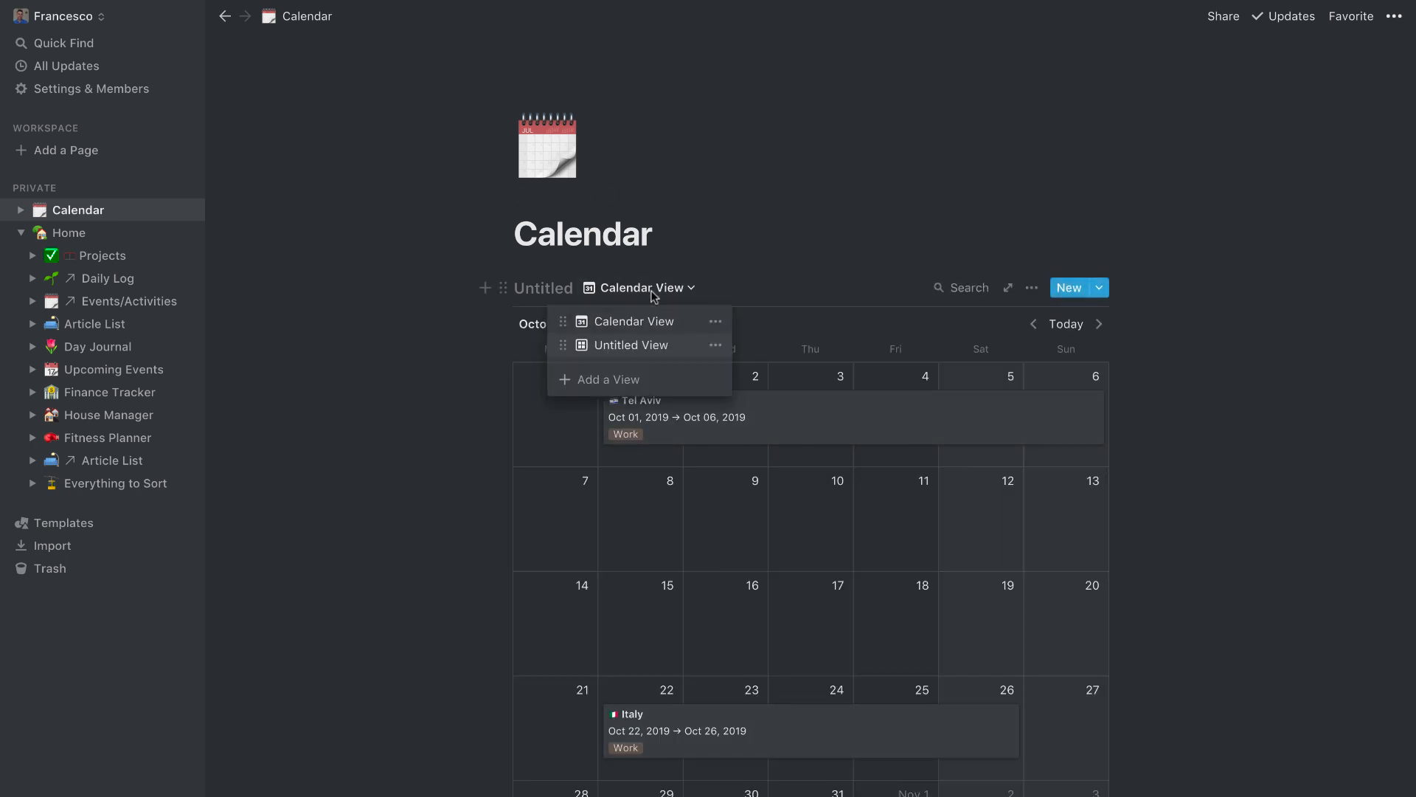
pyautogui.click(641, 344)
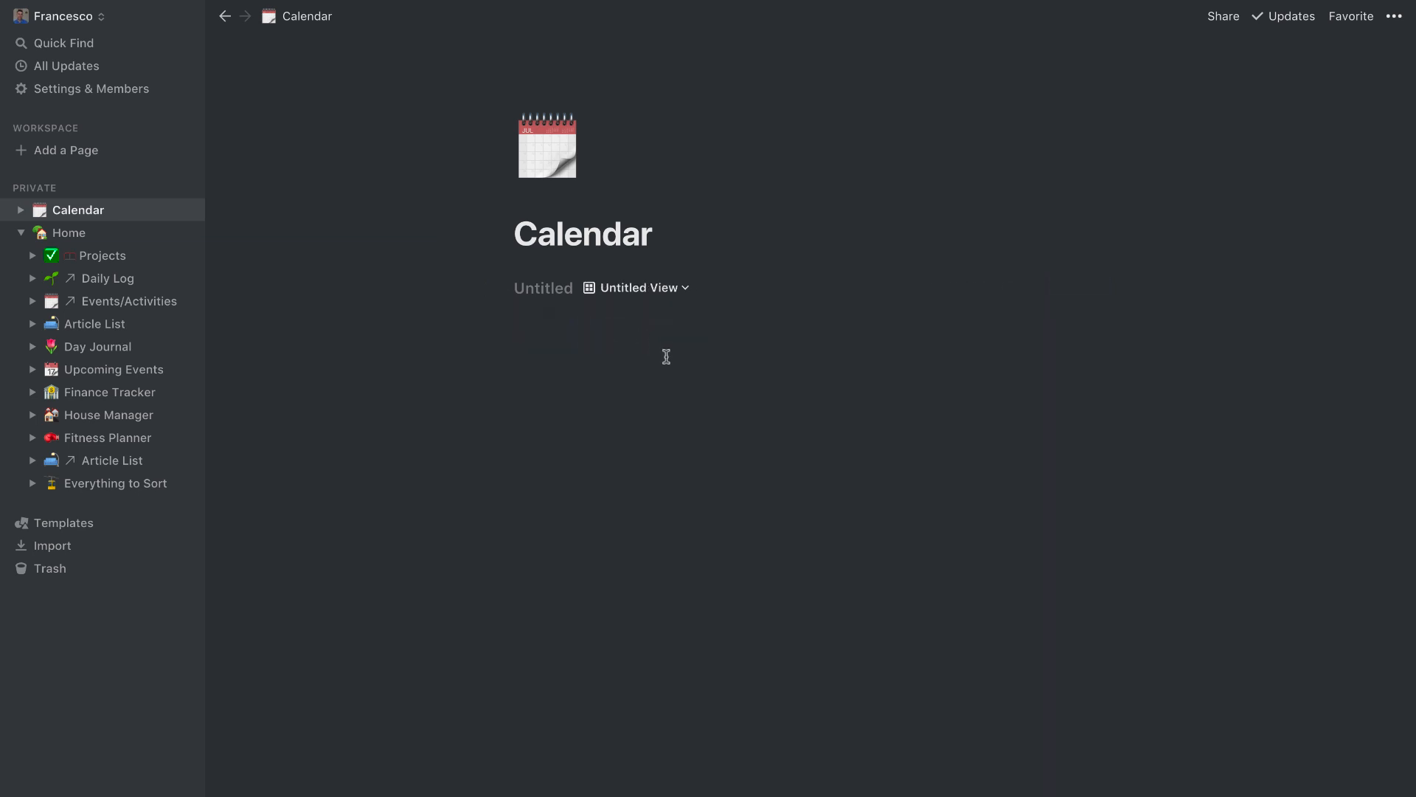
# Step: Change the Oct 31, 2019 filter condition to Is On Or Before and the Oct 01, 2019 condition to Is On Or After
pyautogui.click(906, 288)
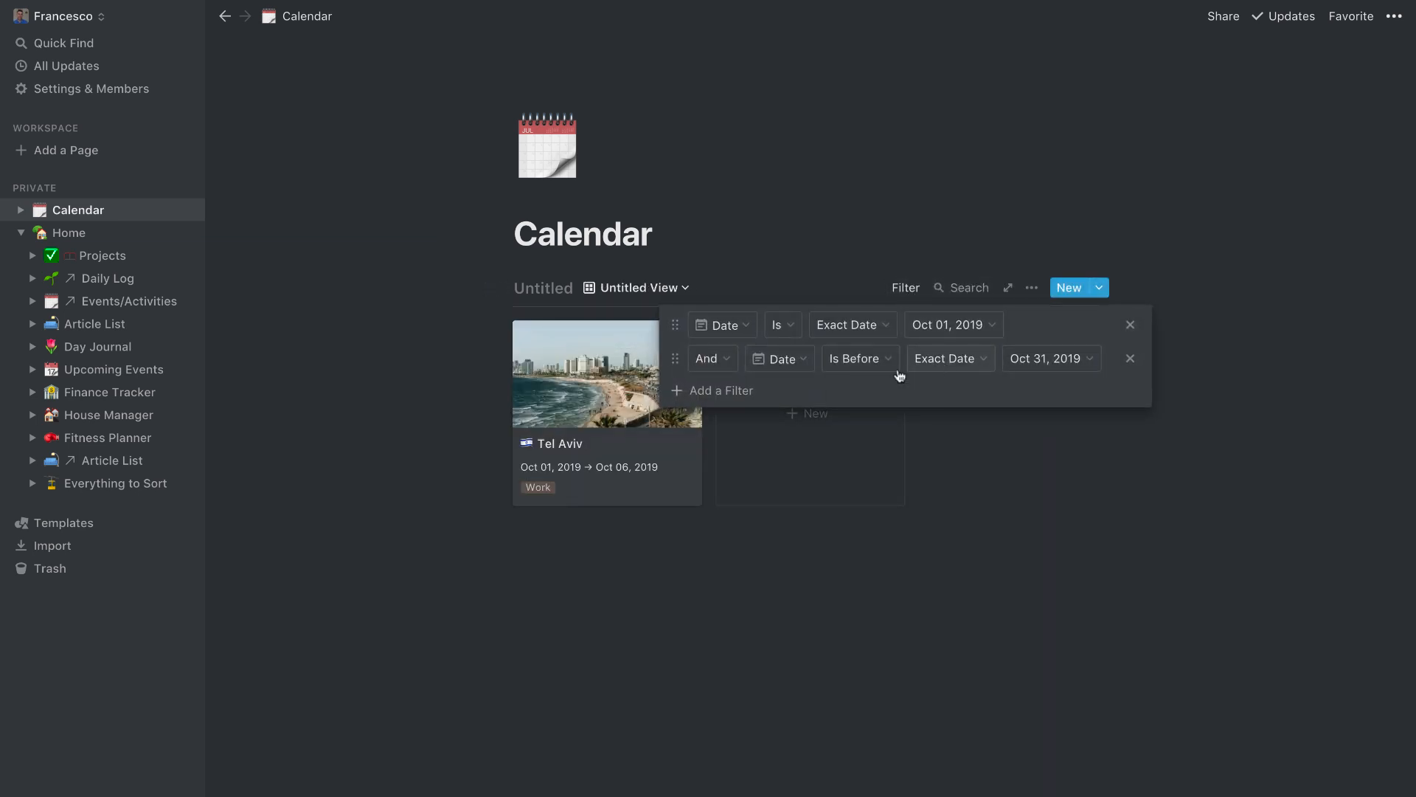
pyautogui.click(883, 359)
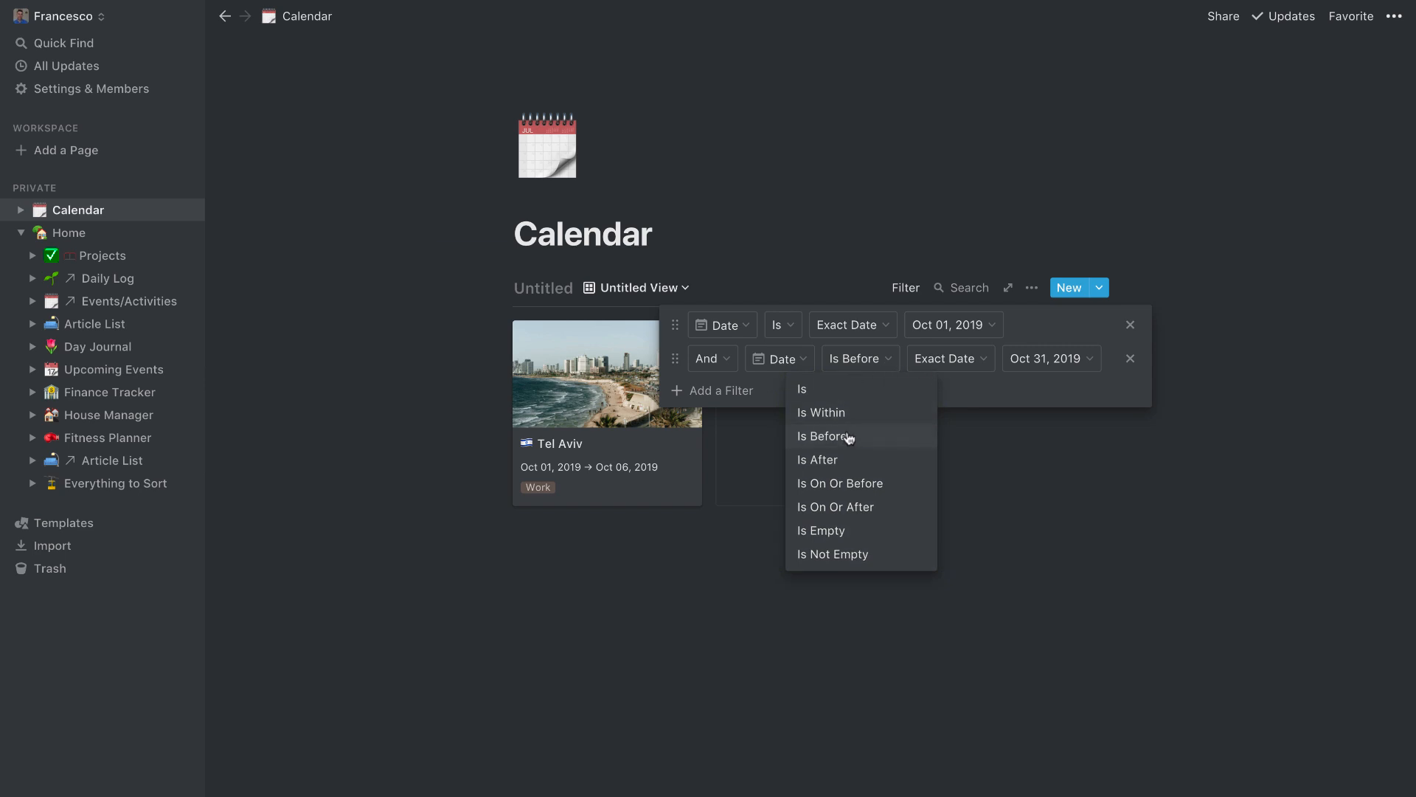
pyautogui.click(848, 483)
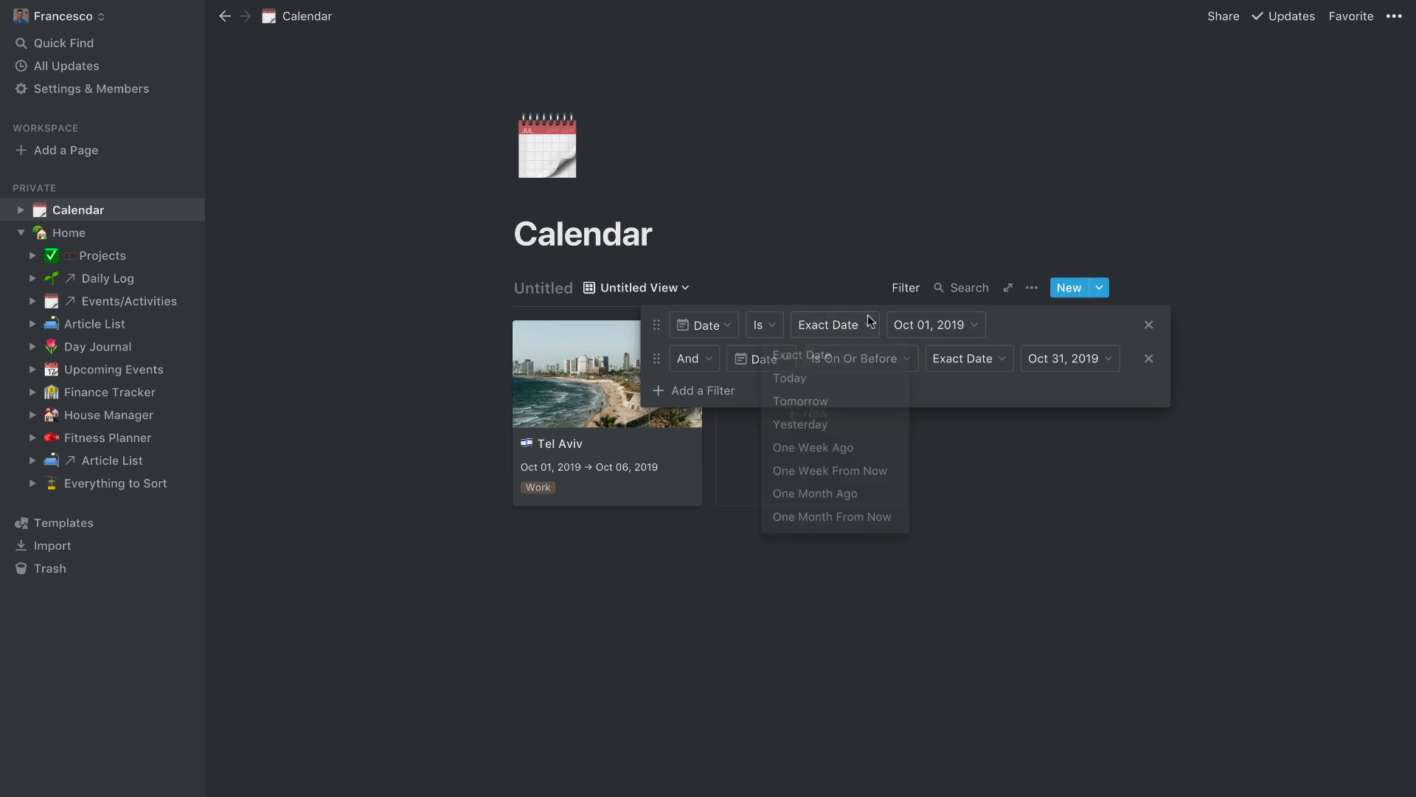
pyautogui.click(773, 329)
pyautogui.click(762, 418)
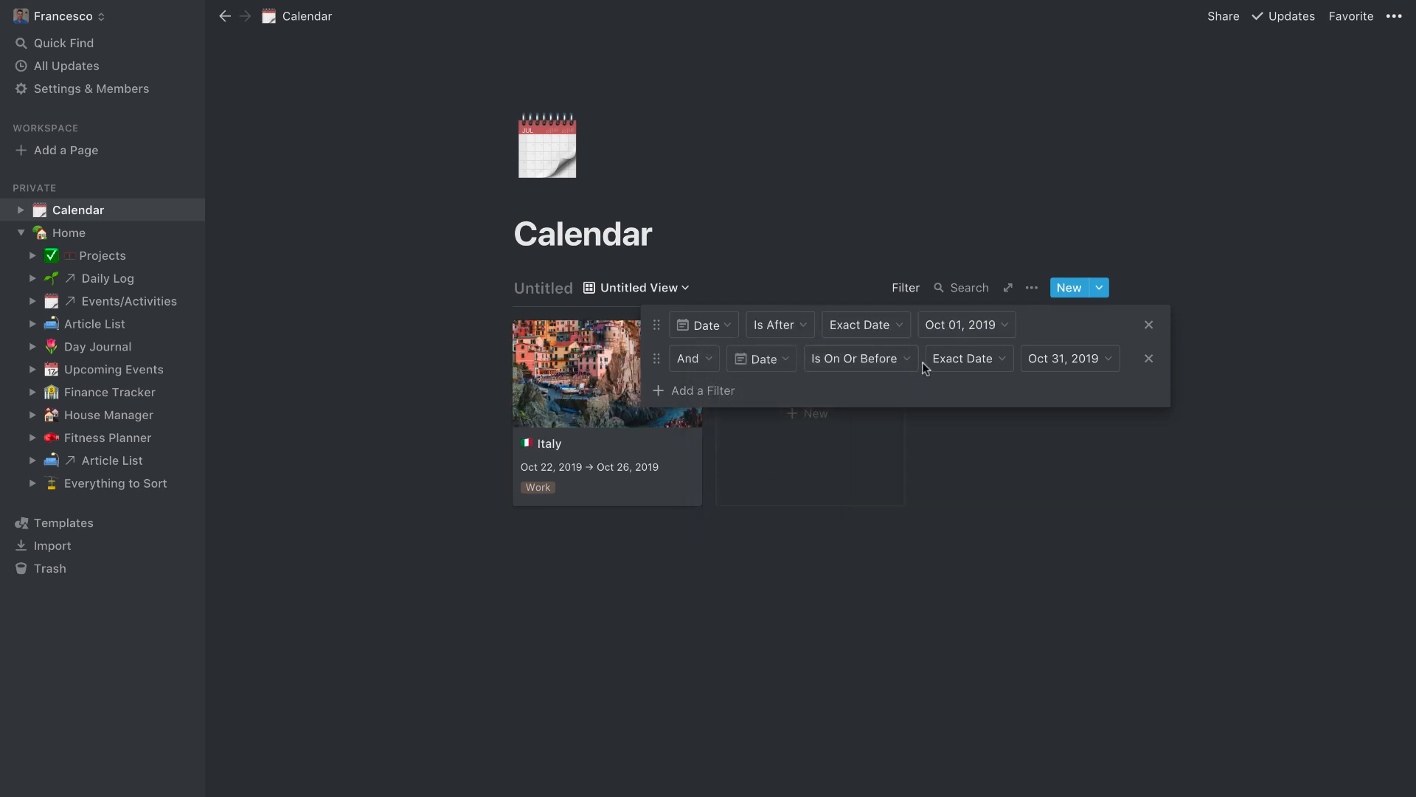
pyautogui.click(807, 330)
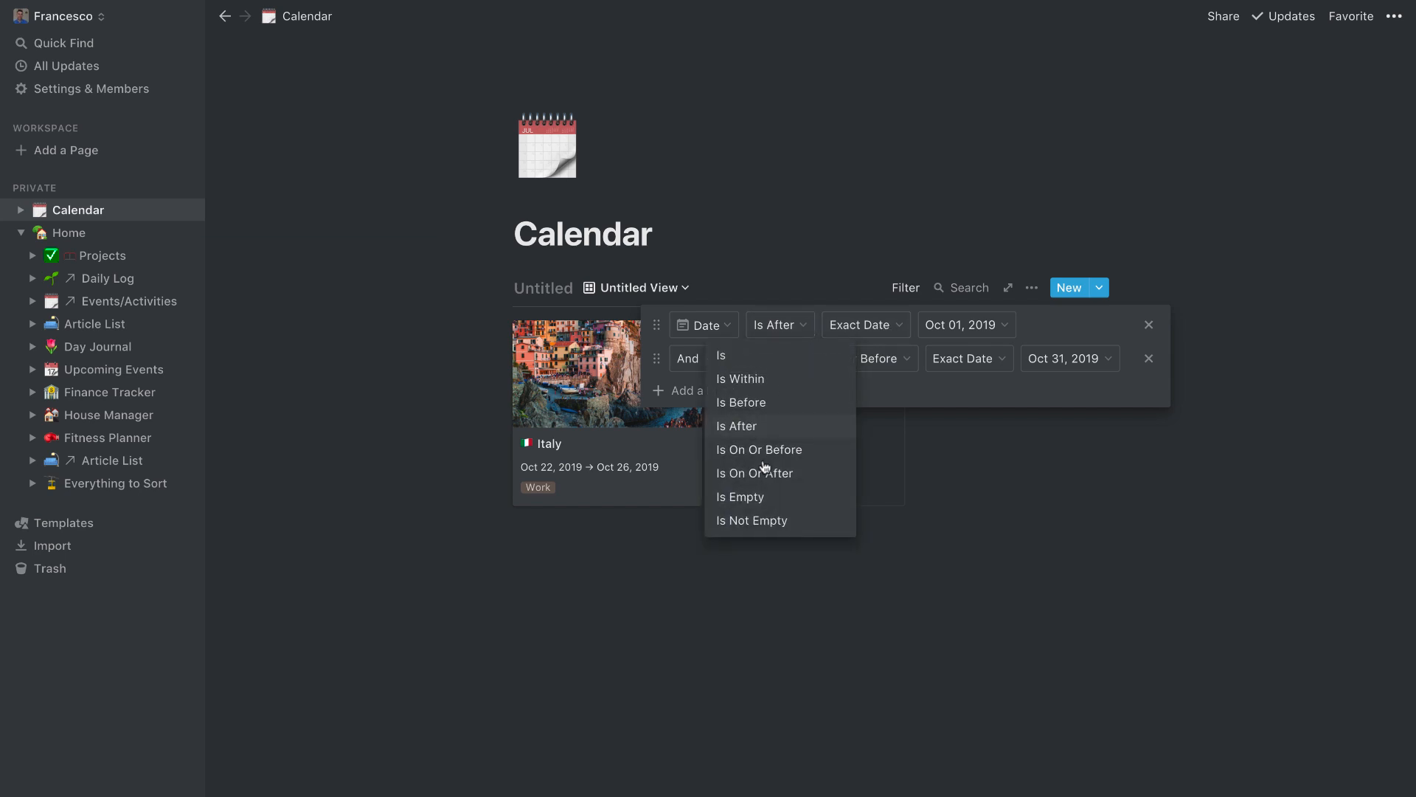
pyautogui.click(769, 472)
pyautogui.click(1024, 534)
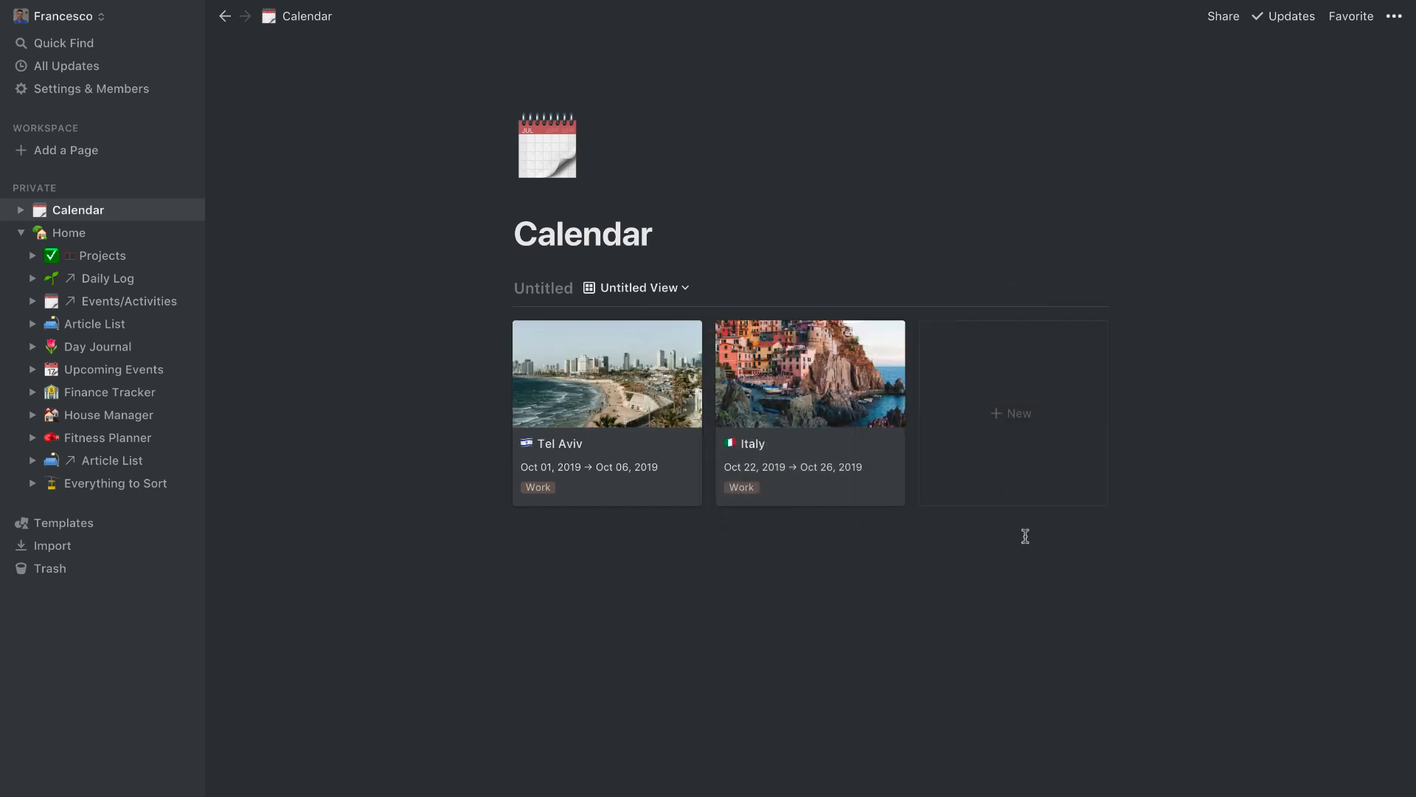
# Step: Review the gallery's date filters and switch to Calendar View to look over the October trips
pyautogui.click(913, 290)
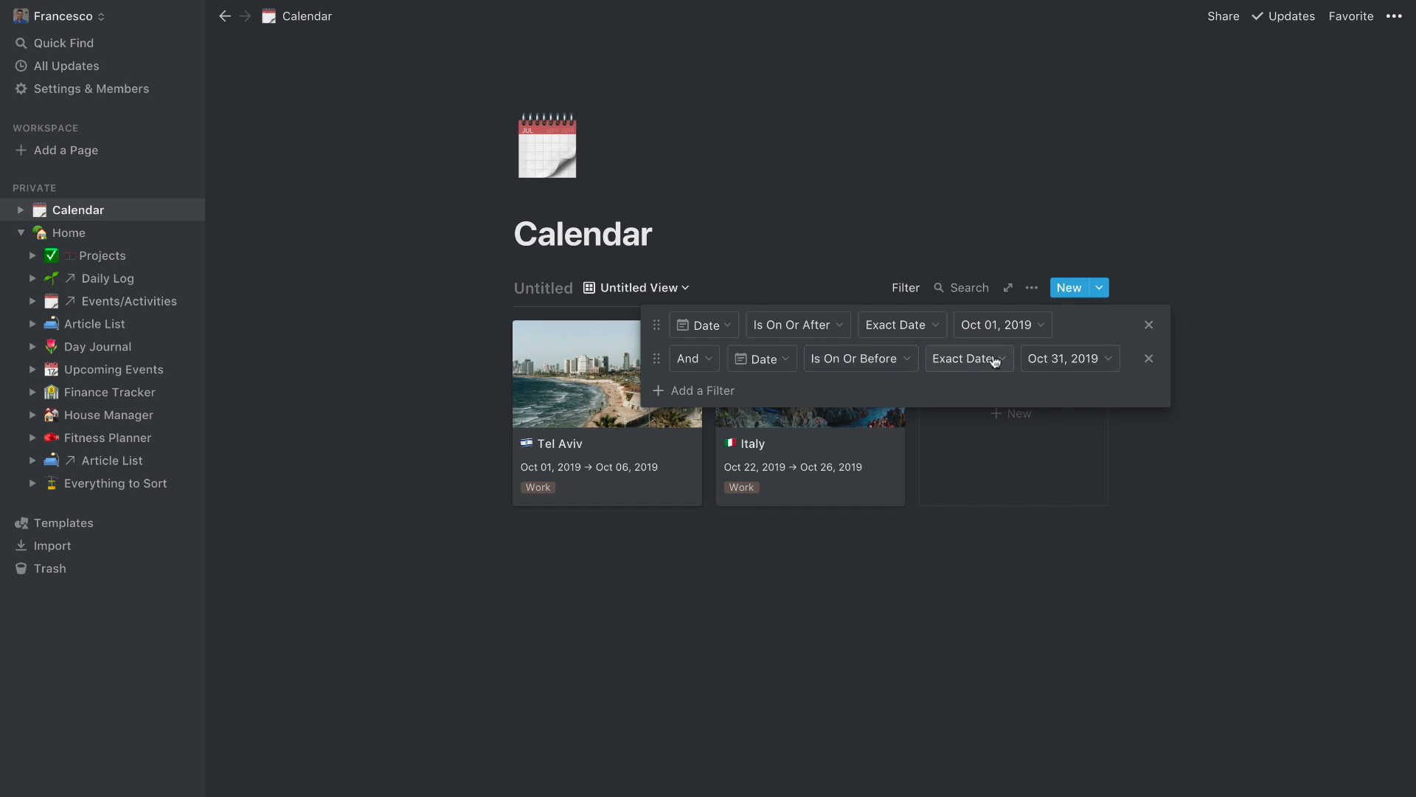
pyautogui.click(760, 720)
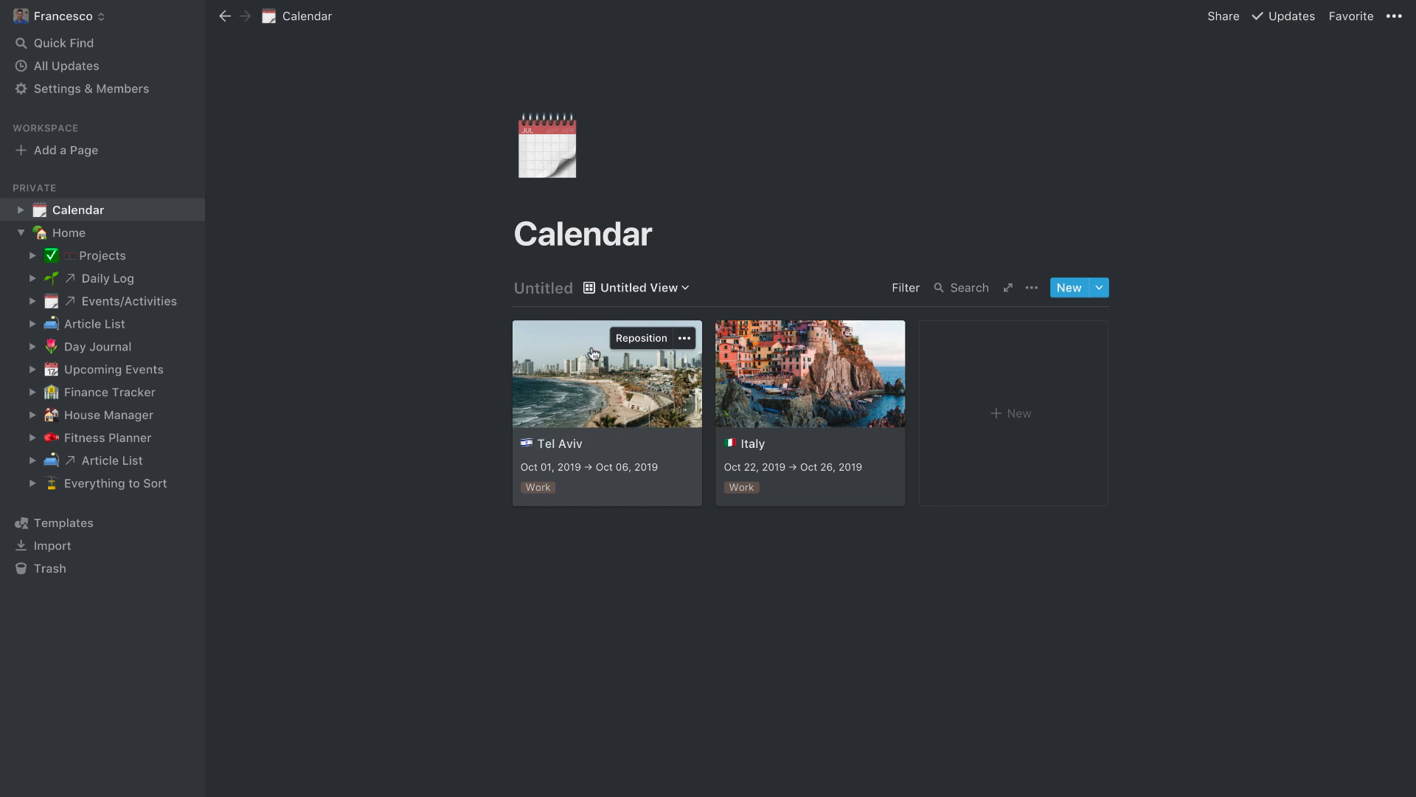
pyautogui.click(673, 291)
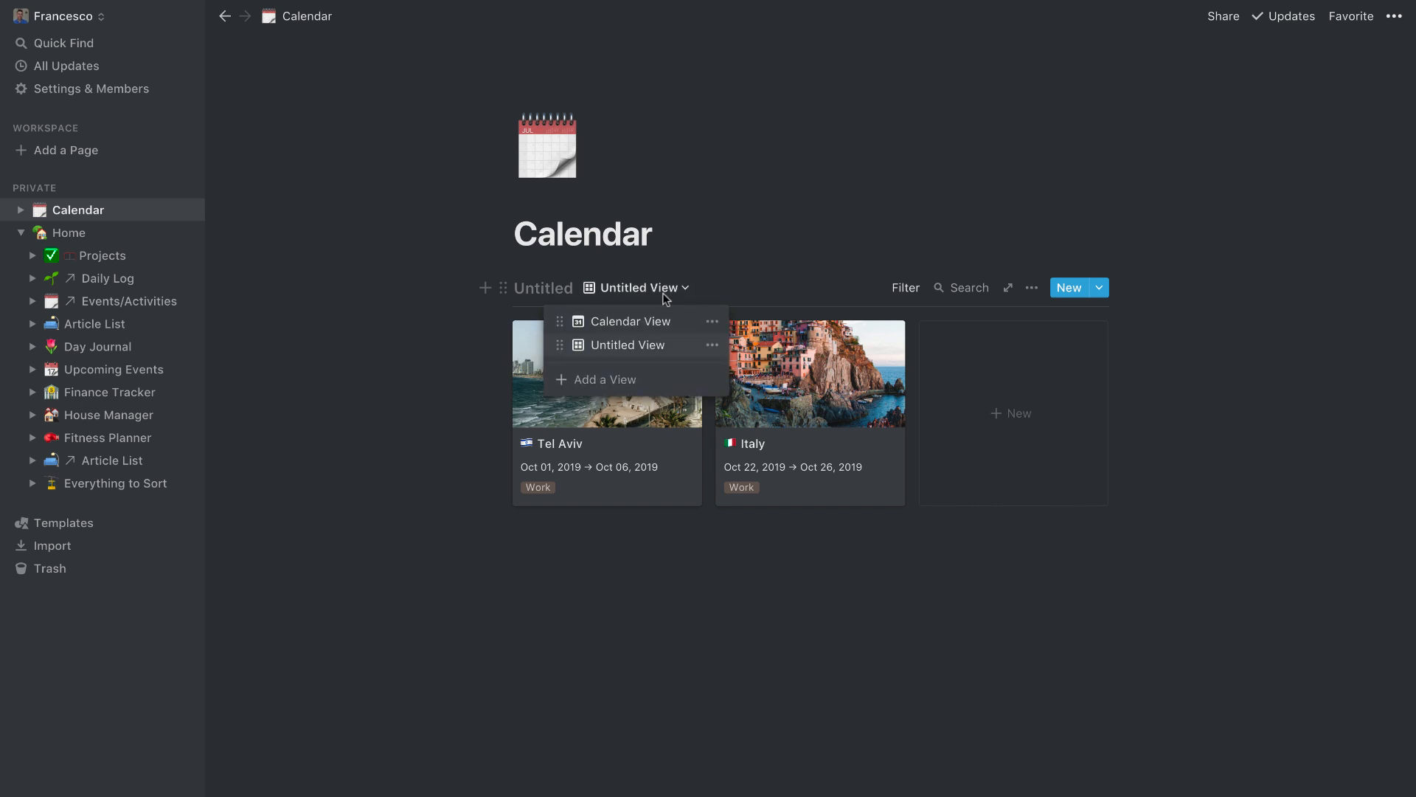
pyautogui.click(648, 324)
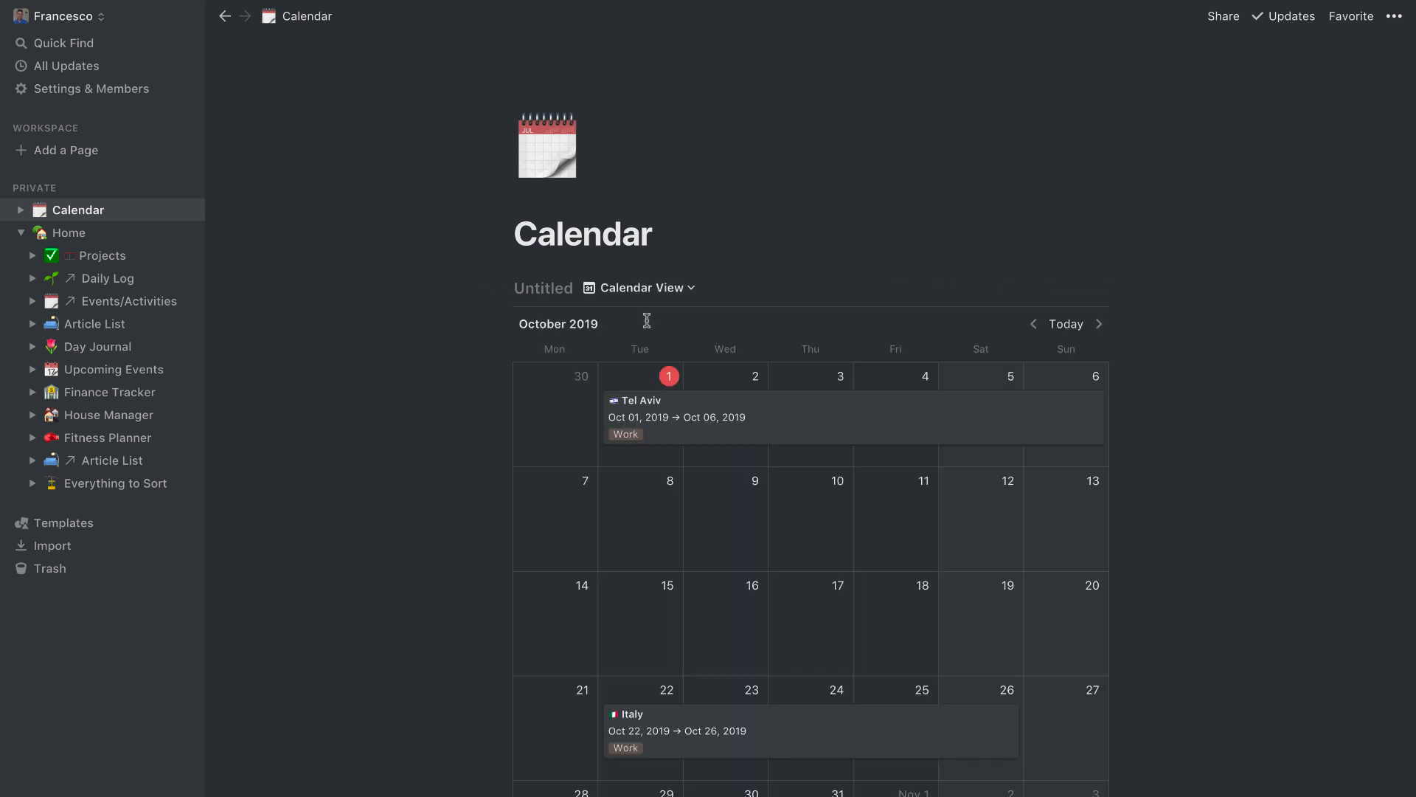
pyautogui.scroll(-2, 673, 500)
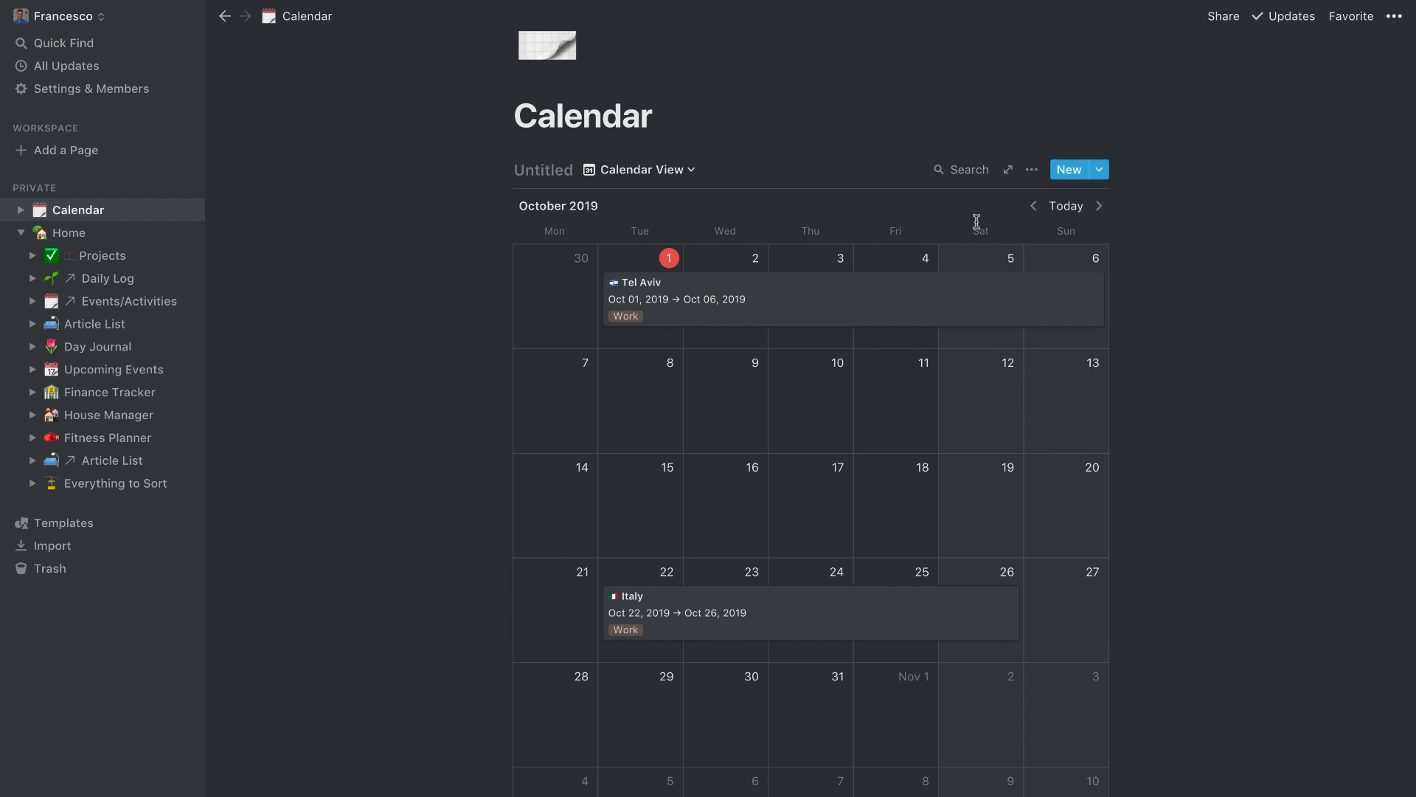
pyautogui.scroll(2, 874, 225)
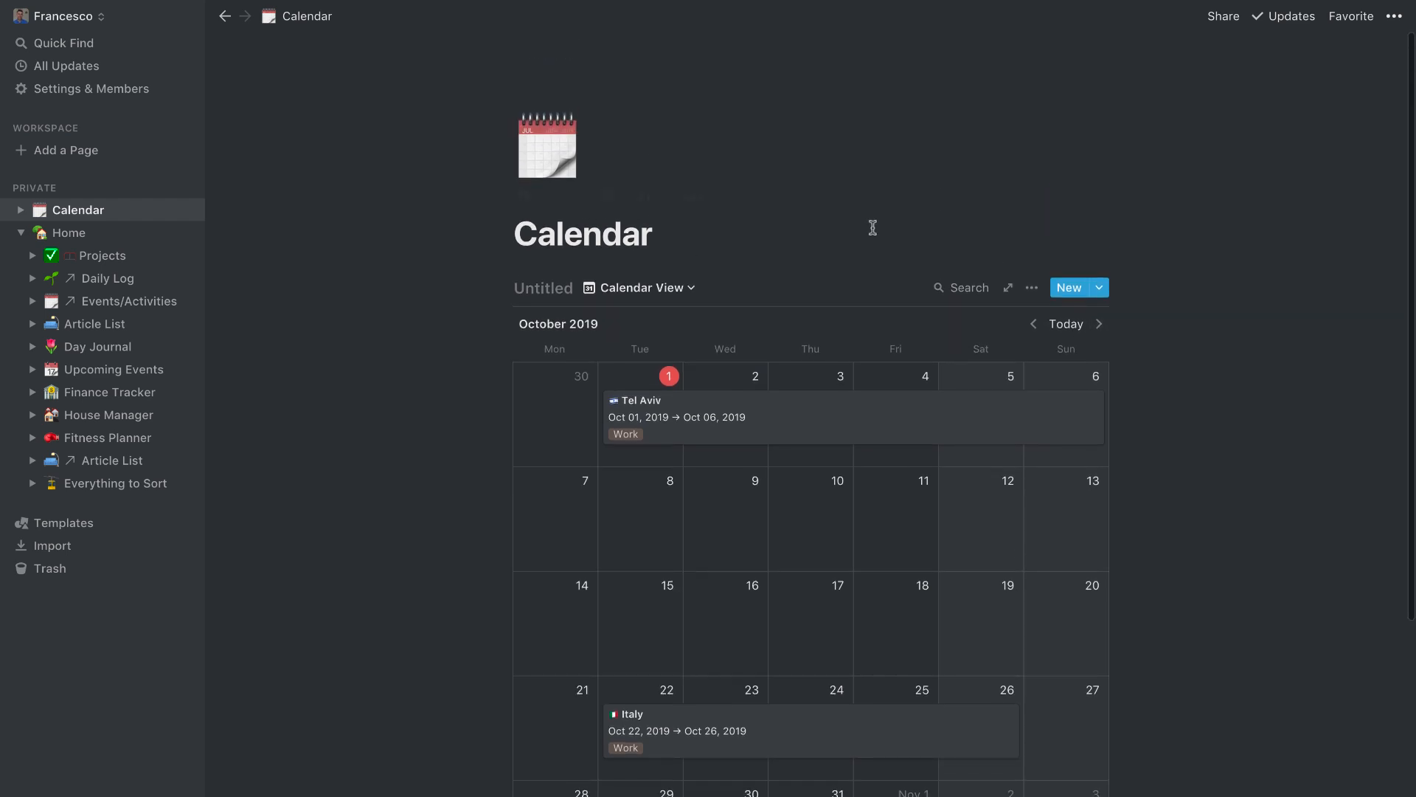
# Step: Rename the Calendar View of the database to My Events
pyautogui.click(665, 297)
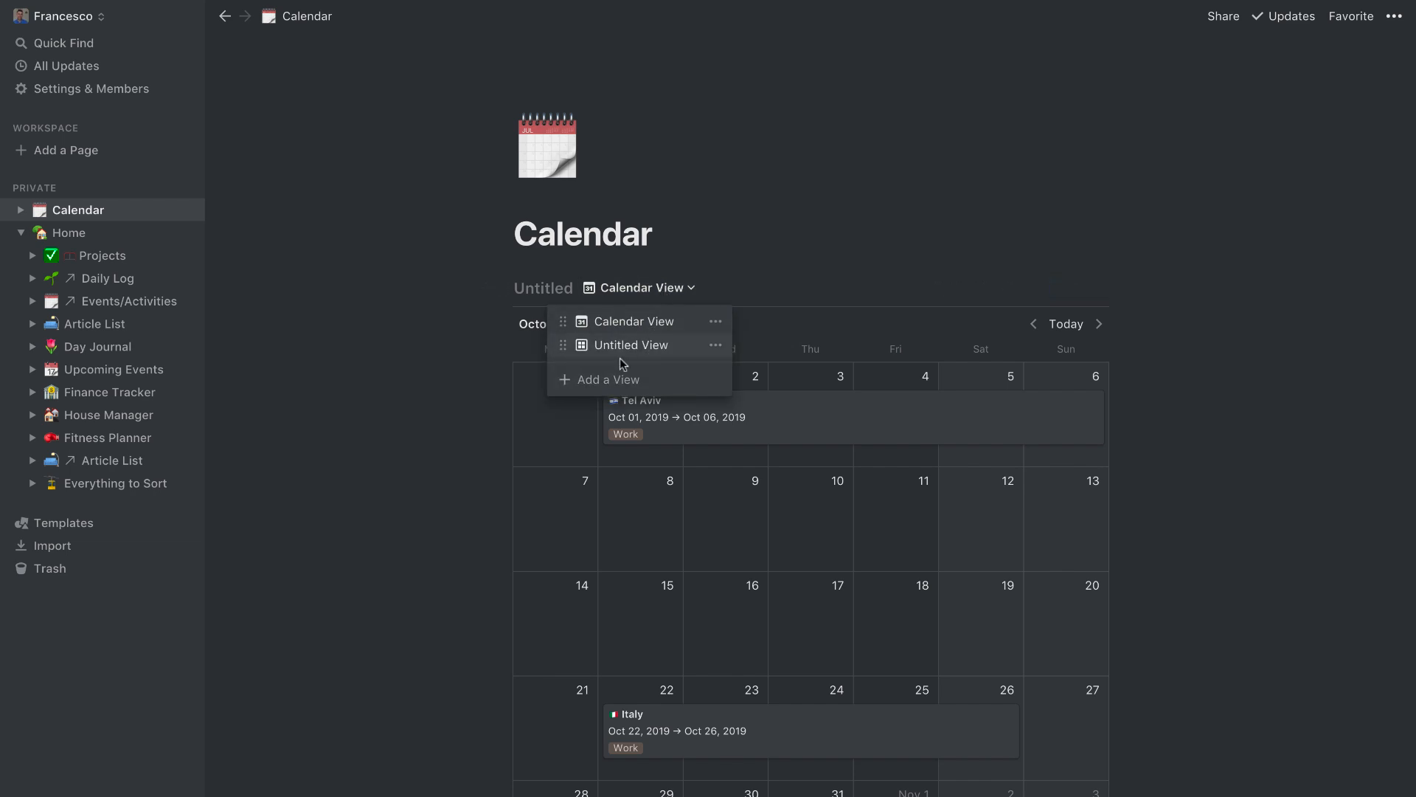
pyautogui.click(719, 325)
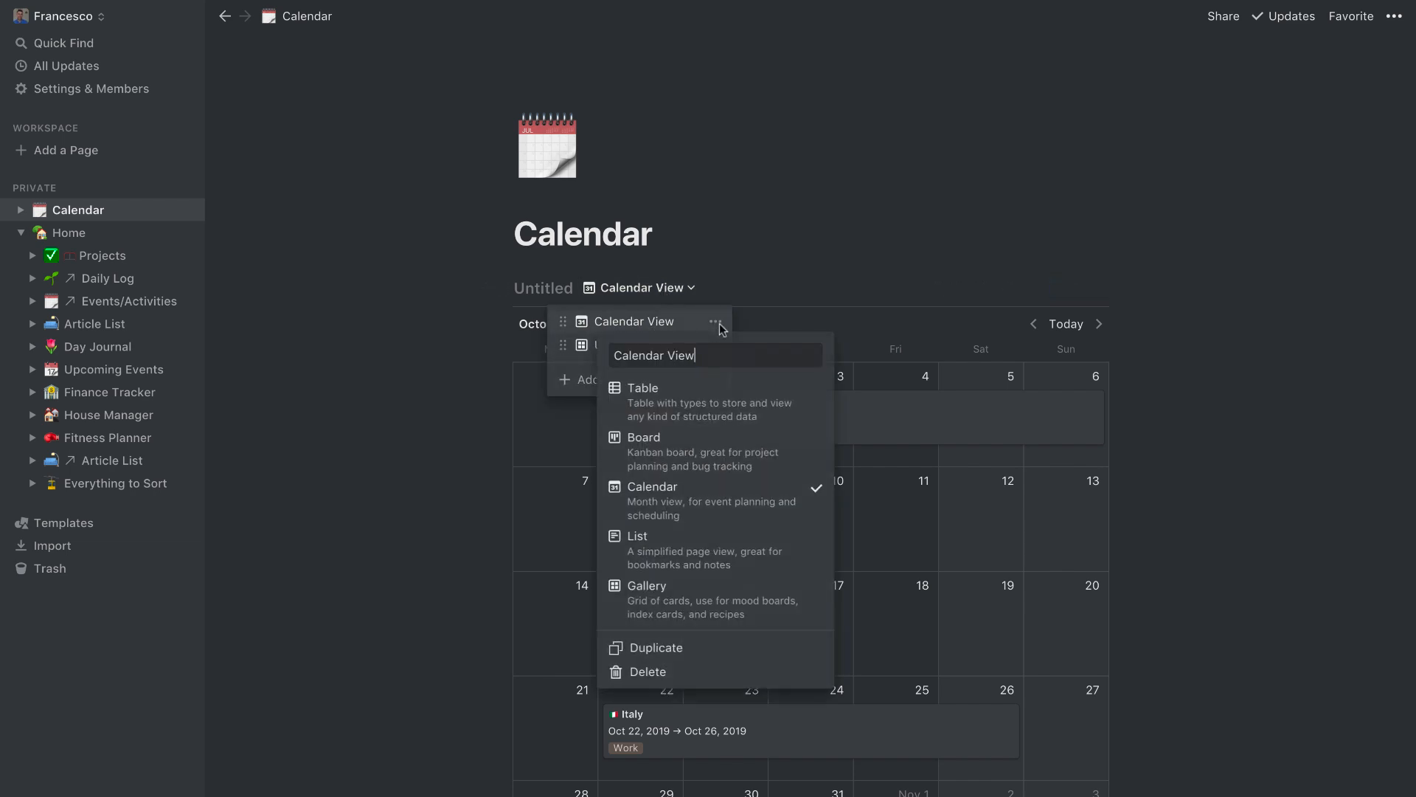
pyautogui.tripleClick(686, 352)
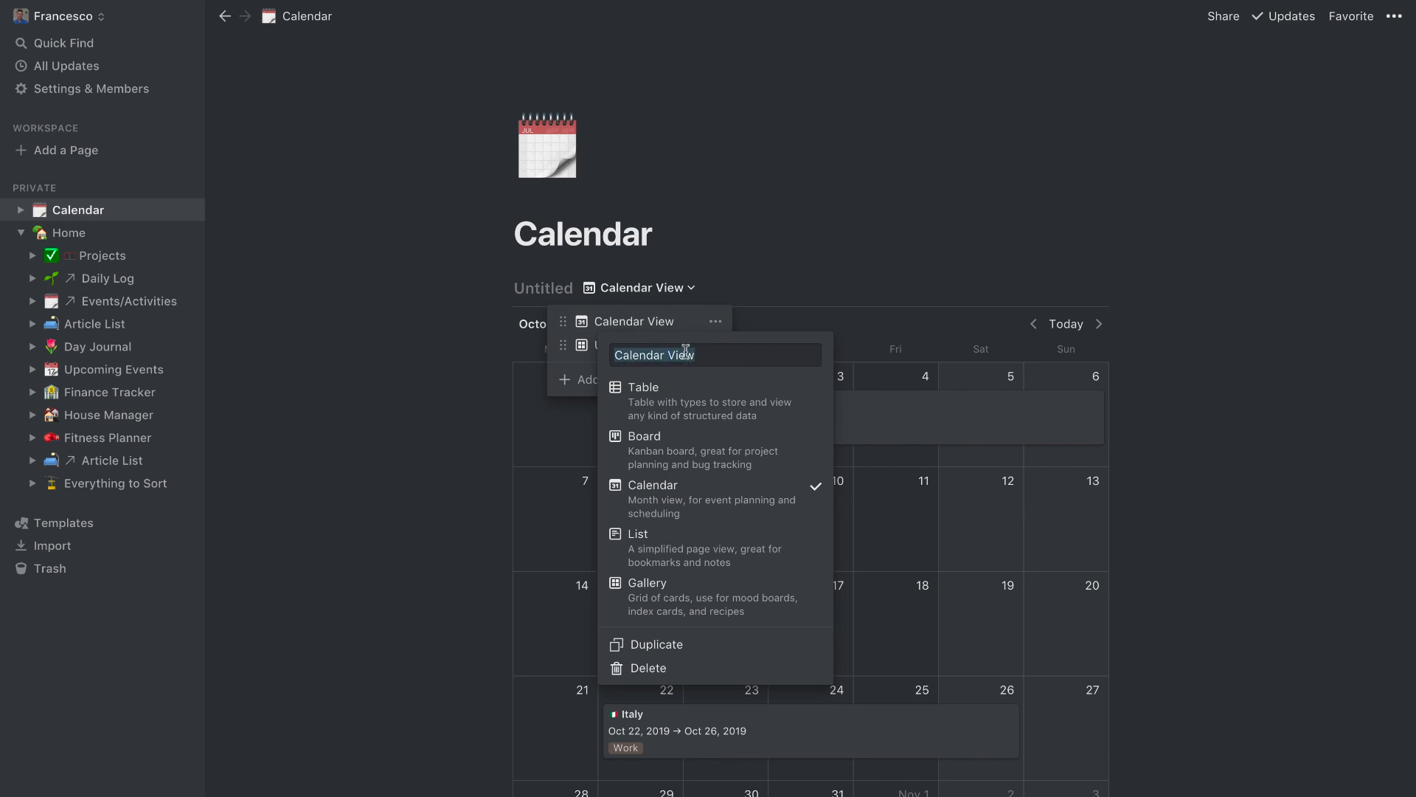
pyautogui.write('Yopu')
pyautogui.press('BackSpace')
pyautogui.press('BackSpace')
pyautogui.press('BackSpace')
pyautogui.press('BackSpace')
pyautogui.write('My Events')
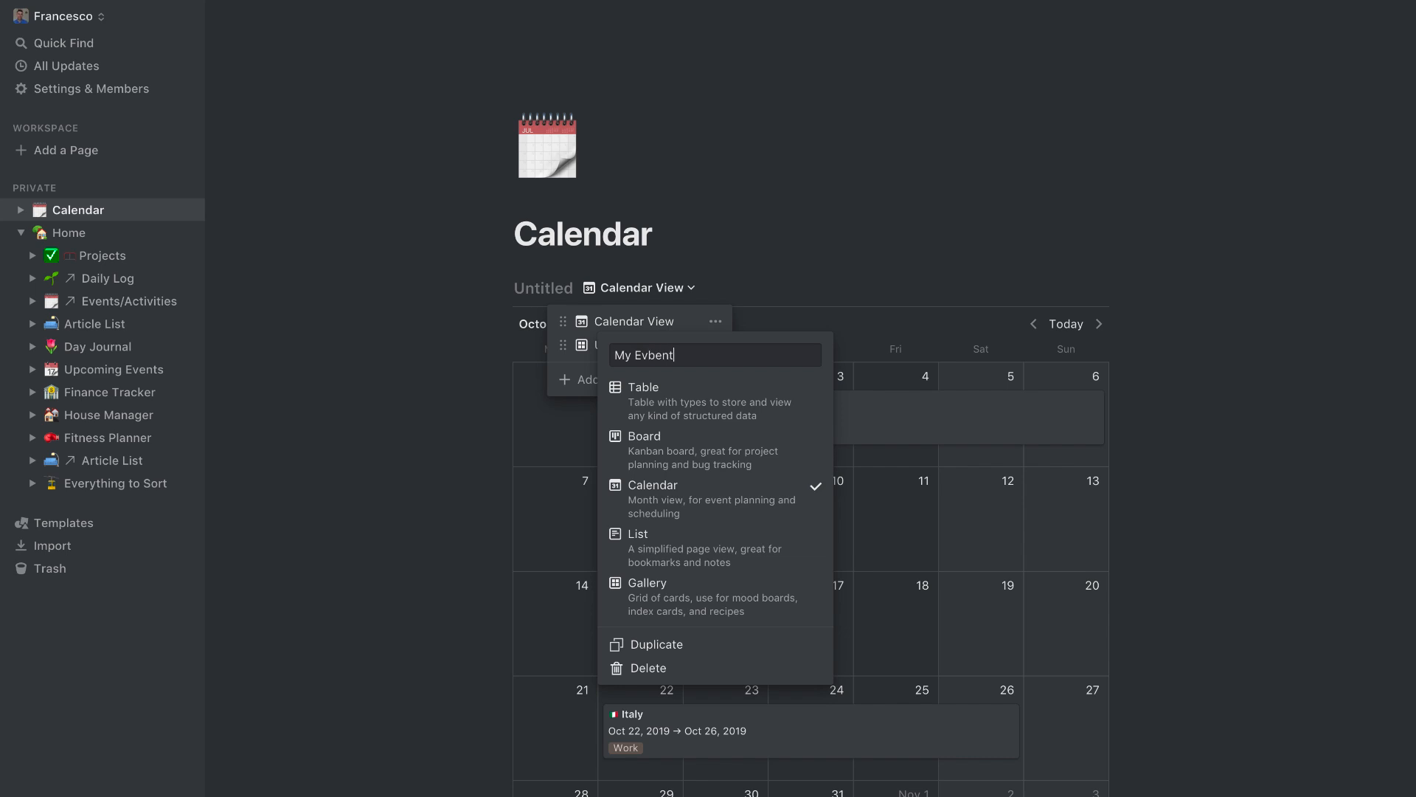
pyautogui.press('Return')
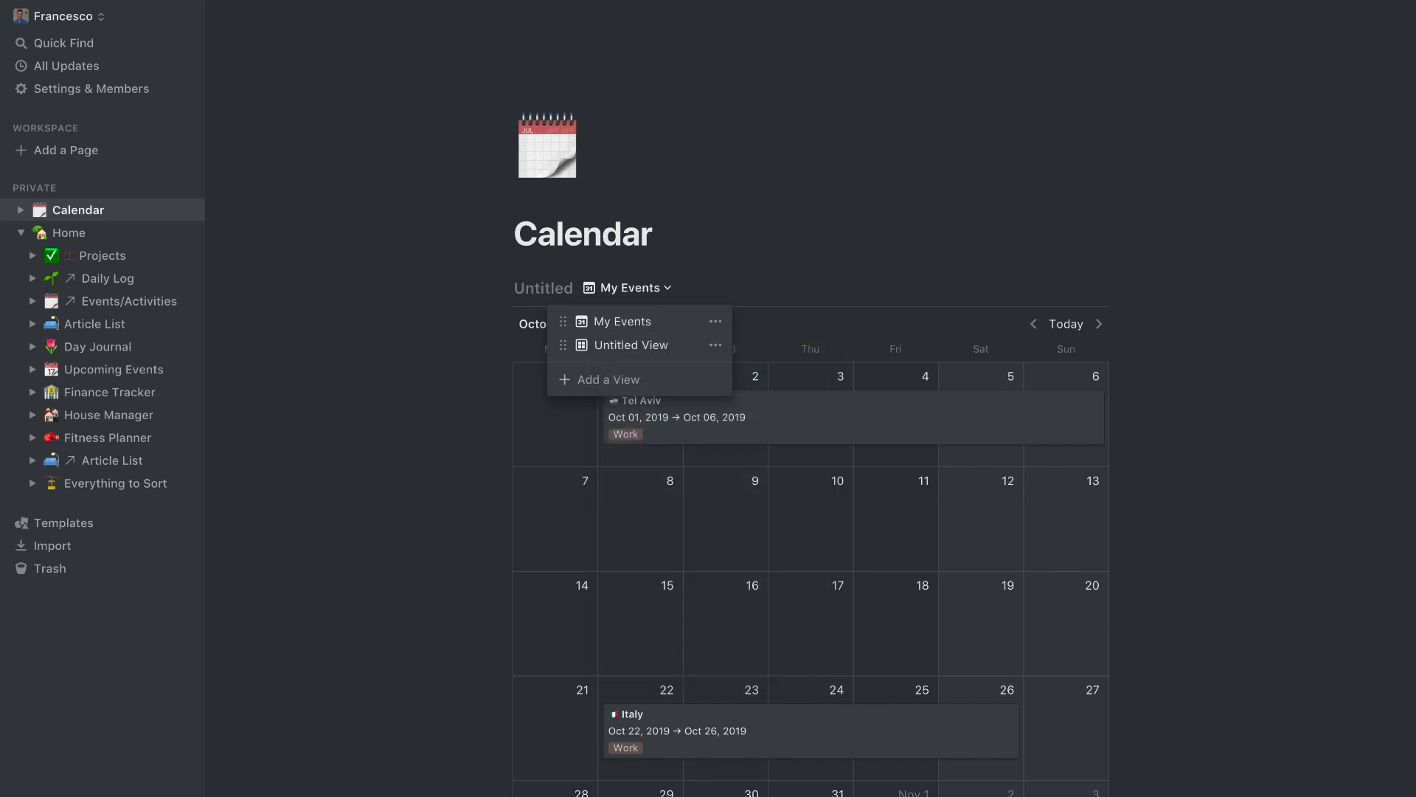
# Step: Name the untitled gallery view Backlog of Events
pyautogui.click(716, 344)
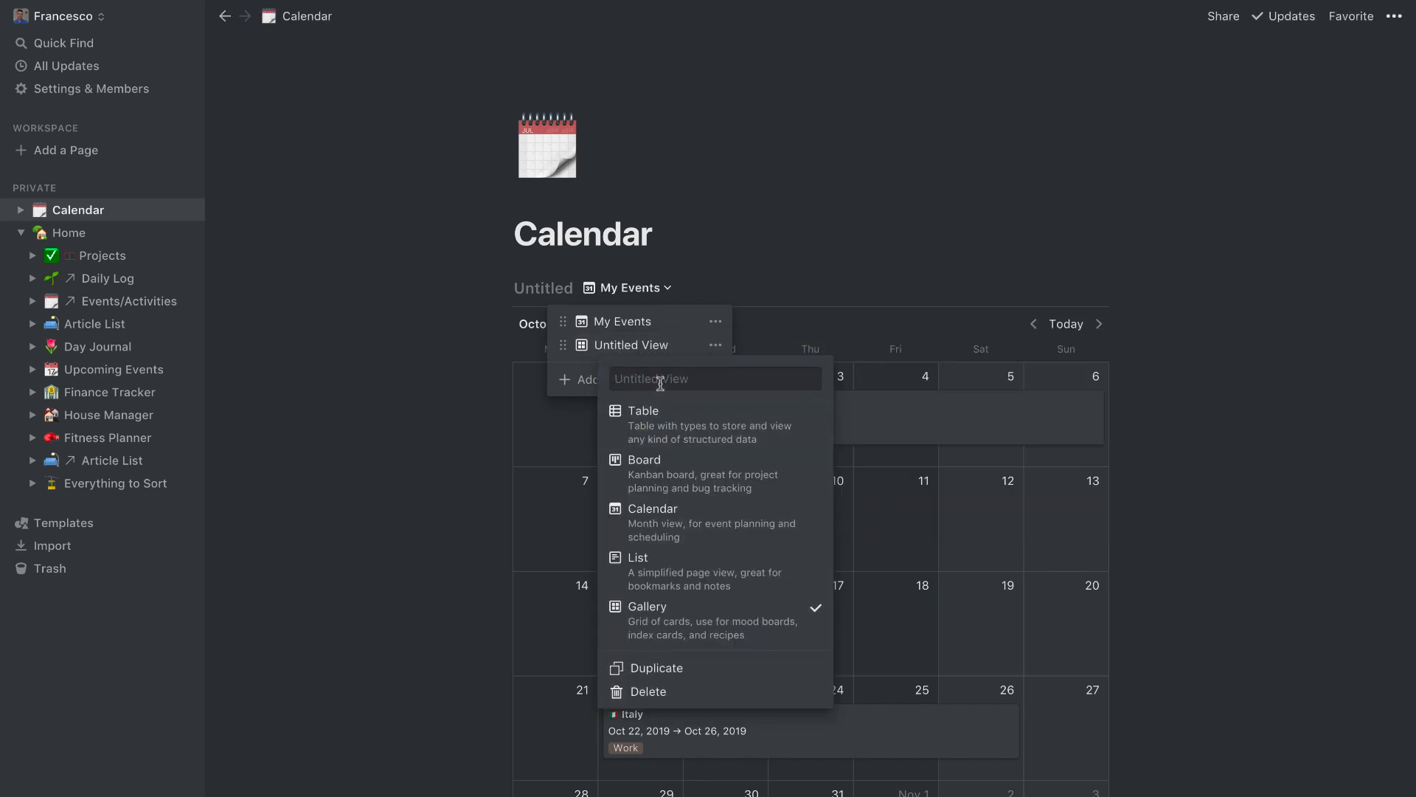
pyautogui.write('Backlog')
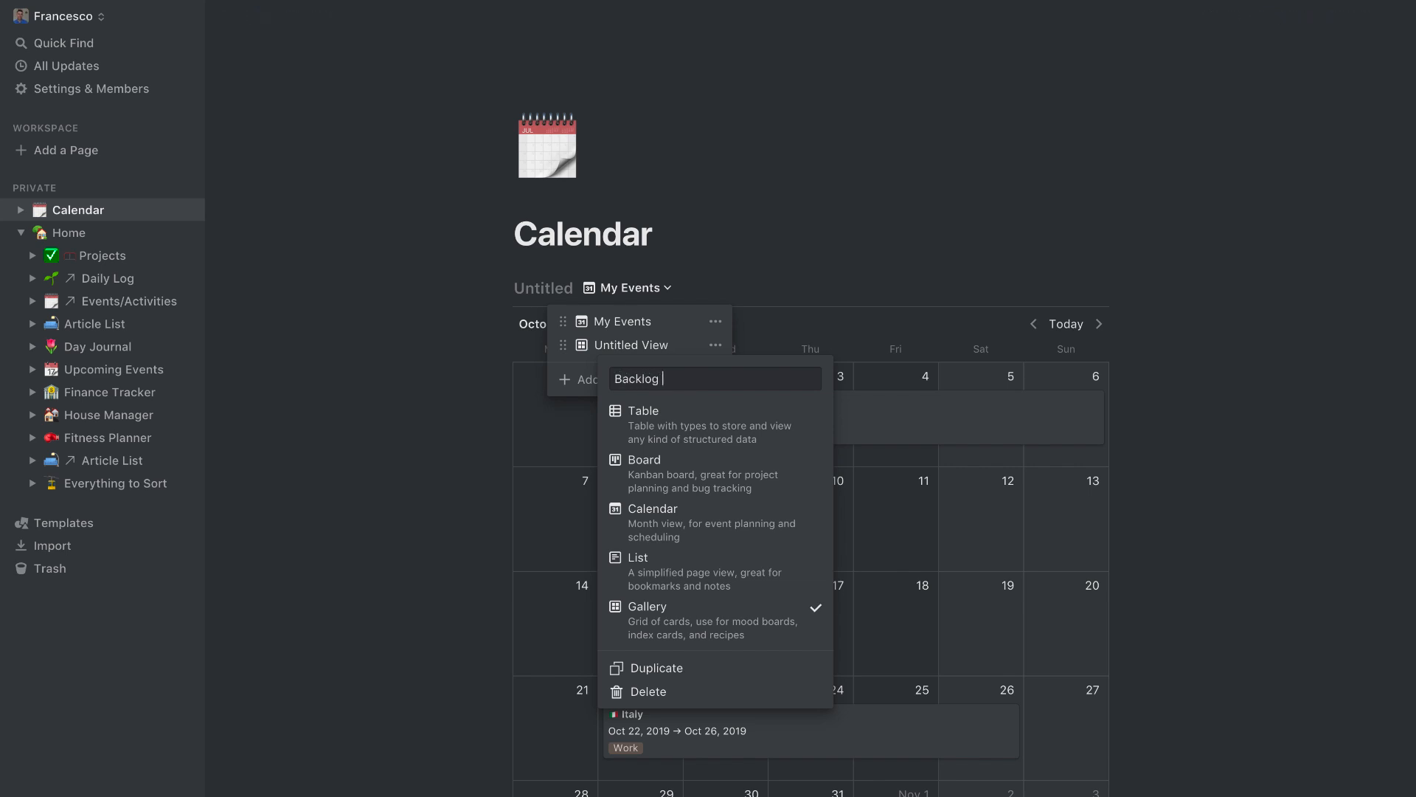
pyautogui.write(' of Events')
pyautogui.press('Return')
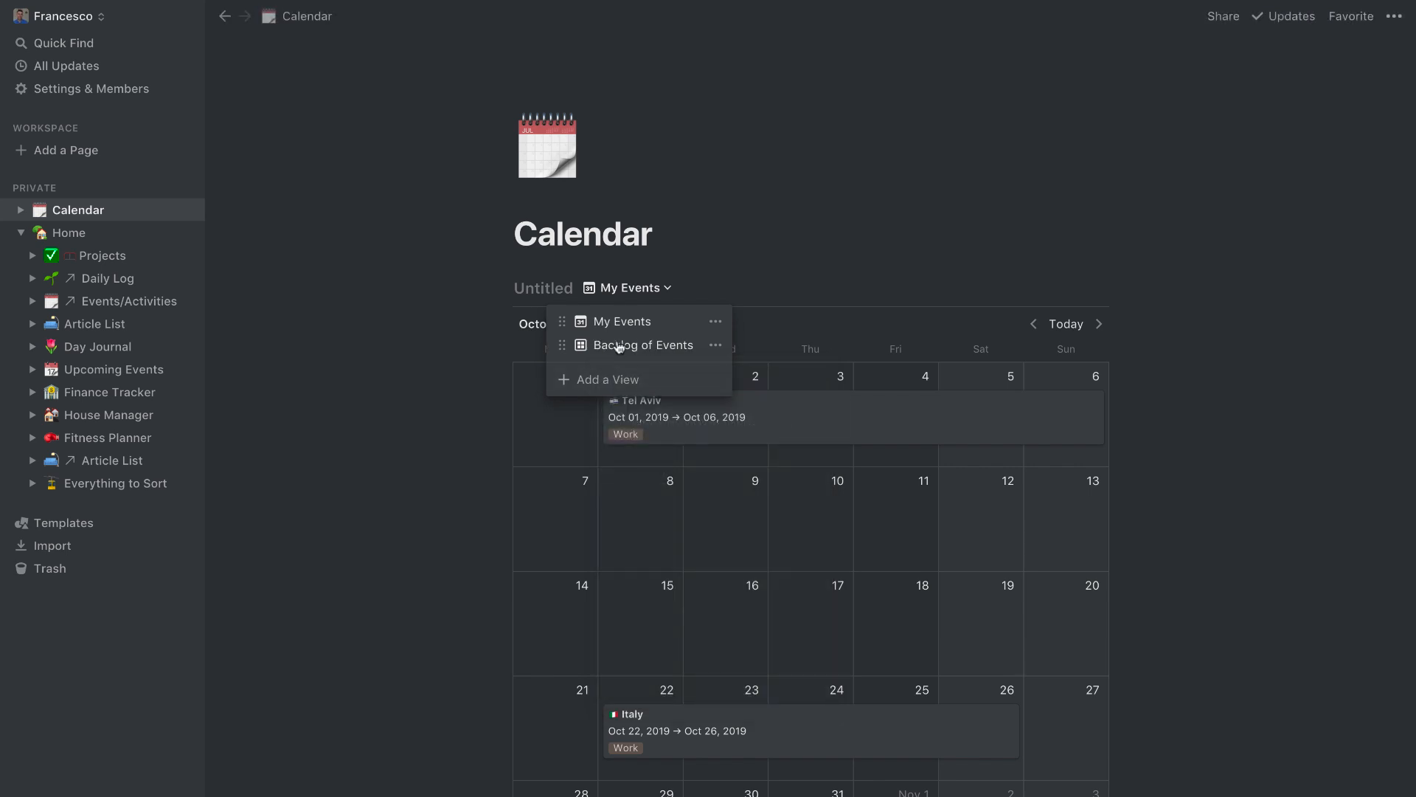
pyautogui.click(760, 279)
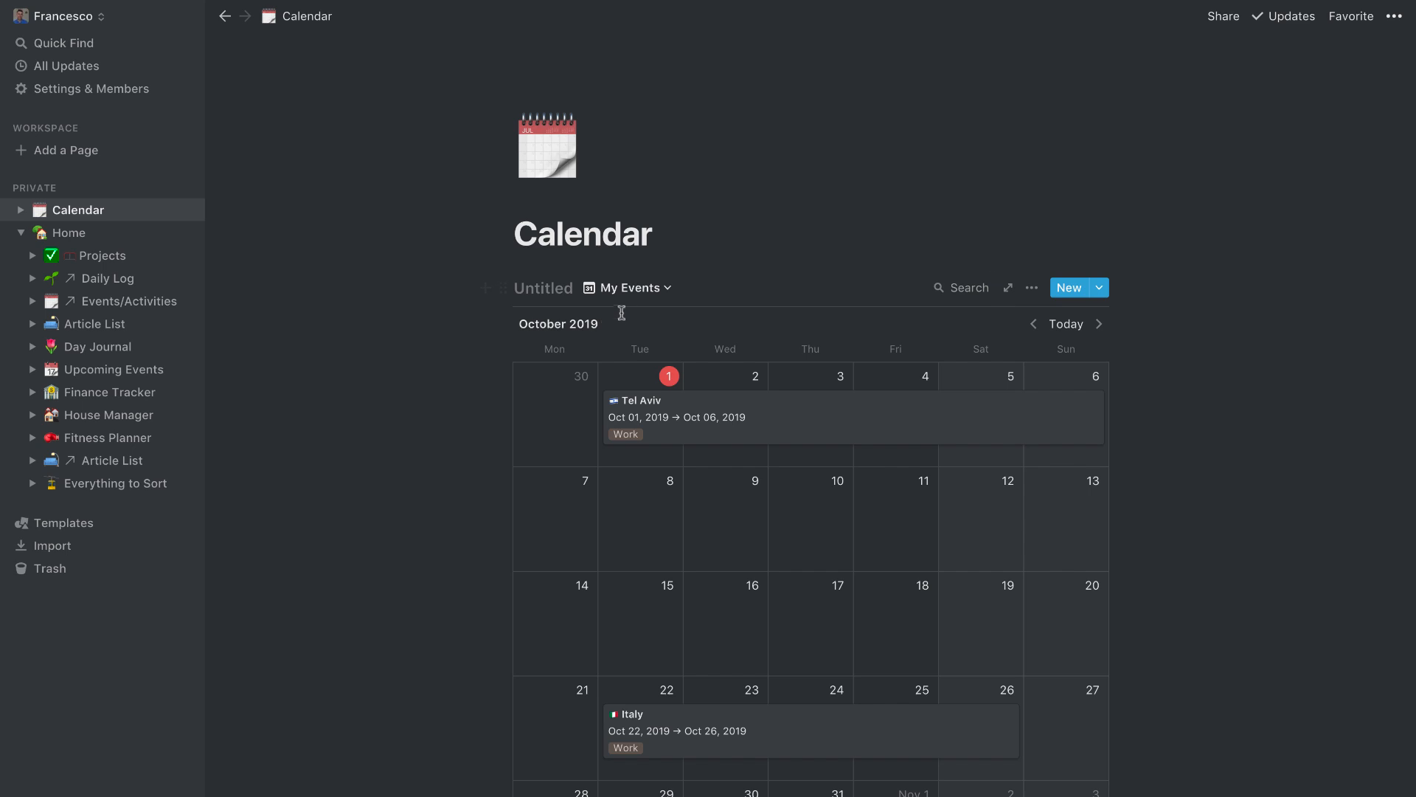
# Step: Switch to the Backlog of Events view and remove both of its October 2019 date filters
pyautogui.click(630, 287)
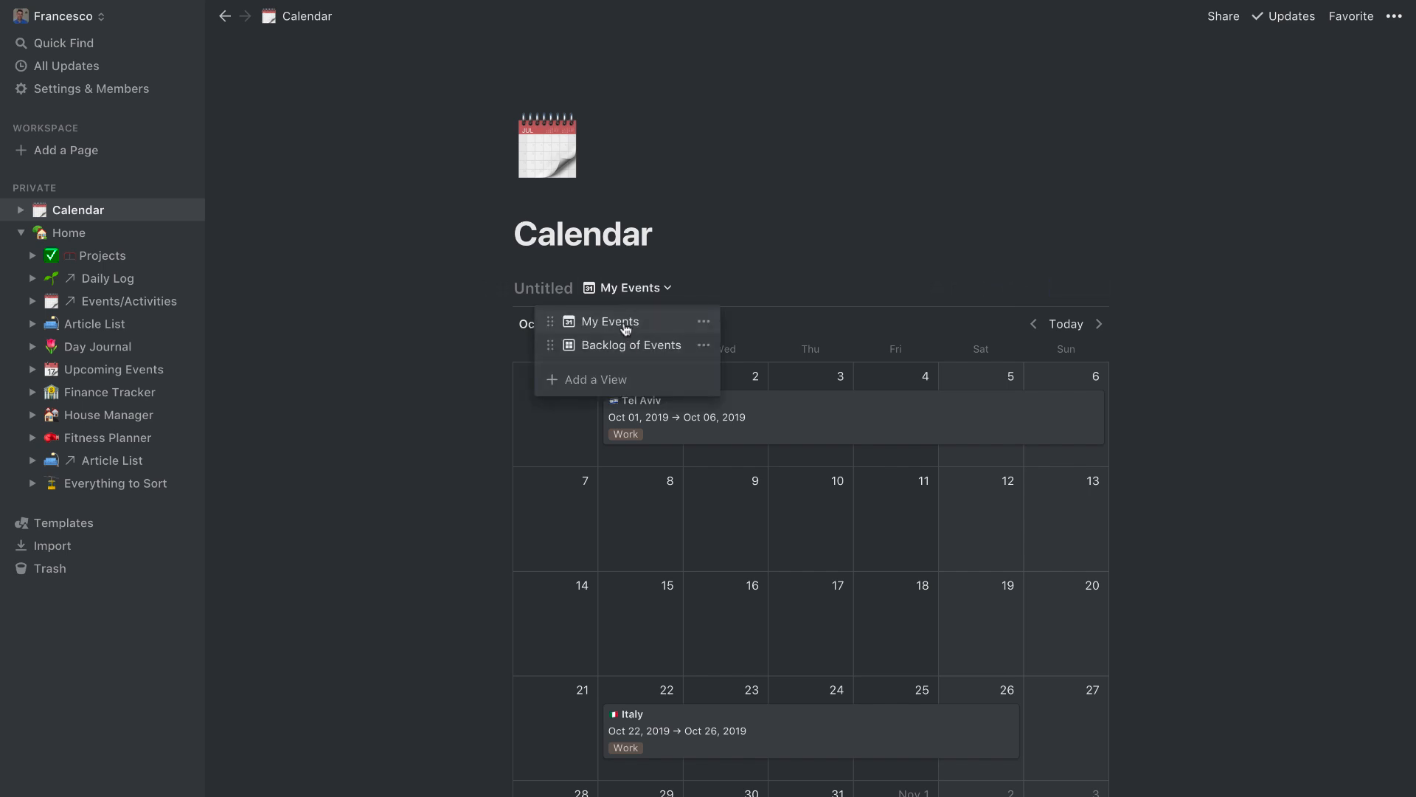
pyautogui.click(632, 347)
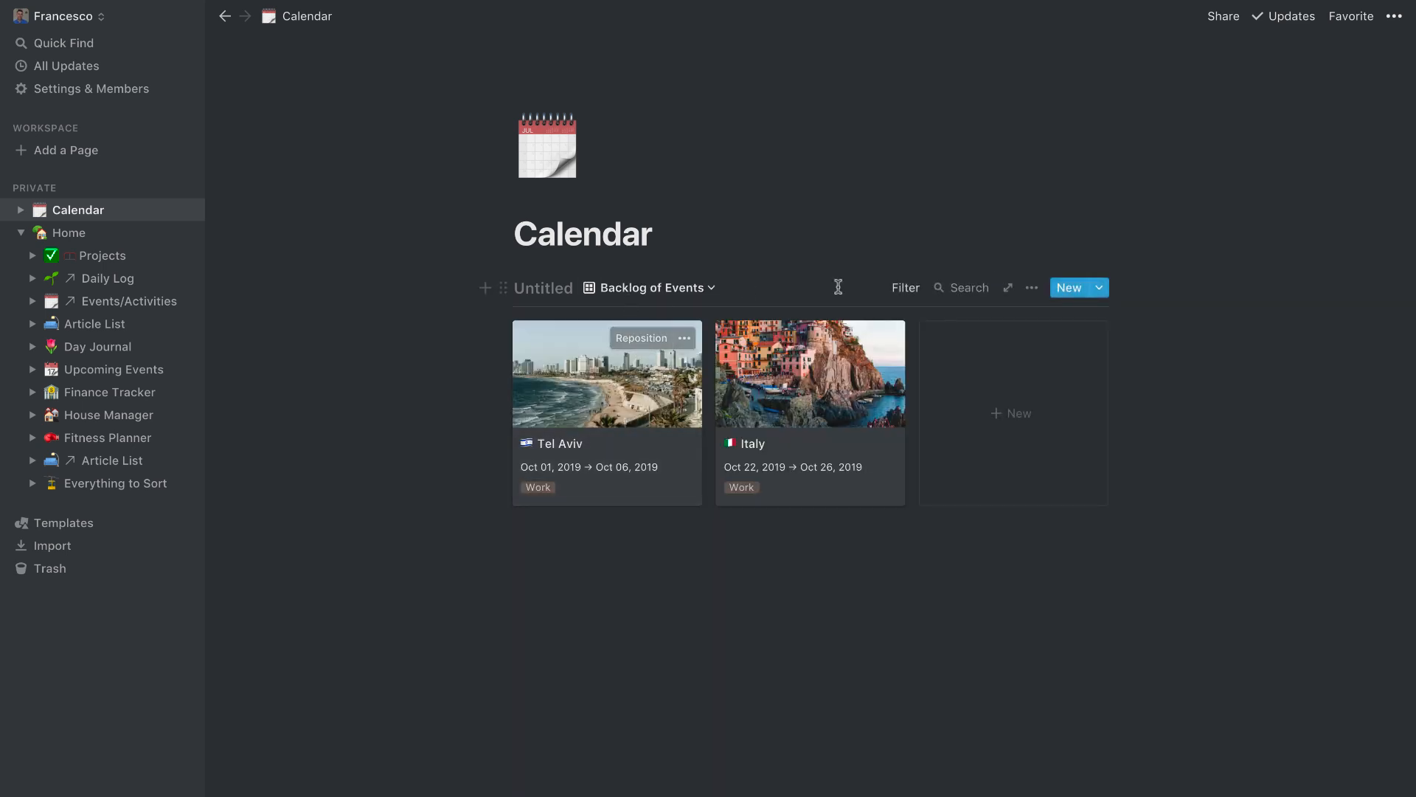
pyautogui.click(906, 288)
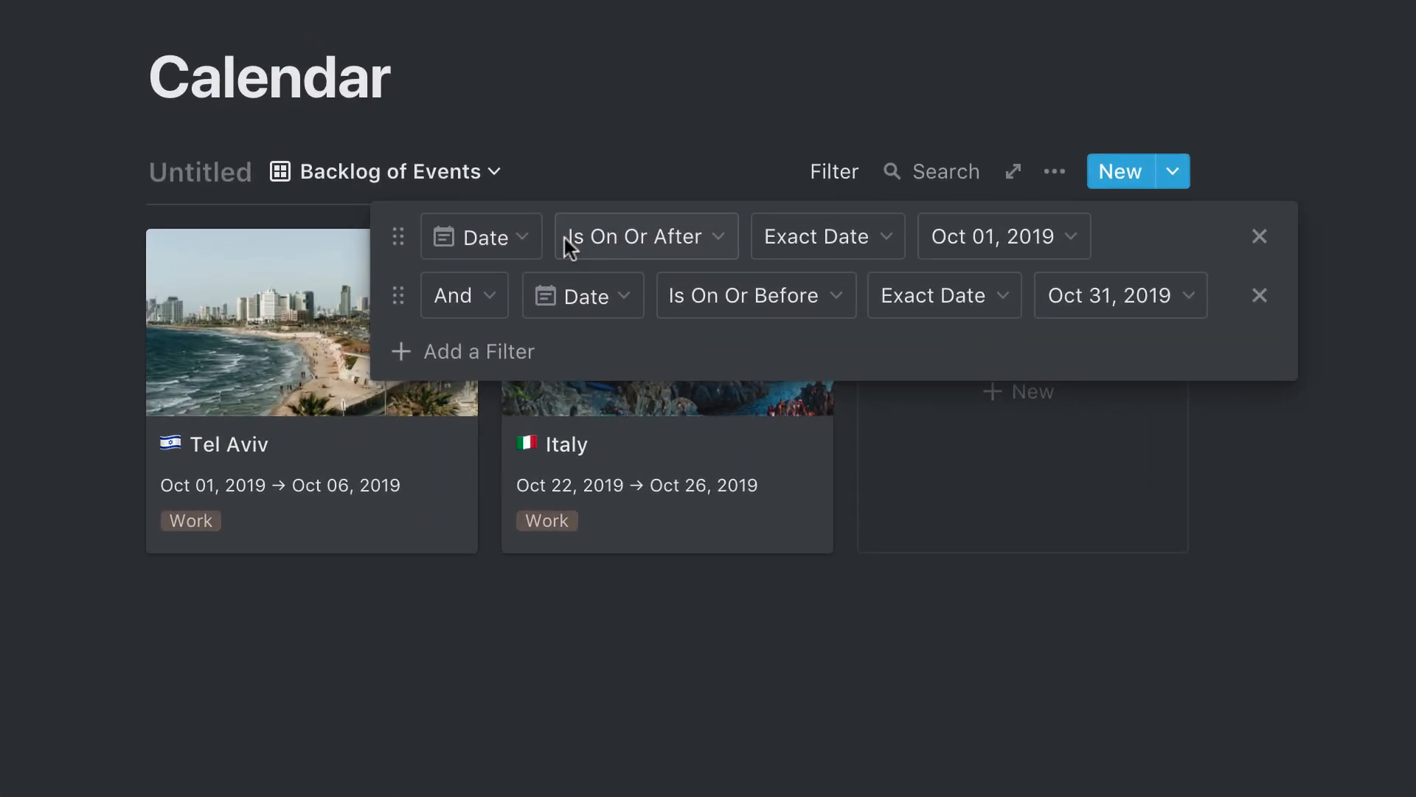
pyautogui.click(1248, 234)
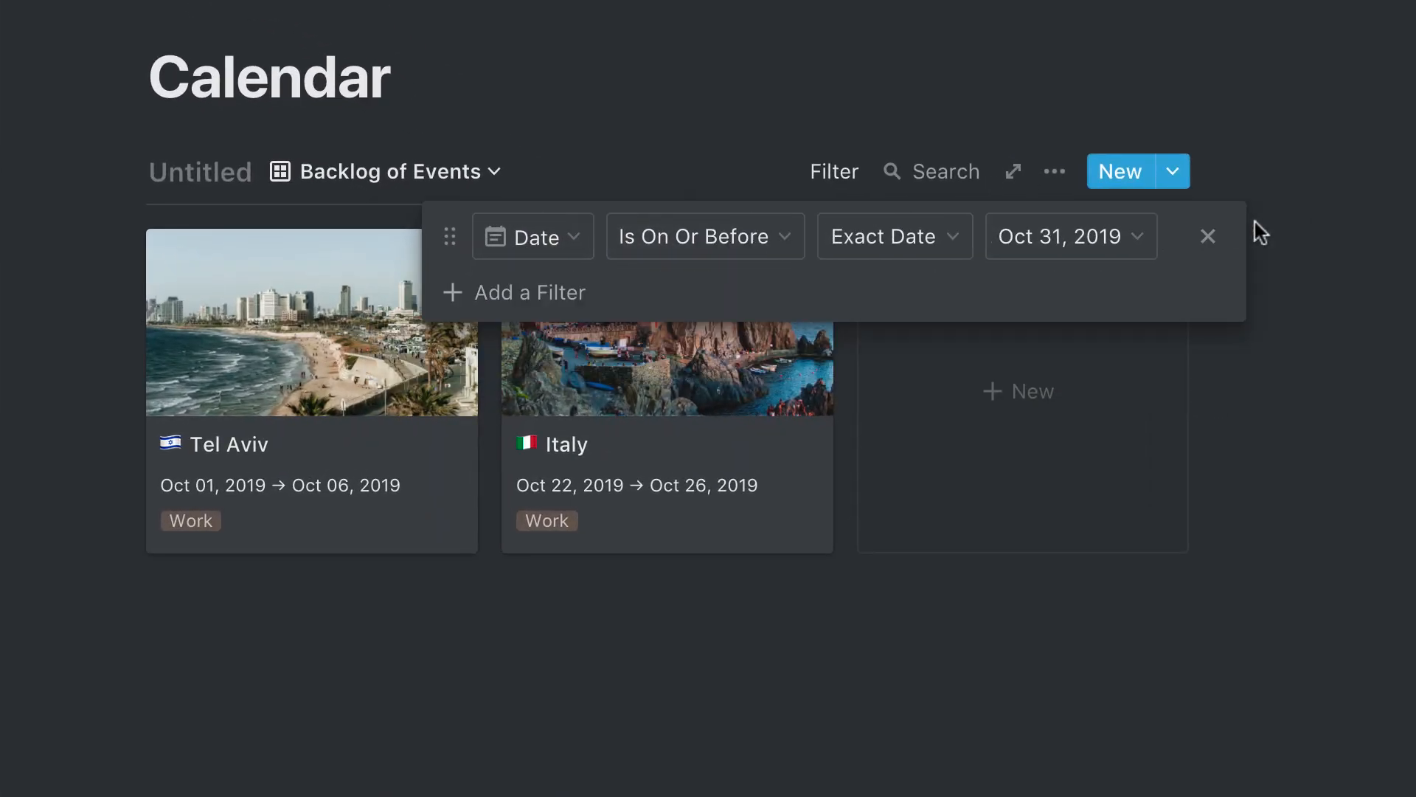
pyautogui.click(1206, 236)
# Step: Add a filter to the Backlog of Events view where Date Is Before Today
pyautogui.click(706, 441)
pyautogui.click(655, 240)
pyautogui.click(649, 398)
pyautogui.click(754, 237)
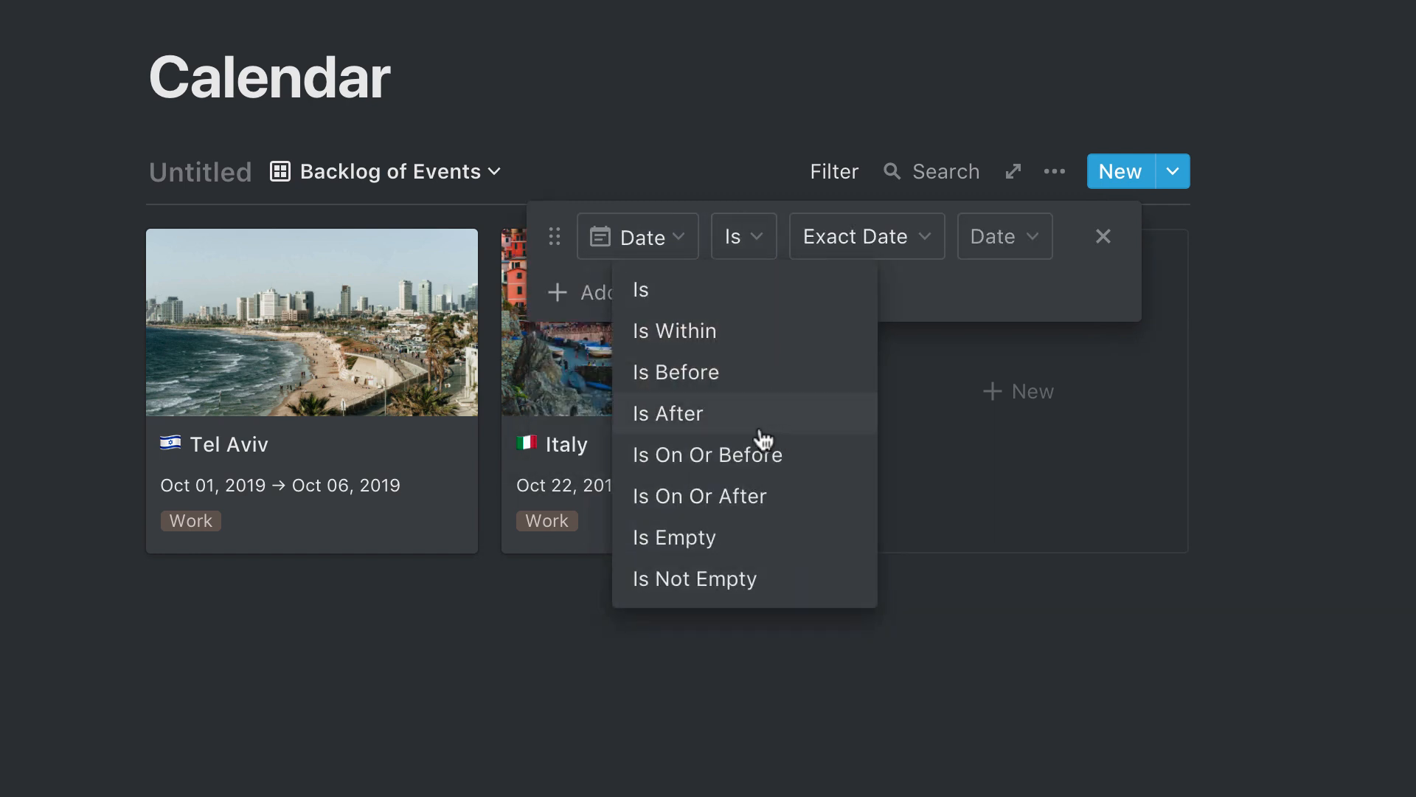
pyautogui.click(697, 373)
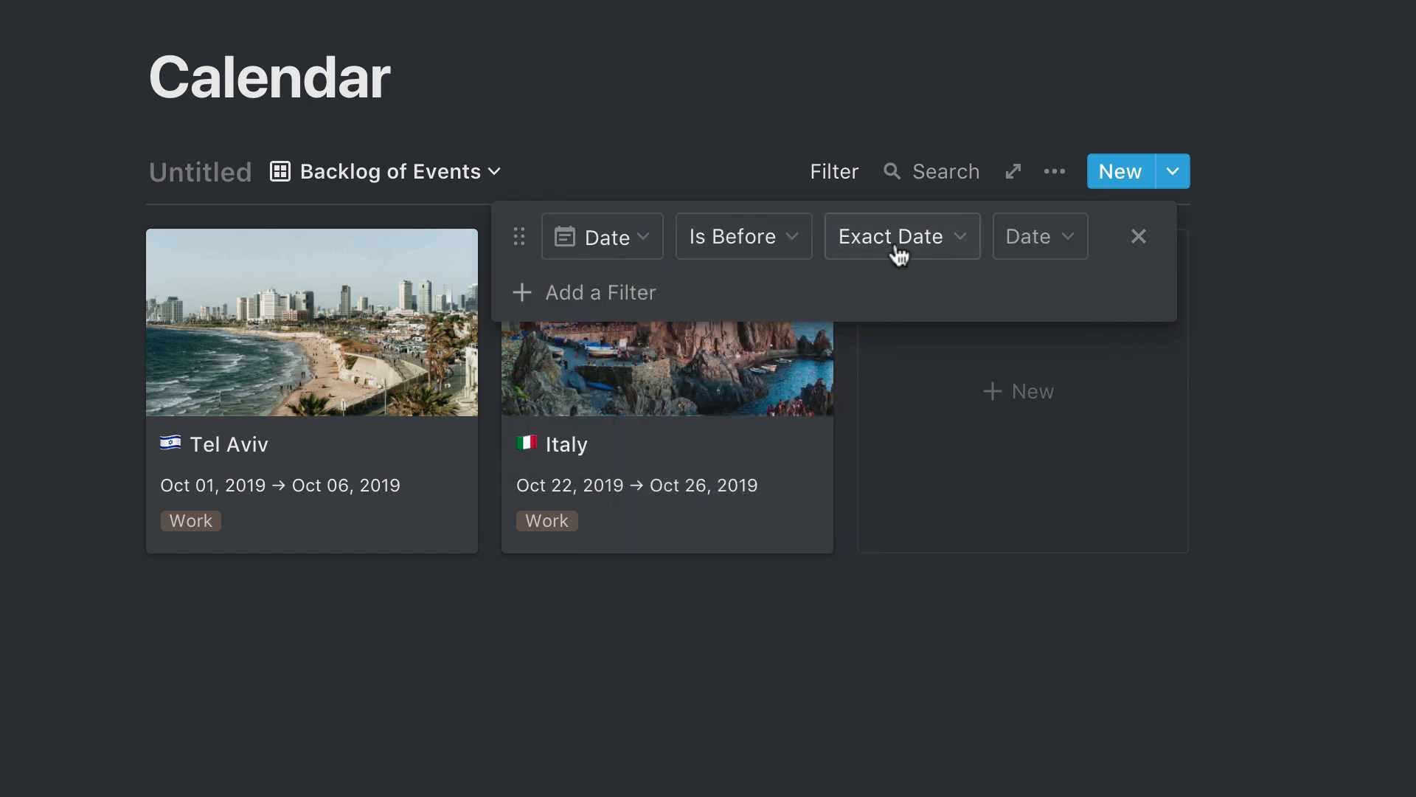
pyautogui.click(897, 253)
pyautogui.click(883, 330)
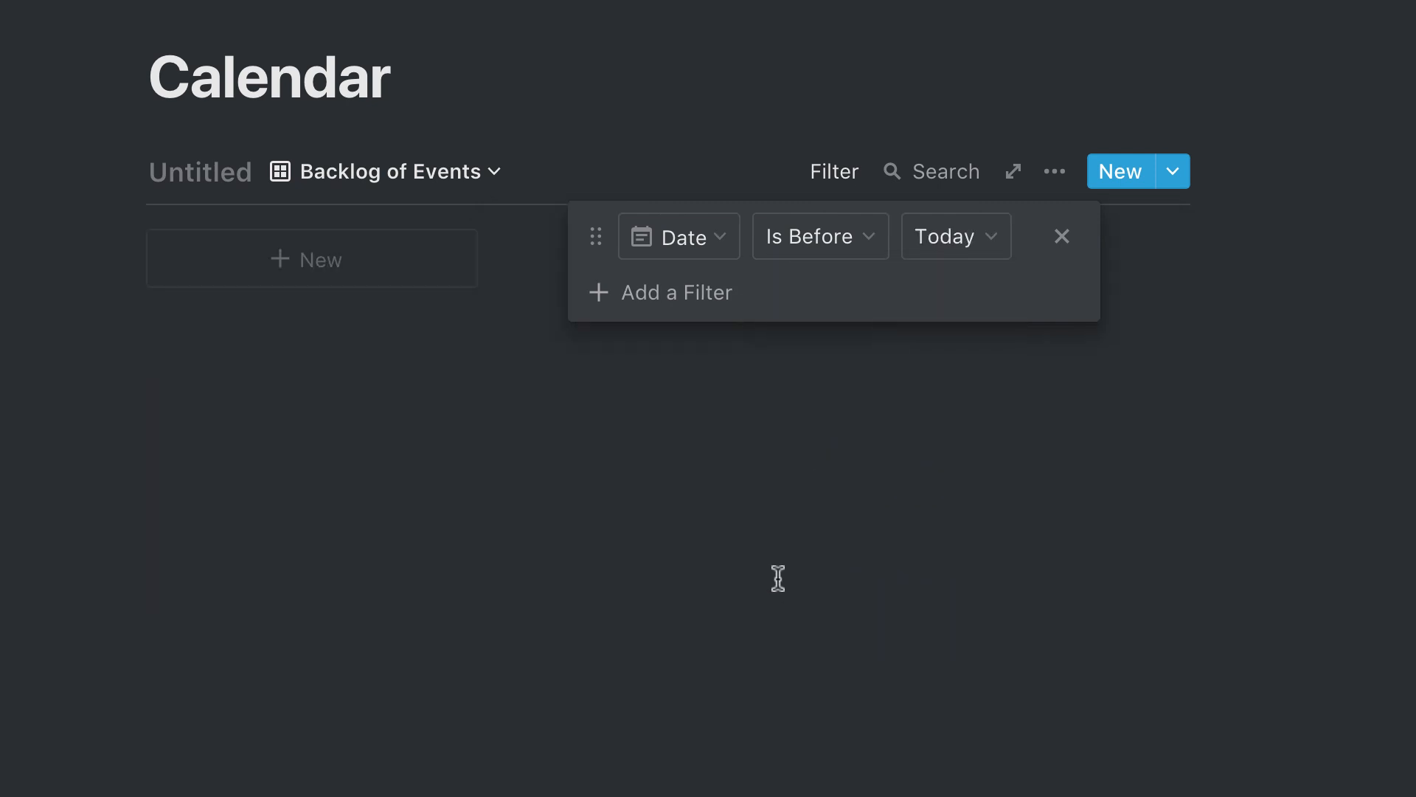
pyautogui.click(777, 578)
# Step: Switch back to My Events and create an additional Calendar-type view named Workouts
pyautogui.click(369, 169)
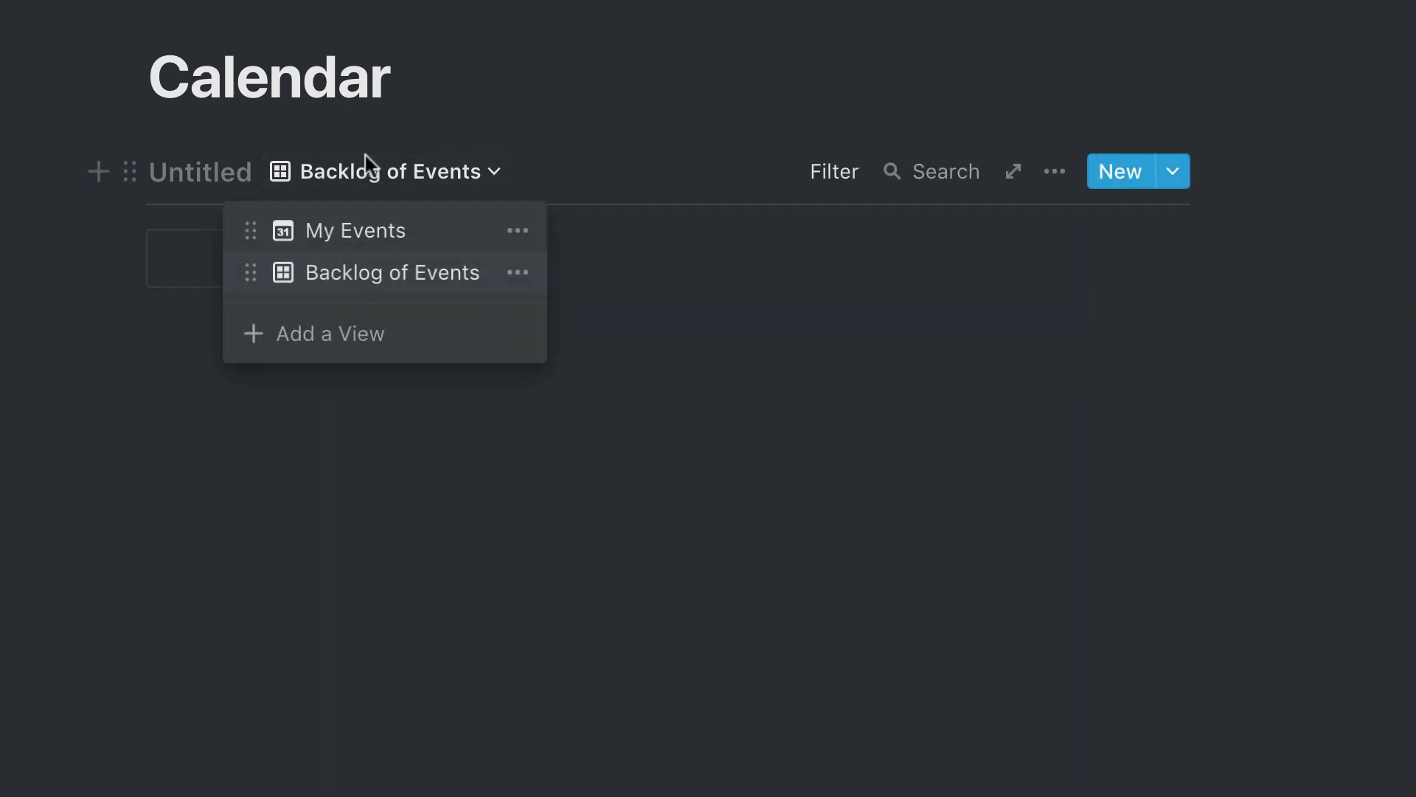
pyautogui.click(367, 231)
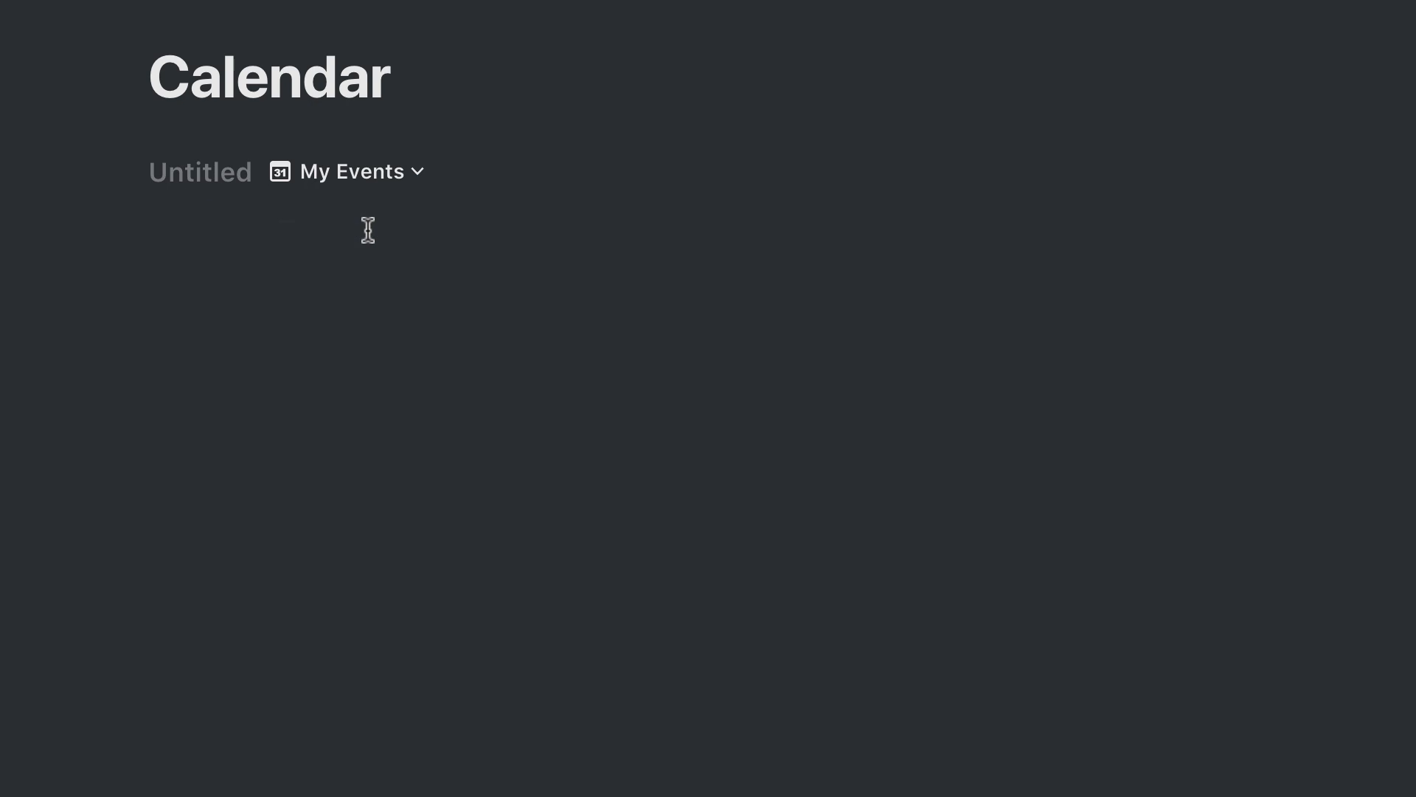
pyautogui.click(375, 174)
pyautogui.click(308, 329)
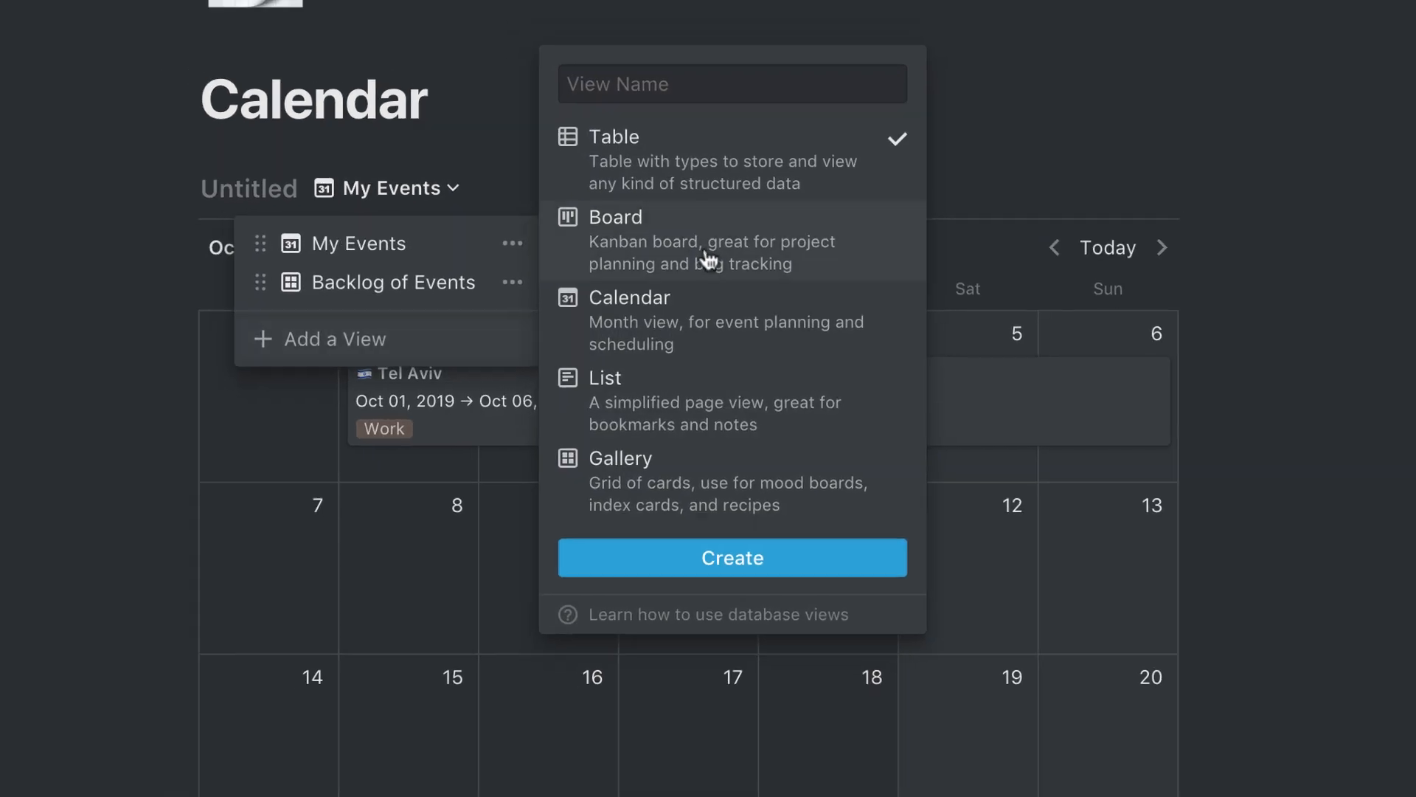
pyautogui.click(803, 371)
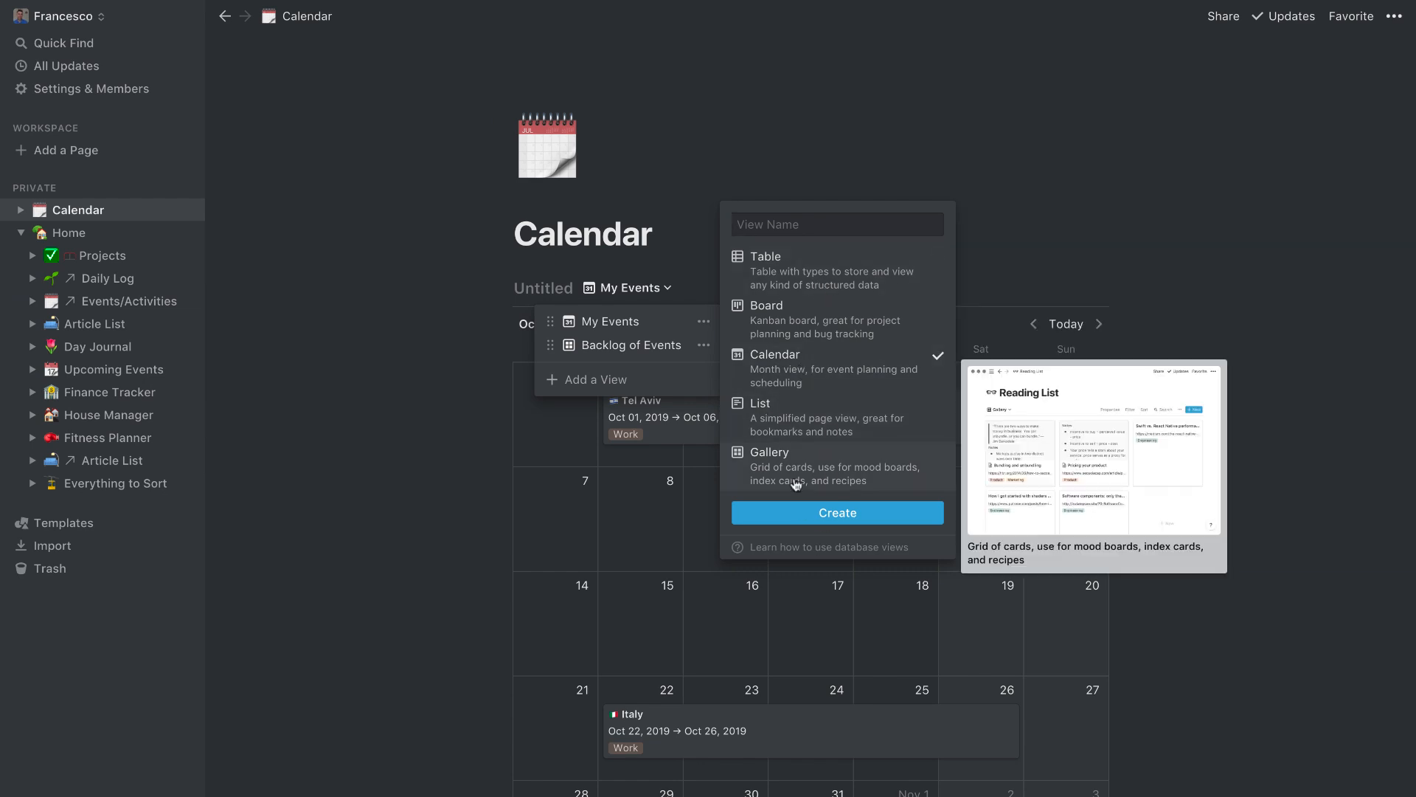
pyautogui.write('Workouts')
pyautogui.press('Return')
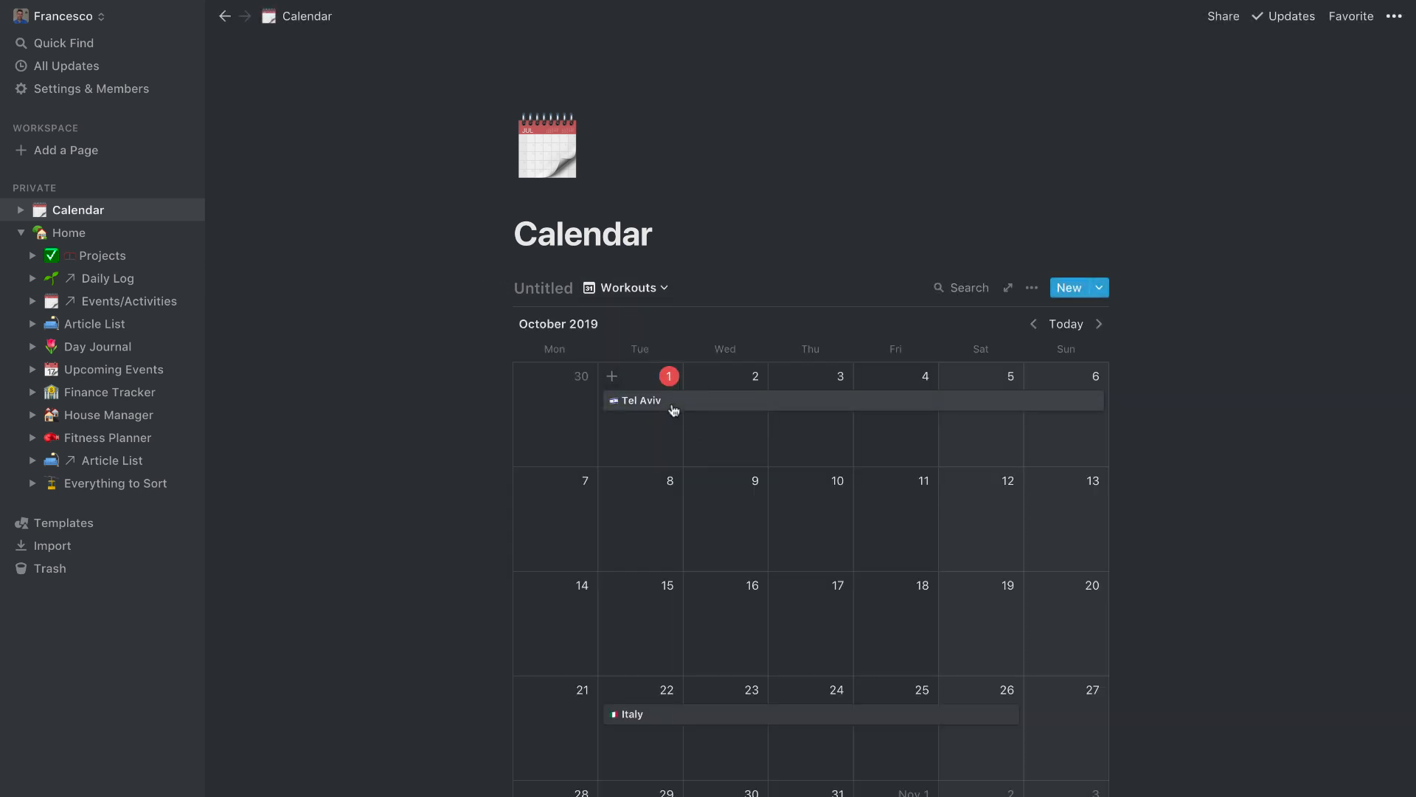
# Step: Show the Tags property on the entries of the Workouts calendar, leaving the Date property hidden
pyautogui.click(1033, 287)
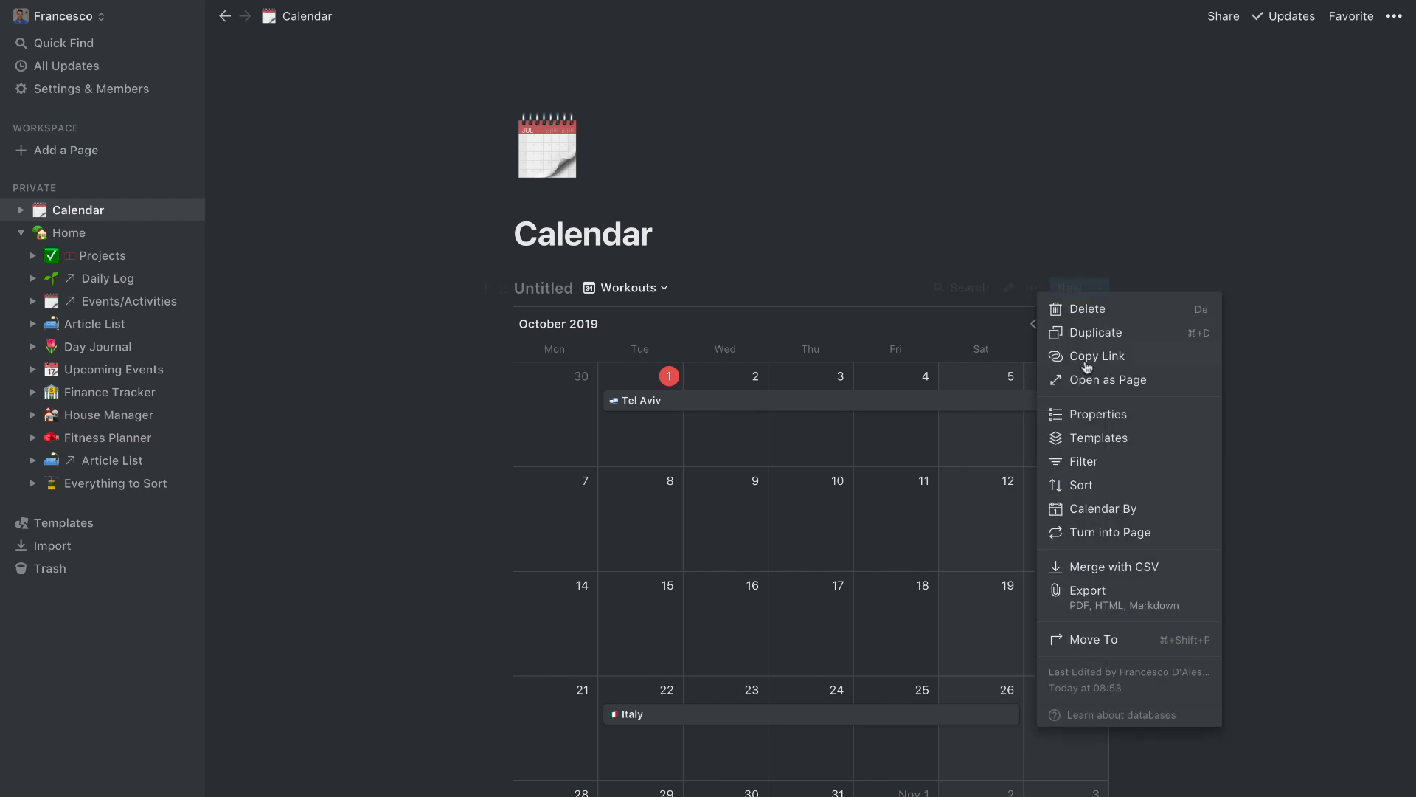
pyautogui.click(1089, 417)
pyautogui.click(972, 345)
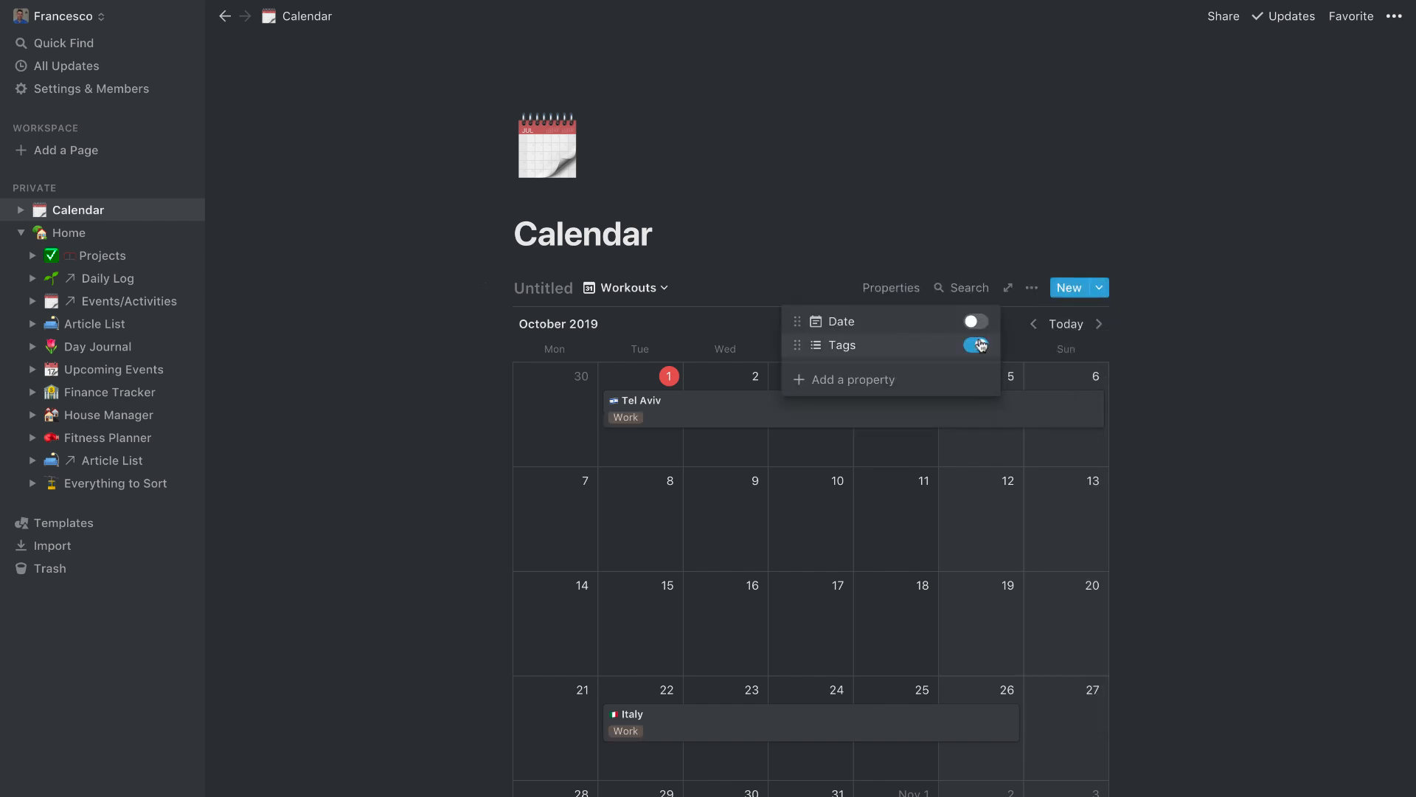
pyautogui.click(970, 323)
pyautogui.click(970, 325)
pyautogui.click(726, 412)
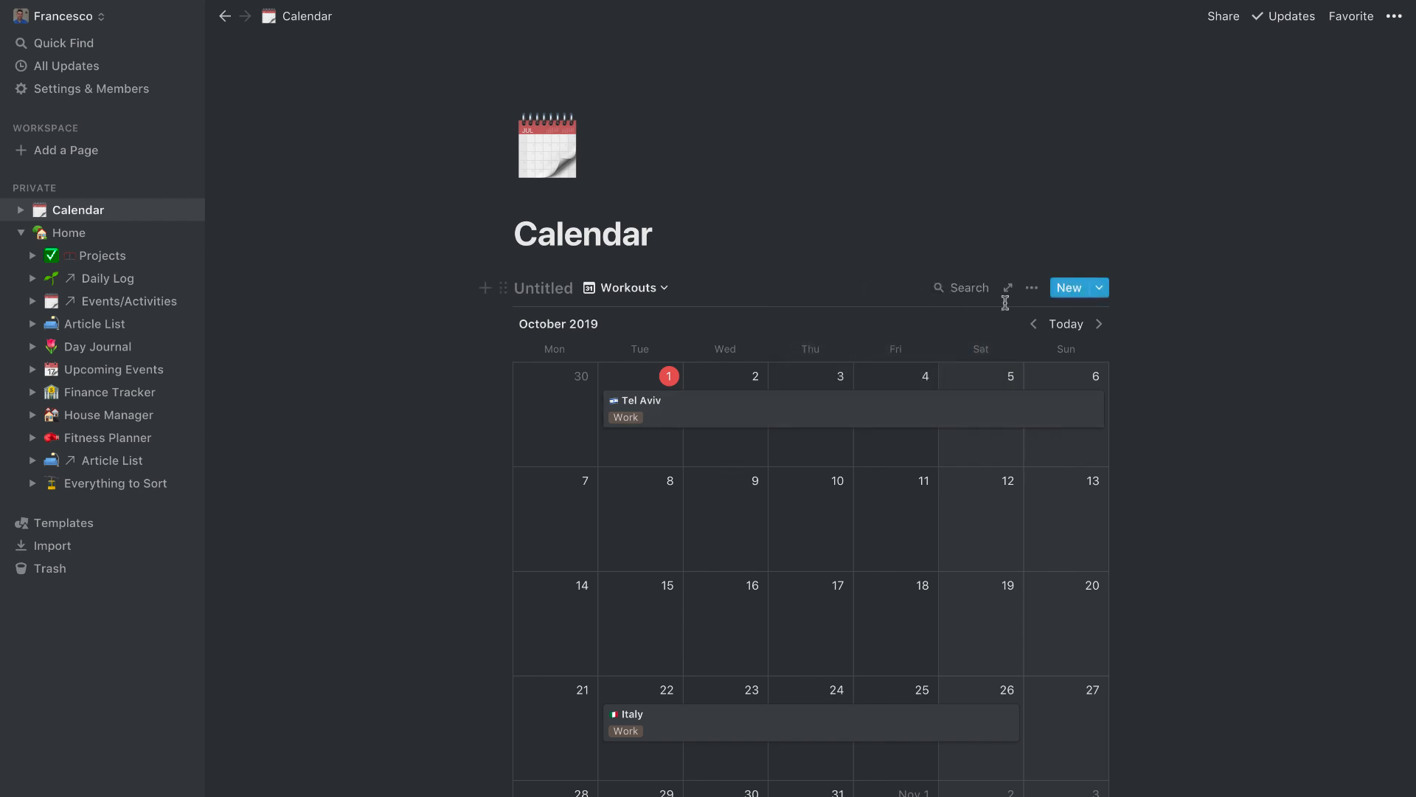
# Step: Add a filter to the Workouts view where Tags Does Not Contain Work
pyautogui.click(1032, 287)
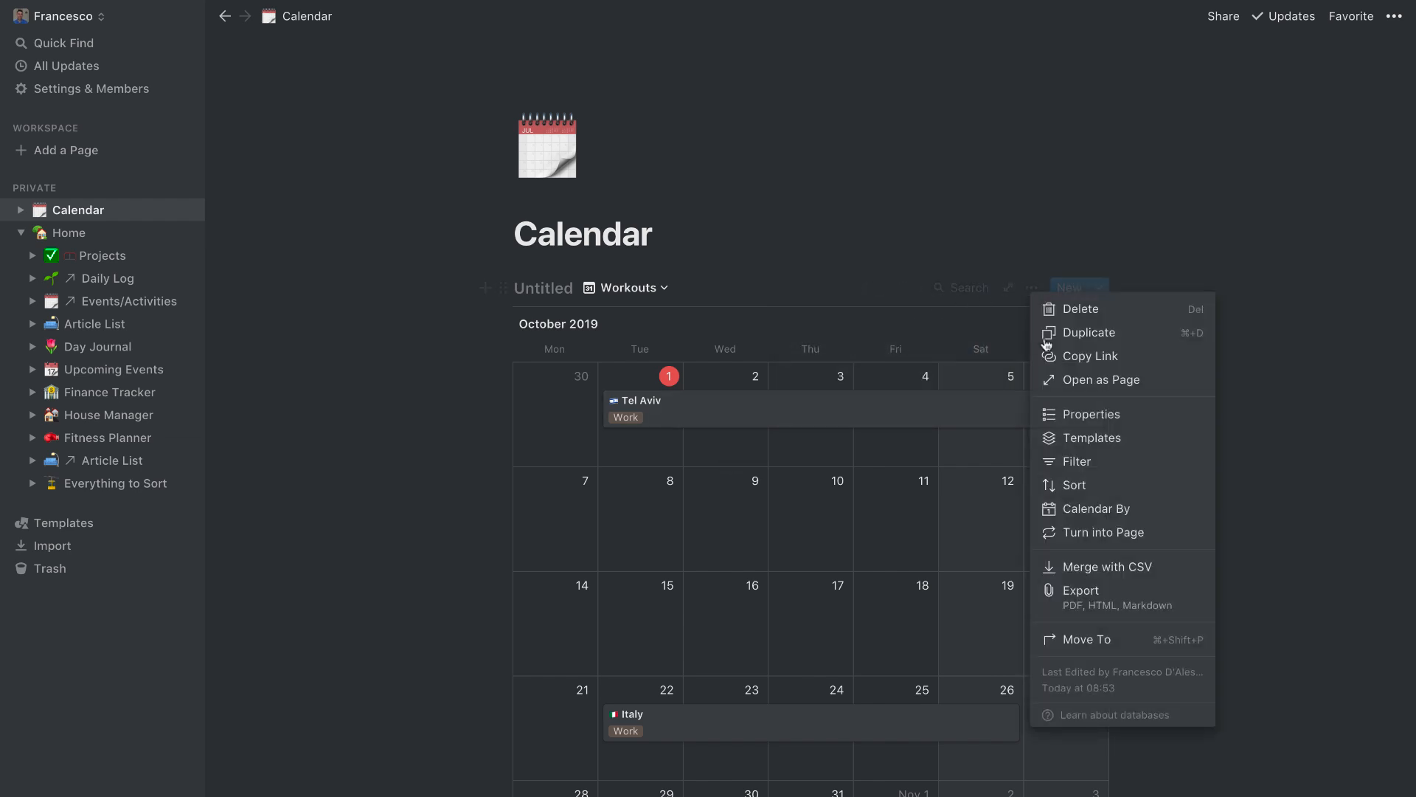
pyautogui.click(1077, 462)
pyautogui.click(809, 435)
pyautogui.click(809, 330)
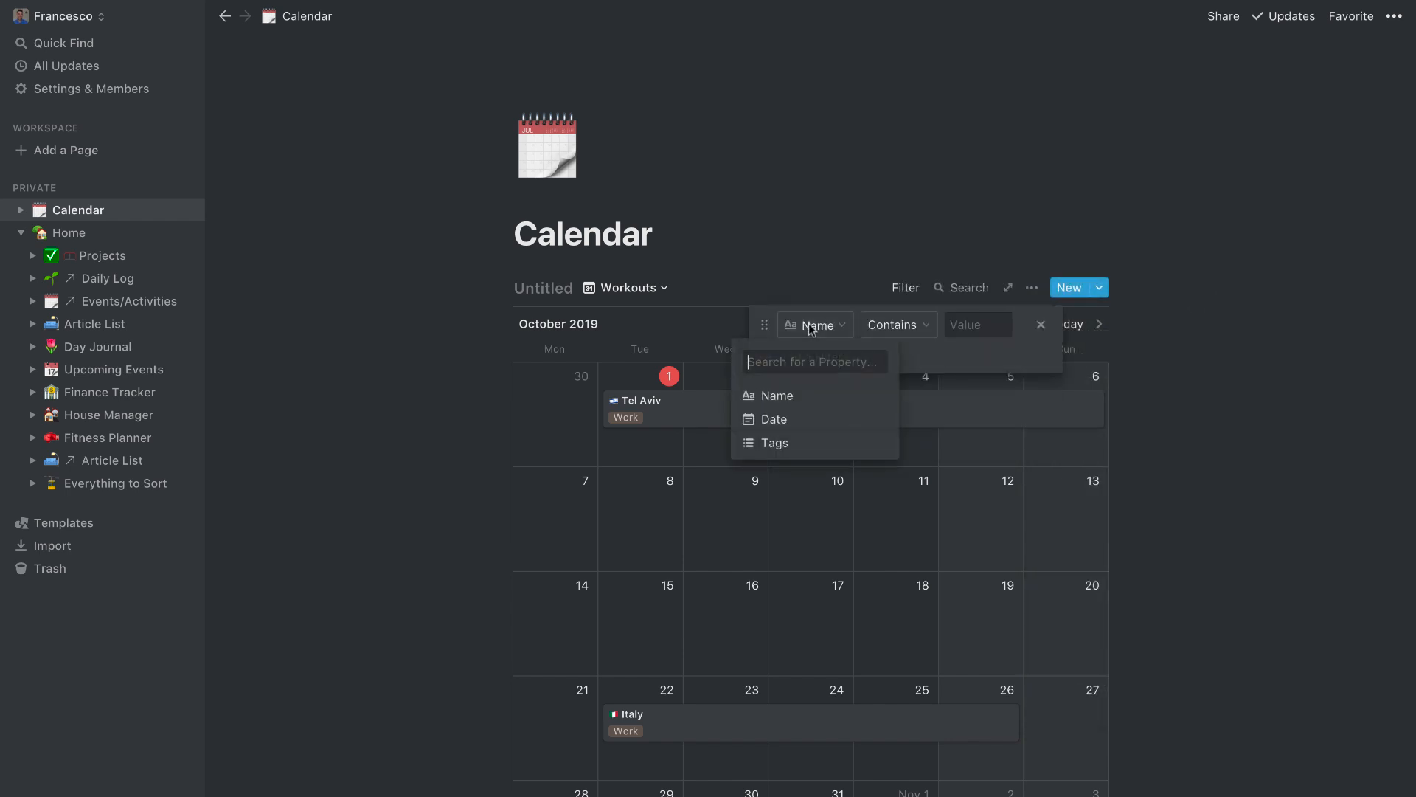
pyautogui.click(805, 443)
pyautogui.click(873, 328)
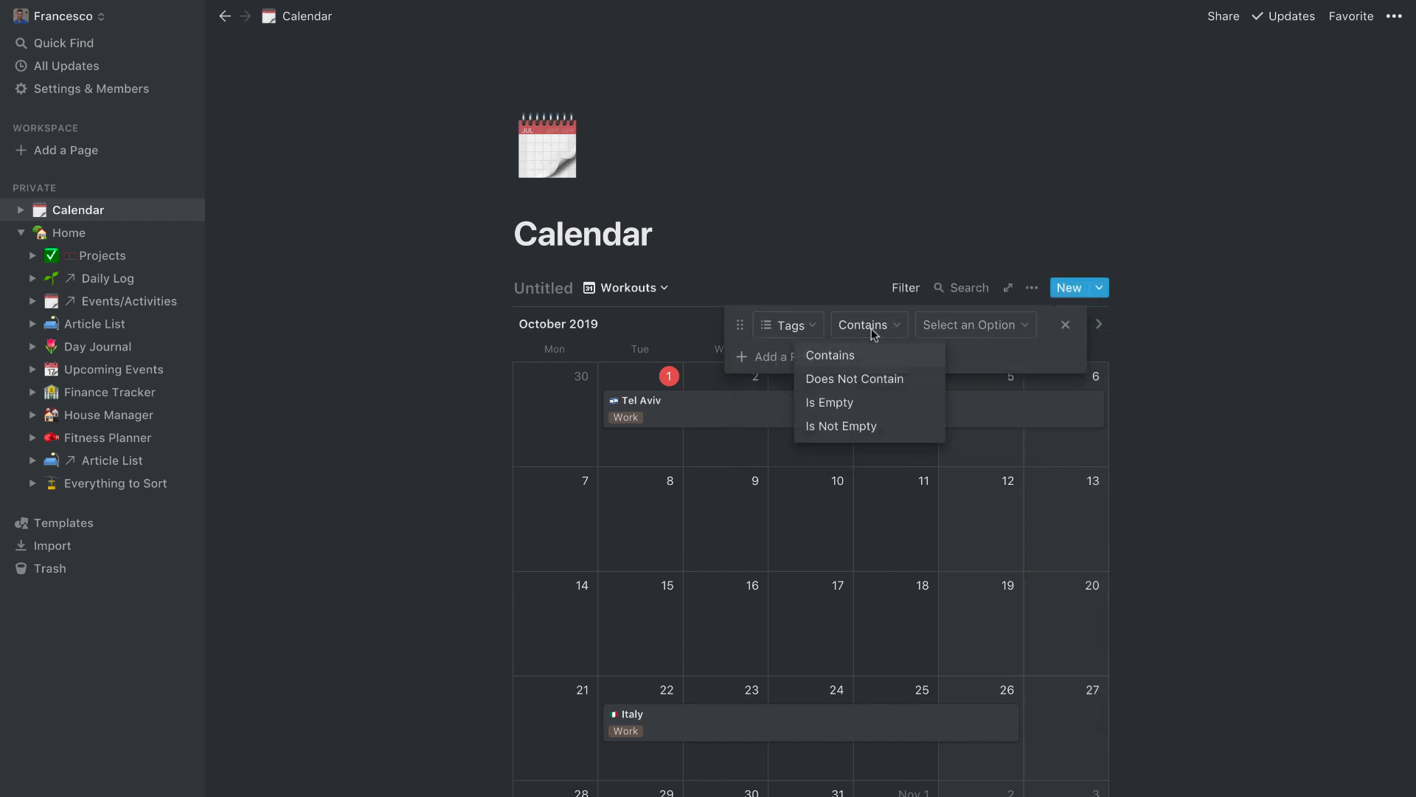
pyautogui.click(875, 379)
pyautogui.click(967, 332)
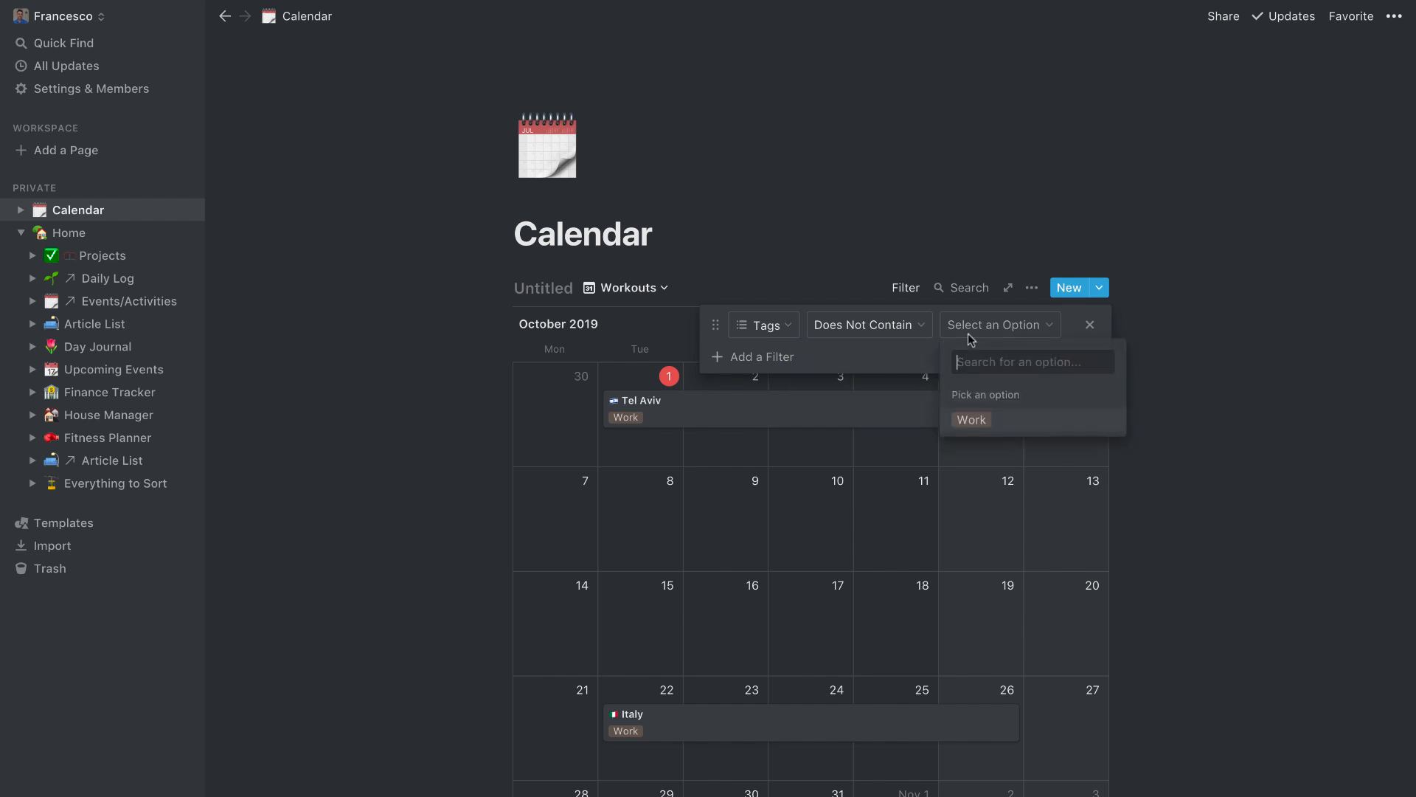
pyautogui.click(986, 433)
# Step: Change the condition of the Workouts view's Tags filter to Contains
pyautogui.click(872, 329)
pyautogui.click(872, 358)
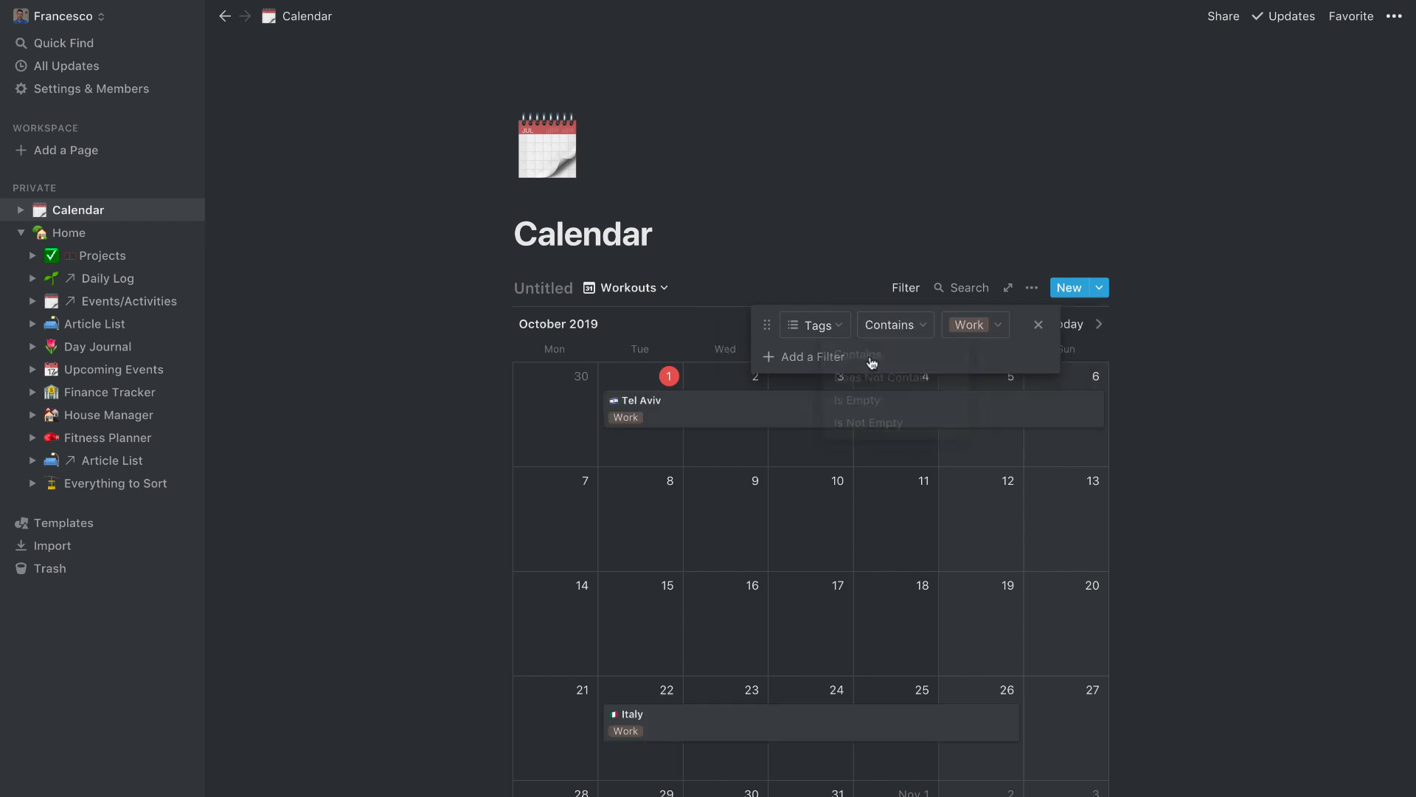
pyautogui.click(1111, 309)
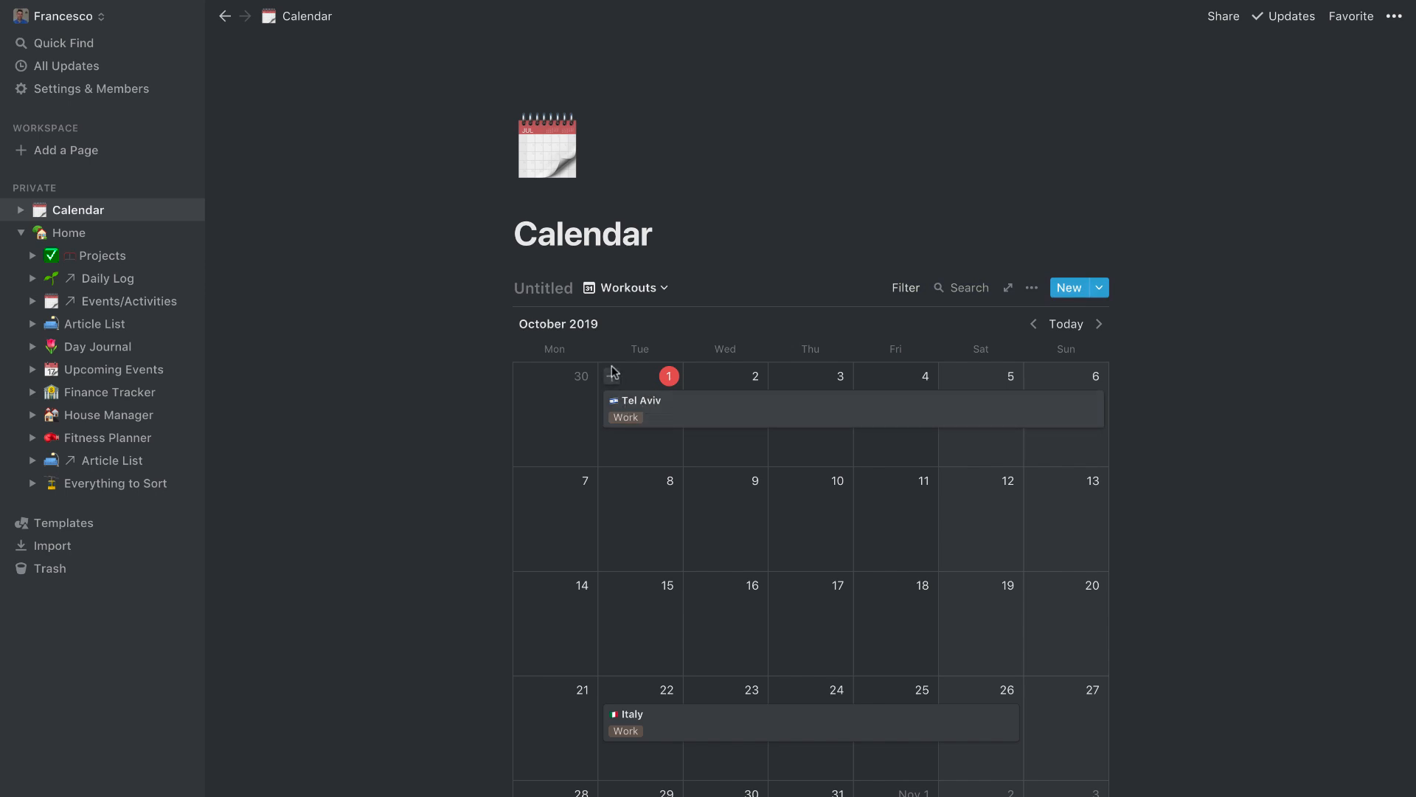
# Step: Create a new entry on October 1 titled Exercise Routine #1 and give it a random icon
pyautogui.click(612, 375)
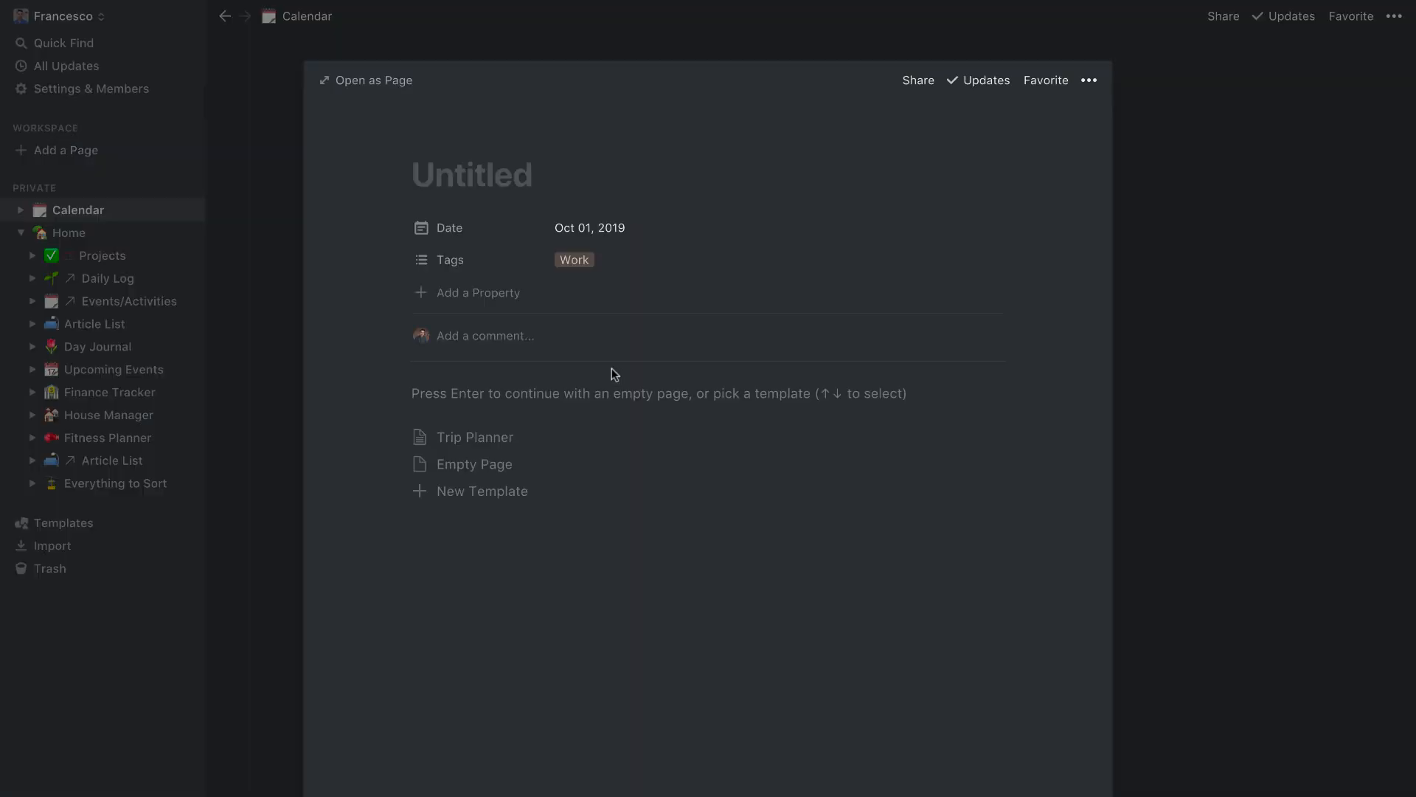
pyautogui.write('Exercise Routine ')
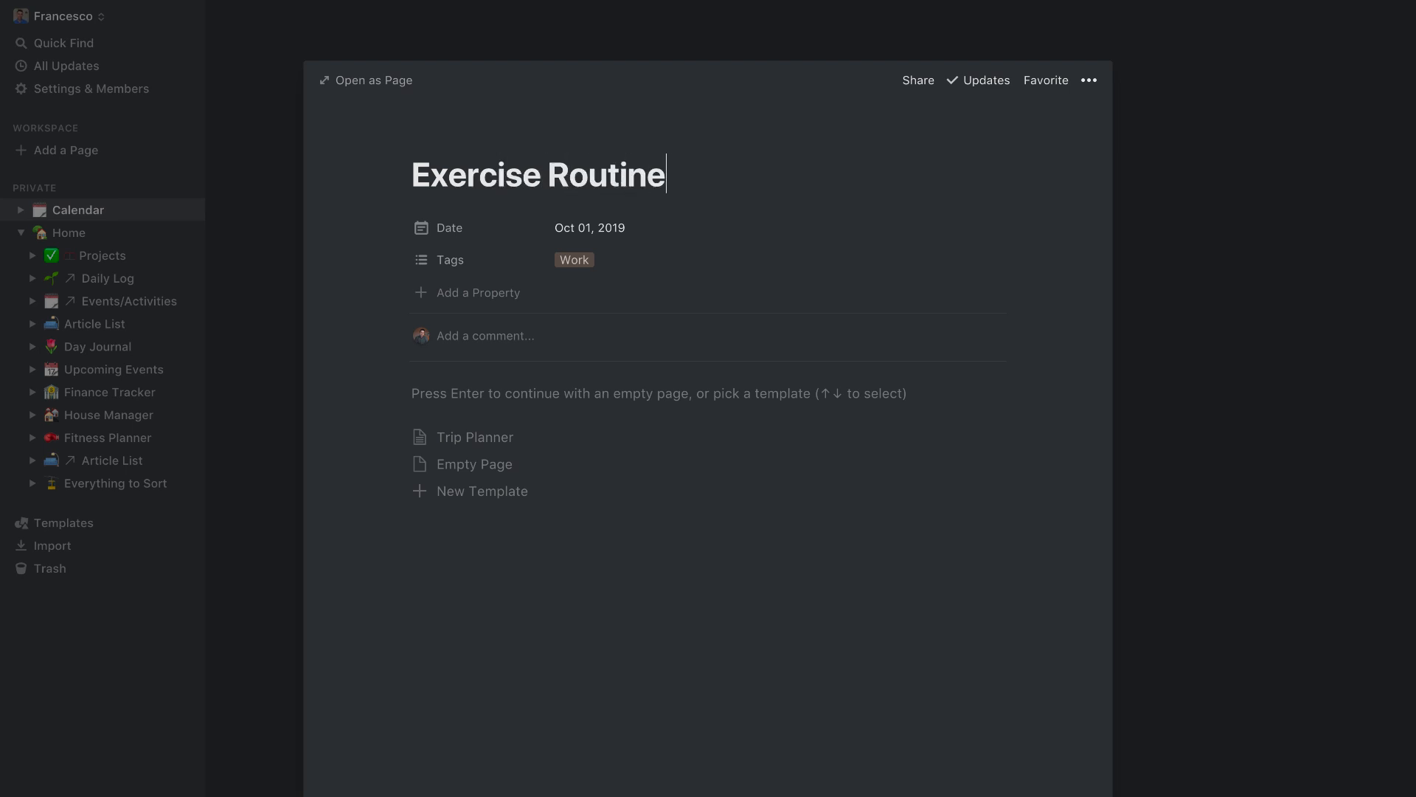
pyautogui.write('#1')
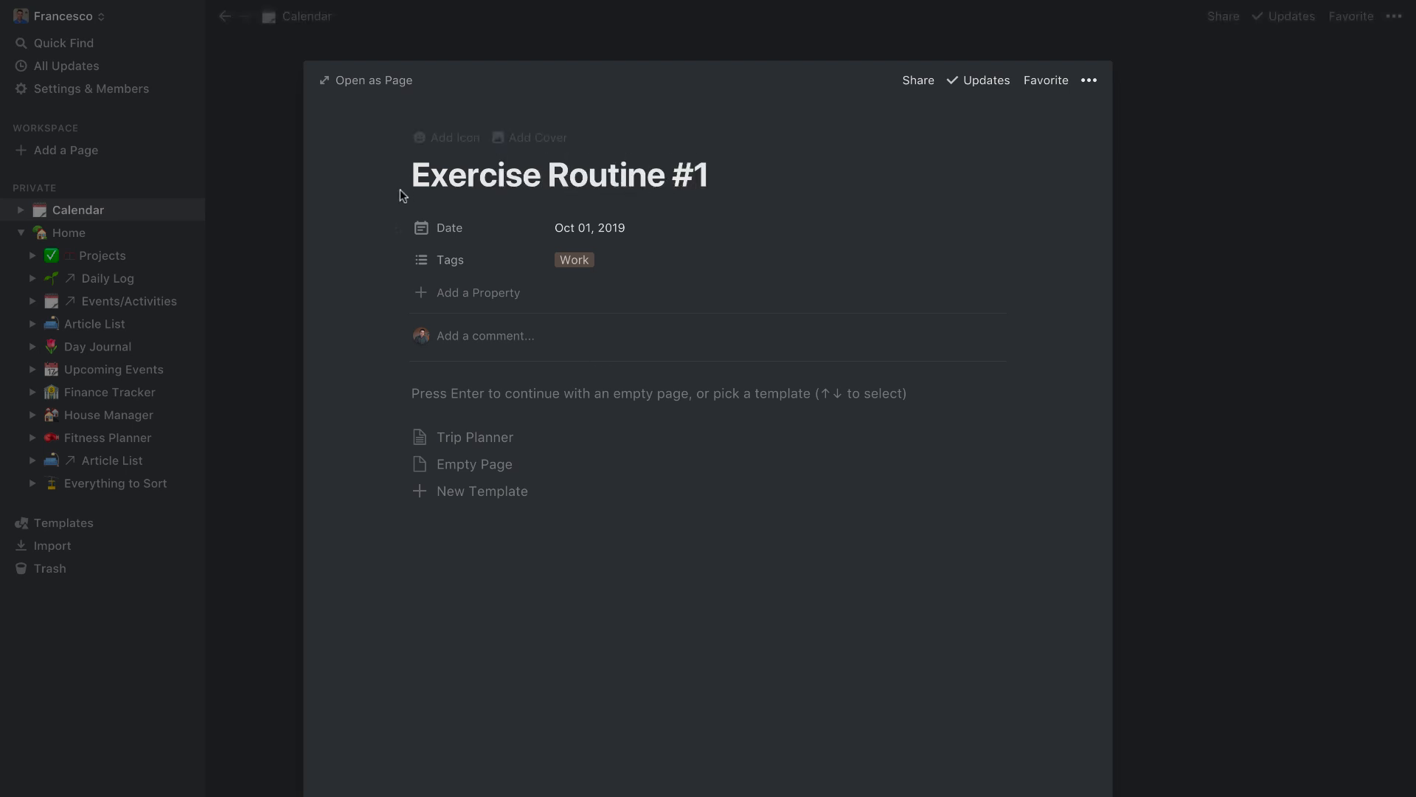
pyautogui.click(439, 141)
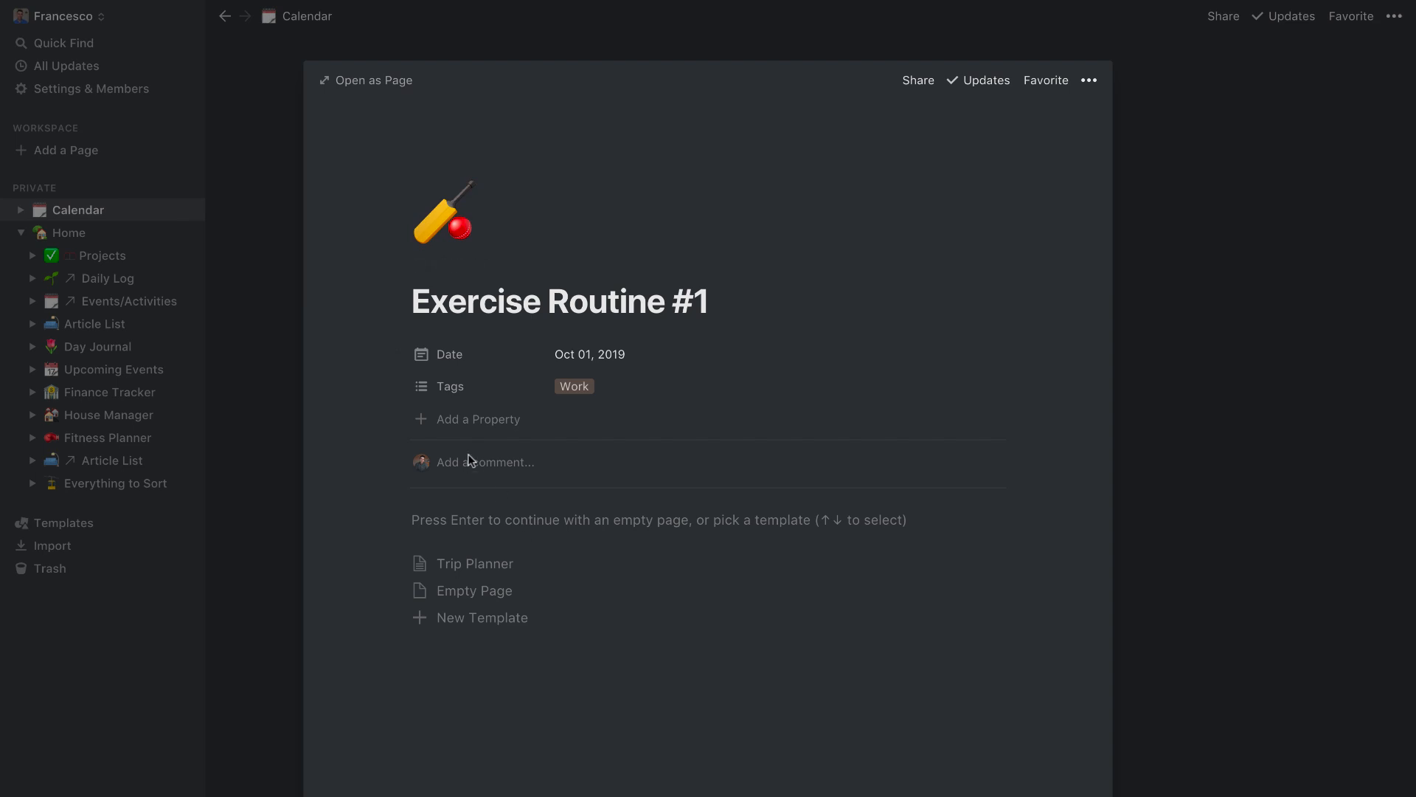
# Step: Create a Workout tag and assign it to the Exercise Routine #1 entry
pyautogui.click(657, 385)
pyautogui.write('Workout')
pyautogui.press('Return')
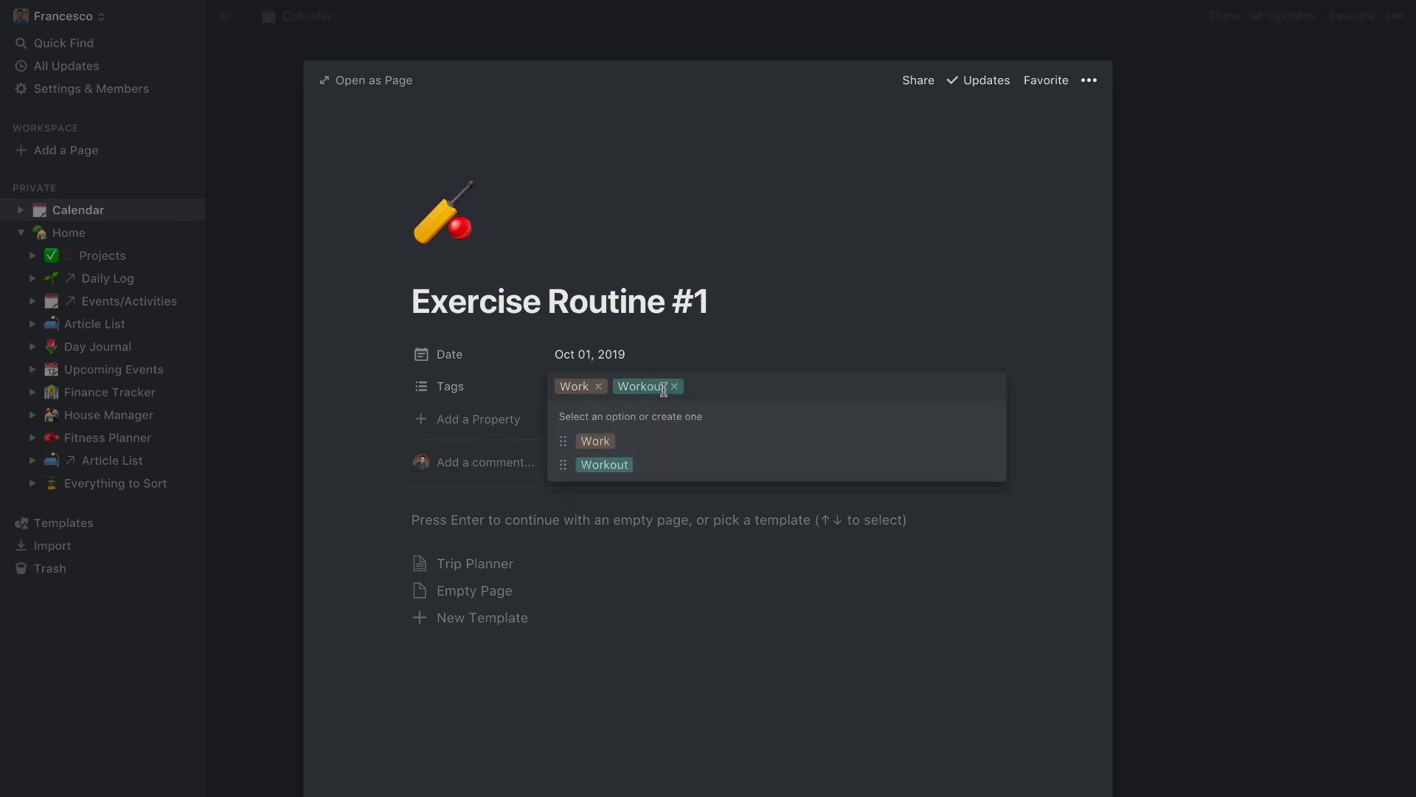
# Step: Remove the Work tag from the Exercise Routine #1 entry and close the entry
pyautogui.click(599, 386)
pyautogui.click(1313, 304)
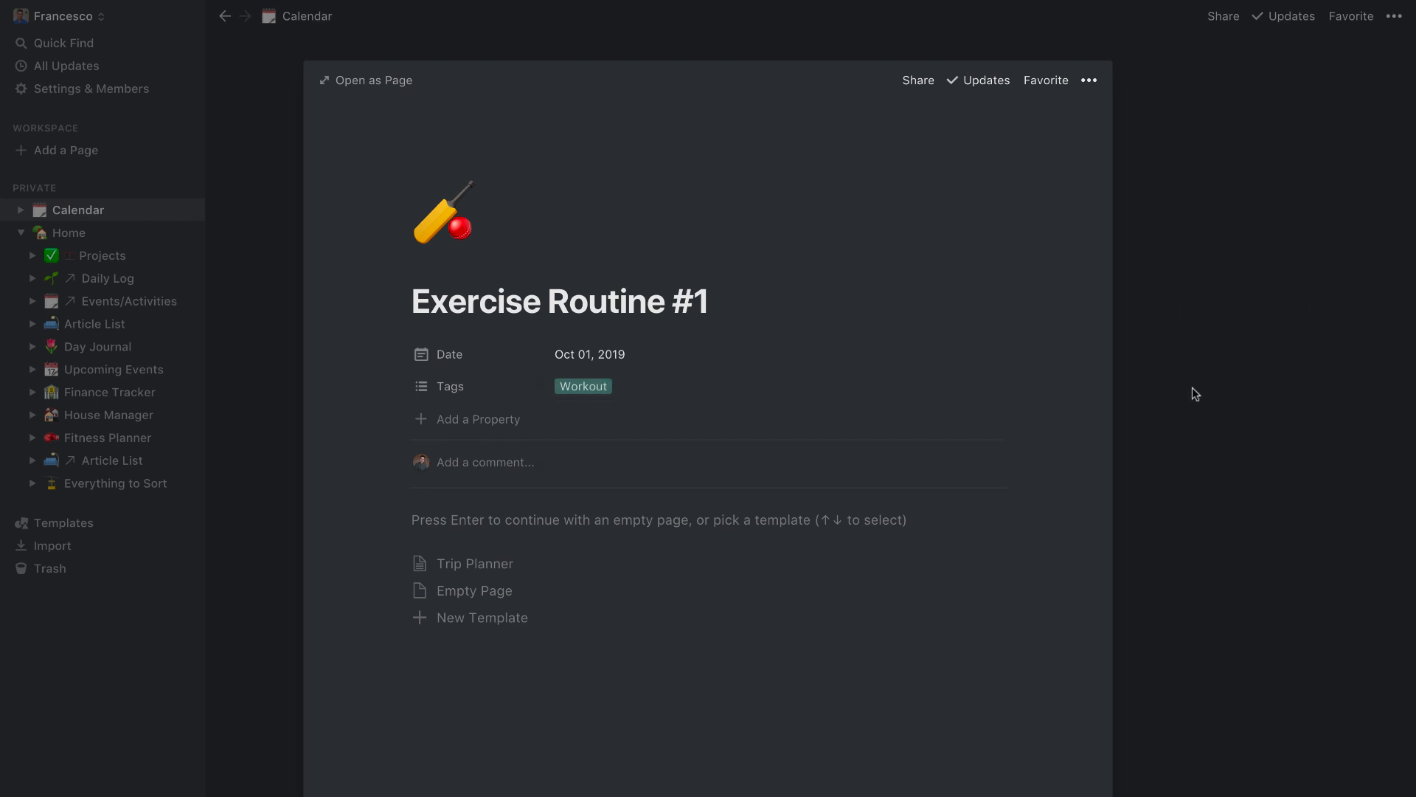
pyautogui.click(1192, 387)
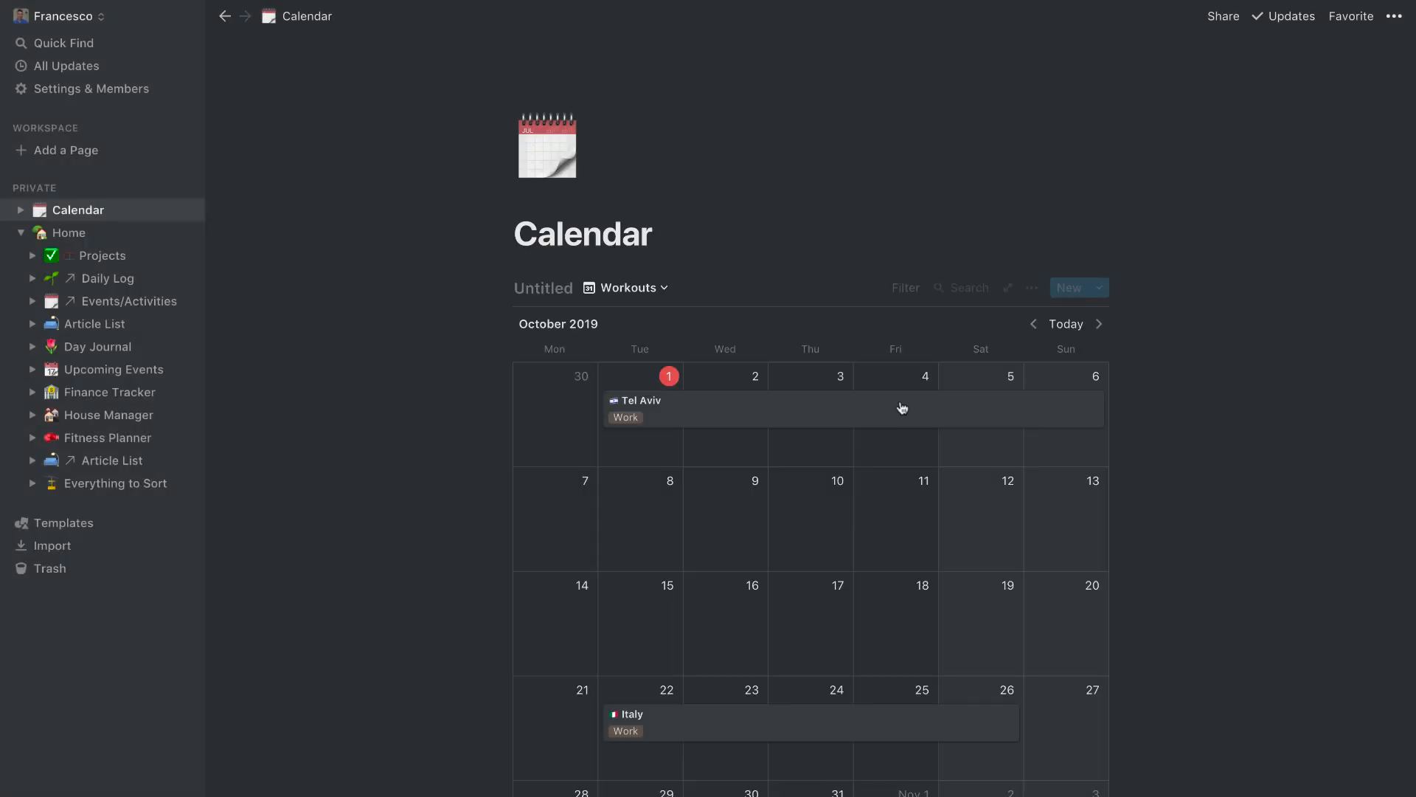
# Step: Change the value of the Workouts view's Tags Contains filter to Workout
pyautogui.click(905, 287)
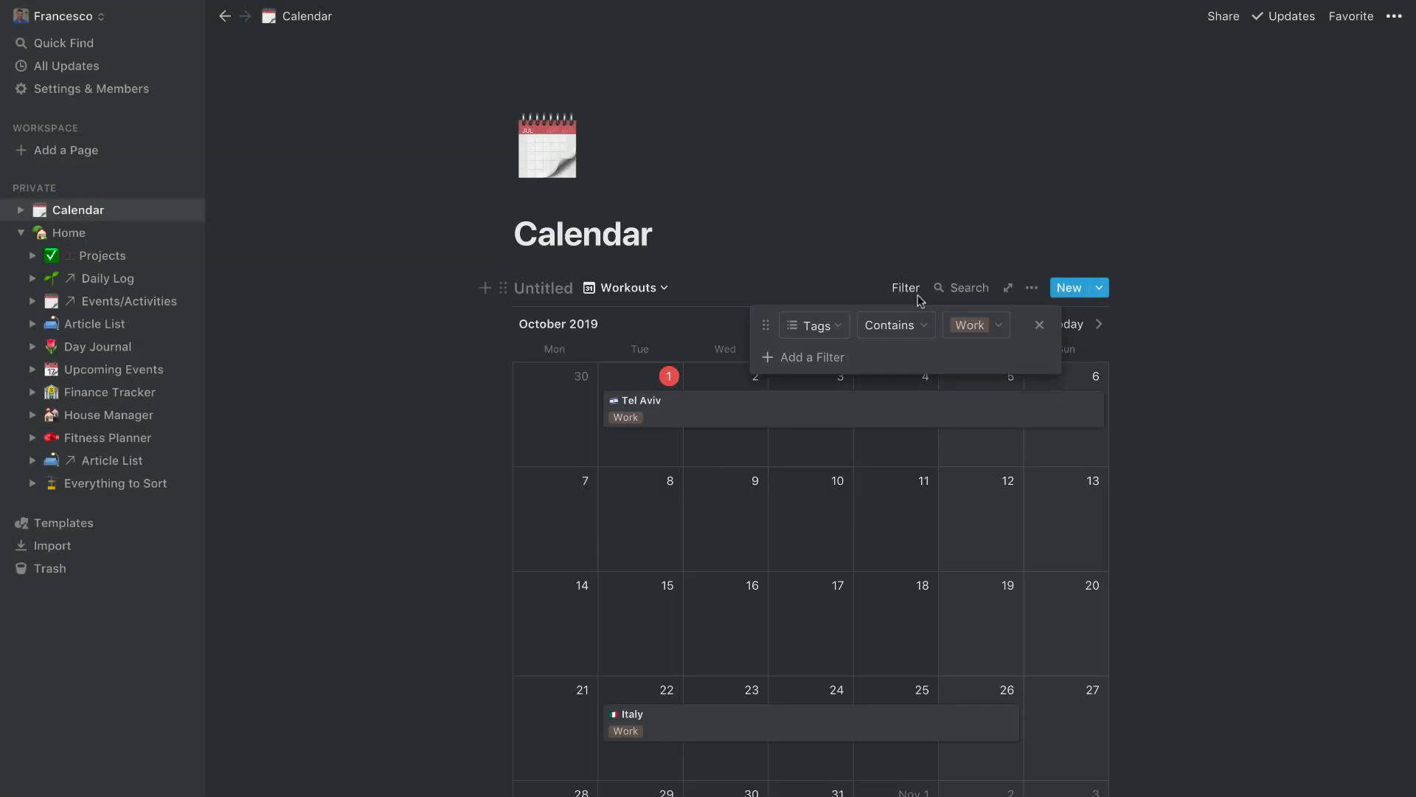
pyautogui.click(977, 333)
pyautogui.click(1005, 443)
pyautogui.click(910, 449)
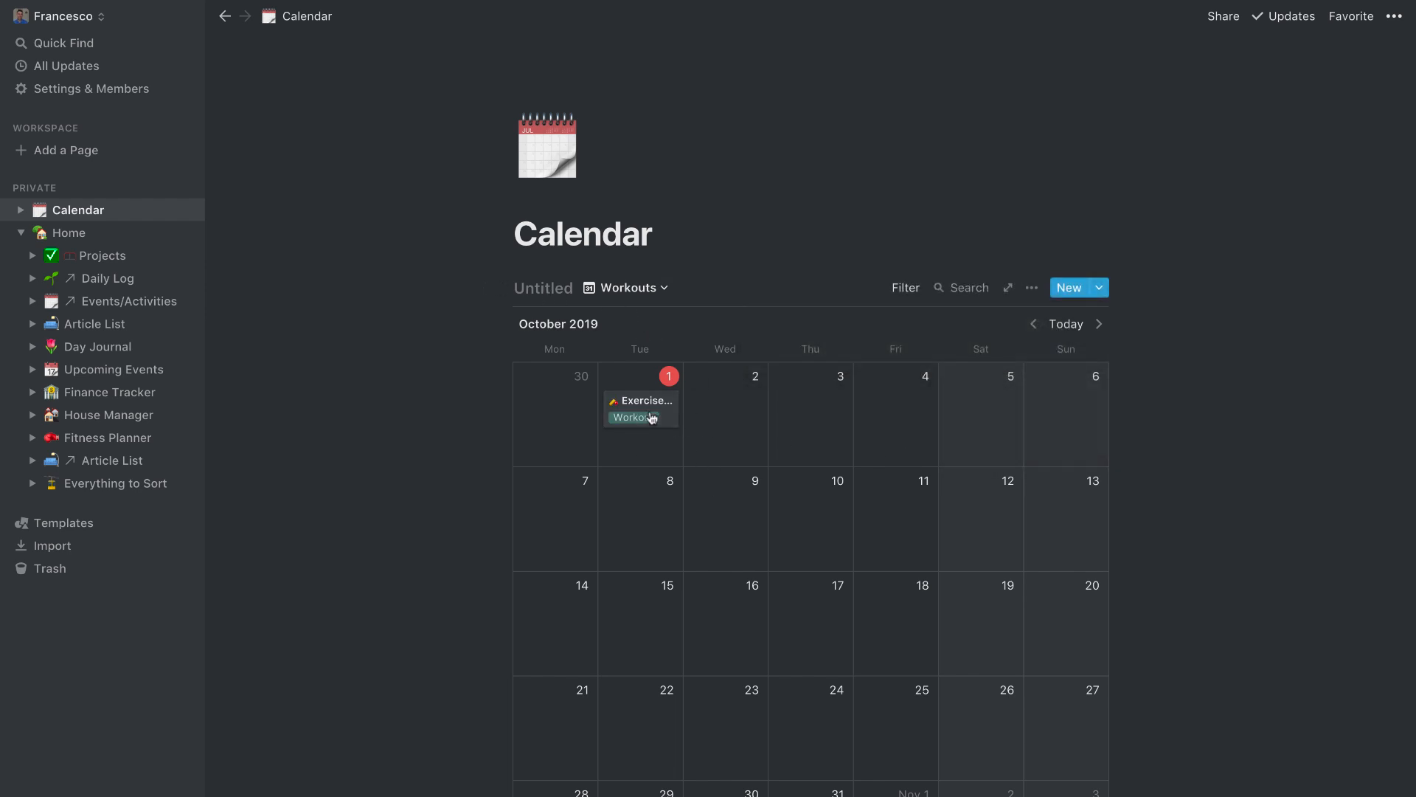
# Step: Start a new template from the Exercise Routine #1 entry and title it Workout Template
pyautogui.click(652, 418)
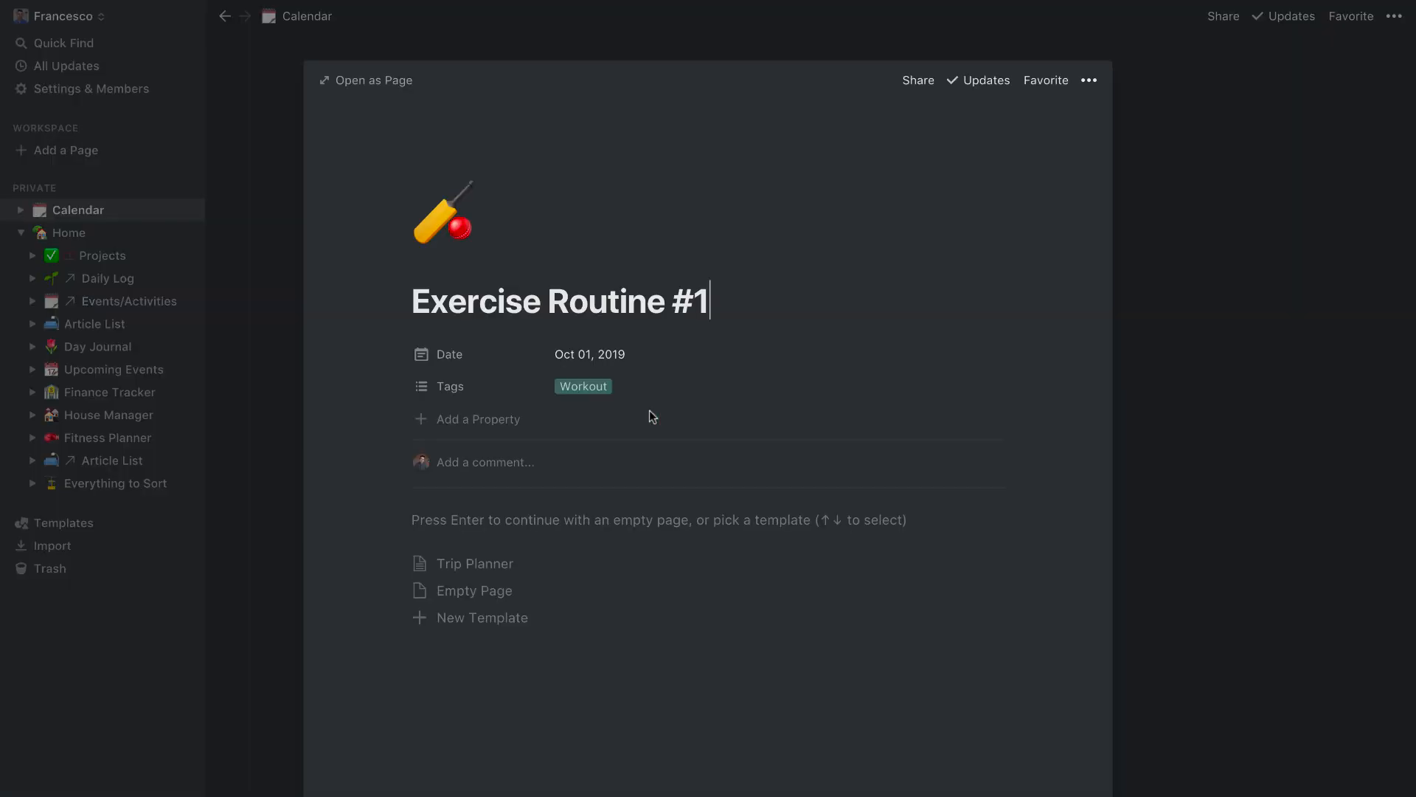
pyautogui.click(495, 623)
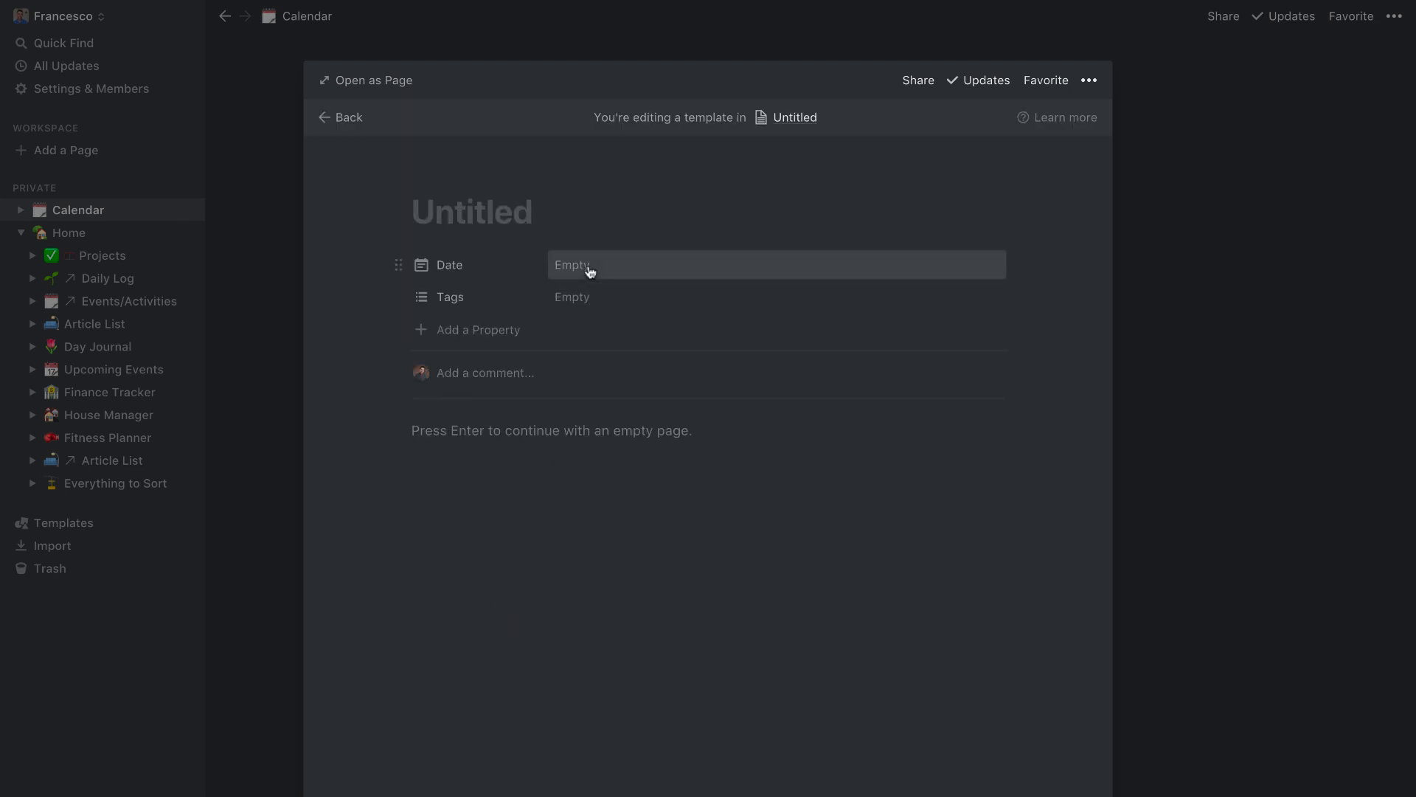
pyautogui.write('Workout Tewmp')
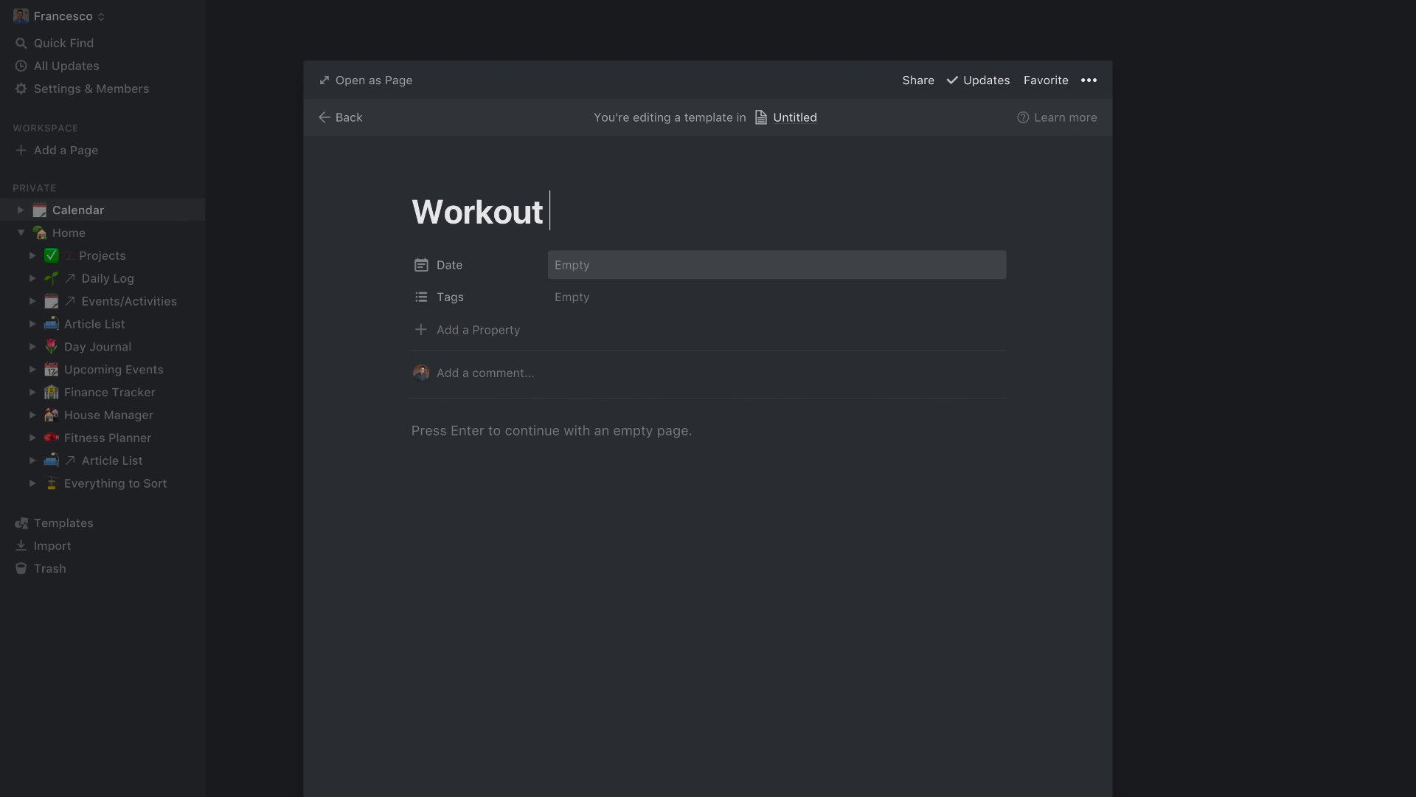
pyautogui.press('BackSpace')
pyautogui.press('BackSpace')
pyautogui.press('BackSpace')
pyautogui.write('mpla')
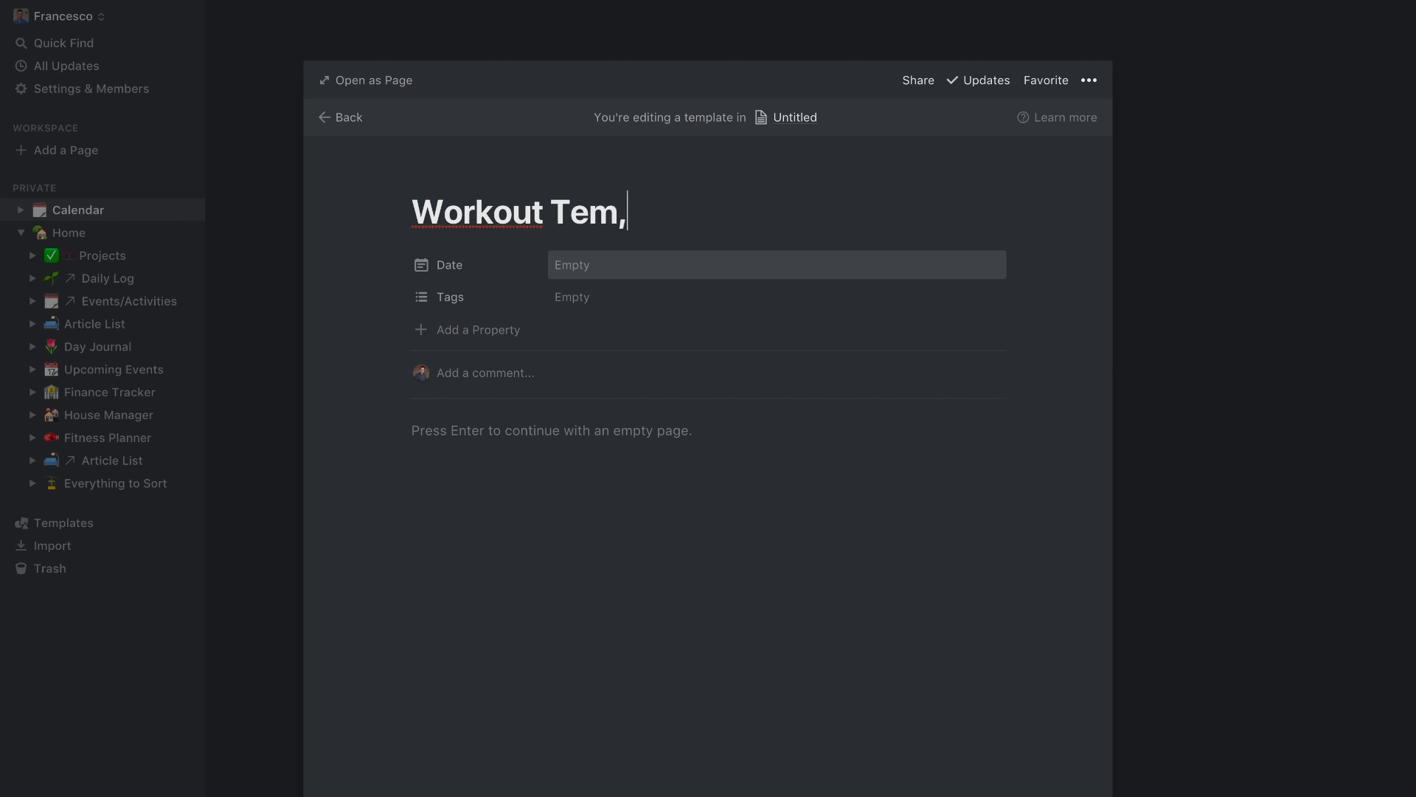
pyautogui.write('yte')
pyautogui.press('BackSpace')
pyautogui.press('BackSpace')
pyautogui.press('BackSpace')
pyautogui.write('te')
# Step: Assign the Workout tag to the Workout Template, leaving its date empty
pyautogui.click(738, 265)
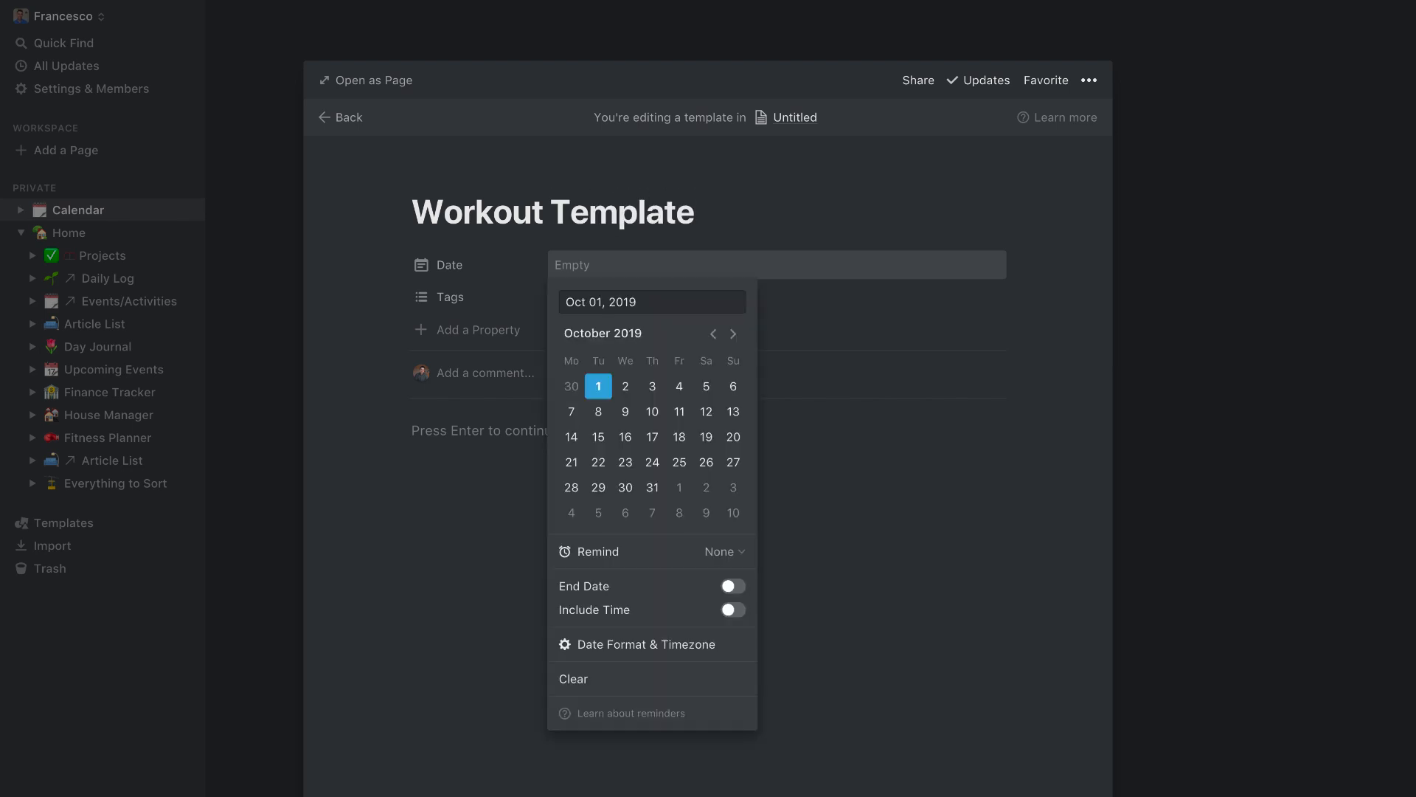
pyautogui.click(364, 512)
pyautogui.click(570, 296)
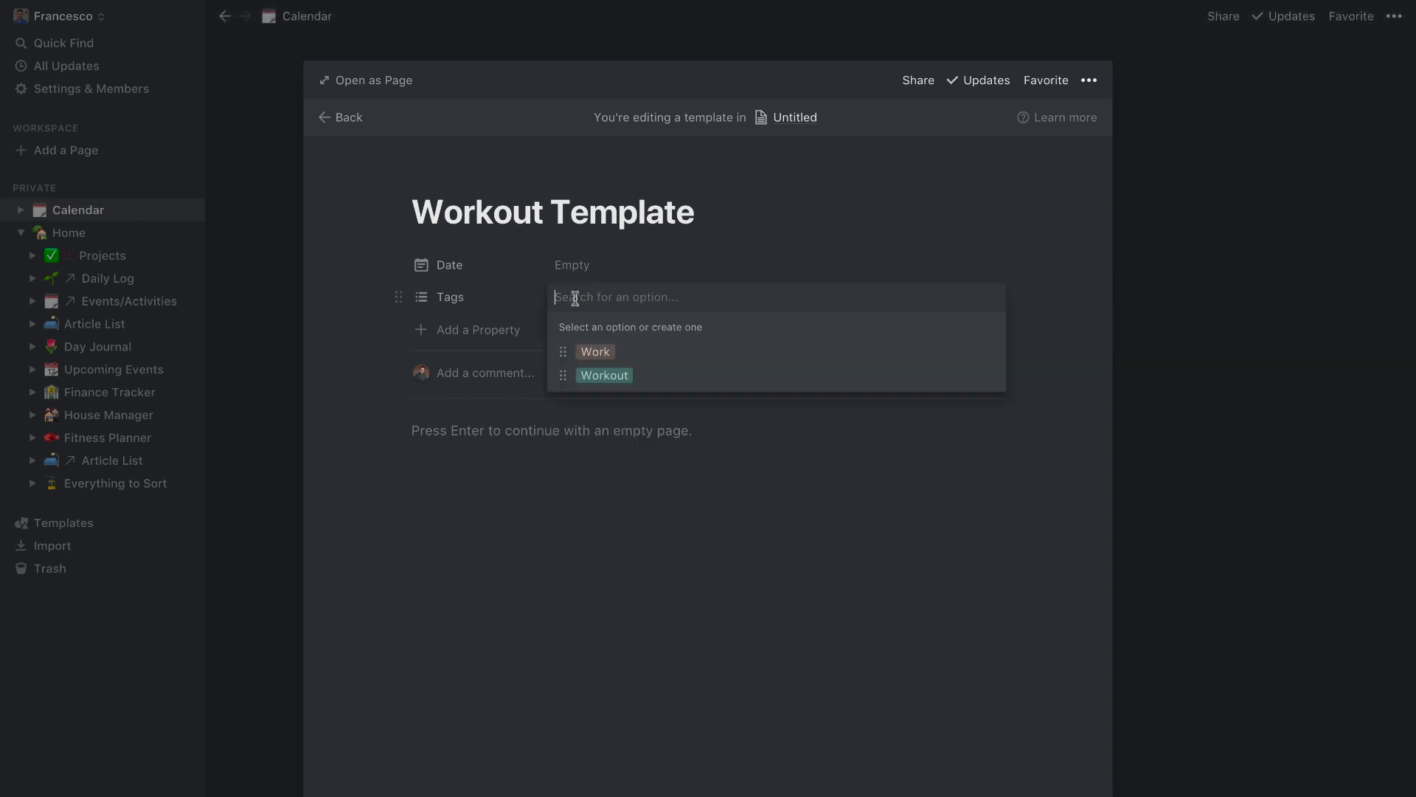
pyautogui.click(617, 379)
pyautogui.click(507, 457)
# Step: Add two Heading 2 blocks to the template body, Workouts Done and Review of Success, with a blank line between them
pyautogui.click(507, 458)
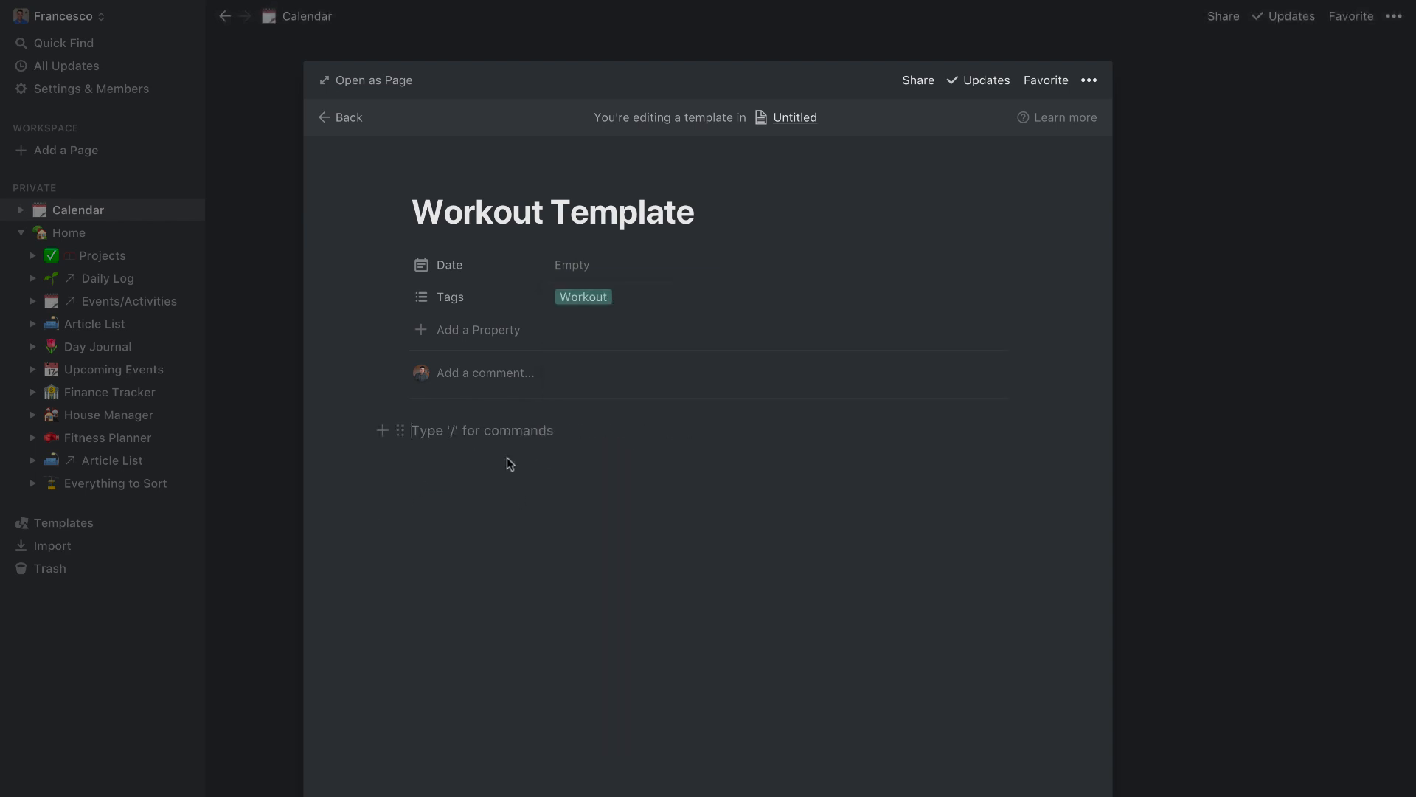
pyautogui.write('/sub')
pyautogui.press('Return')
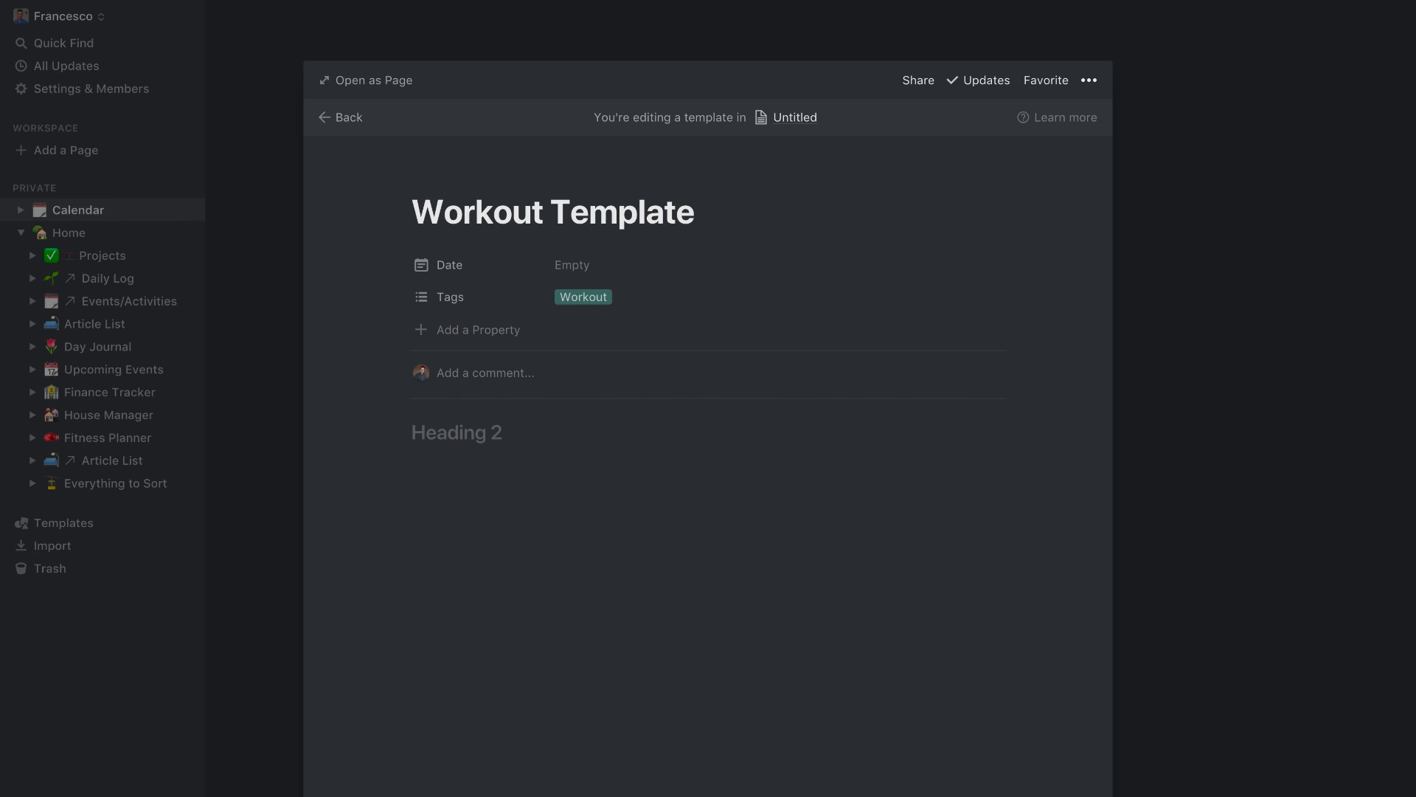
pyautogui.write('Workouts Done')
pyautogui.press('Return')
pyautogui.write('/sub')
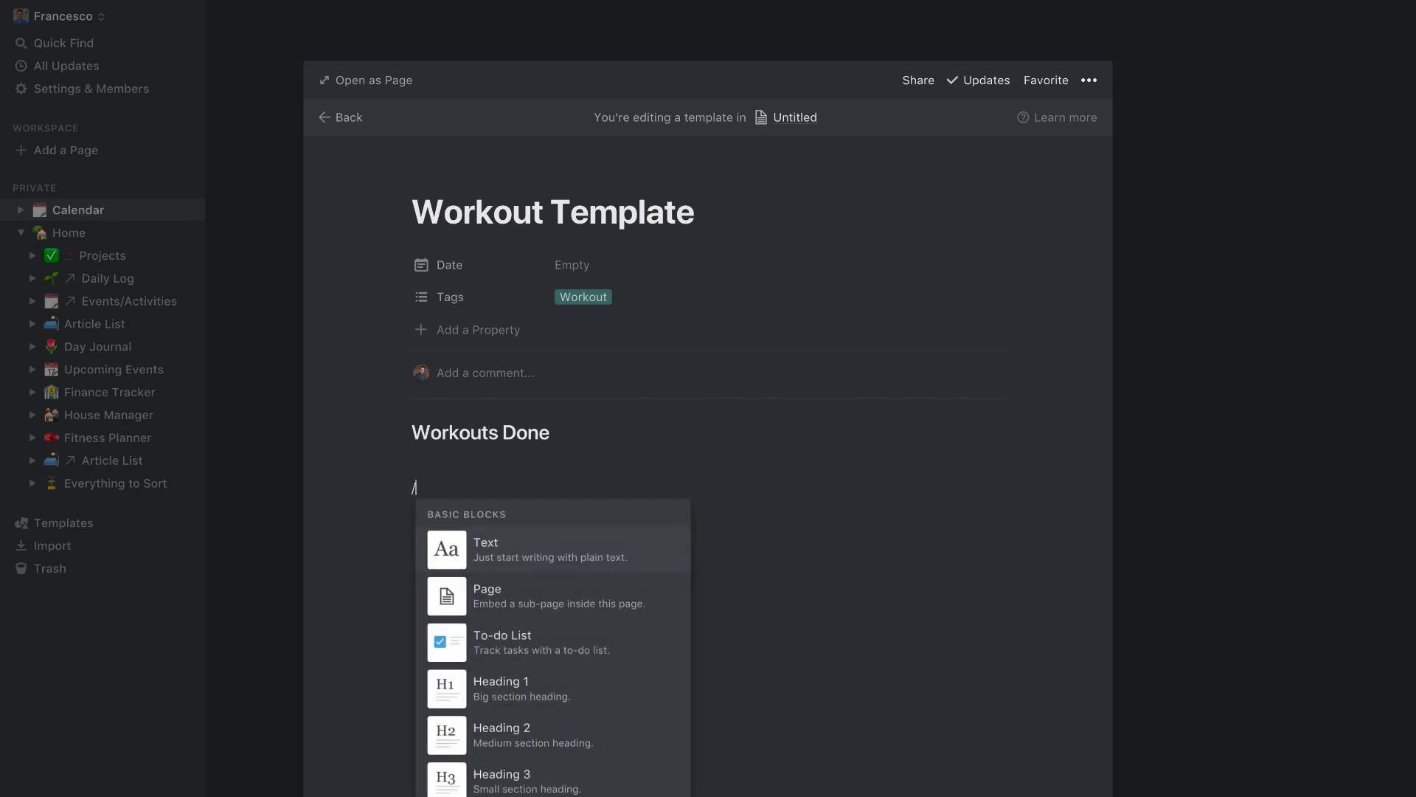
pyautogui.press('Return')
pyautogui.write('Review of Success')
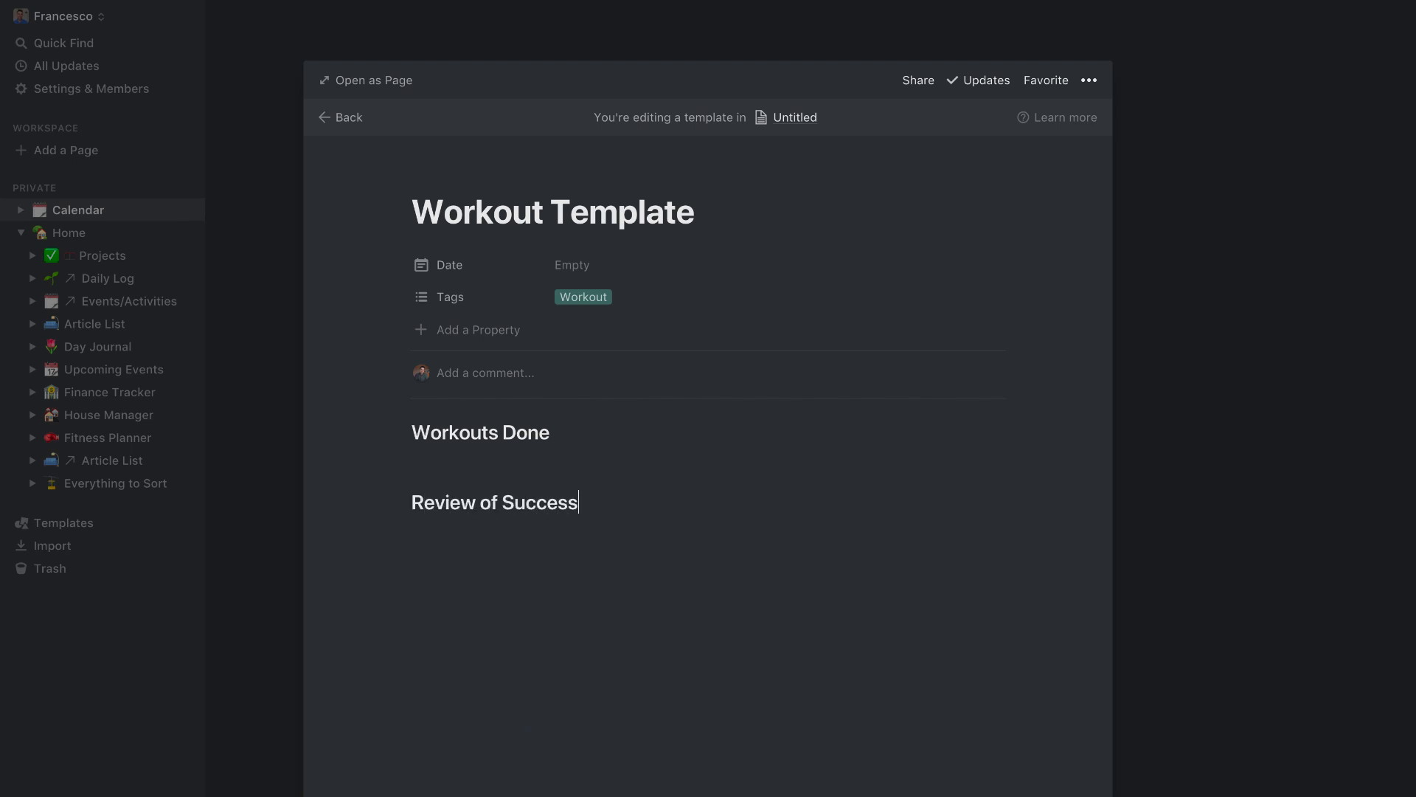
# Step: Under Review of Success add a divider and toggles "How hard did I push my today?" and "What did I see improve or what could I improve on?"
pyautogui.press('Return')
pyautogui.write('/di')
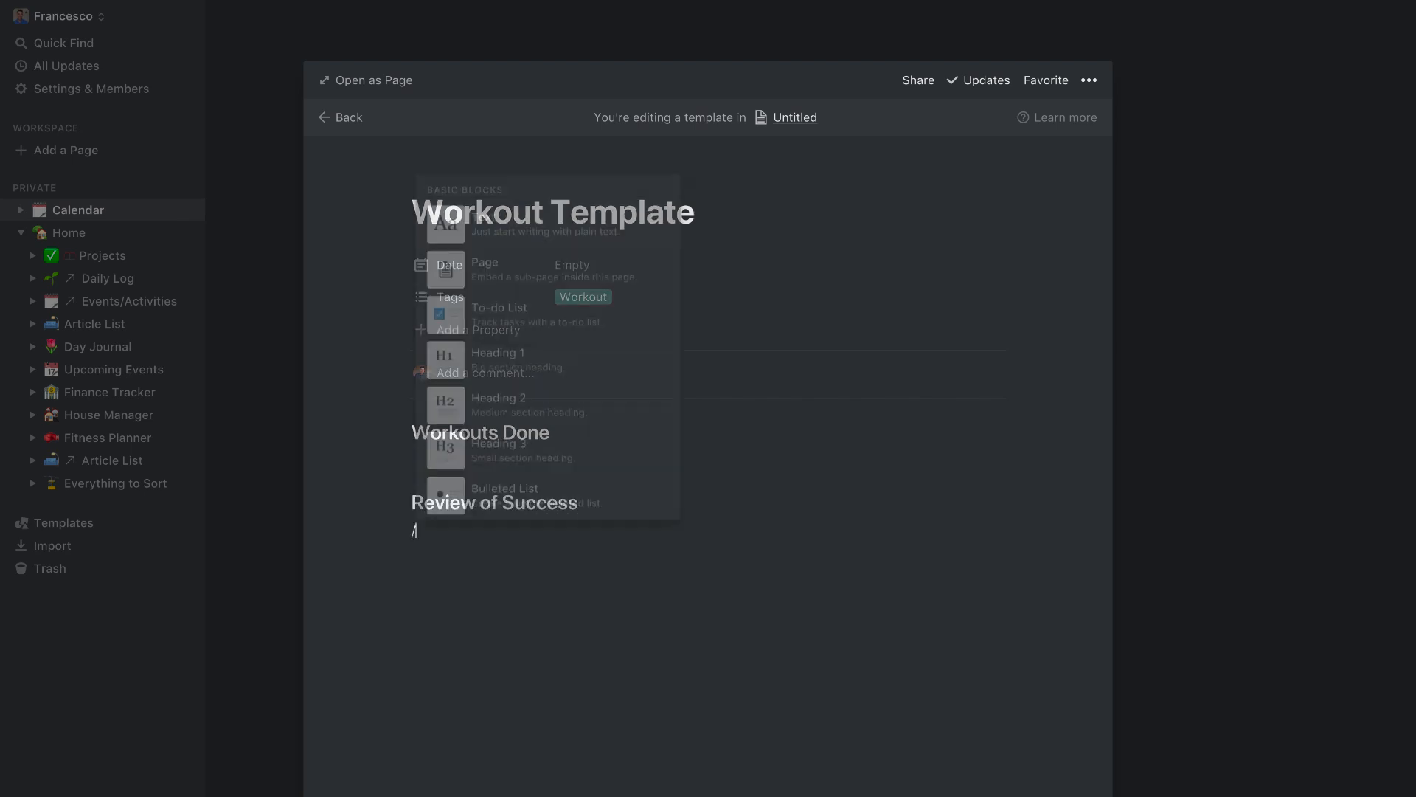
pyautogui.press('Return')
pyautogui.write('/tog')
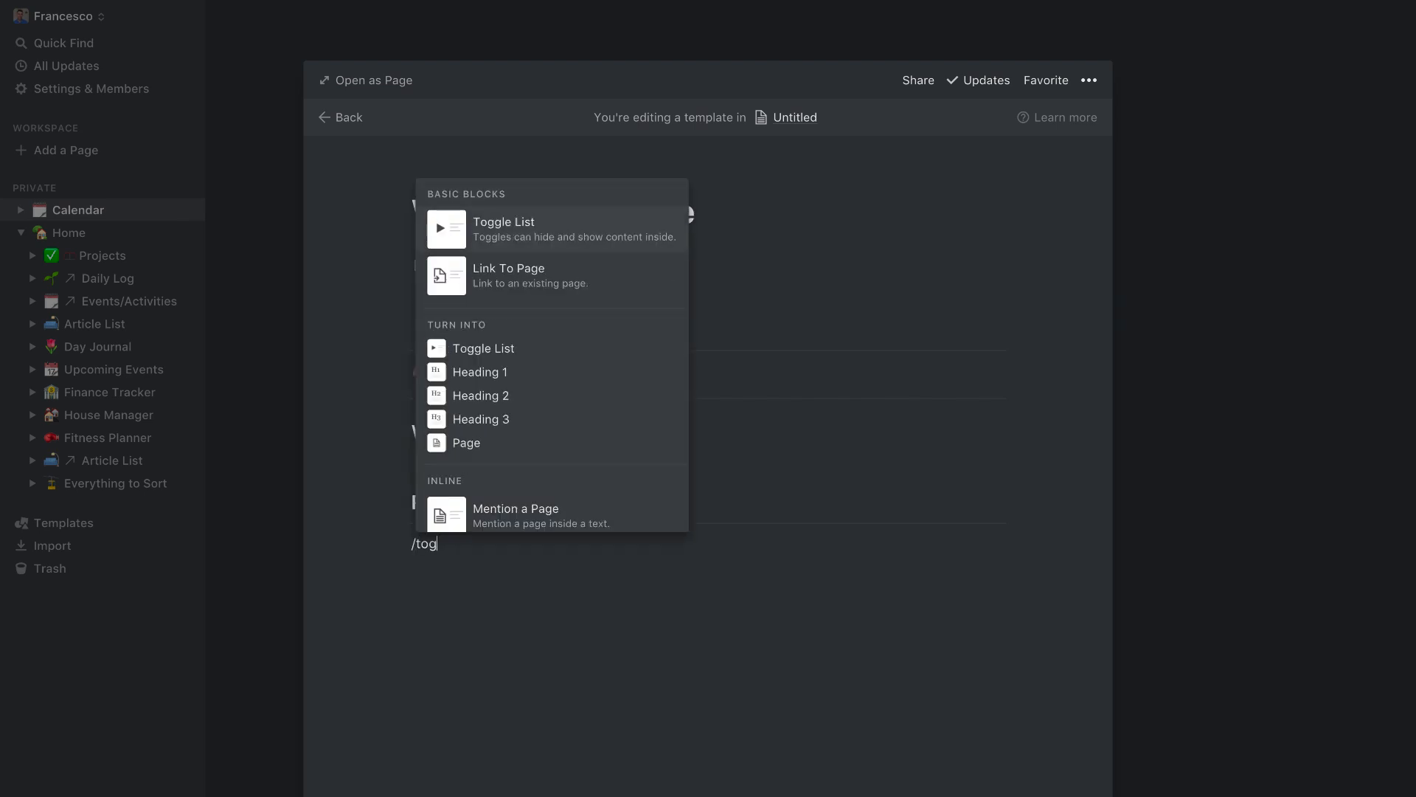
pyautogui.press('Return')
pyautogui.write('How hard did I push my today?')
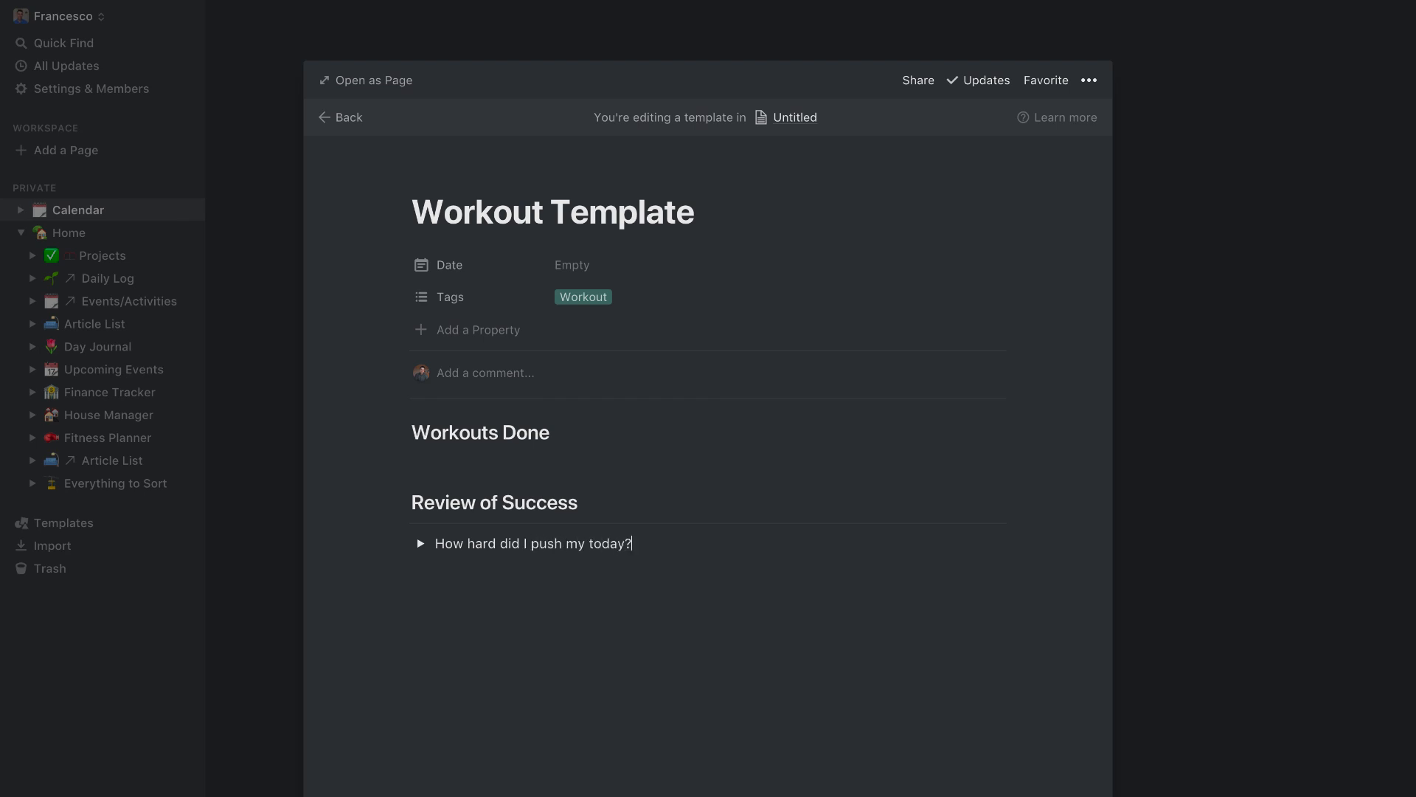
pyautogui.press('Return')
pyautogui.write('What did I see improve or what could I improve on?')
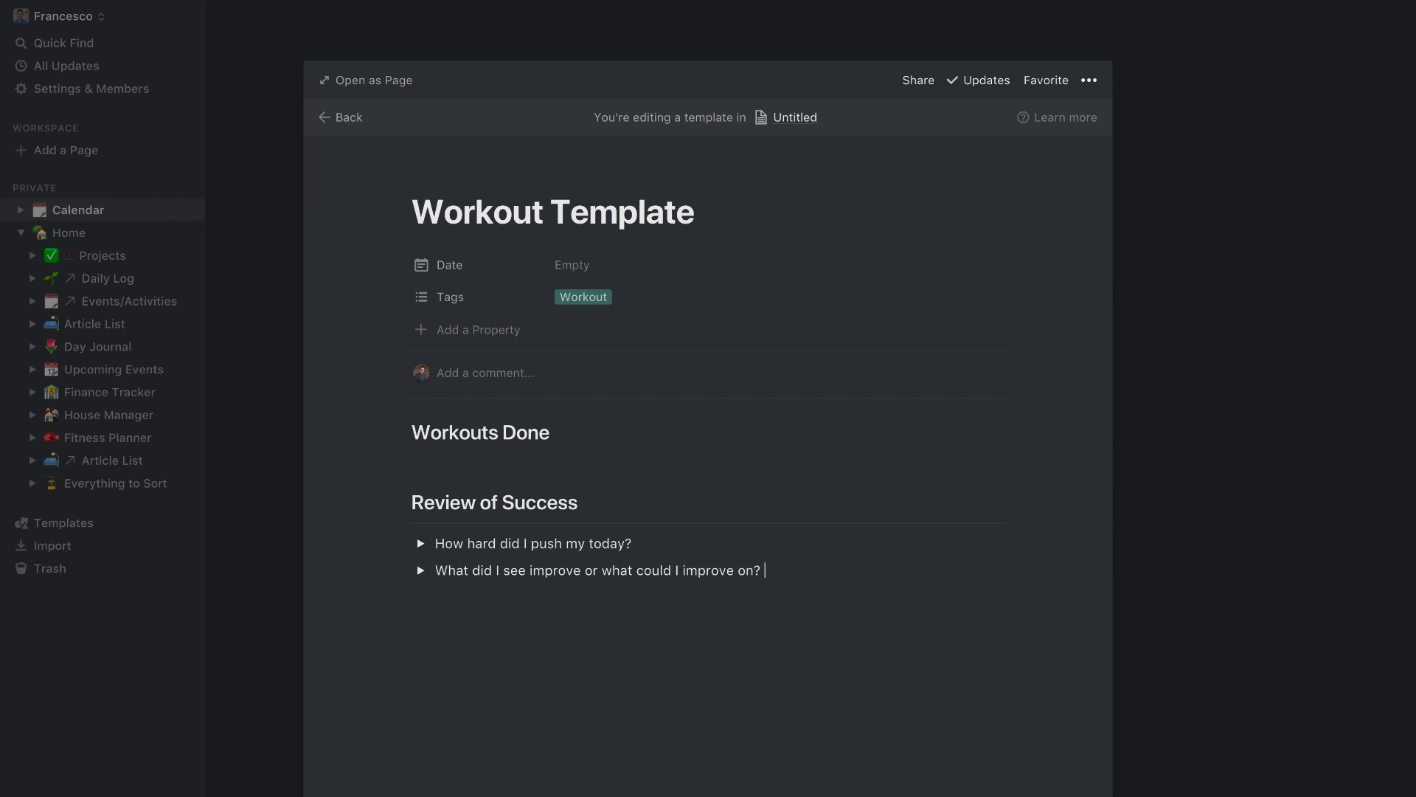
# Step: Insert a divider and an empty to-do item under the Workouts Done heading
pyautogui.click(436, 460)
pyautogui.write('/di')
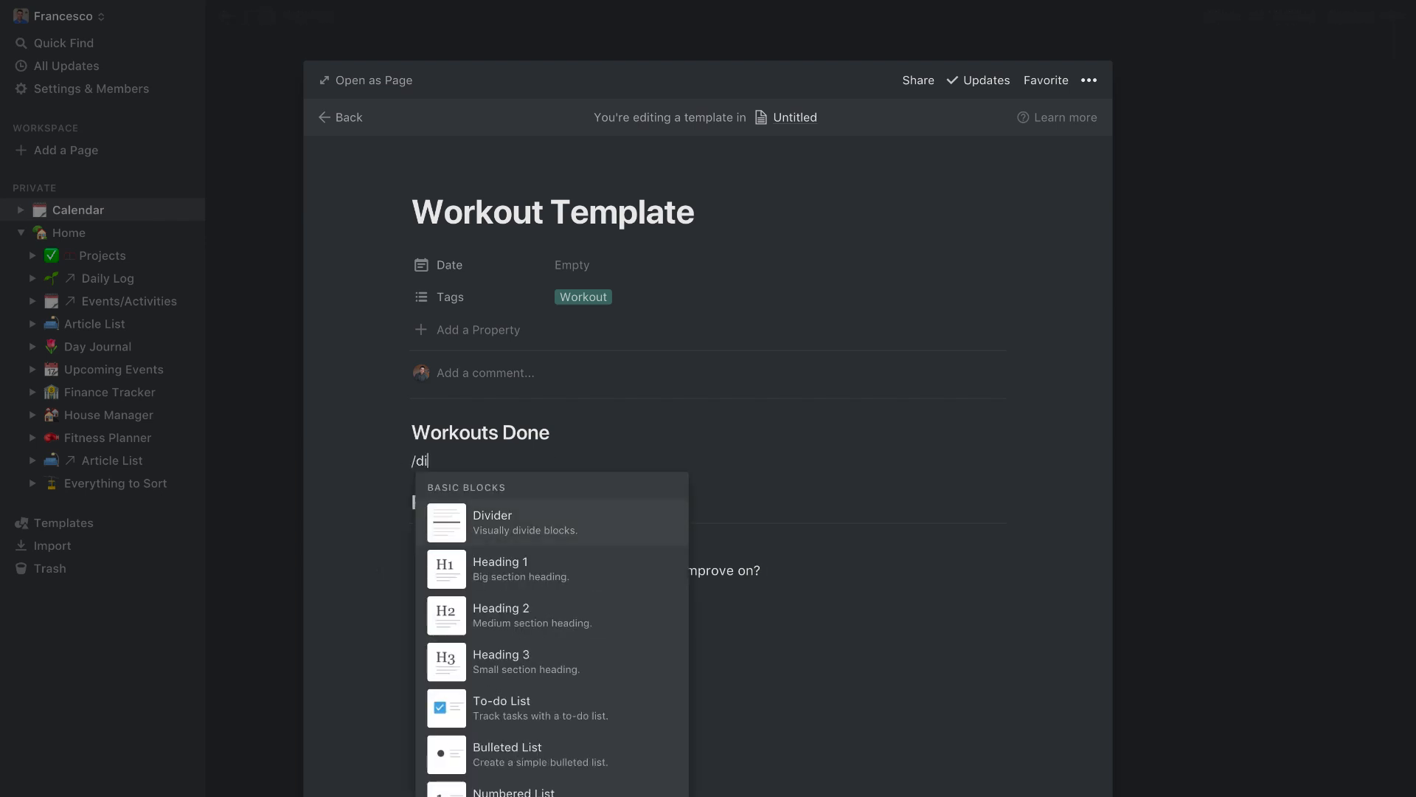
pyautogui.press('Return')
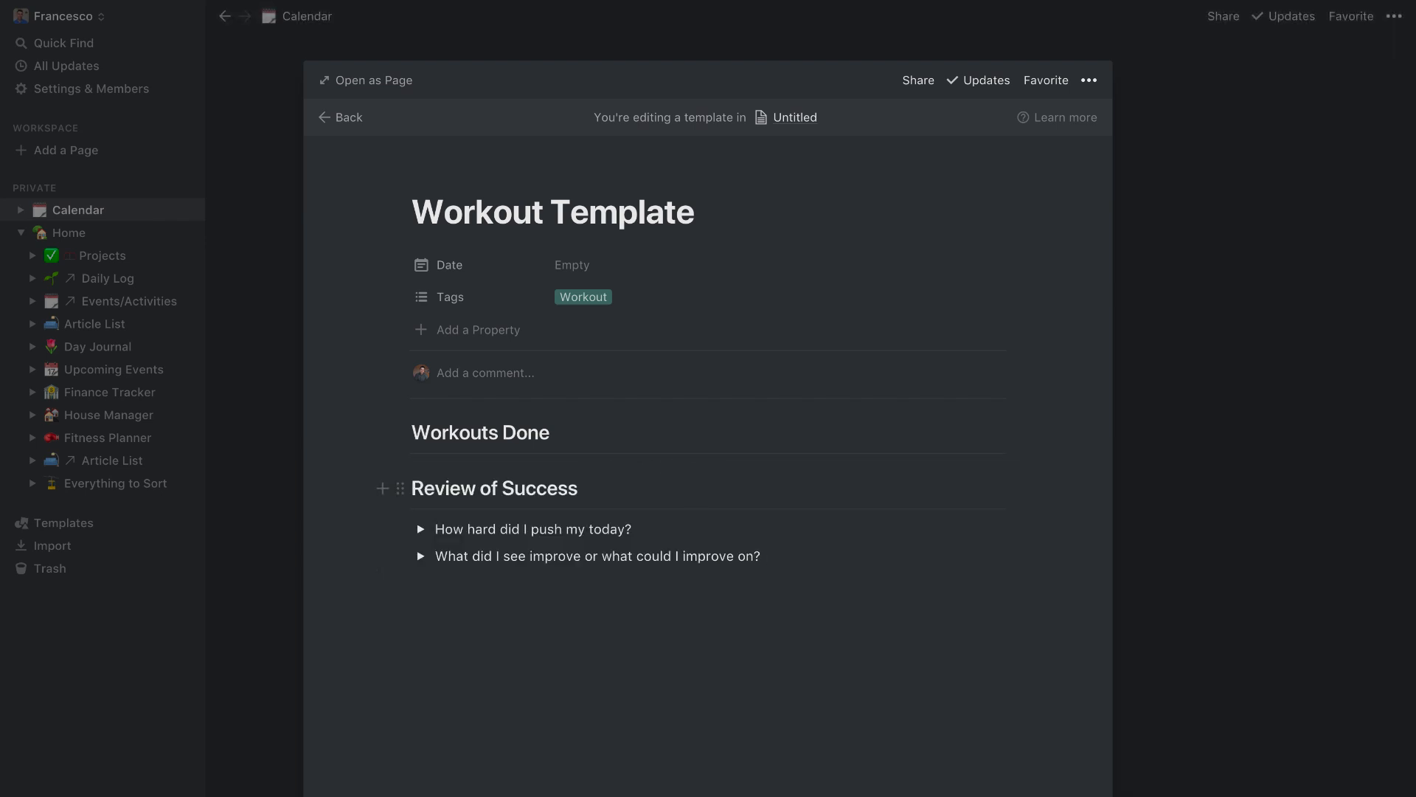
pyautogui.press('Return')
pyautogui.click(597, 481)
pyautogui.write('/tod')
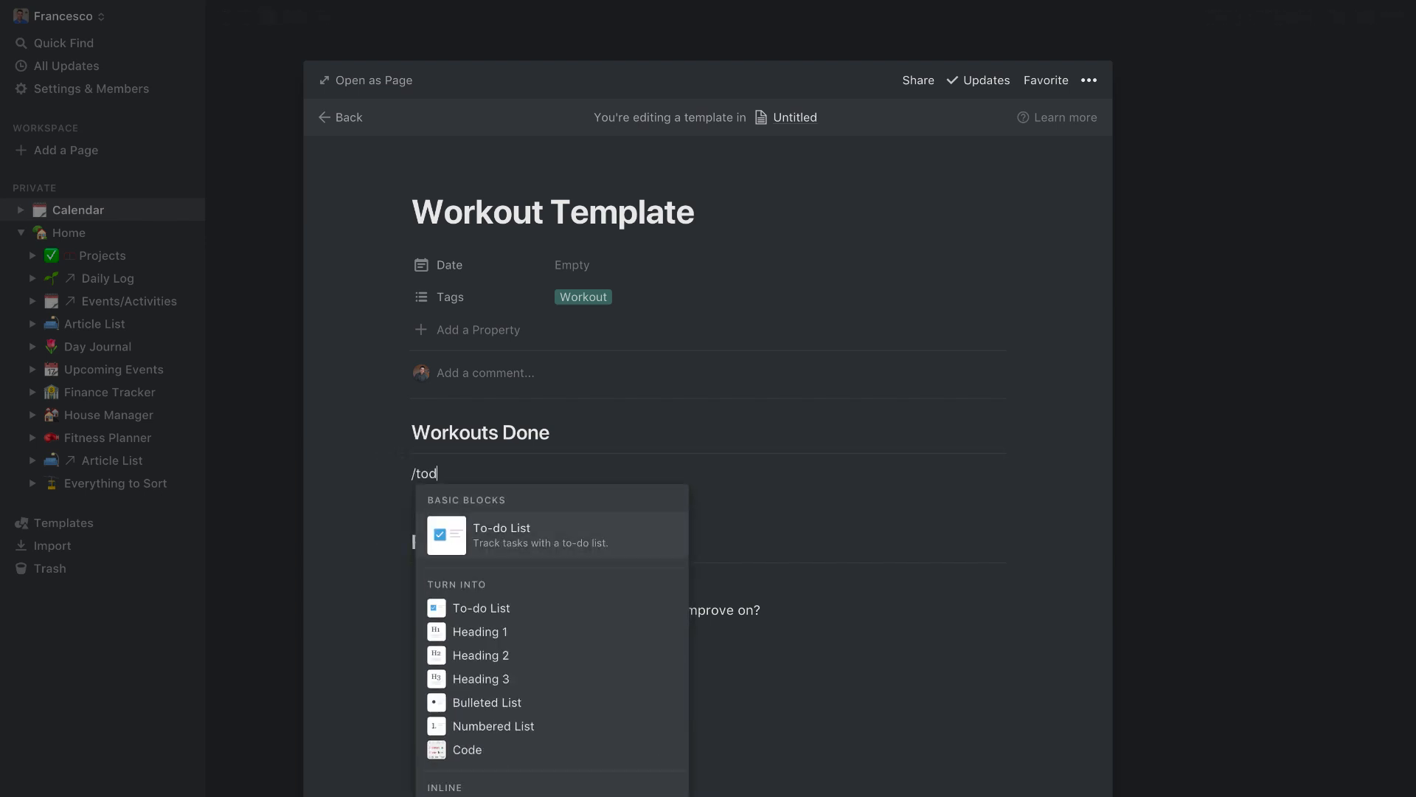
pyautogui.press('Return')
# Step: Arrange the template in two columns, with Workouts Done and its to-do beside Review of Success and its toggles, and close the template
pyautogui.moveTo(503, 672); pyautogui.dragTo(1009, 440)
pyautogui.moveTo(544, 619); pyautogui.dragTo(440, 490)
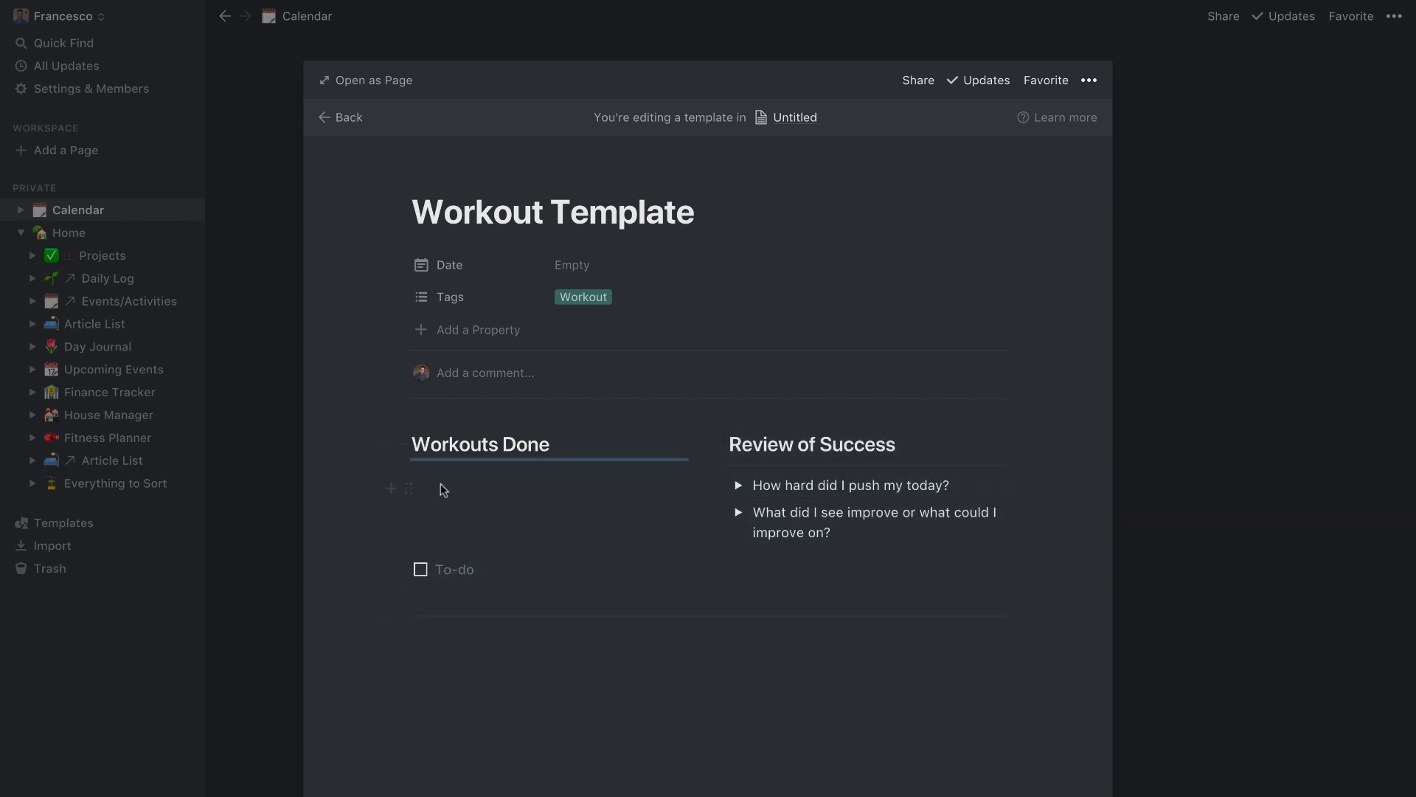
pyautogui.moveTo(402, 572); pyautogui.dragTo(411, 481)
pyautogui.click(508, 524)
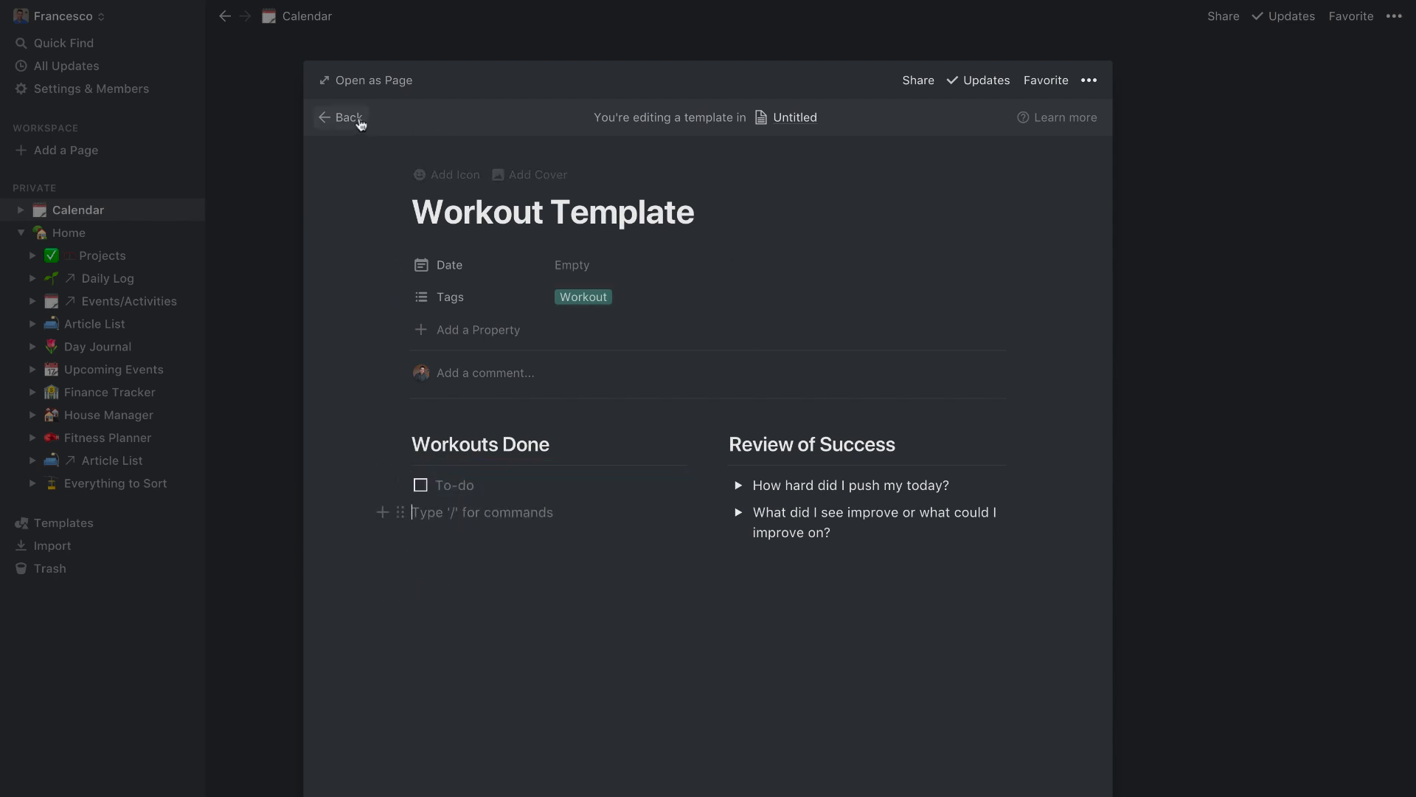
pyautogui.click(346, 118)
pyautogui.click(1180, 348)
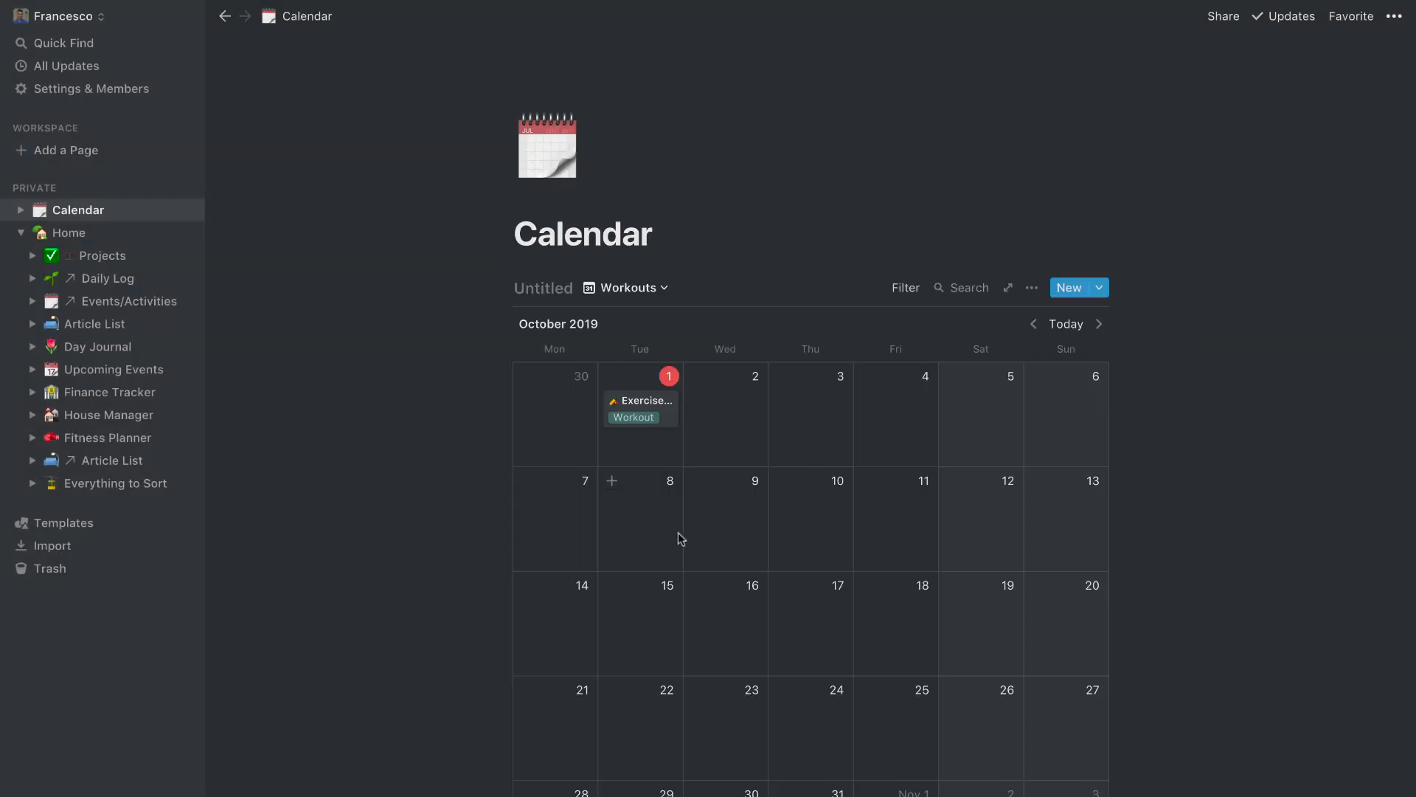
# Step: Apply the Workout Template to the Exercise Routine #1 entry and close the entry
pyautogui.click(666, 414)
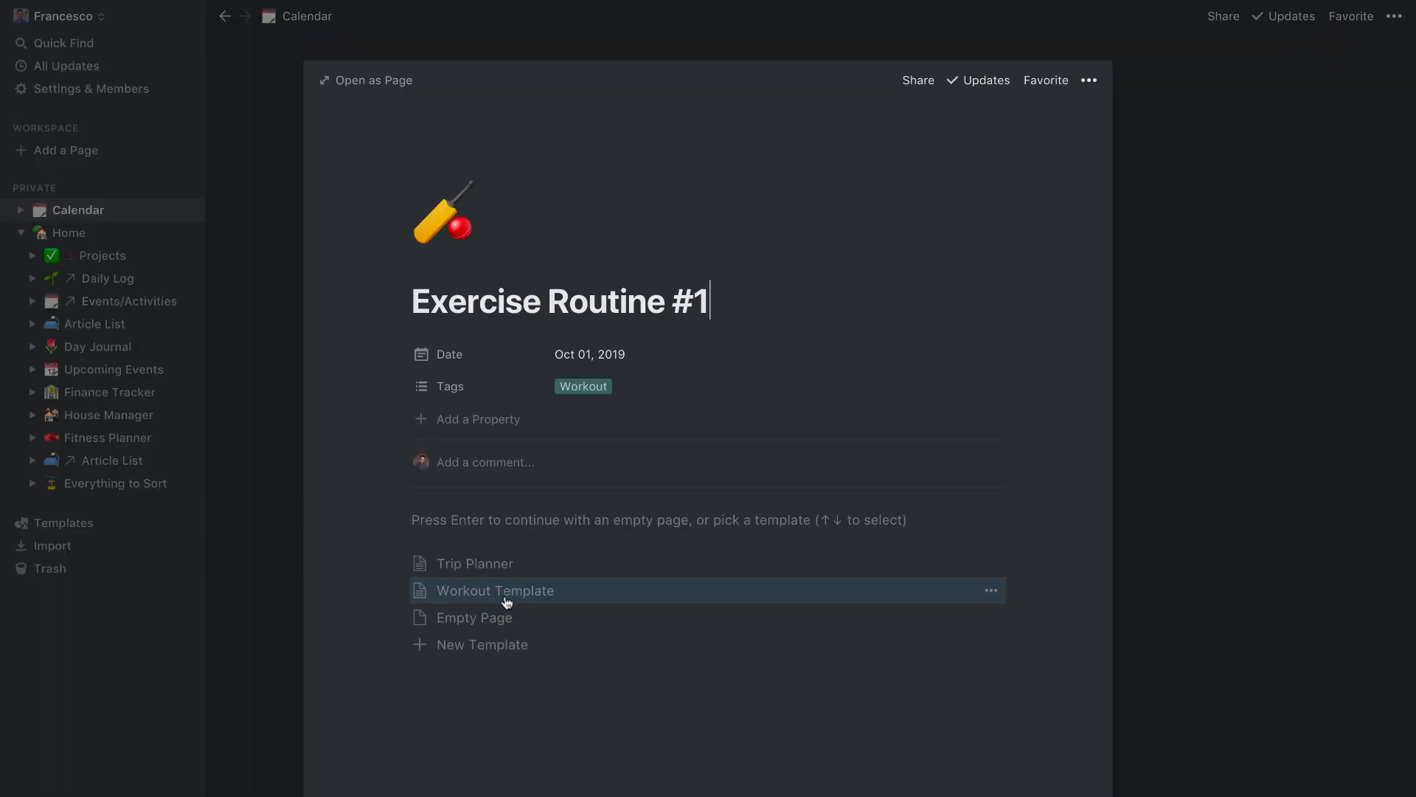
pyautogui.click(506, 594)
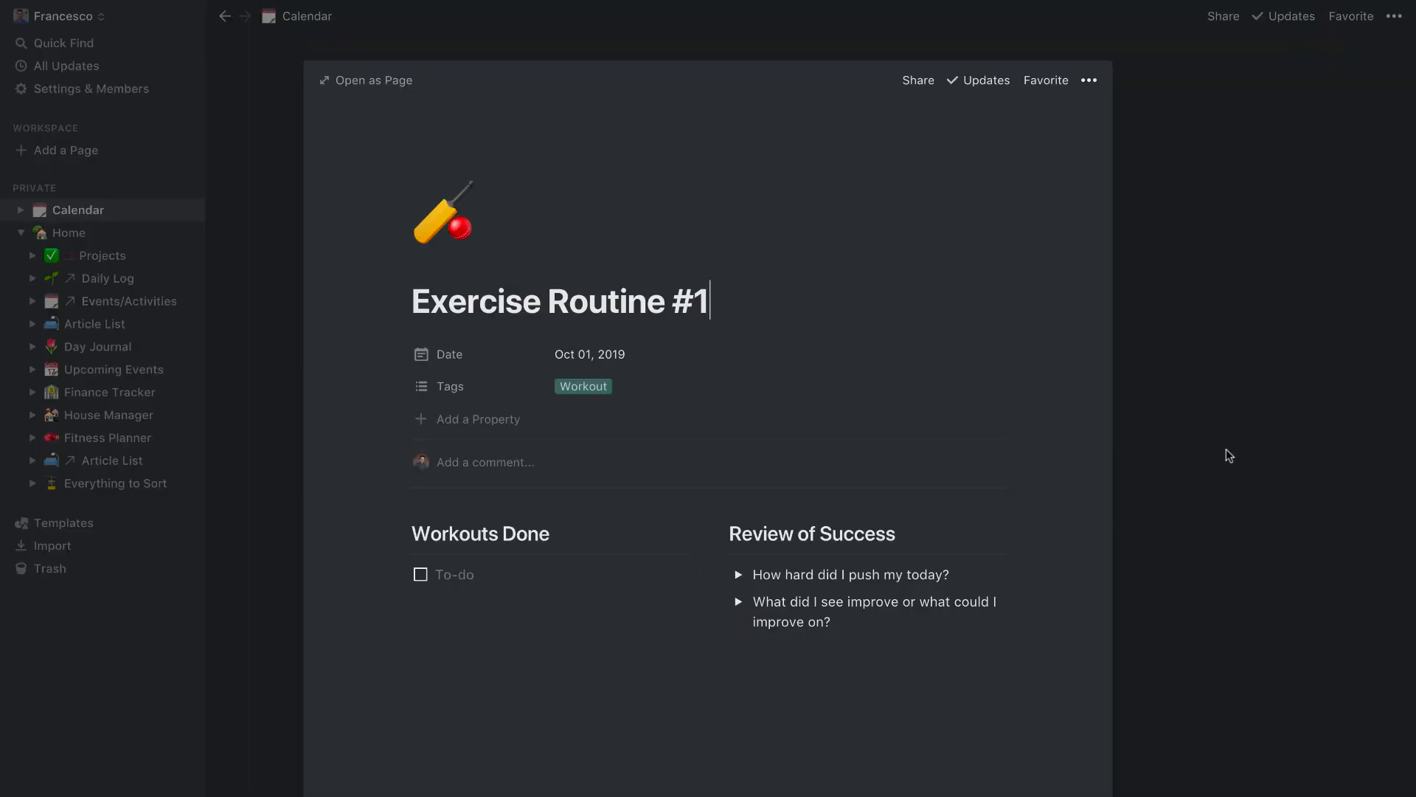
pyautogui.click(1223, 444)
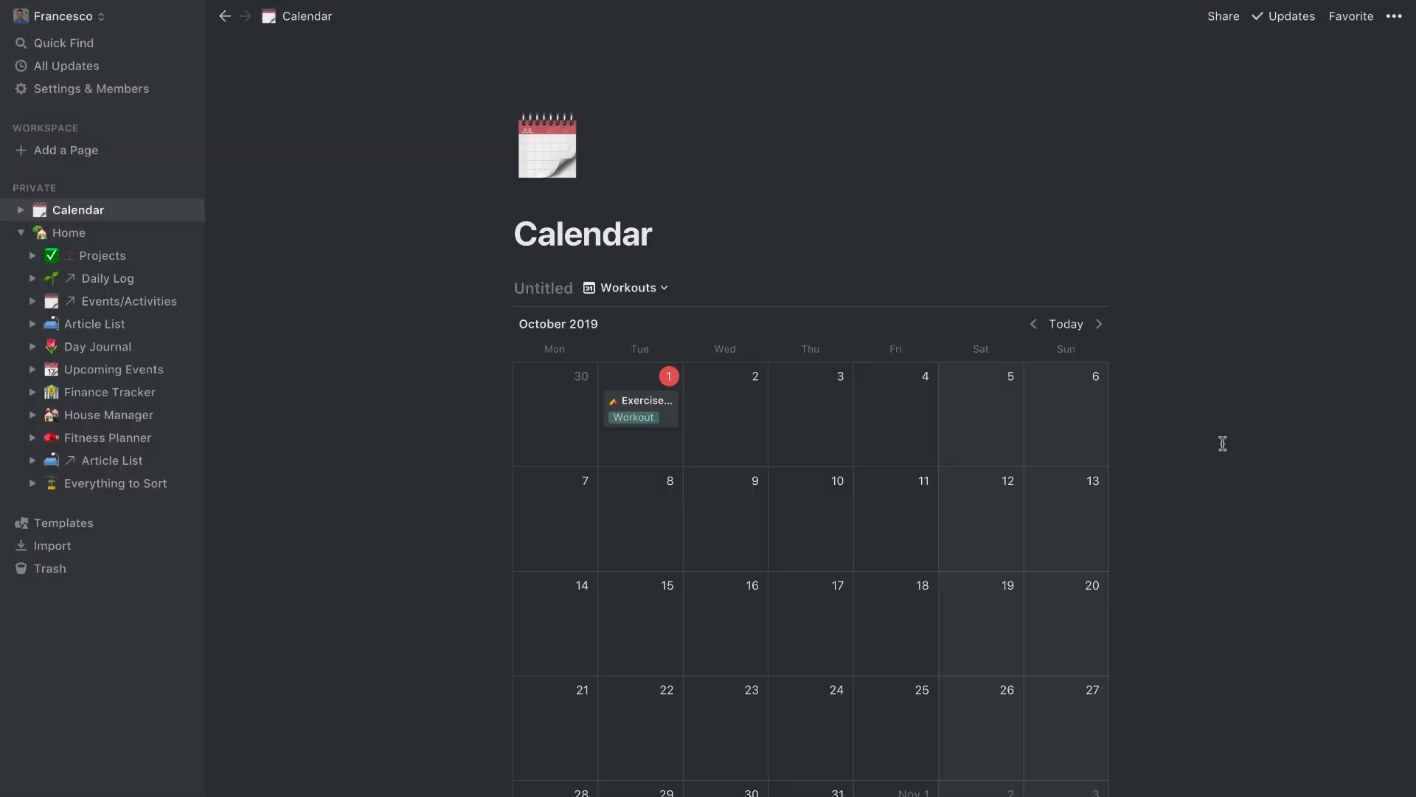
# Step: Add a new Calendar view to the database and name it Finance Upcoming
pyautogui.click(658, 293)
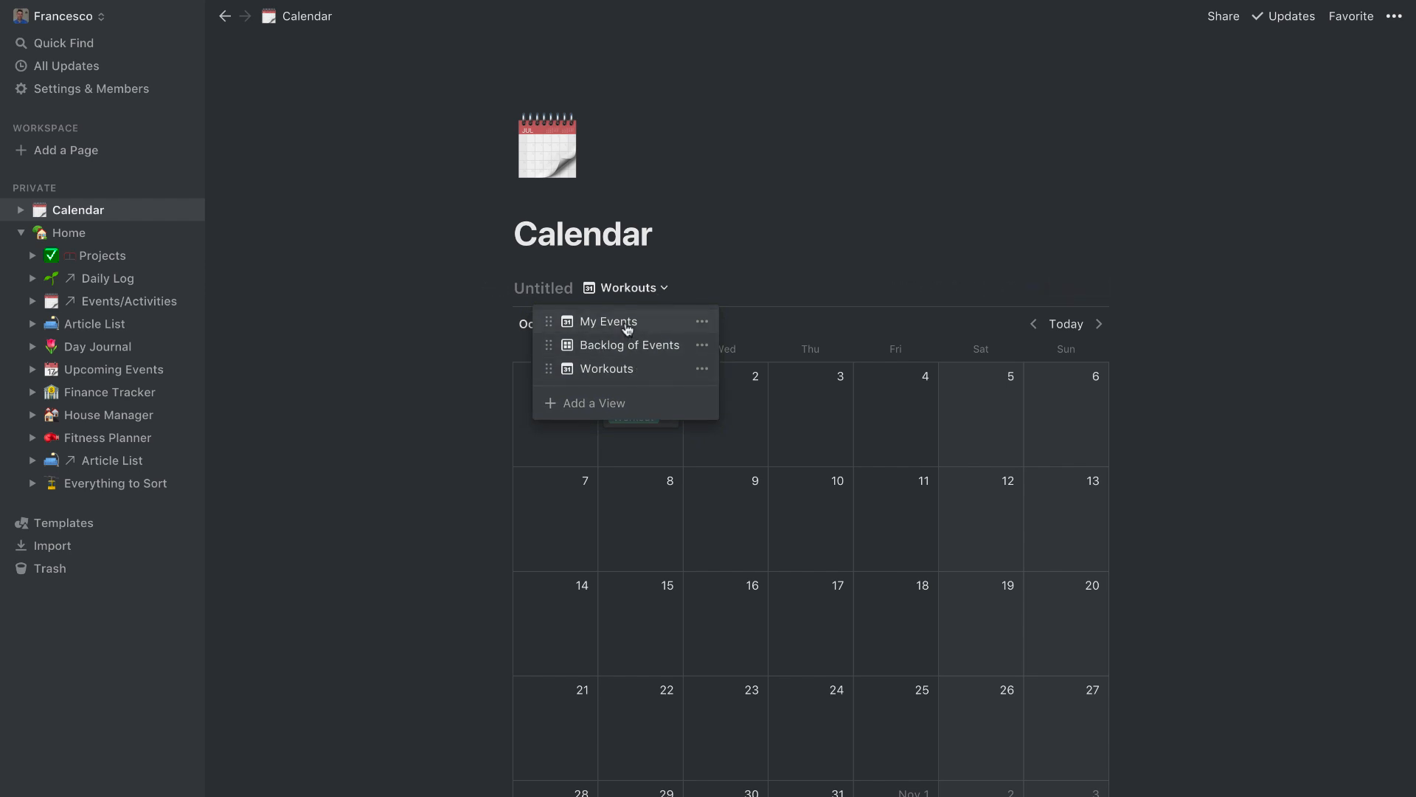
pyautogui.click(609, 411)
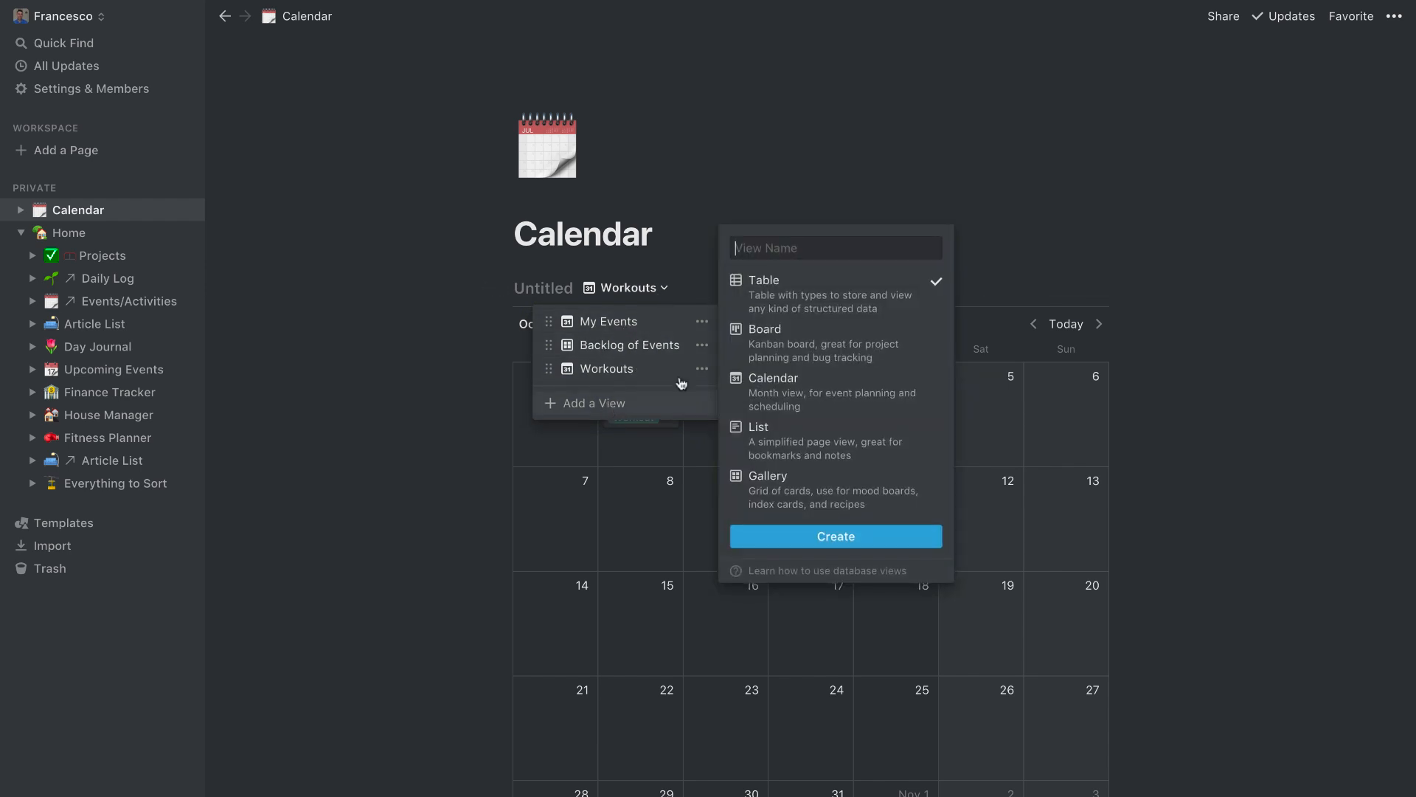
pyautogui.click(880, 540)
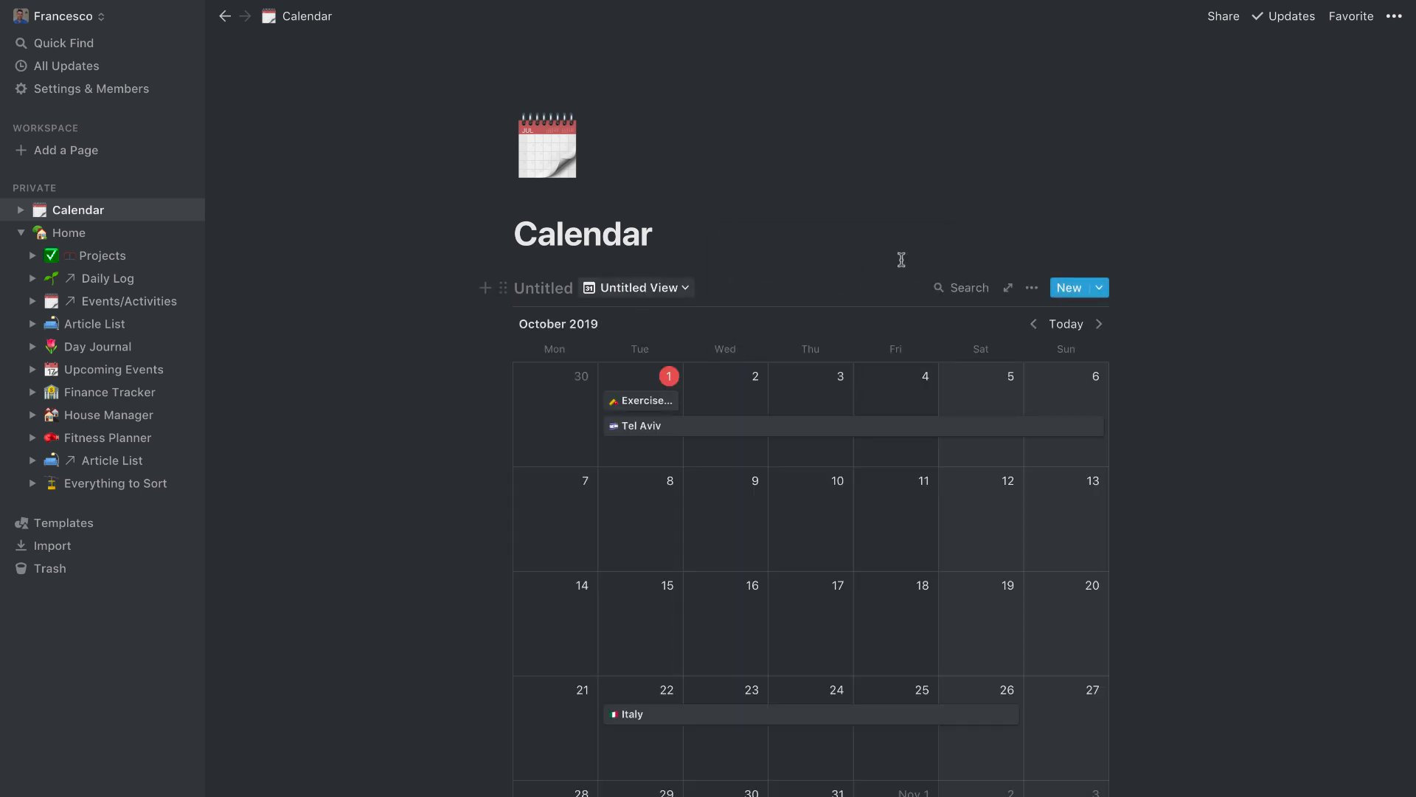
pyautogui.click(664, 288)
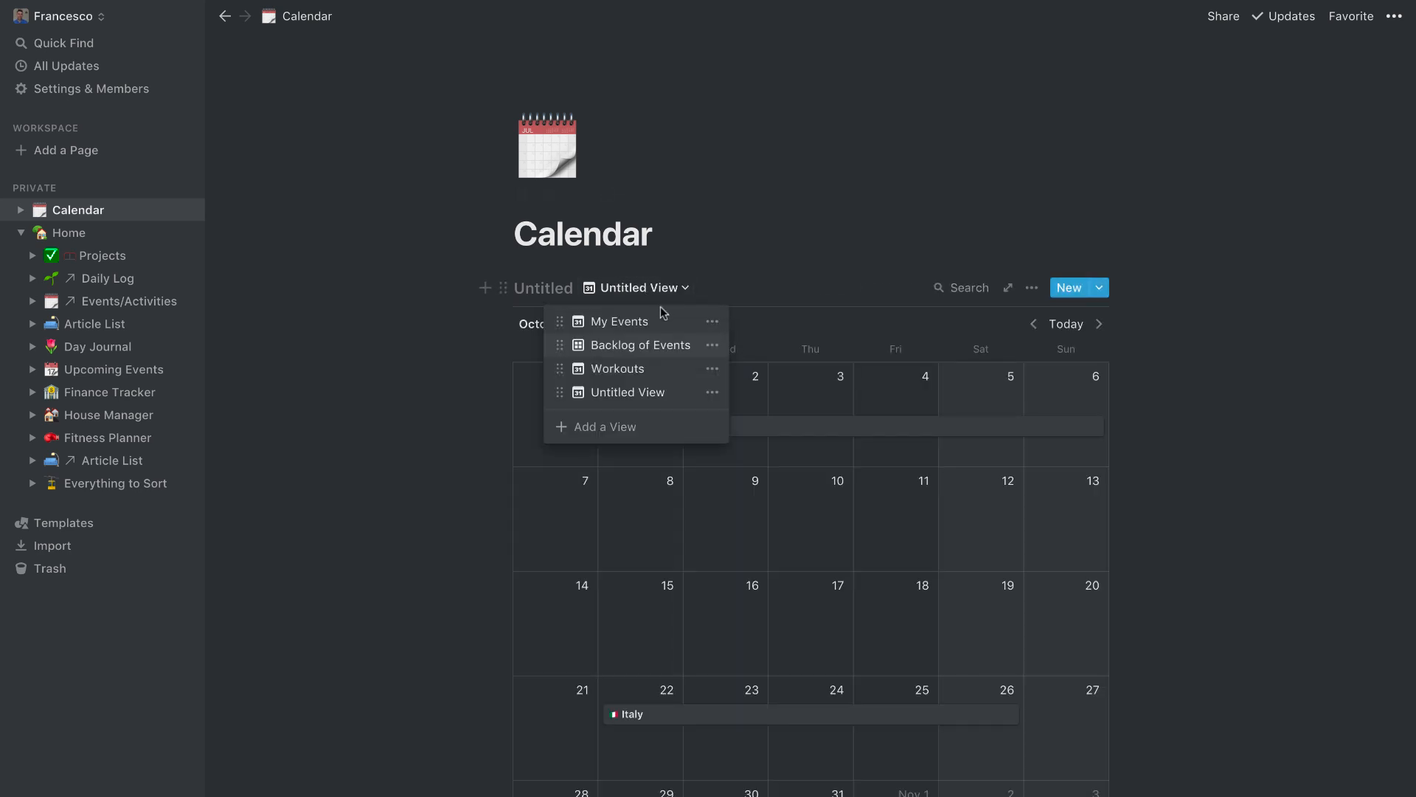
pyautogui.click(712, 392)
pyautogui.write('Finance Upcoming')
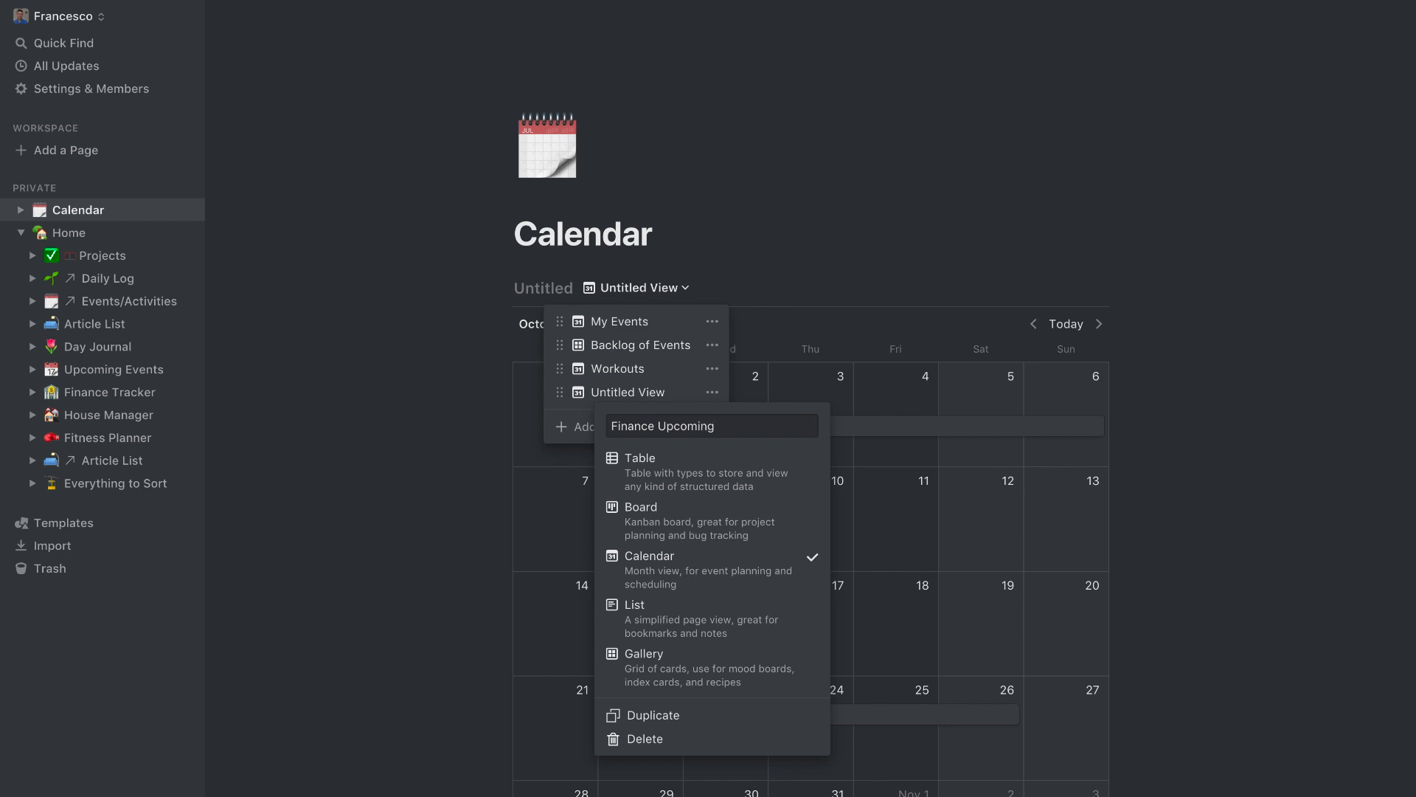
pyautogui.press('Return')
pyautogui.click(959, 231)
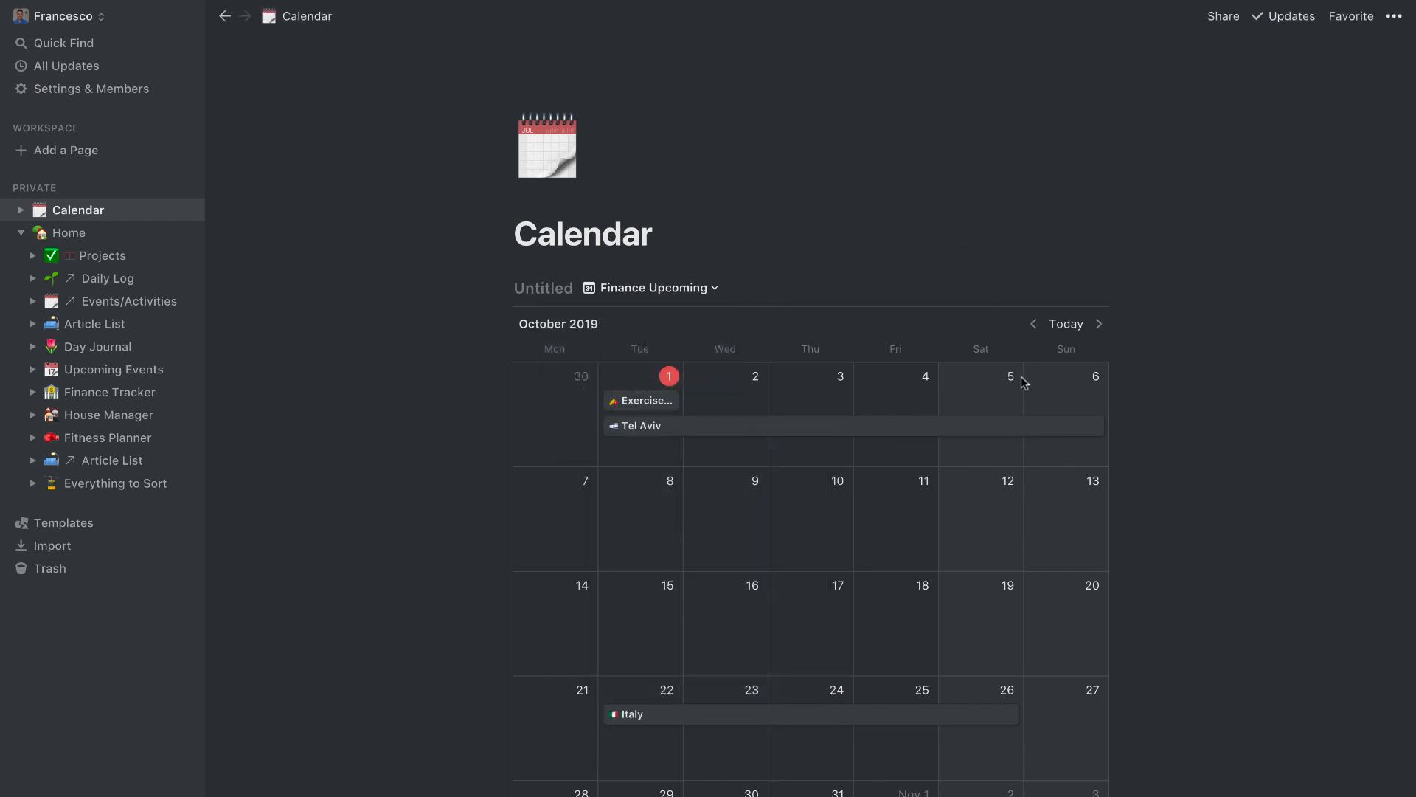
# Step: Add an entry on October 1 in the Finance Upcoming calendar, title it Mortgage Bill and give it a house icon
pyautogui.click(612, 377)
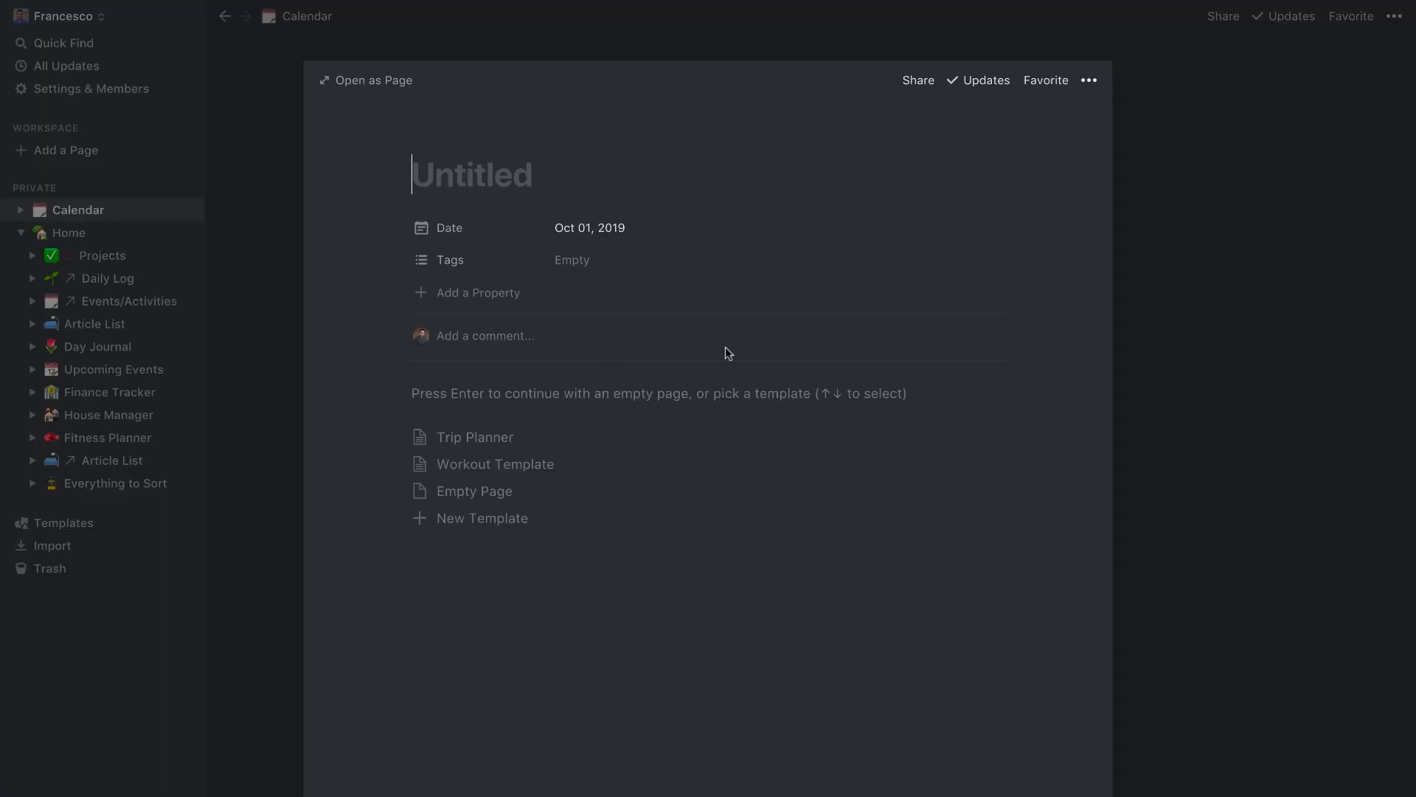
pyautogui.write('Mortgageg')
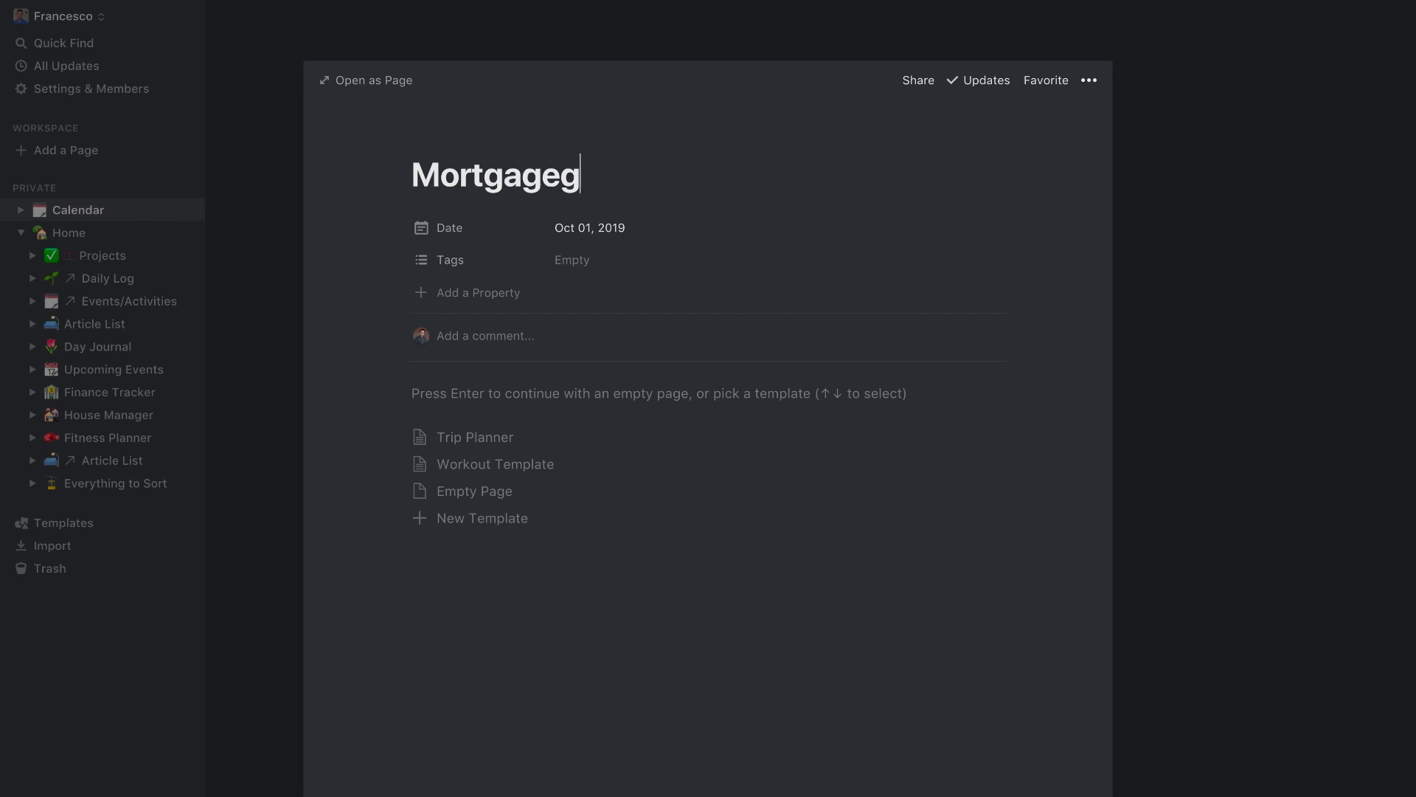
pyautogui.press('BackSpace')
pyautogui.write('Bill')
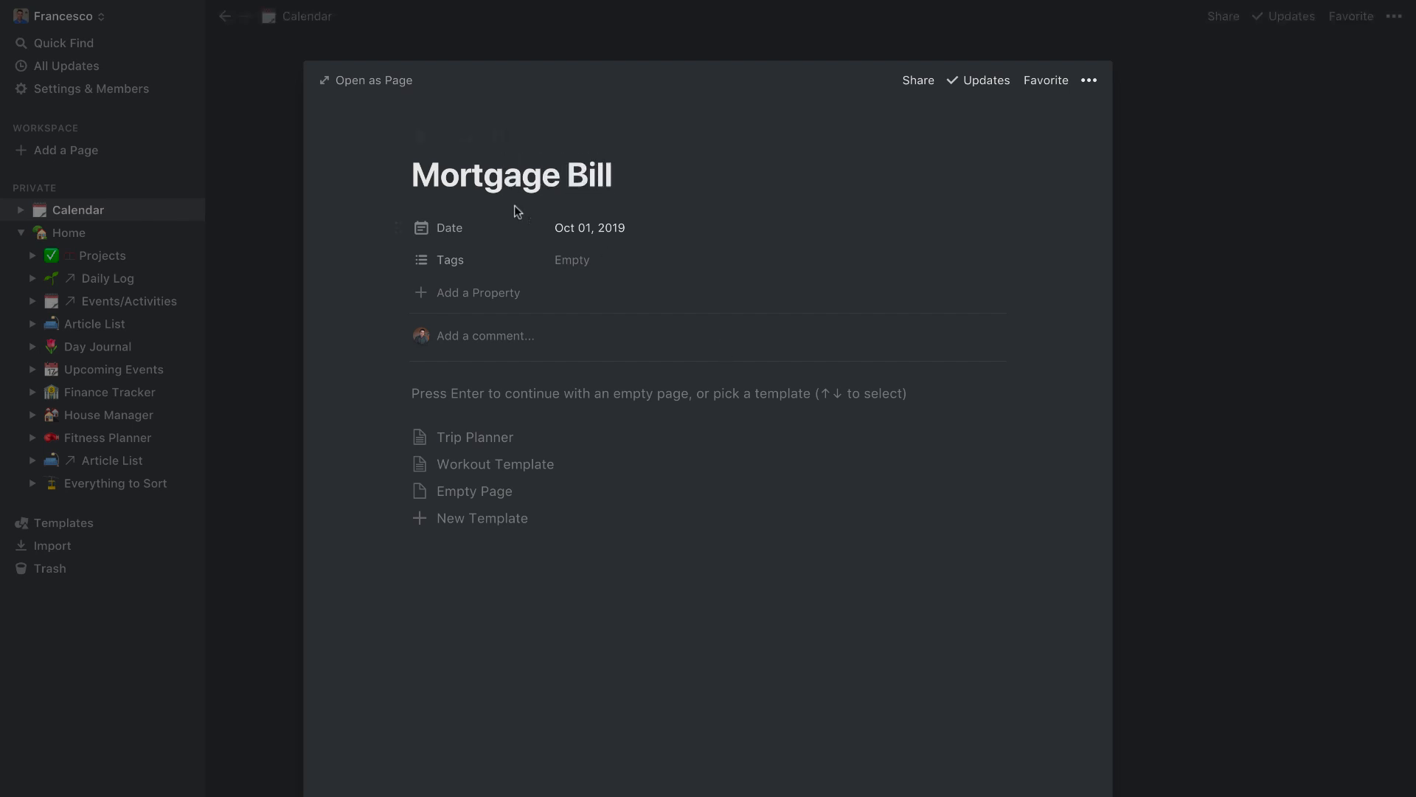
pyautogui.click(462, 141)
pyautogui.click(446, 214)
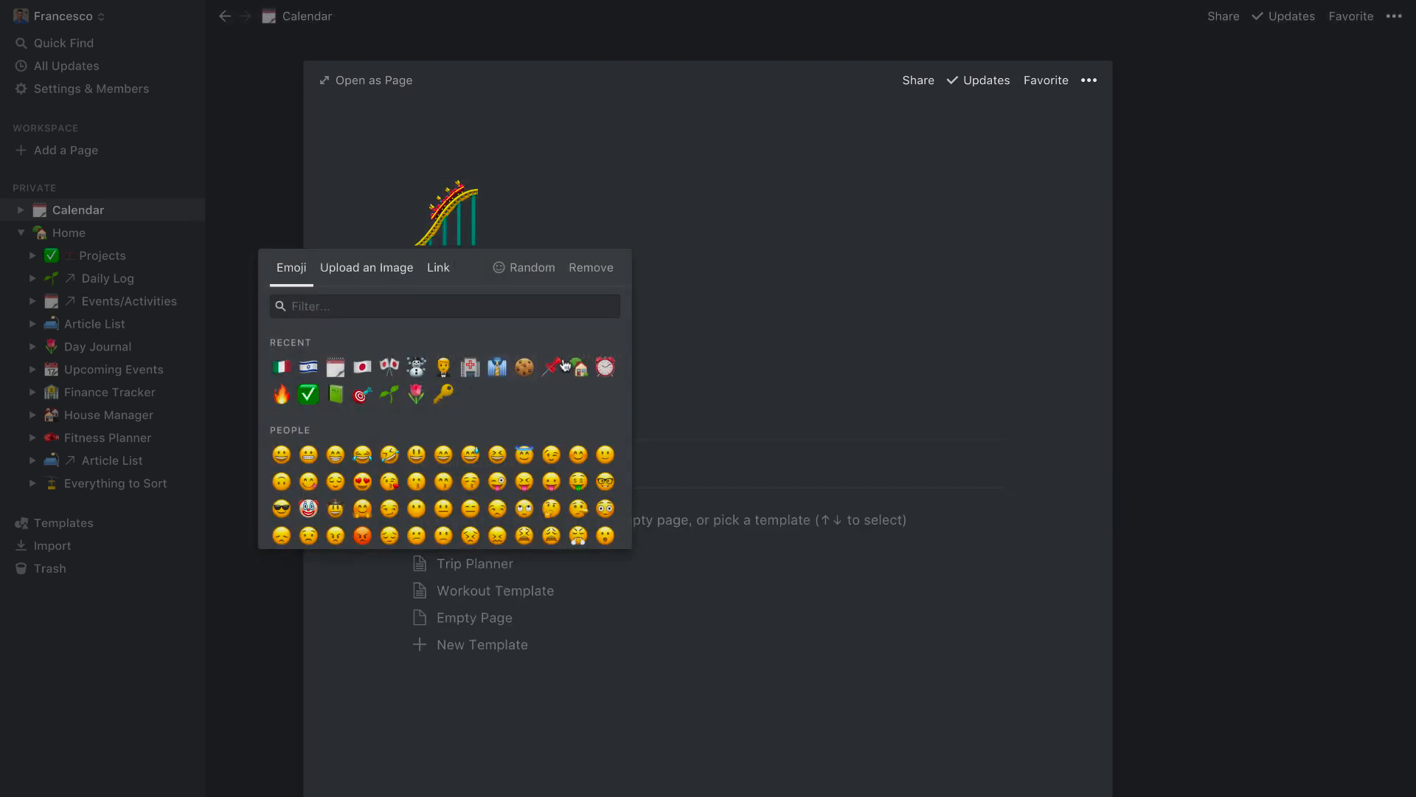
pyautogui.click(575, 372)
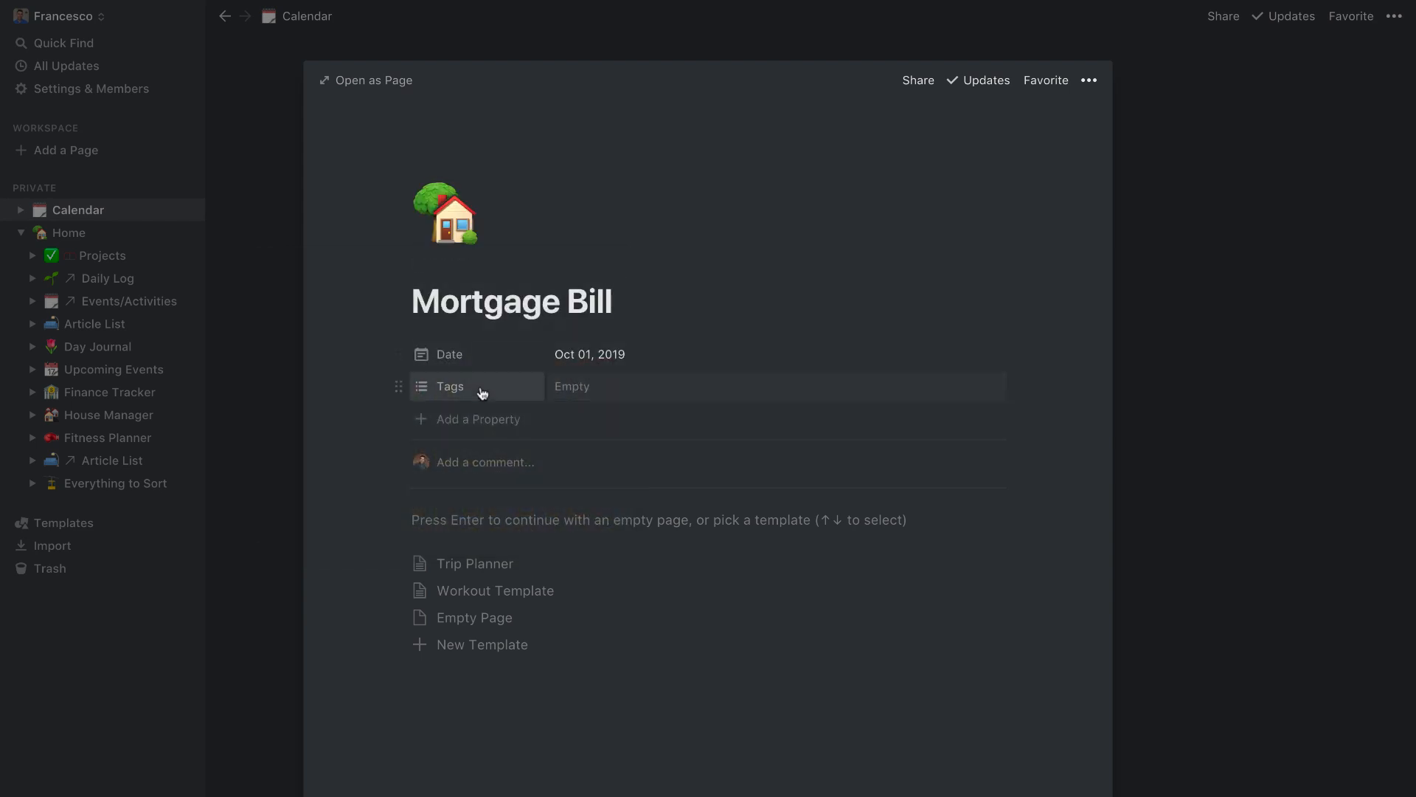
# Step: Create the tag Bill on the Mortgage Bill entry and close the entry
pyautogui.click(603, 391)
pyautogui.write('Bill')
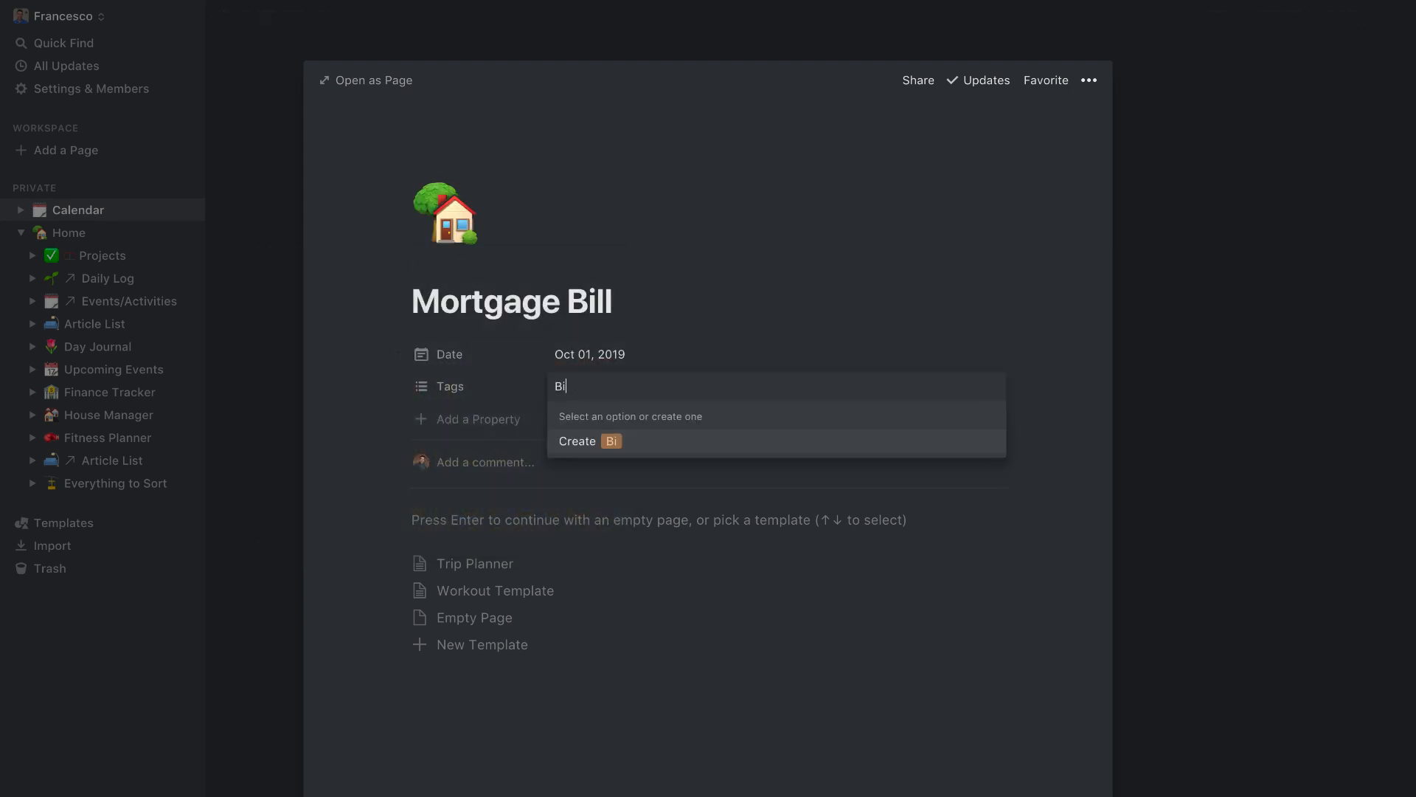
pyautogui.press('Return')
pyautogui.click(665, 369)
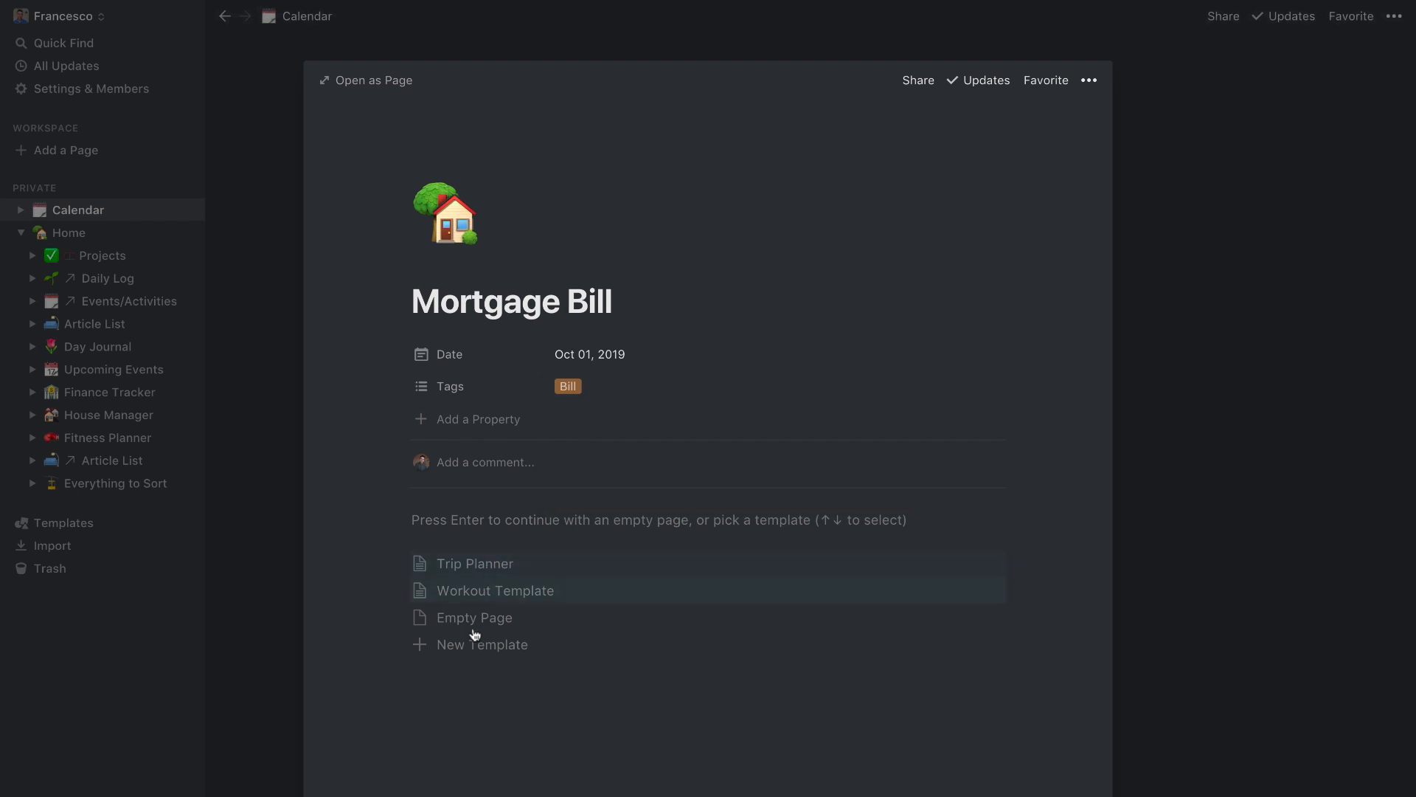
pyautogui.click(1275, 203)
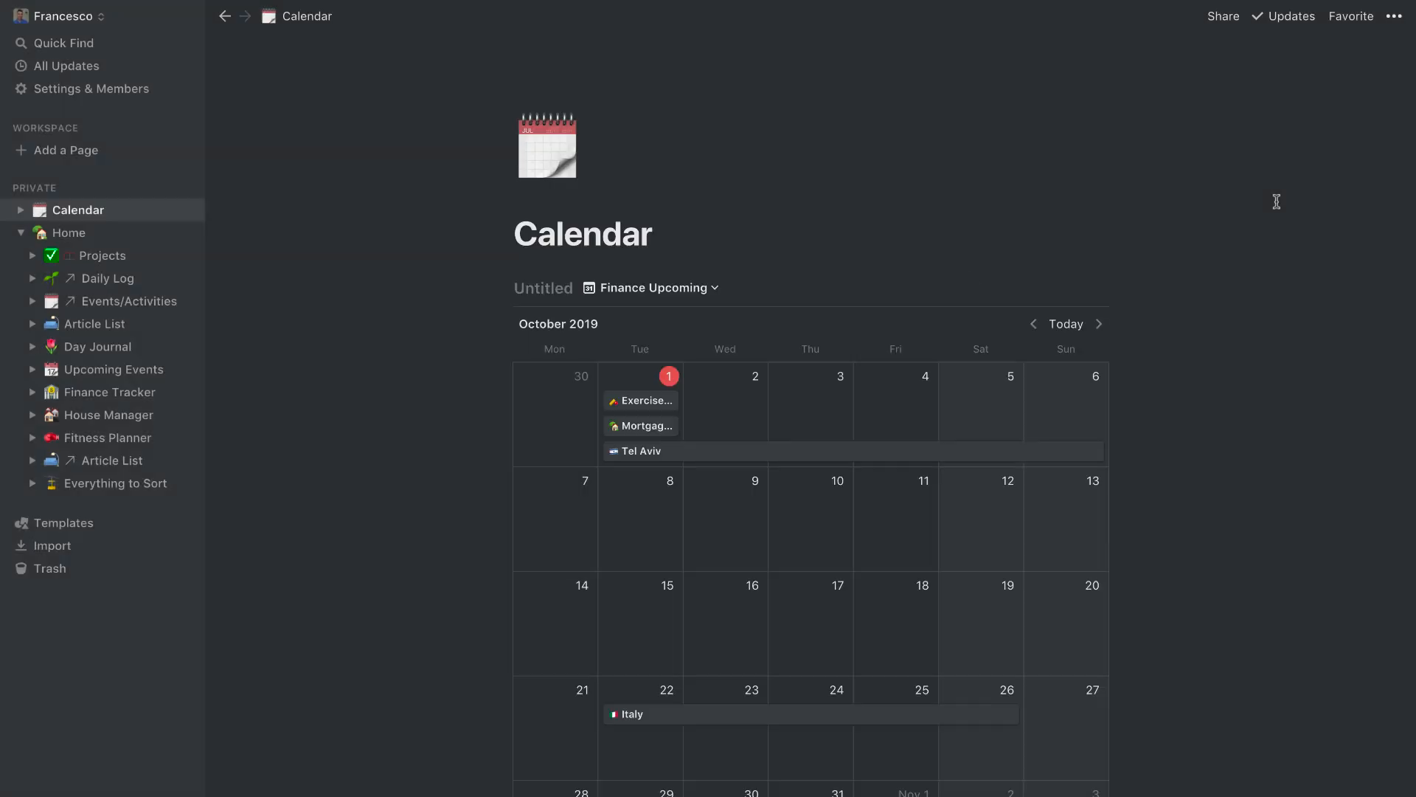
# Step: Create a new database template and title it Bill Tracking
pyautogui.click(1099, 287)
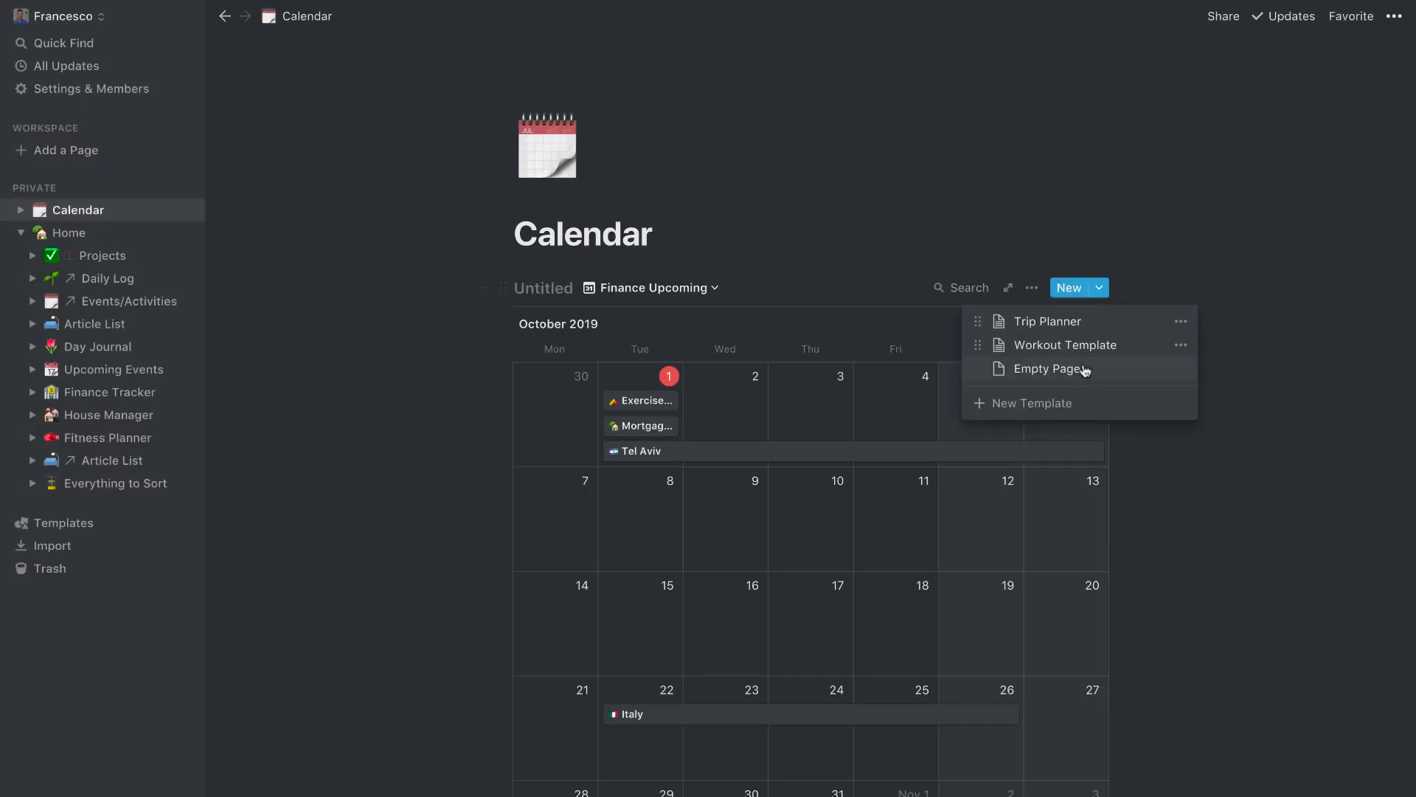
pyautogui.click(1059, 404)
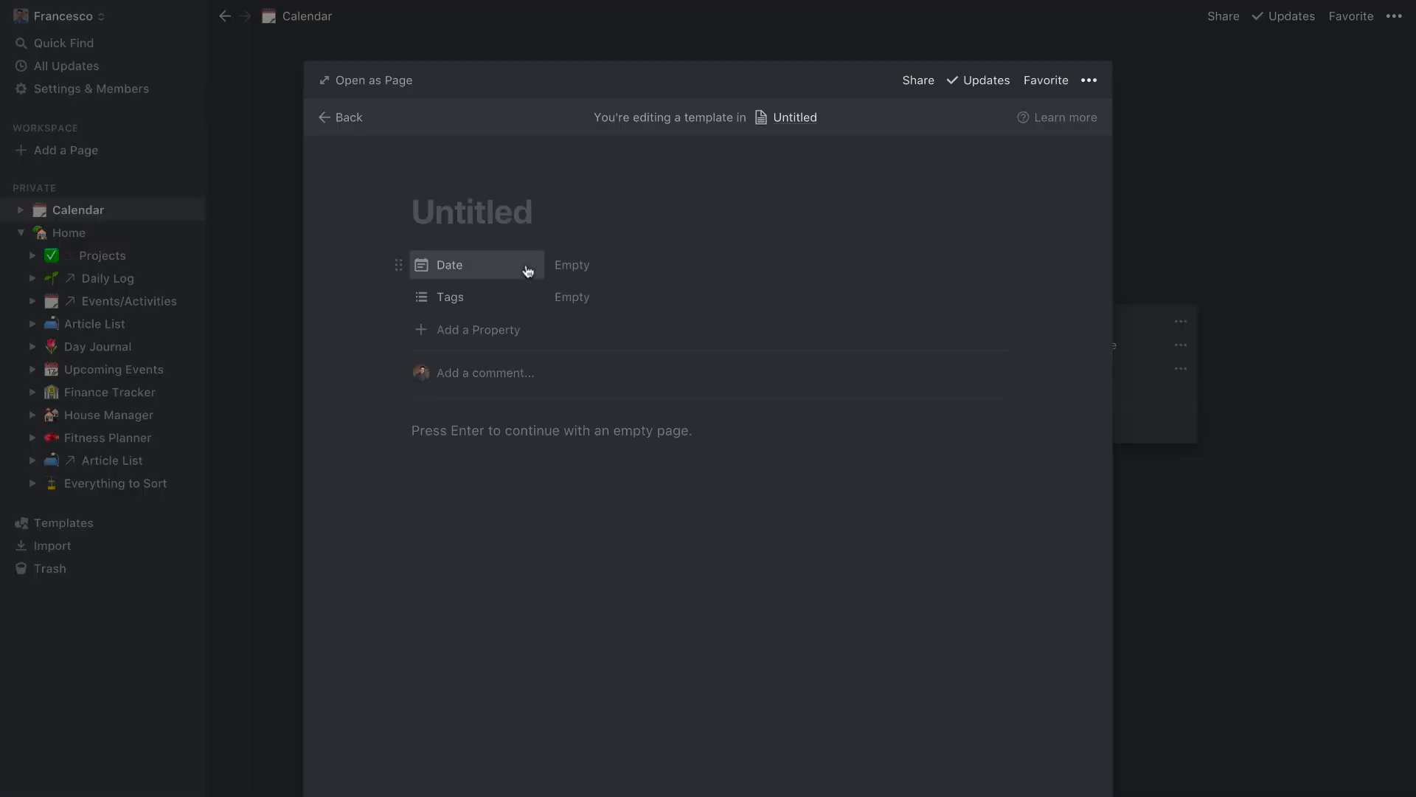
pyautogui.write('Bill Tr')
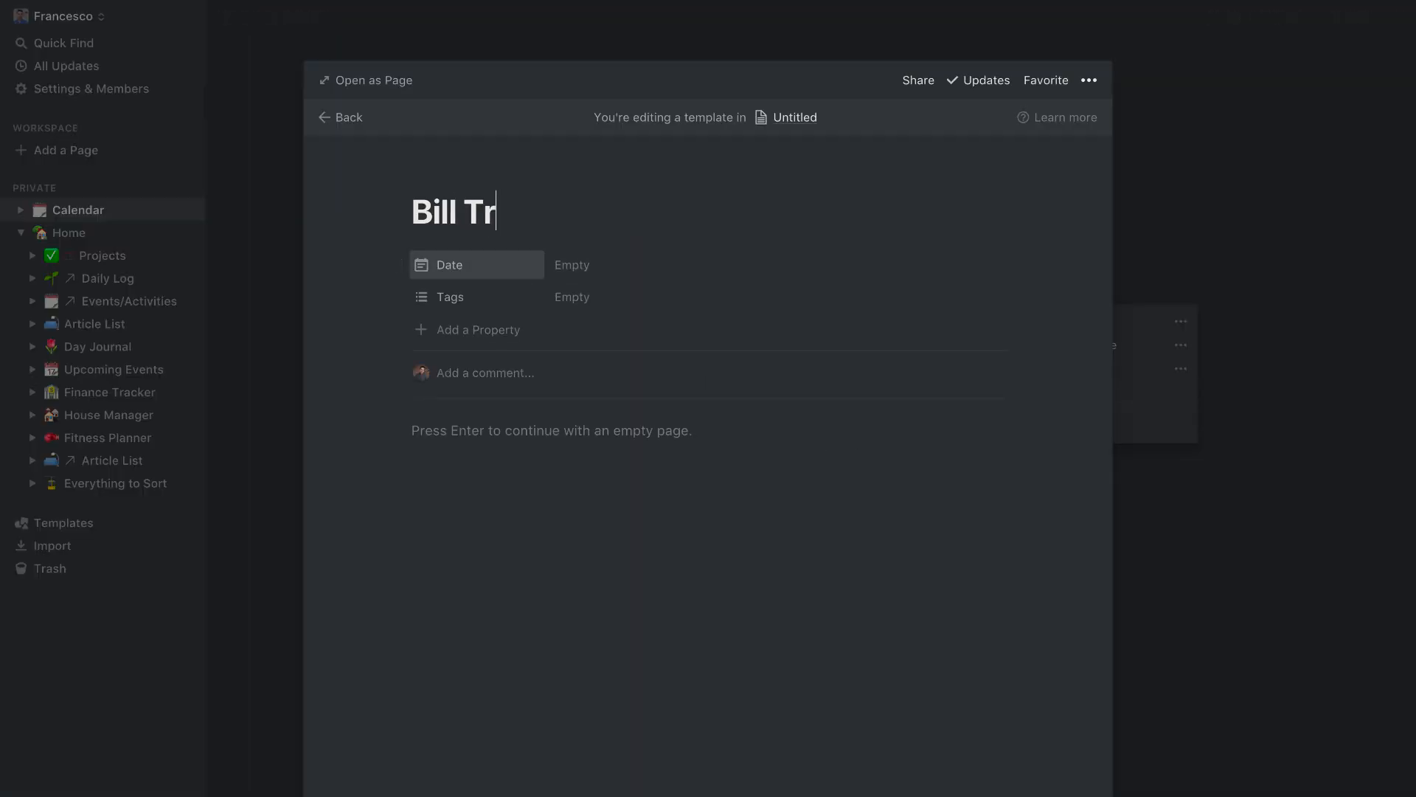
pyautogui.write('acking')
# Step: Create the tag Finance in the Tags property of the Bill Tracking template
pyautogui.click(566, 264)
pyautogui.click(582, 295)
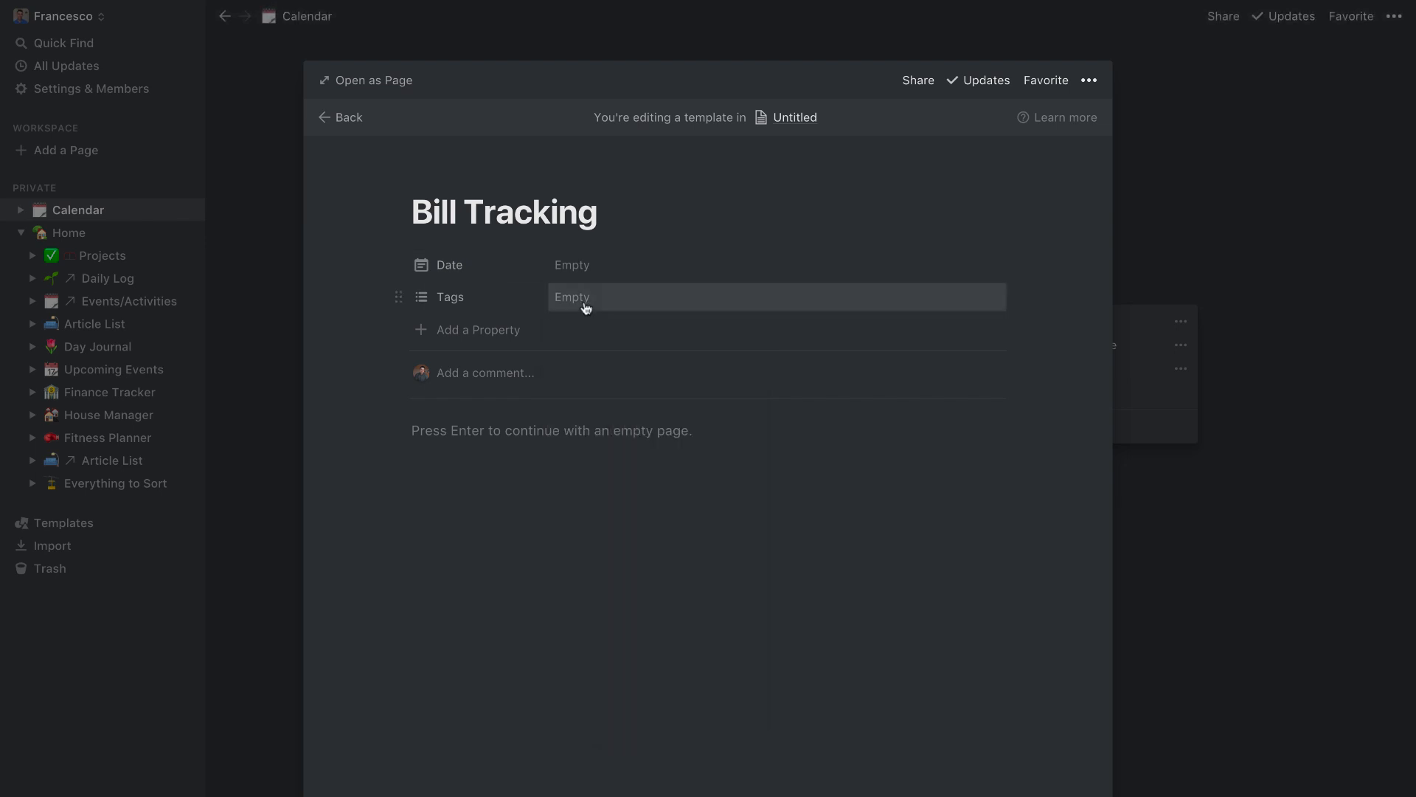
pyautogui.click(584, 299)
pyautogui.write('Finance')
pyautogui.press('Return')
pyautogui.write(']')
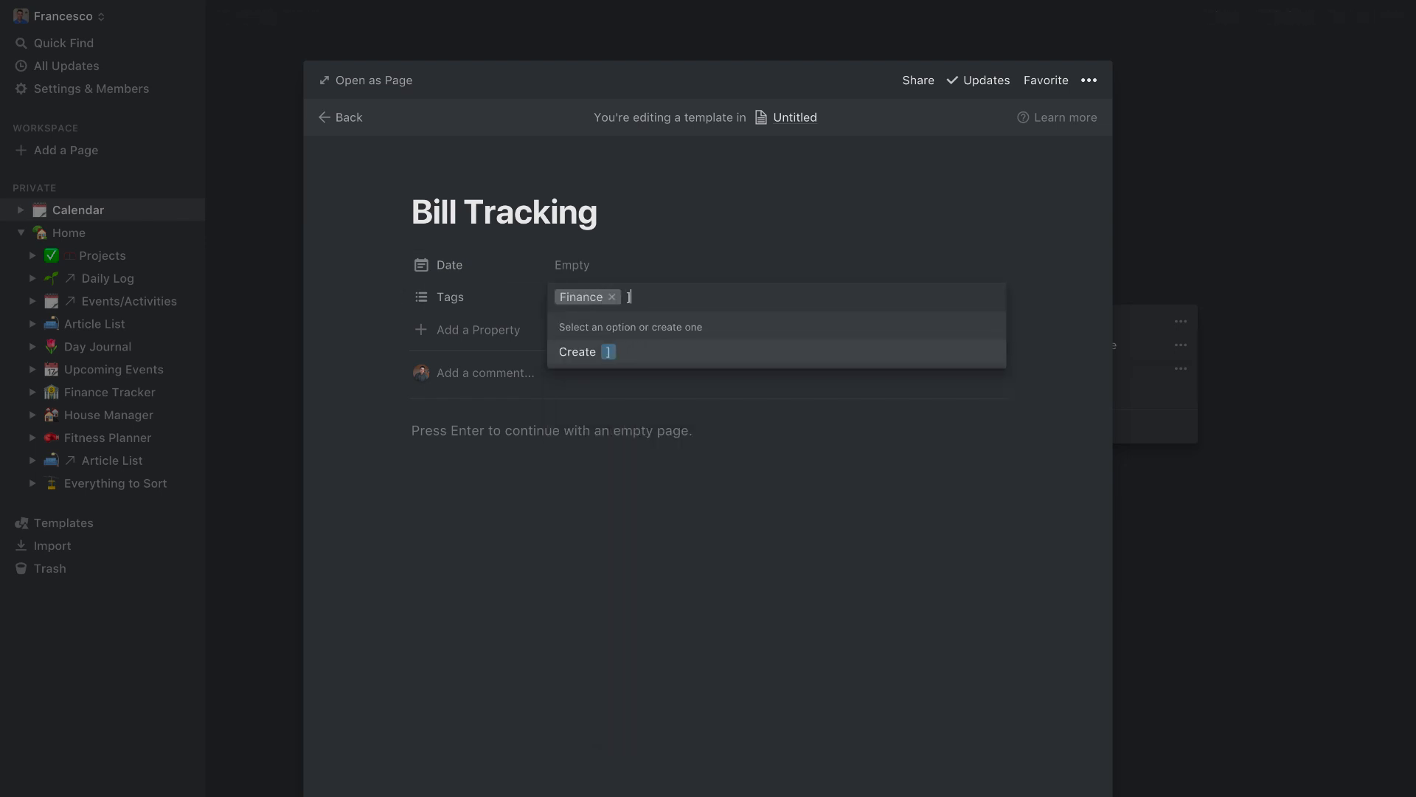
pyautogui.press('BackSpace')
pyautogui.press('Escape')
# Step: Add a Heading 2 reading Account Taken to the template body, followed by a divider
pyautogui.click(567, 434)
pyautogui.write('/h2')
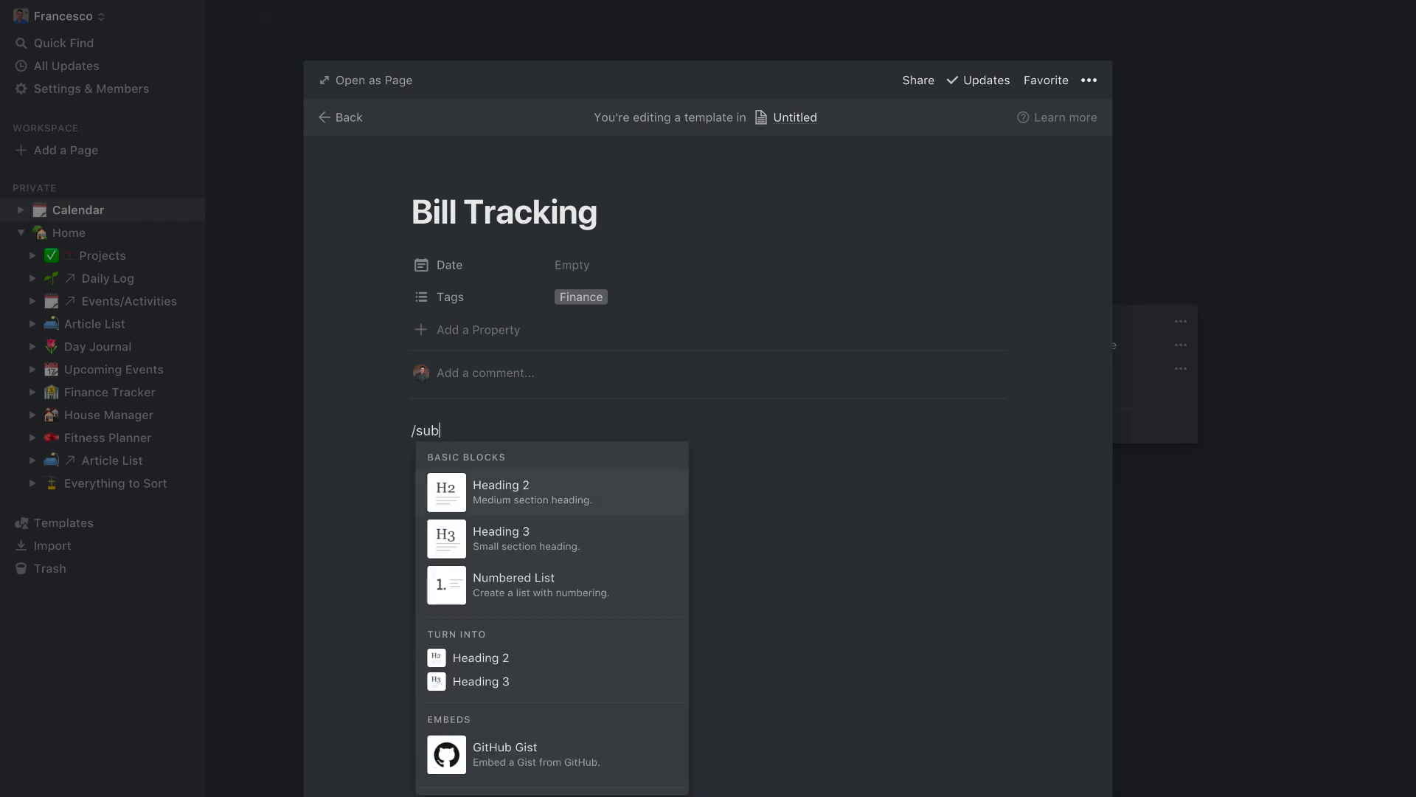
pyautogui.press('Return')
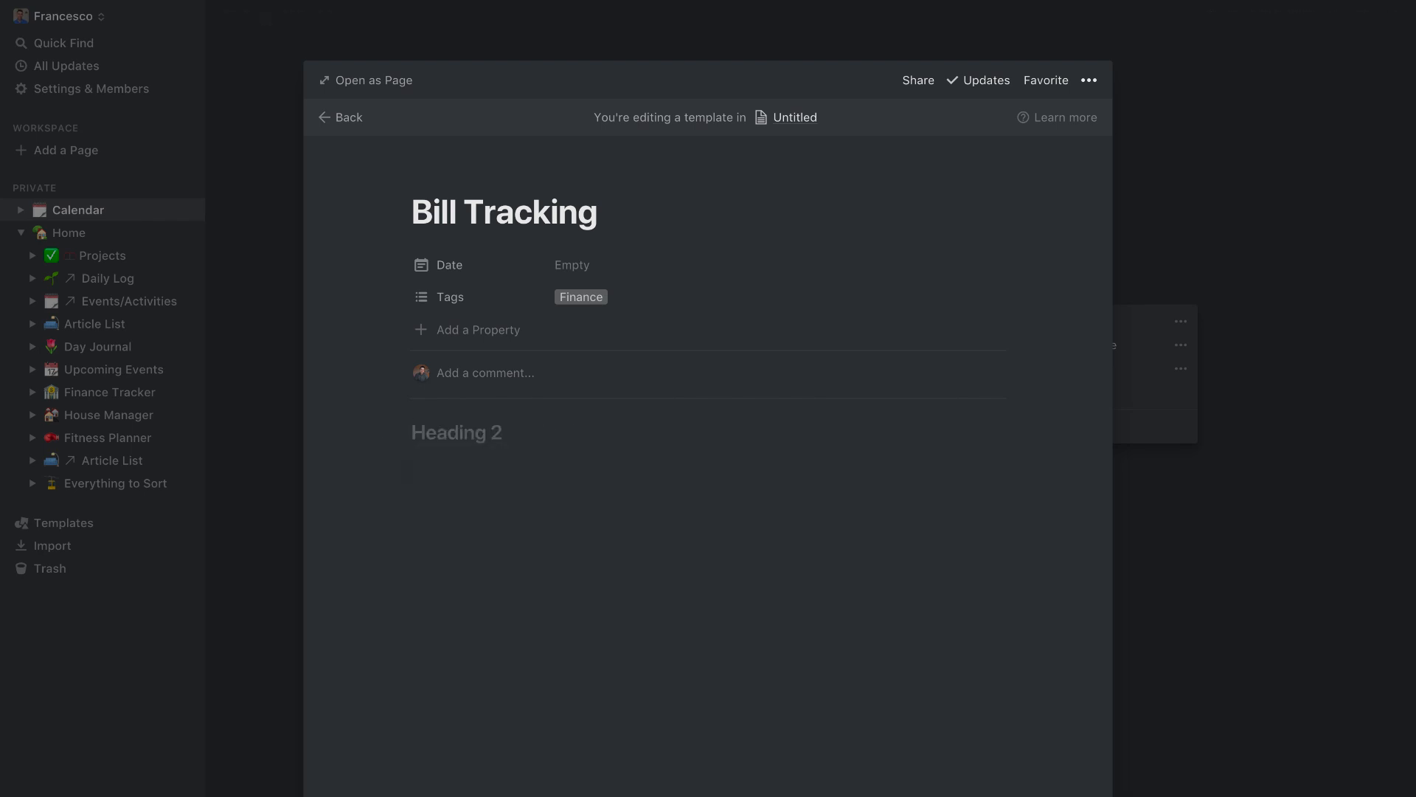
pyautogui.write('W')
pyautogui.press('BackSpace')
pyautogui.write('Account Taken')
pyautogui.press('Return')
pyautogui.write('/di')
pyautogui.press('Return')
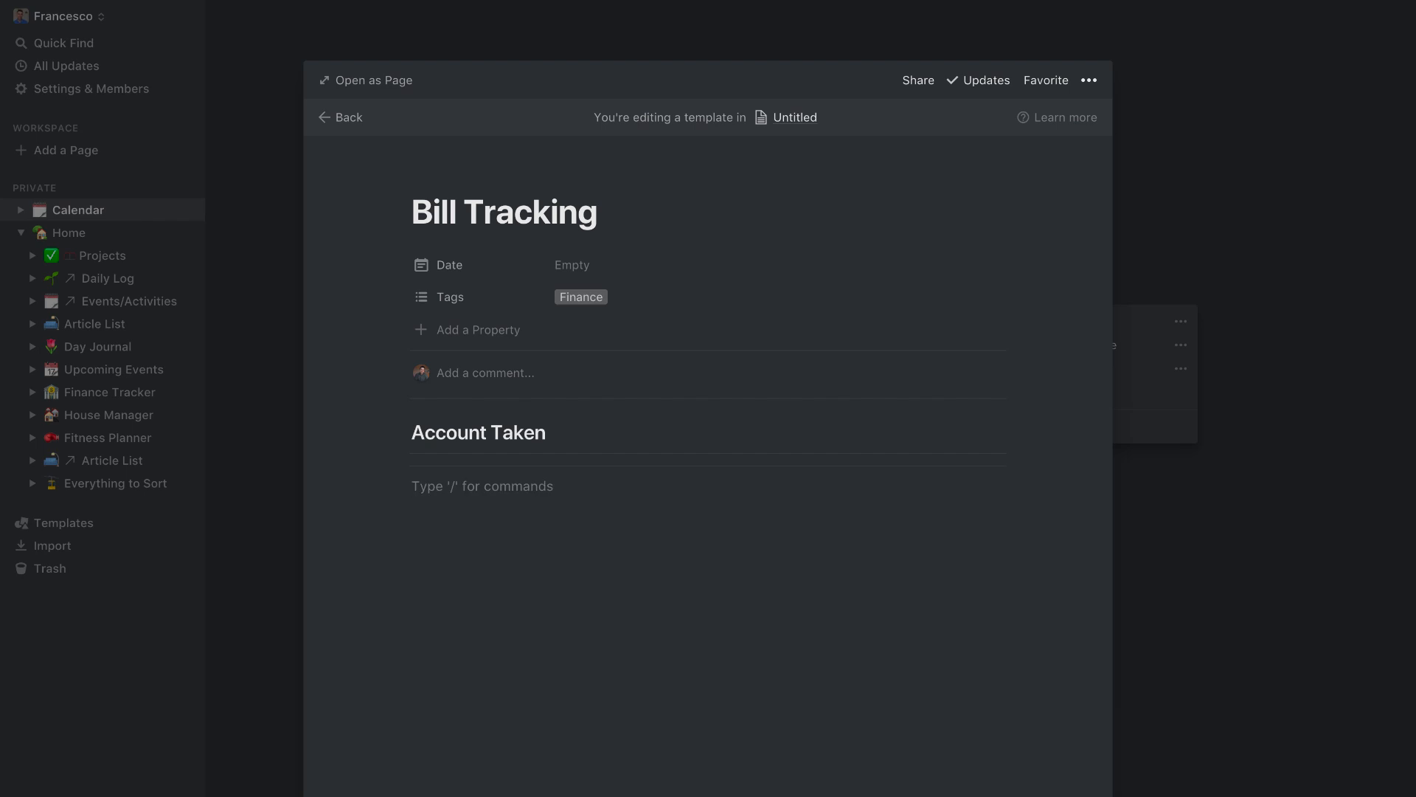
# Step: Add a second heading of the same size reading Review of Accounts beneath it, followed by a divider
pyautogui.write('/he')
pyautogui.press('Return')
pyautogui.write('Rewview')
pyautogui.press('BackSpace')
pyautogui.press('BackSpace')
pyautogui.press('BackSpace')
pyautogui.press('BackSpace')
pyautogui.press('BackSpace')
pyautogui.write('view of Accounts')
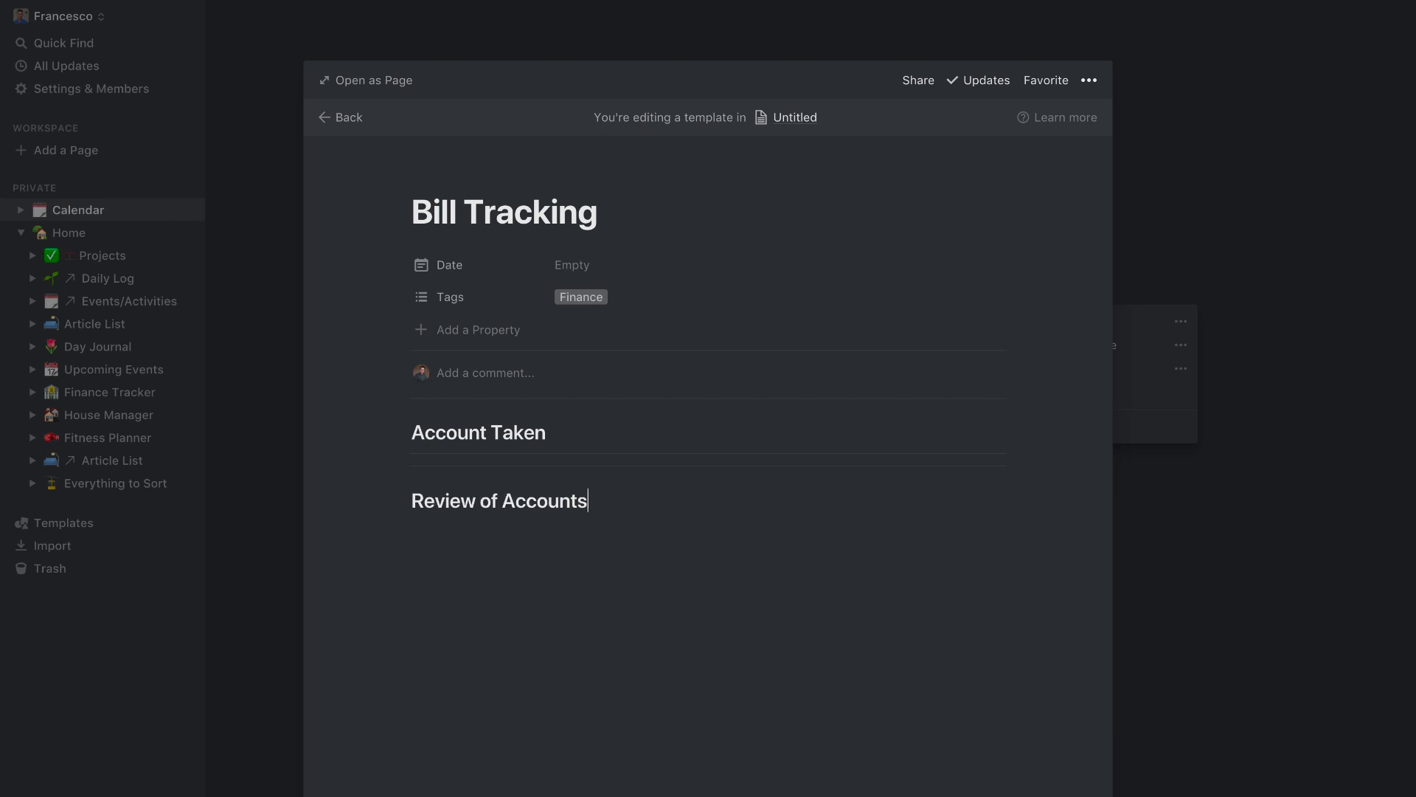
pyautogui.press('Return')
pyautogui.write('/di')
pyautogui.press('Return')
# Step: Insert an inline table under the Review of Accounts heading and name it Accounts
pyautogui.write('/table')
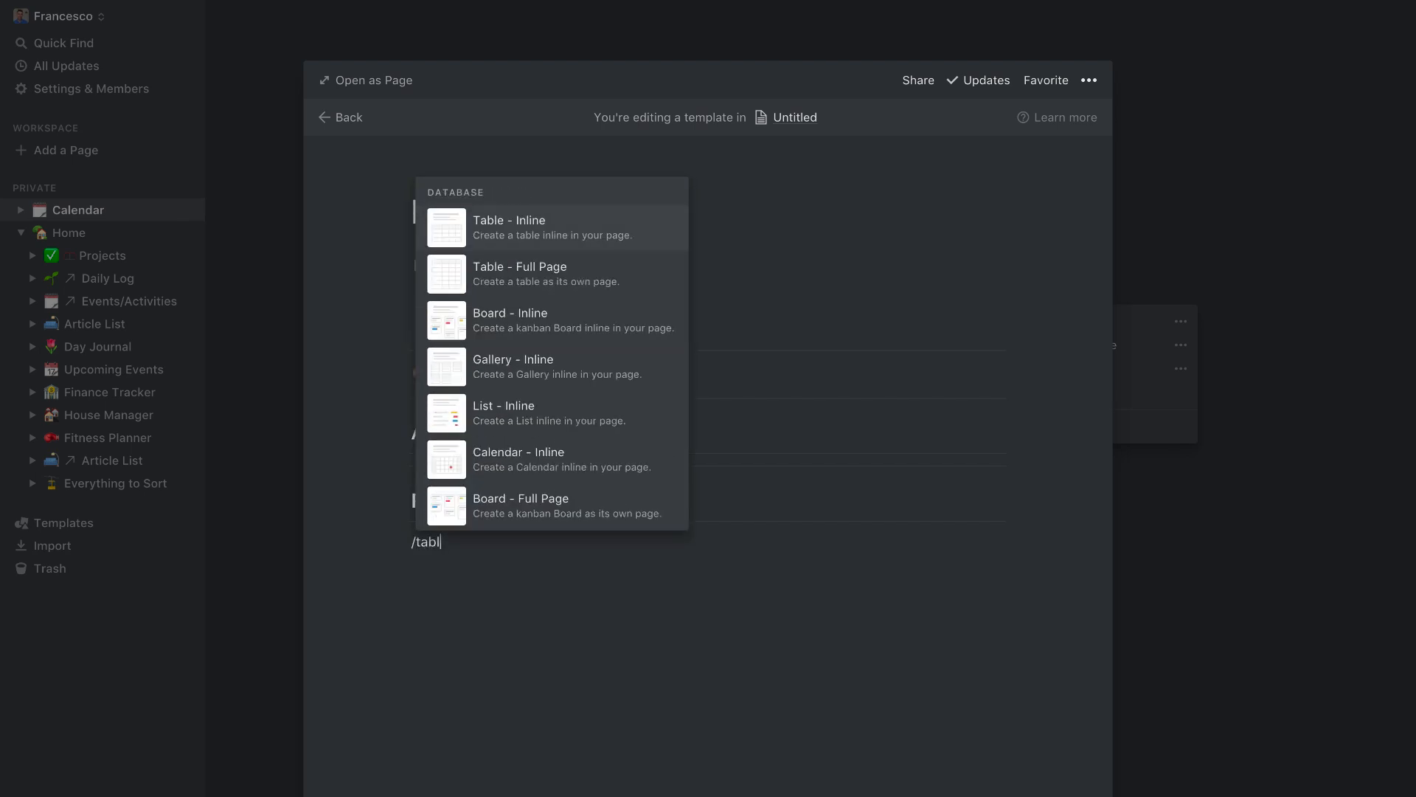
pyautogui.press('Return')
pyautogui.write('Accounts')
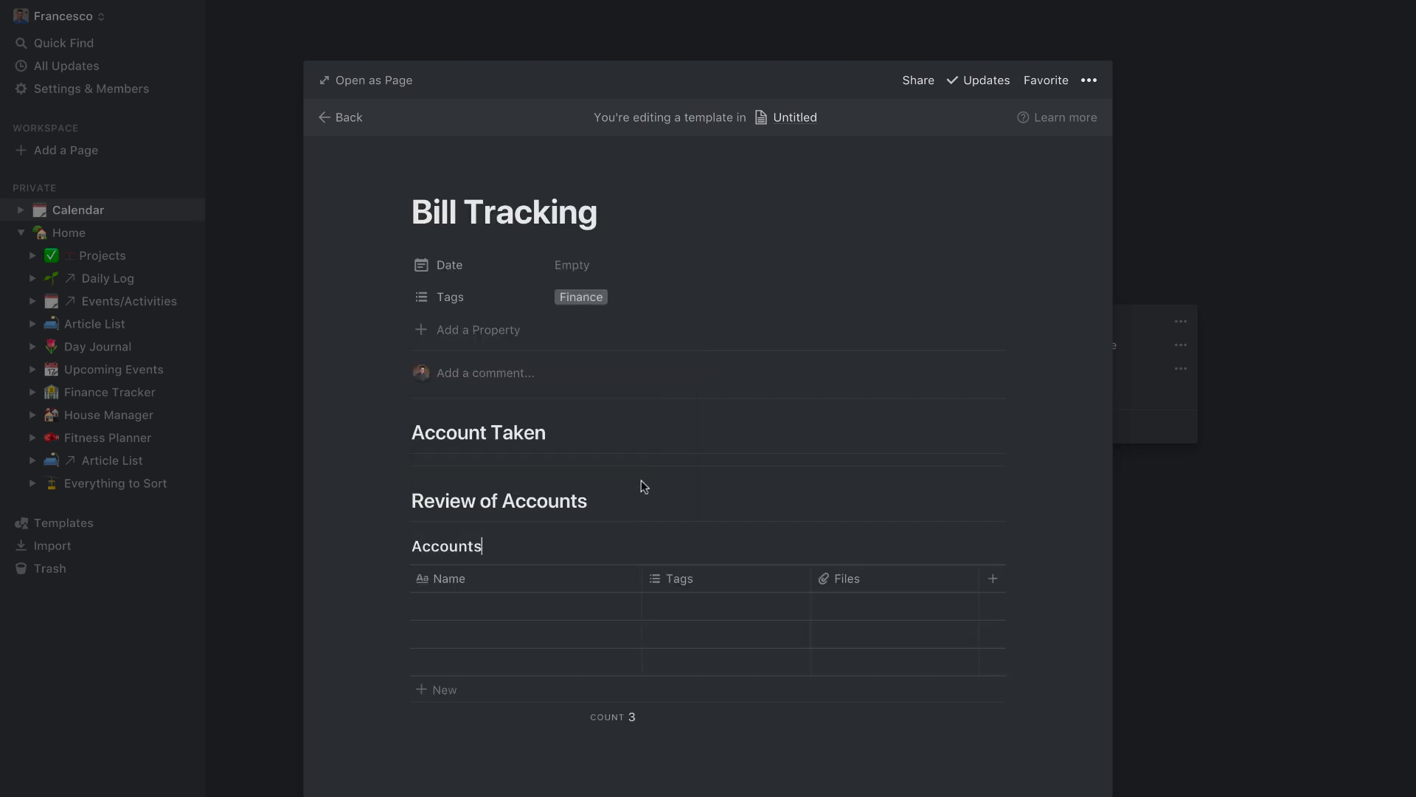
# Step: Rename the Name column of the Accounts table to Title
pyautogui.click(531, 583)
pyautogui.write('Type')
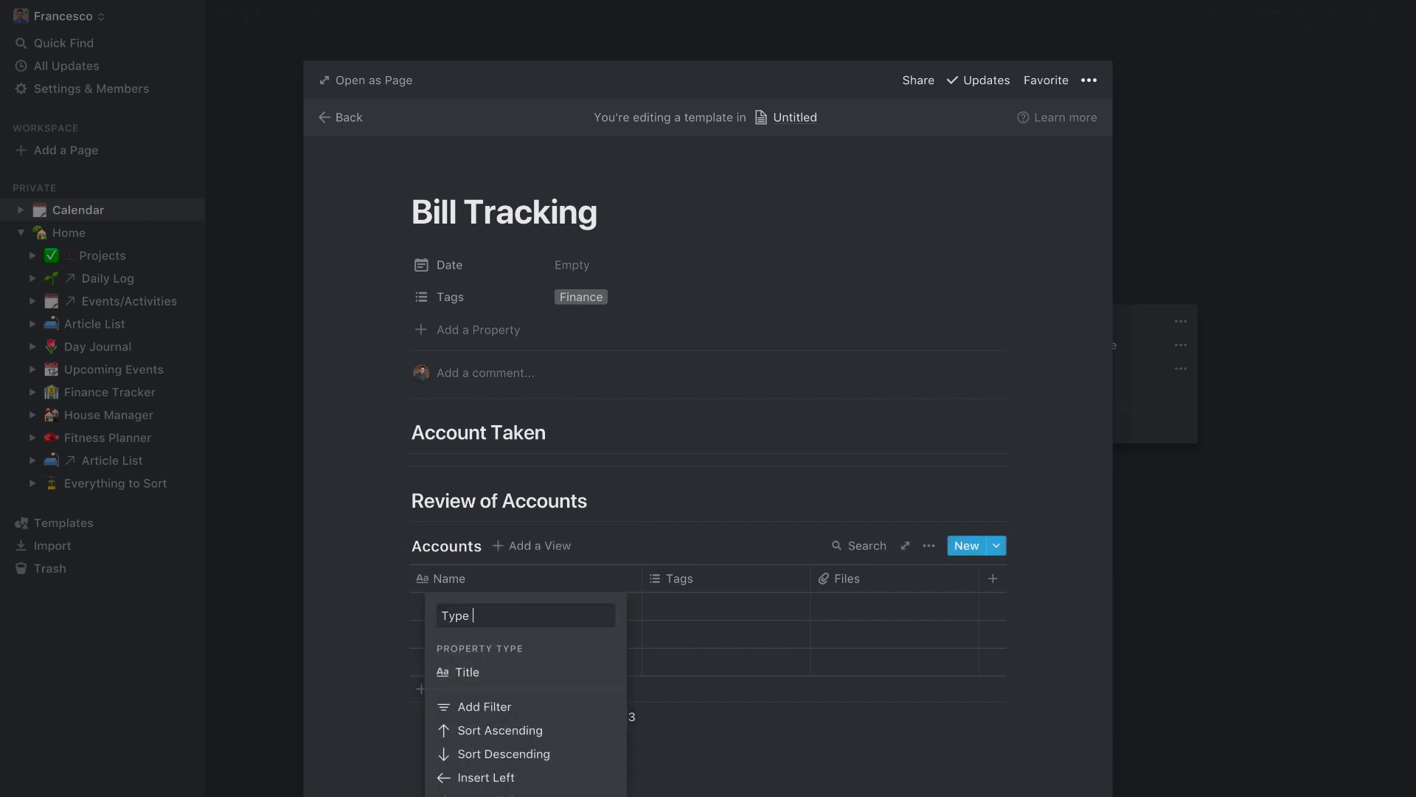
pyautogui.press('BackSpace')
pyautogui.press('BackSpace')
pyautogui.write('itle')
pyautogui.press('Return')
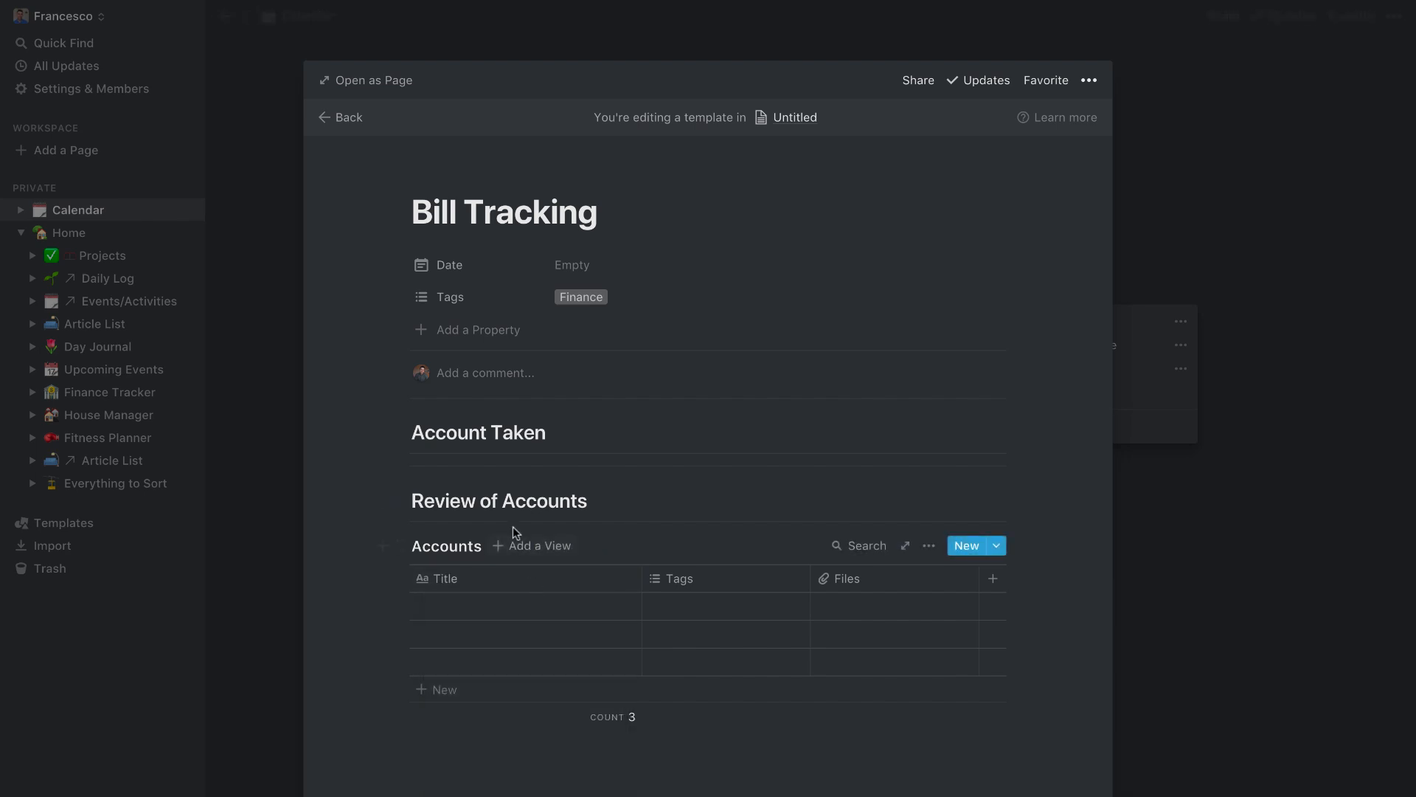
# Step: Rename the Tags column of the Accounts table to Account
pyautogui.click(679, 586)
pyautogui.write('Accoun')
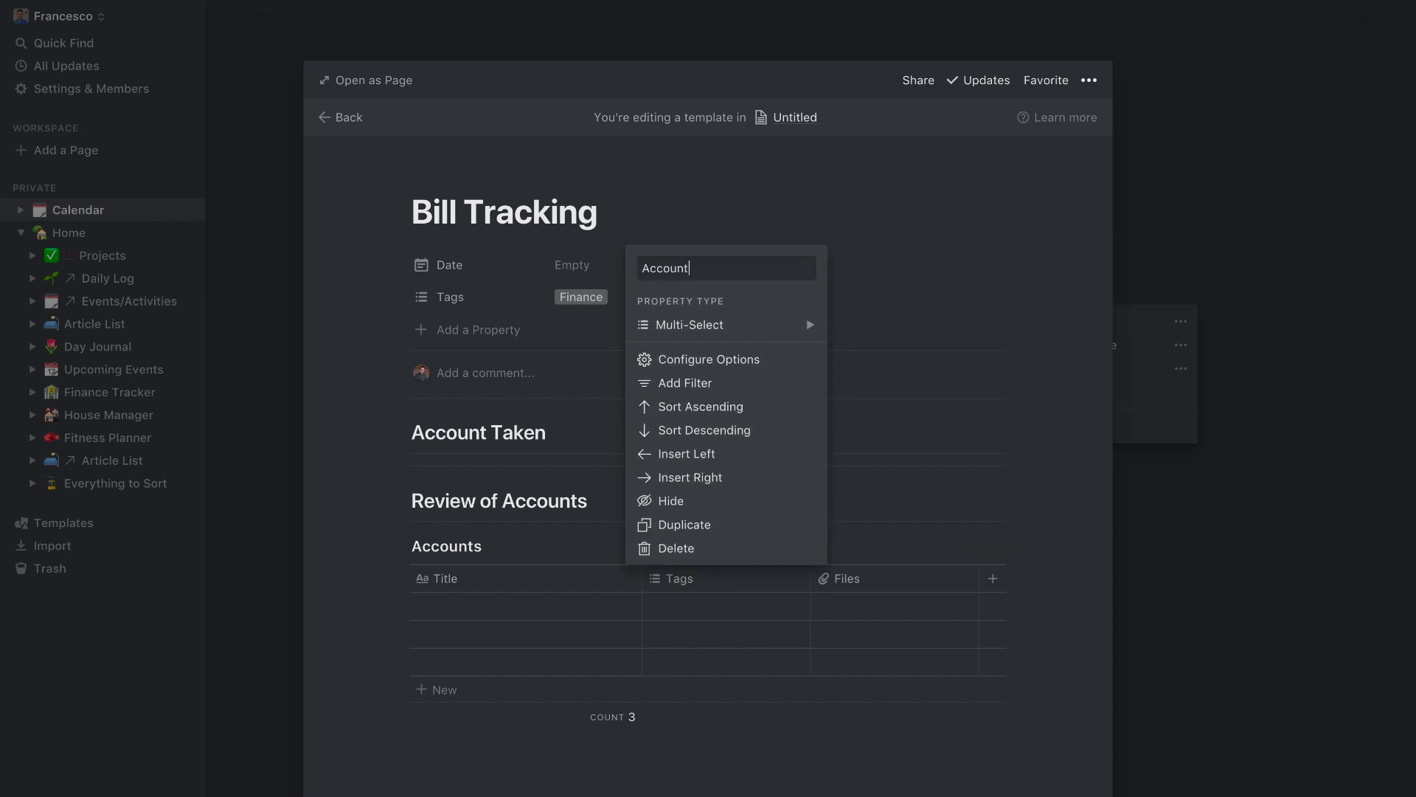
pyautogui.write('t')
pyautogui.press('Return')
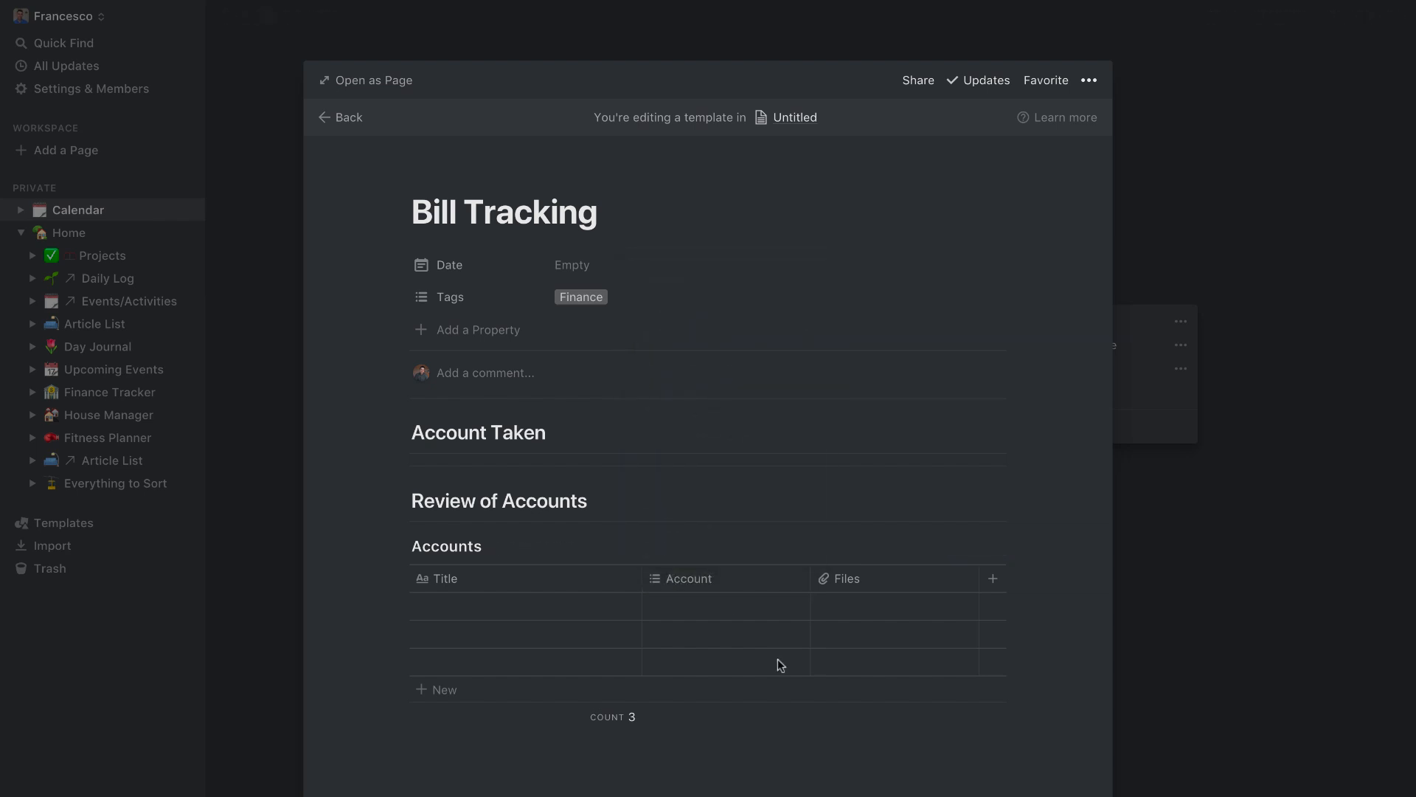
# Step: Rename the multi-select column of the Accounts table to Type
pyautogui.click(717, 585)
pyautogui.write('Type')
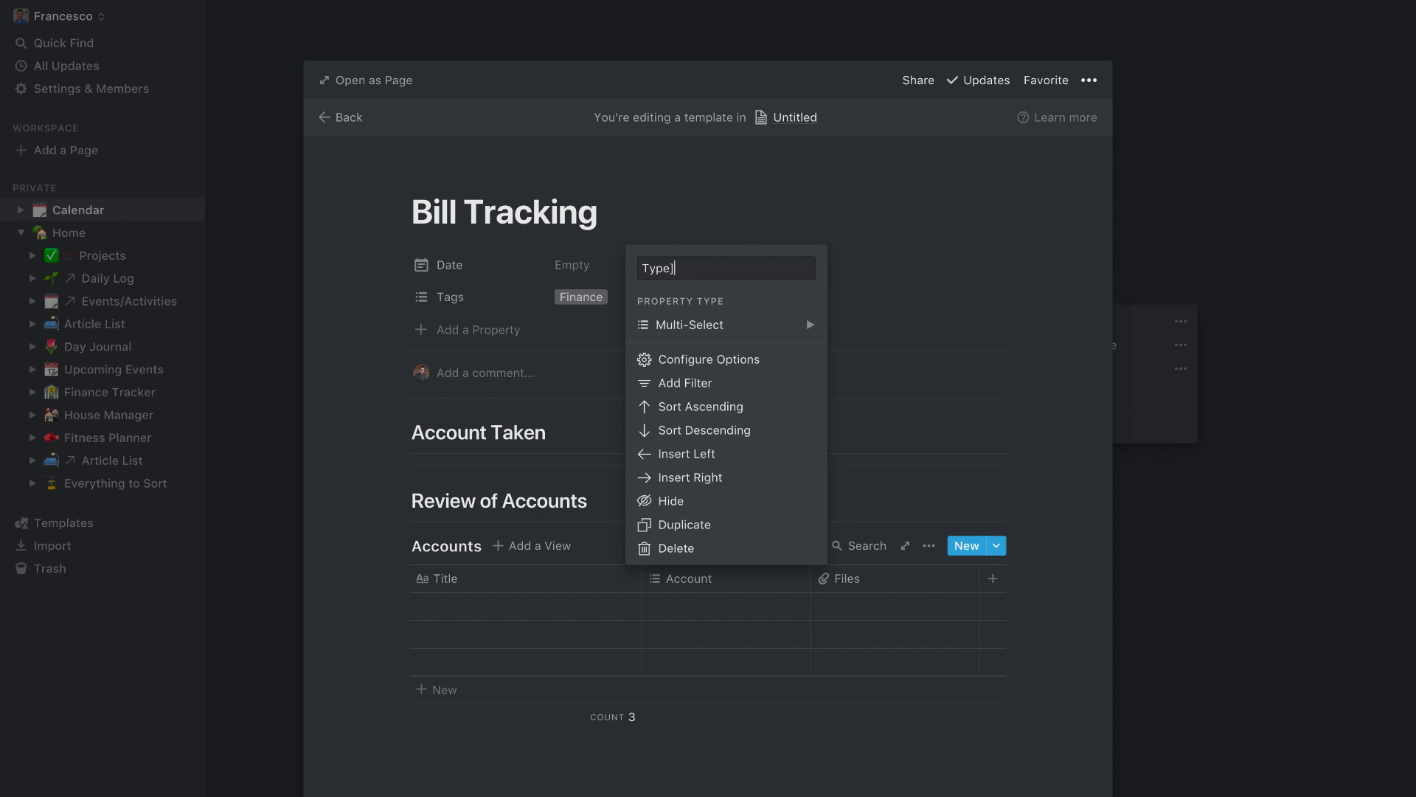
pyautogui.click(860, 579)
# Step: Rename the Files column to Amount and change its property type to Number
pyautogui.click(863, 578)
pyautogui.write('Amount')
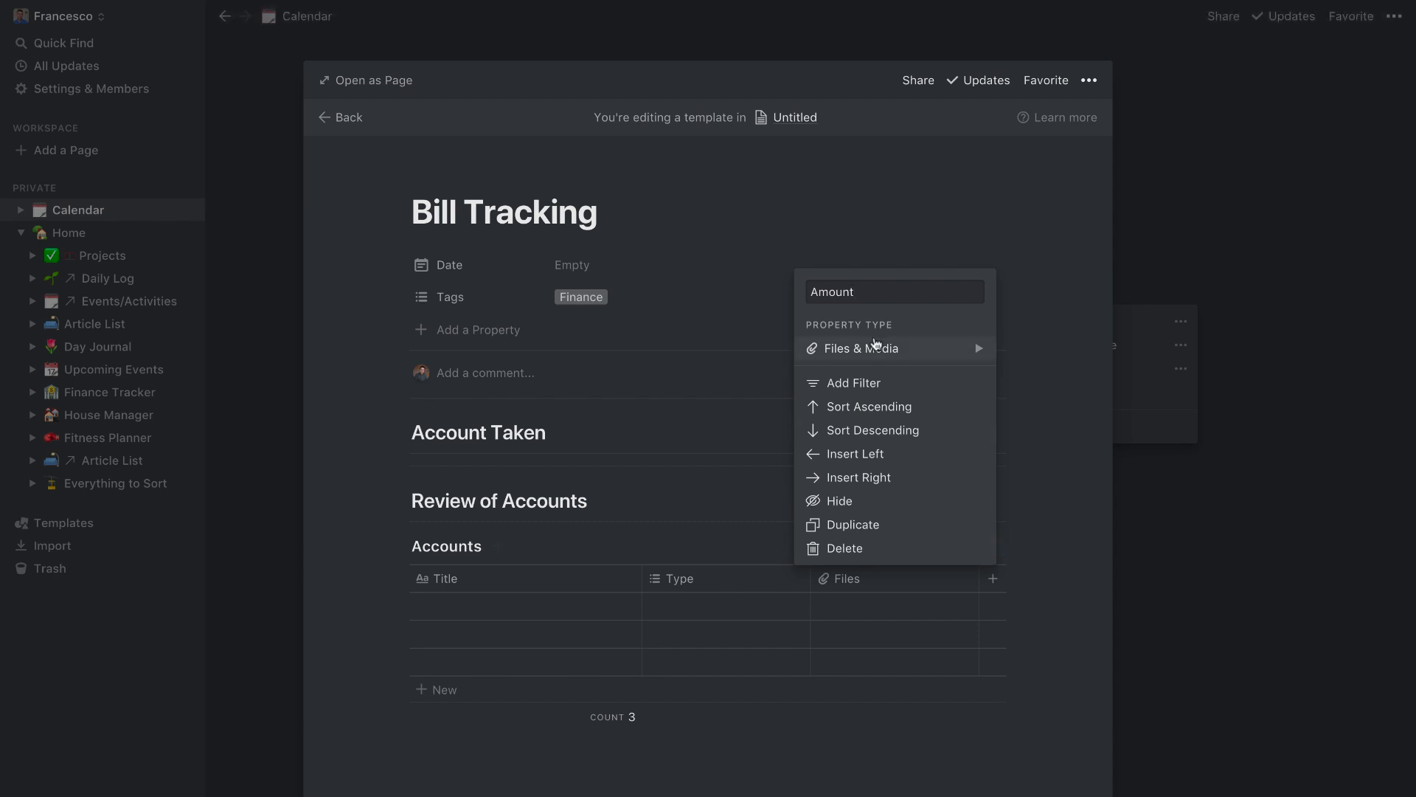
pyautogui.moveTo(941, 359)
pyautogui.click(1069, 219)
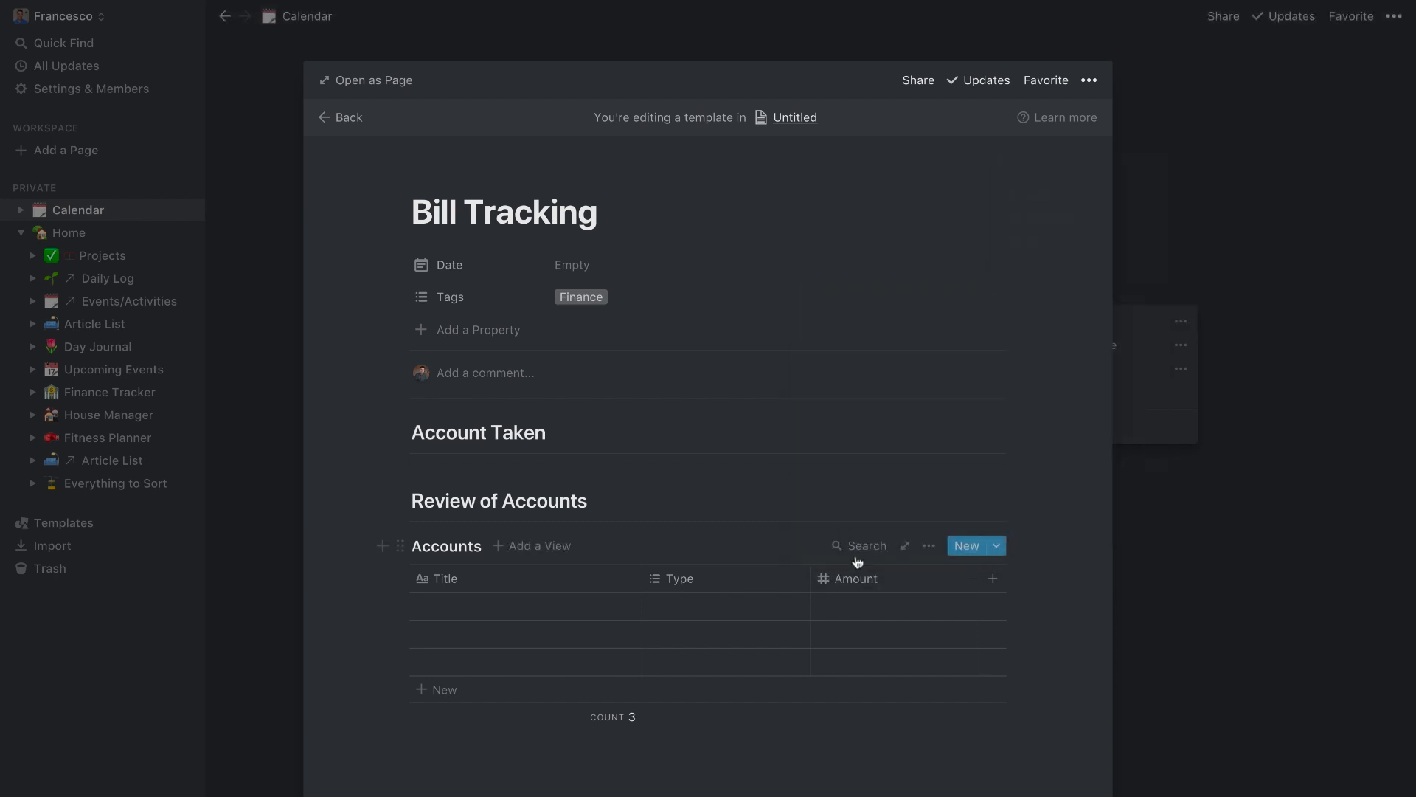
# Step: Place the Type column before Title and narrow the columns of the Accounts table
pyautogui.moveTo(811, 573); pyautogui.dragTo(452, 580)
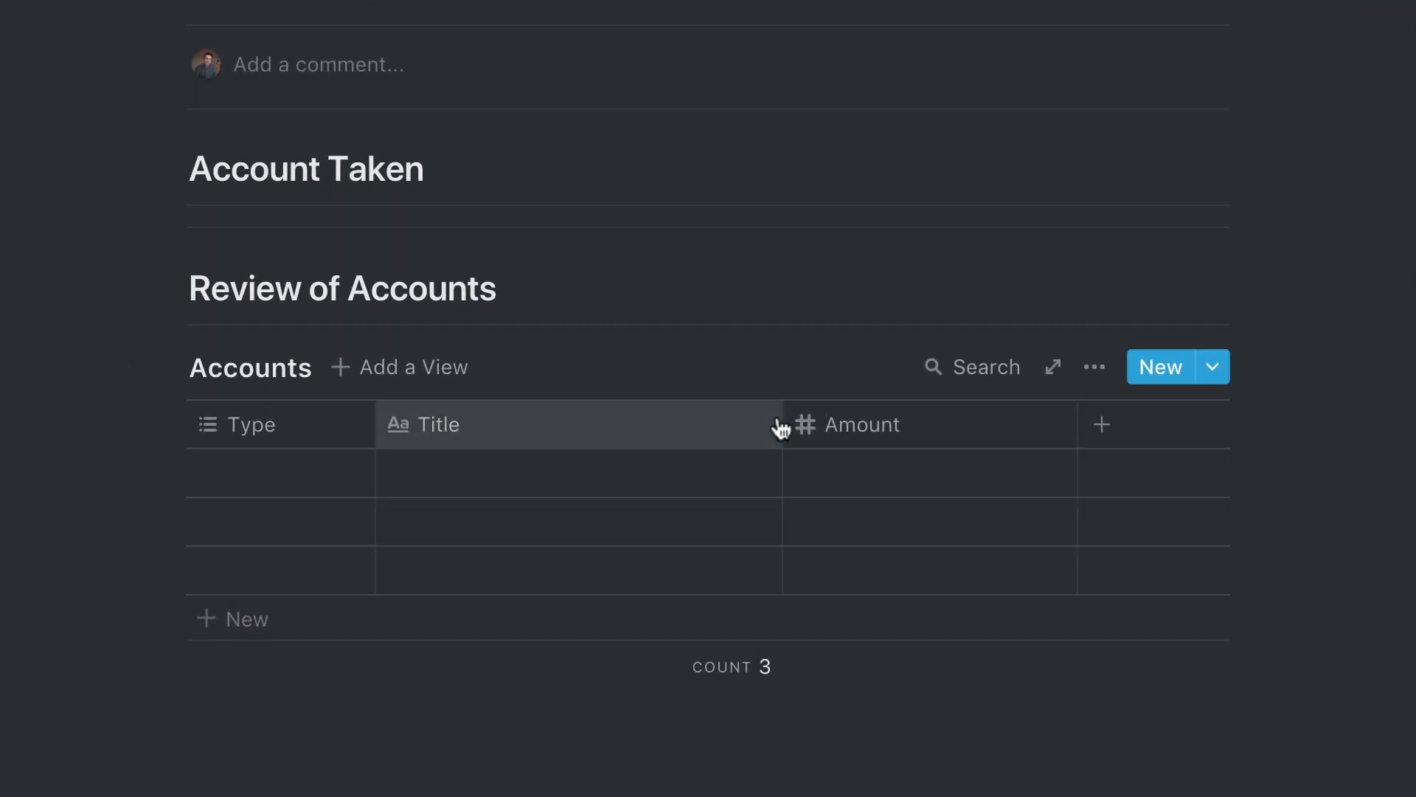
pyautogui.moveTo(782, 424); pyautogui.dragTo(573, 411)
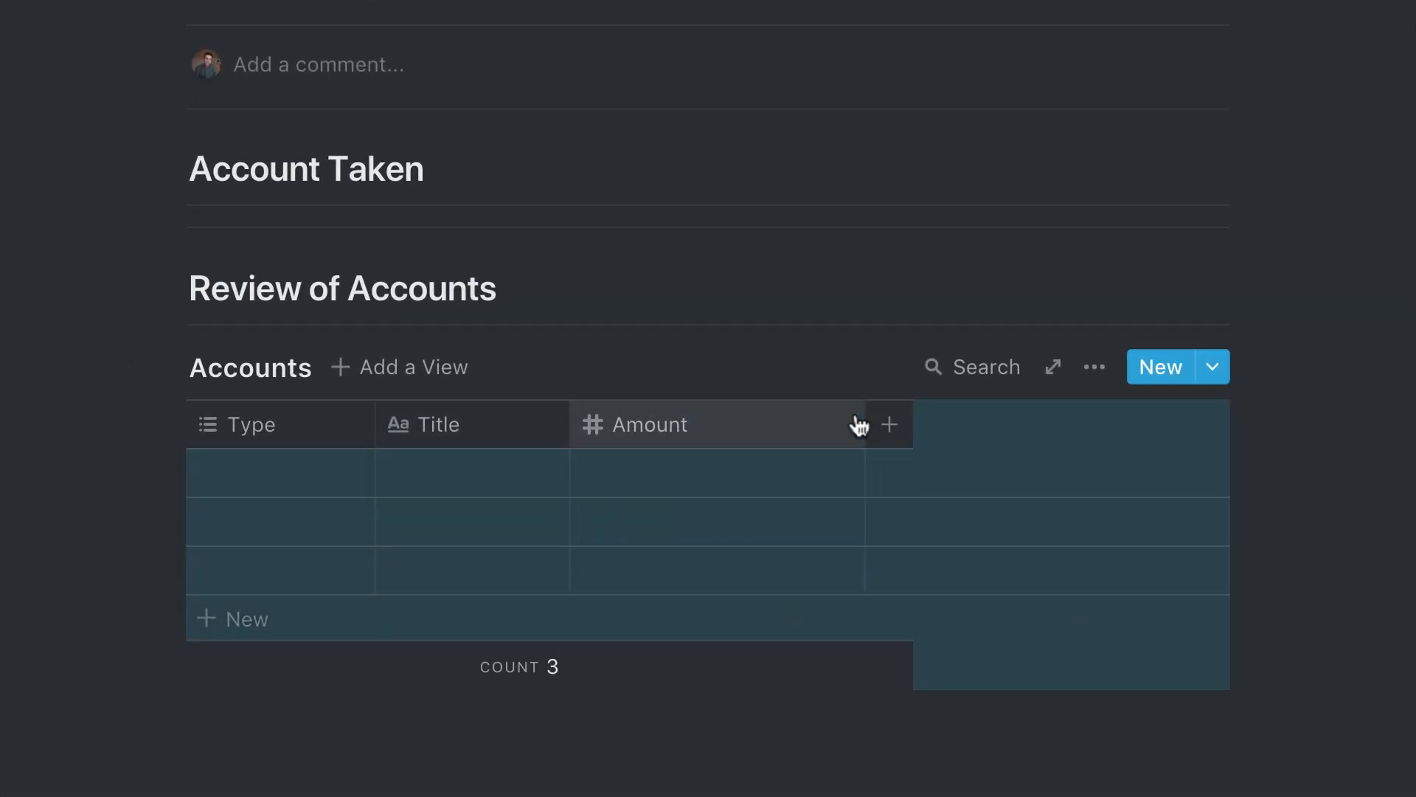
pyautogui.moveTo(864, 414); pyautogui.dragTo(773, 414)
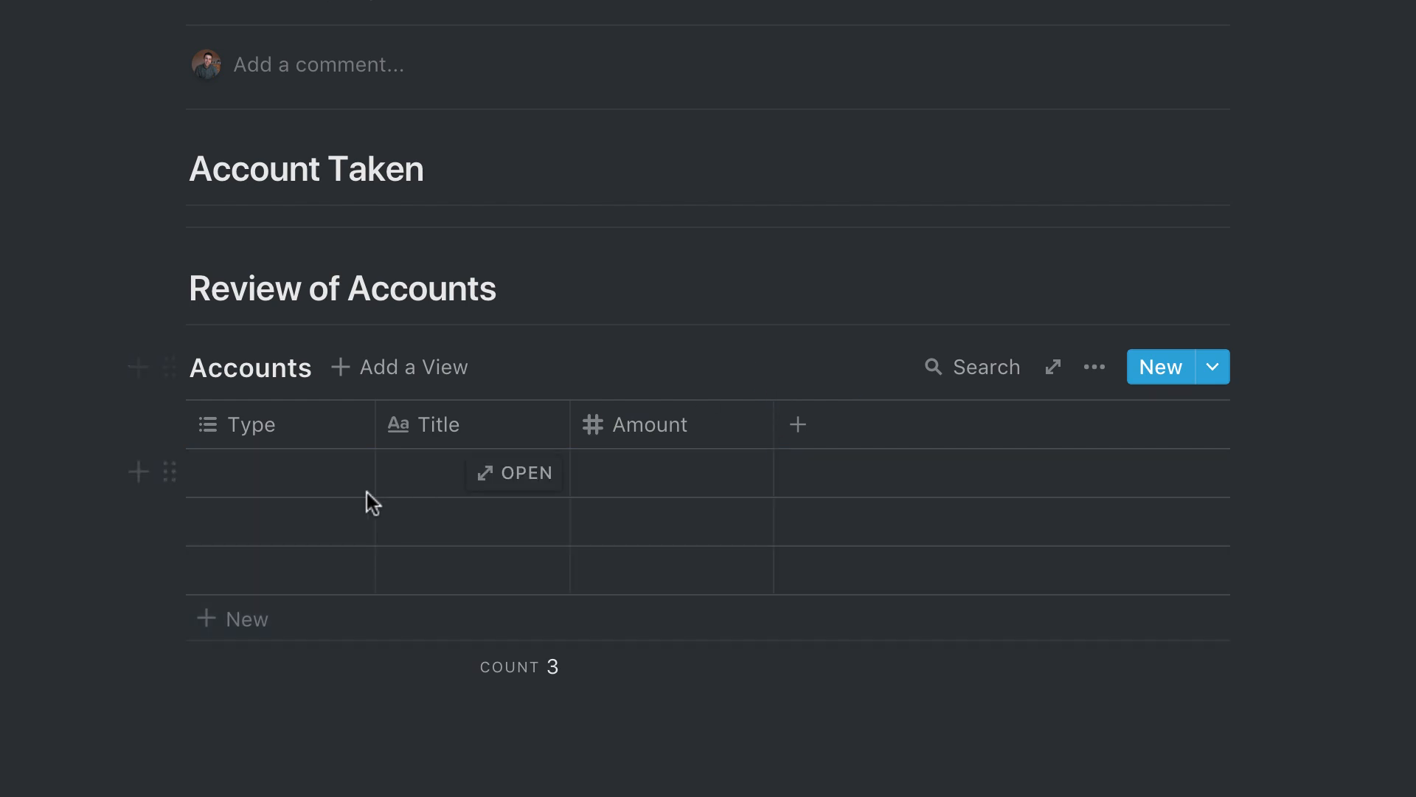
# Step: Create the Type option Savings in the first row and Current in the second row of the Accounts table
pyautogui.click(286, 478)
pyautogui.write('Savings')
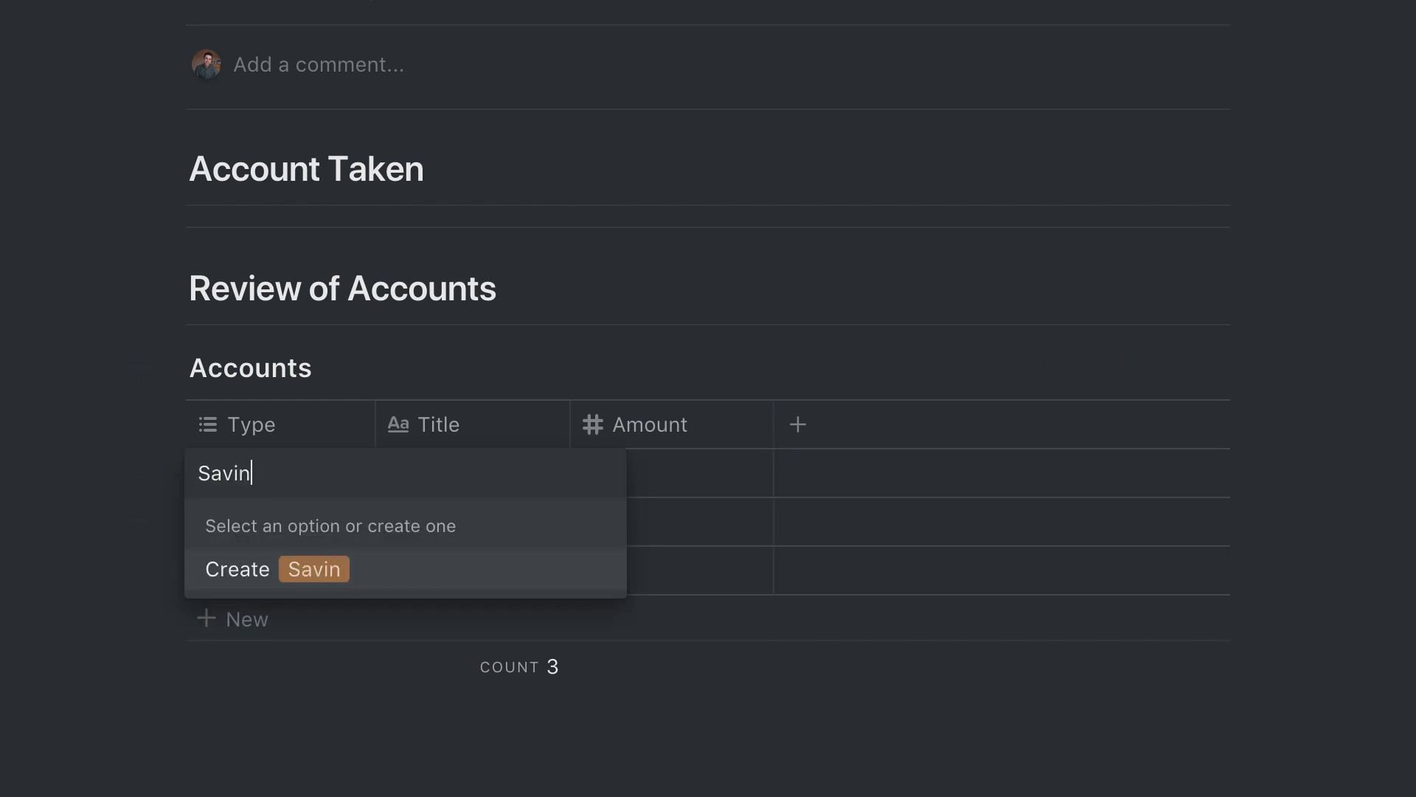
pyautogui.press('Return')
pyautogui.press('Escape')
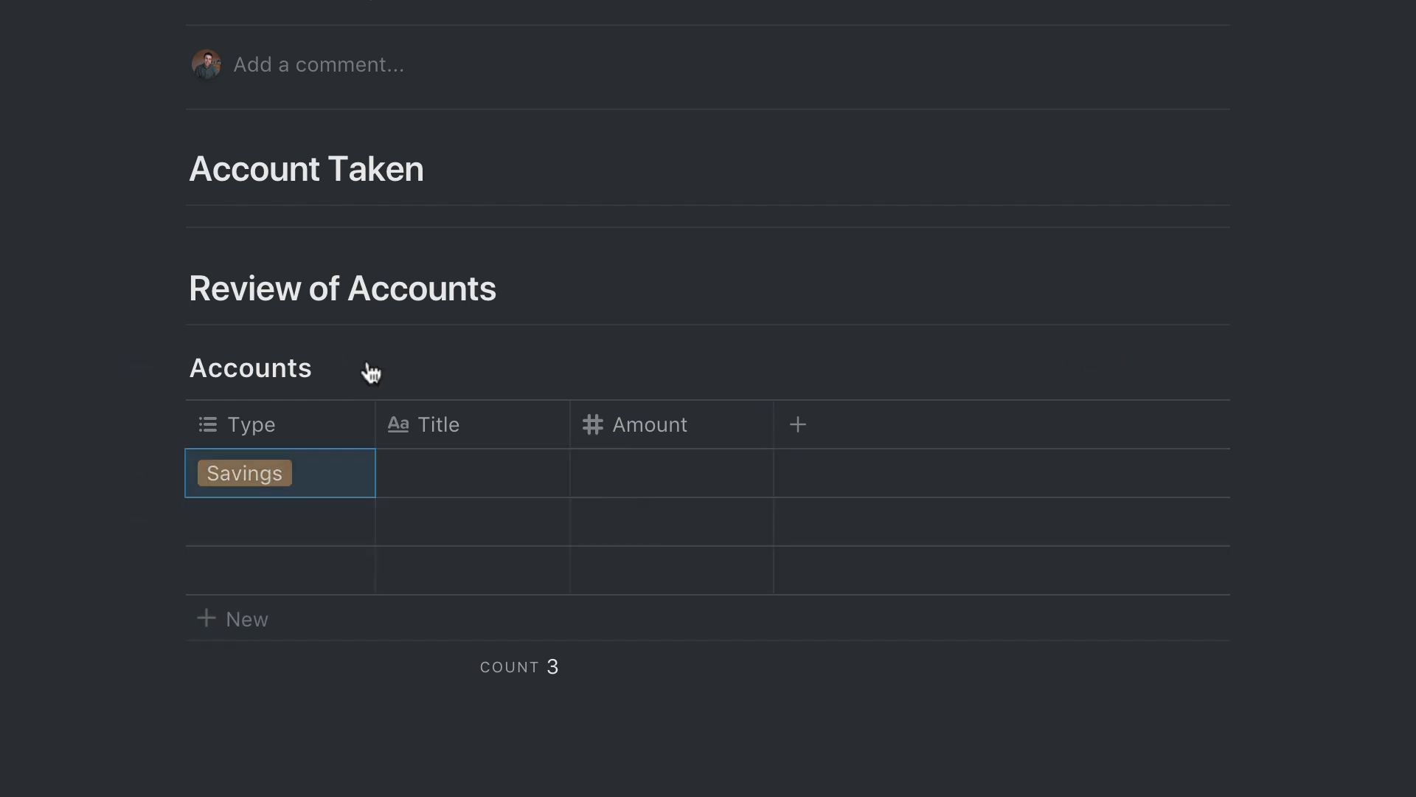
pyautogui.click(271, 520)
pyautogui.write('Current')
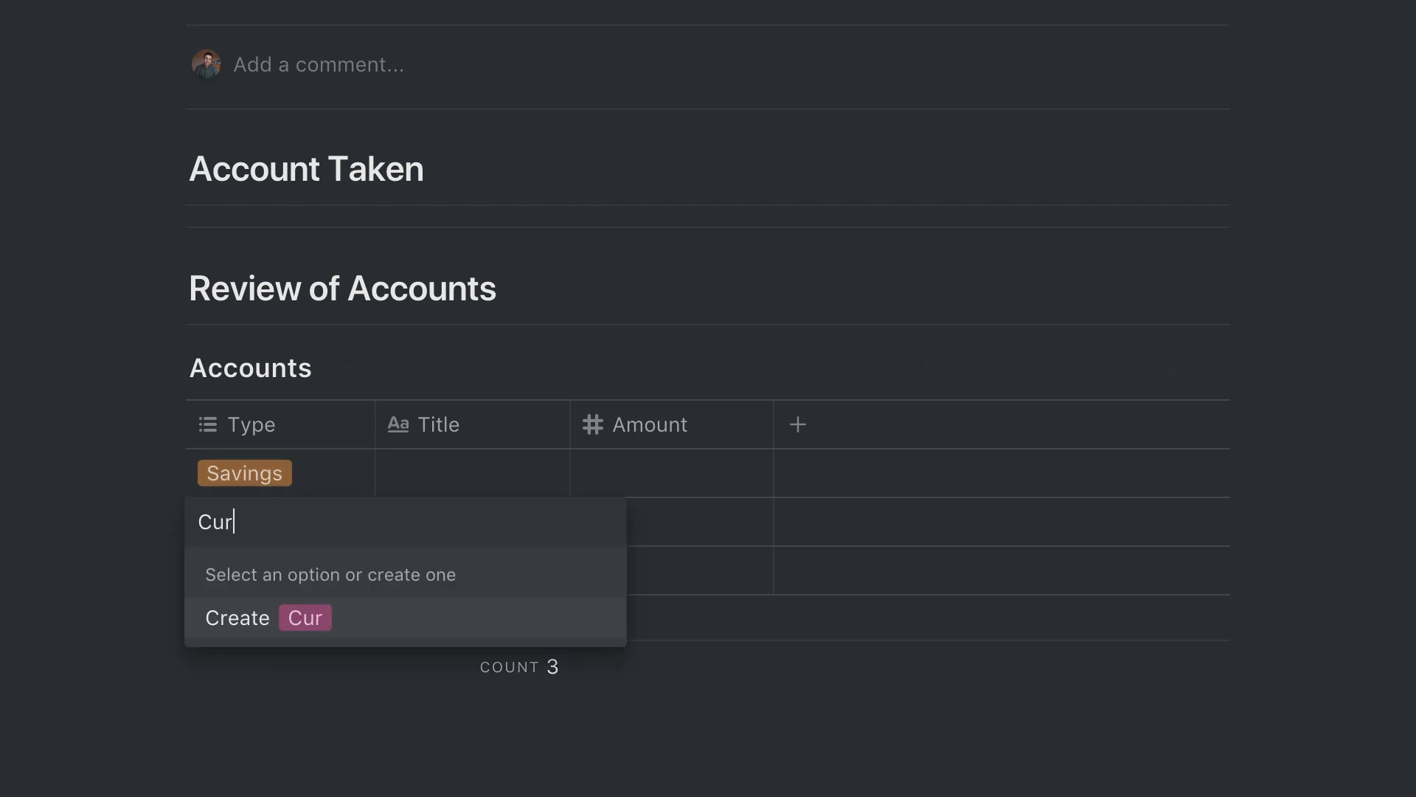
pyautogui.press('Return')
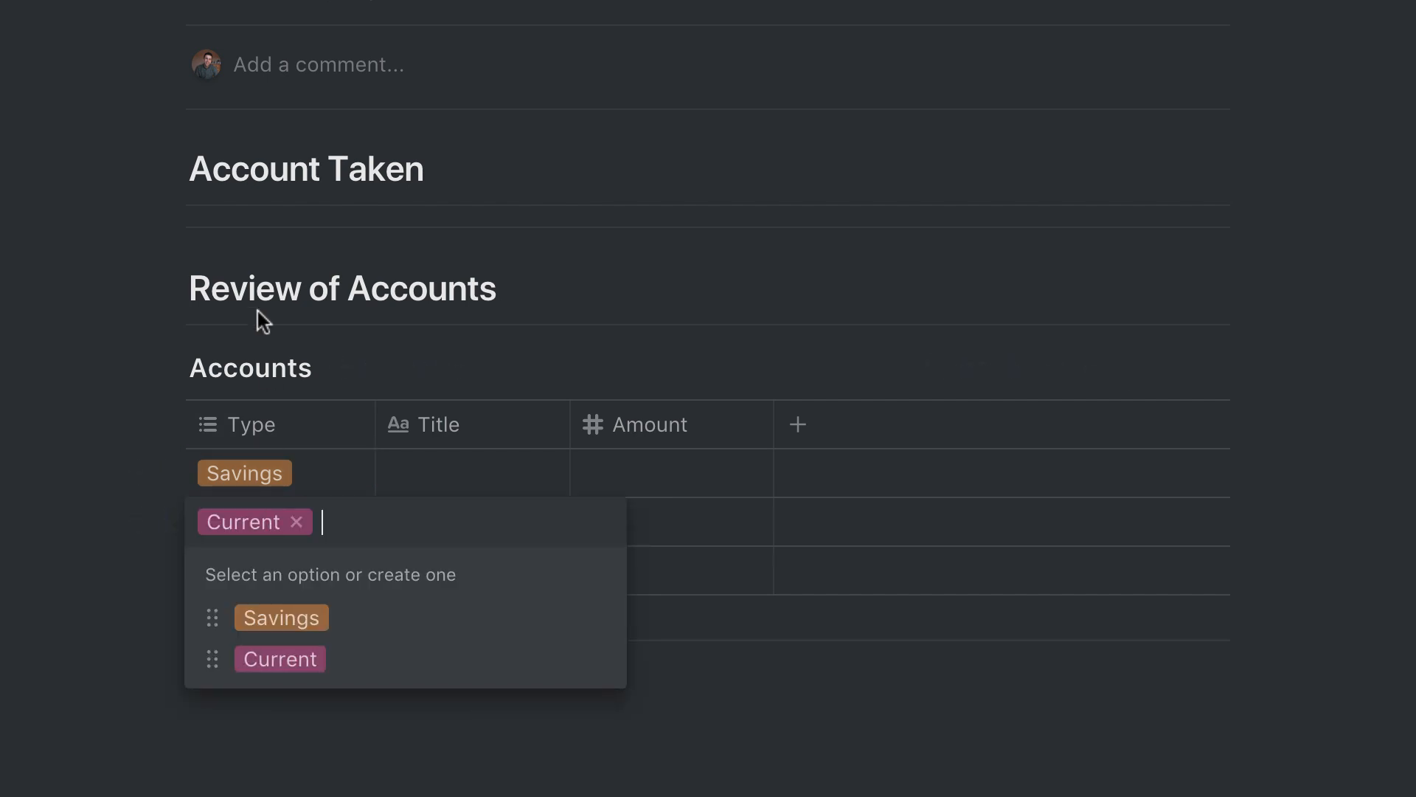
pyautogui.press('Escape')
# Step: Create the Type option Joint in the third row of the Accounts table
pyautogui.click(260, 568)
pyautogui.write('Joi')
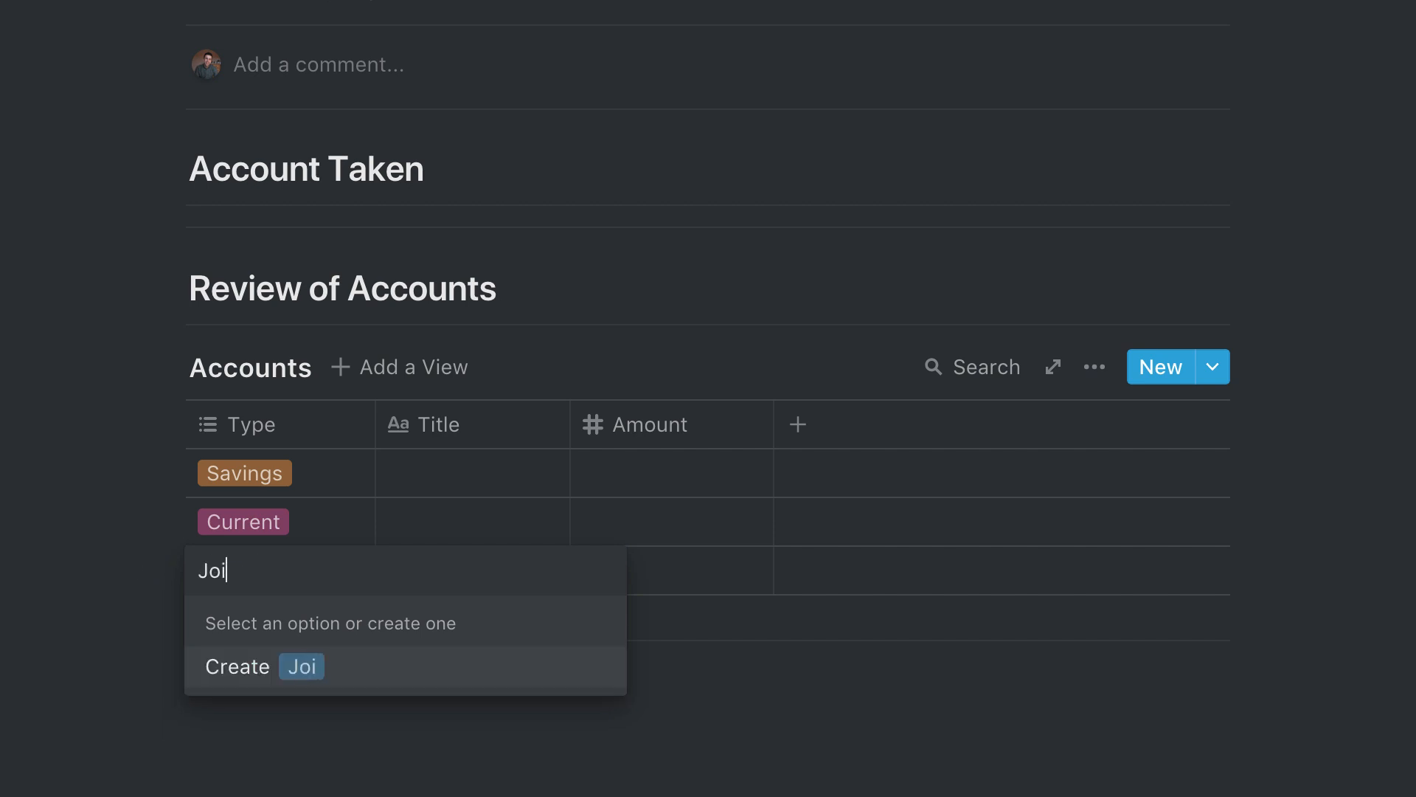
pyautogui.write('nt')
pyautogui.press('Return')
pyautogui.press('Escape')
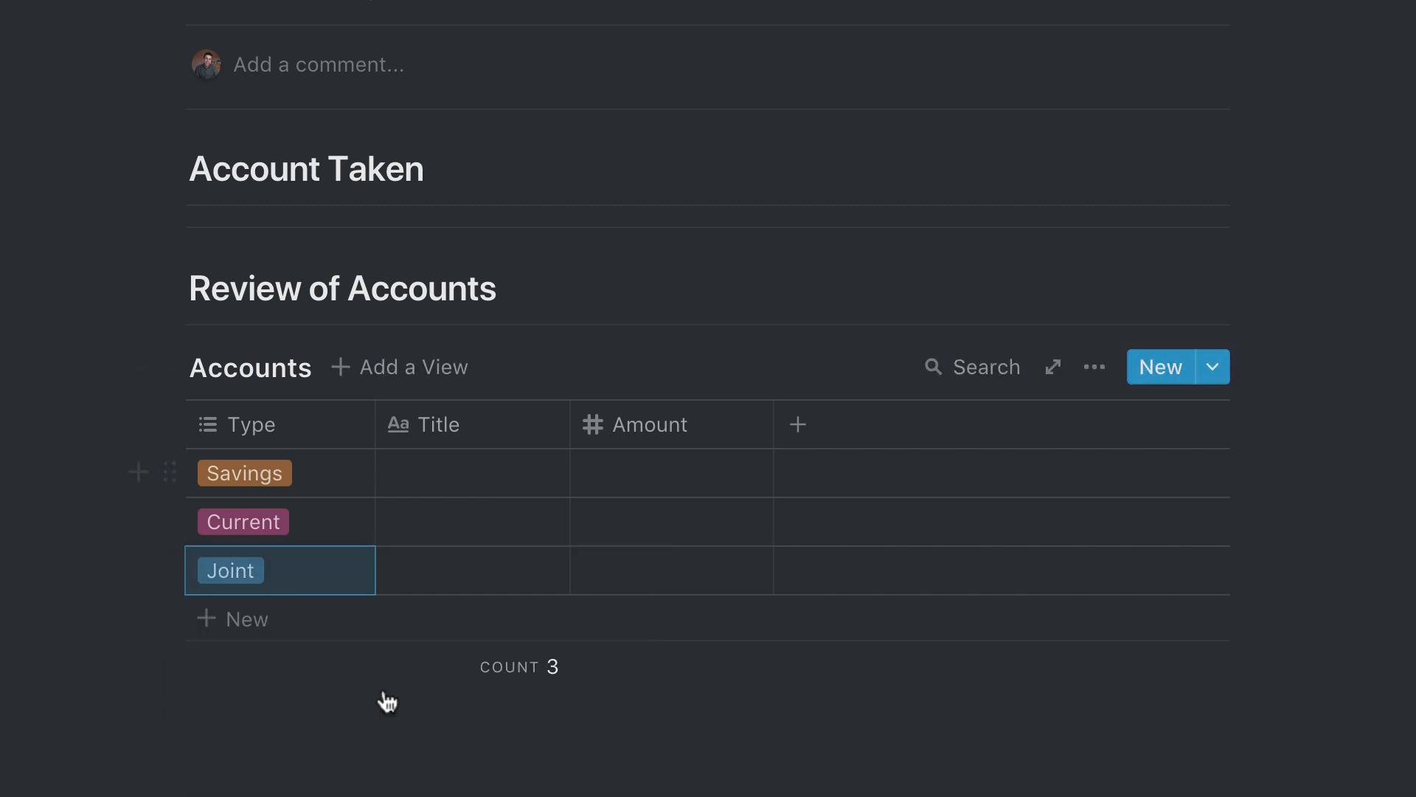
# Step: Remove the extra divider under the Account Taken heading and insert blank lines above the Review of Accounts heading
pyautogui.press('Escape')
pyautogui.click(365, 224)
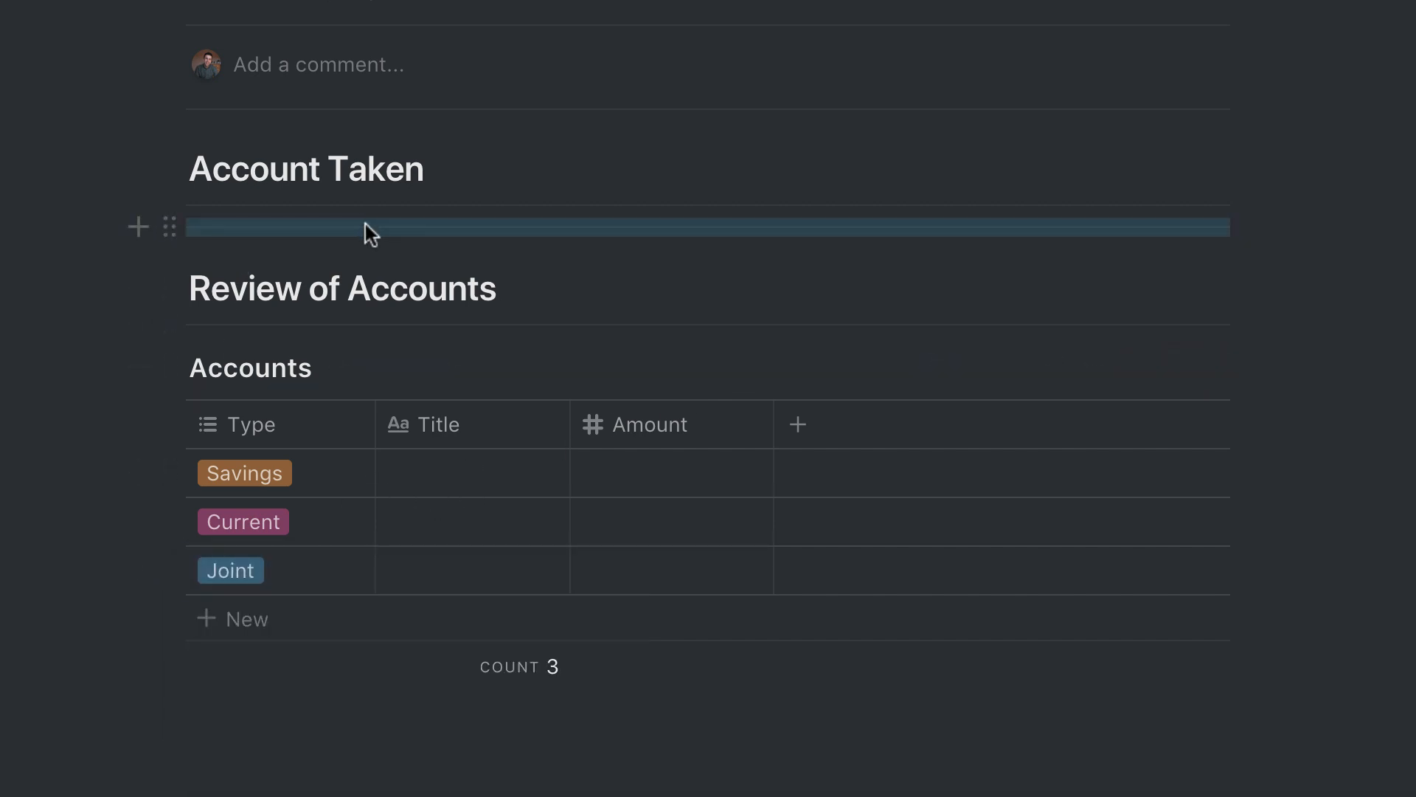
pyautogui.press('BackSpace')
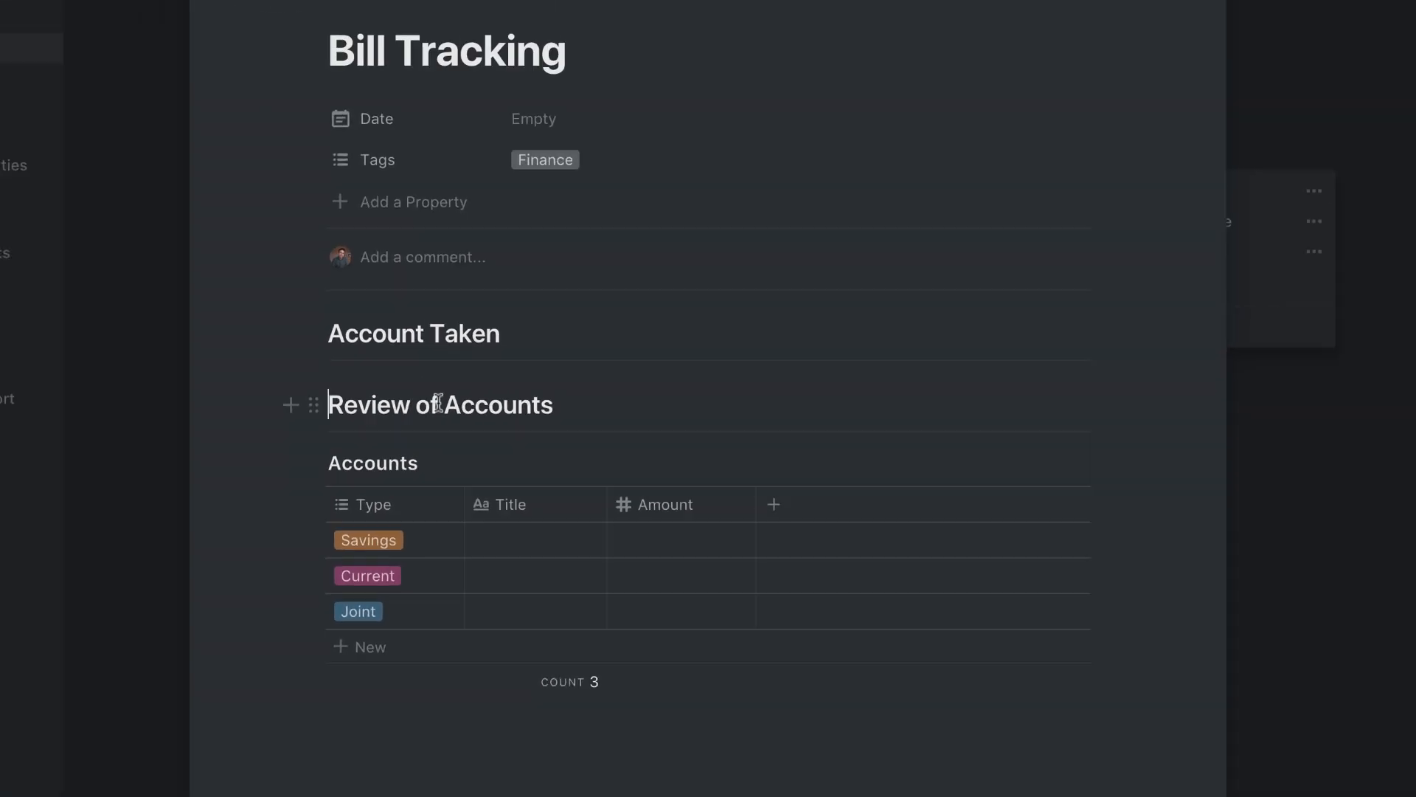
pyautogui.press('Return')
pyautogui.press('Return')
pyautogui.press('Return')
pyautogui.press('Return')
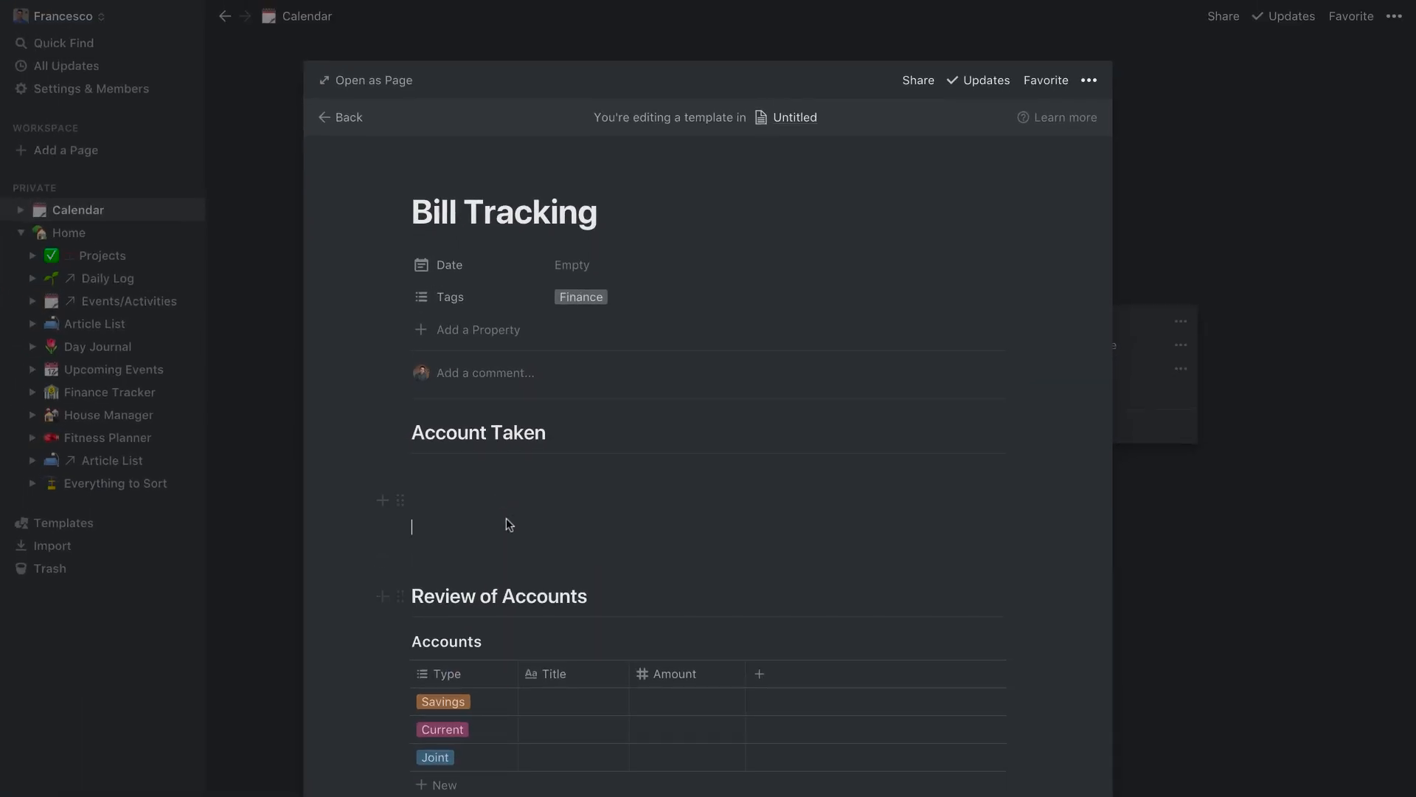
# Step: Add the bullet "This mortgage amount was taken from...." under Account Taken and close the Bill Tracking template
pyautogui.scroll(-2, 537, 558)
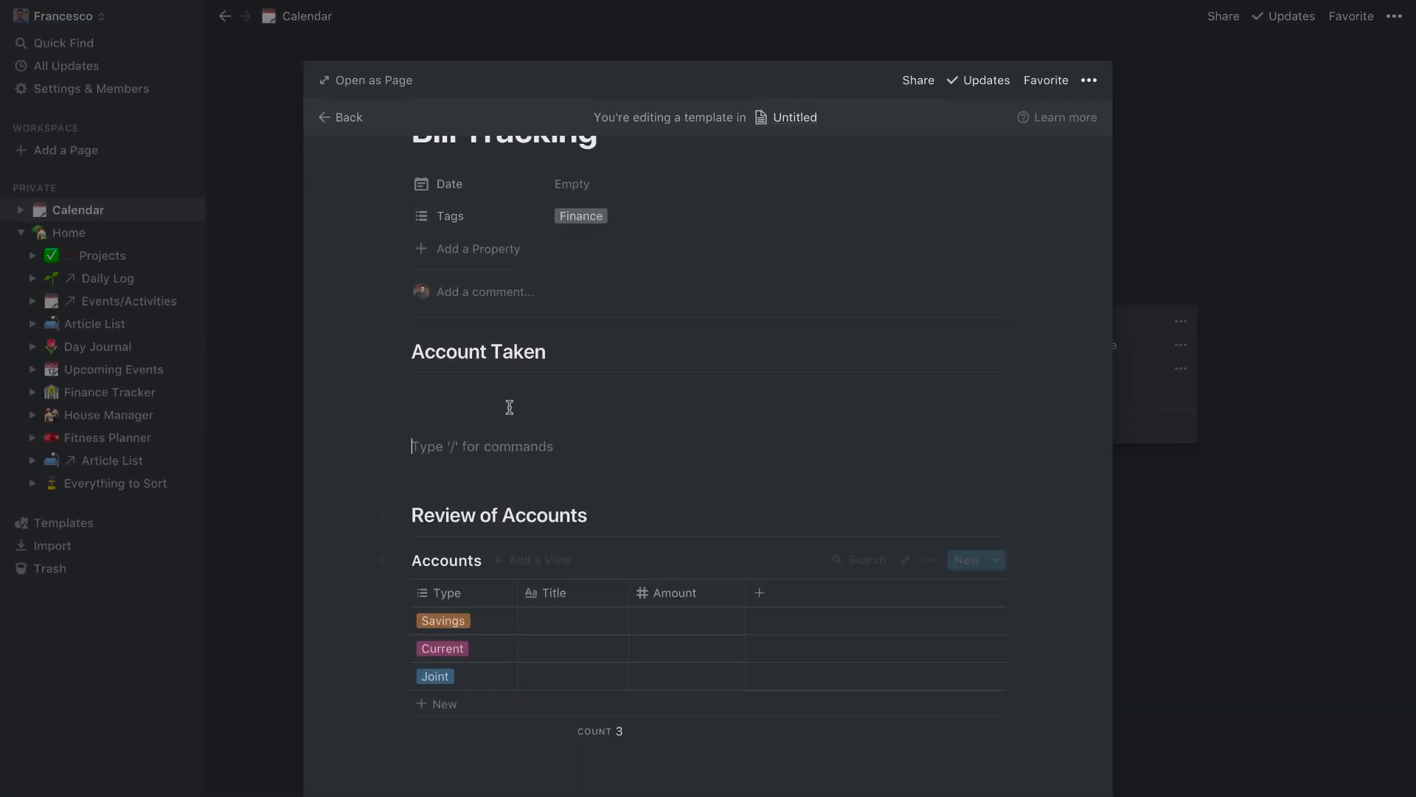
pyautogui.scroll(2, 507, 413)
pyautogui.click(478, 453)
pyautogui.write('- This')
pyautogui.write(' mortgage amount was taken from....')
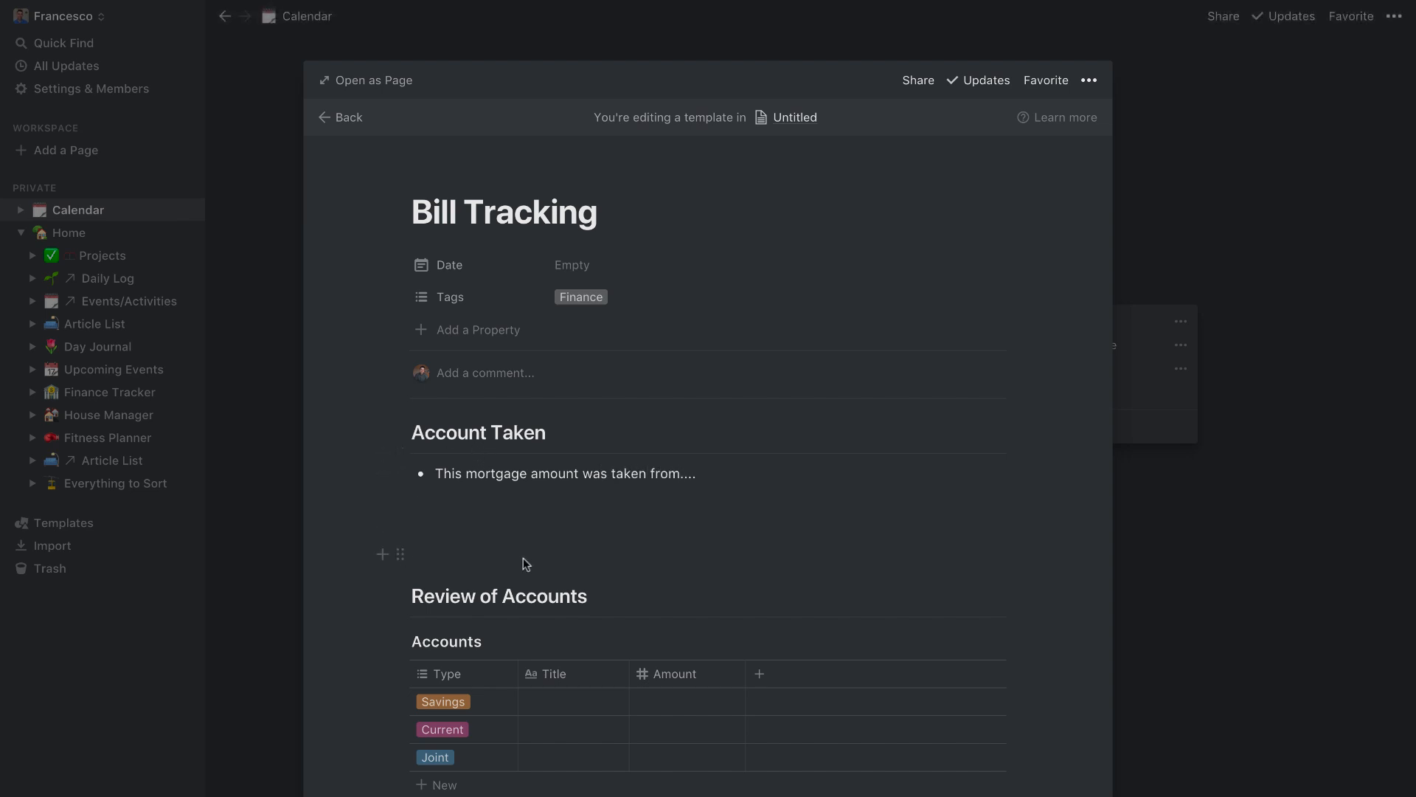
pyautogui.scroll(-1, 578, 621)
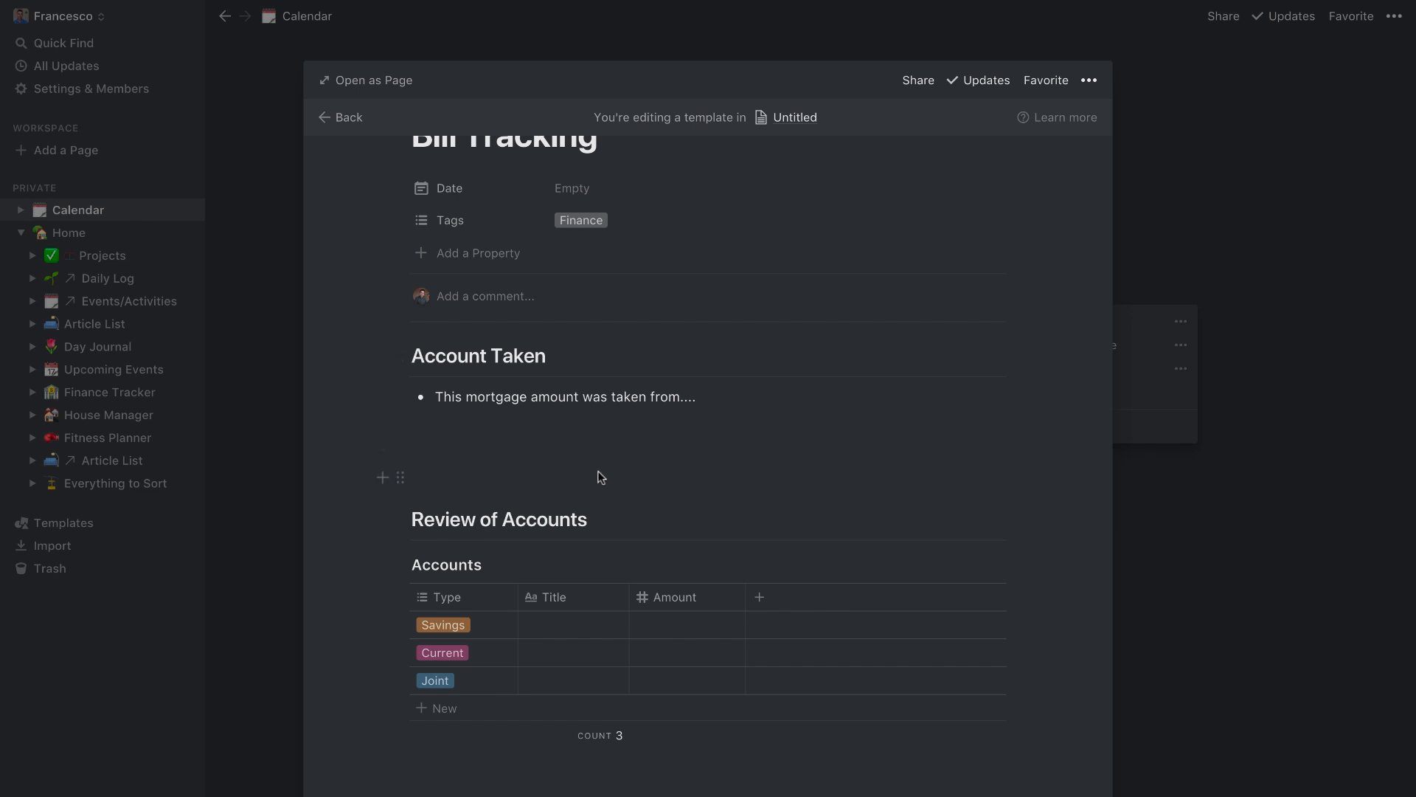
pyautogui.scroll(2, 601, 478)
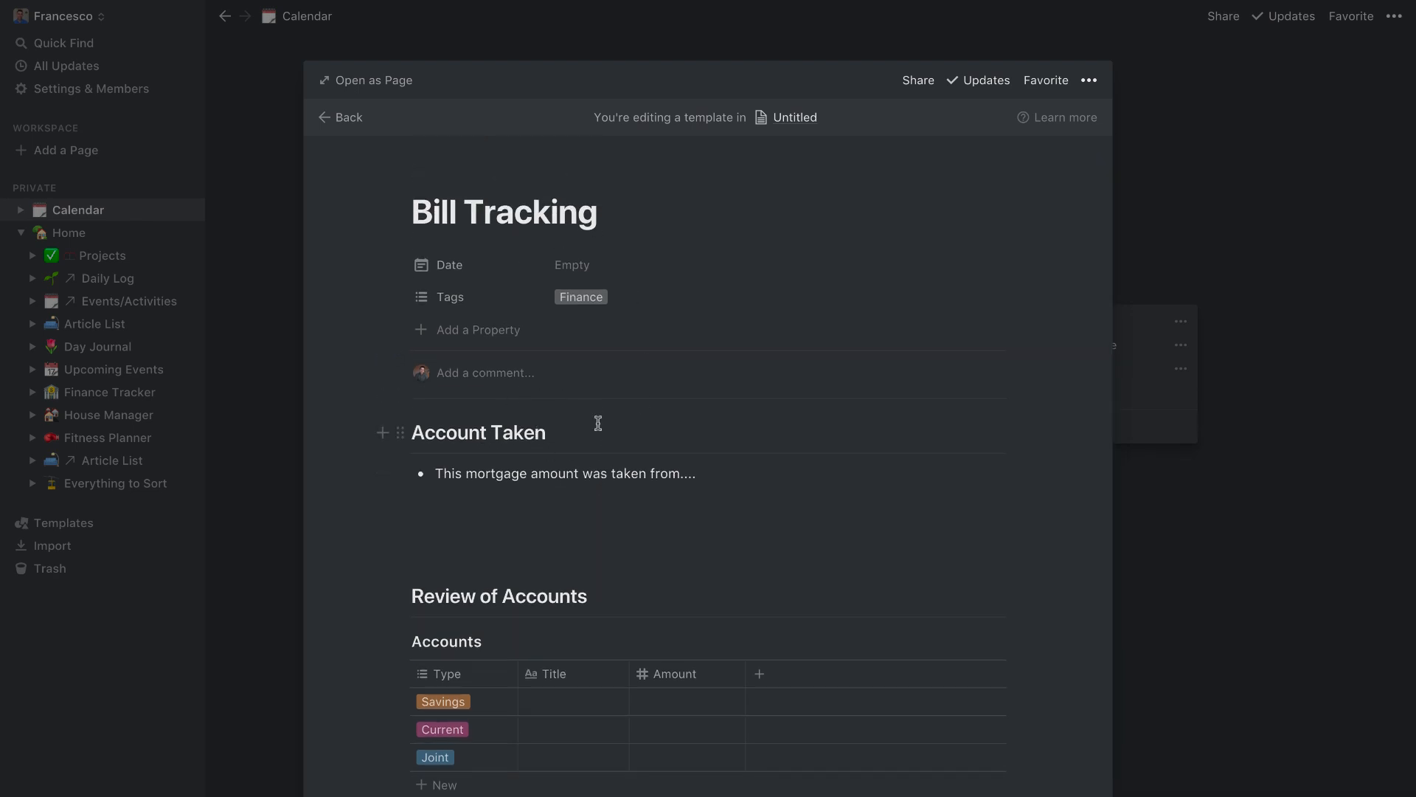
pyautogui.scroll(-2, 605, 500)
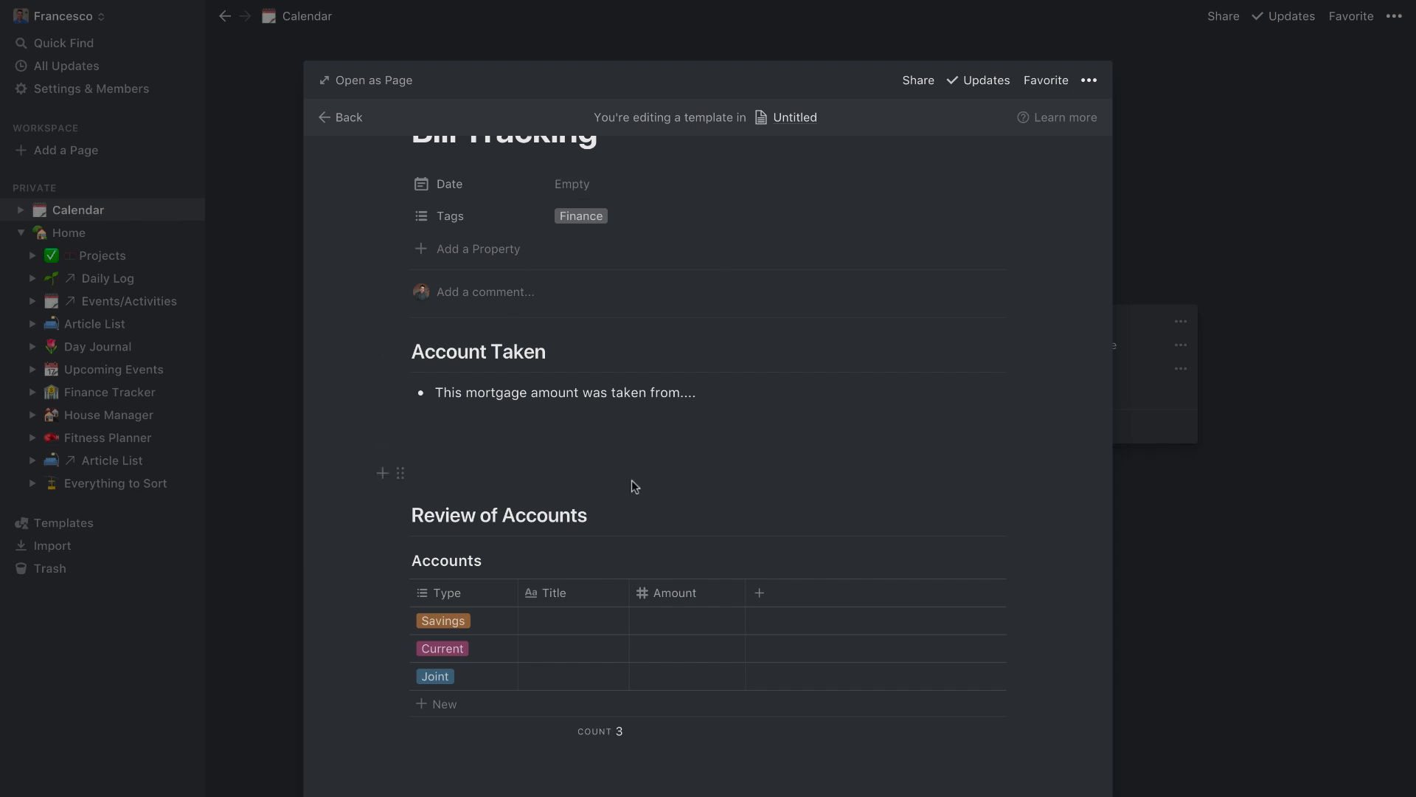
pyautogui.click(338, 130)
pyautogui.click(1285, 603)
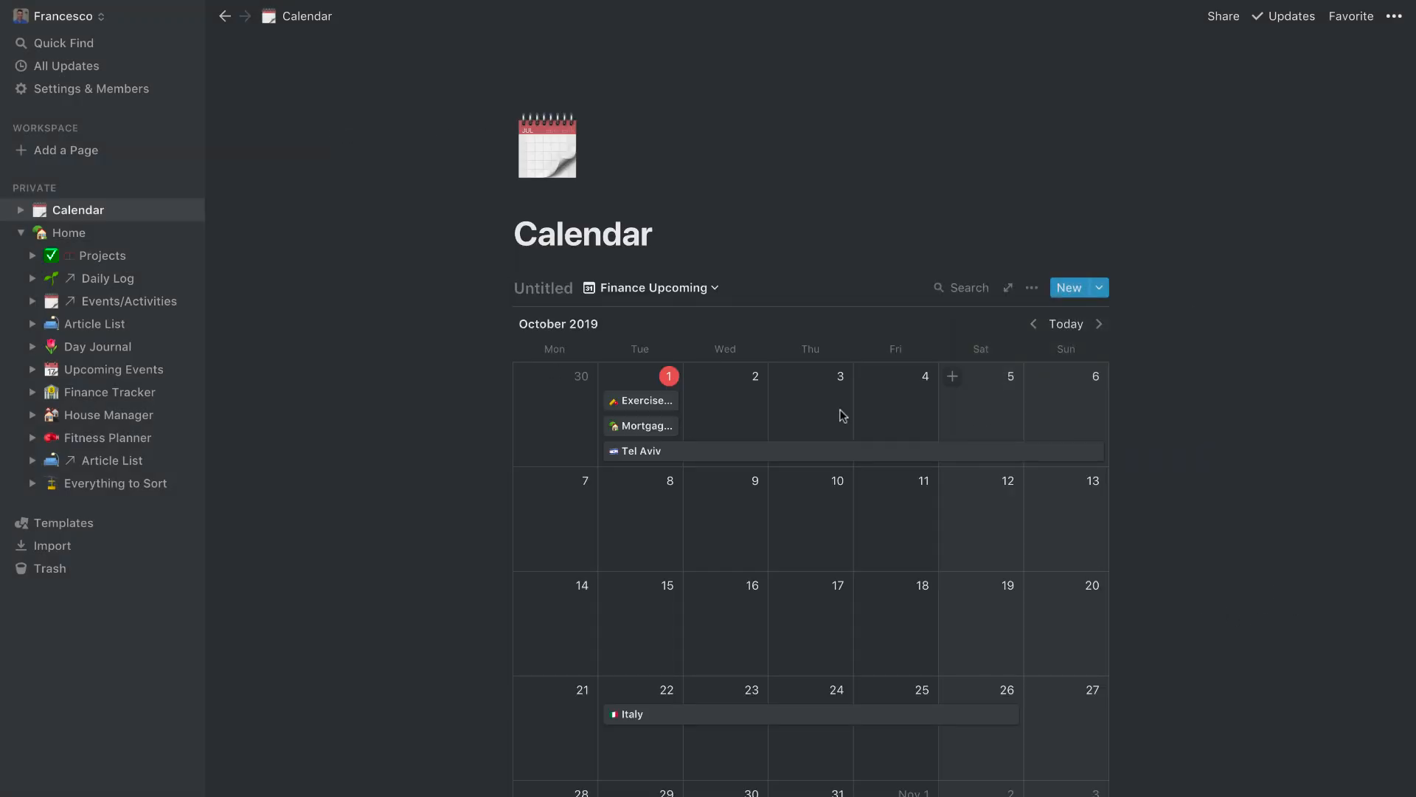
# Step: Try filtering the Finance Upcoming view to entries whose Tags contain Finance, and remove that filter
pyautogui.click(1031, 288)
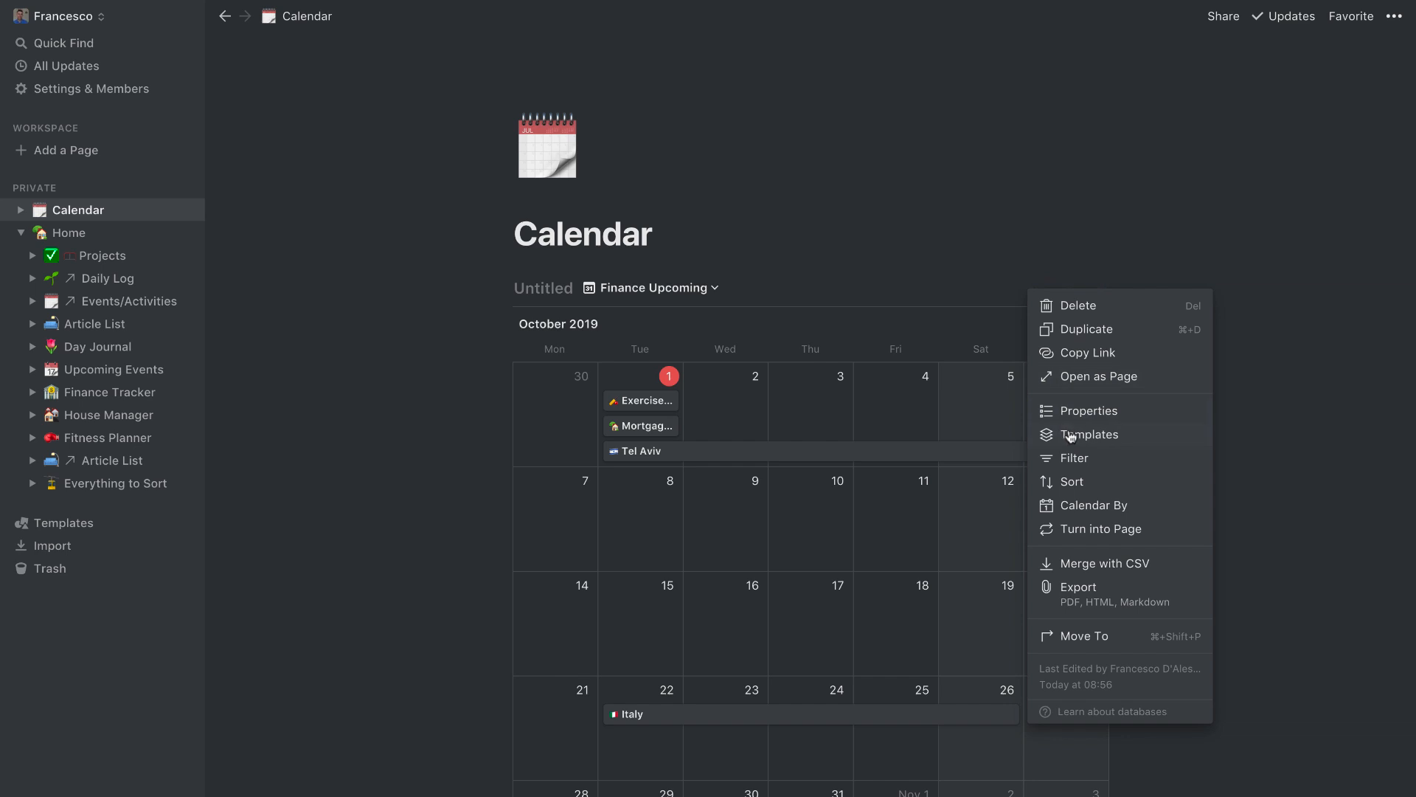
pyautogui.click(1065, 459)
pyautogui.click(827, 430)
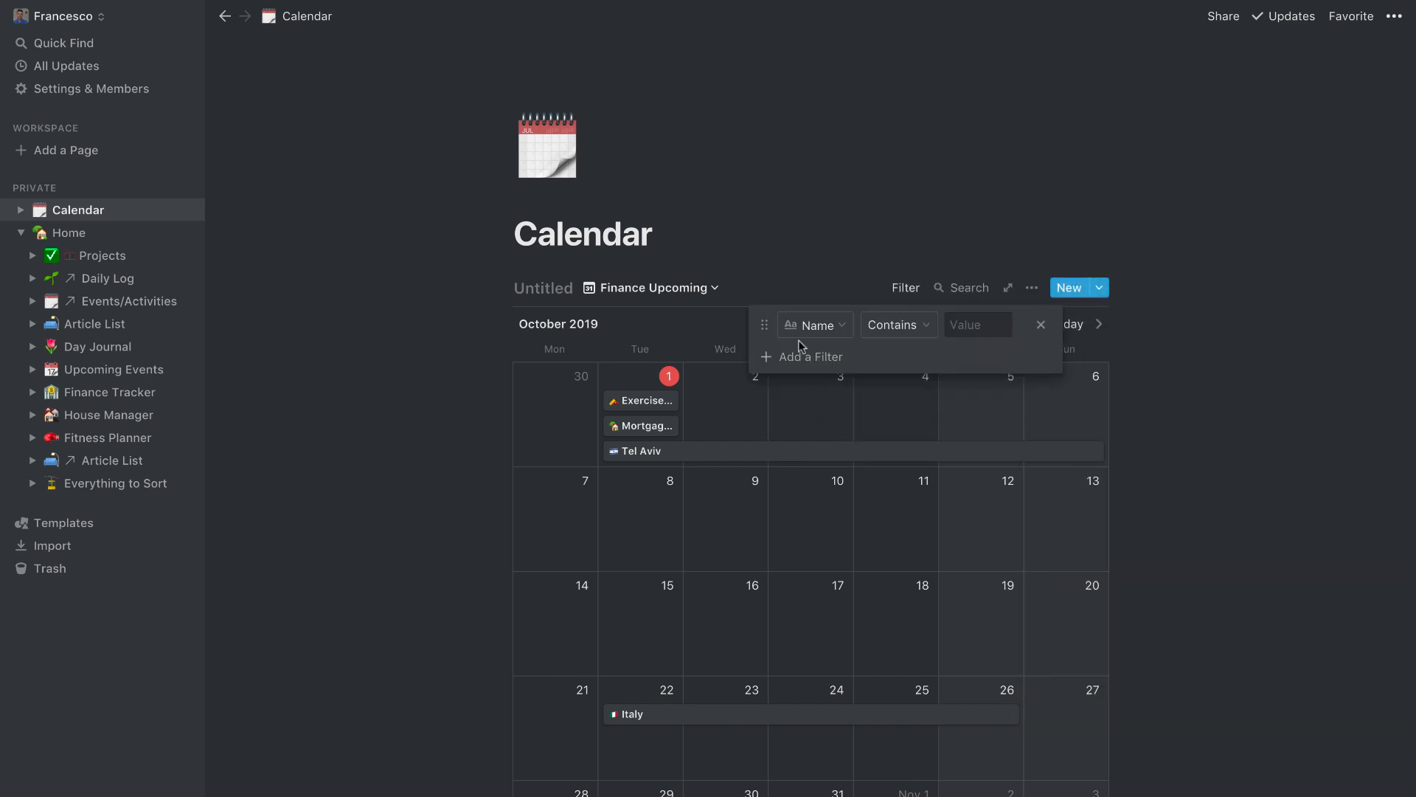
pyautogui.click(809, 331)
pyautogui.click(796, 445)
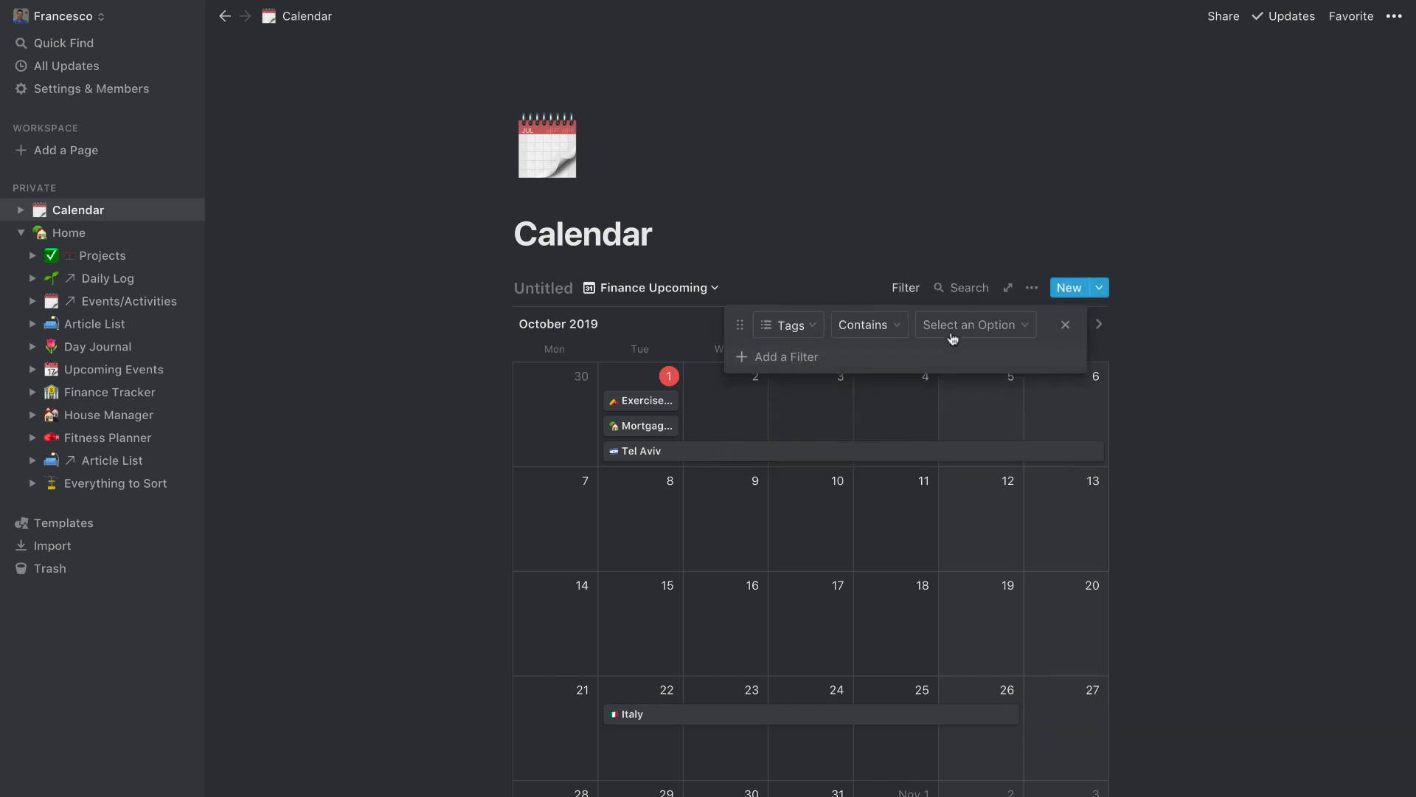
pyautogui.click(958, 337)
pyautogui.click(954, 490)
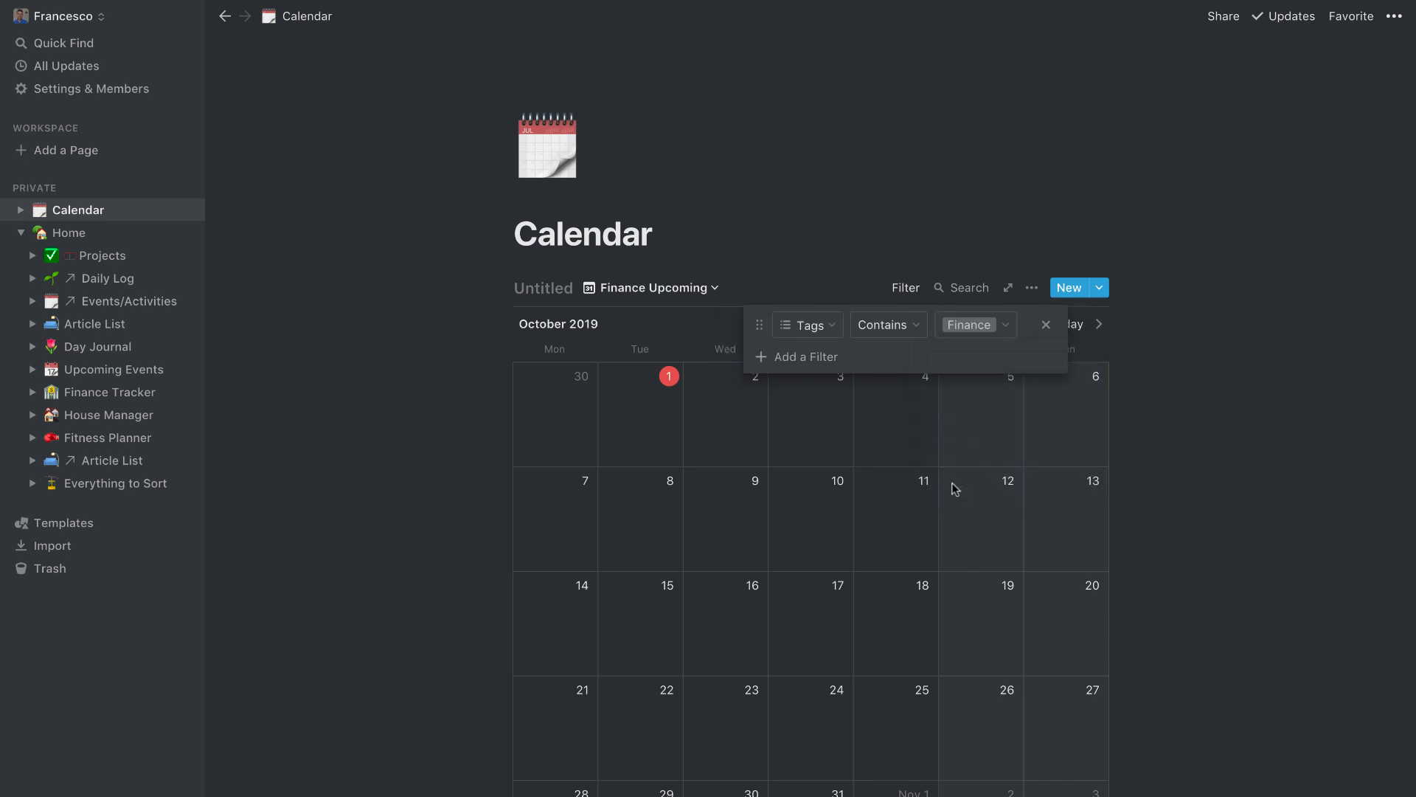
pyautogui.click(783, 461)
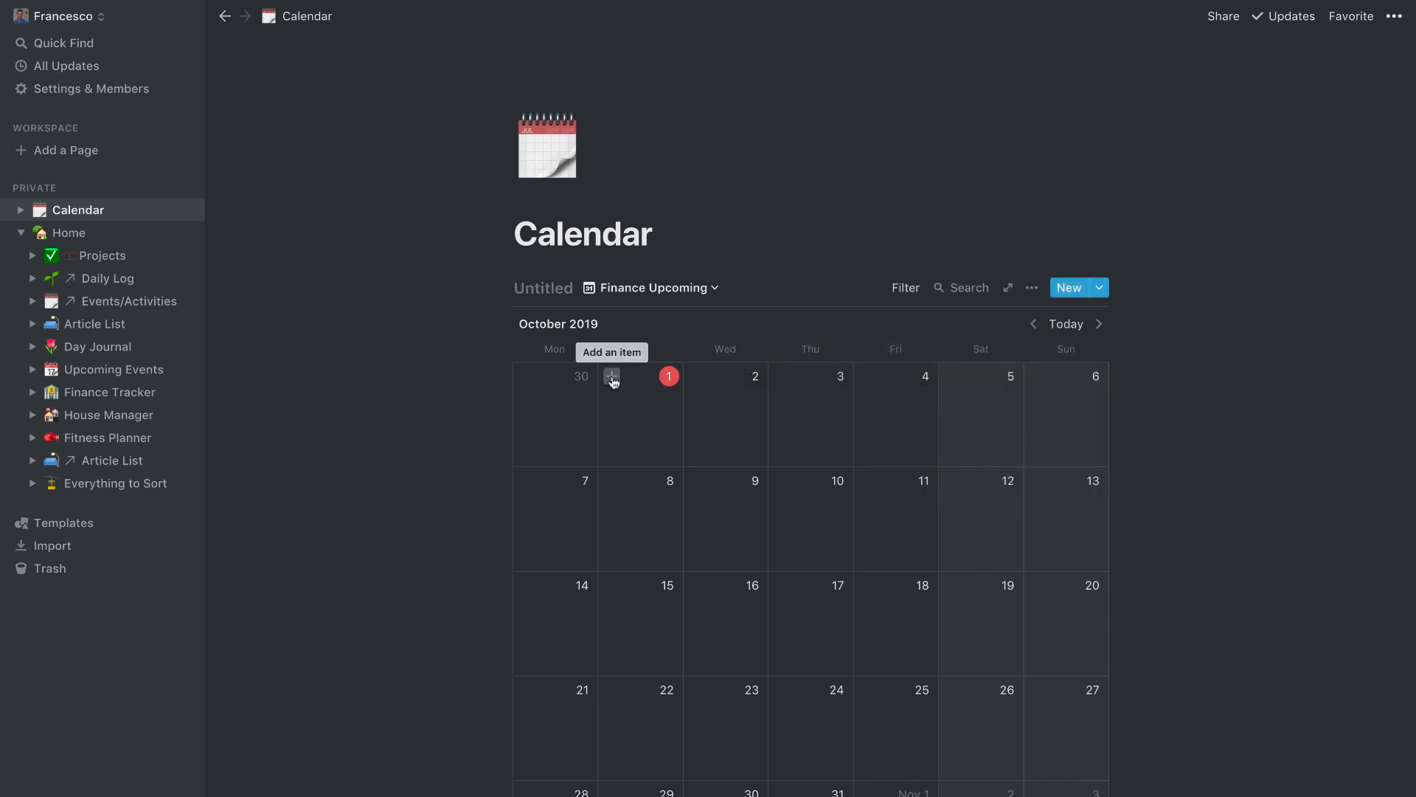
pyautogui.click(904, 287)
pyautogui.click(1049, 322)
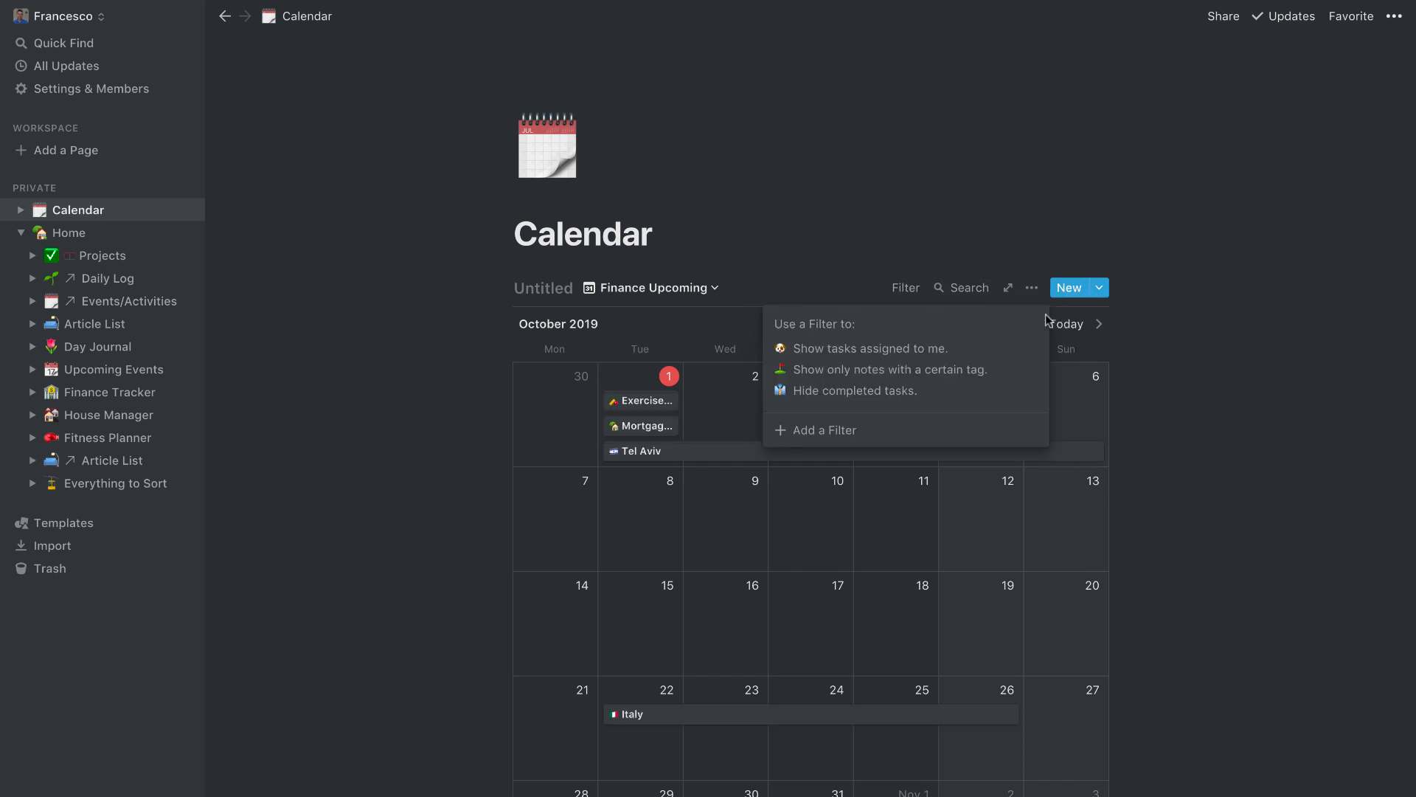
# Step: Add the Finance tag to the Mortgage Bill entry on October 1 and close the entry
pyautogui.click(633, 426)
pyautogui.click(633, 426)
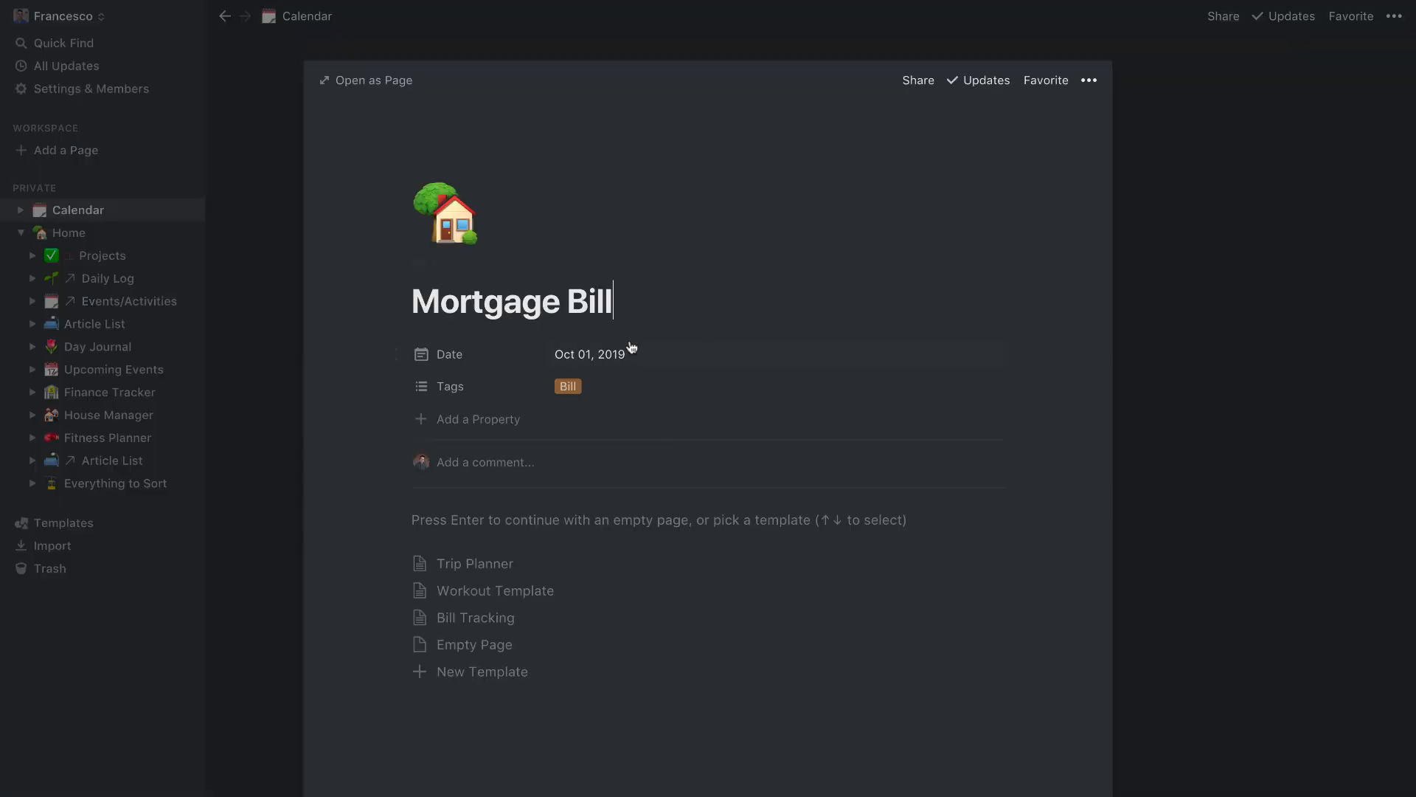
pyautogui.click(590, 386)
pyautogui.click(604, 511)
pyautogui.click(683, 335)
pyautogui.click(1228, 259)
# Step: Filter the Finance Upcoming view to entries whose Tags contain Finance
pyautogui.click(1037, 287)
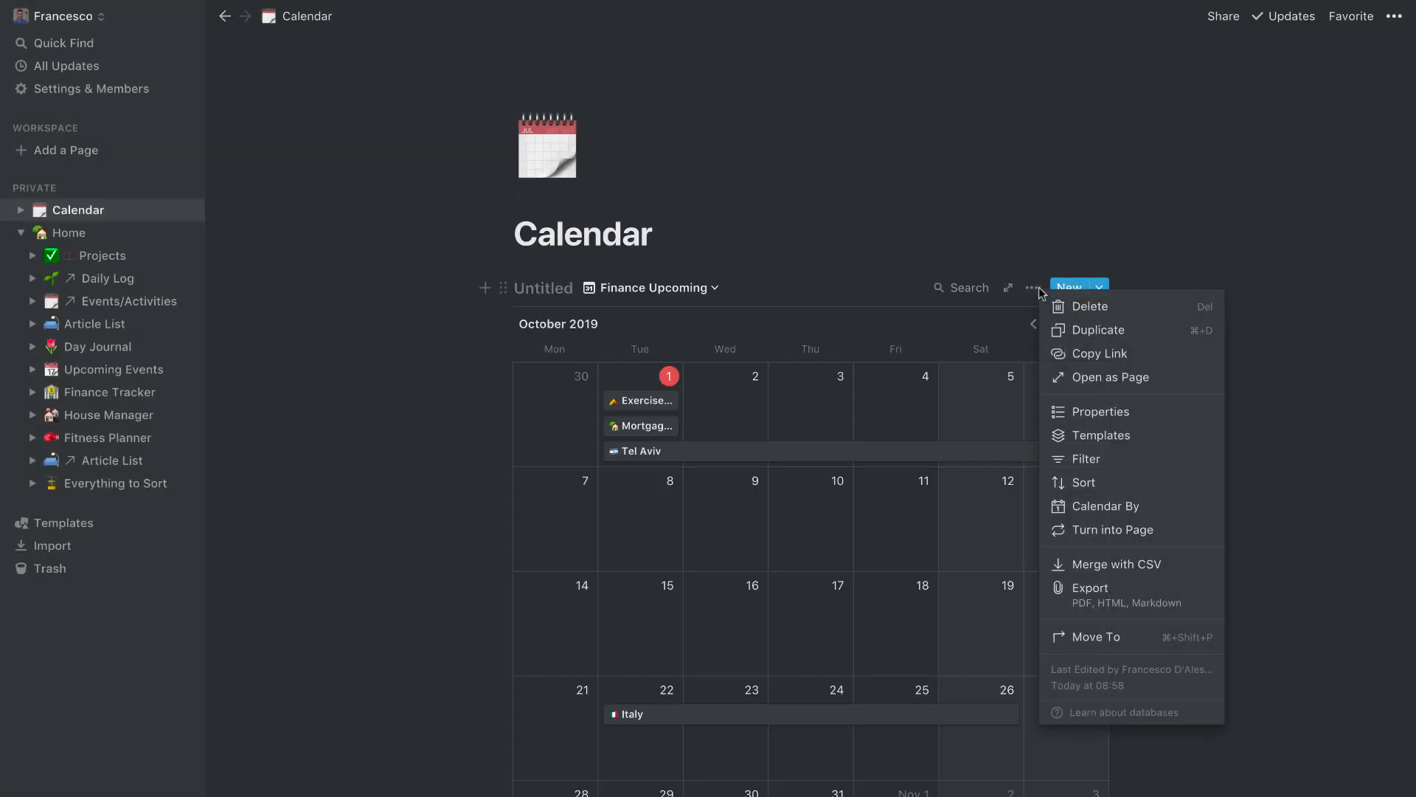
pyautogui.click(1083, 460)
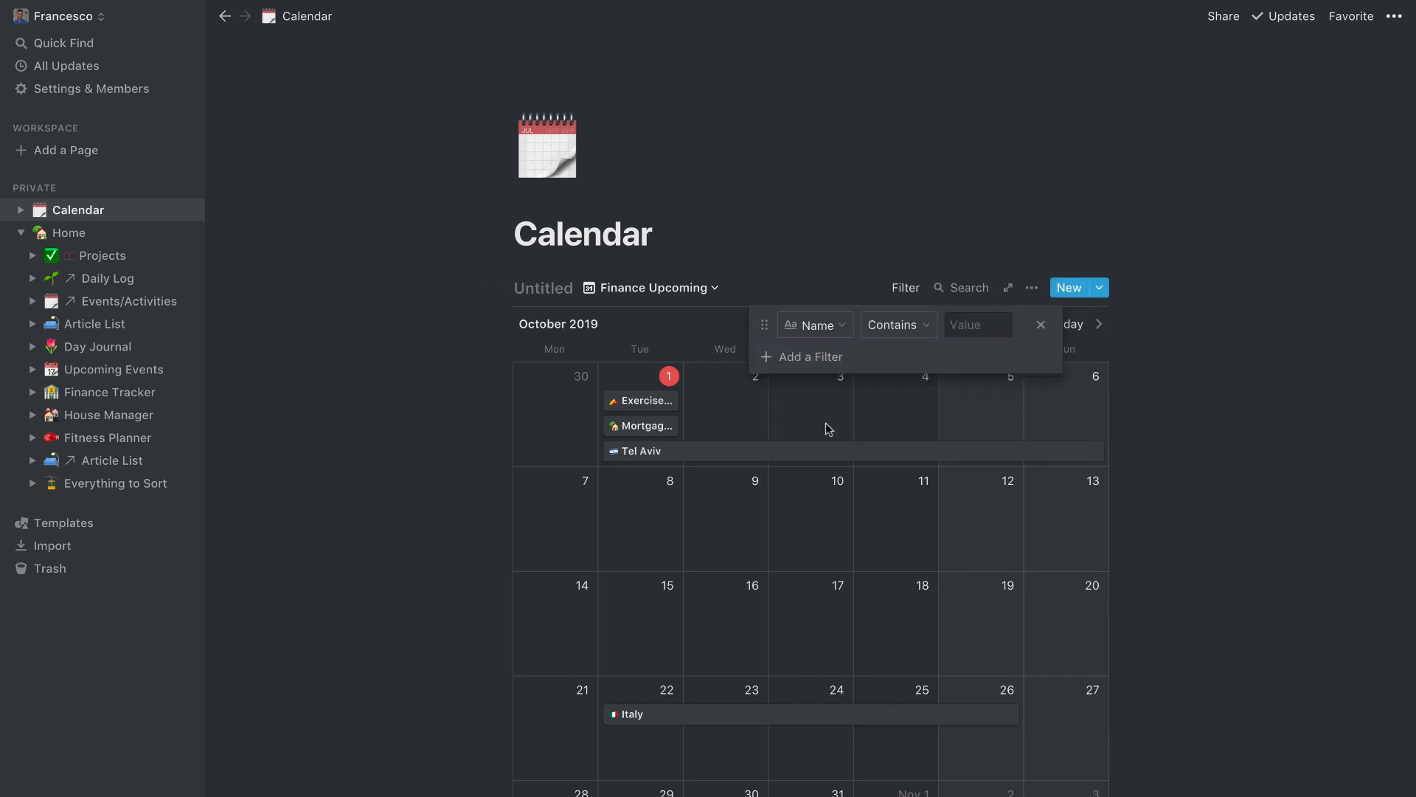
pyautogui.click(812, 338)
pyautogui.click(804, 440)
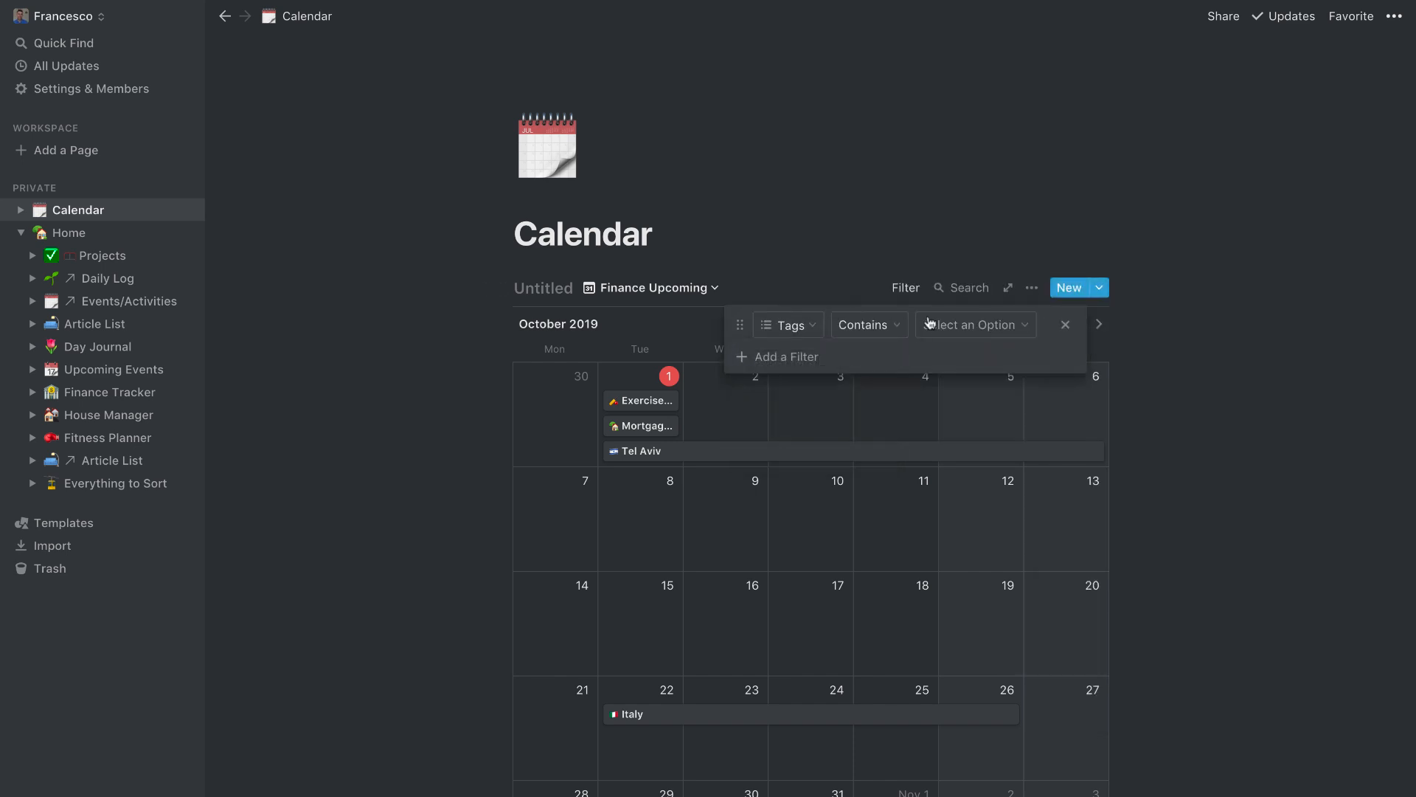
pyautogui.click(959, 325)
pyautogui.click(971, 489)
pyautogui.click(728, 448)
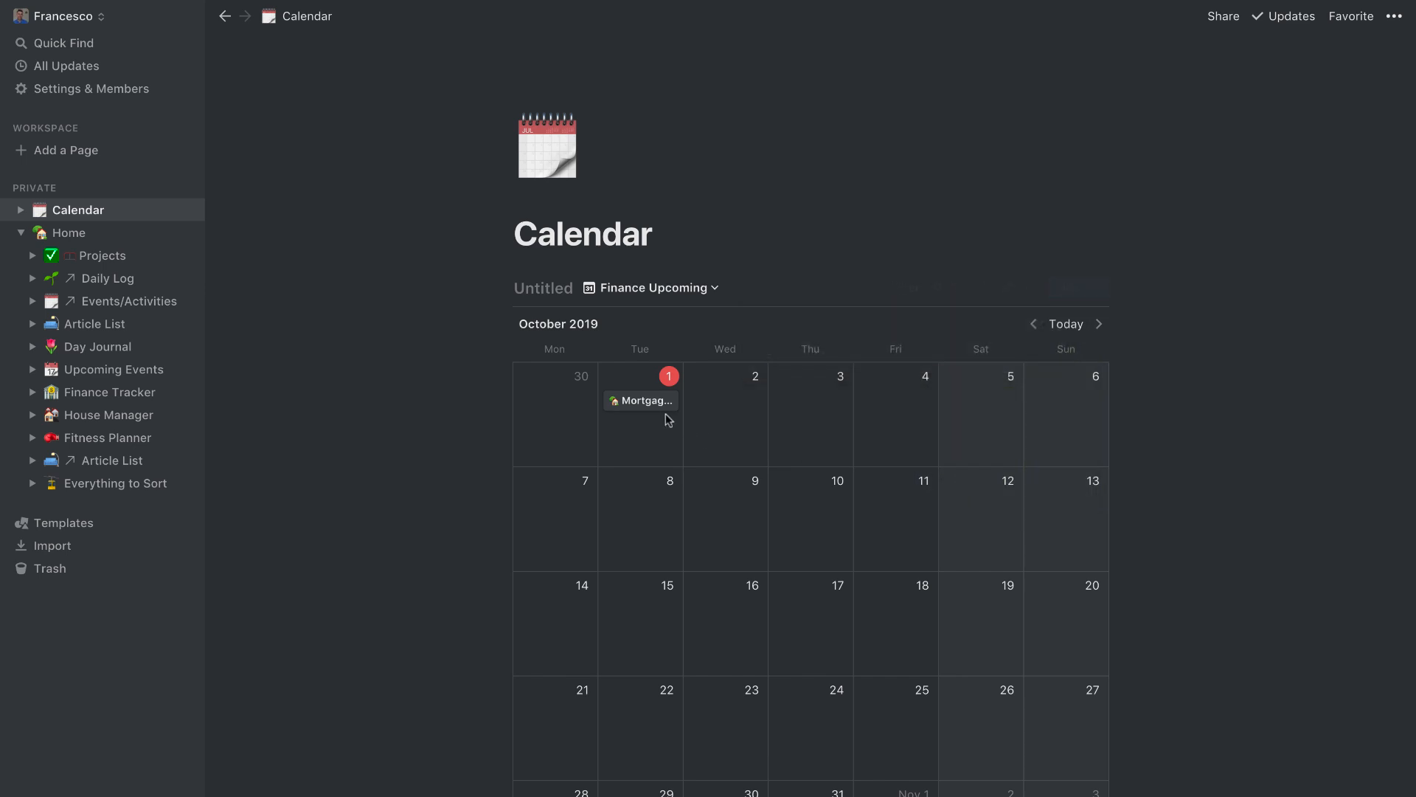
# Step: Apply the Bill Tracking template to the Mortgage Bill entry and end its Account Taken bullet with "Current" in bold
pyautogui.click(652, 402)
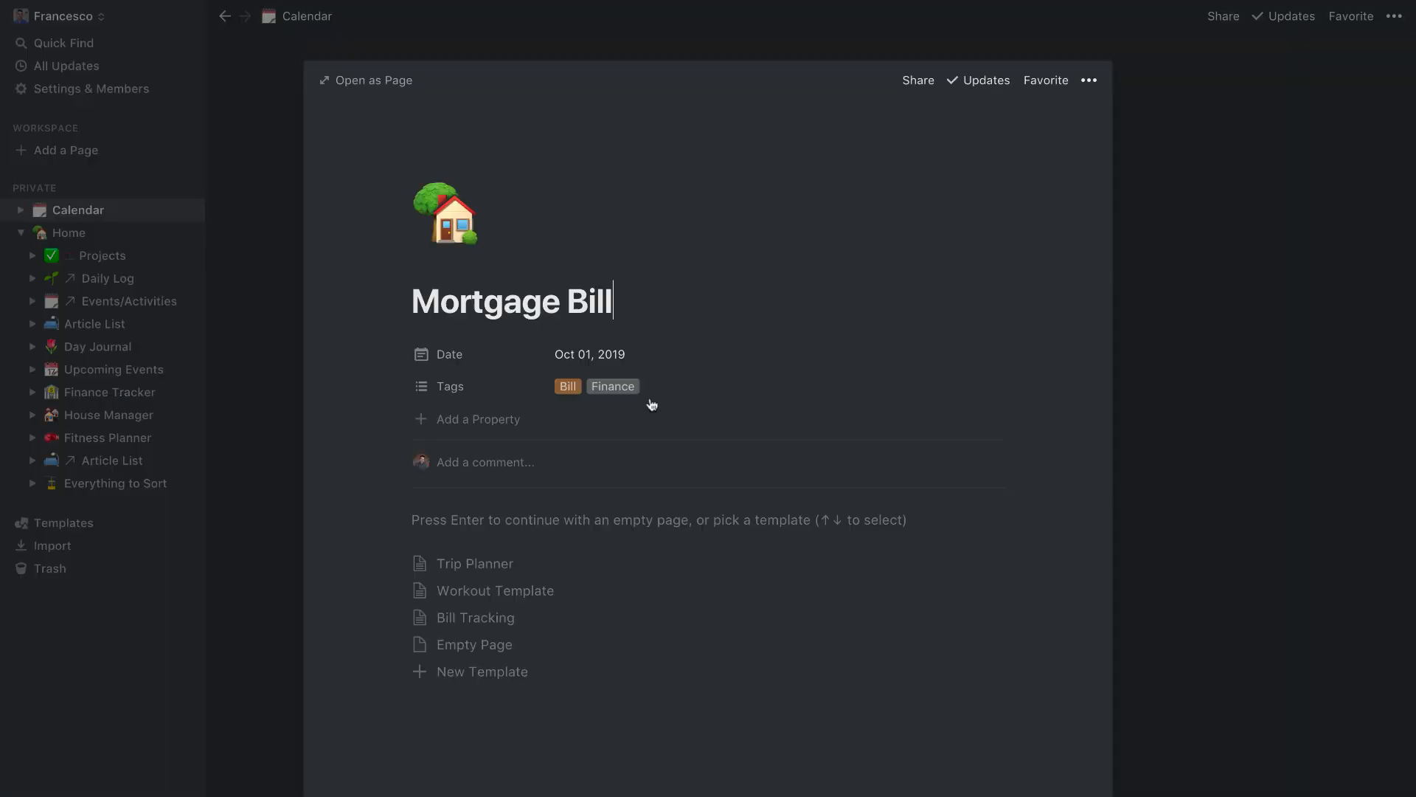
pyautogui.click(509, 624)
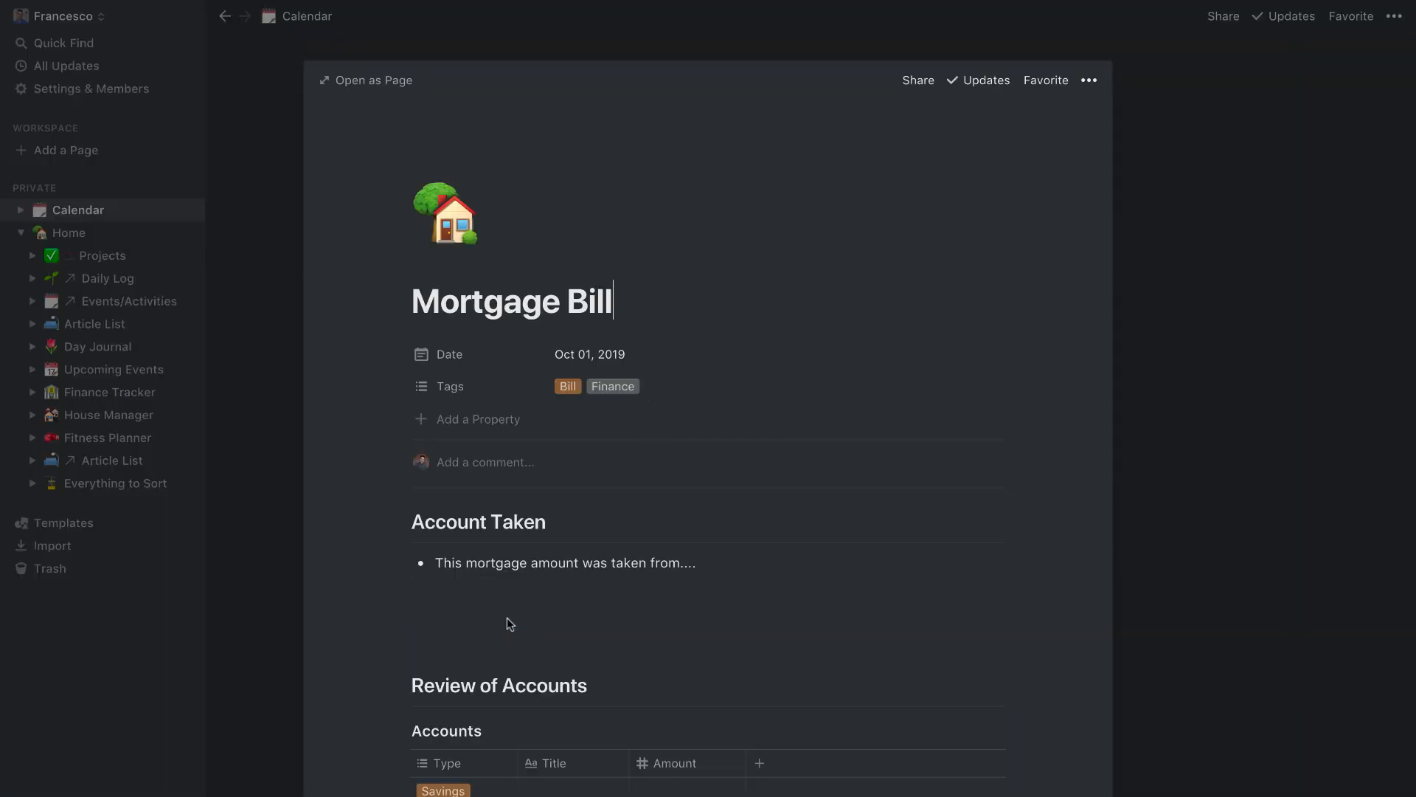
pyautogui.scroll(-2, 509, 620)
pyautogui.moveTo(683, 409); pyautogui.dragTo(739, 407)
pyautogui.press('BackSpace')
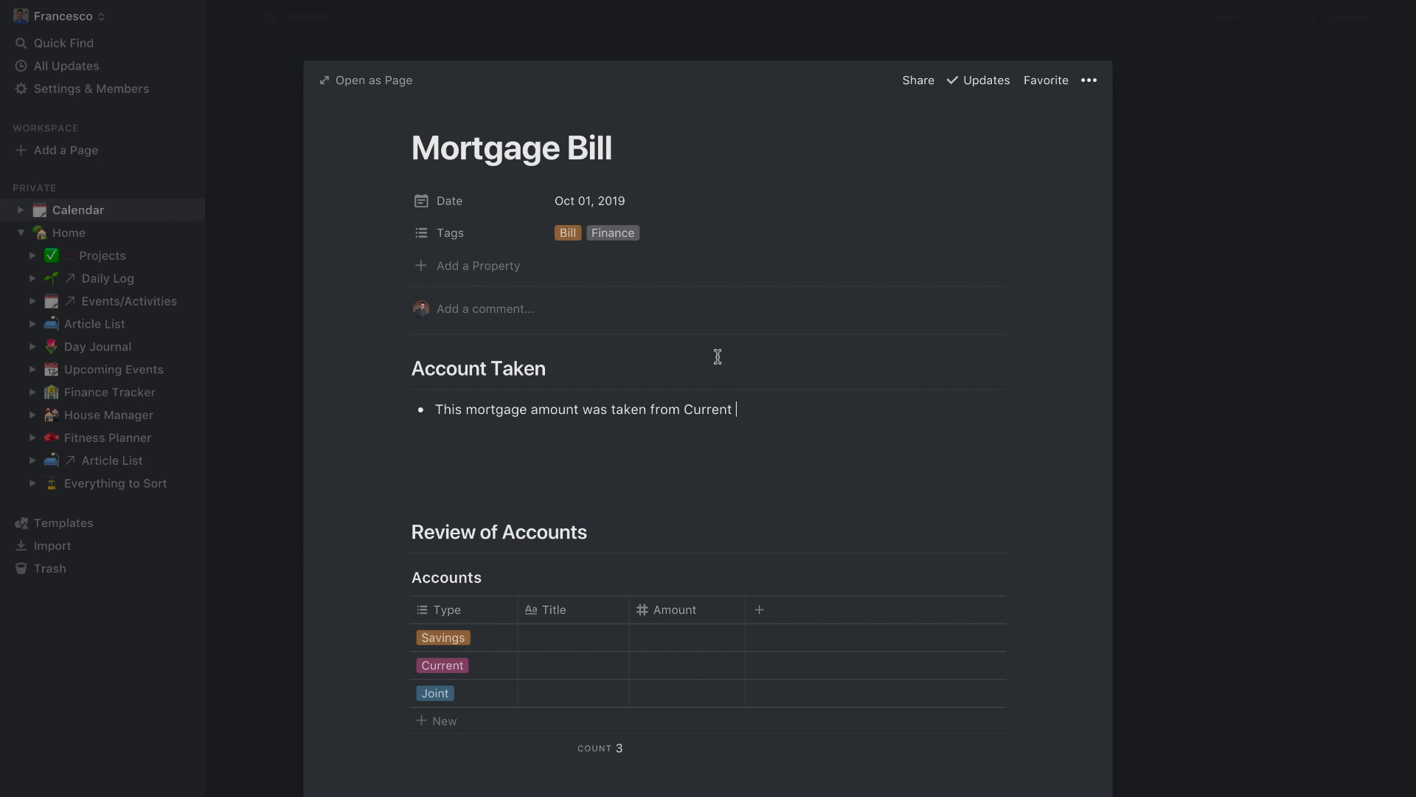
pyautogui.doubleClick(708, 410)
pyautogui.click(716, 438)
# Step: Place the Title column after Amount in the Accounts table, rename it Notes and widen it
pyautogui.scroll(-1, 612, 546)
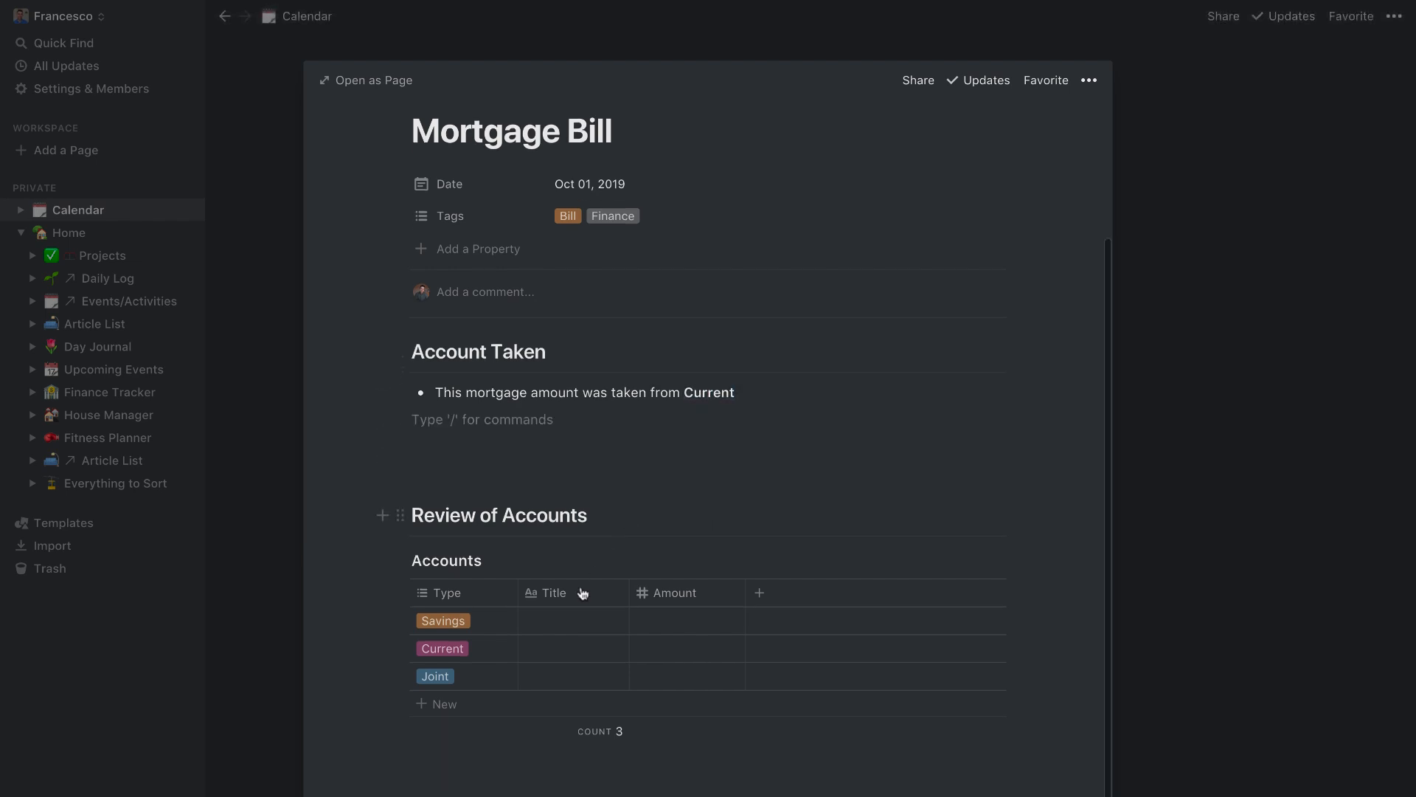
pyautogui.click(595, 626)
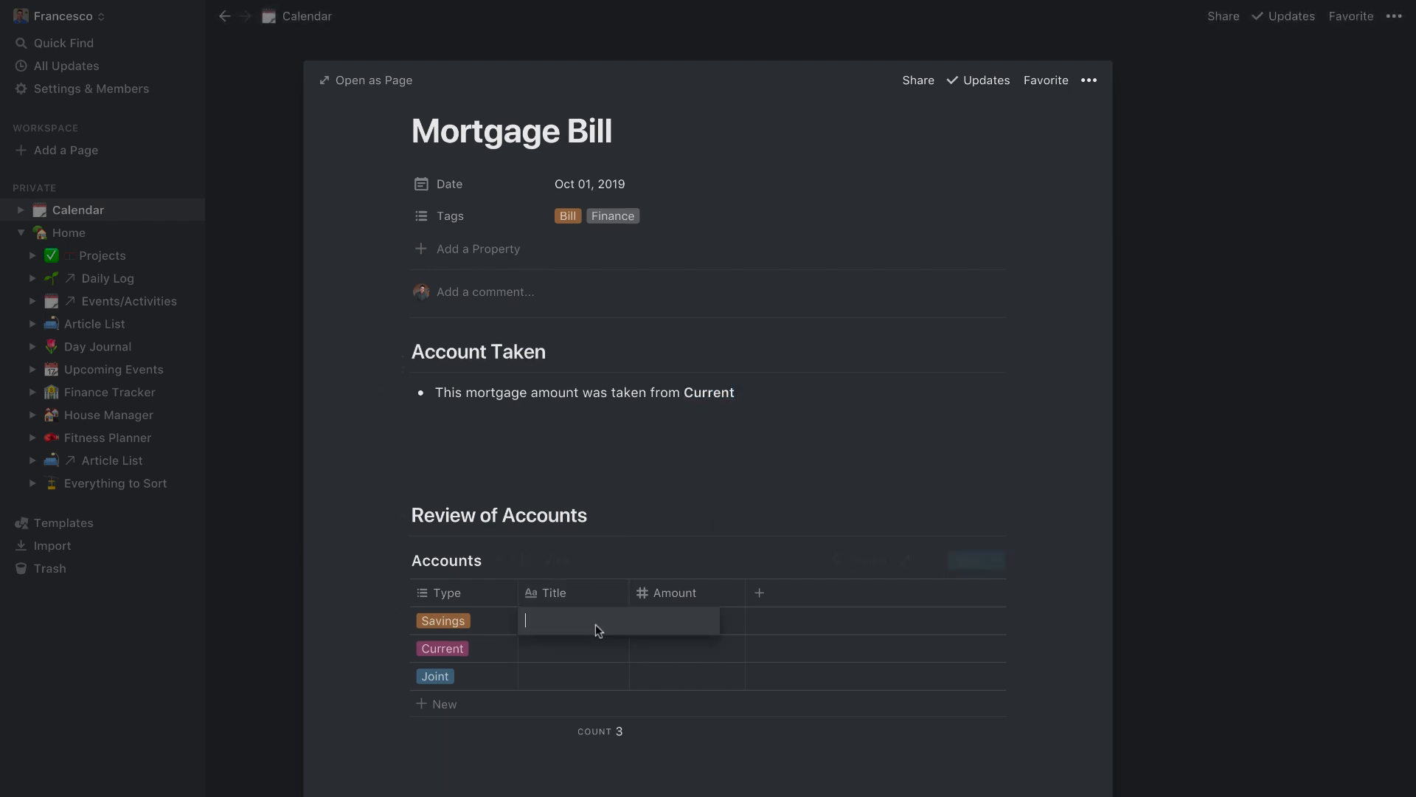
pyautogui.moveTo(583, 592); pyautogui.dragTo(776, 594)
pyautogui.click(667, 592)
pyautogui.write('Notes')
pyautogui.press('Return')
pyautogui.moveTo(747, 592); pyautogui.dragTo(933, 592)
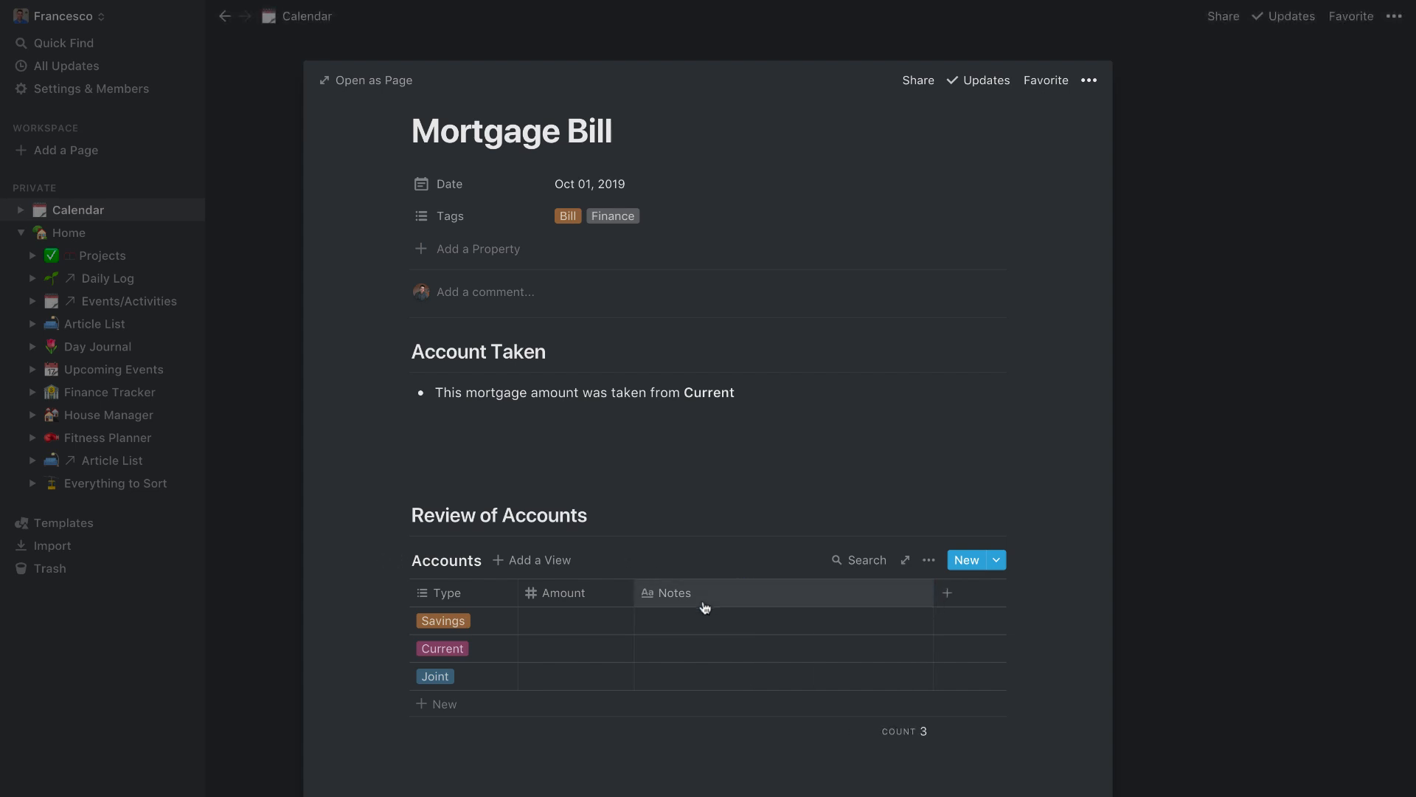
# Step: Enter the amounts 3000 for Savings, 1000 for Current and 1000 for Joint, and calculate the Amount column's sum
pyautogui.click(558, 620)
pyautogui.write('3000')
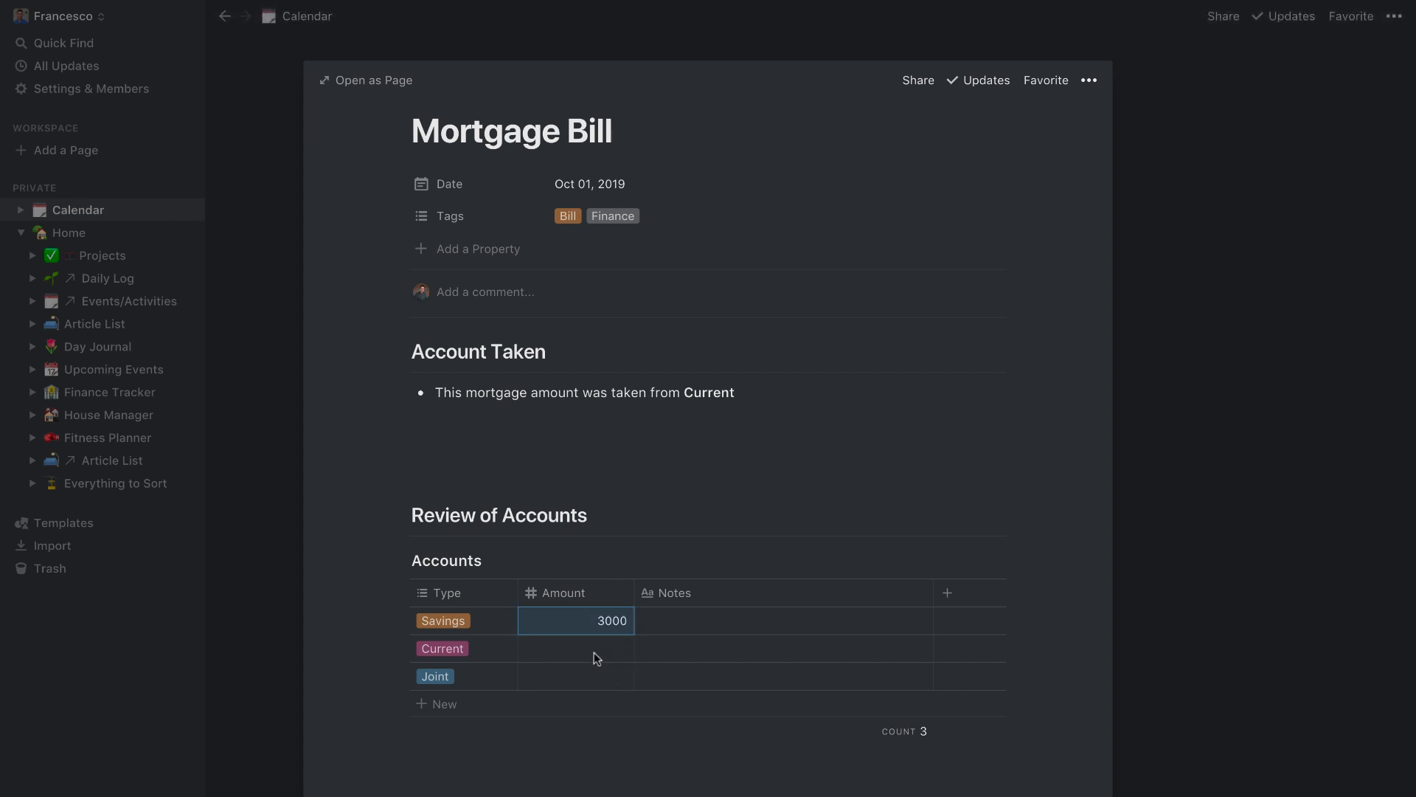
pyautogui.click(593, 648)
pyautogui.write('1000')
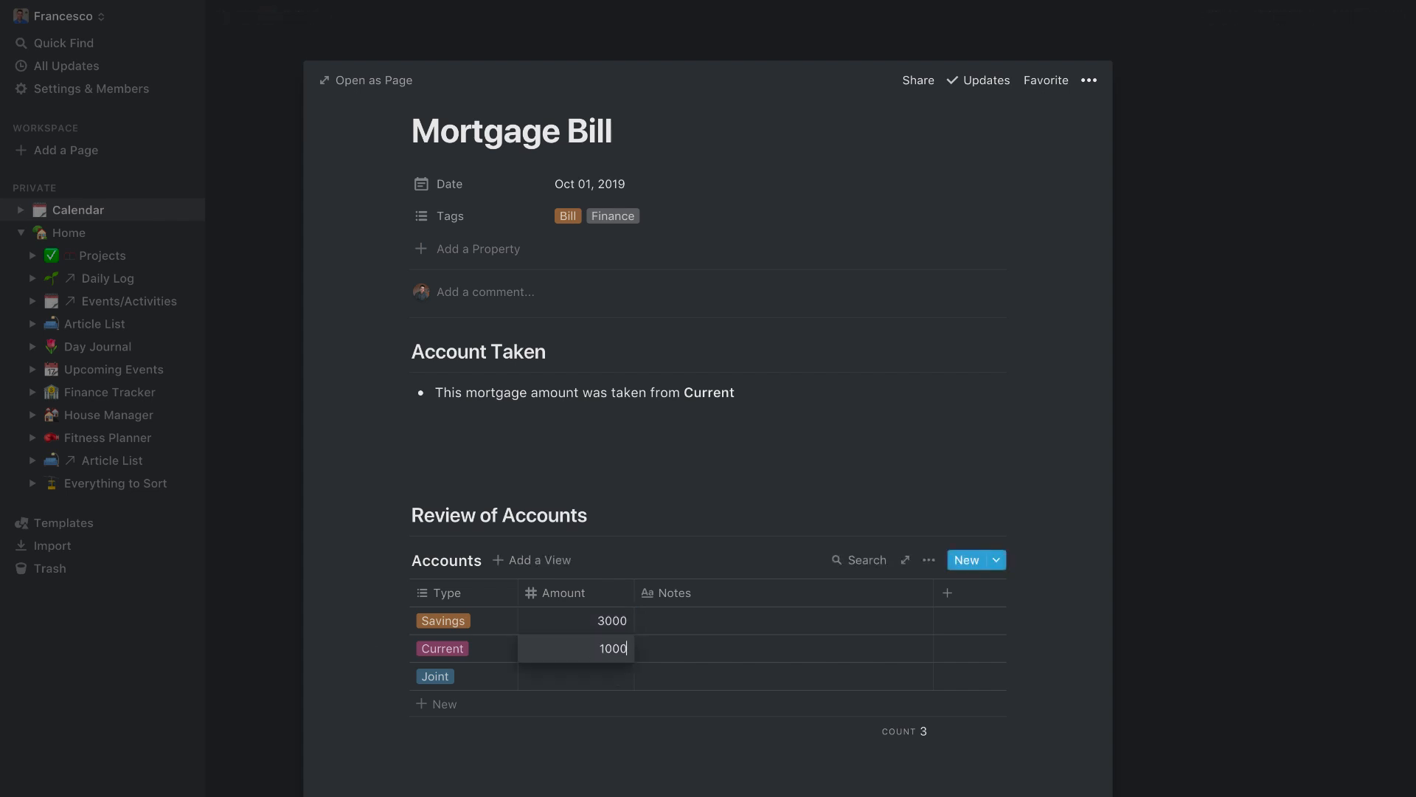
pyautogui.press('Tab')
pyautogui.click(595, 675)
pyautogui.write('1000')
pyautogui.press('Escape')
pyautogui.click(687, 765)
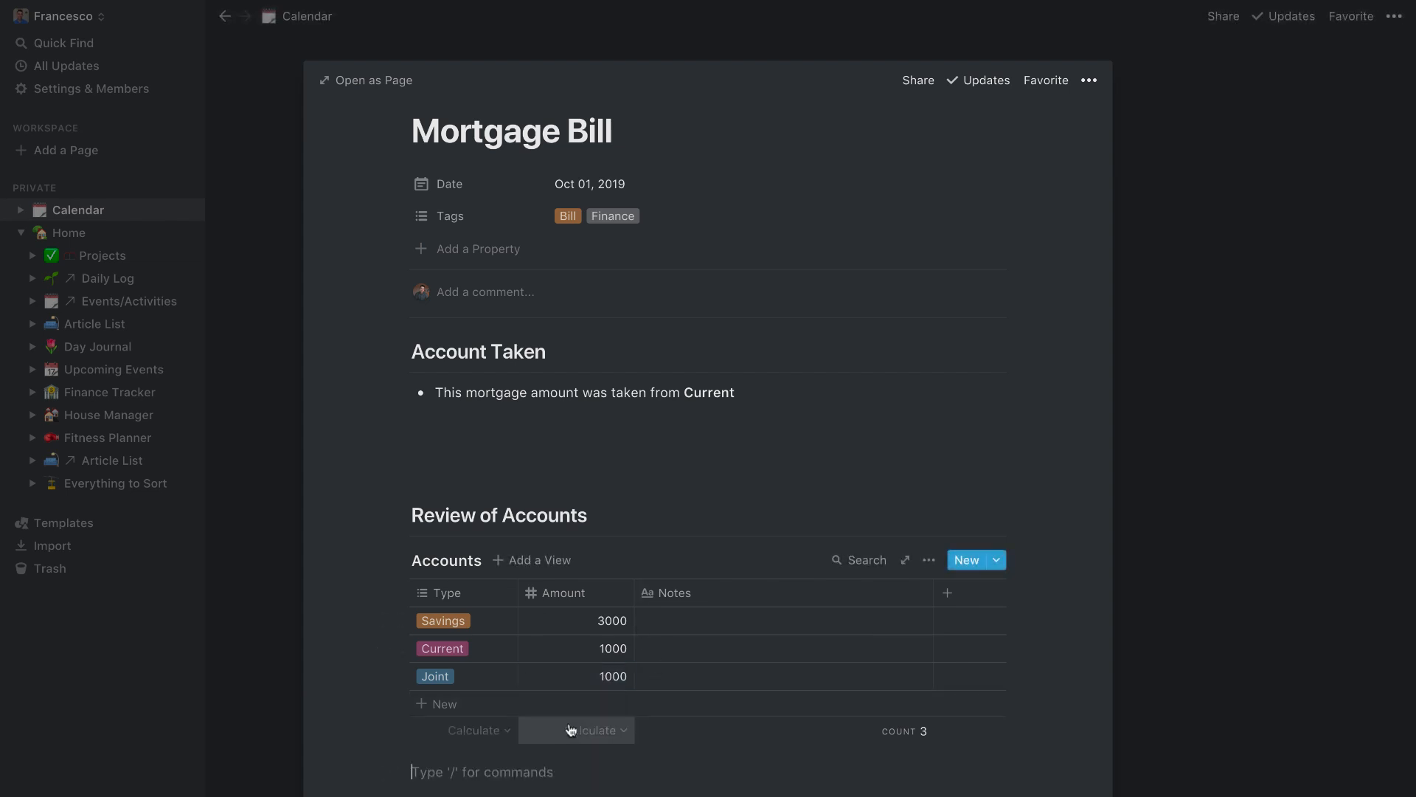
pyautogui.click(588, 732)
pyautogui.click(546, 590)
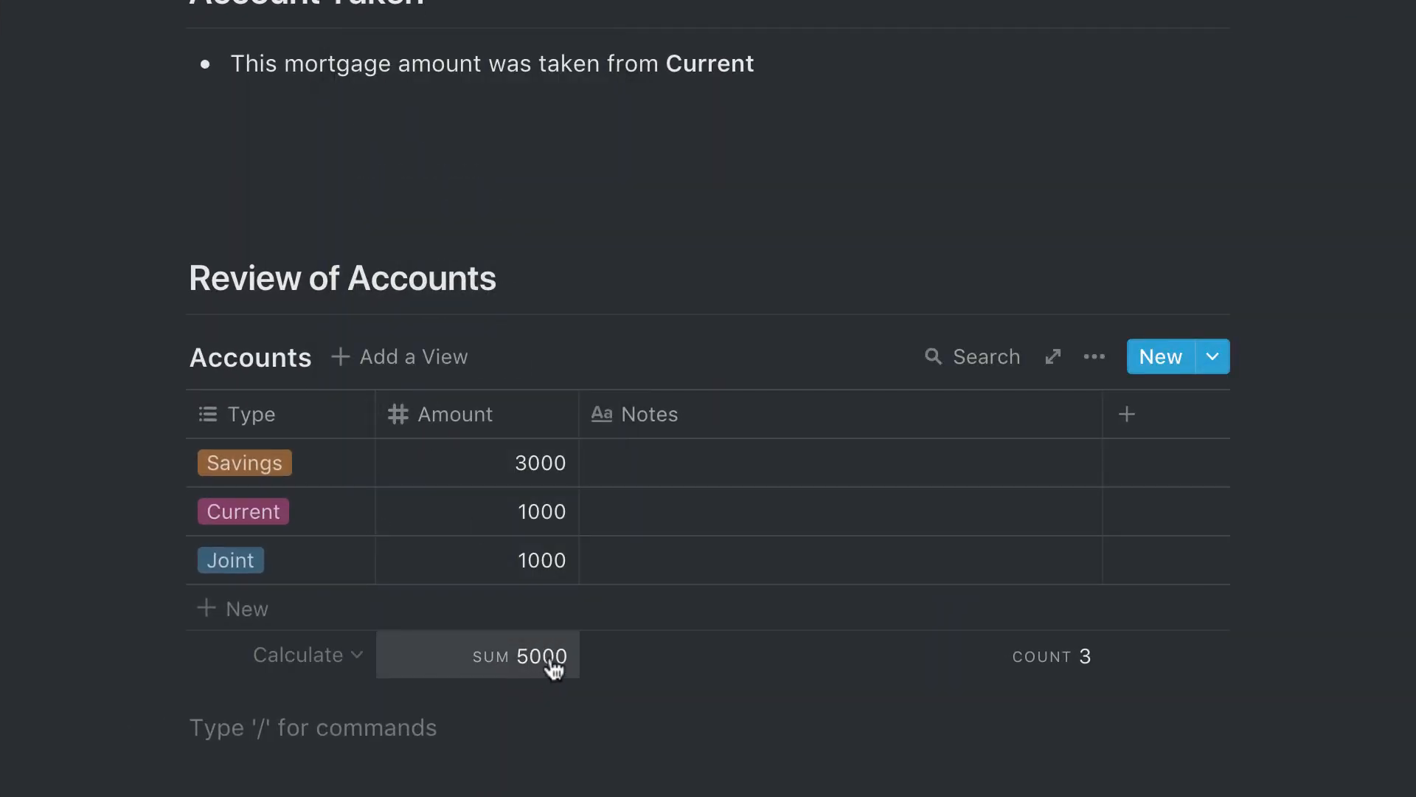
# Step: Enter the note "Aim for 3500 by next review" for the Savings account and close the Mortgage Bill entry
pyautogui.click(639, 462)
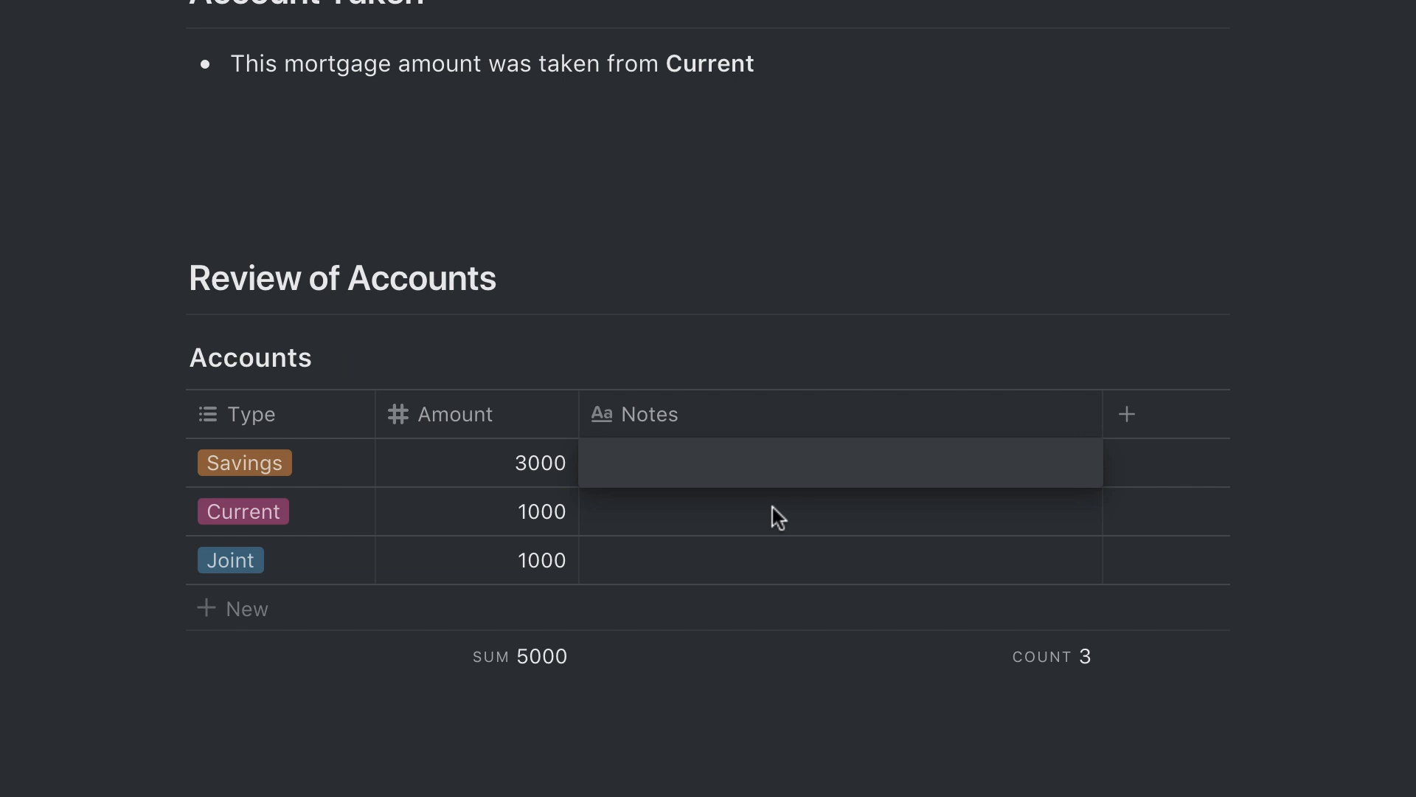
pyautogui.write('Aim for 35000')
pyautogui.press('BackSpace')
pyautogui.write('by ne')
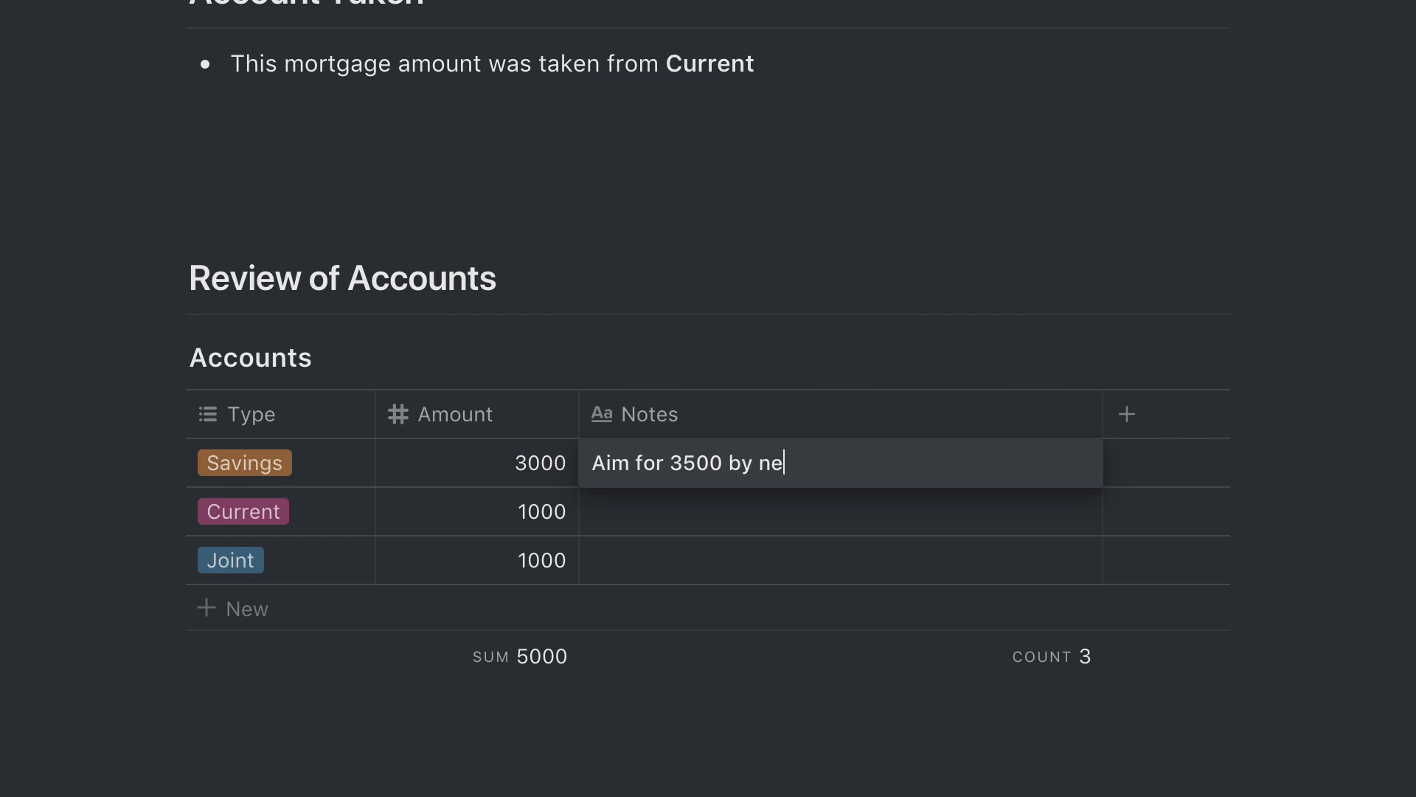
pyautogui.write('xt review')
pyautogui.press('Escape')
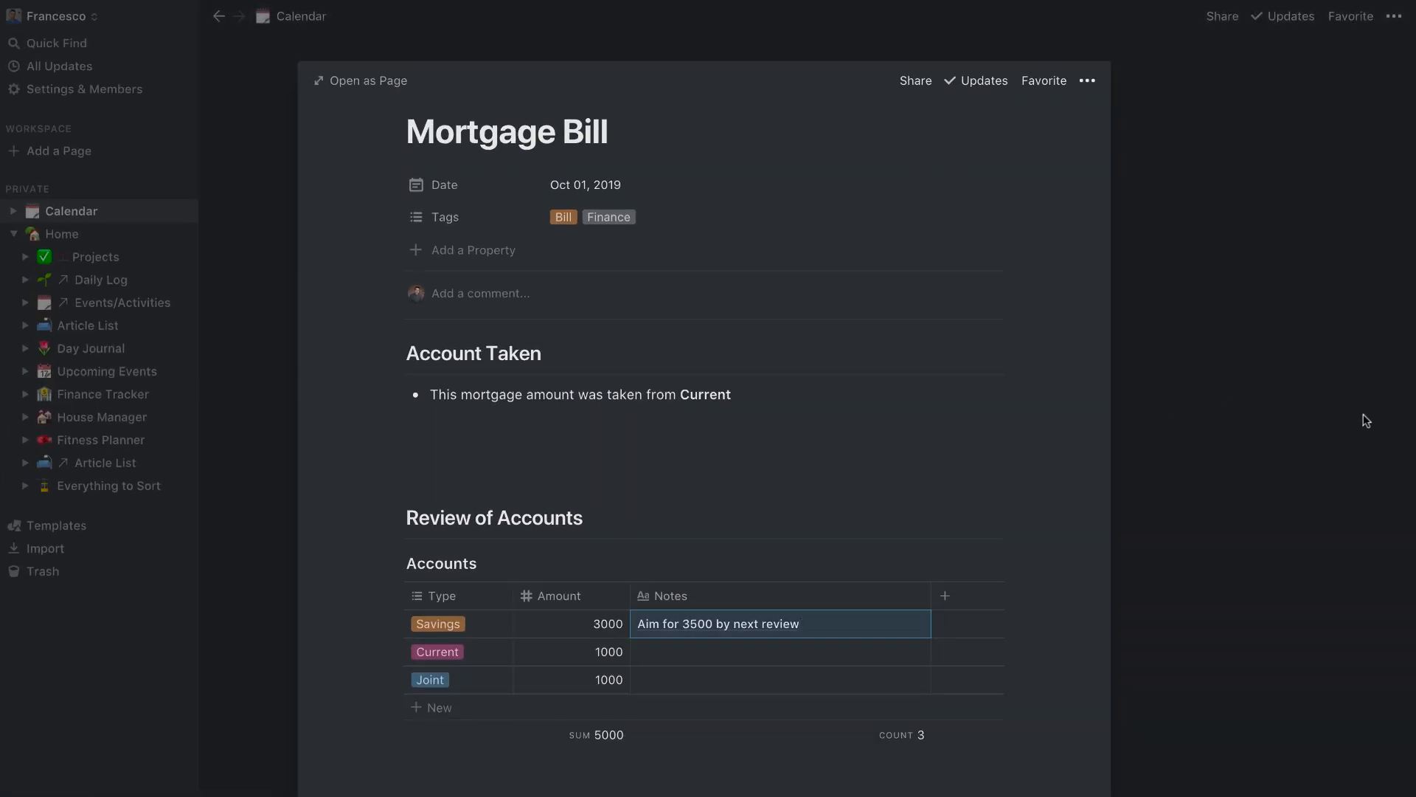
pyautogui.click(1223, 441)
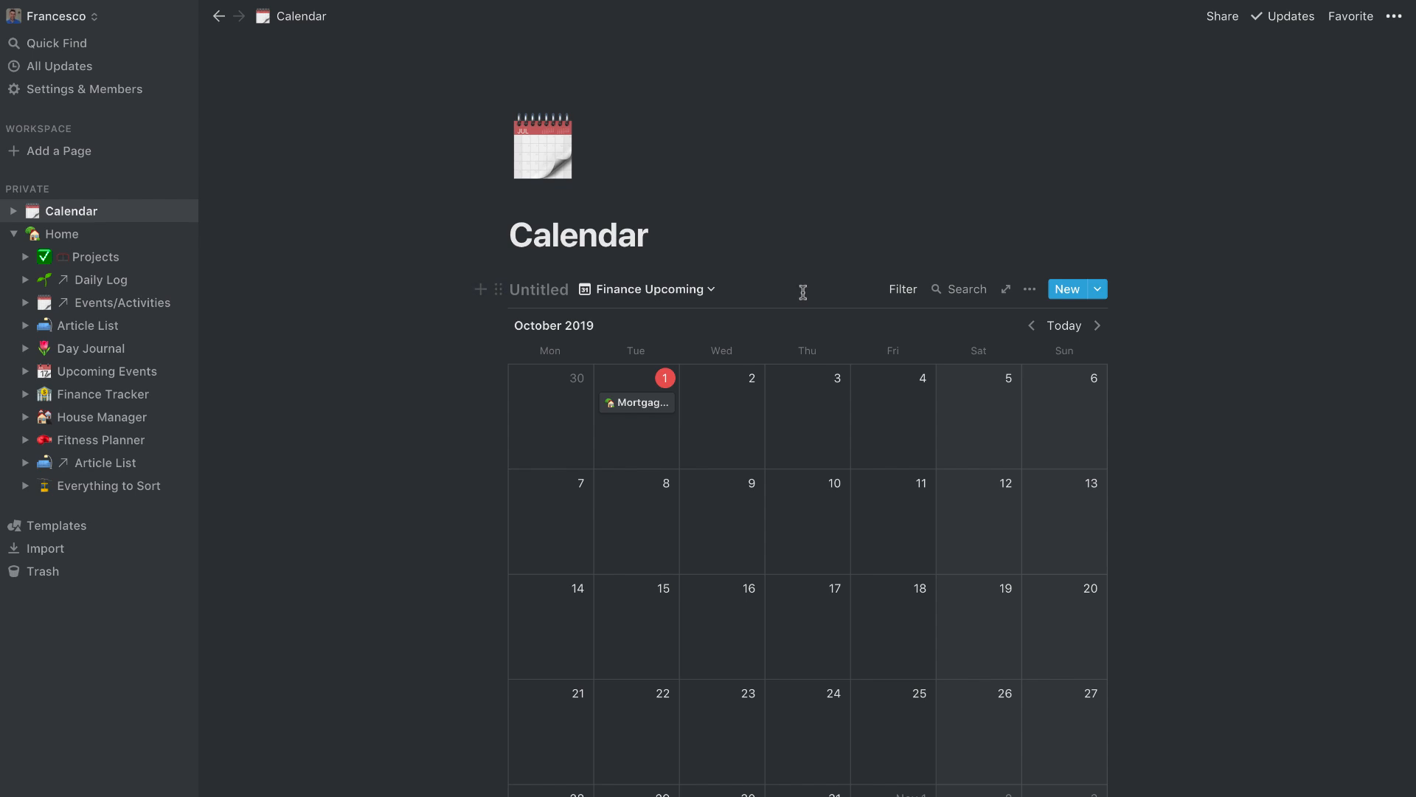
# Step: Add a Calendar-type view named Everything to the calendar database
pyautogui.click(708, 289)
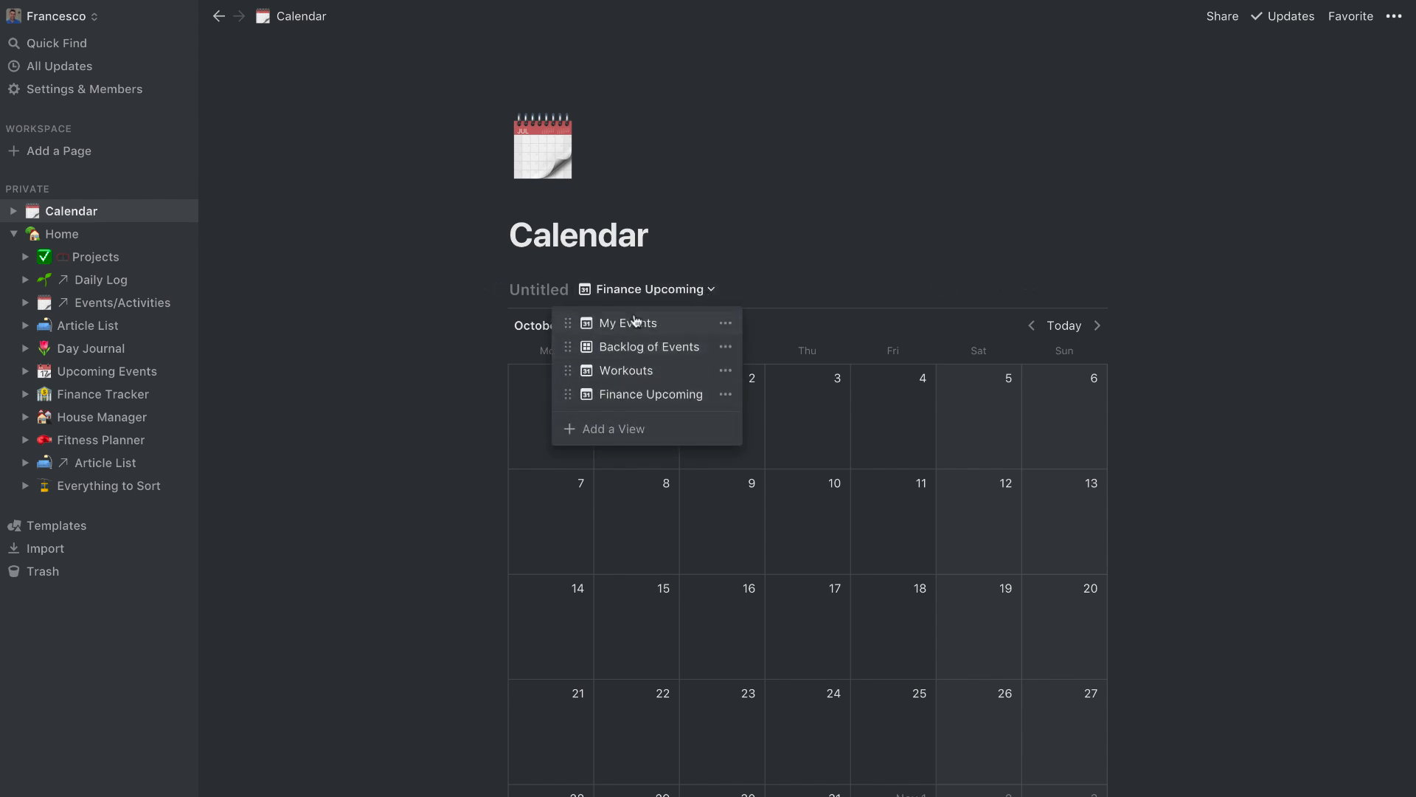
pyautogui.click(622, 435)
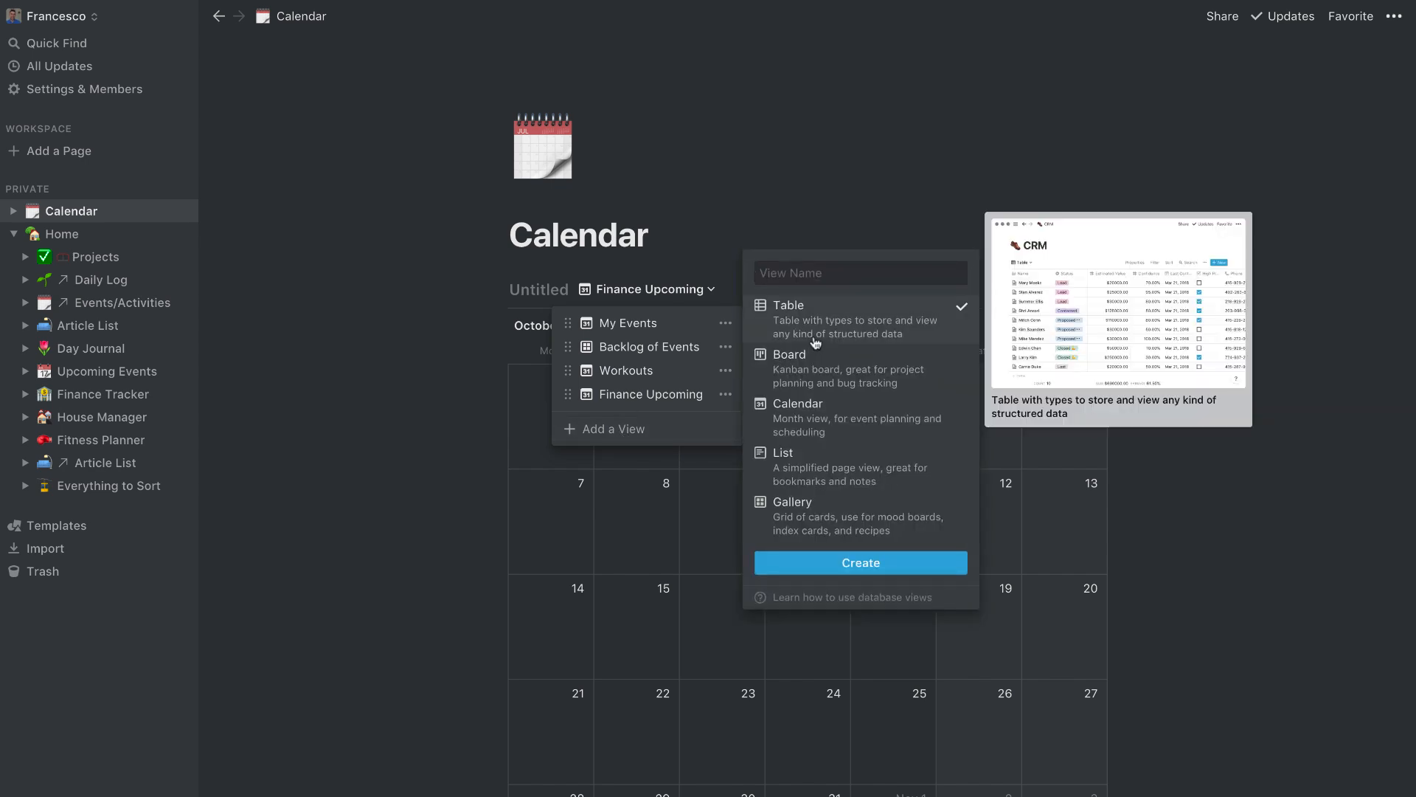
pyautogui.click(840, 307)
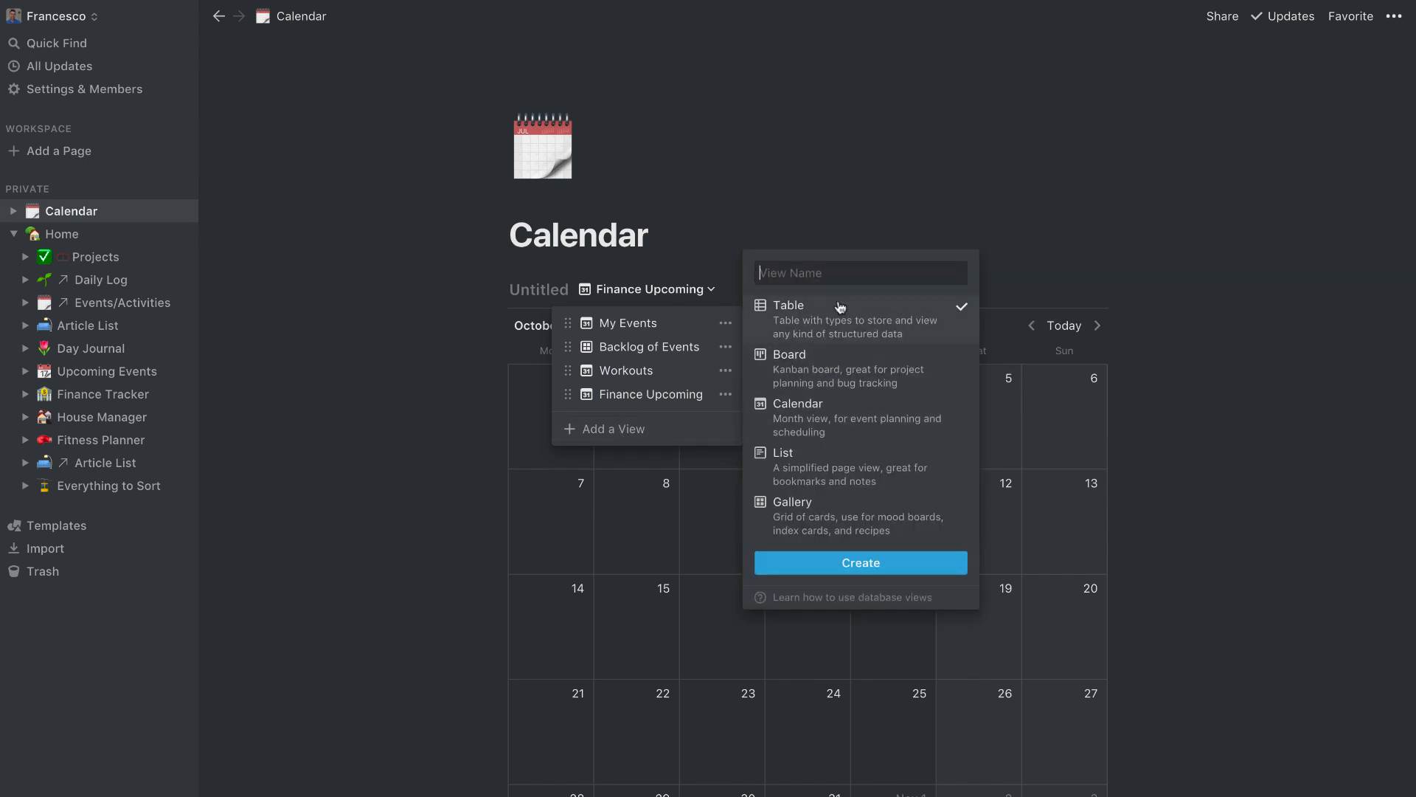
pyautogui.write('Everythi')
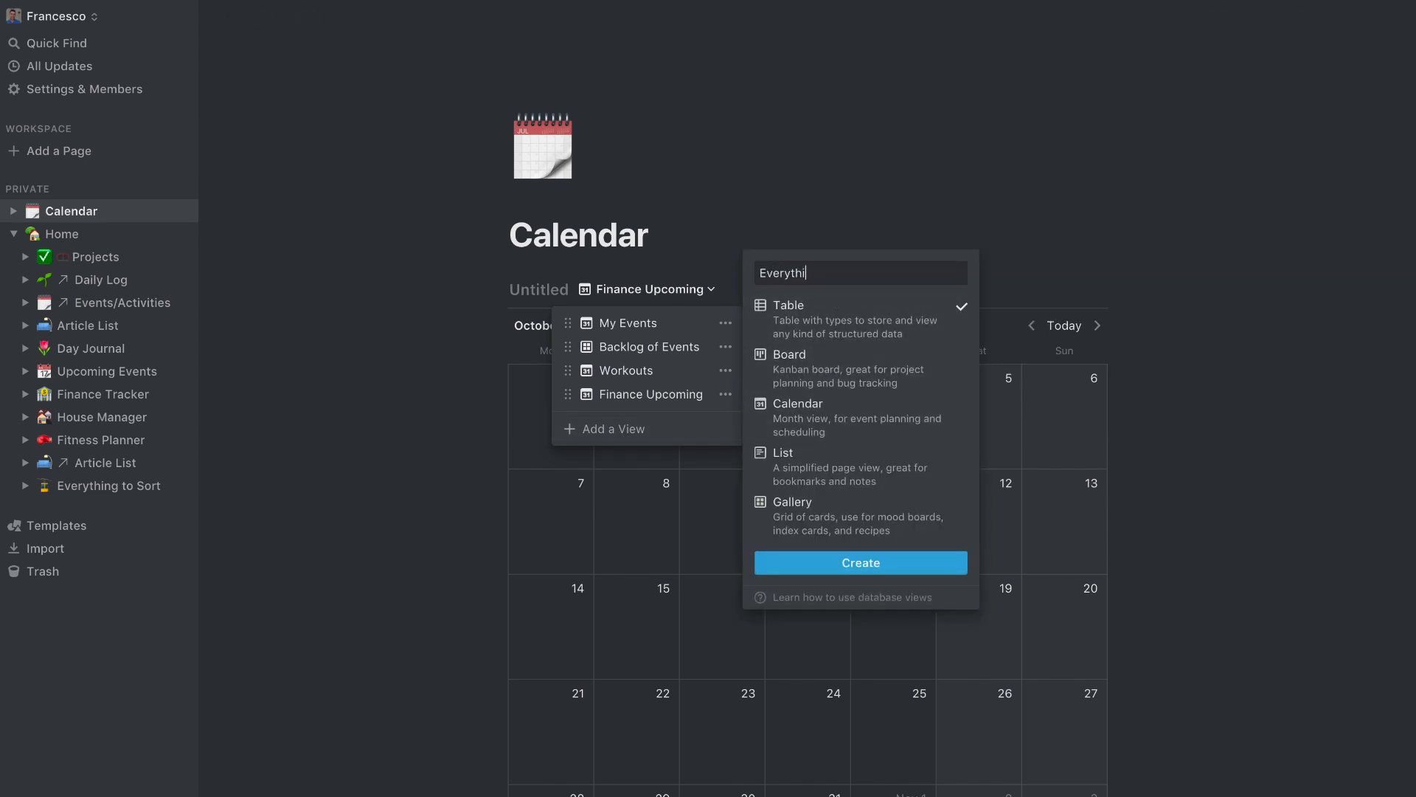
pyautogui.click(853, 426)
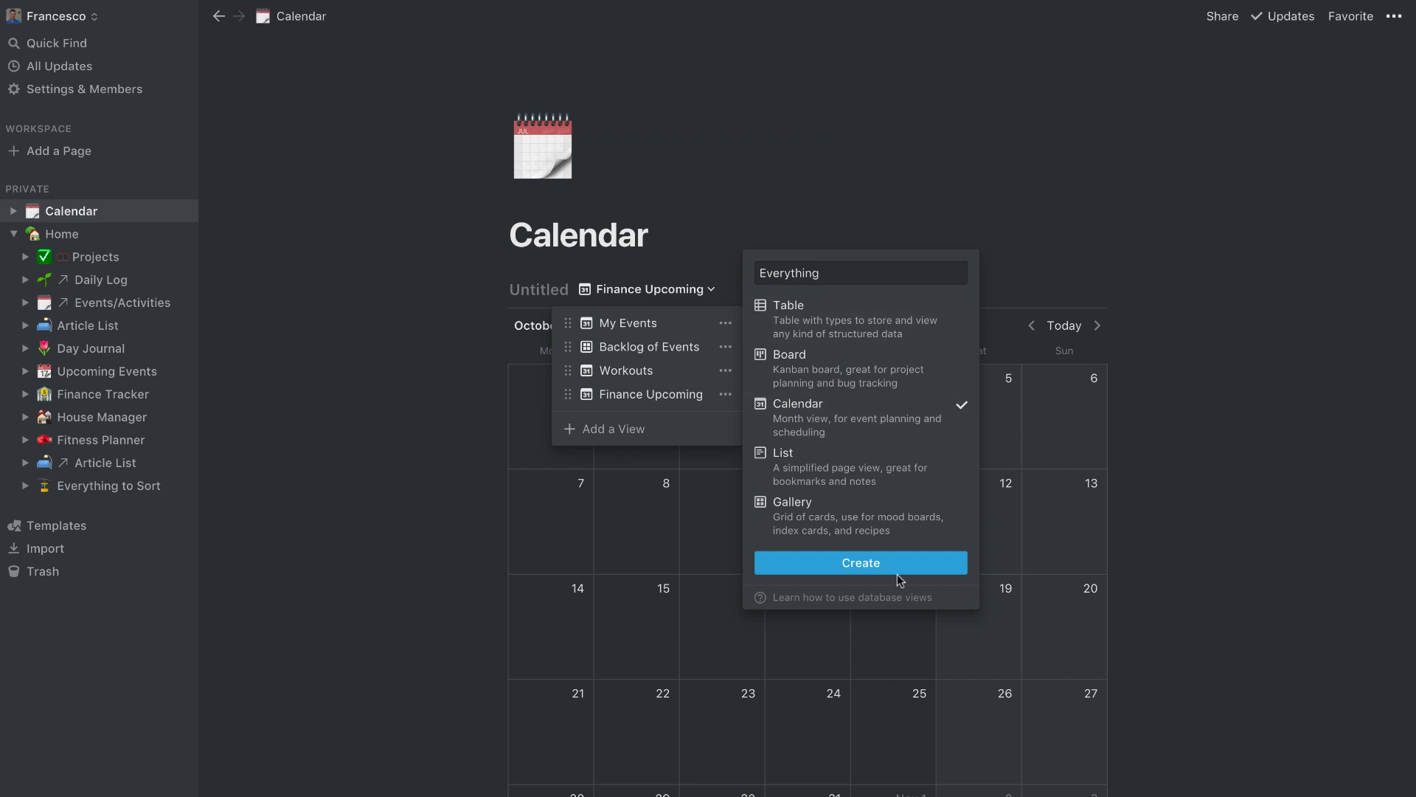
pyautogui.click(890, 567)
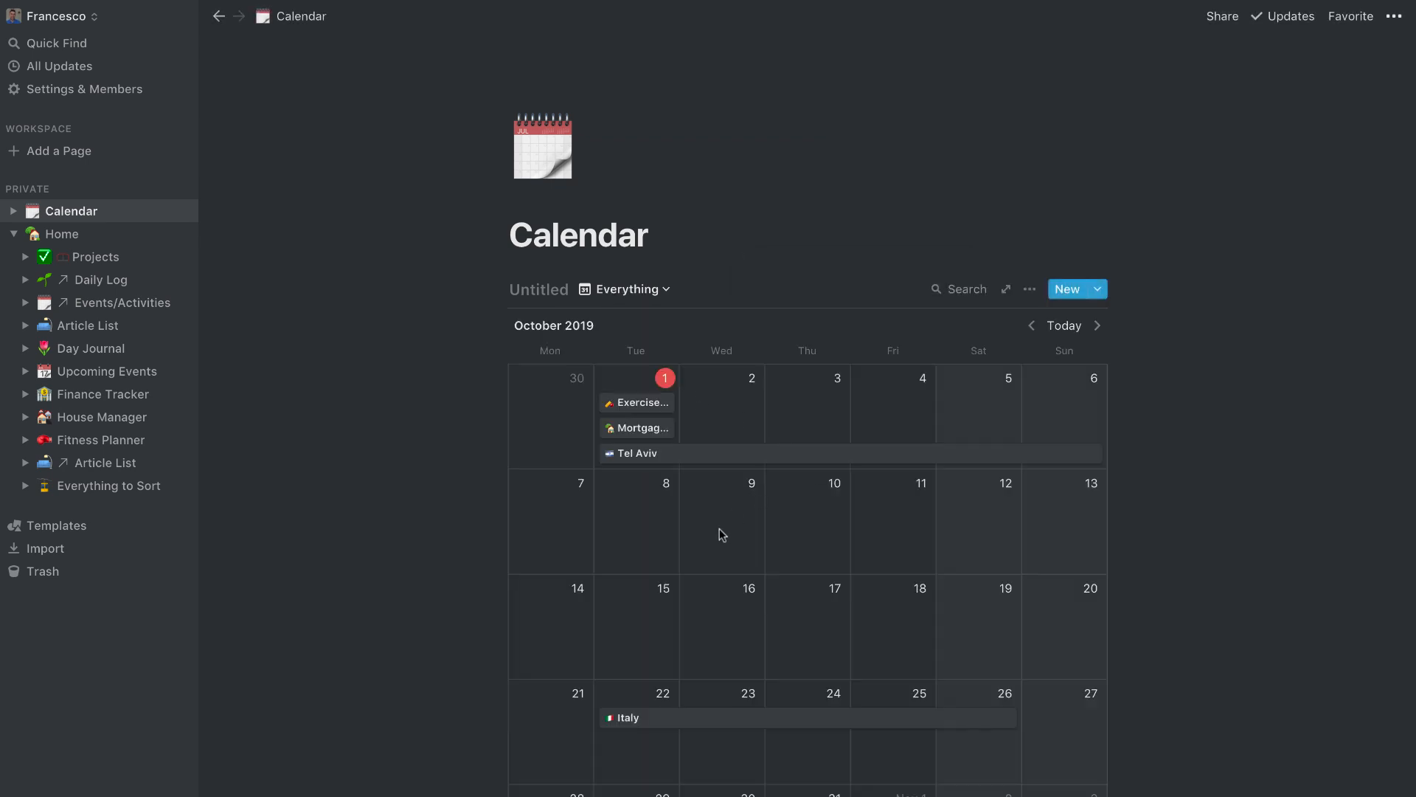
# Step: Add an unnamed Board view to the calendar database and look across its tag columns
pyautogui.scroll(-1, 719, 525)
pyautogui.scroll(-2, 707, 538)
pyautogui.scroll(2, 707, 538)
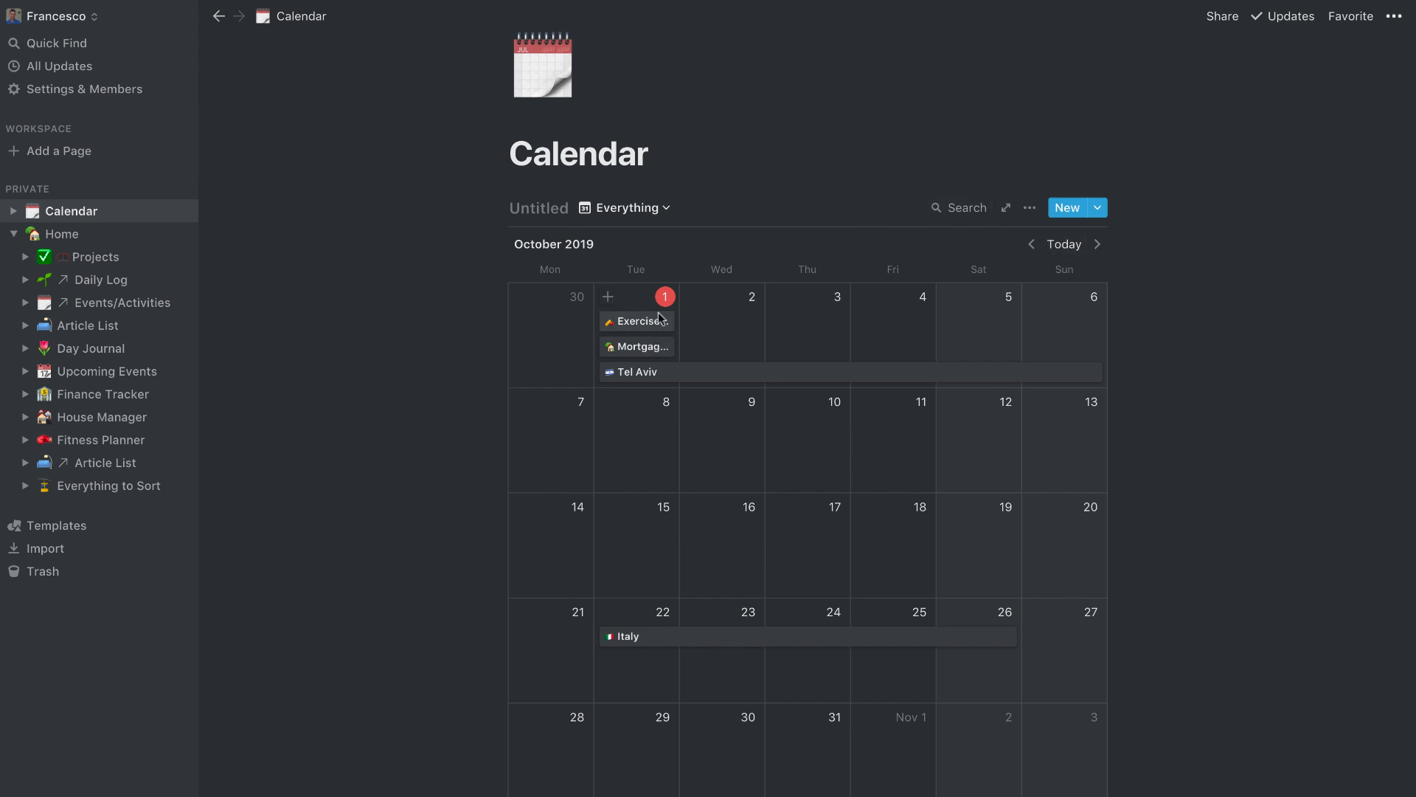
pyautogui.click(655, 214)
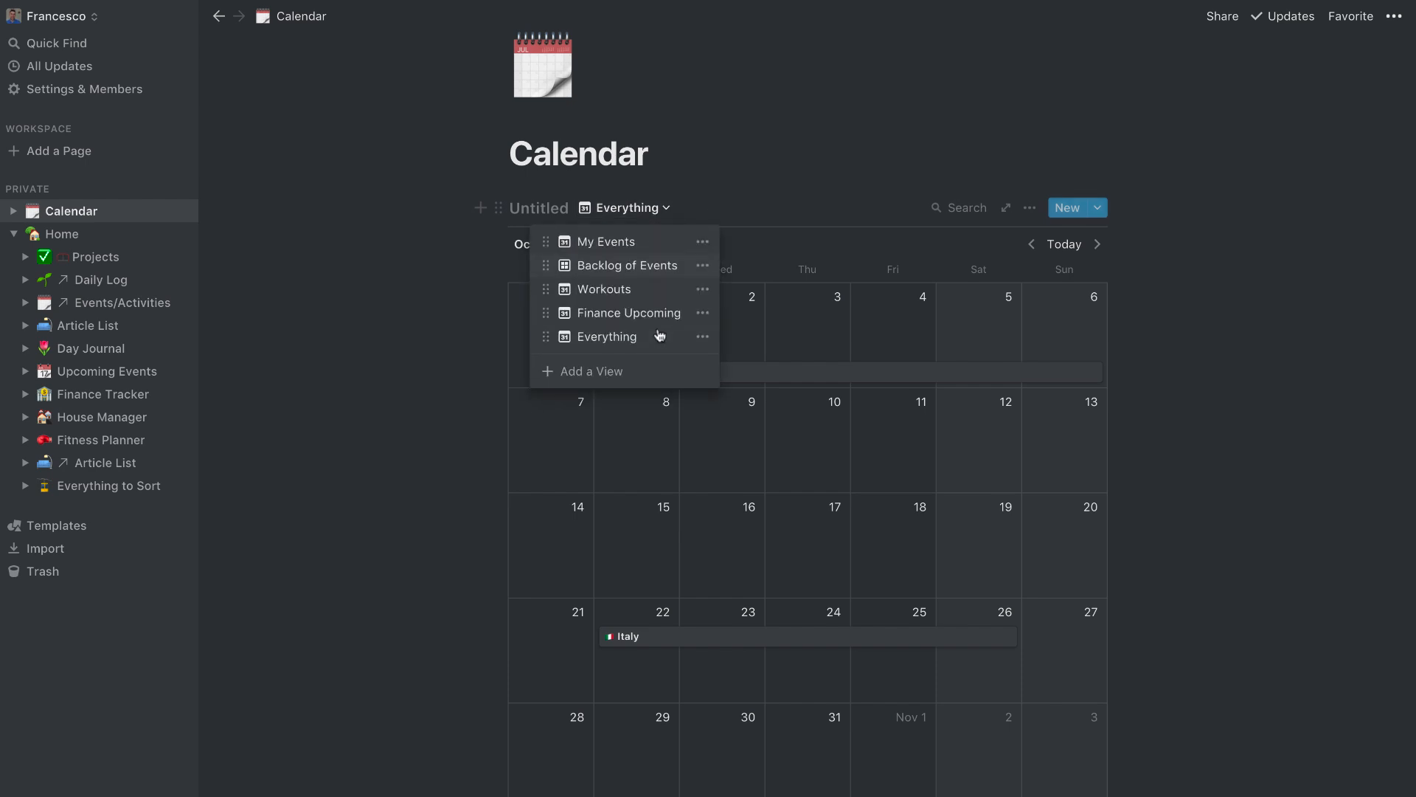
pyautogui.click(608, 376)
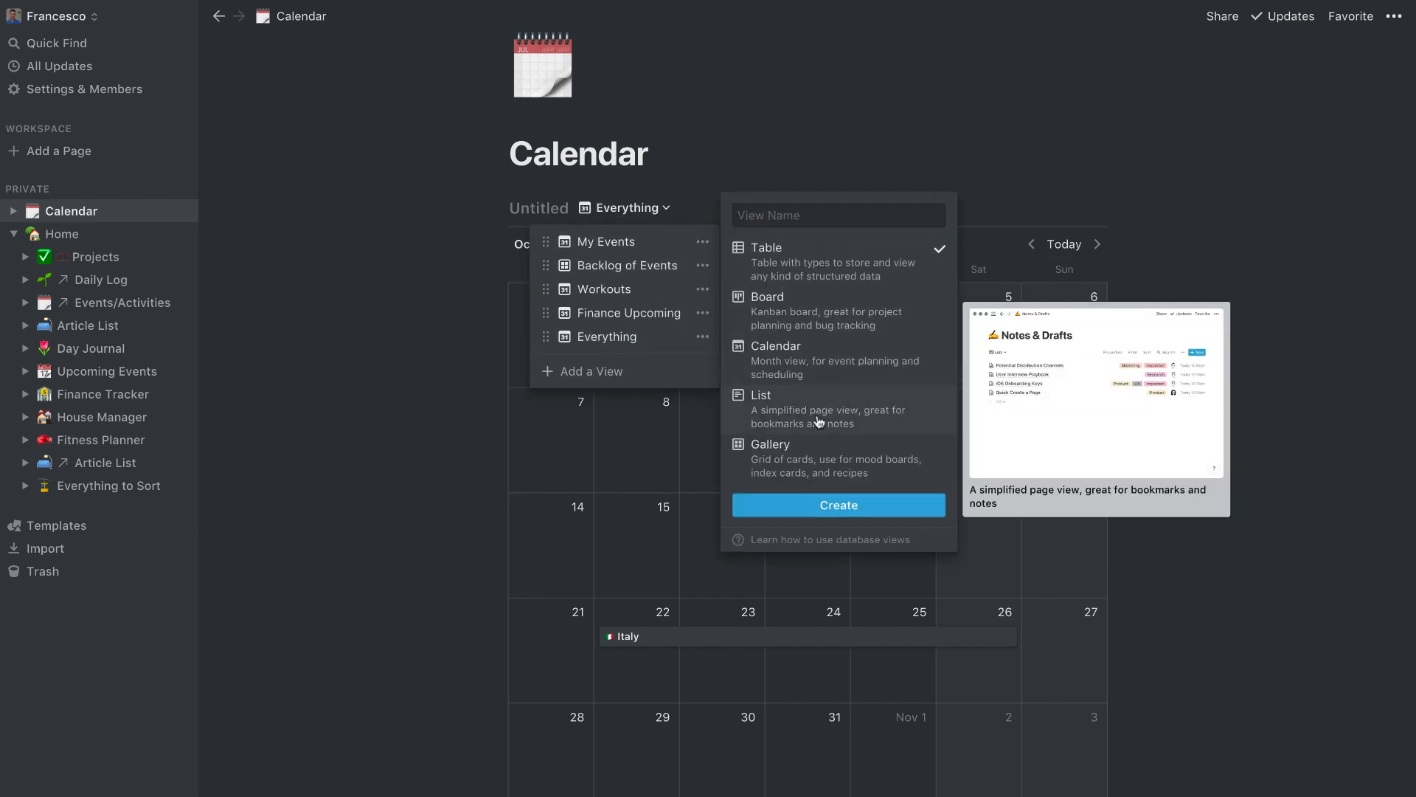
pyautogui.click(594, 420)
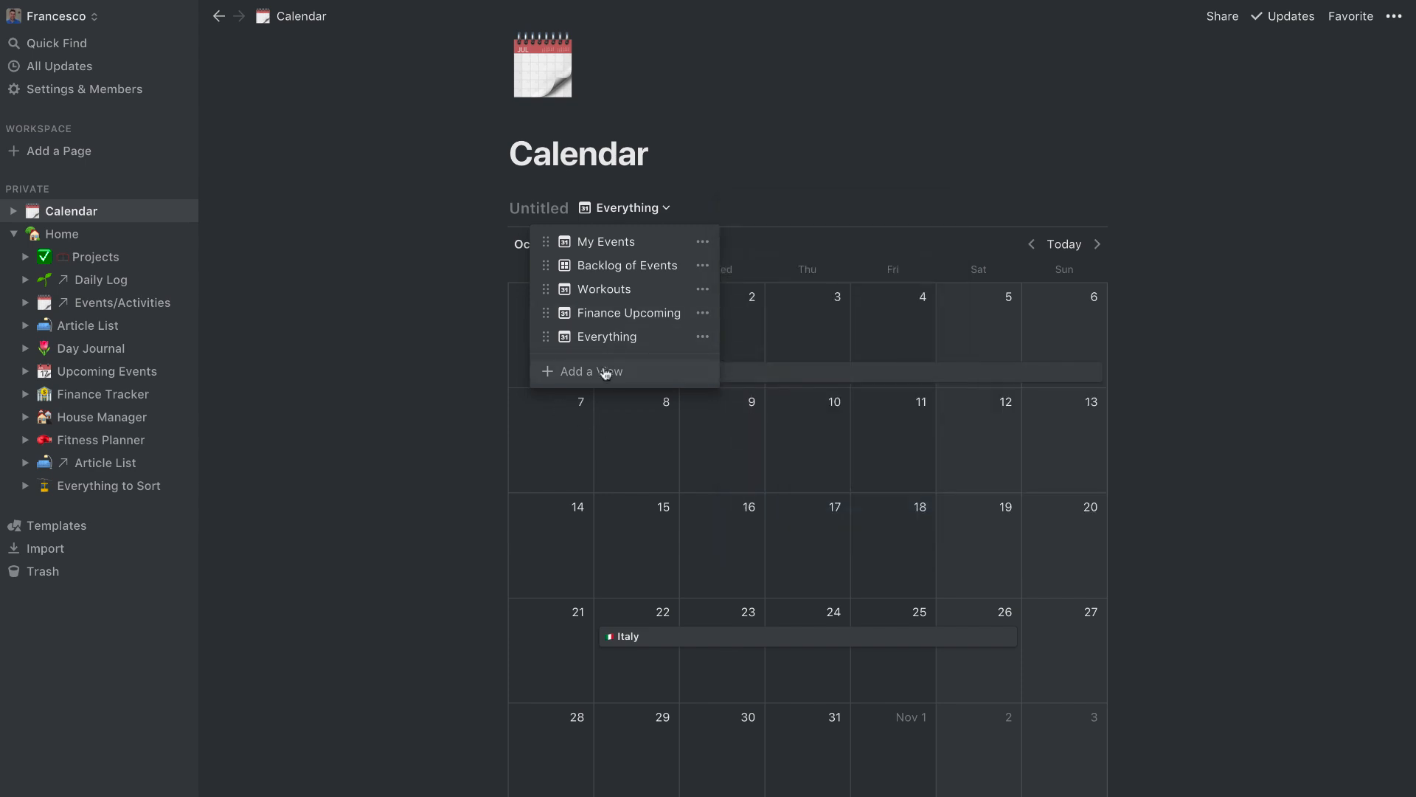
pyautogui.click(606, 371)
pyautogui.click(779, 304)
pyautogui.click(860, 506)
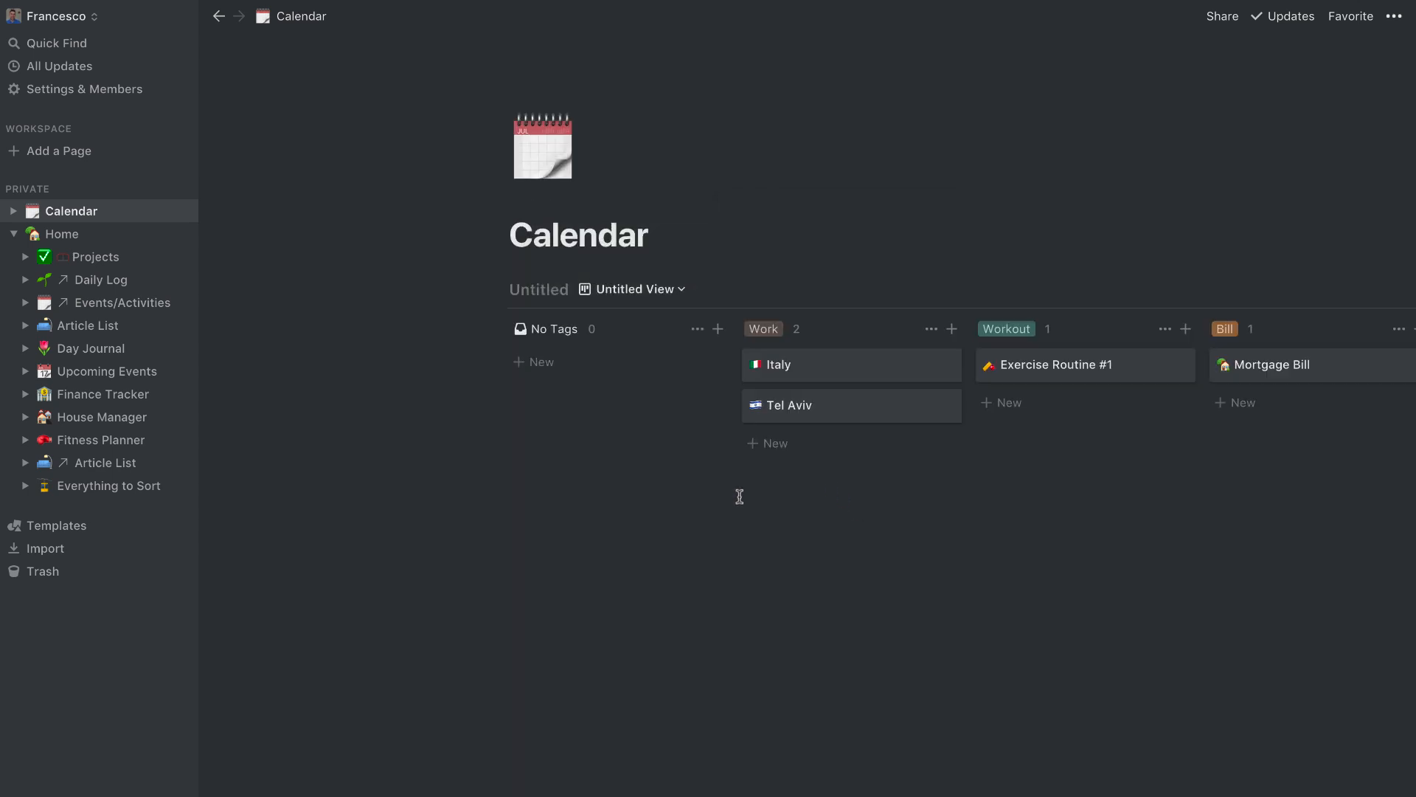
pyautogui.hscroll(3, 1008, 414)
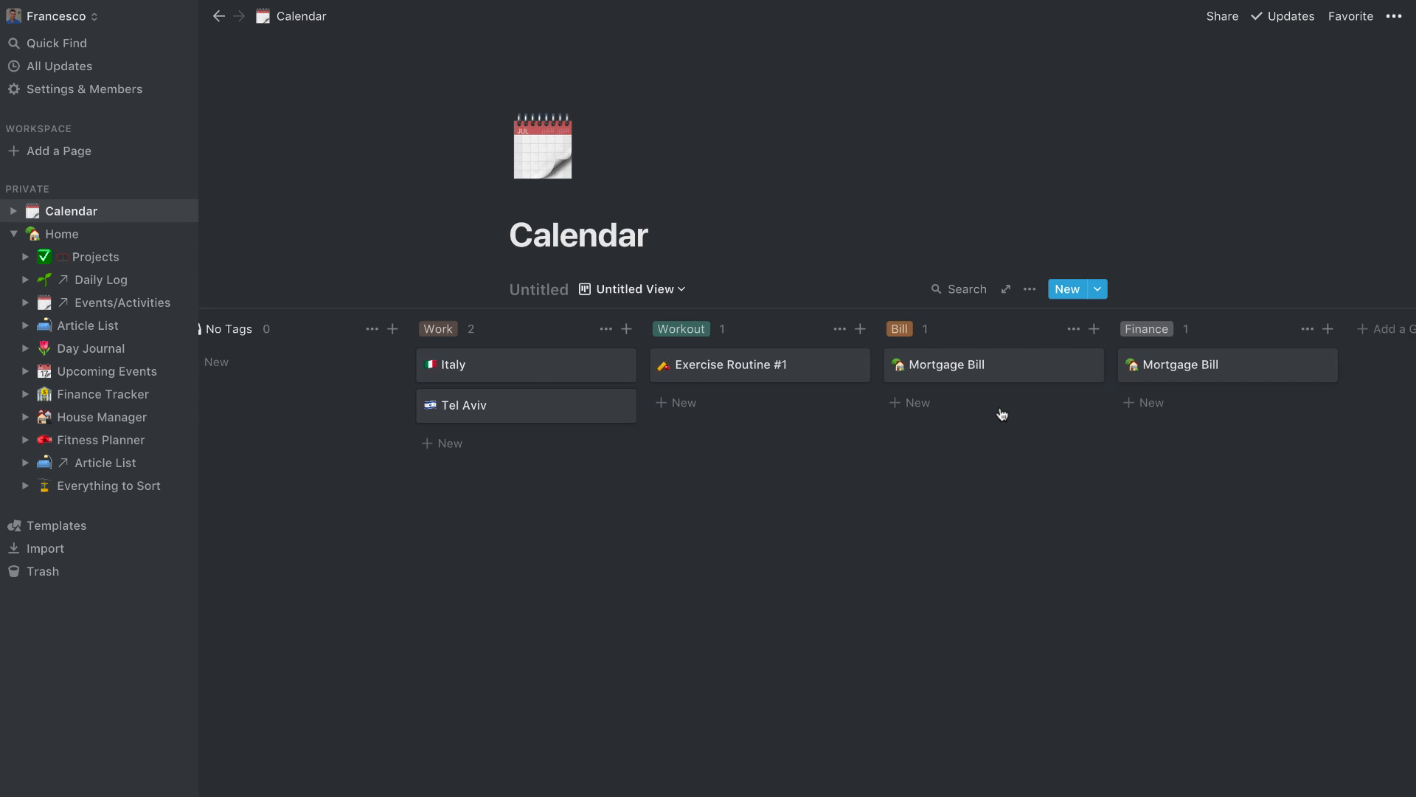
# Step: Switch to the My Events view and filter it to entries whose Tags contain Work
pyautogui.click(627, 289)
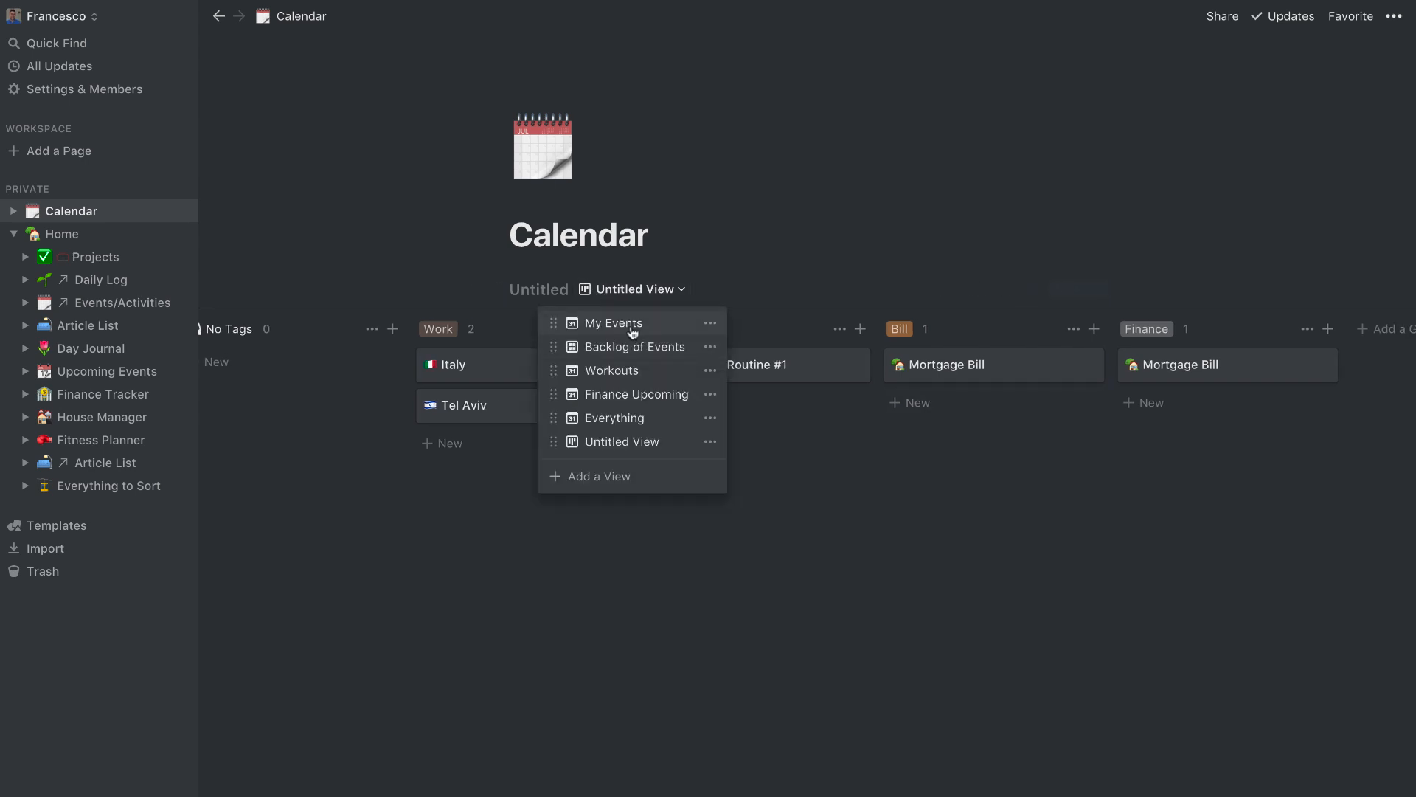
pyautogui.click(627, 321)
pyautogui.scroll(-3, 802, 361)
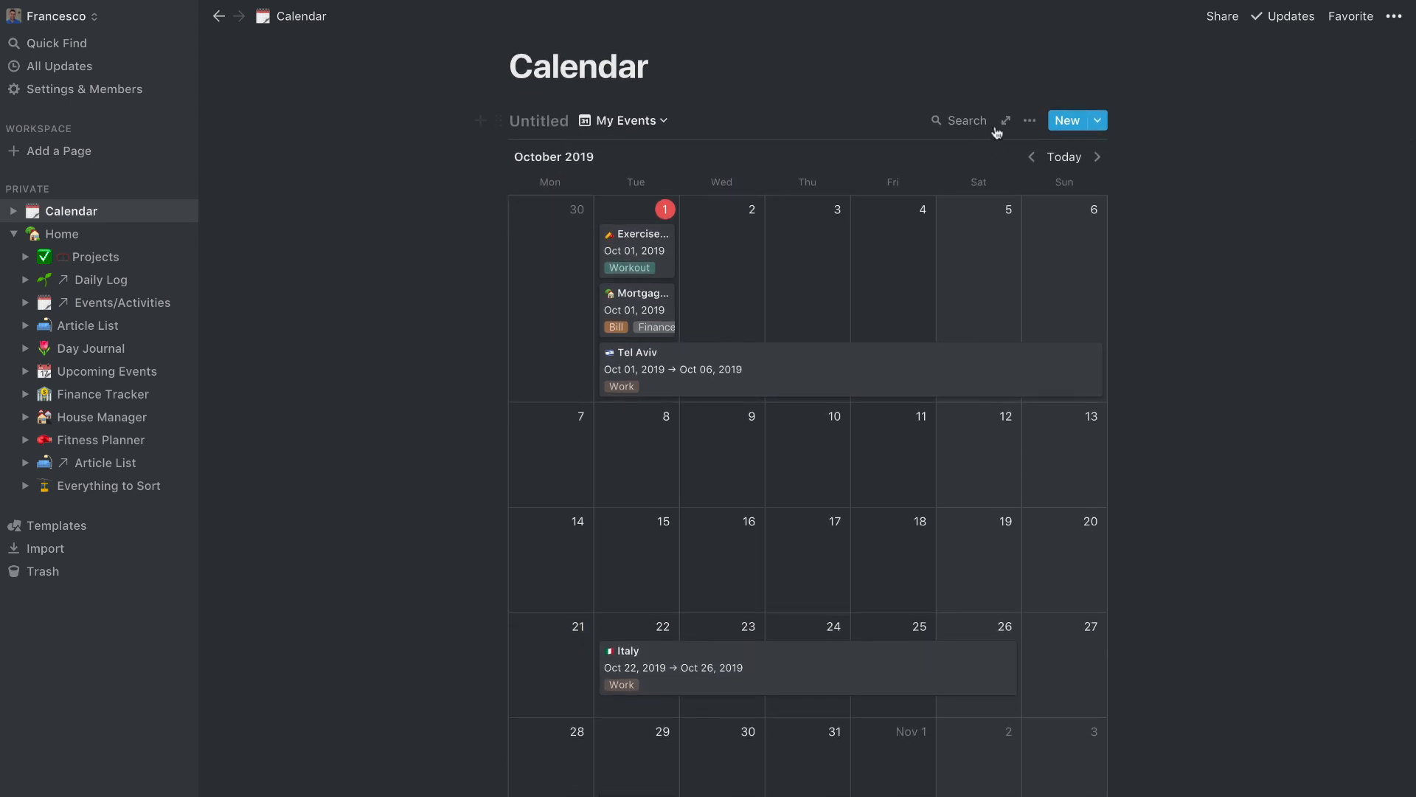
pyautogui.click(1029, 121)
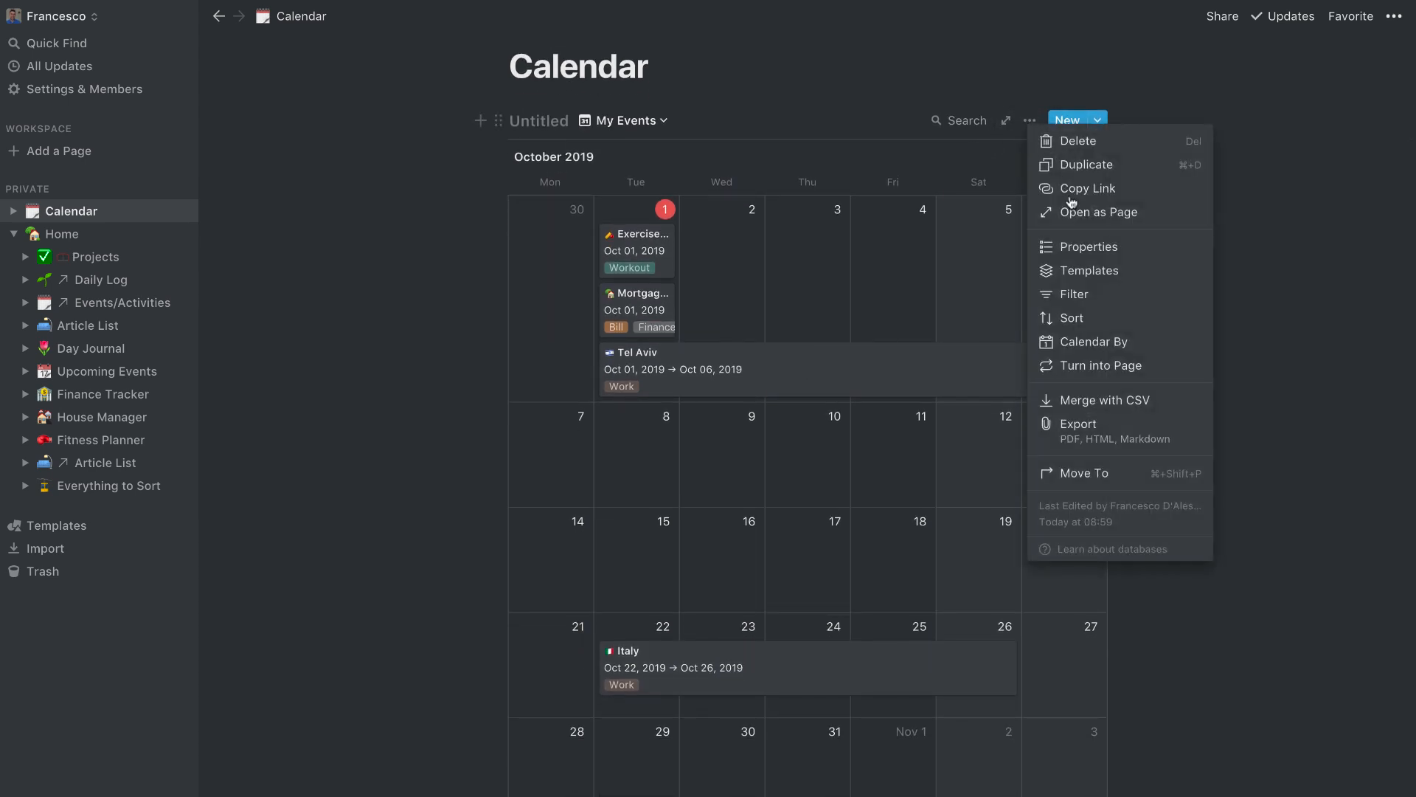
pyautogui.click(1073, 289)
pyautogui.click(834, 266)
pyautogui.click(830, 158)
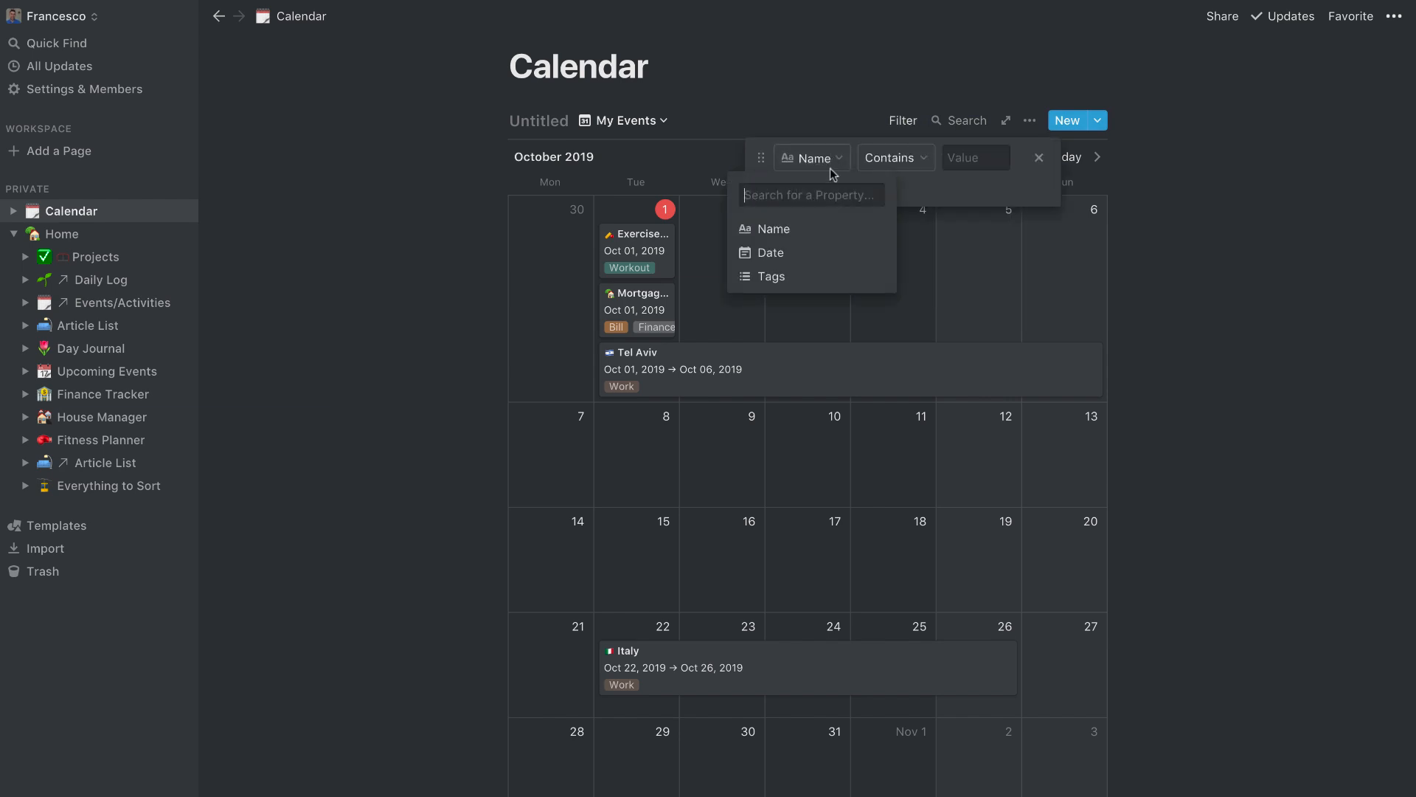
pyautogui.click(817, 278)
pyautogui.click(893, 161)
pyautogui.click(923, 164)
pyautogui.click(952, 166)
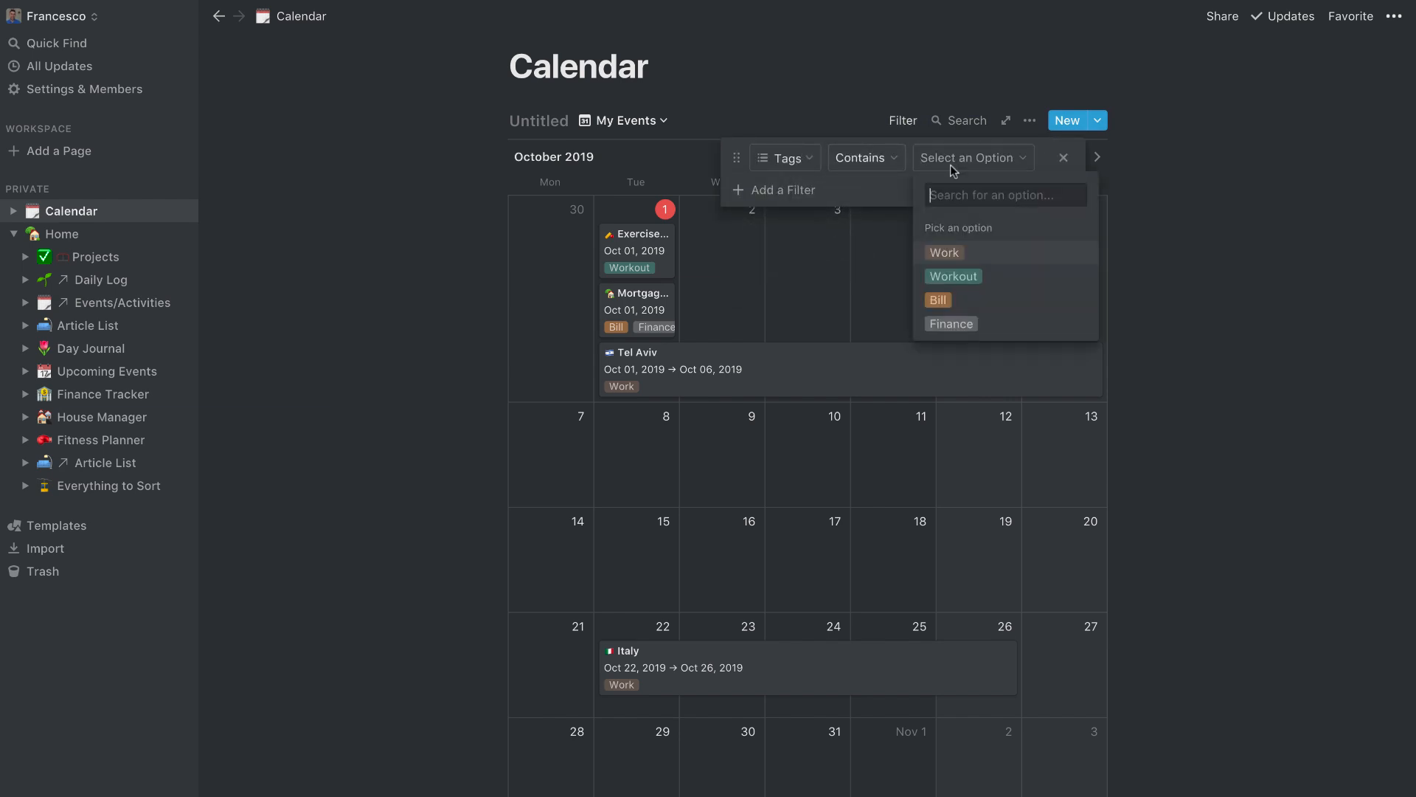
pyautogui.click(969, 260)
pyautogui.click(1202, 212)
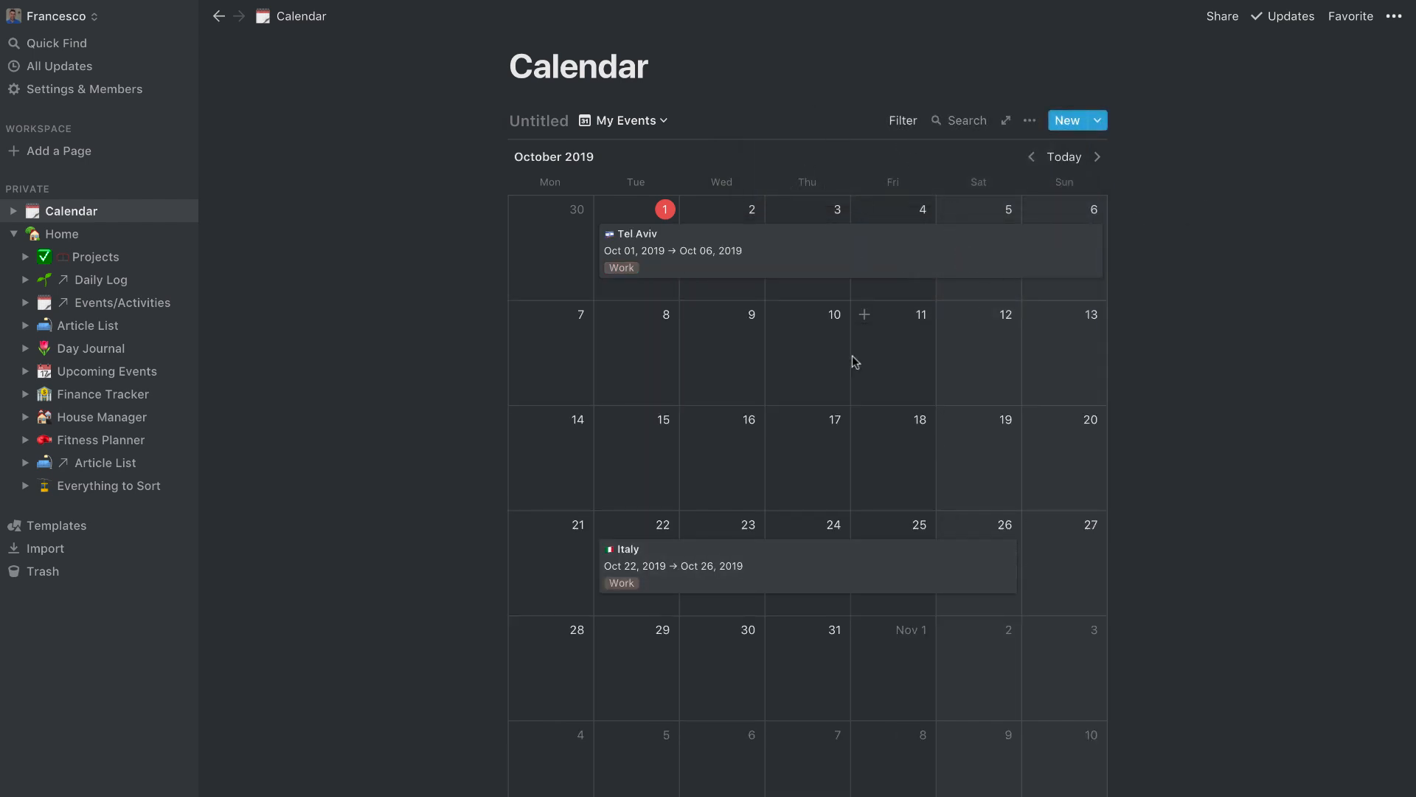
# Step: Change the My Events filter so that Tags does not contain Workout
pyautogui.scroll(2, 852, 355)
pyautogui.click(903, 198)
pyautogui.click(867, 250)
pyautogui.click(921, 286)
pyautogui.click(979, 243)
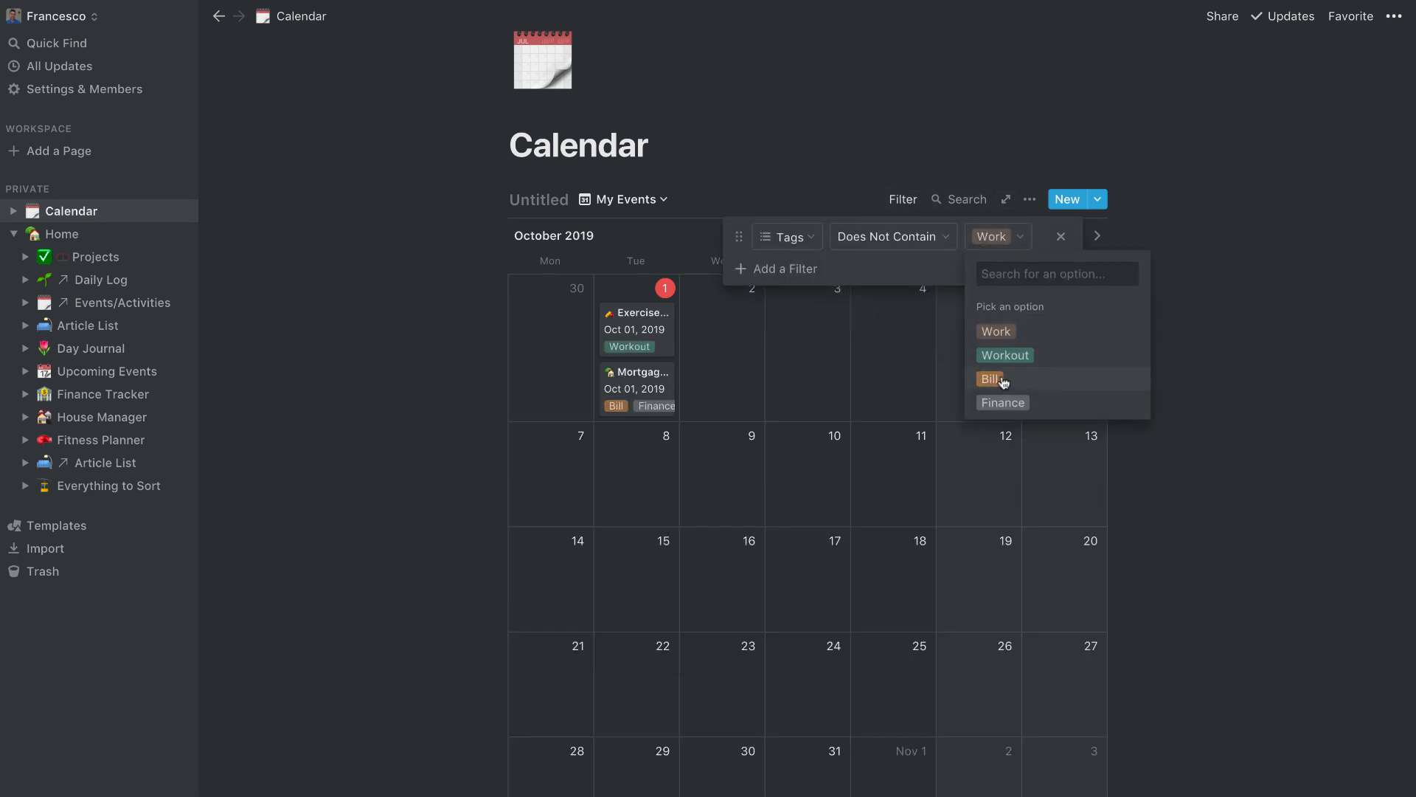
pyautogui.click(1004, 400)
pyautogui.click(1020, 243)
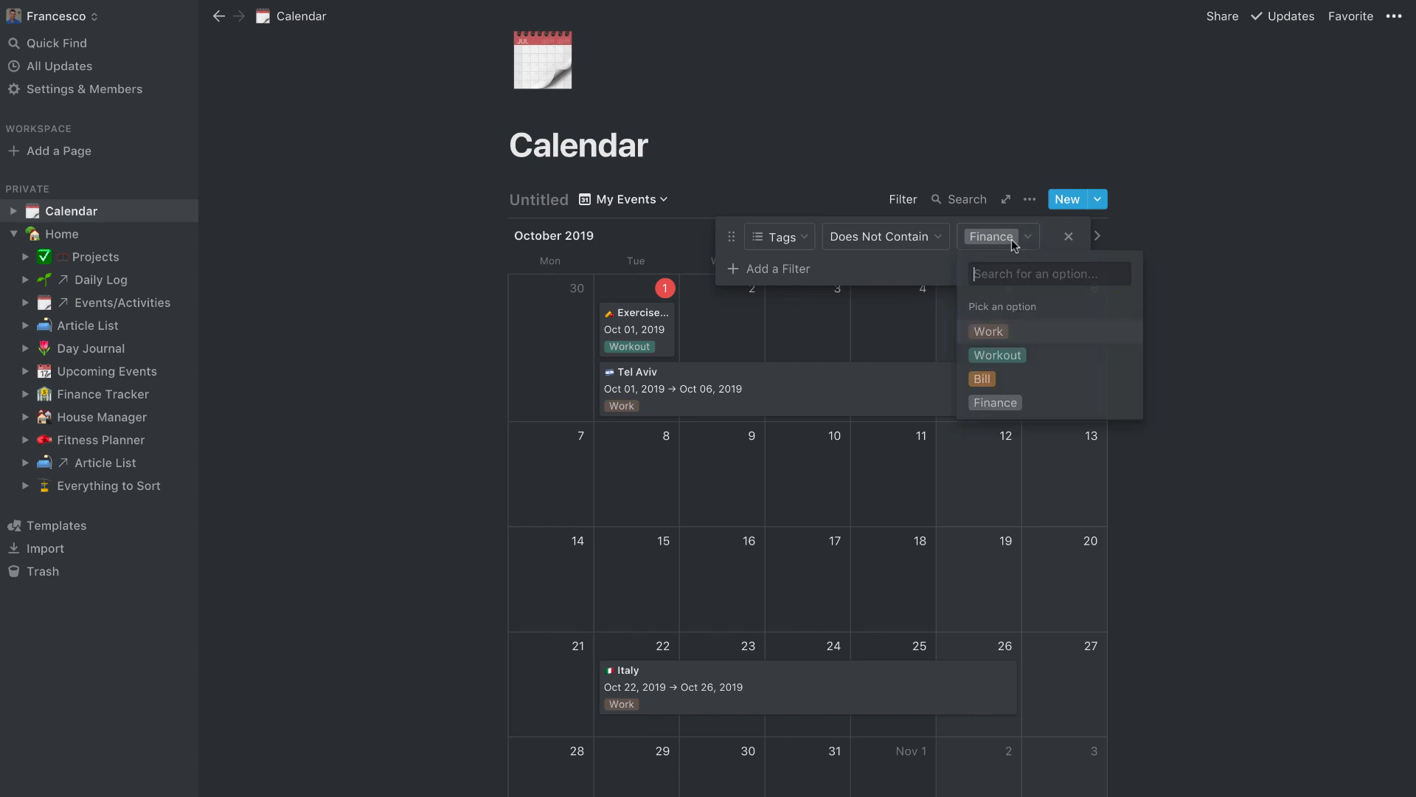
pyautogui.click(1018, 358)
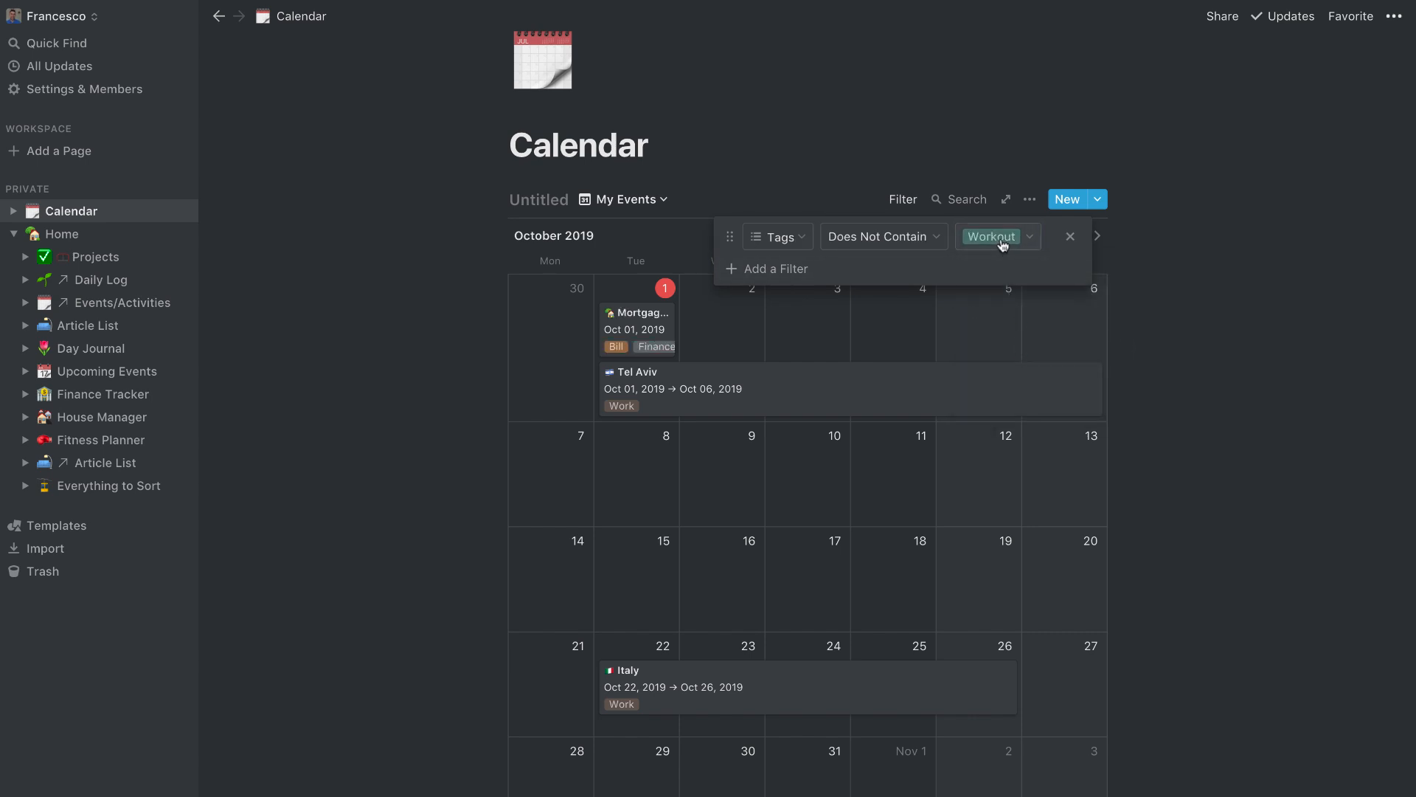
# Step: Add a second And condition to the My Events filter so that Tags does not contain Bill
pyautogui.click(788, 269)
pyautogui.click(851, 273)
pyautogui.click(860, 380)
pyautogui.click(906, 282)
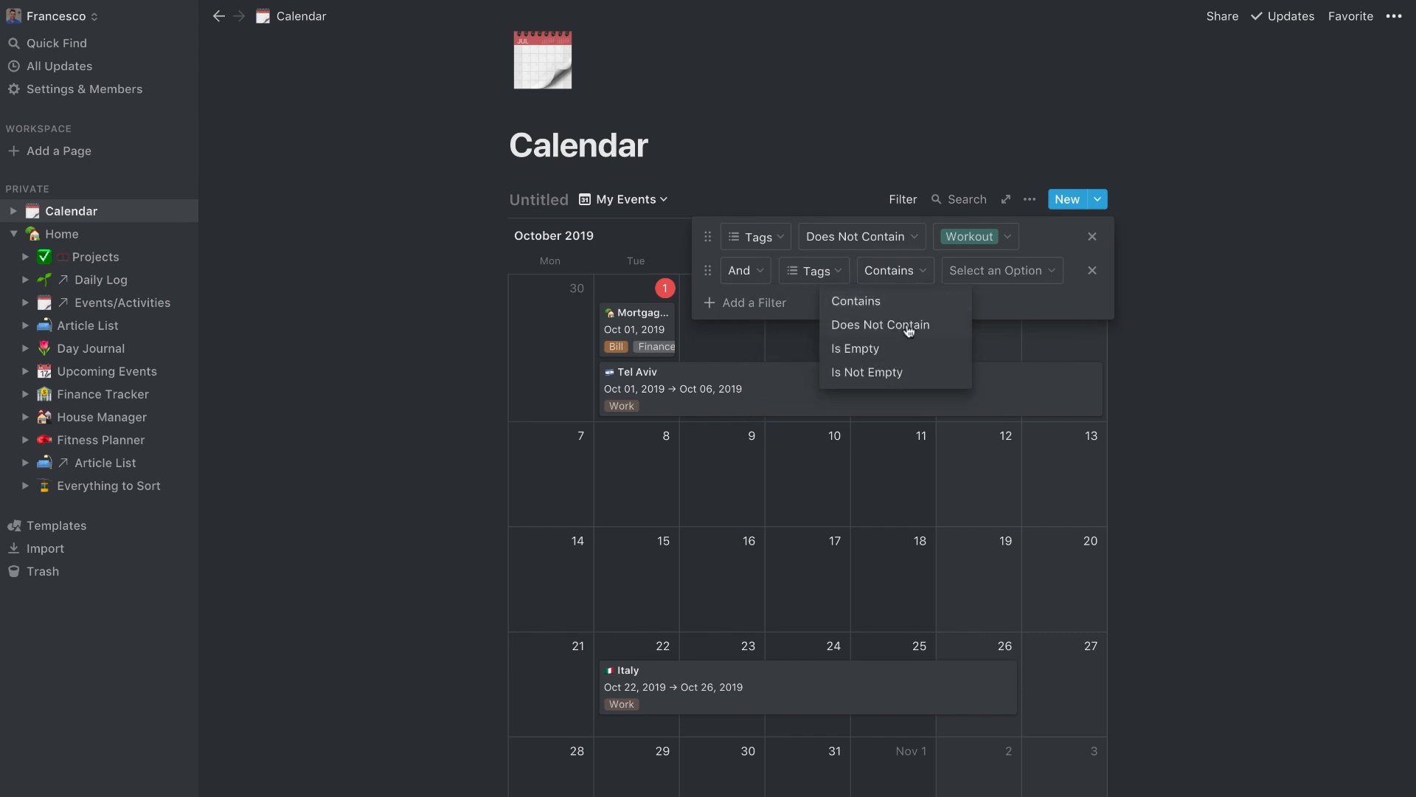
pyautogui.click(907, 326)
pyautogui.click(1000, 273)
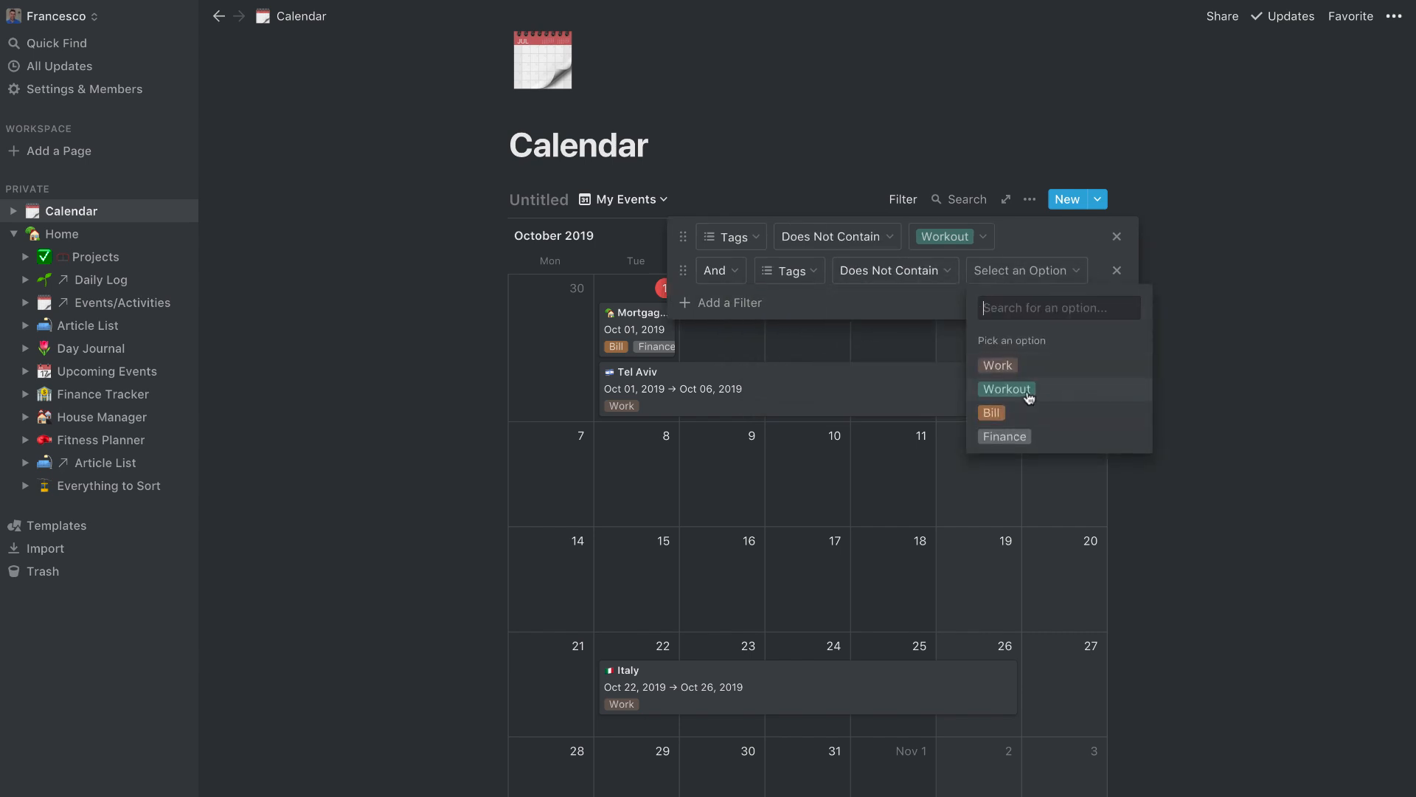
pyautogui.click(1028, 421)
pyautogui.click(1168, 312)
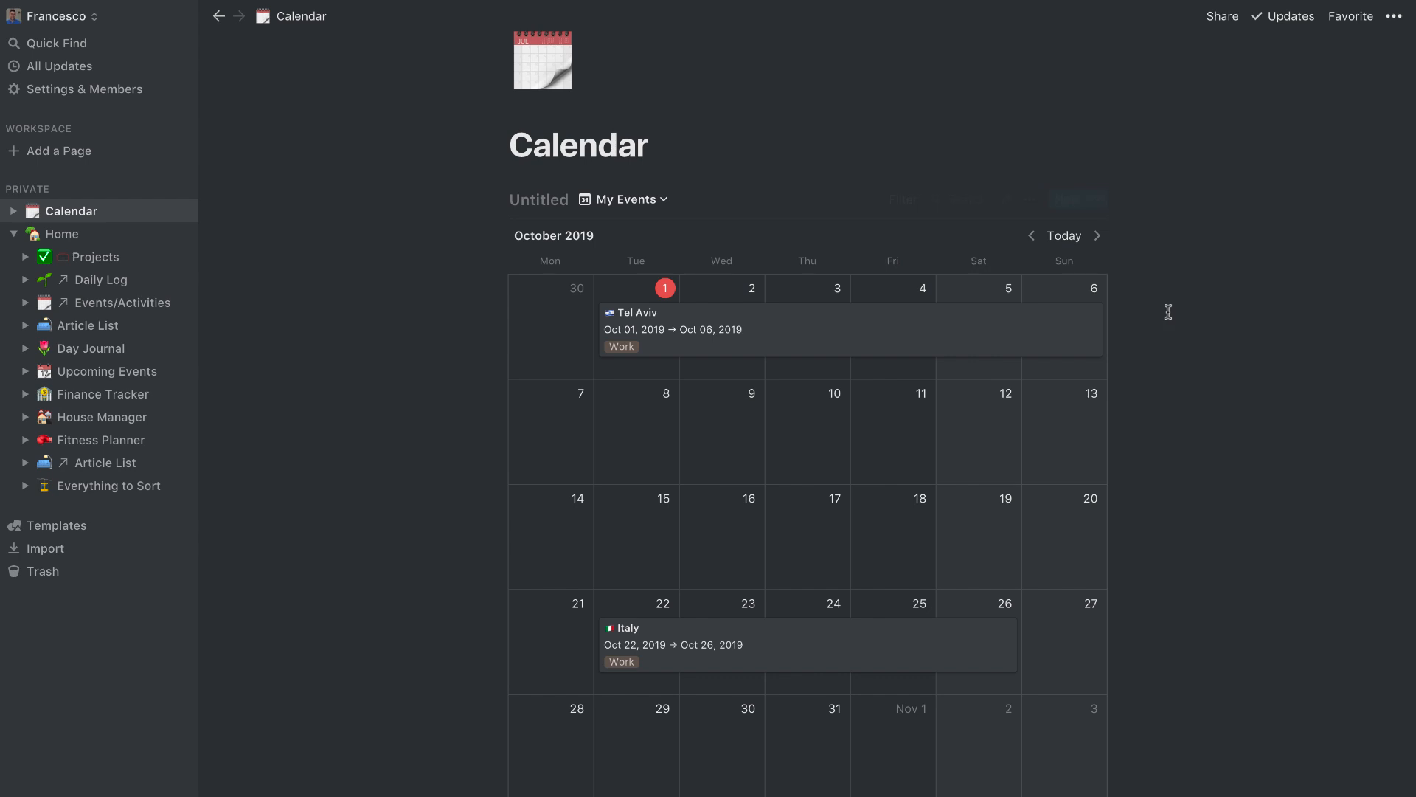
pyautogui.click(601, 202)
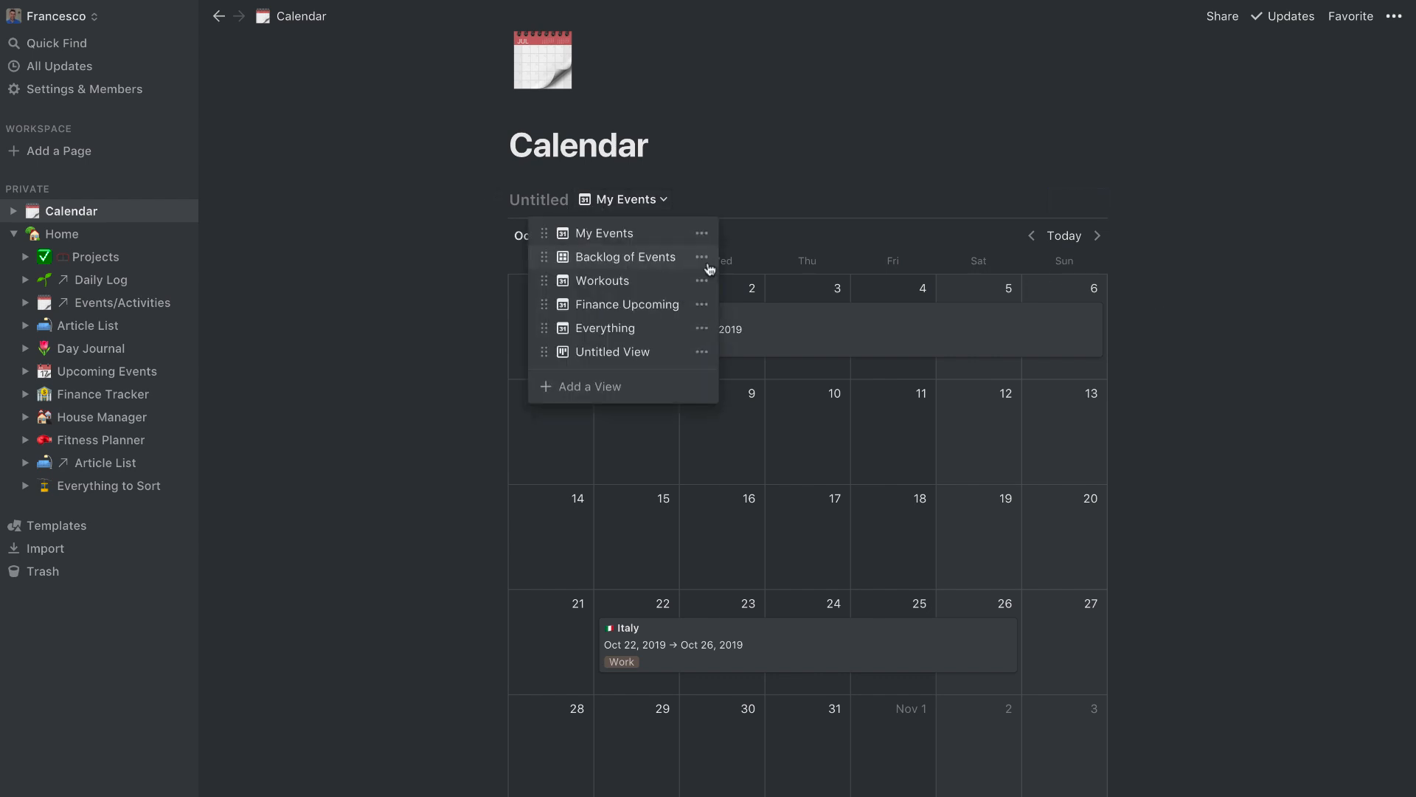
pyautogui.click(453, 351)
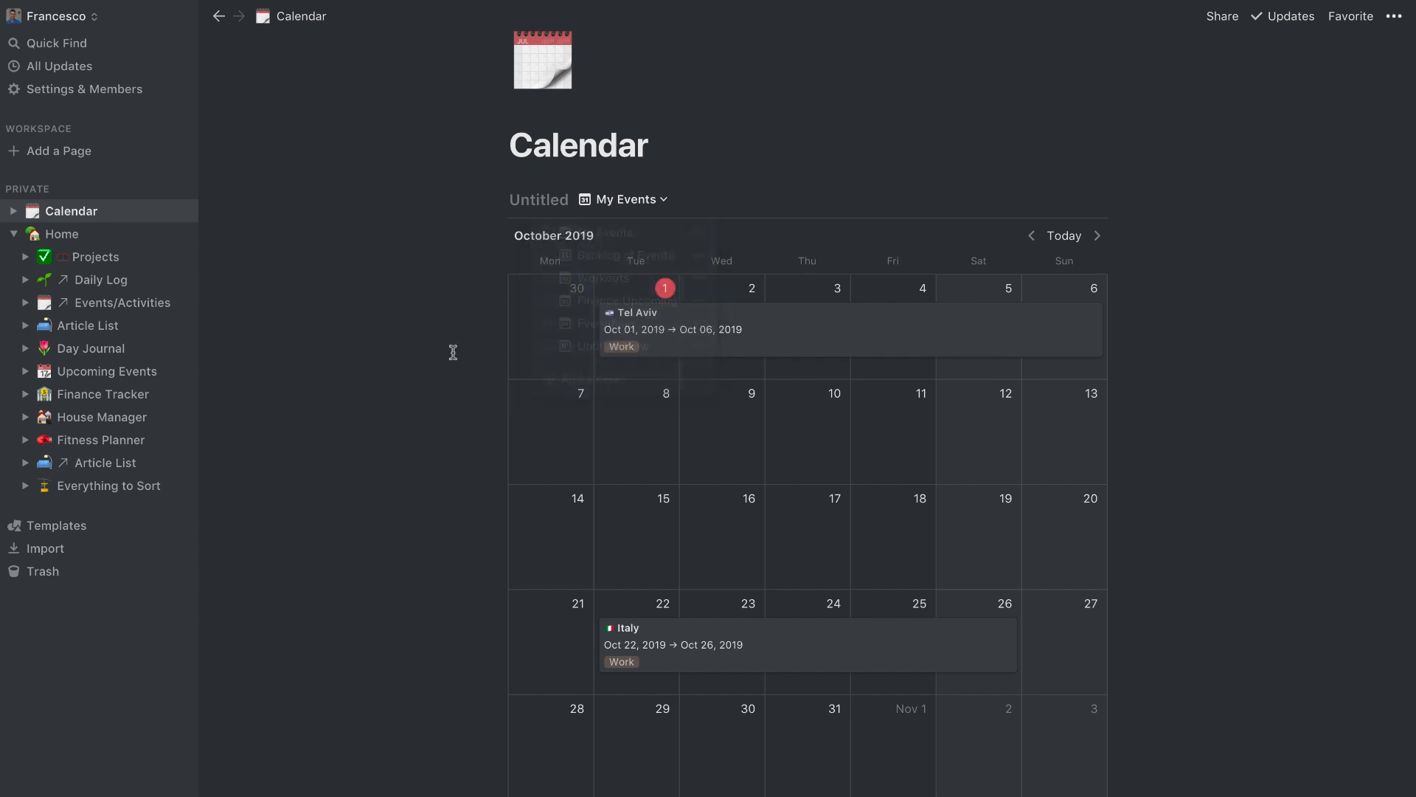
# Step: Open the Day Journal page and review the September 2019 entries in its Daily Log calendar
pyautogui.click(109, 360)
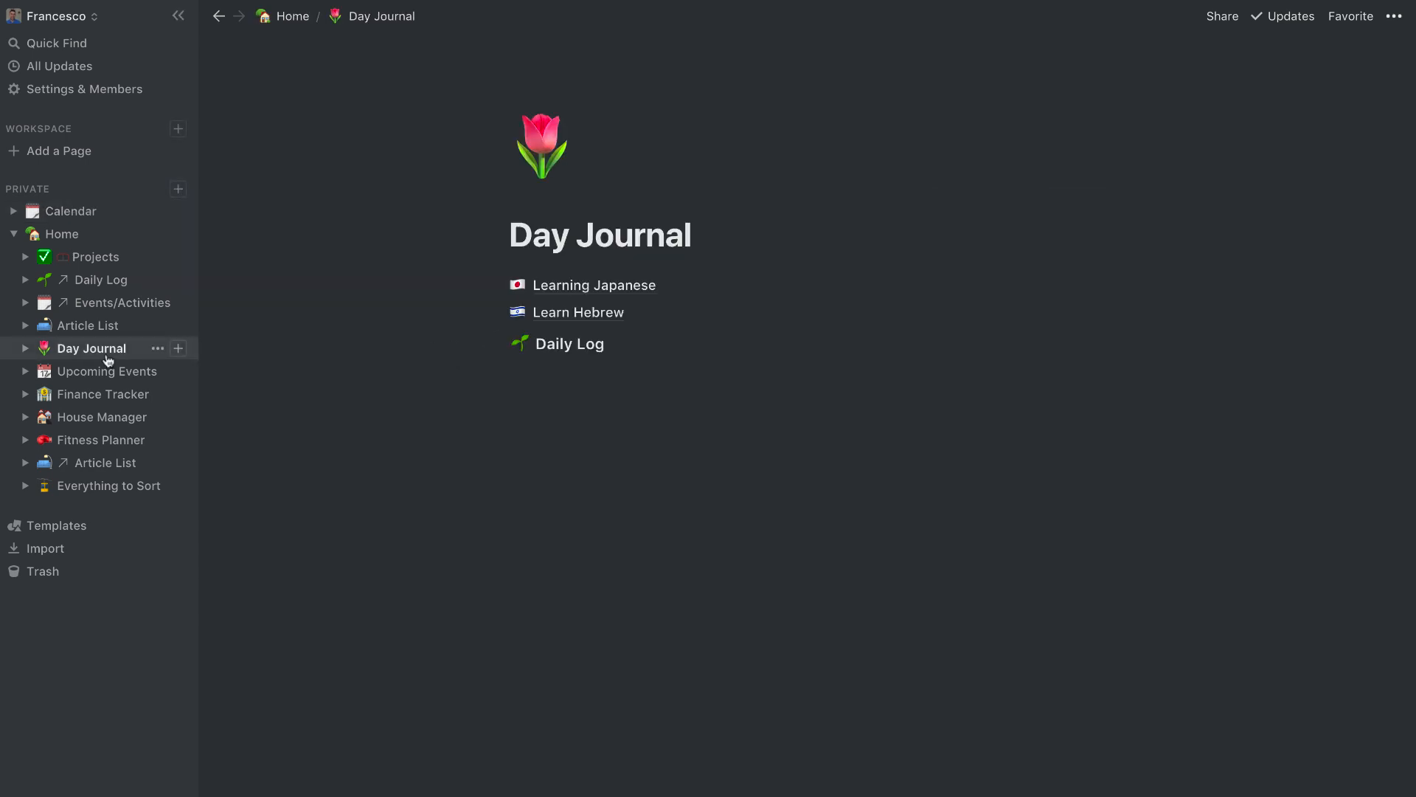
pyautogui.scroll(-2, 800, 658)
pyautogui.scroll(-2, 800, 658)
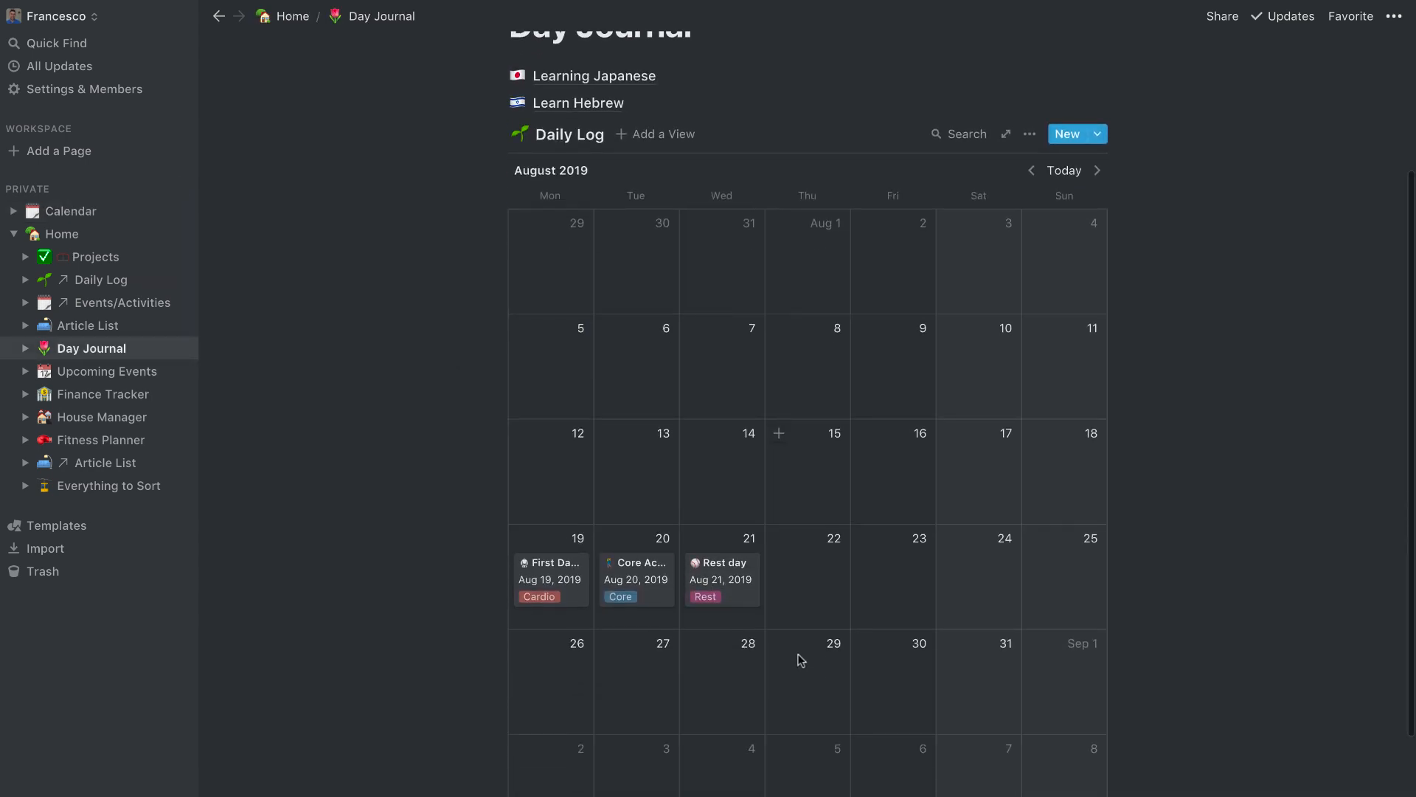
pyautogui.click(1098, 142)
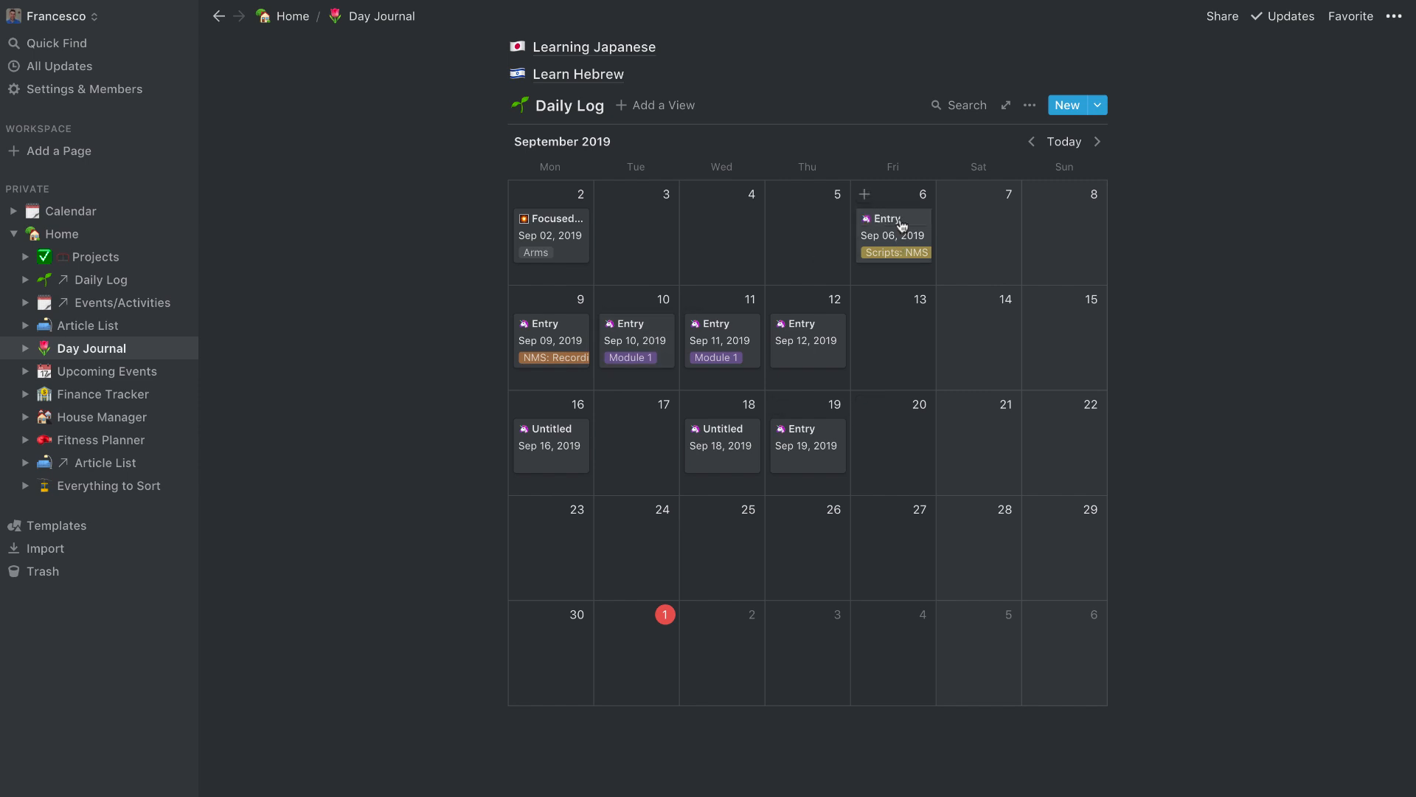
pyautogui.scroll(1, 755, 233)
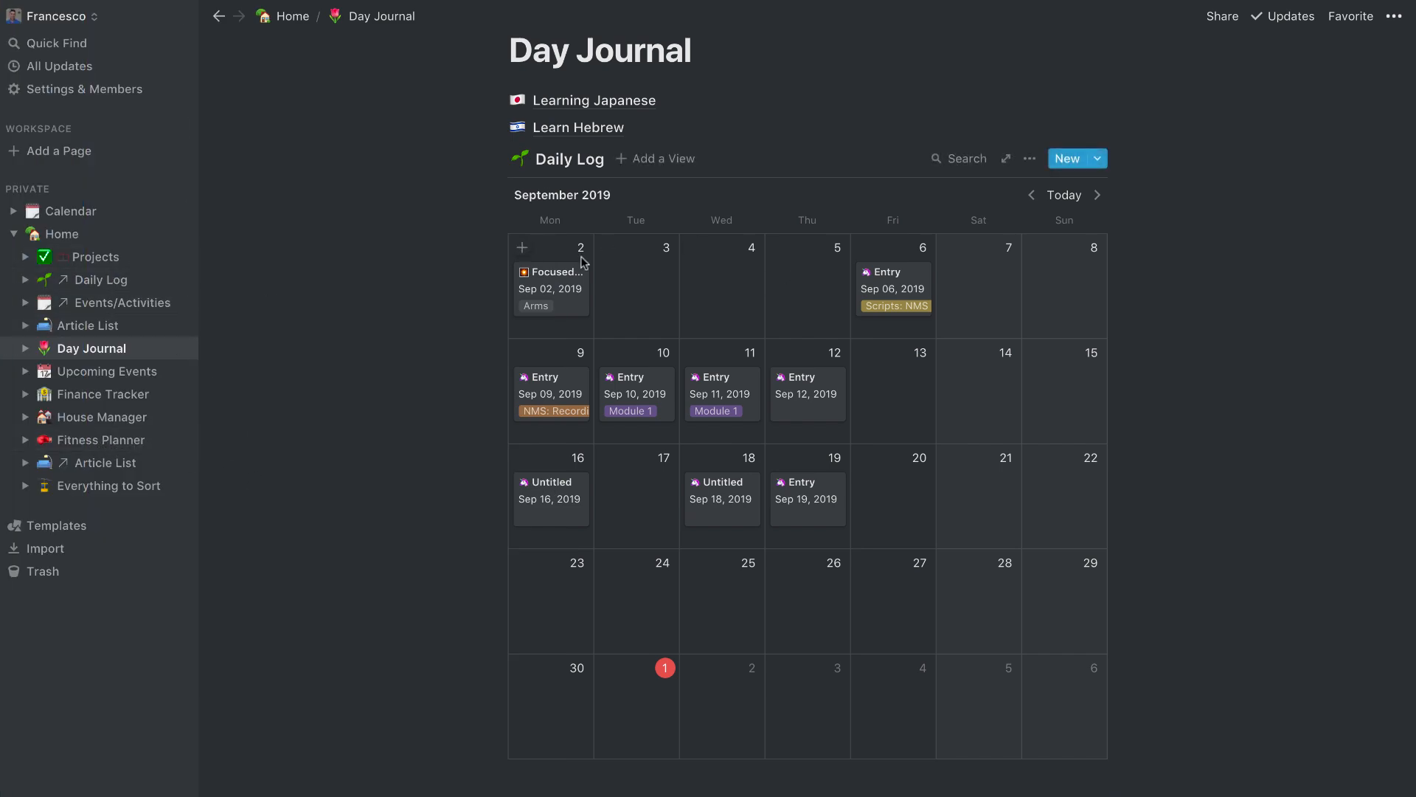
pyautogui.scroll(2, 539, 229)
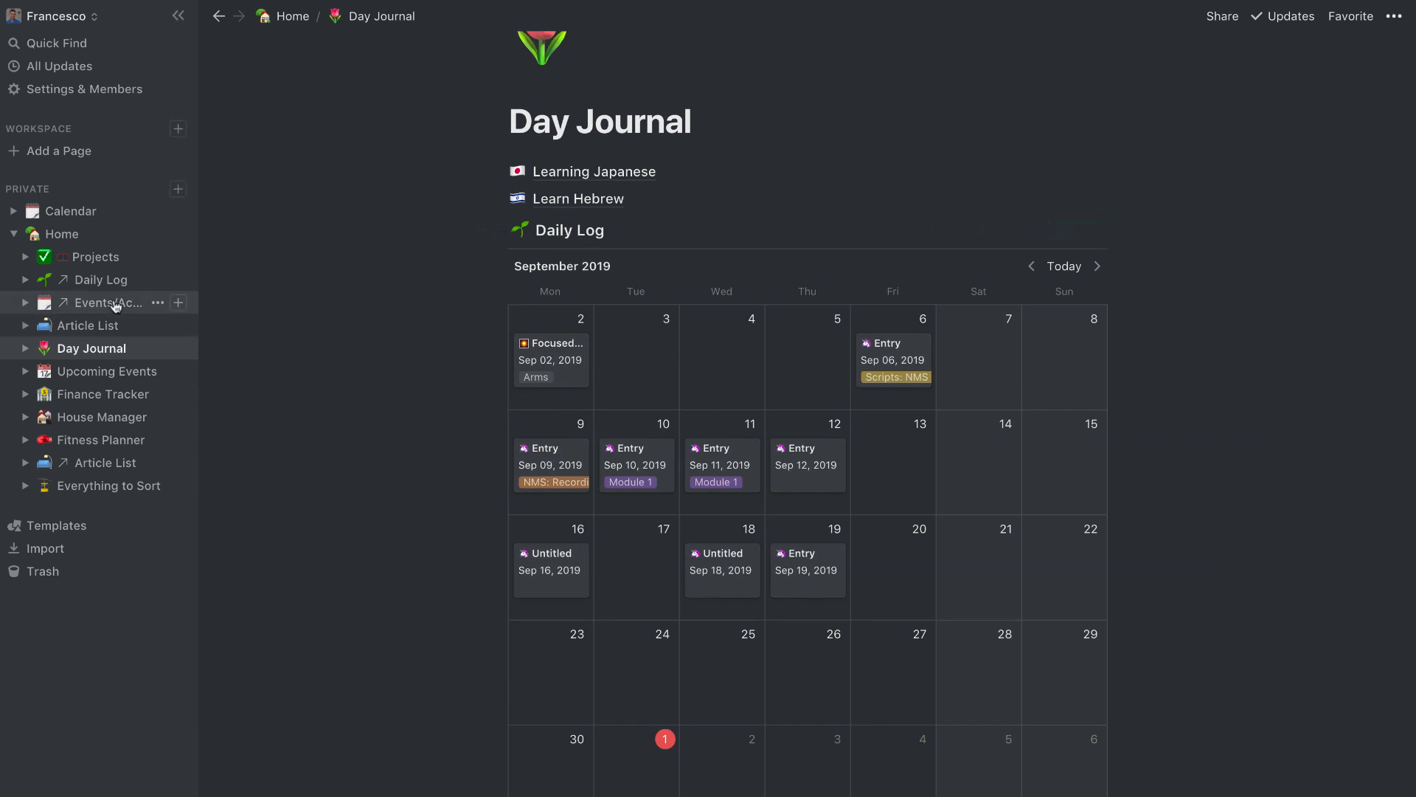
# Step: Open the Events/Activities page to view its list of events
pyautogui.click(161, 302)
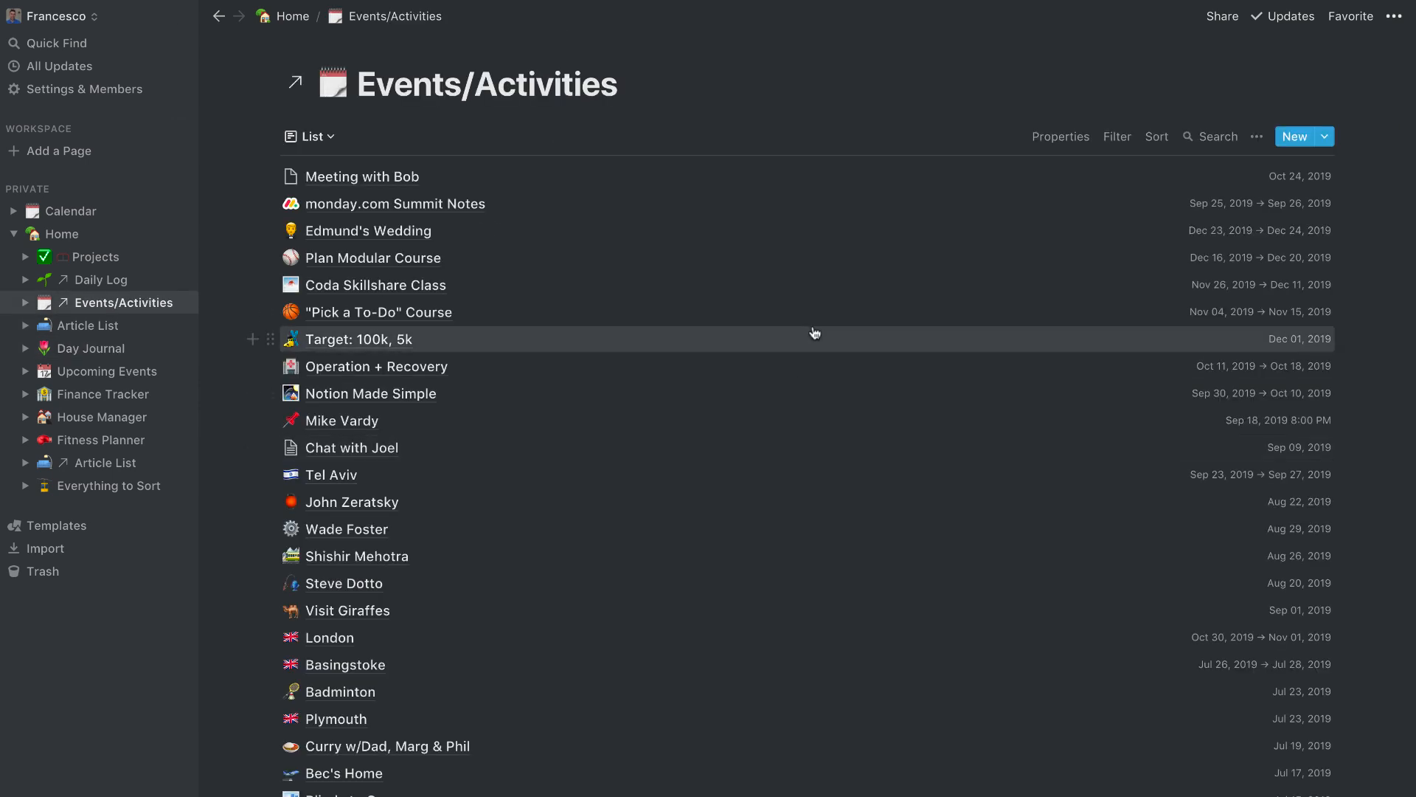